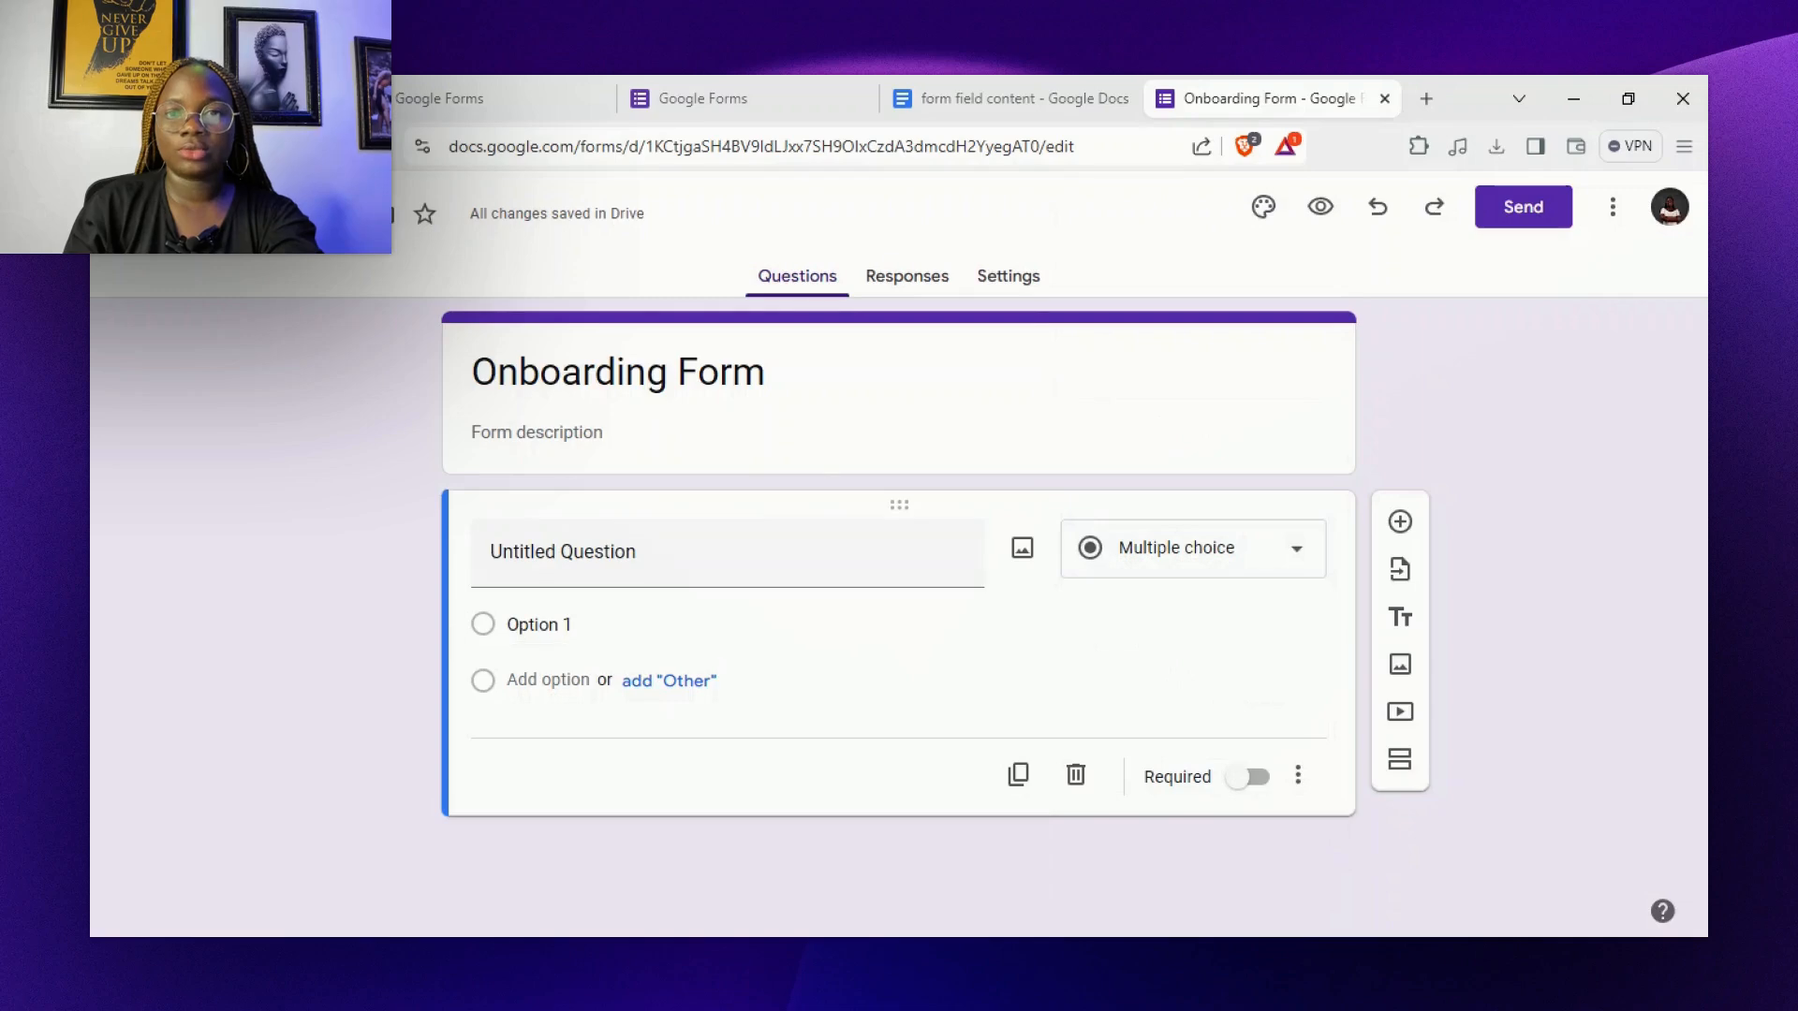
Copy the paragraph labelled Description from the form field content document into the Onboarding Form's description
click(981, 89)
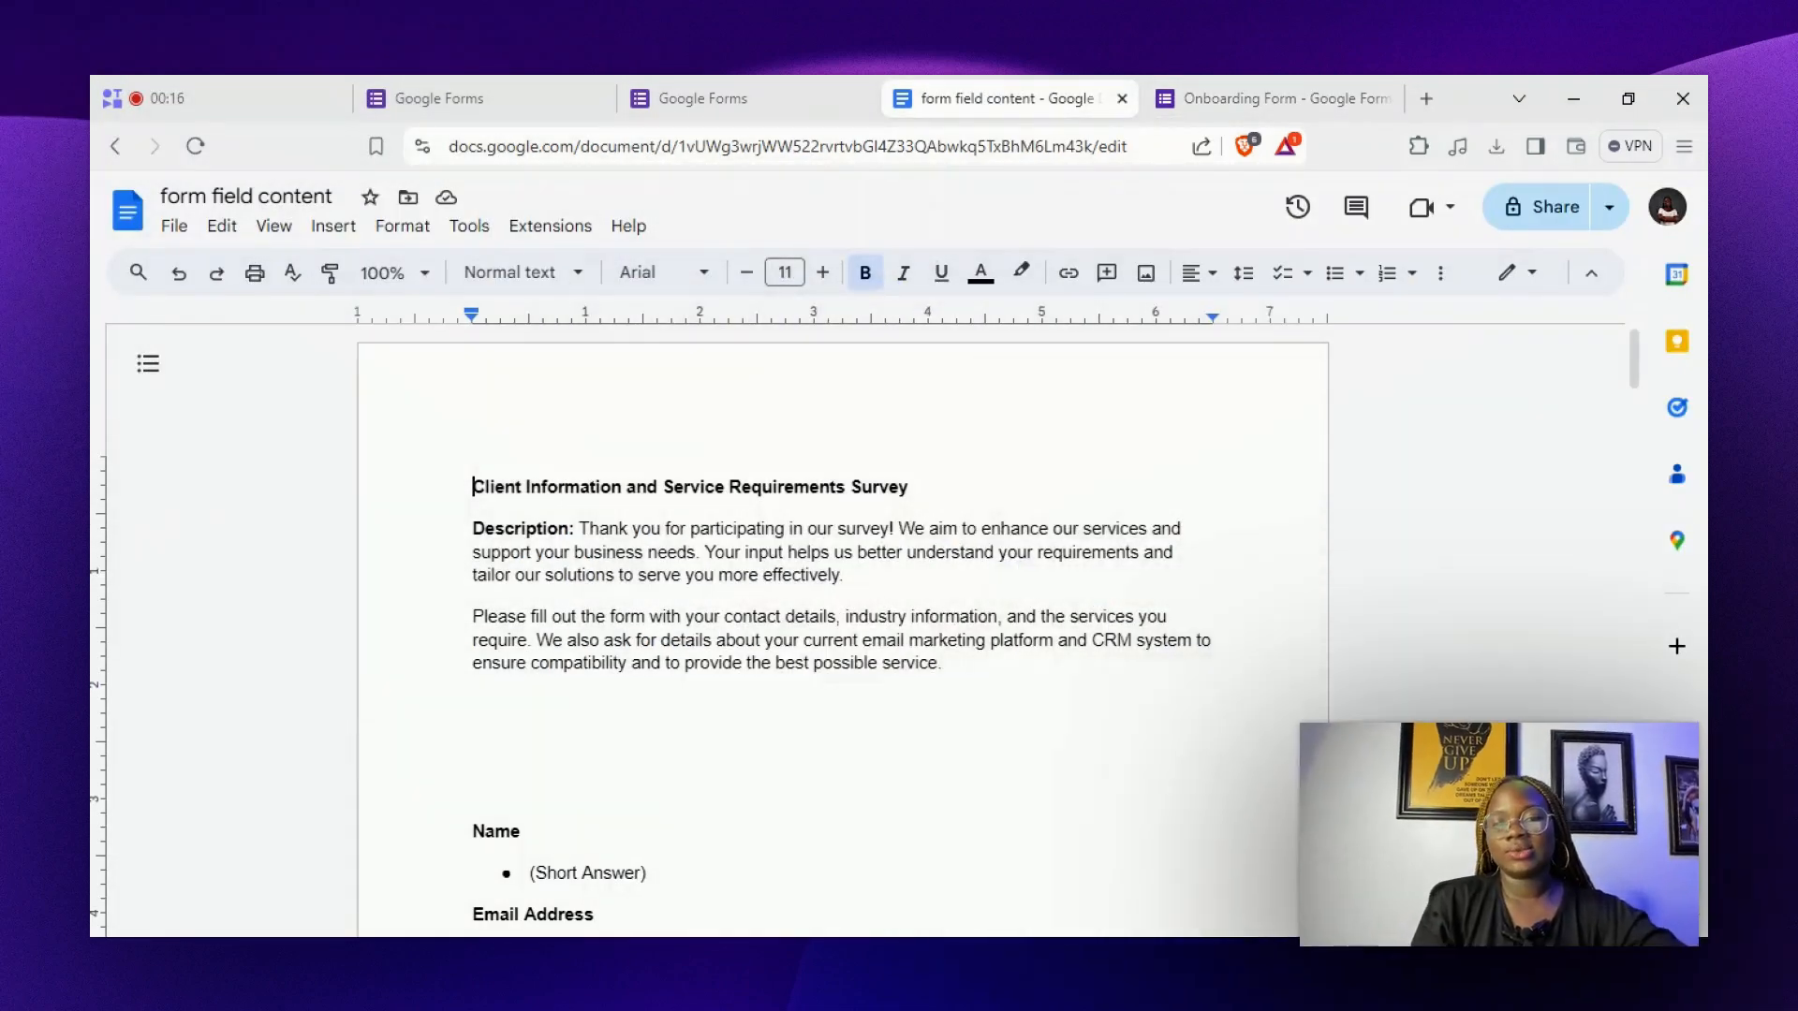
click(1169, 92)
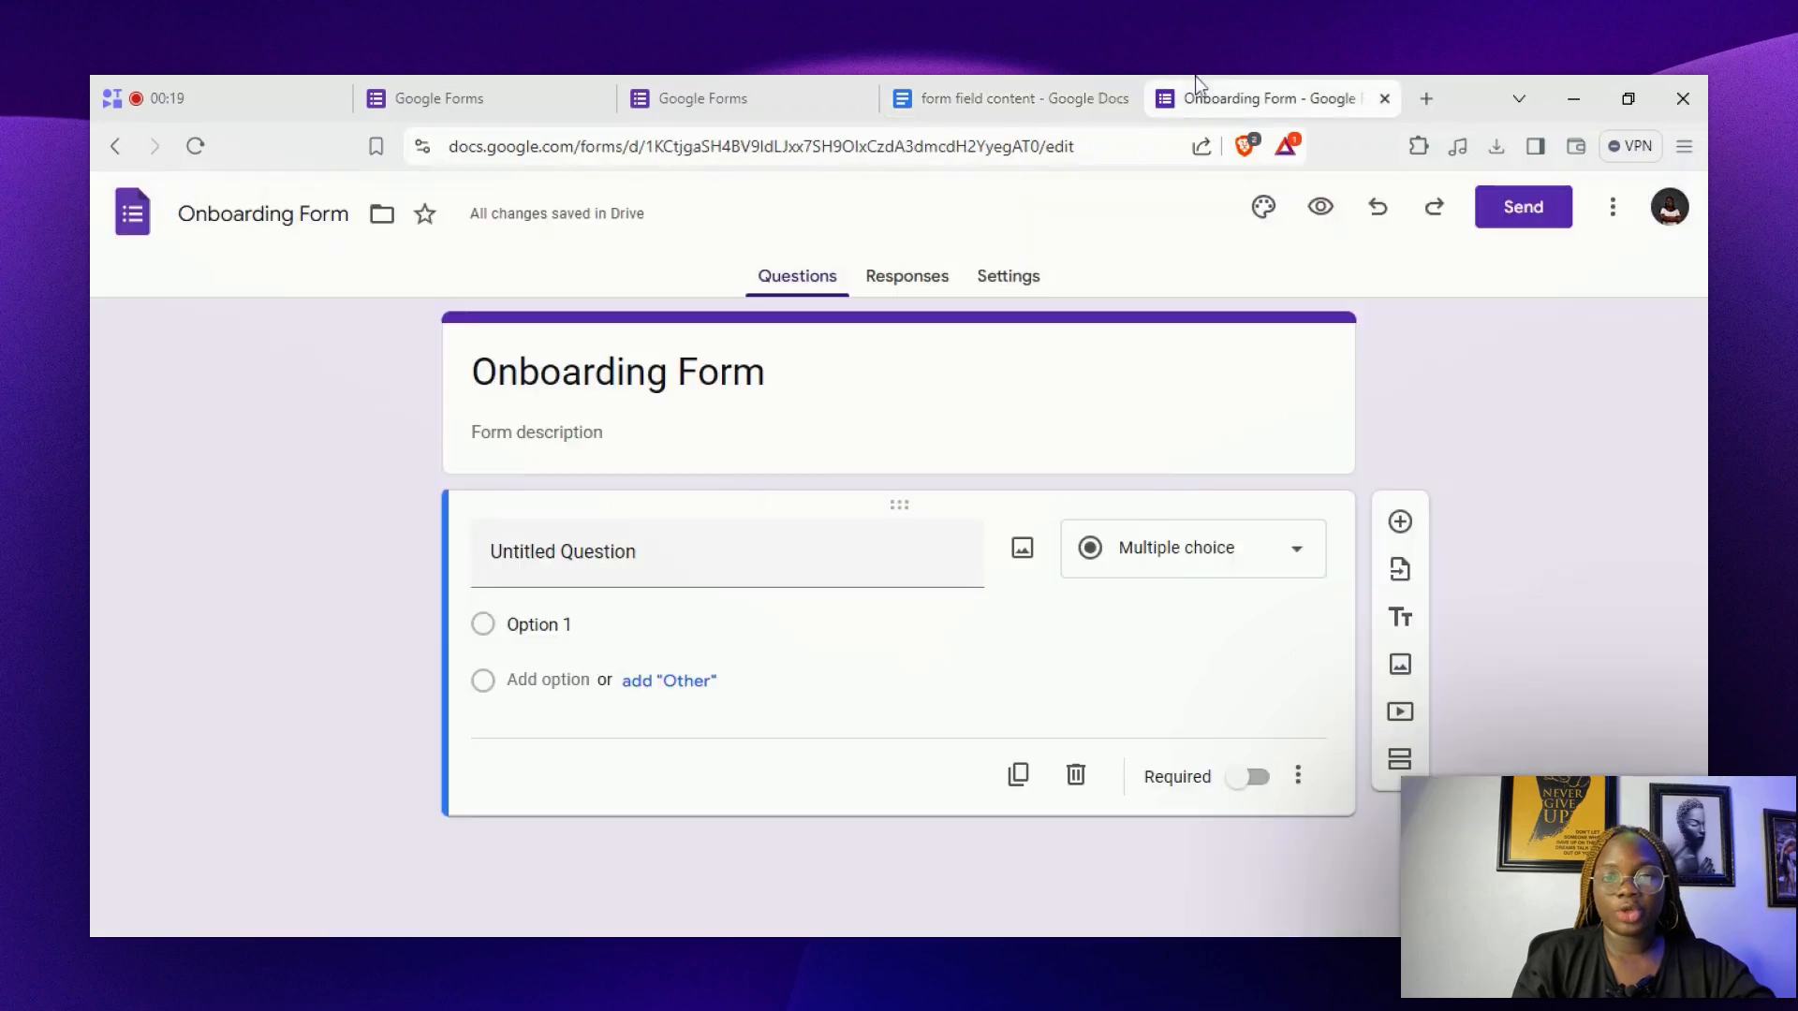
click(560, 459)
click(1026, 94)
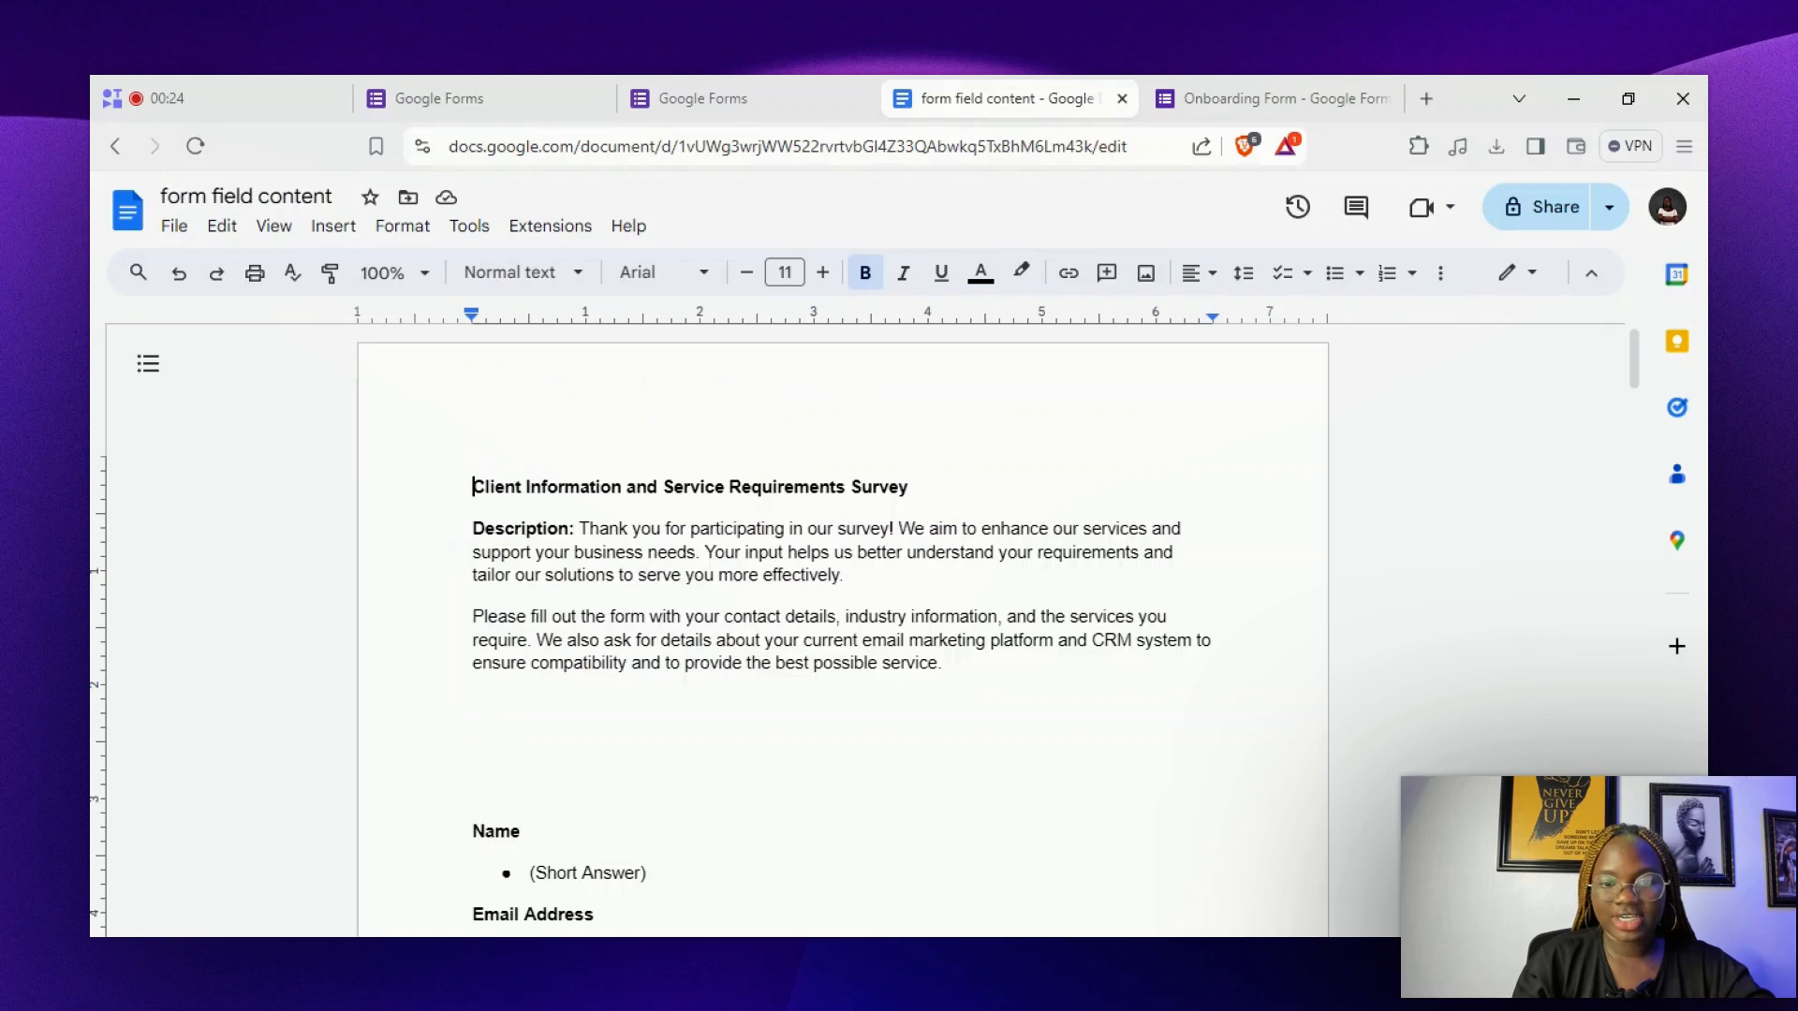
click(742, 552)
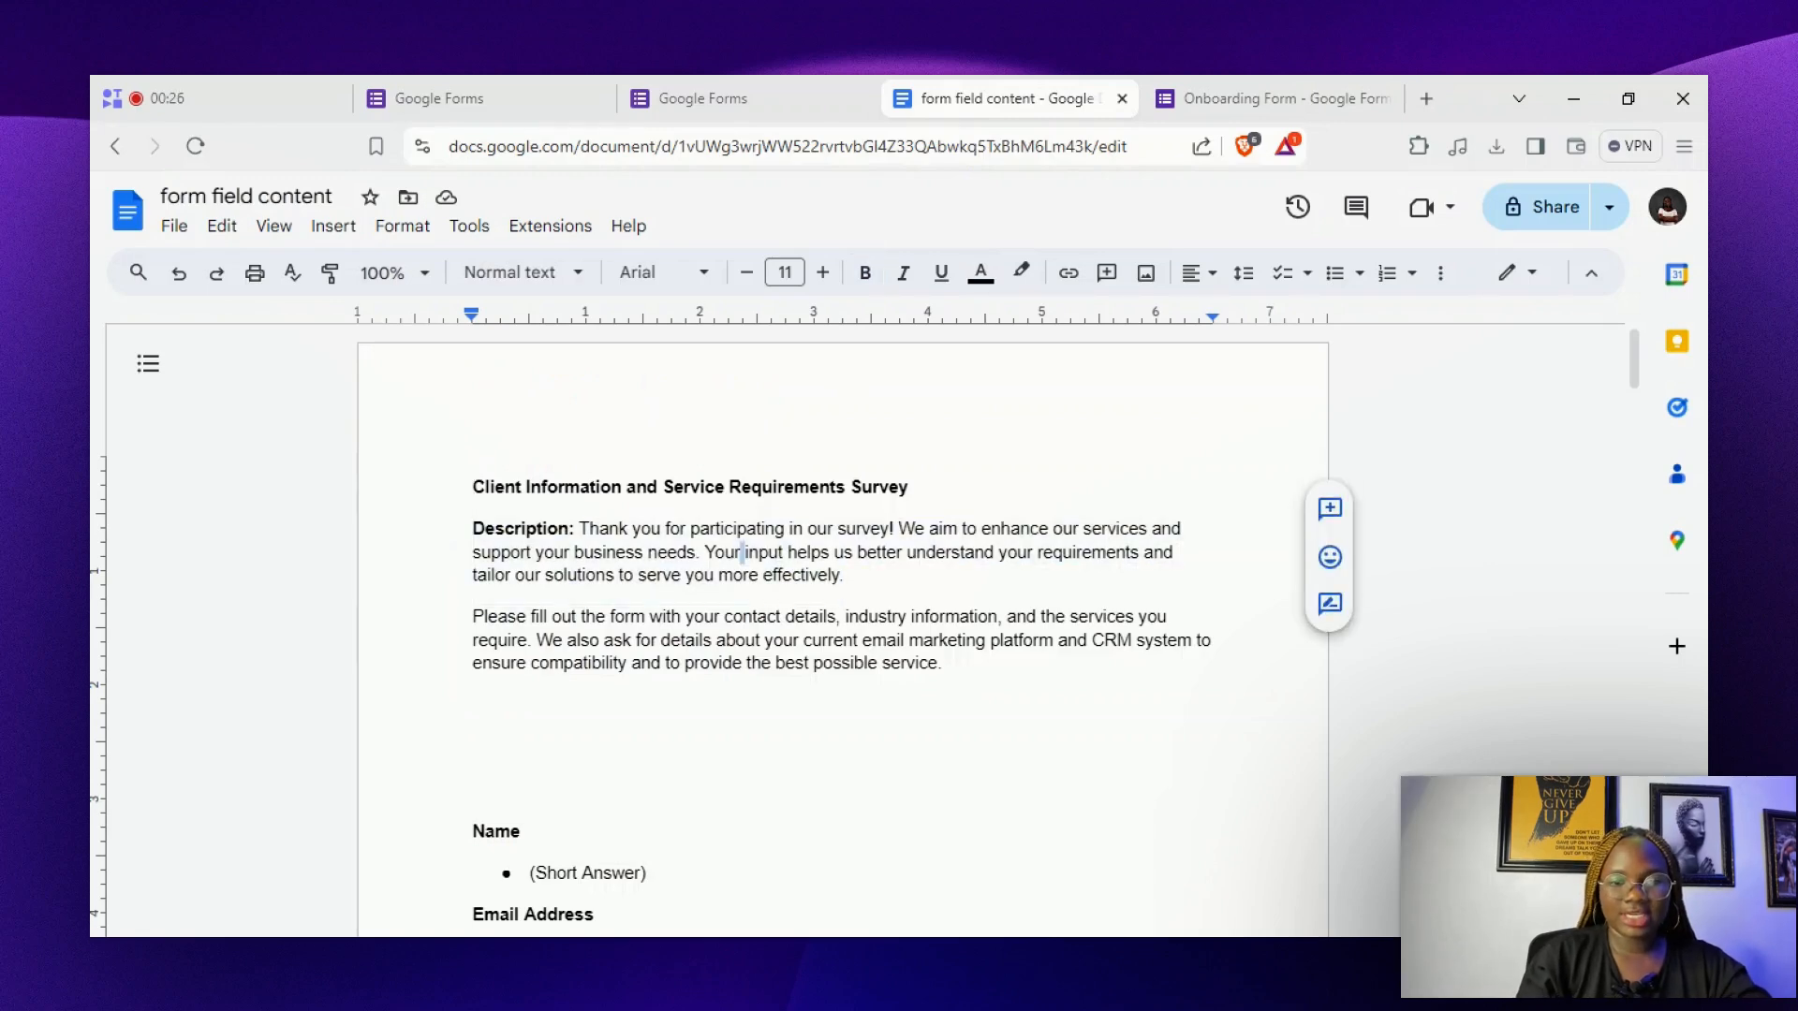
triple_click(742, 552)
key(ctrl+c)
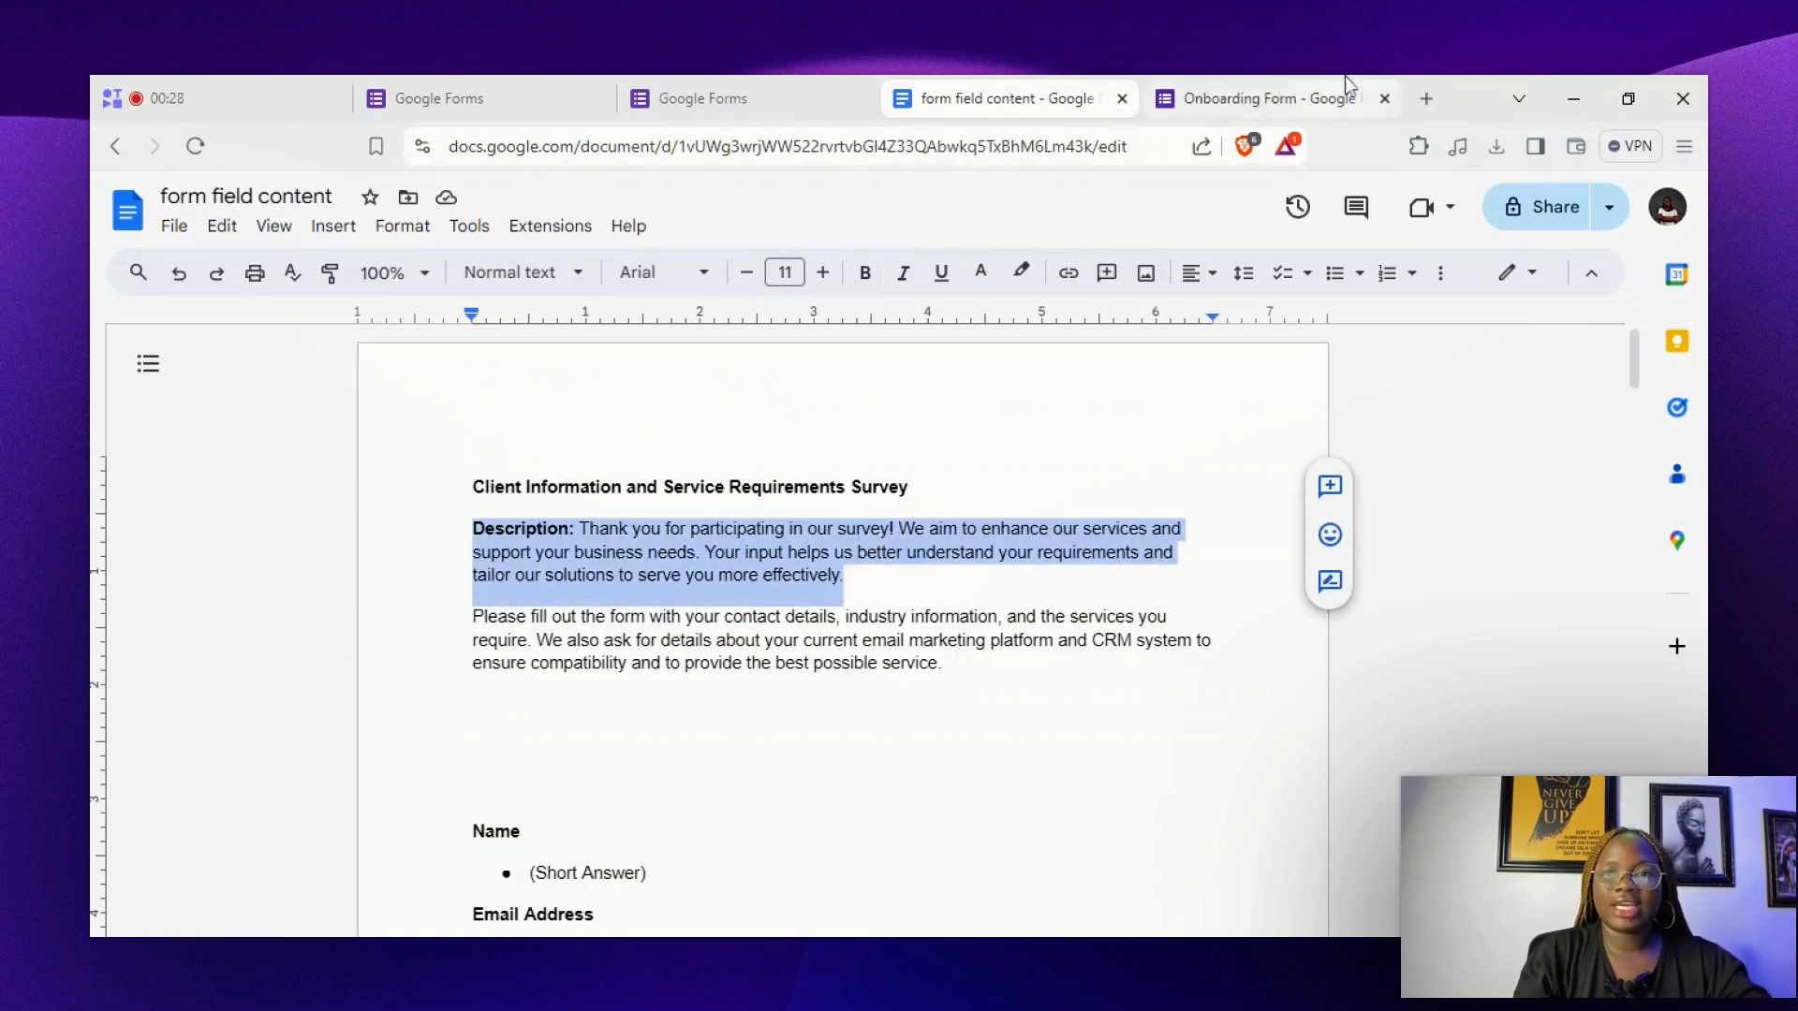
click(1246, 96)
key(ctrl+v)
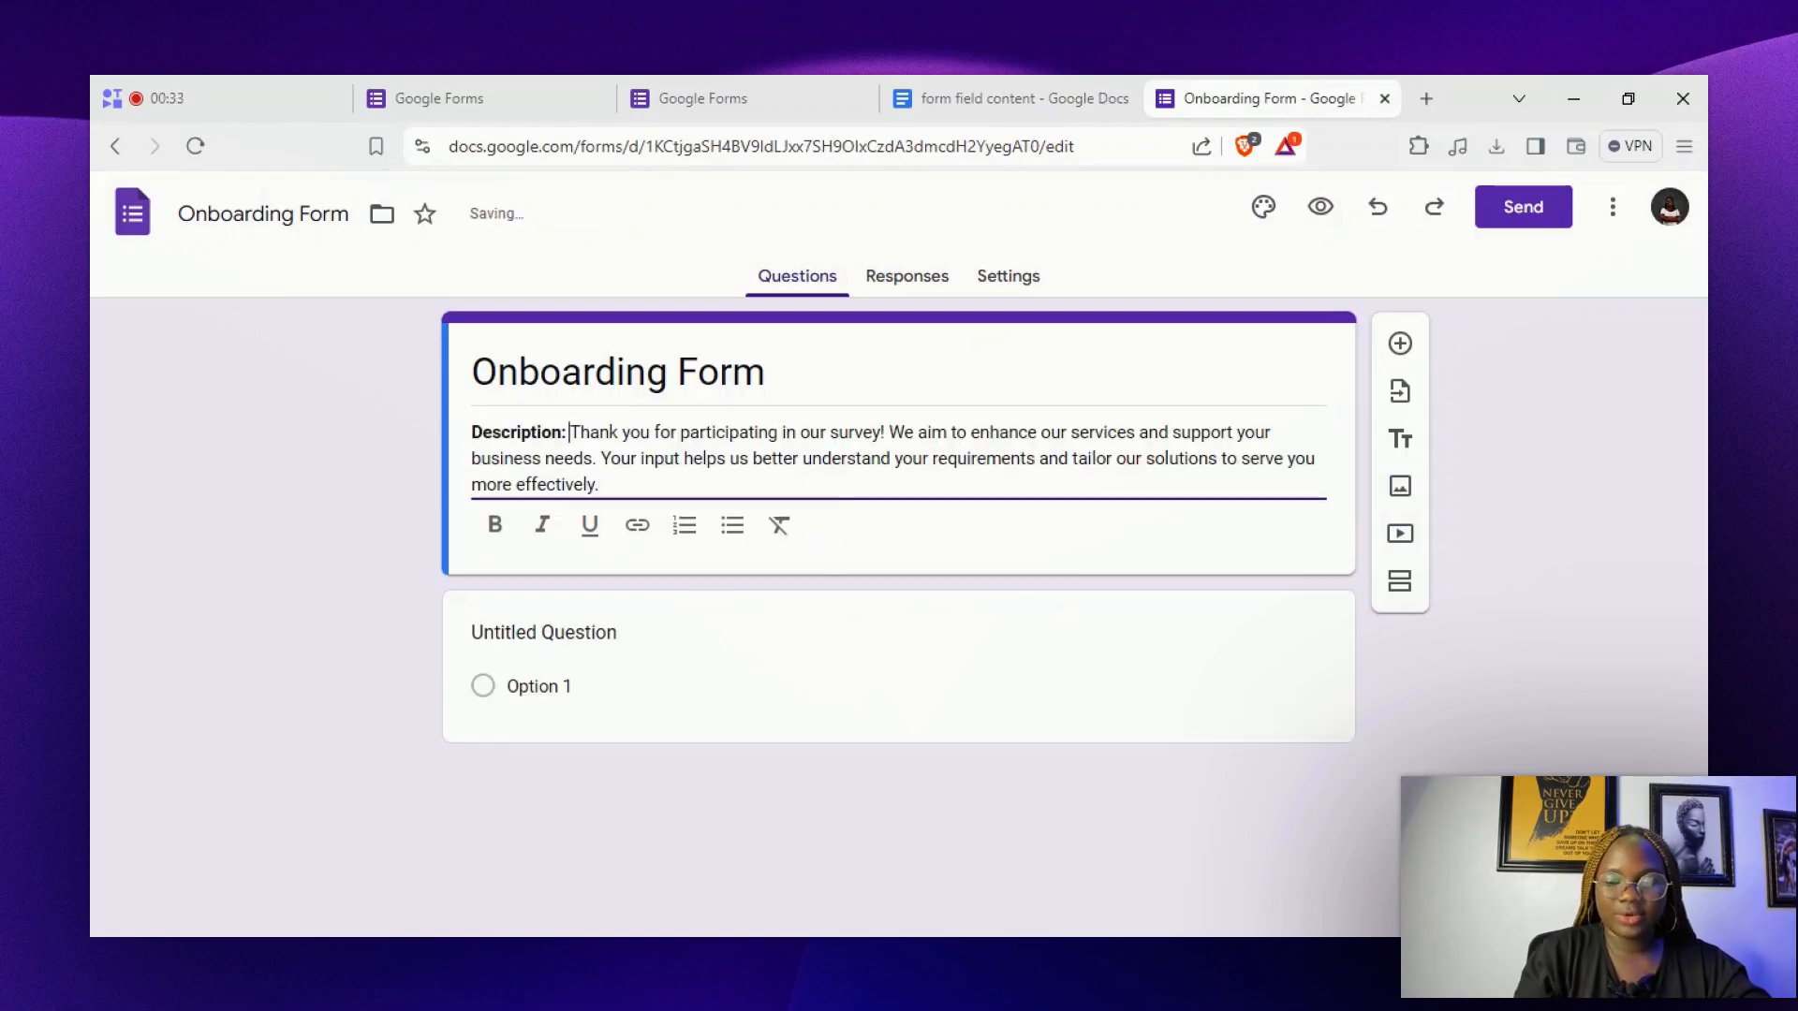
Remove the bold "Description:" label from the start of the form description
key(BackSpace)
key(BackSpace)
key(BackSpace)
key(BackSpace)
key(BackSpace)
key(BackSpace)
key(BackSpace)
key(BackSpace)
key(BackSpace)
key(BackSpace)
key(BackSpace)
key(BackSpace)
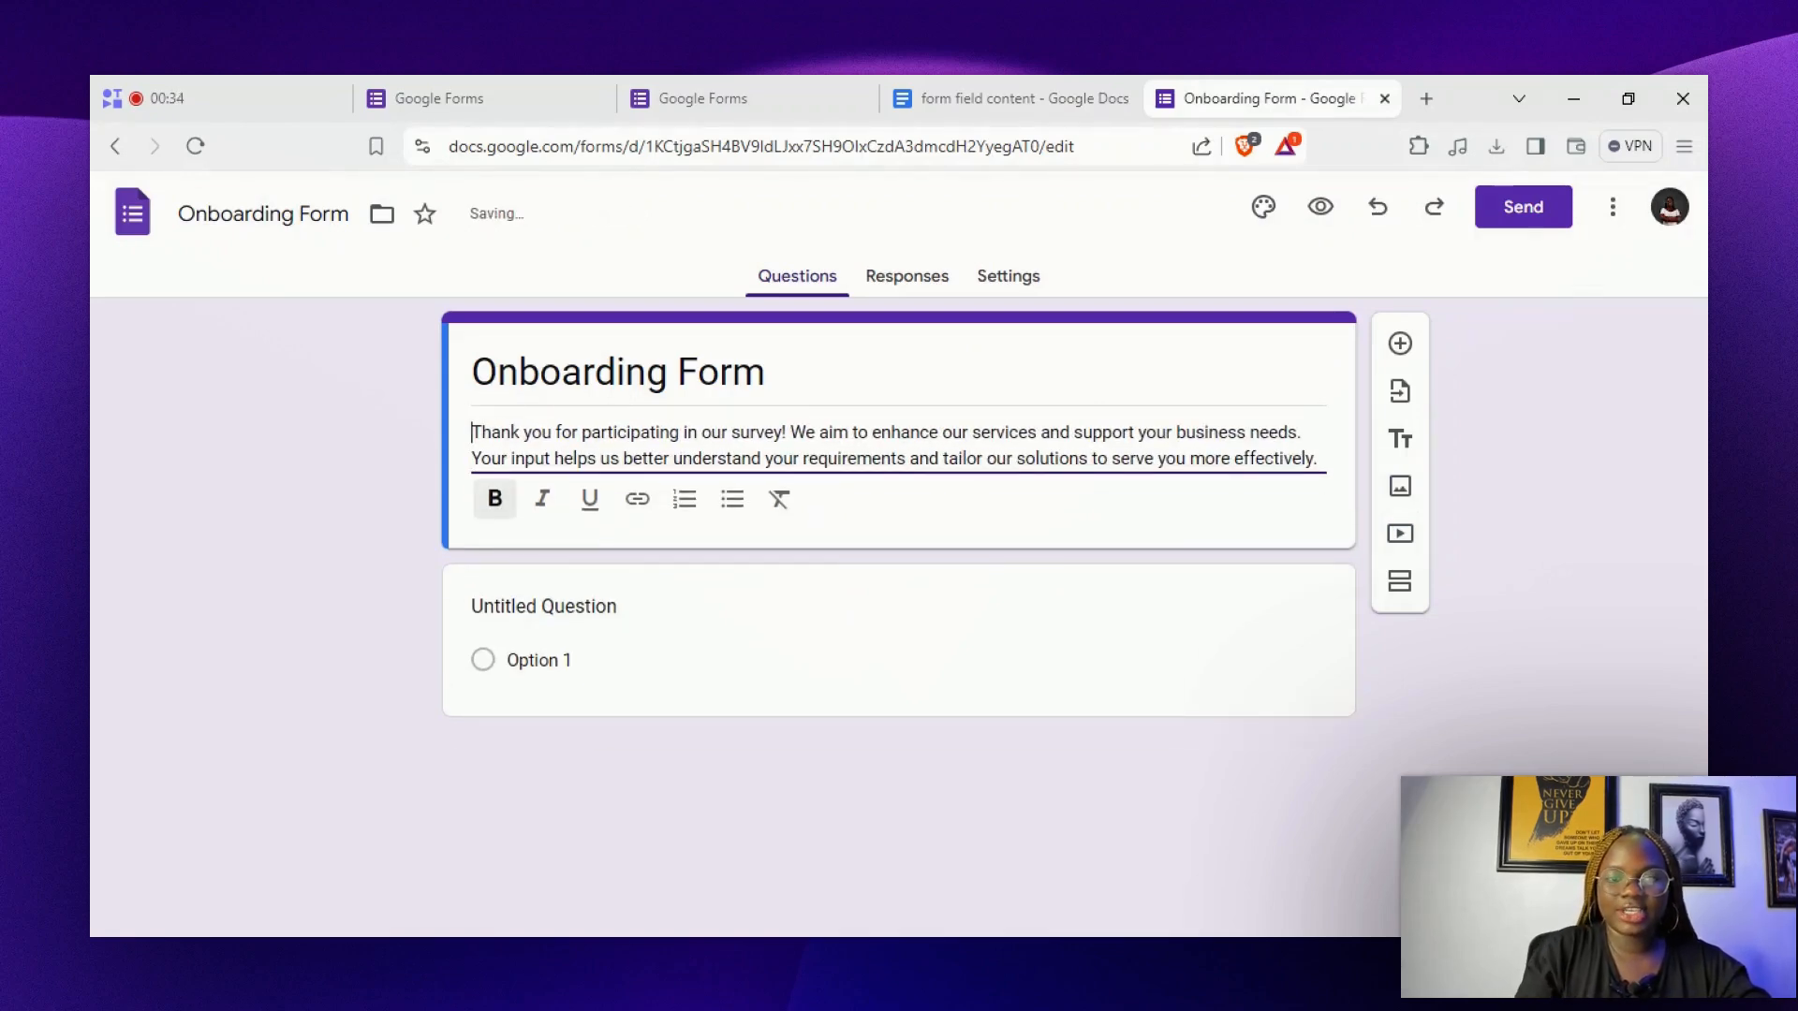
Set up the untitled question as a required short answer question titled First Name
click(539, 661)
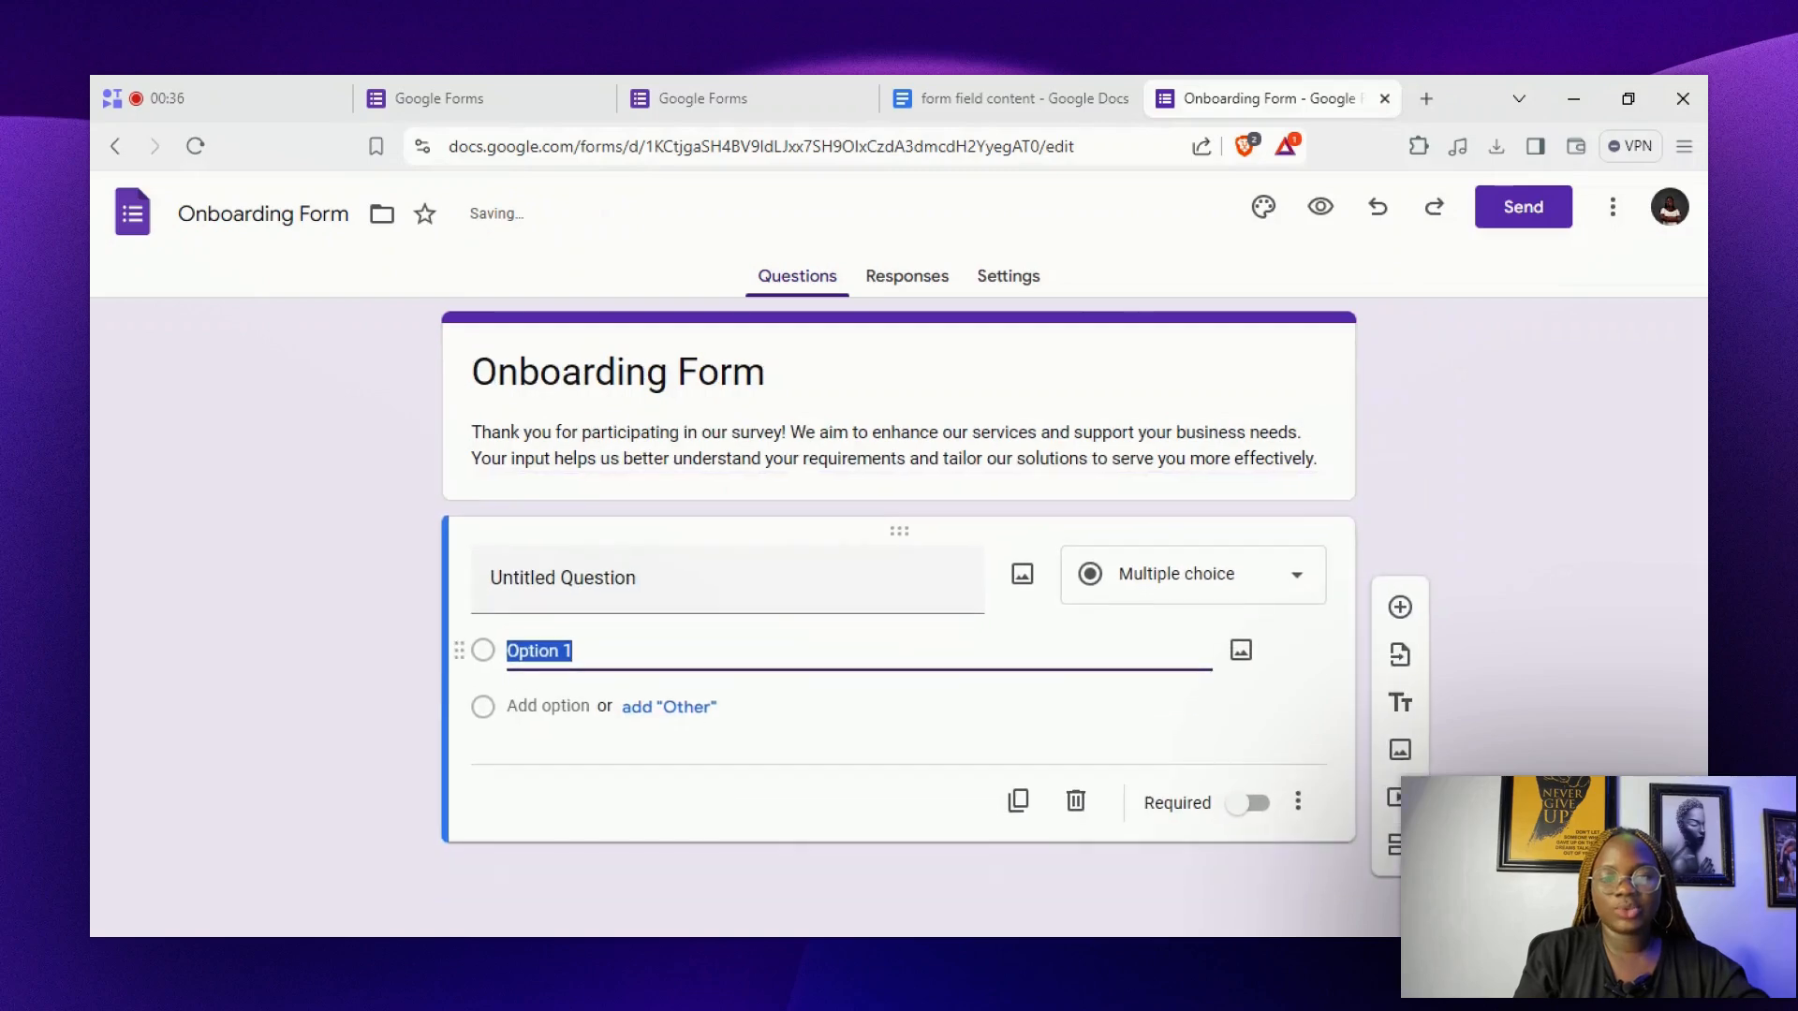
click(995, 94)
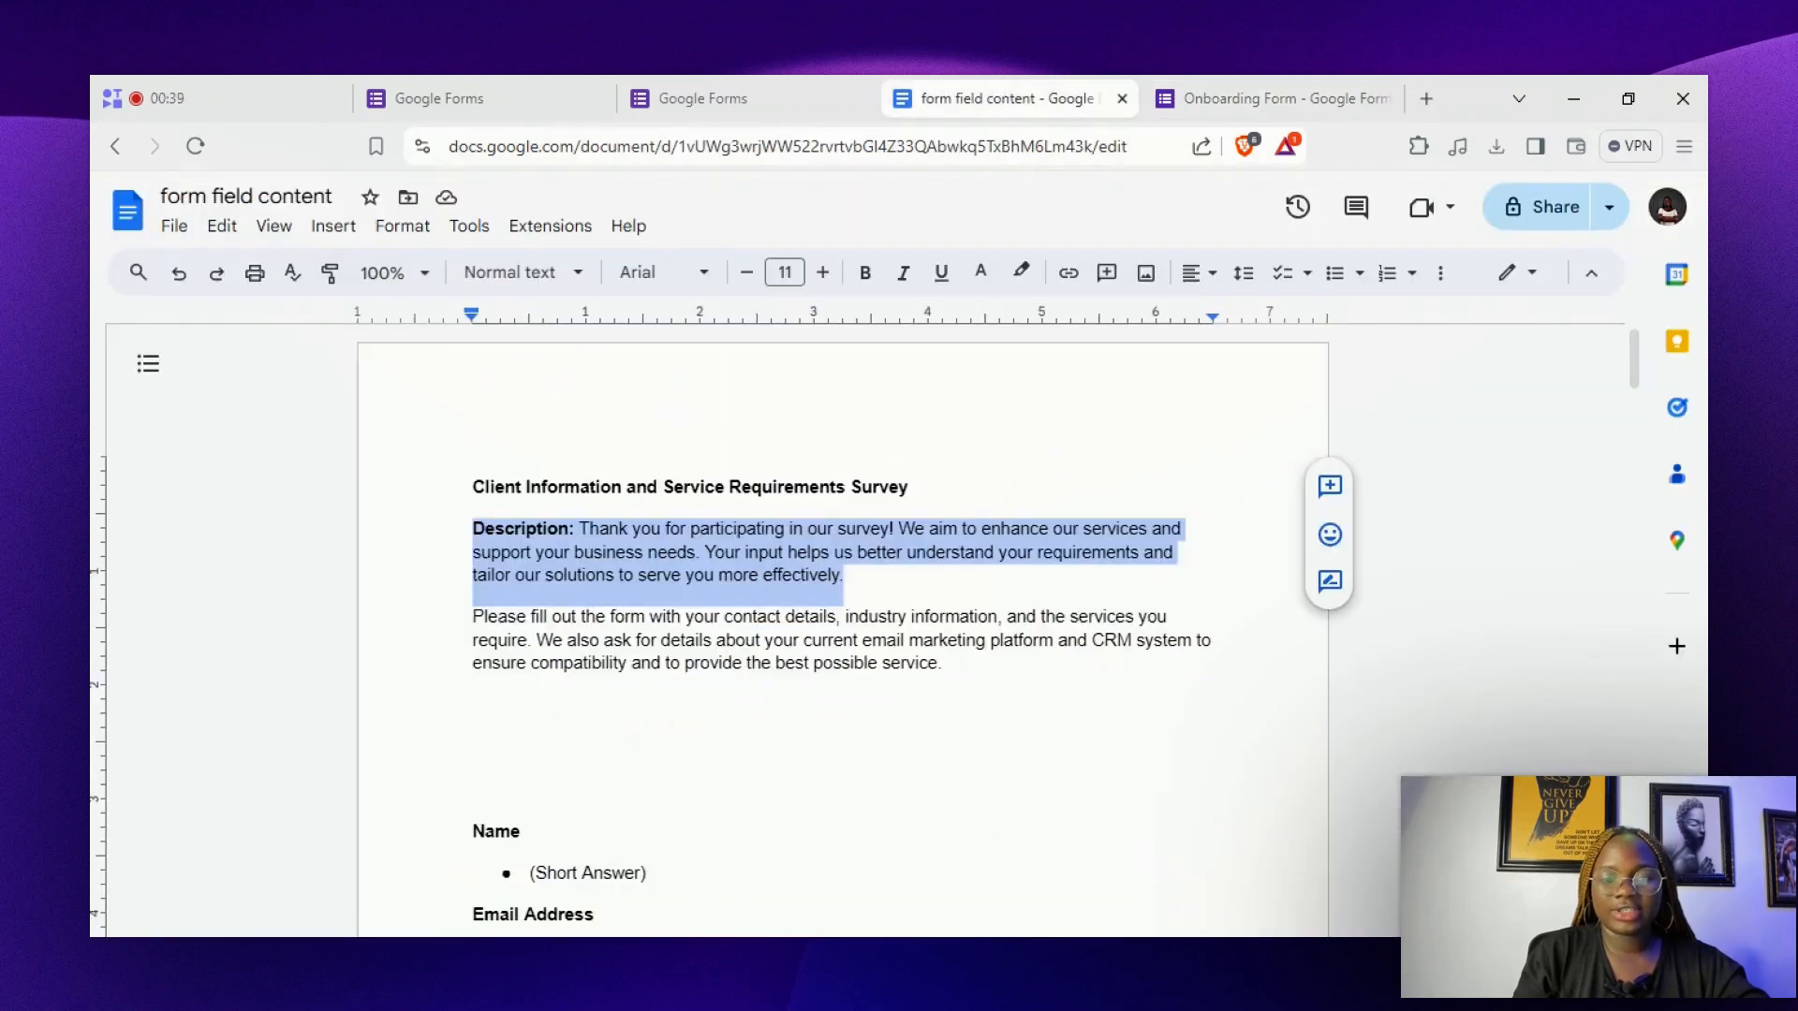
click(1201, 94)
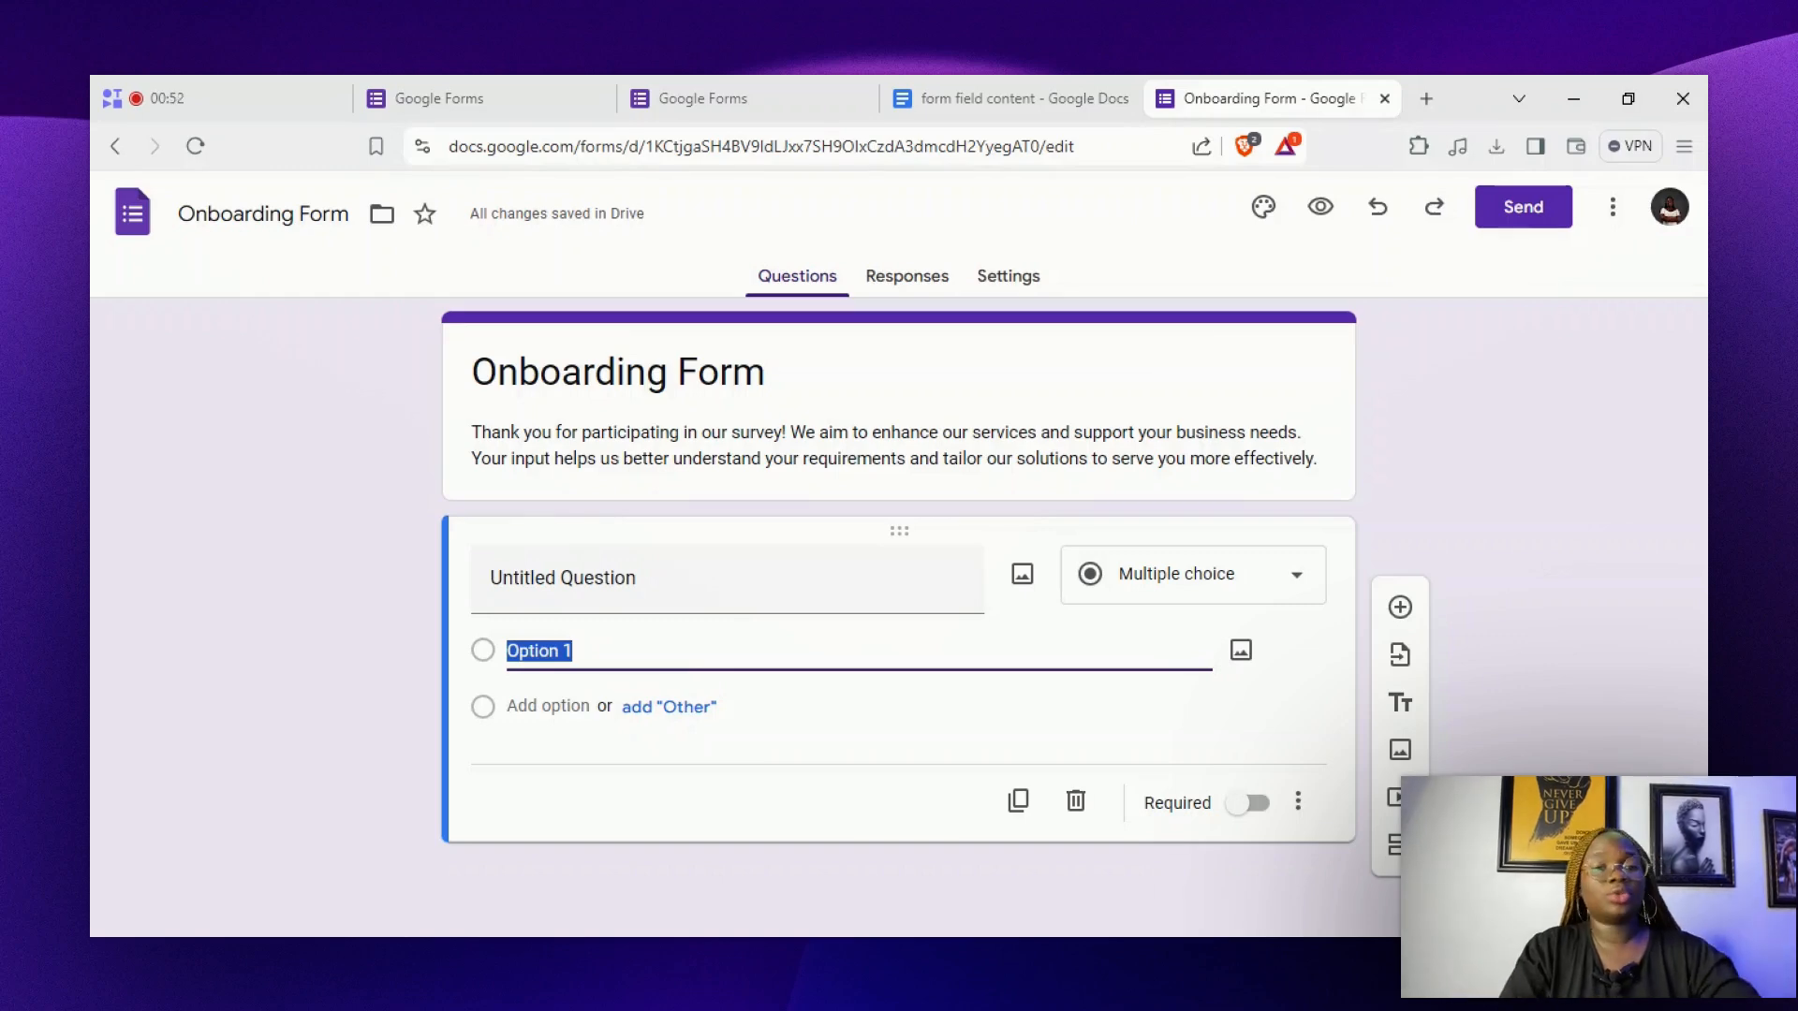
text(First Name)
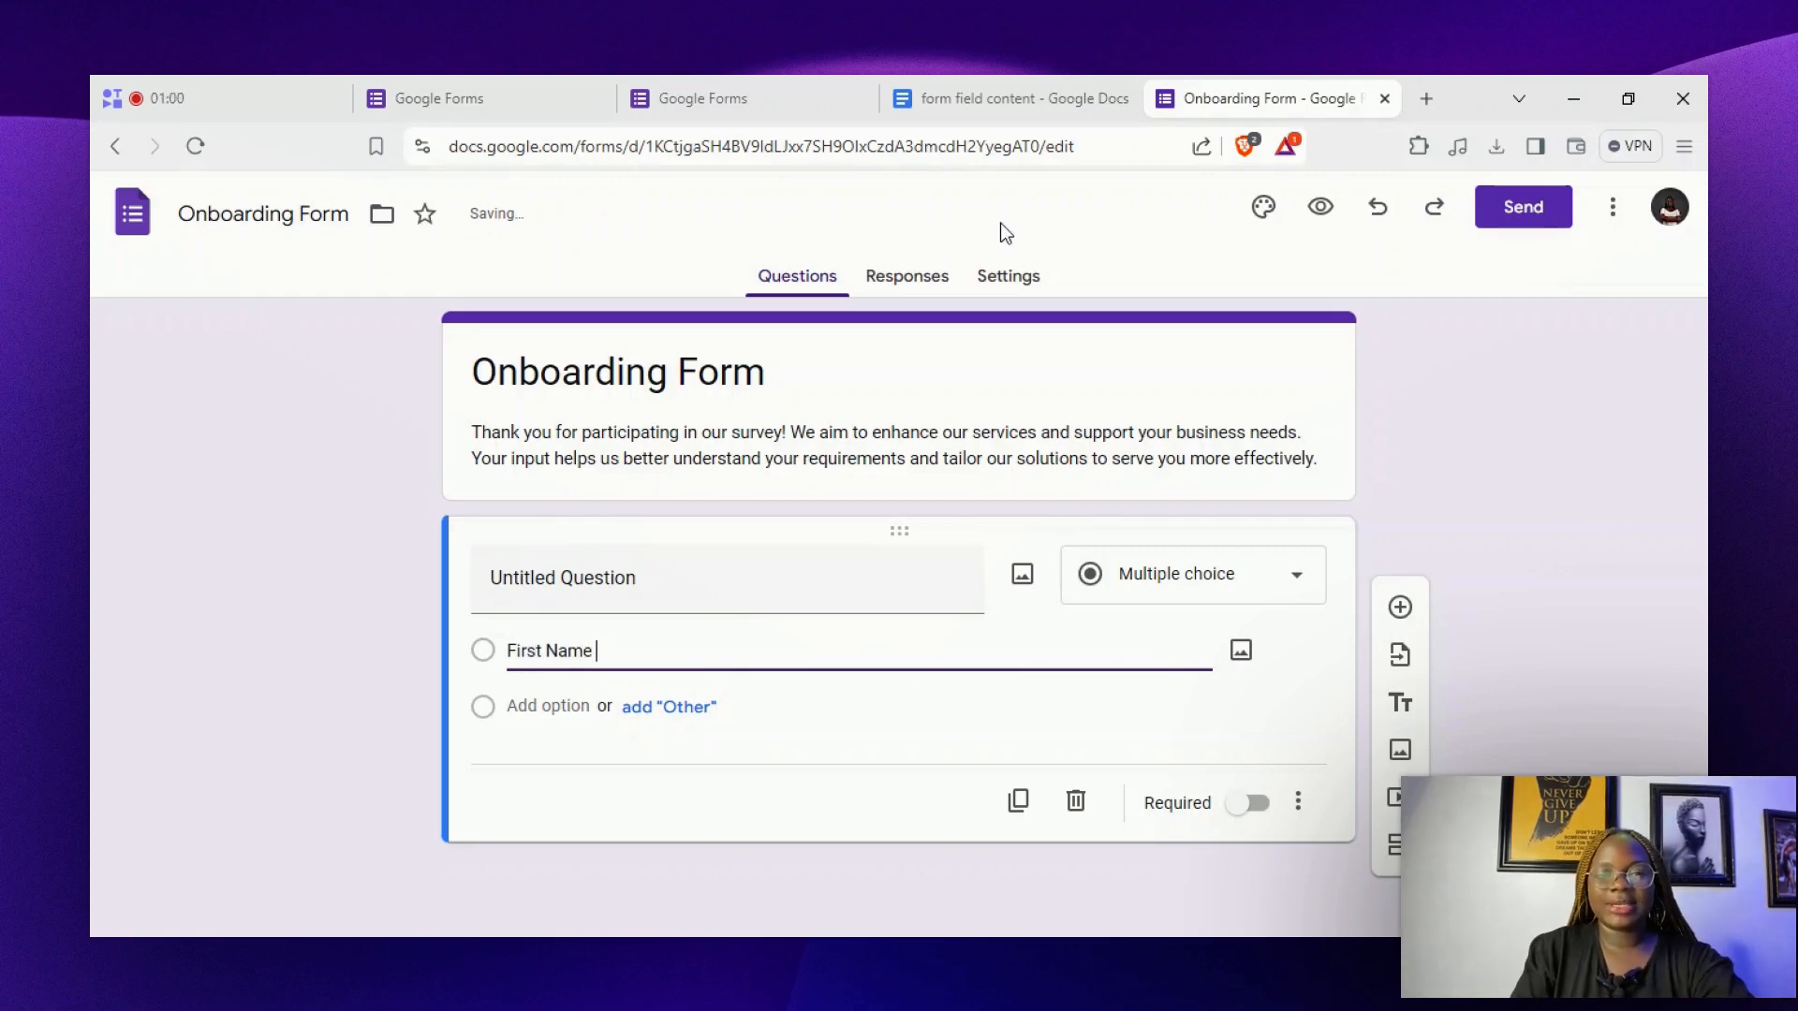
click(1158, 598)
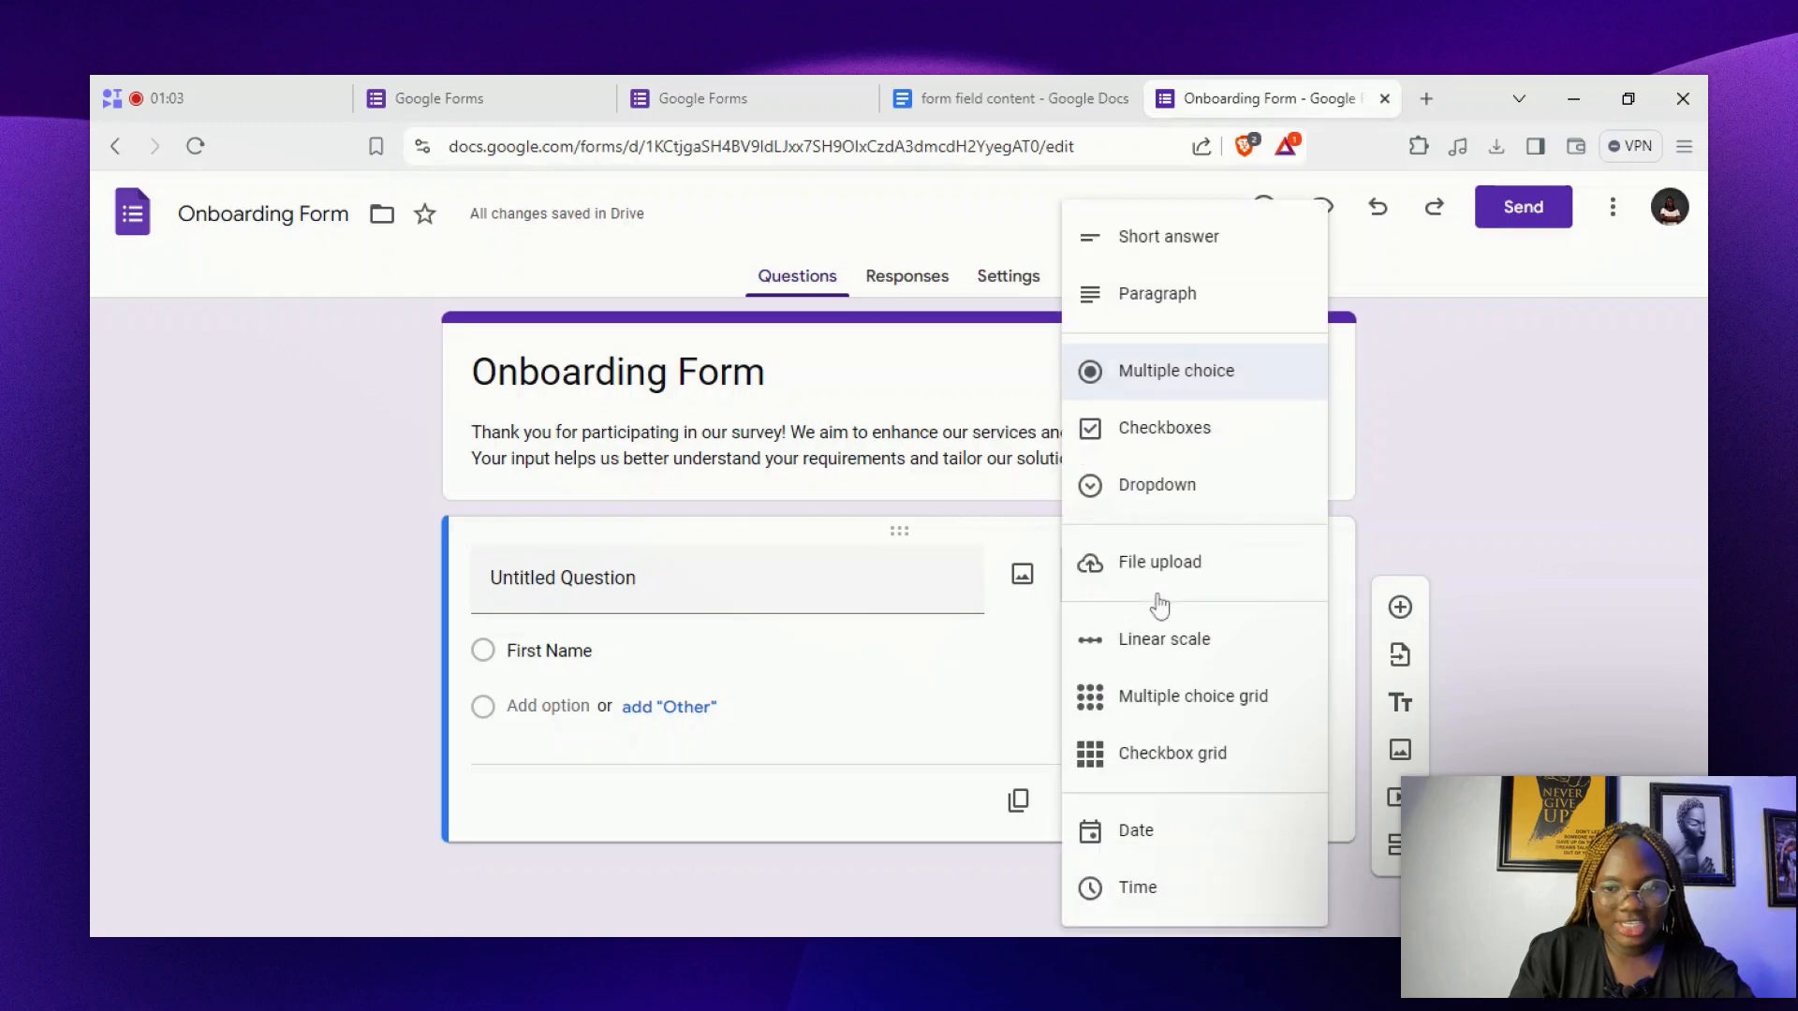
click(1166, 236)
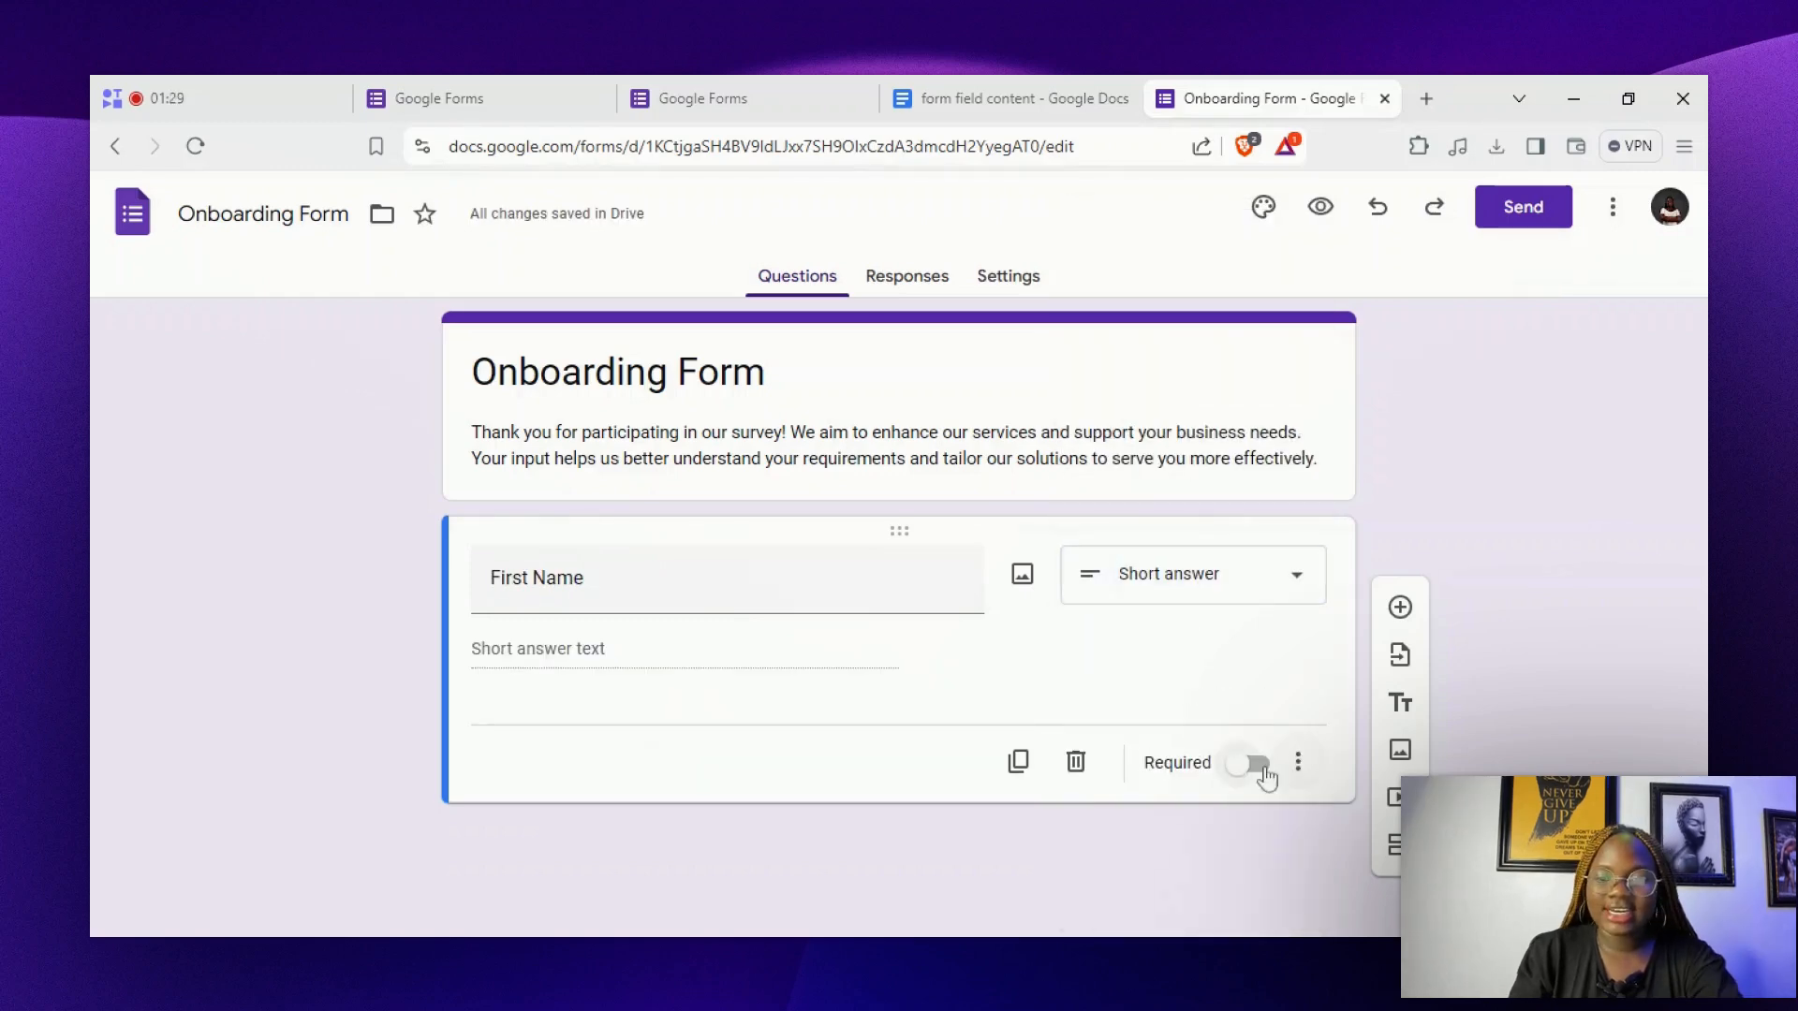
click(1262, 772)
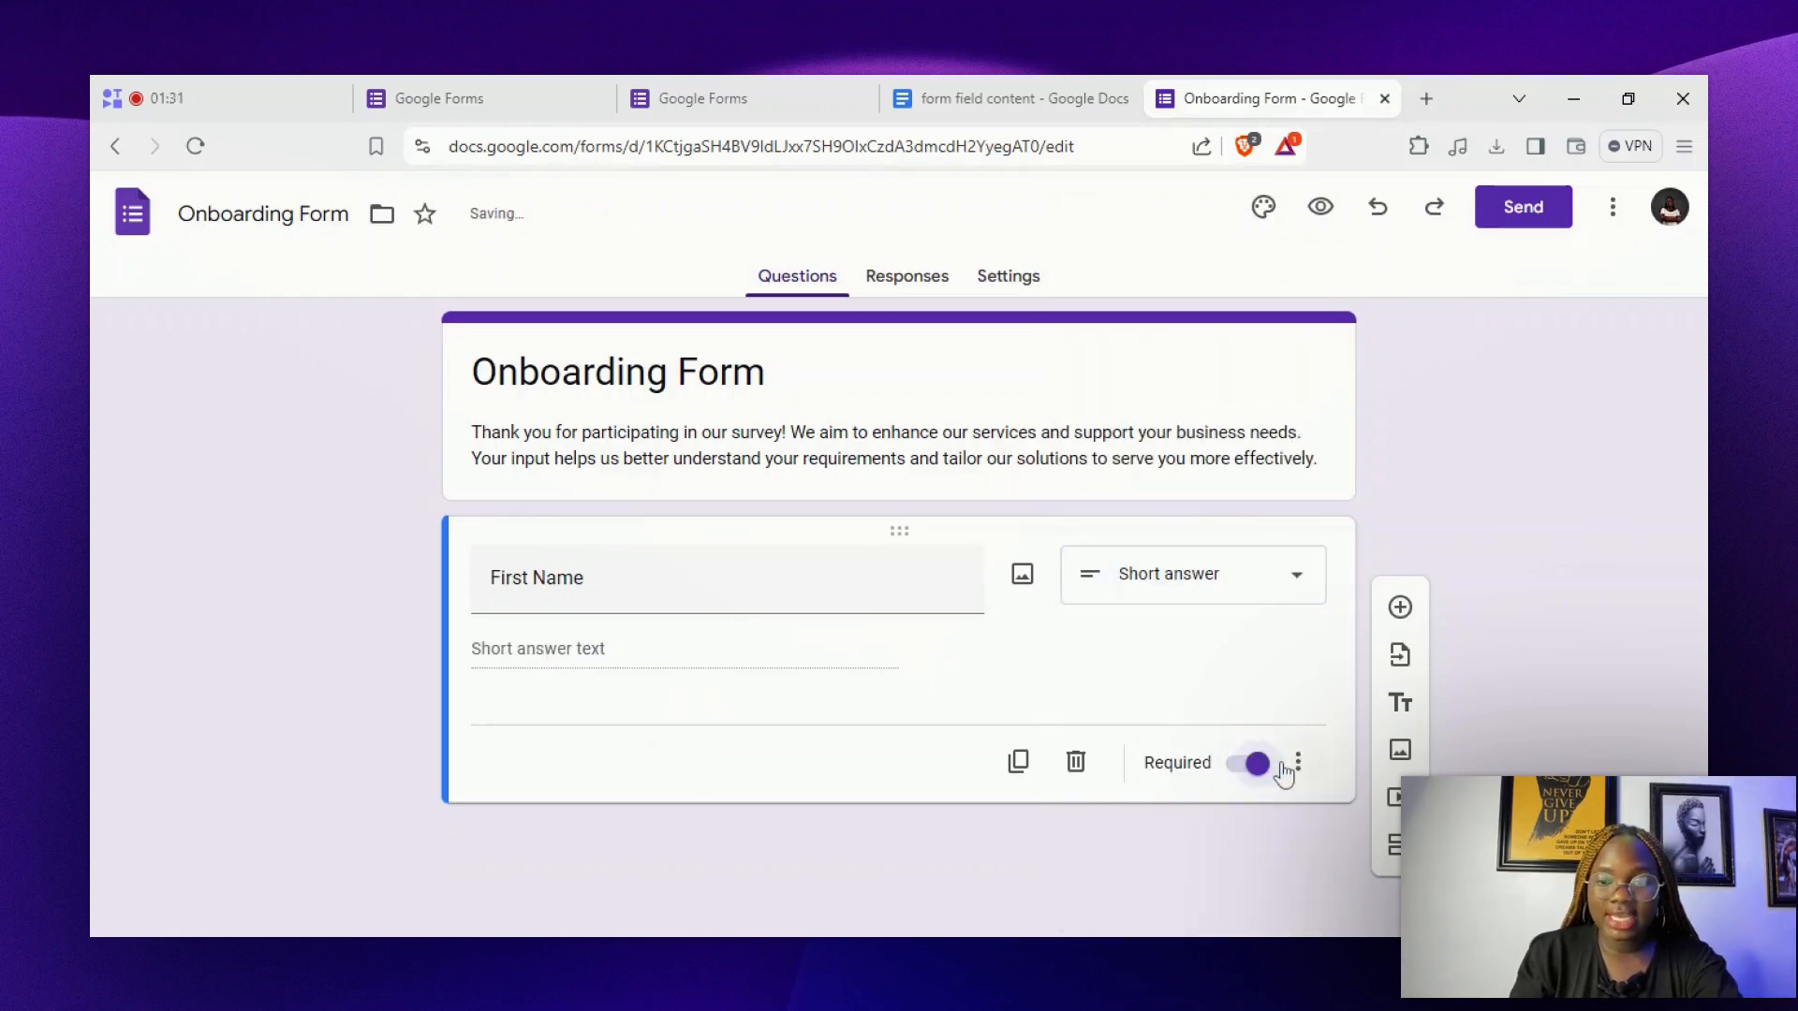
Show the description field on the First Name question and view the image insertion dialog without adding an image
click(1298, 762)
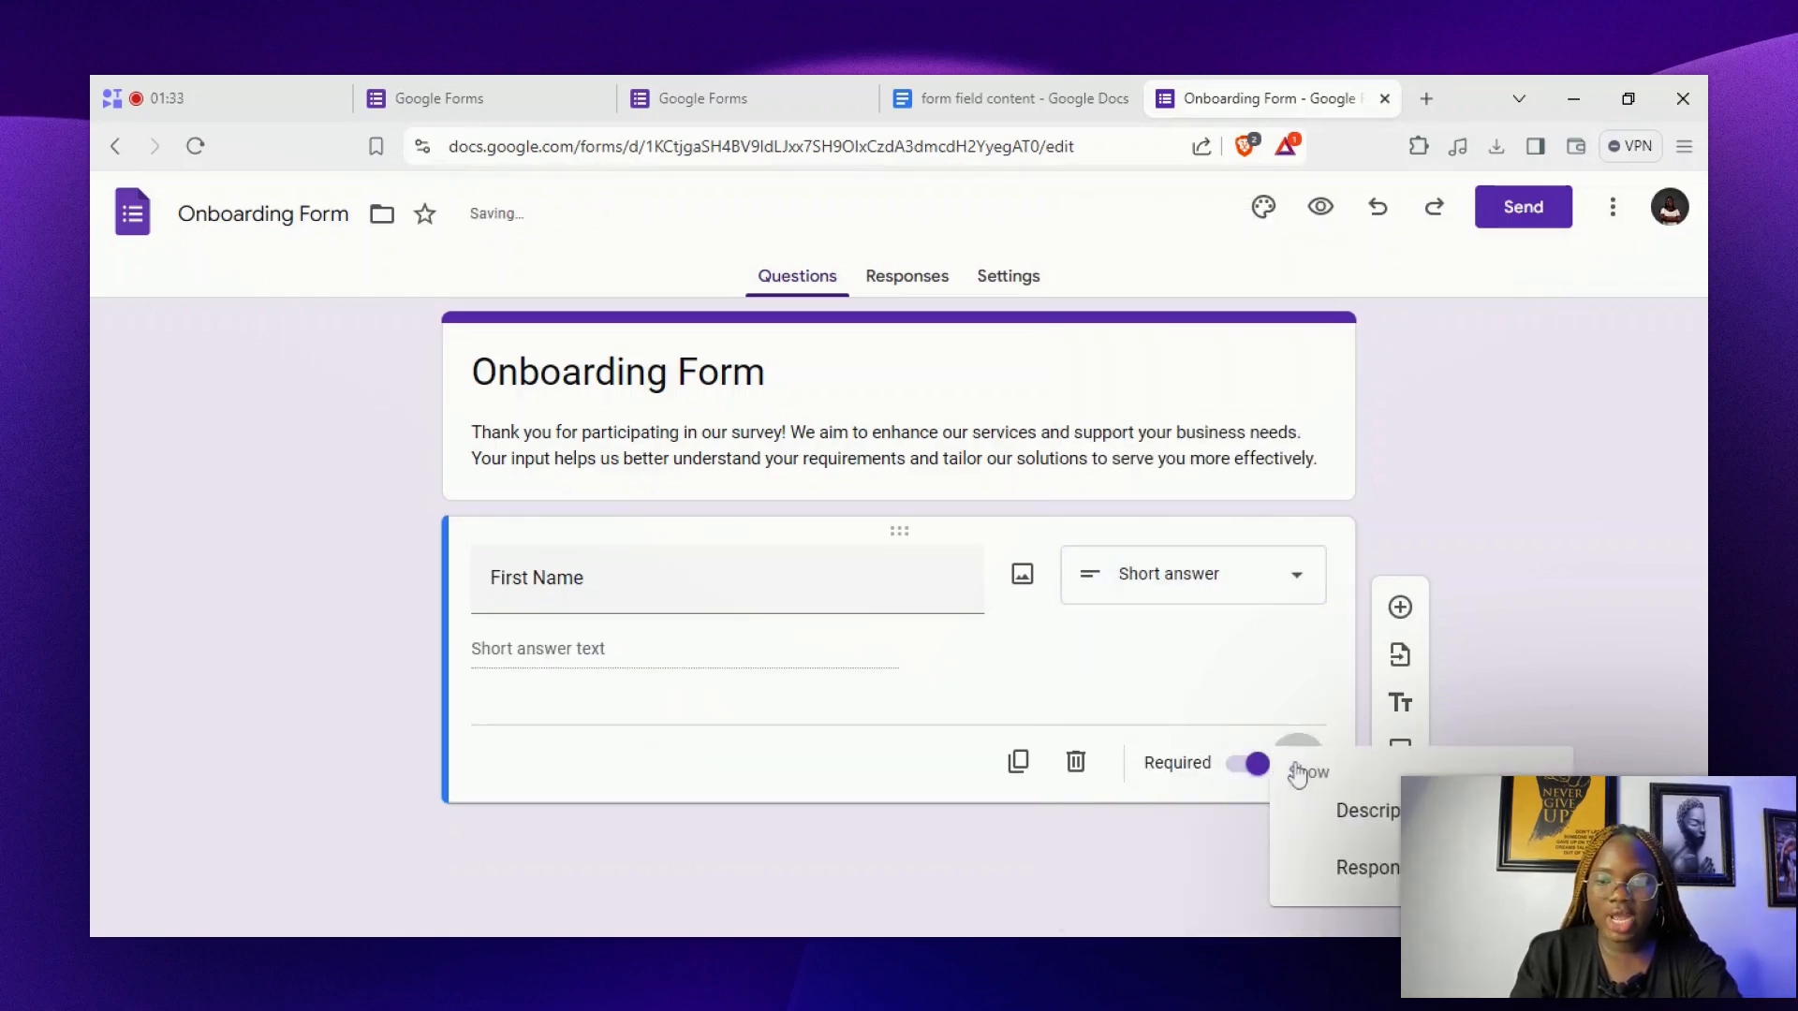
click(1396, 811)
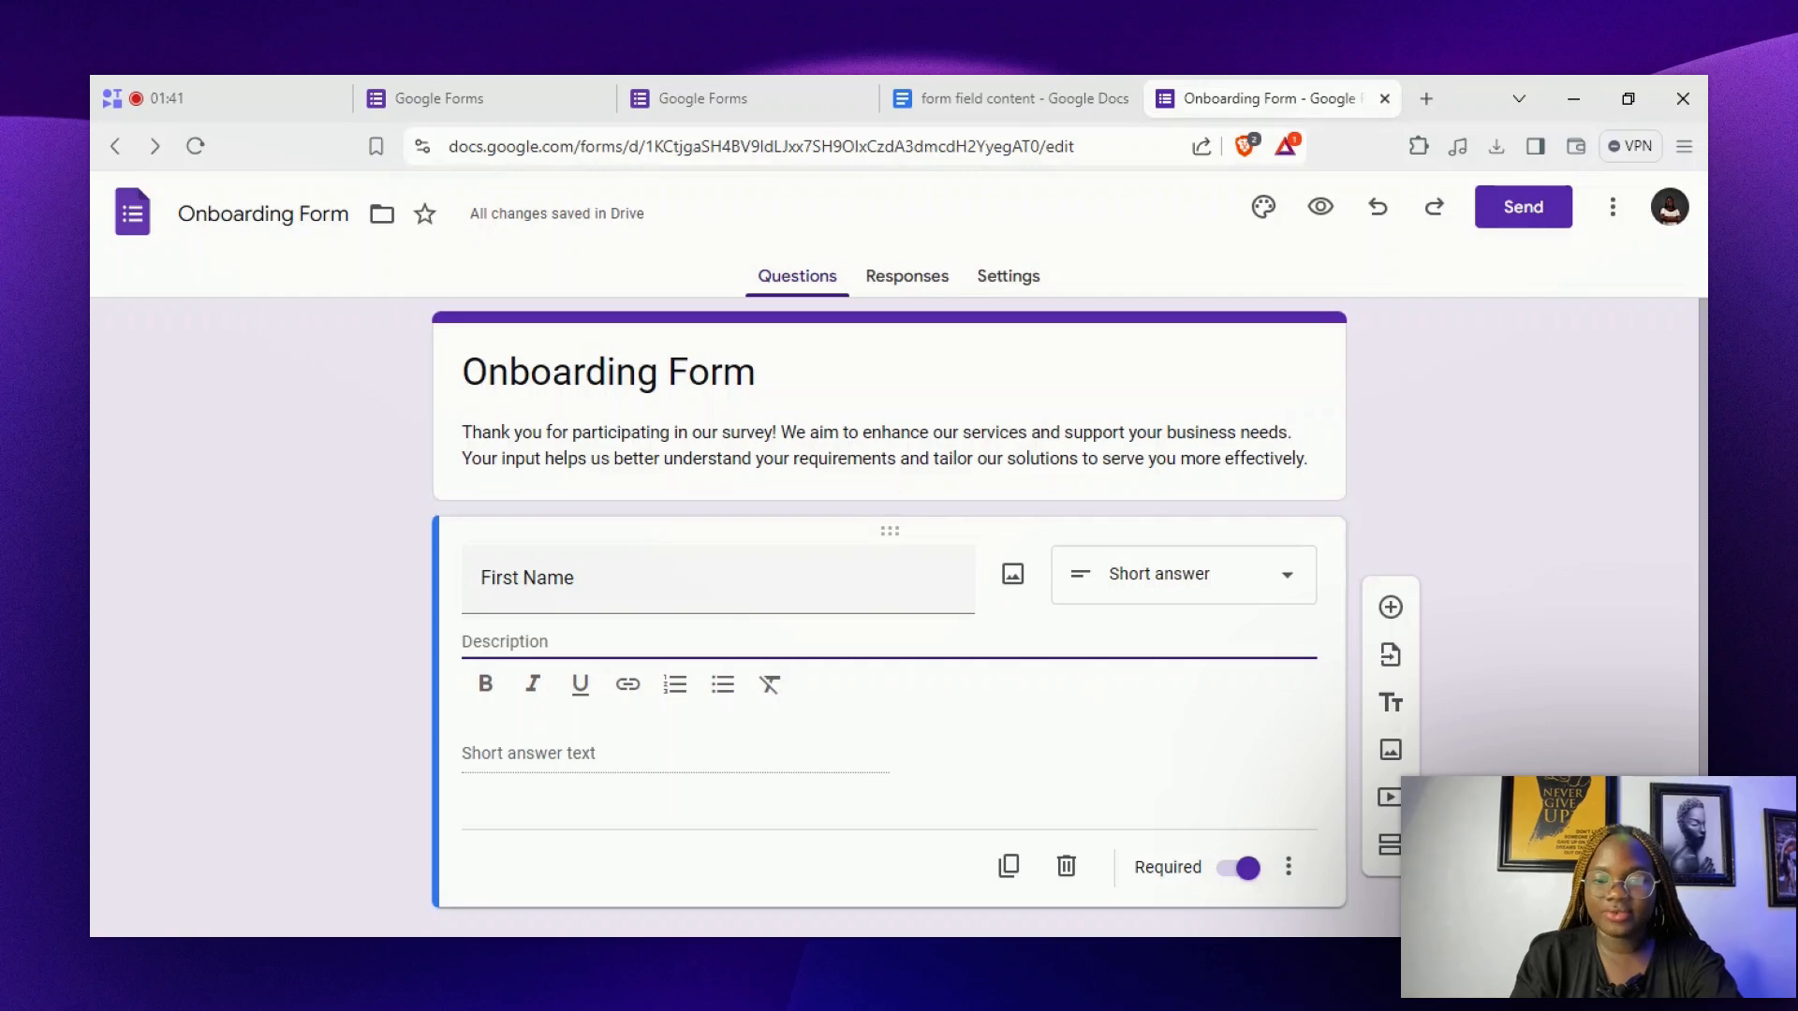
click(1010, 582)
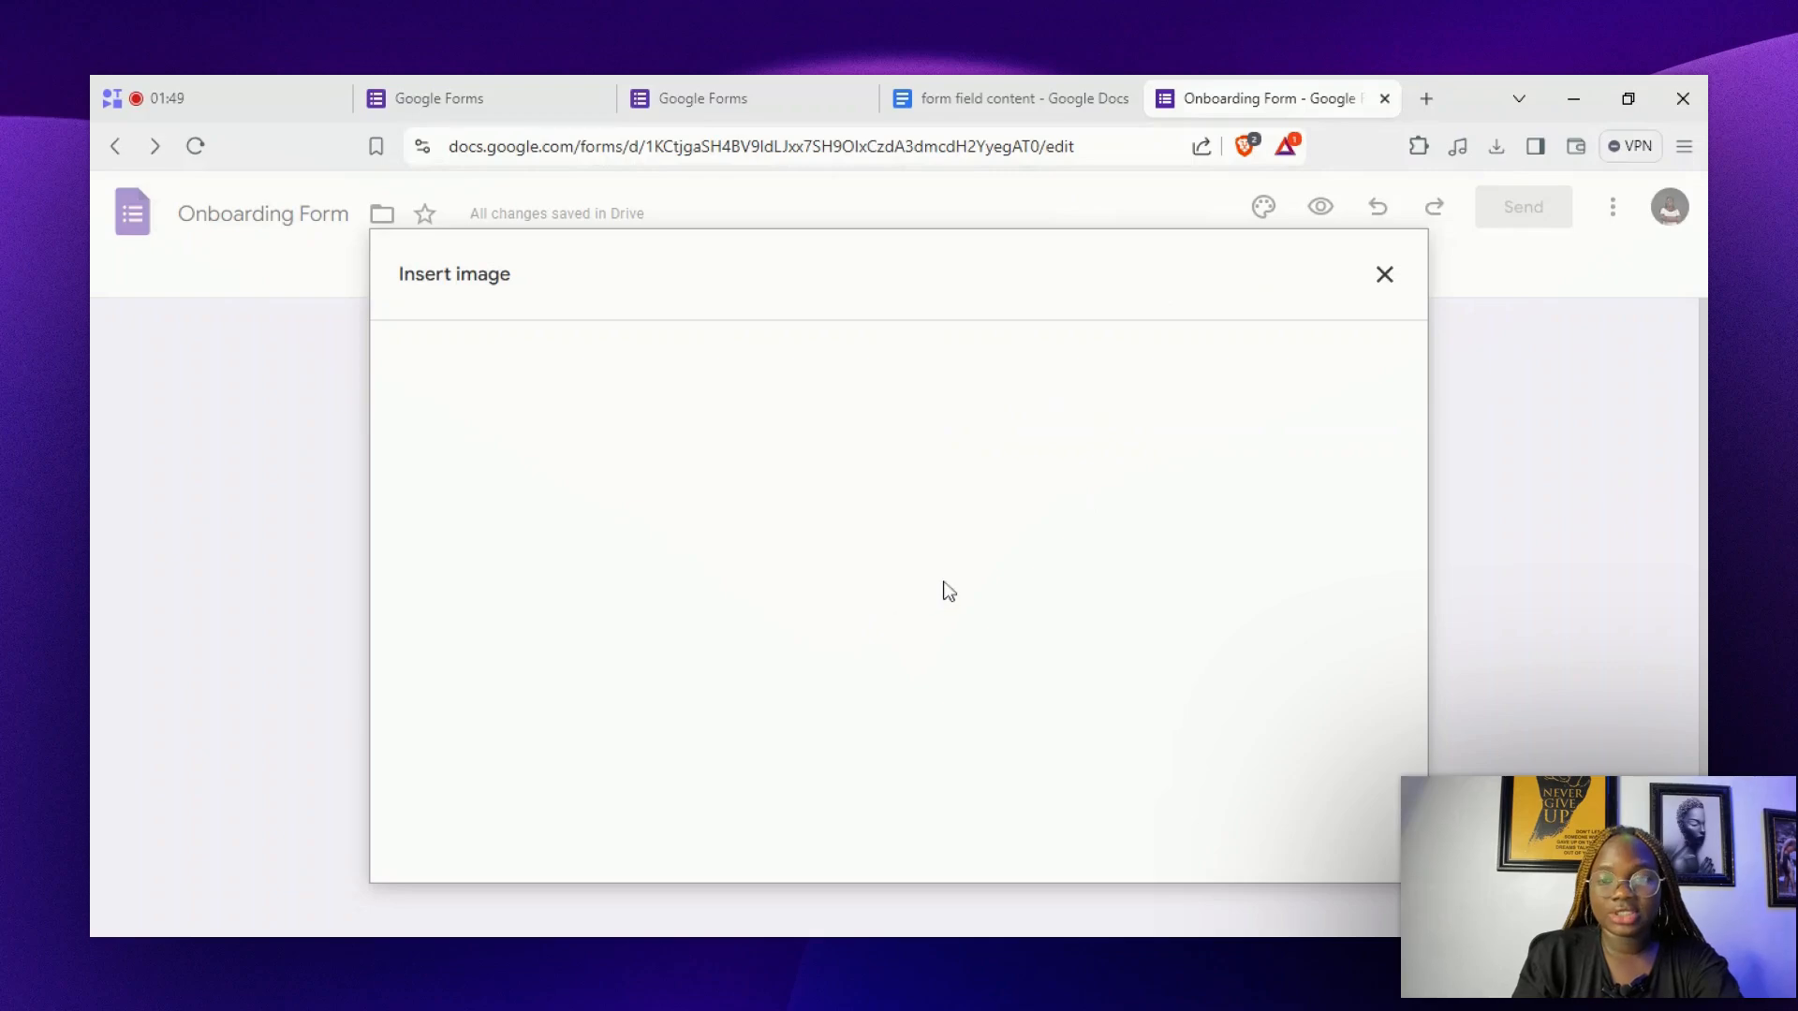
click(1384, 275)
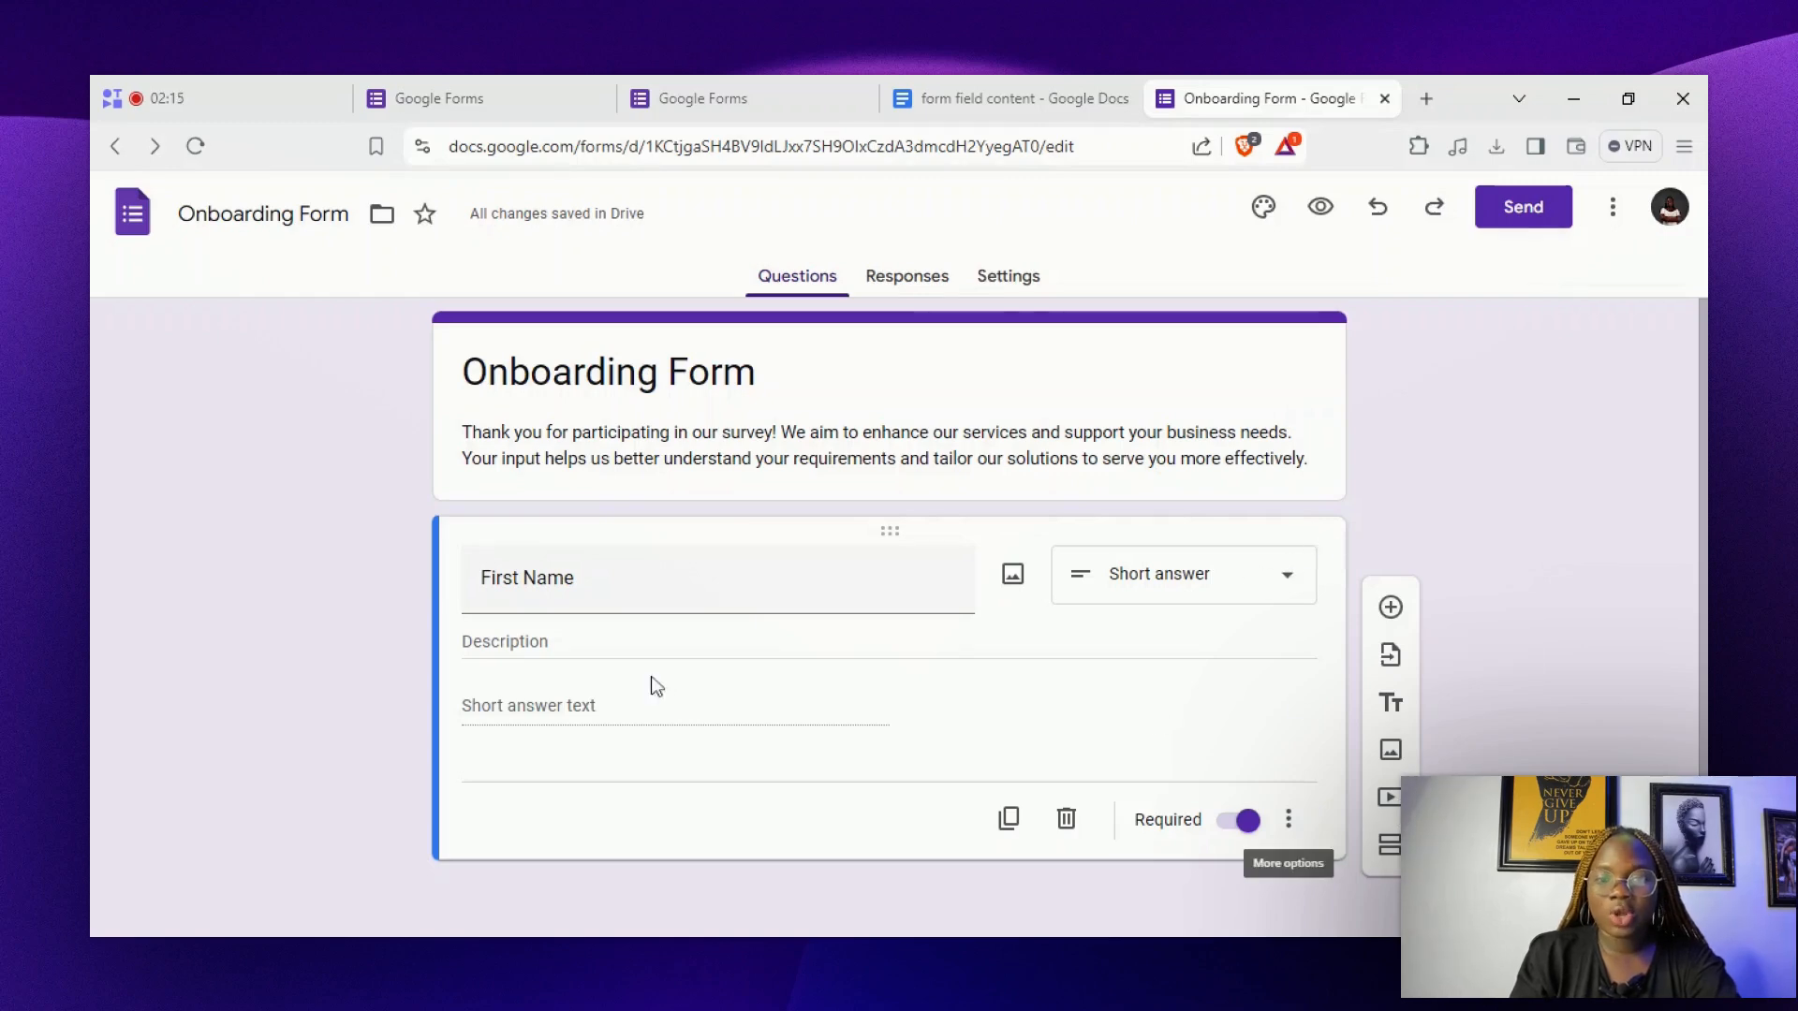
Add response validation to the First Name question and try the Length and Regular expression rule types
click(1293, 823)
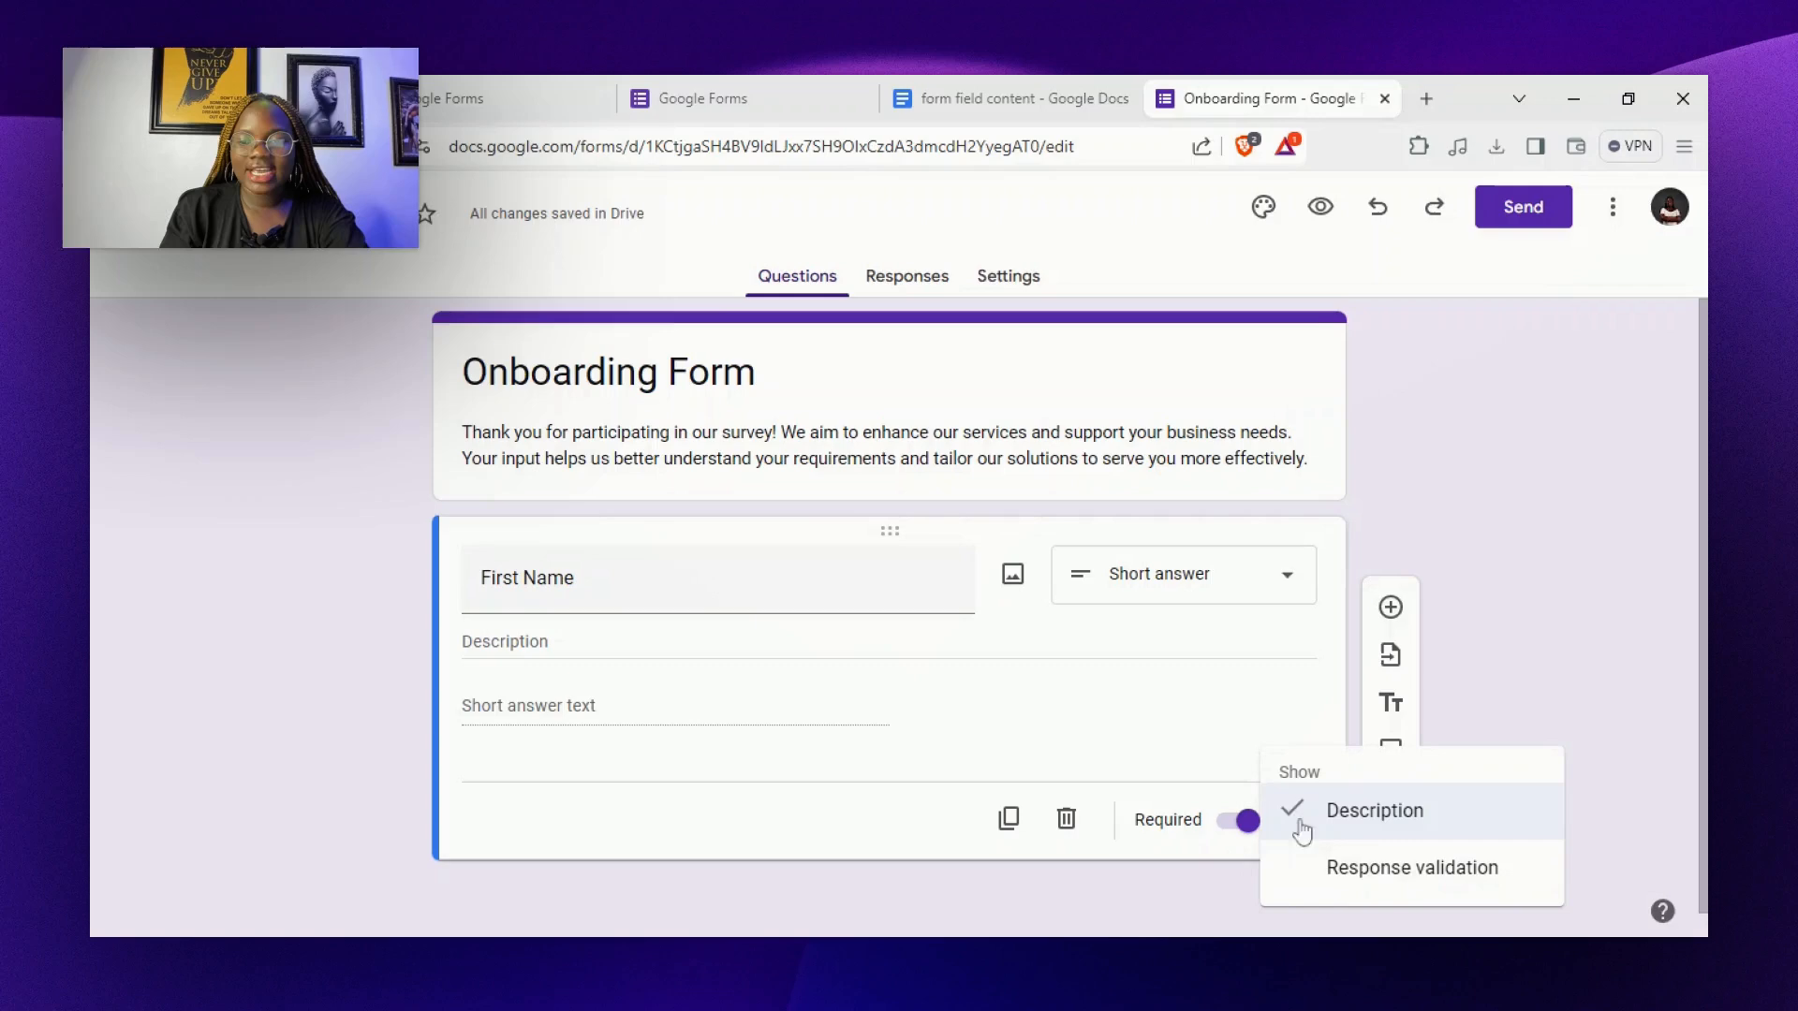
click(1387, 870)
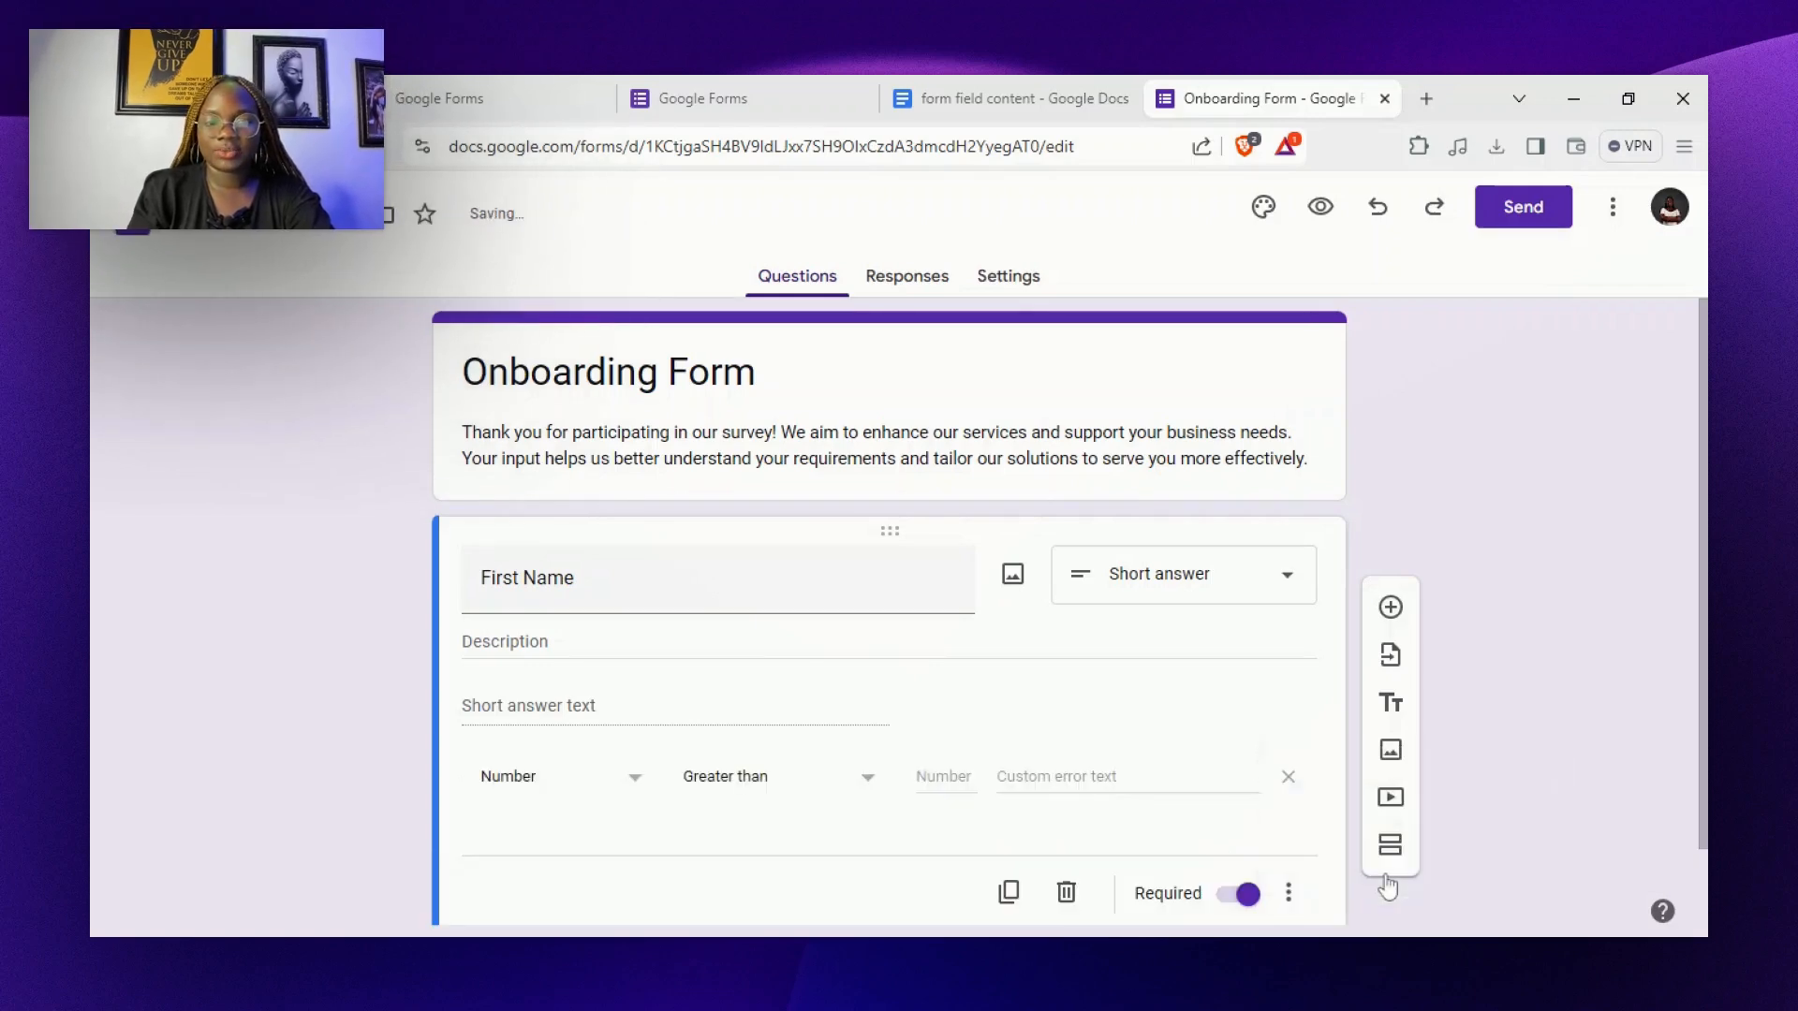
click(567, 806)
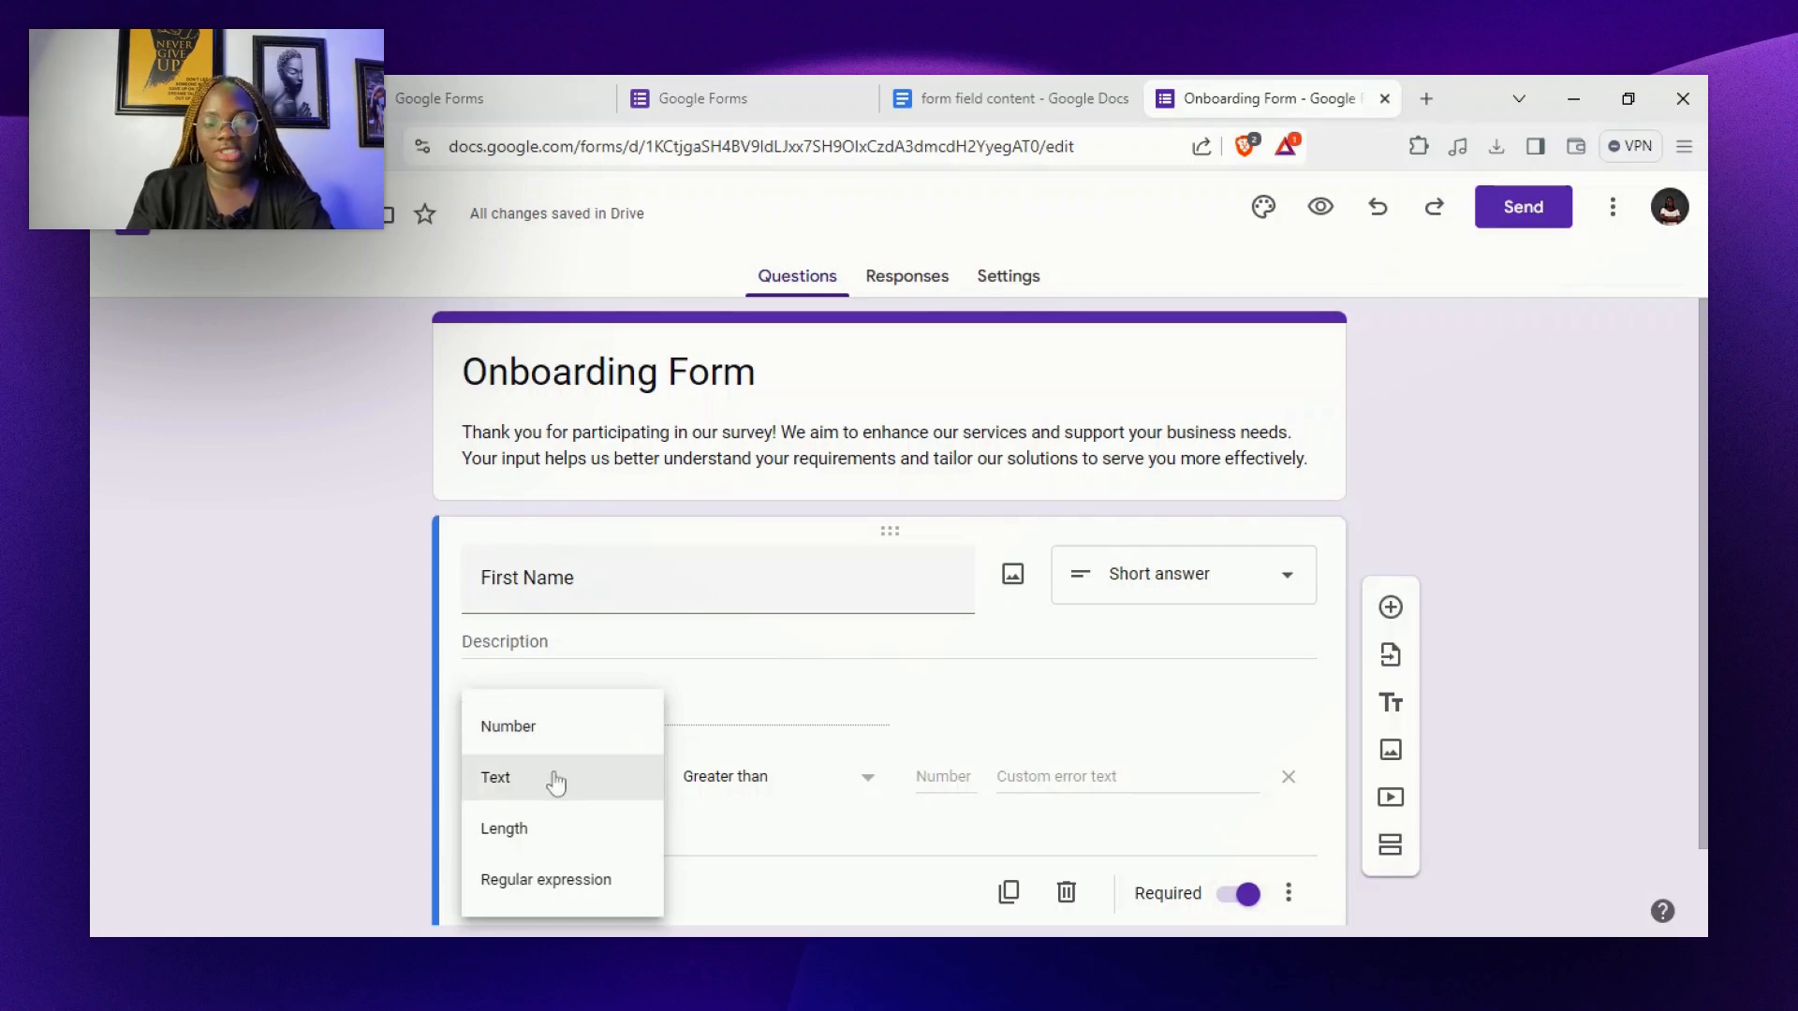
click(511, 848)
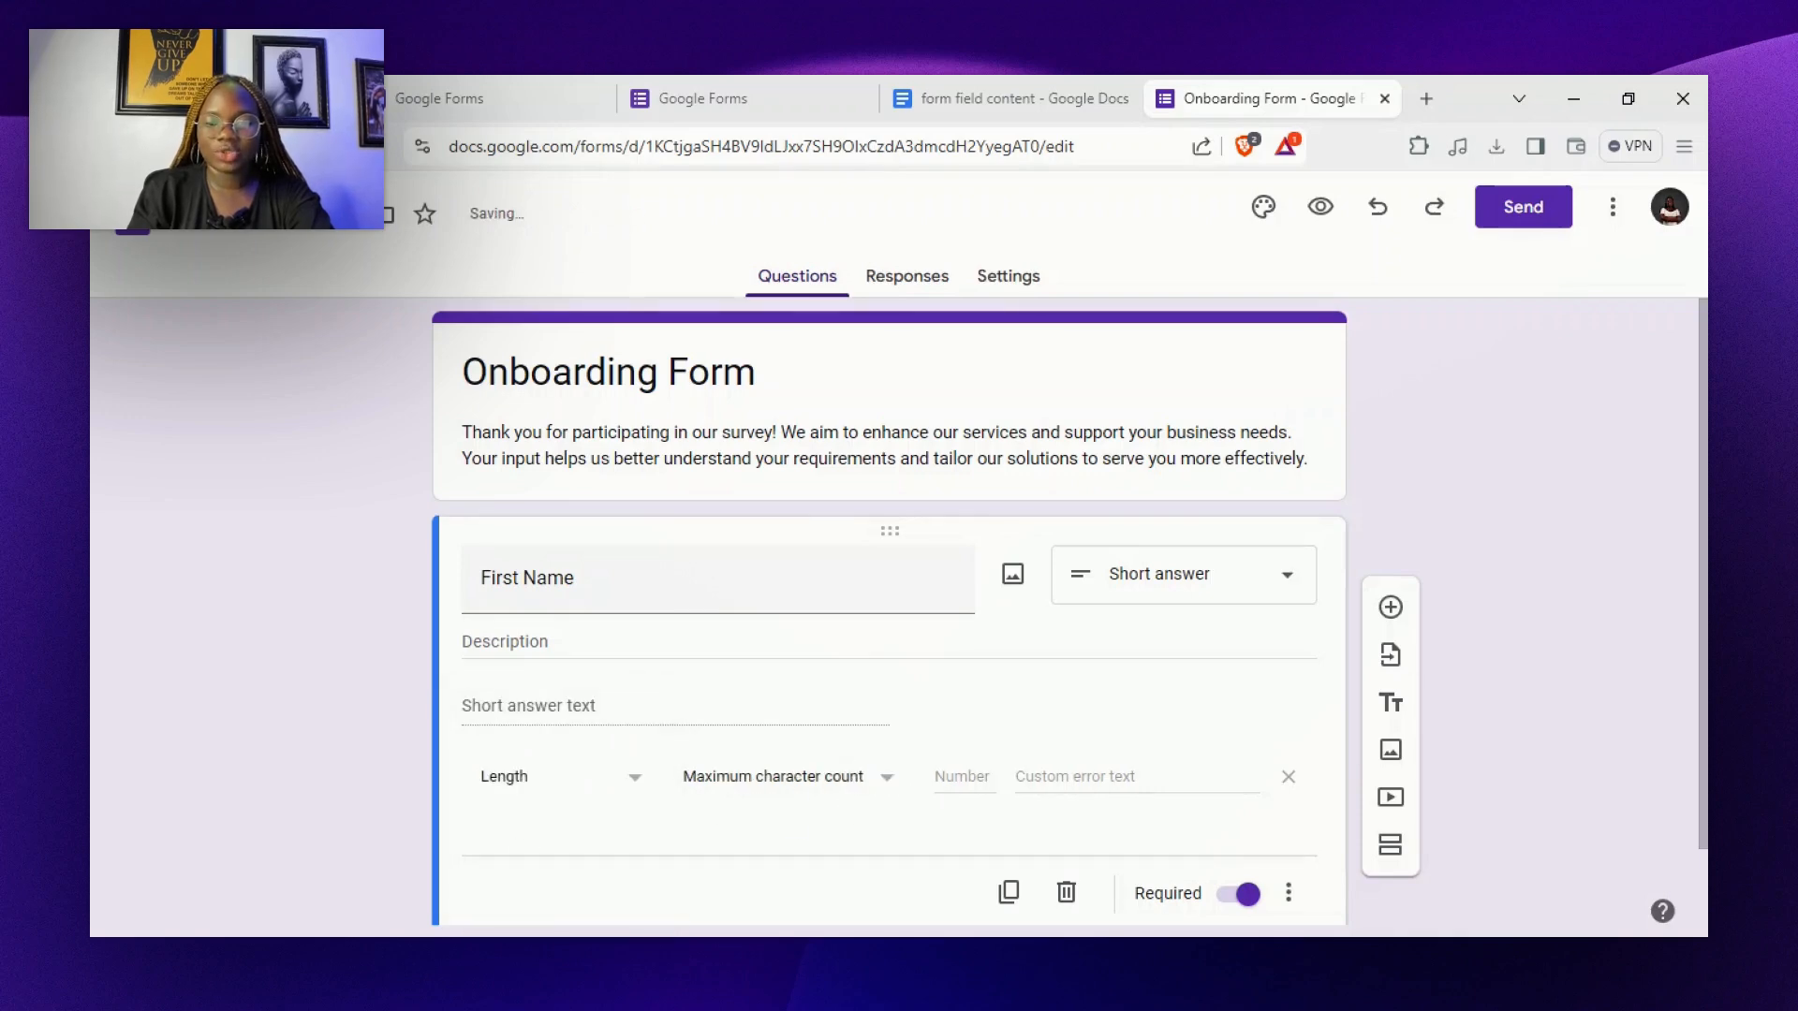
click(1137, 779)
click(962, 778)
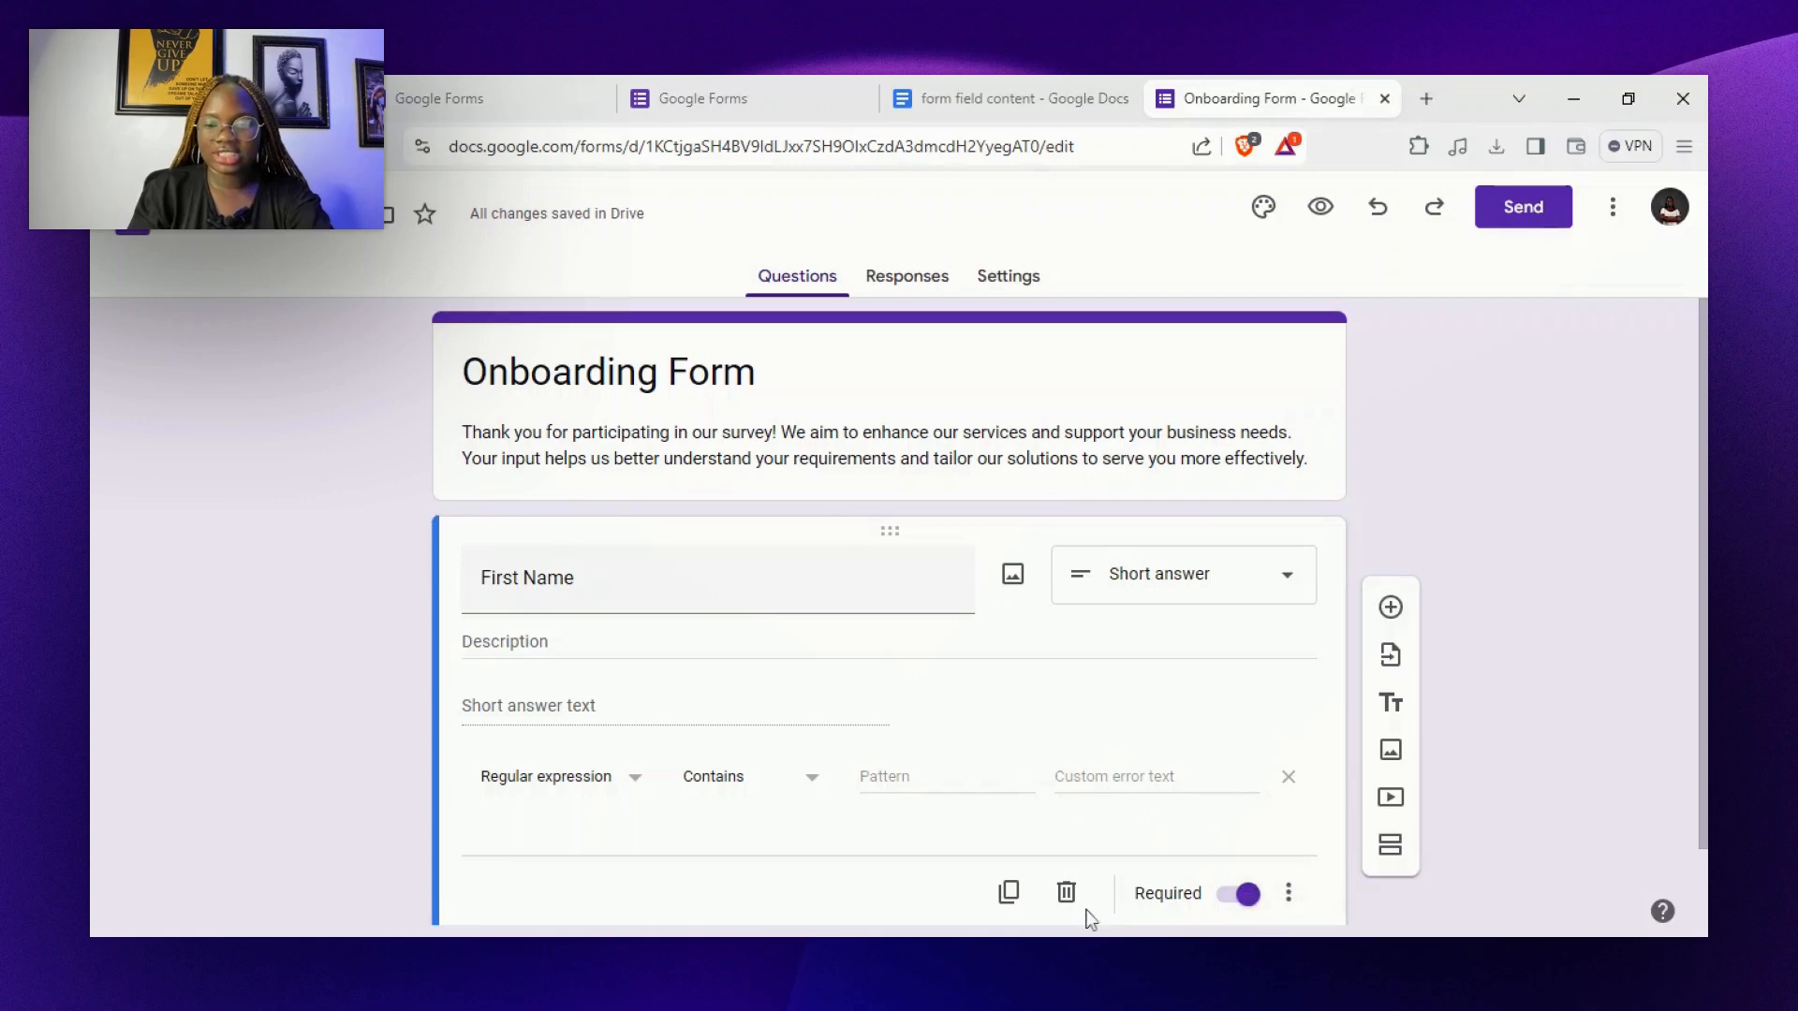
Turn off response validation and the description field for the First Name question
click(1288, 893)
click(1333, 881)
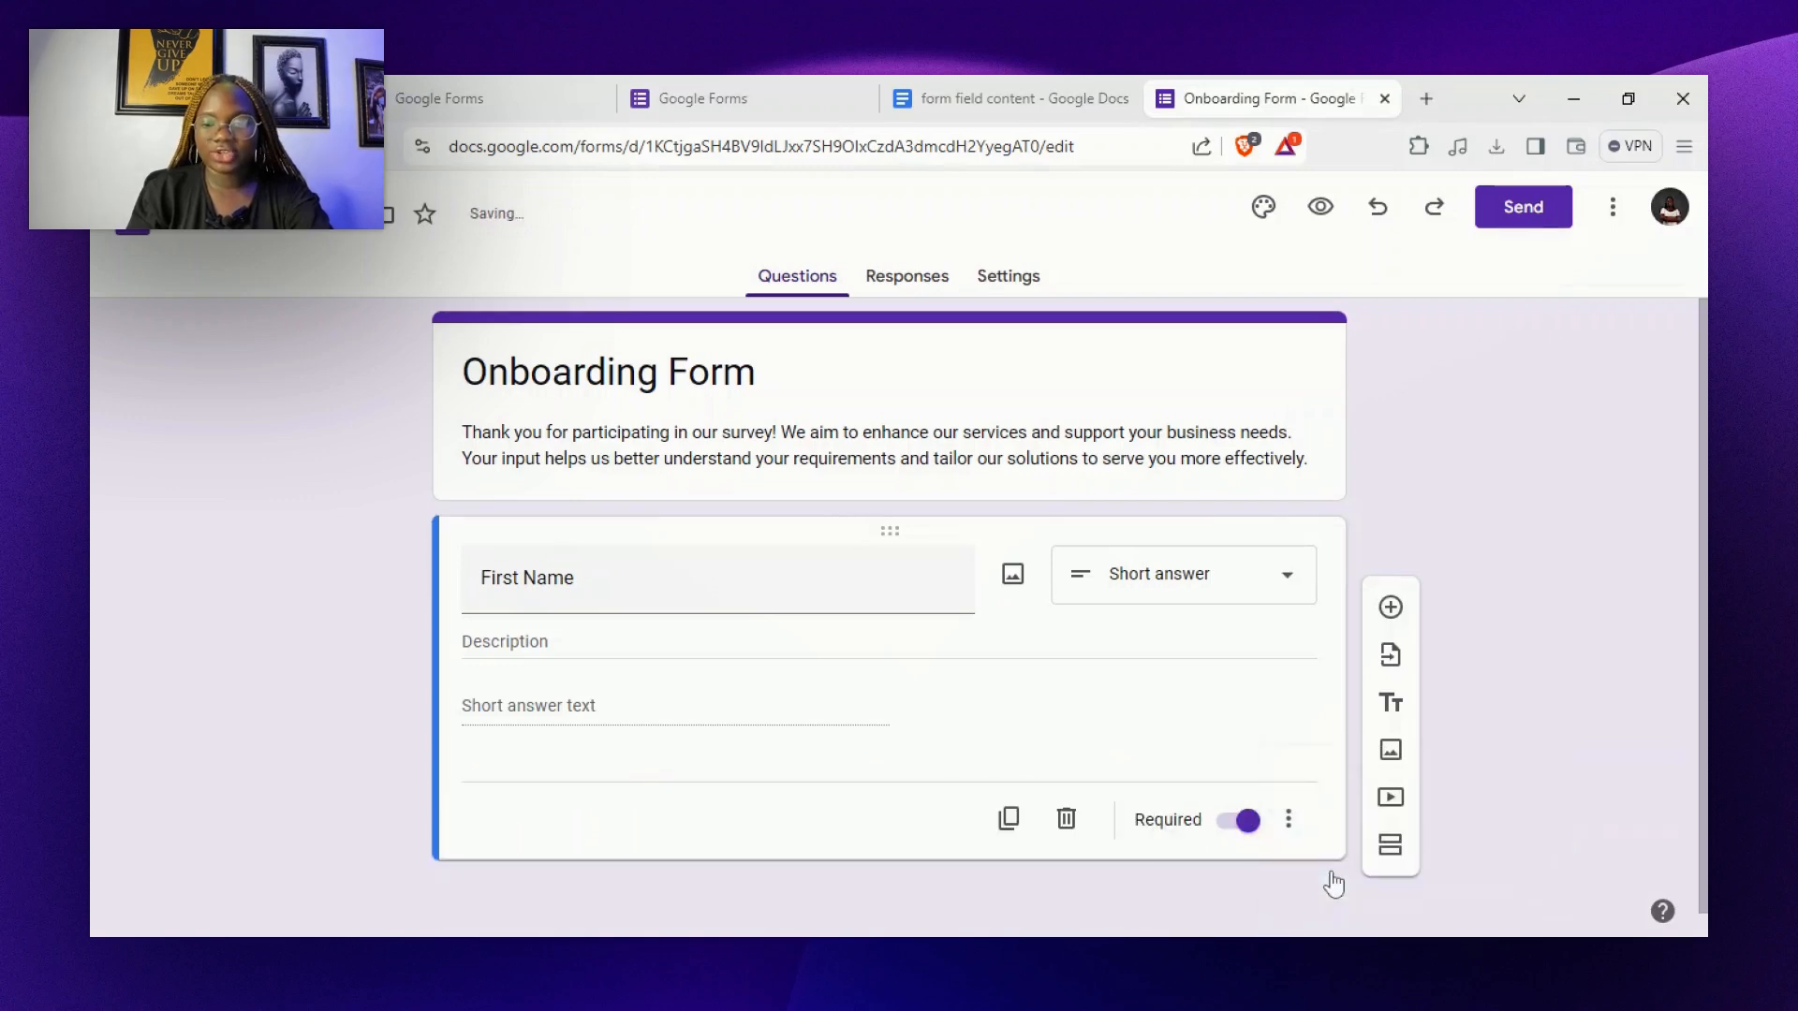
click(1289, 821)
click(1375, 811)
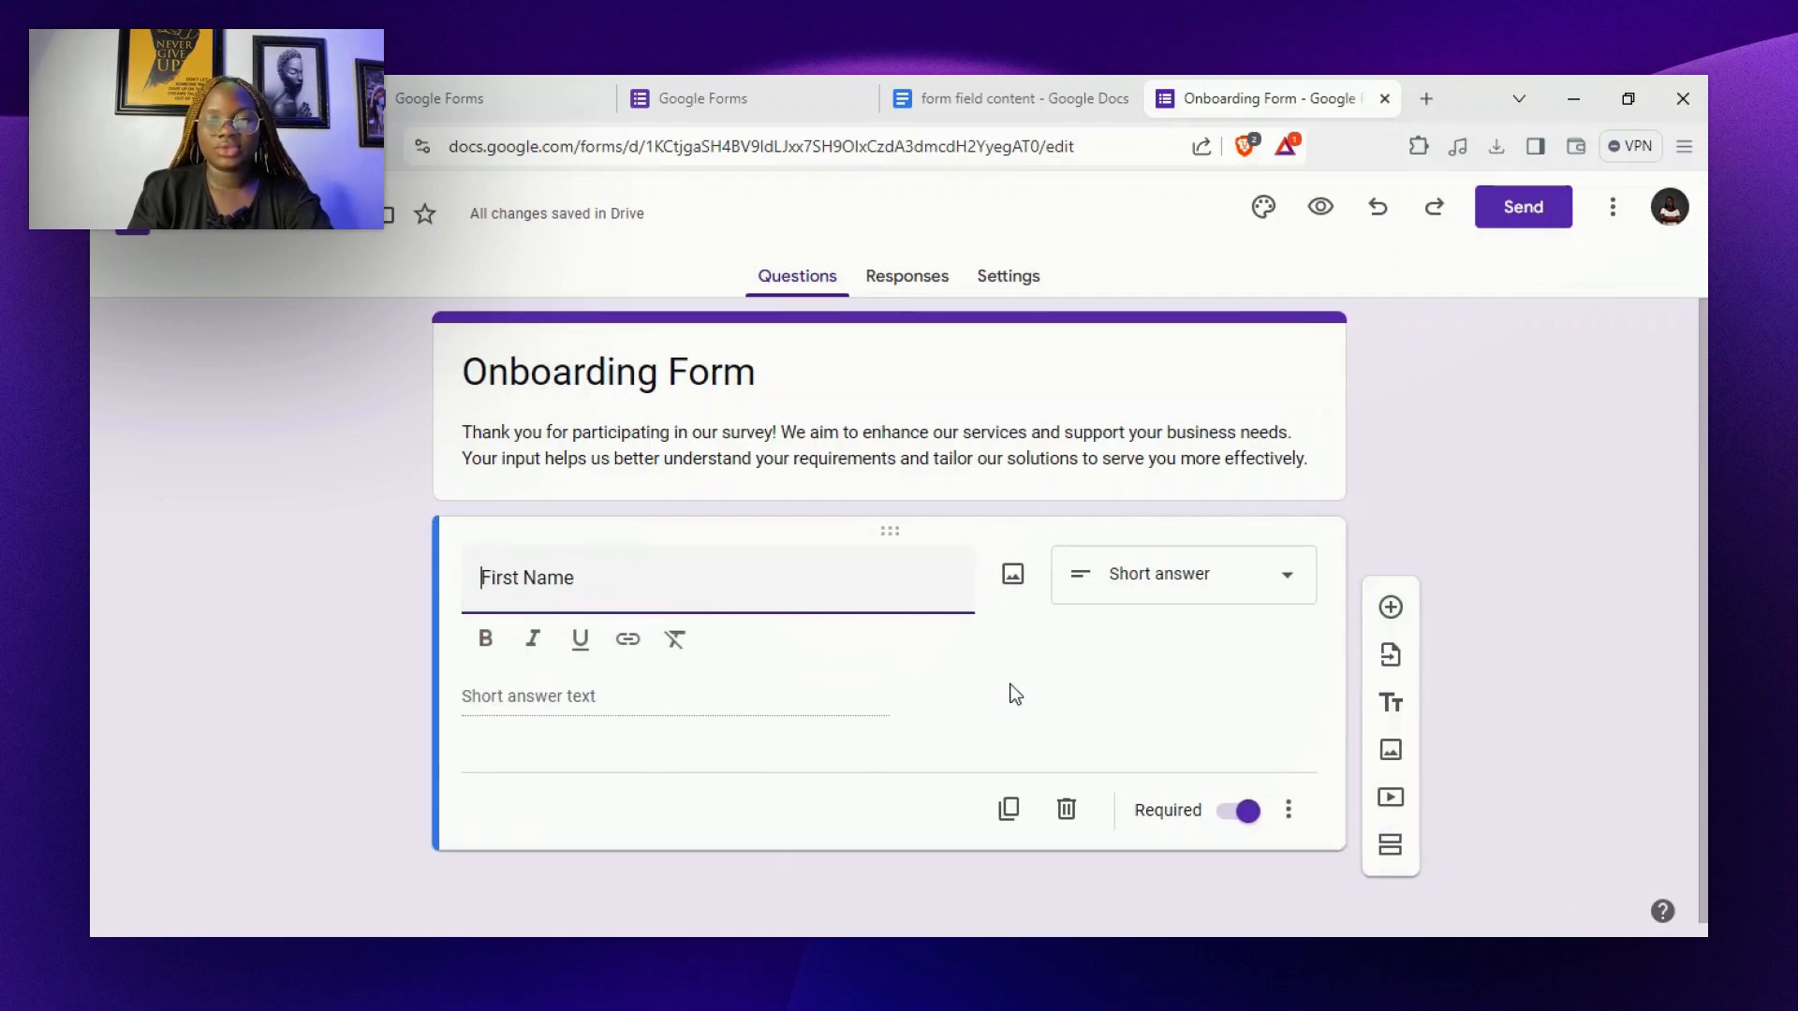
Duplicate the First Name question and retitle the copy Last Name
click(1232, 725)
click(1021, 766)
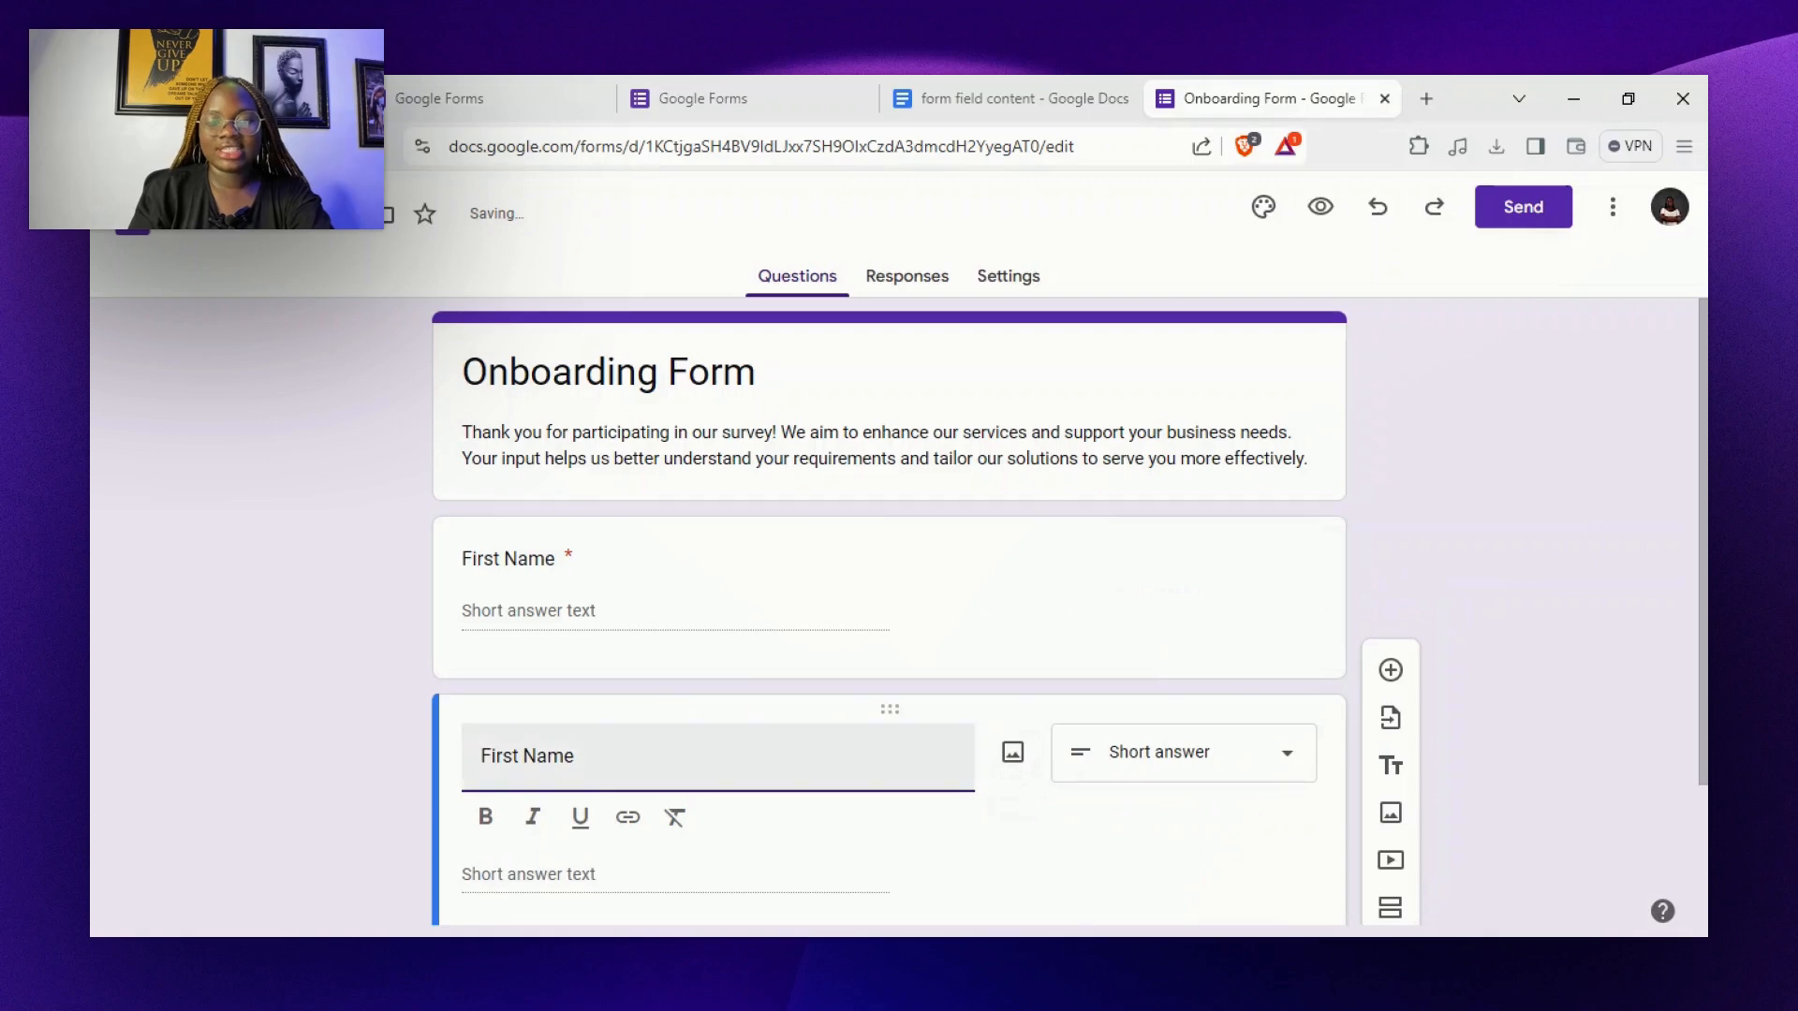
double_click(499, 755)
key(BackSpace)
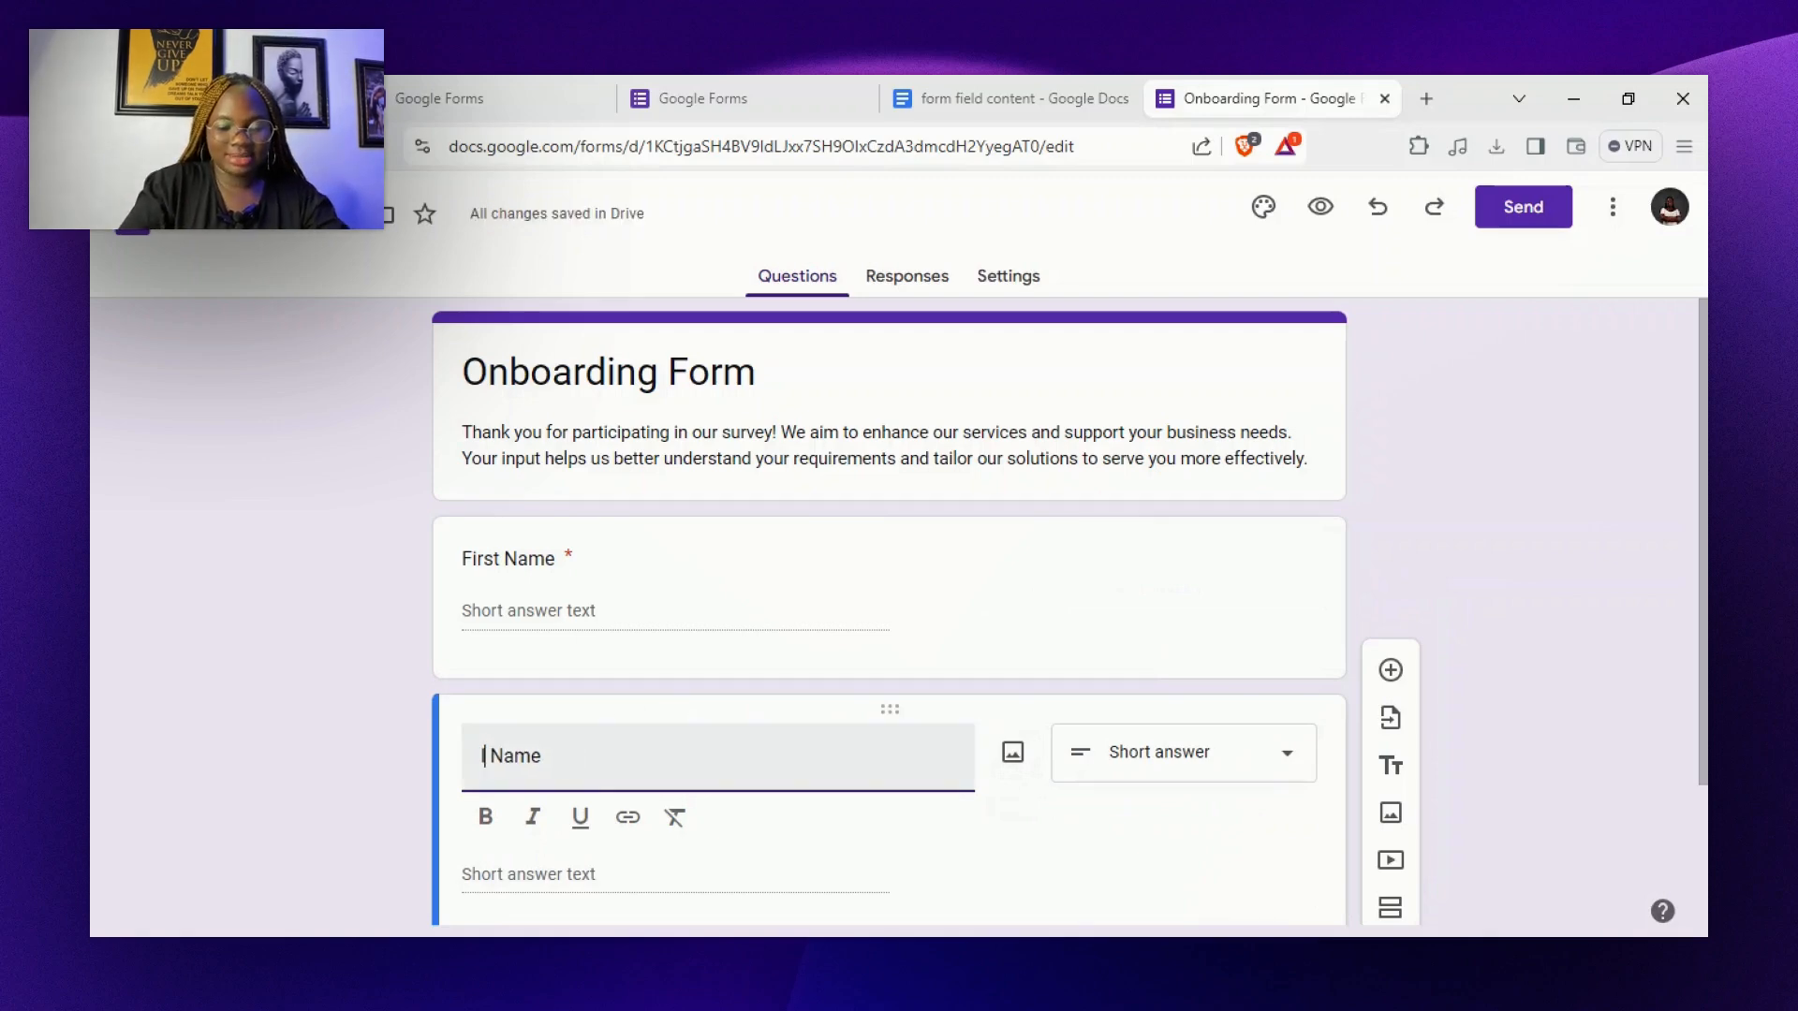
text(A)
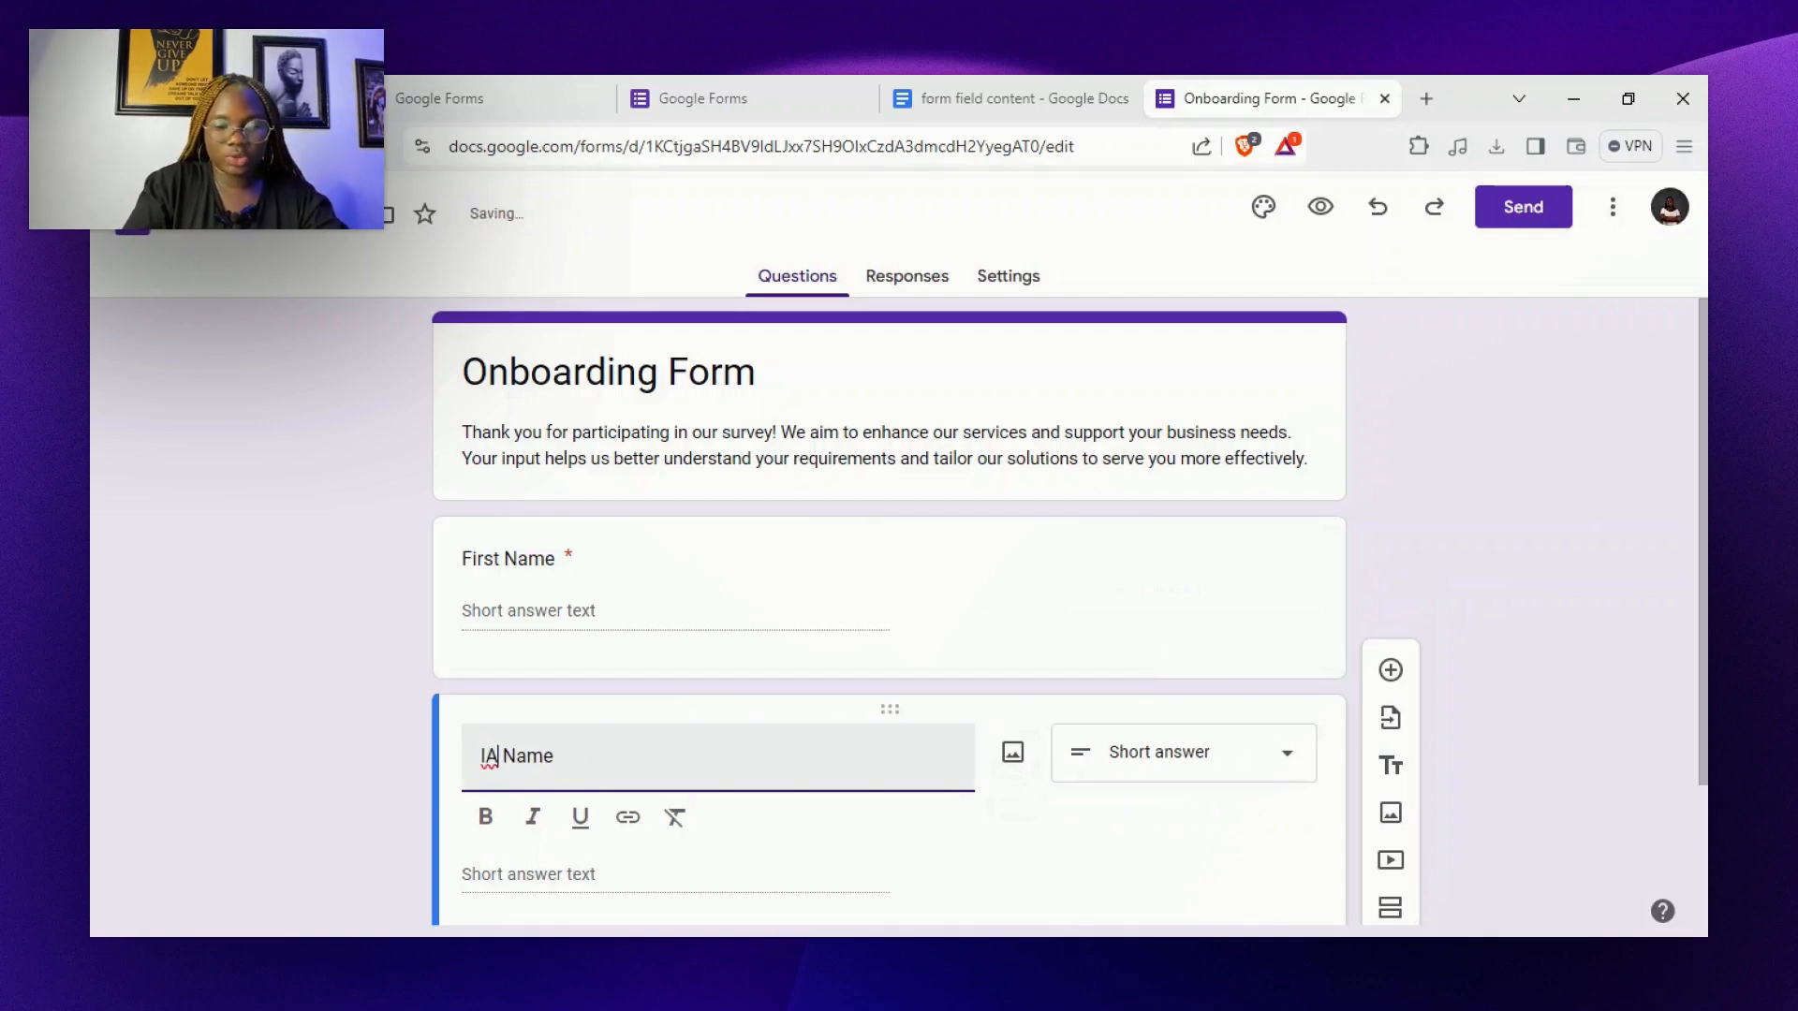
key(BackSpace)
text(La)
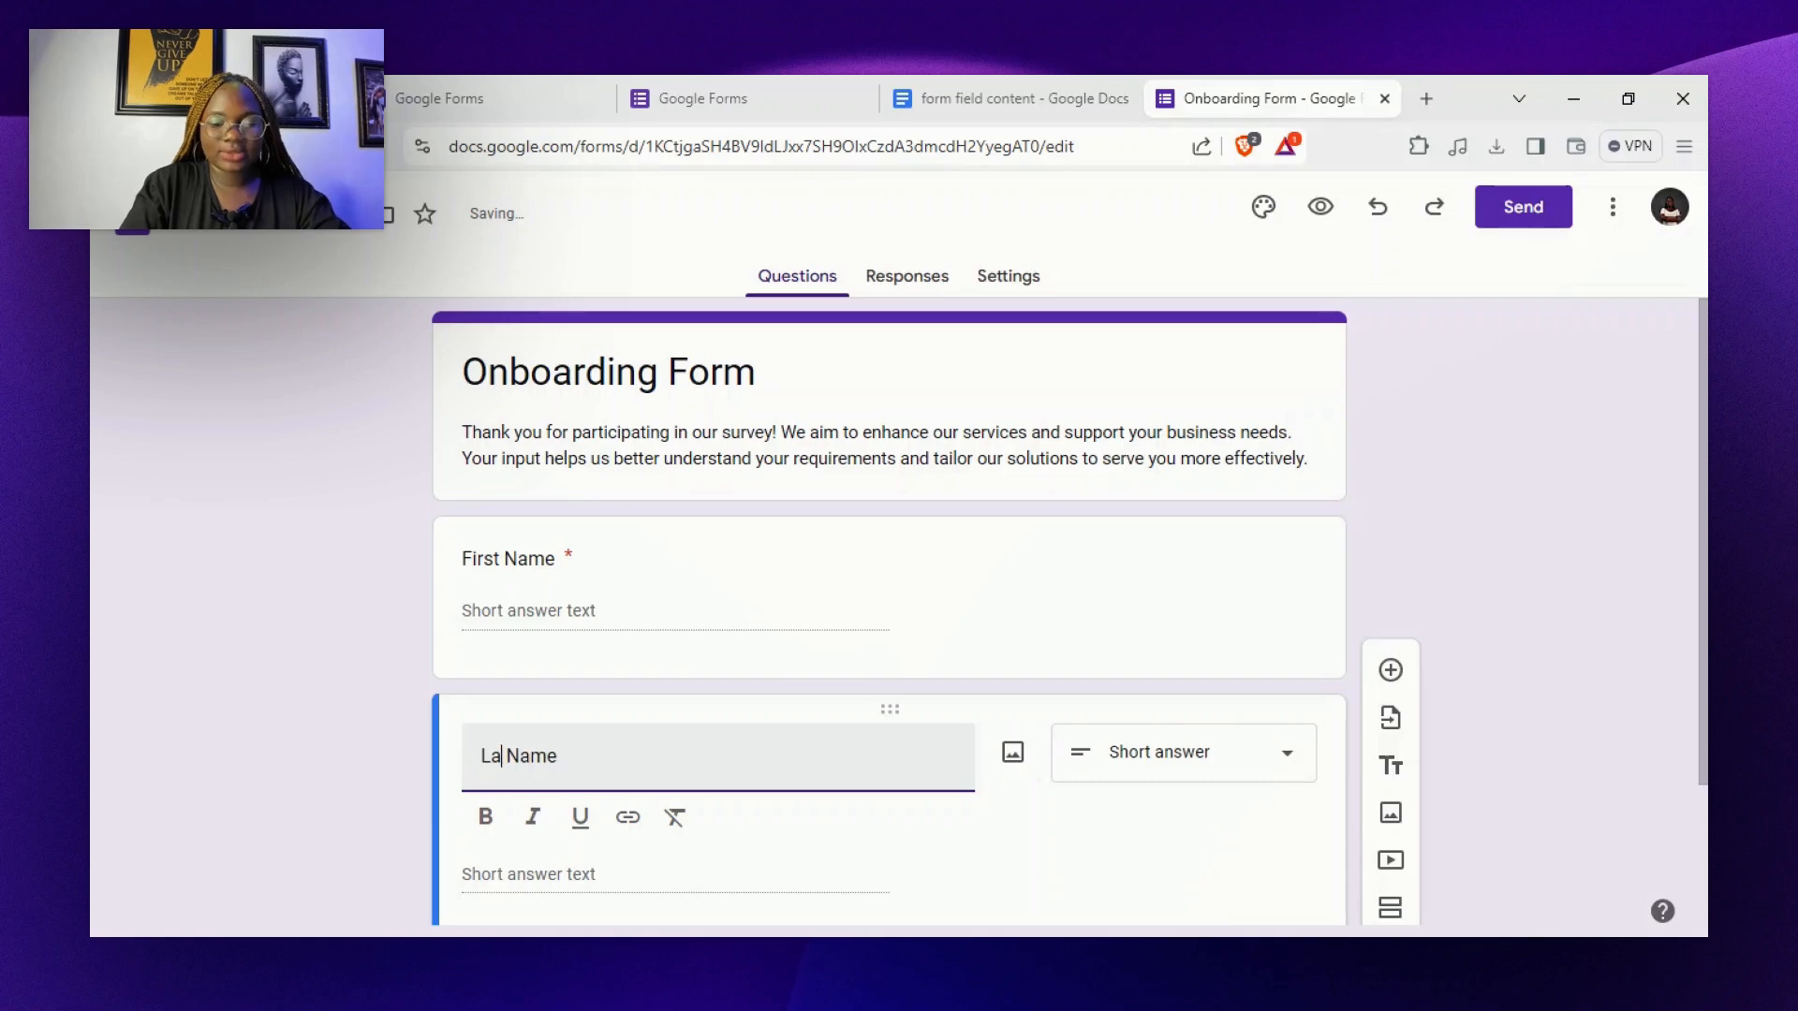
text(st)
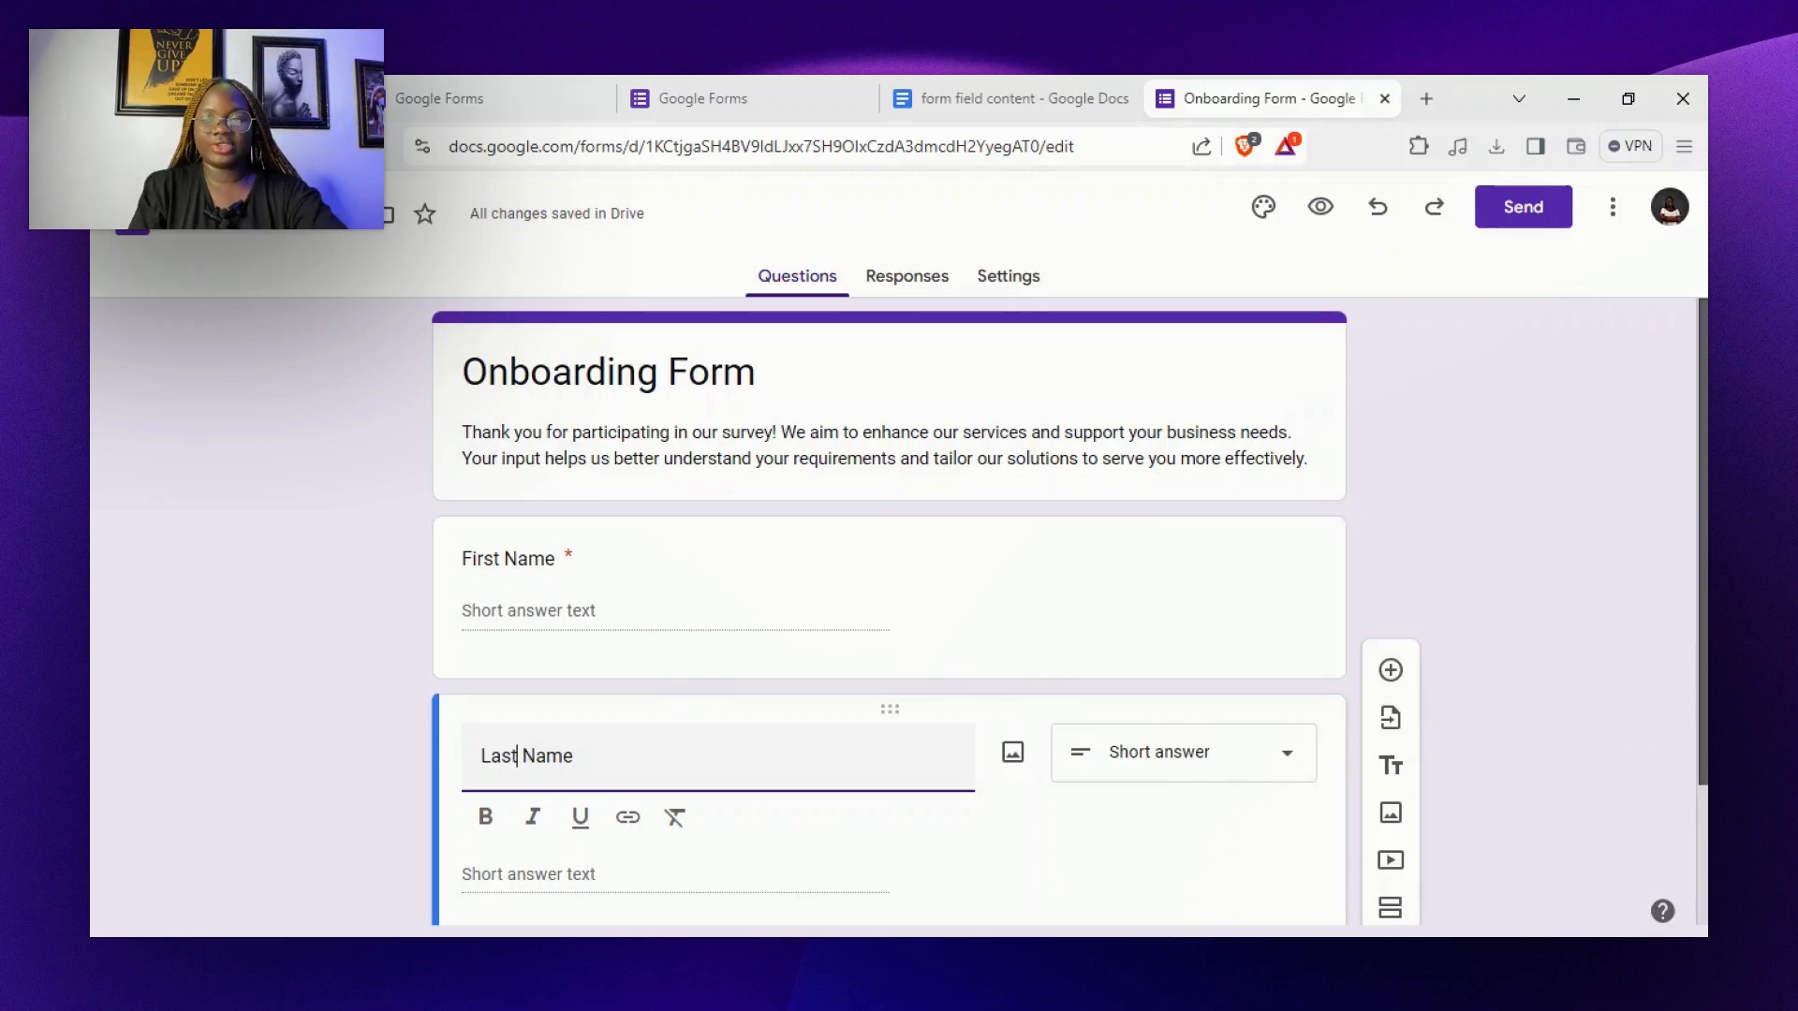
Check the form field content document for the next field and add a new question titled Email Address below Last Name
scroll(889, 608, down, 2)
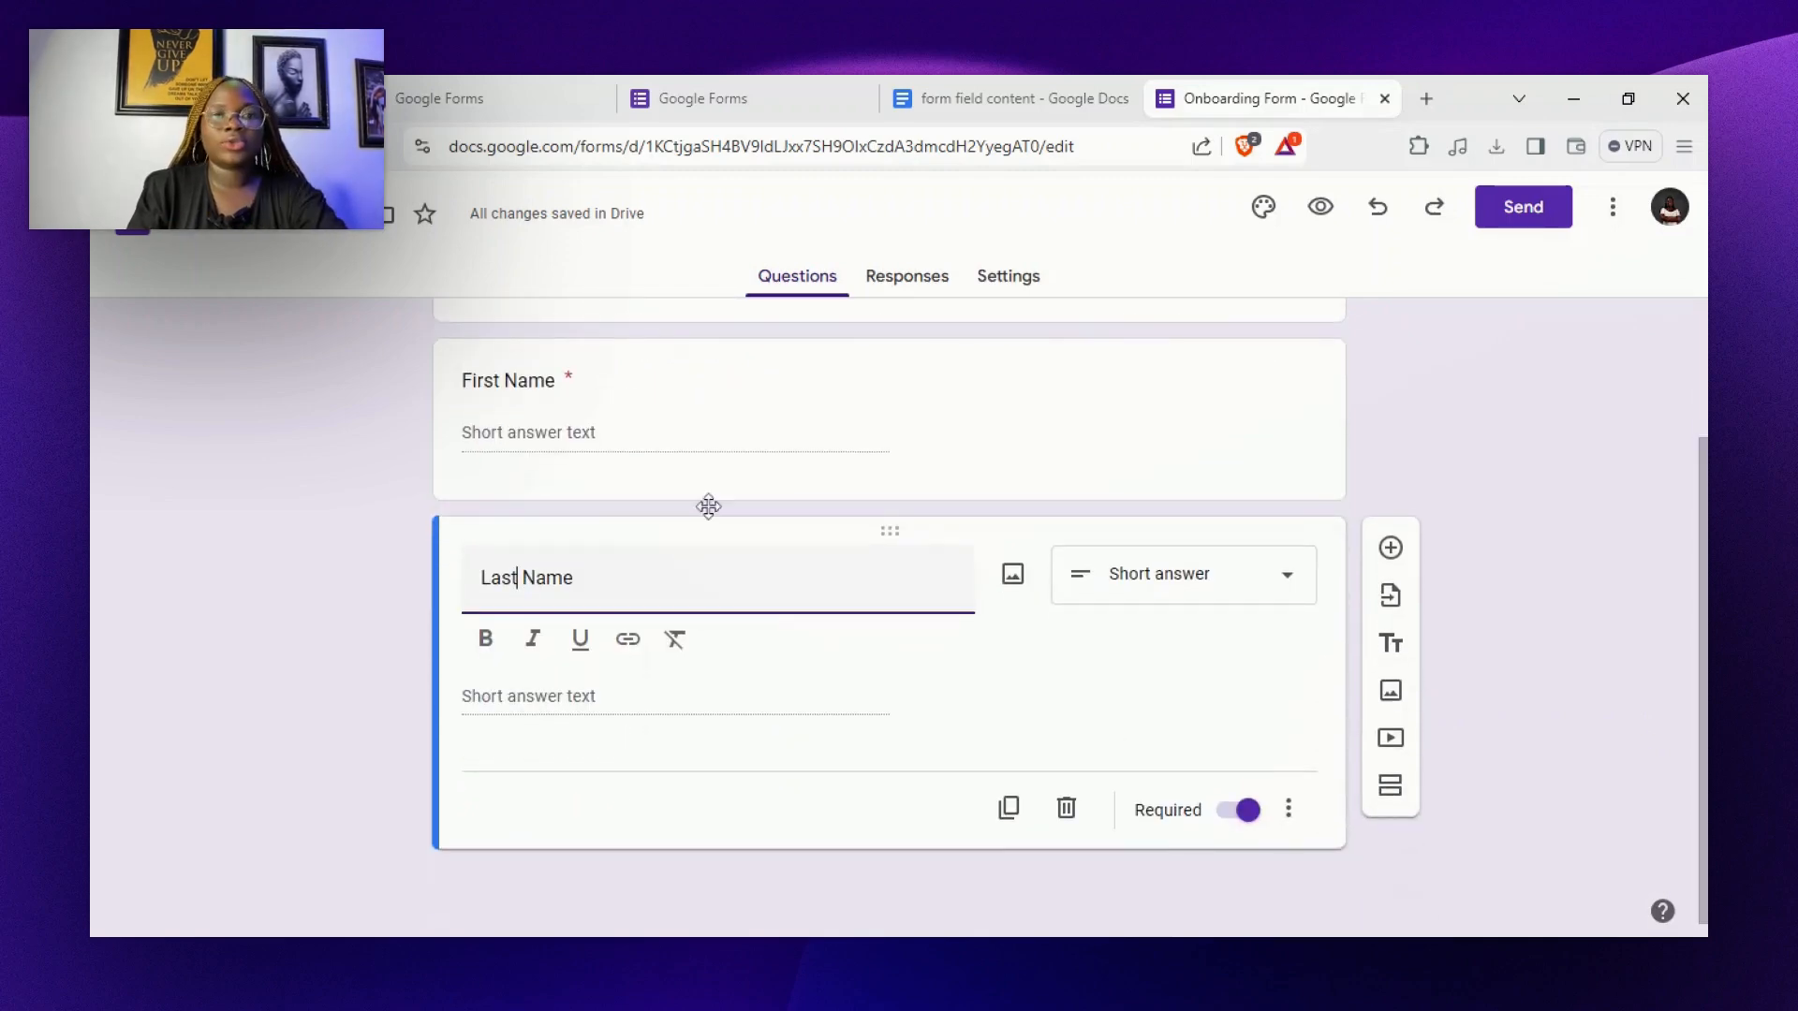
click(963, 94)
scroll(842, 609, down, 2)
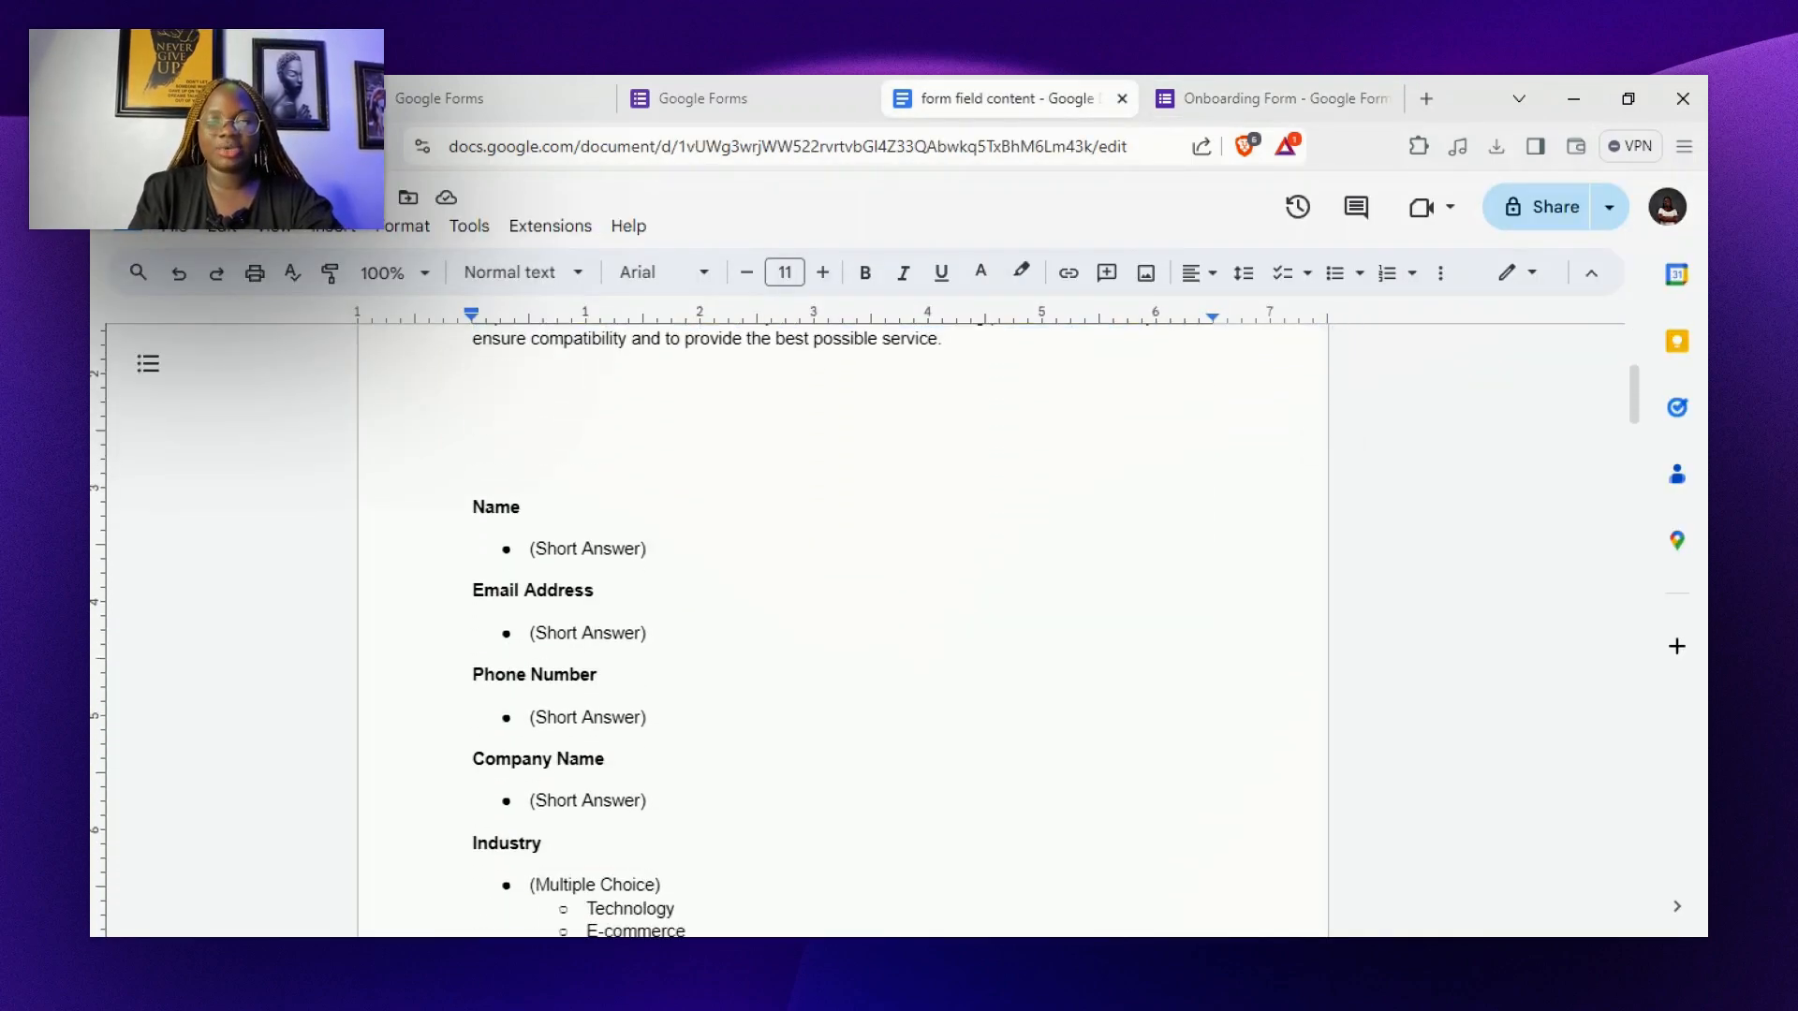
key(ctrl+Tab)
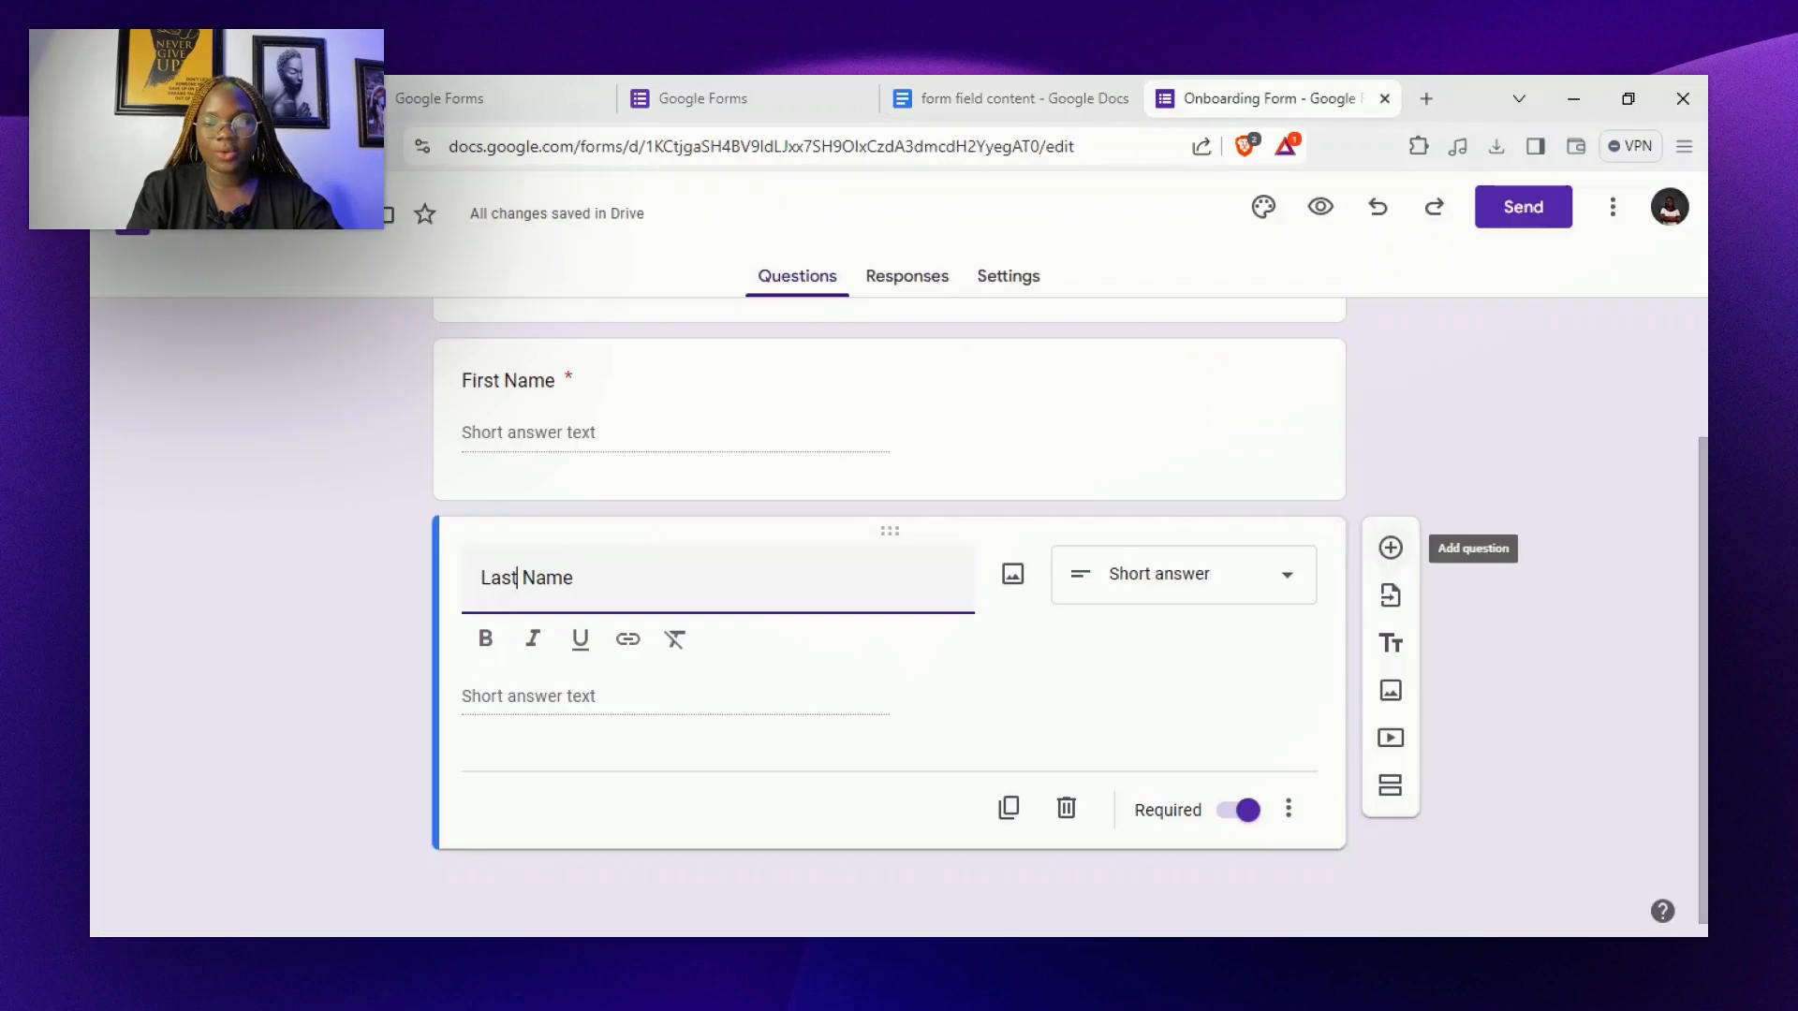
click(1391, 548)
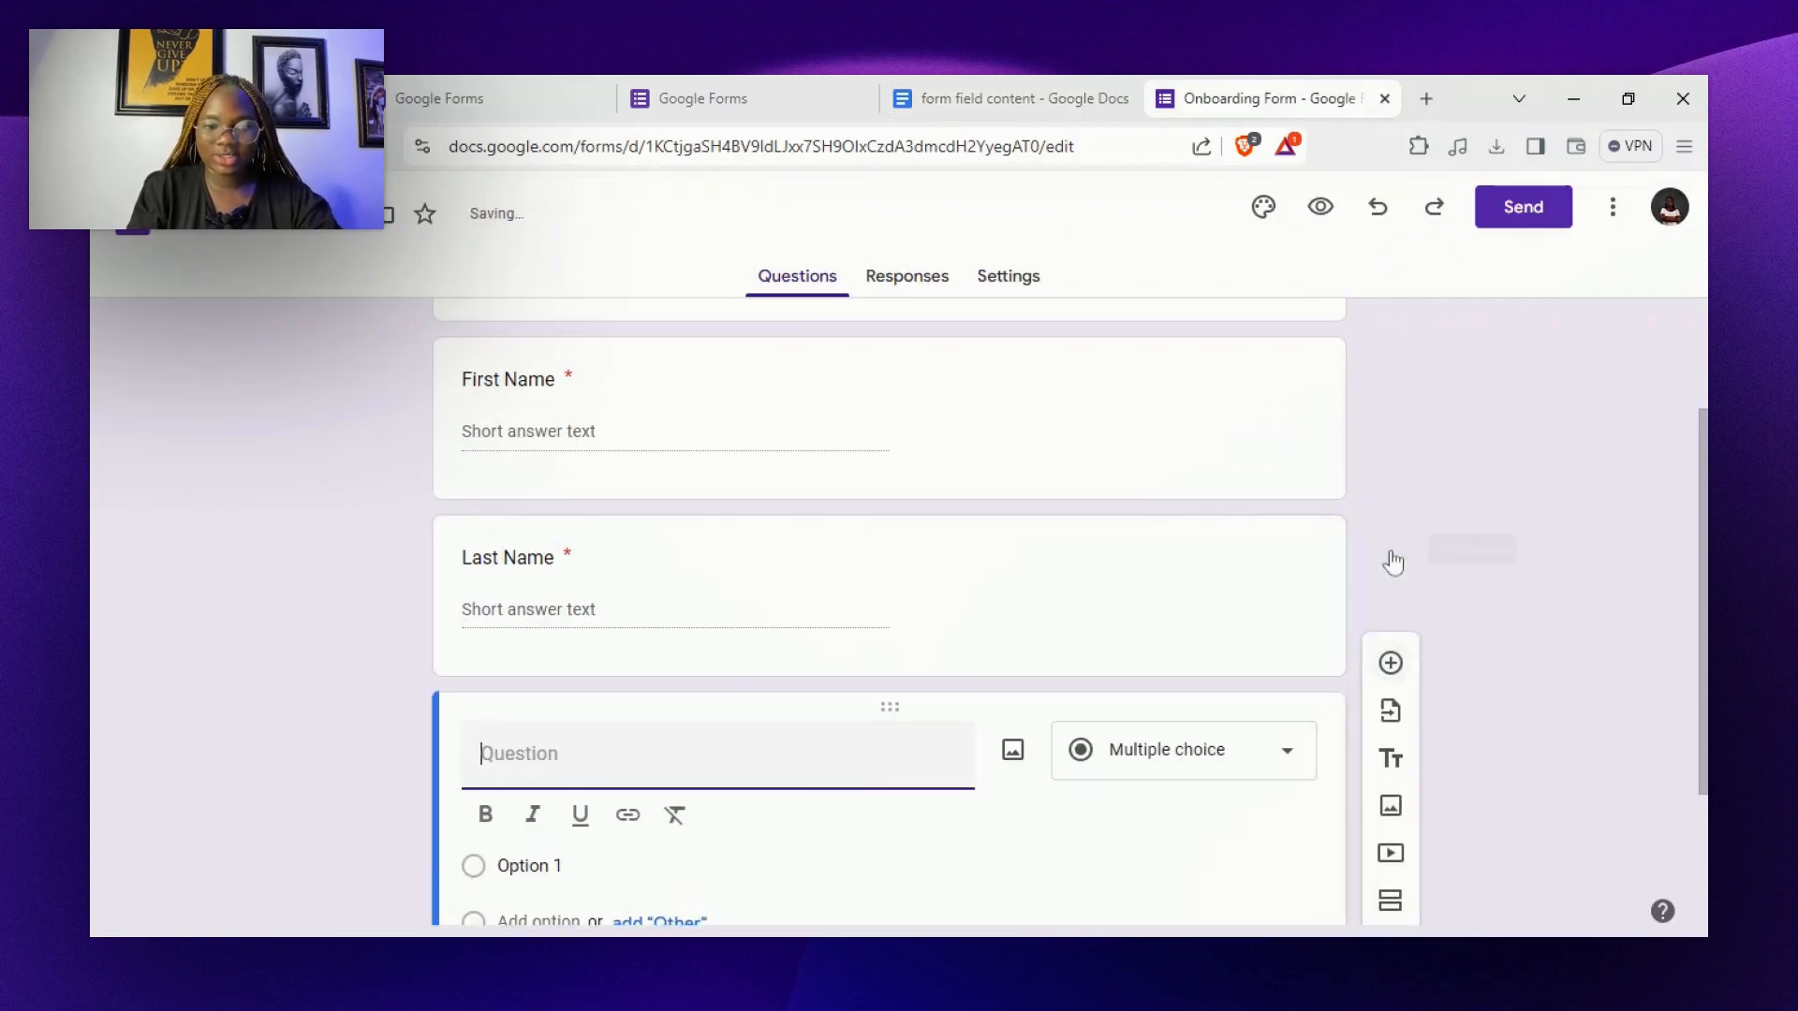
text(Email Address)
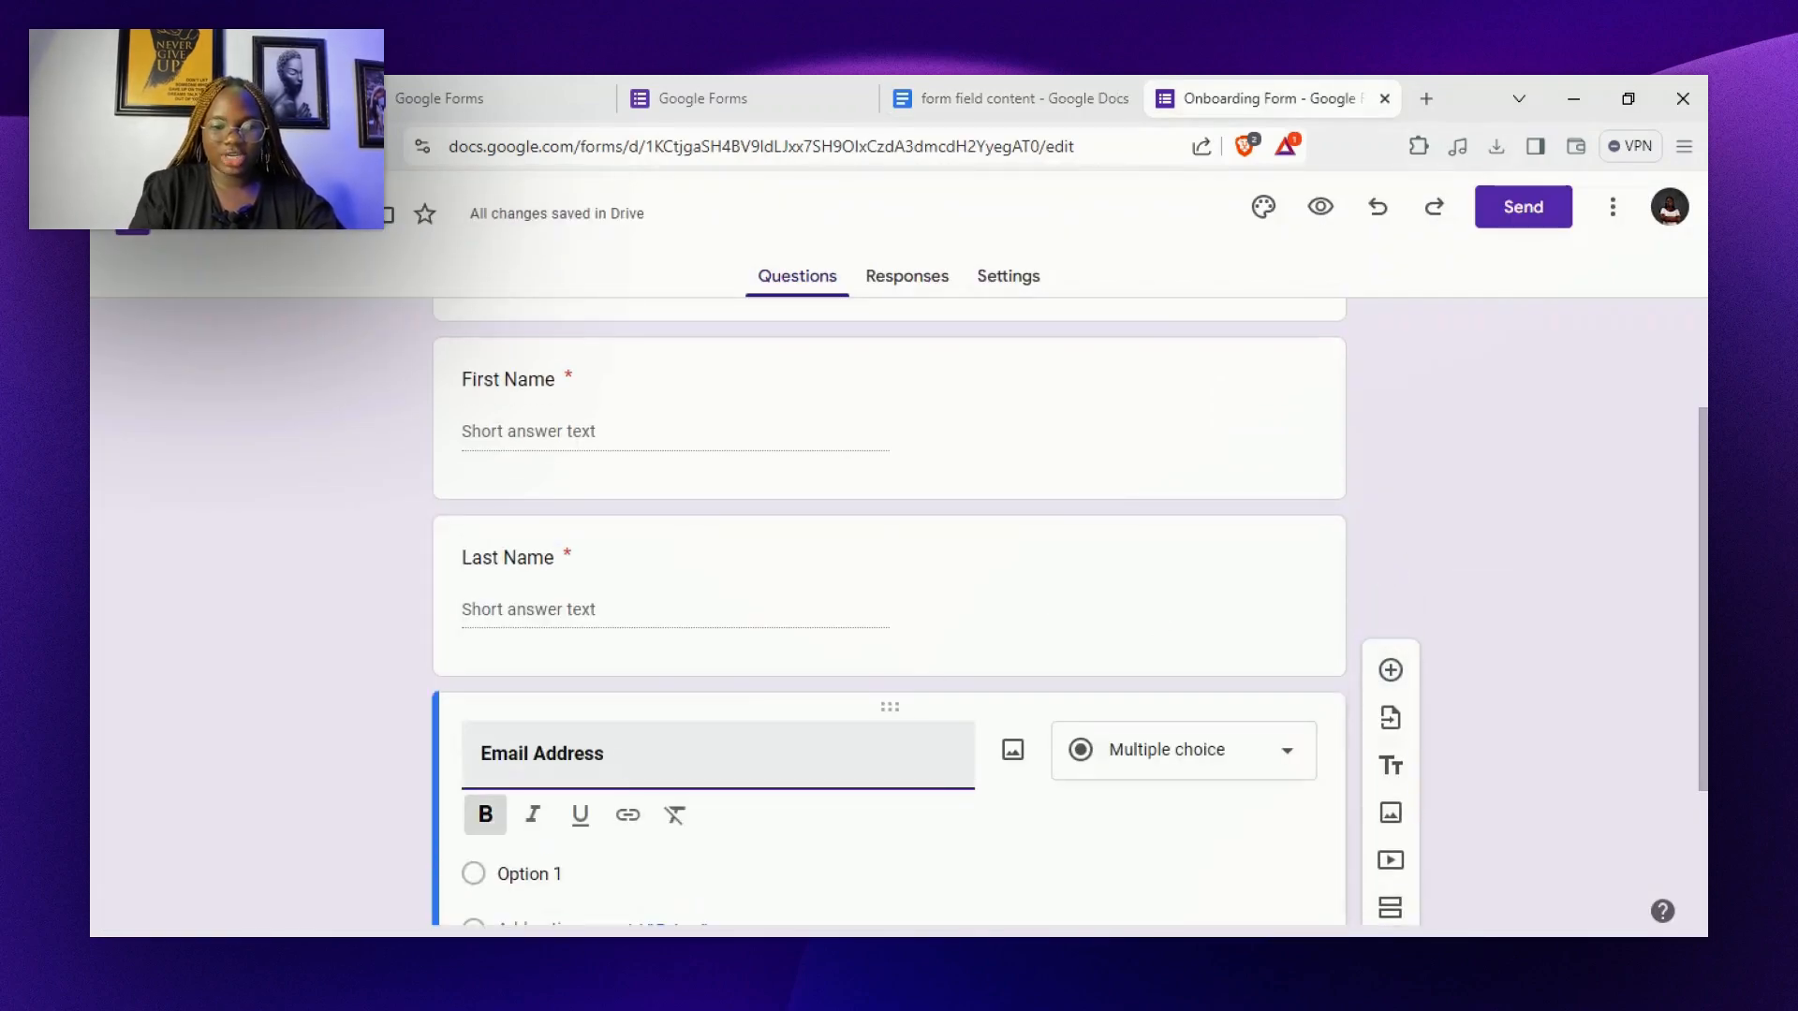
Remove the bold formatting from the Email Address question title
key(ctrl+shift+Left)
key(ctrl+shift+Left)
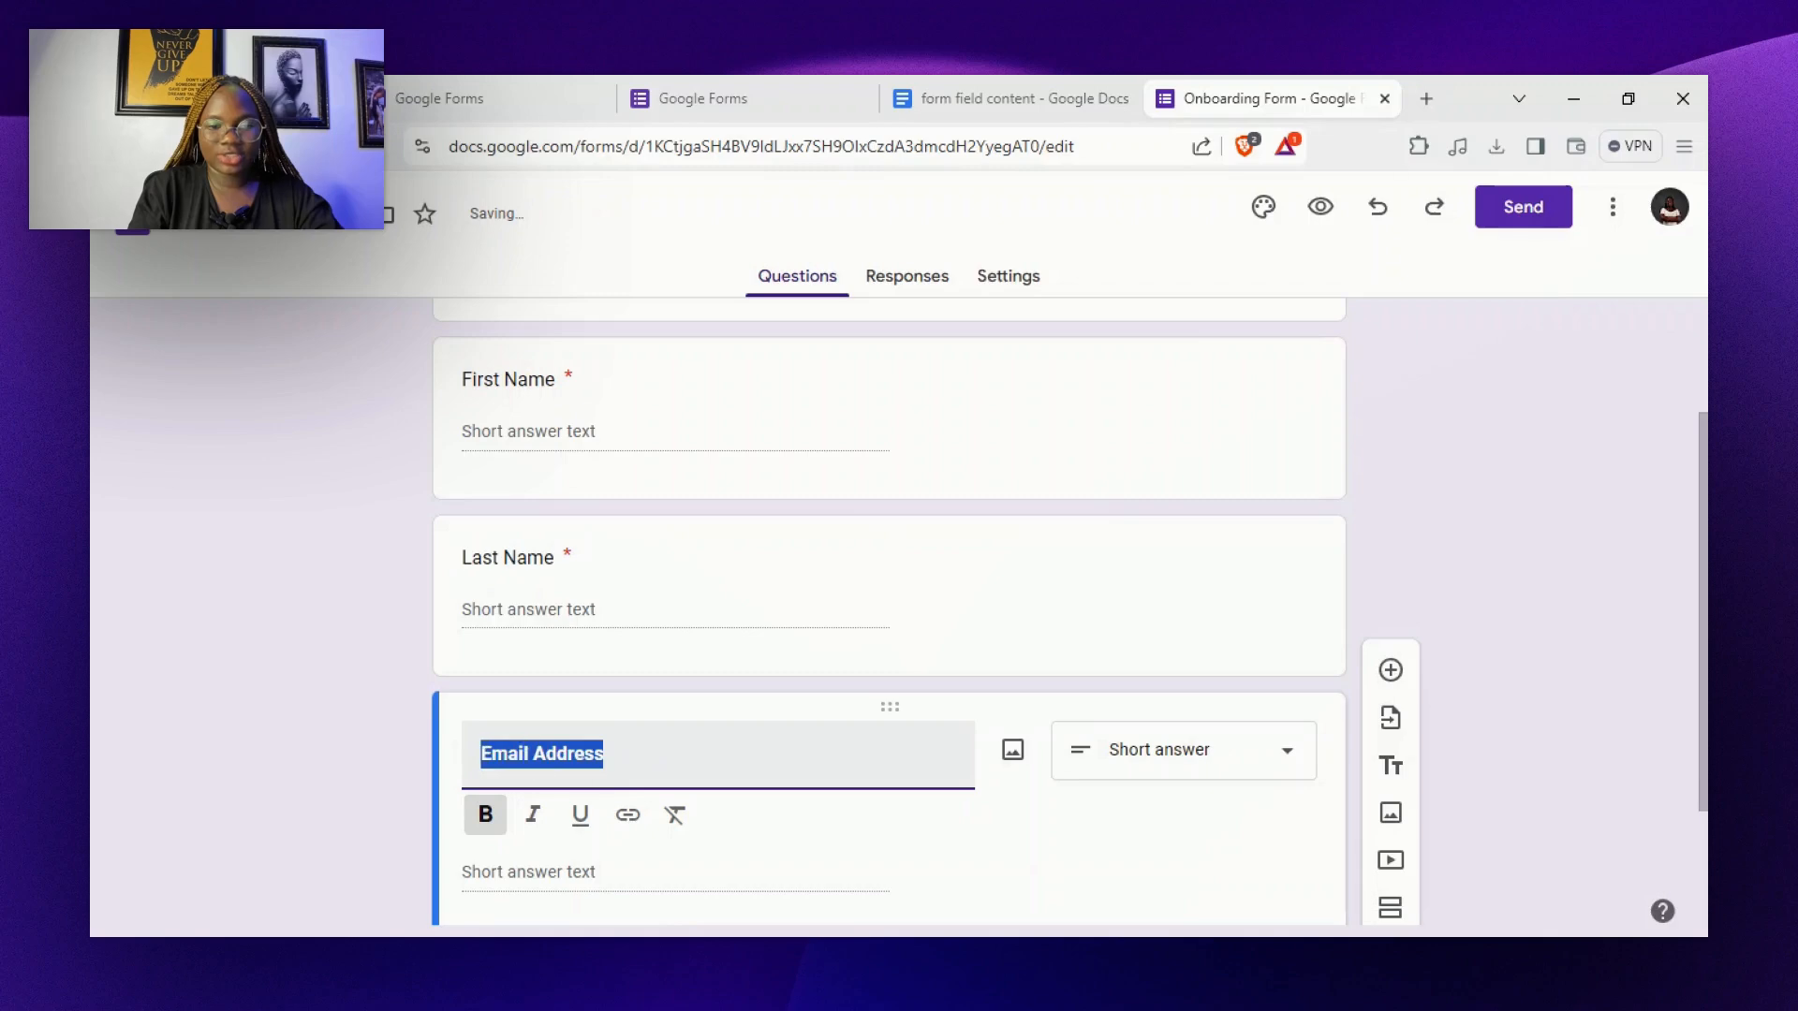
click(486, 815)
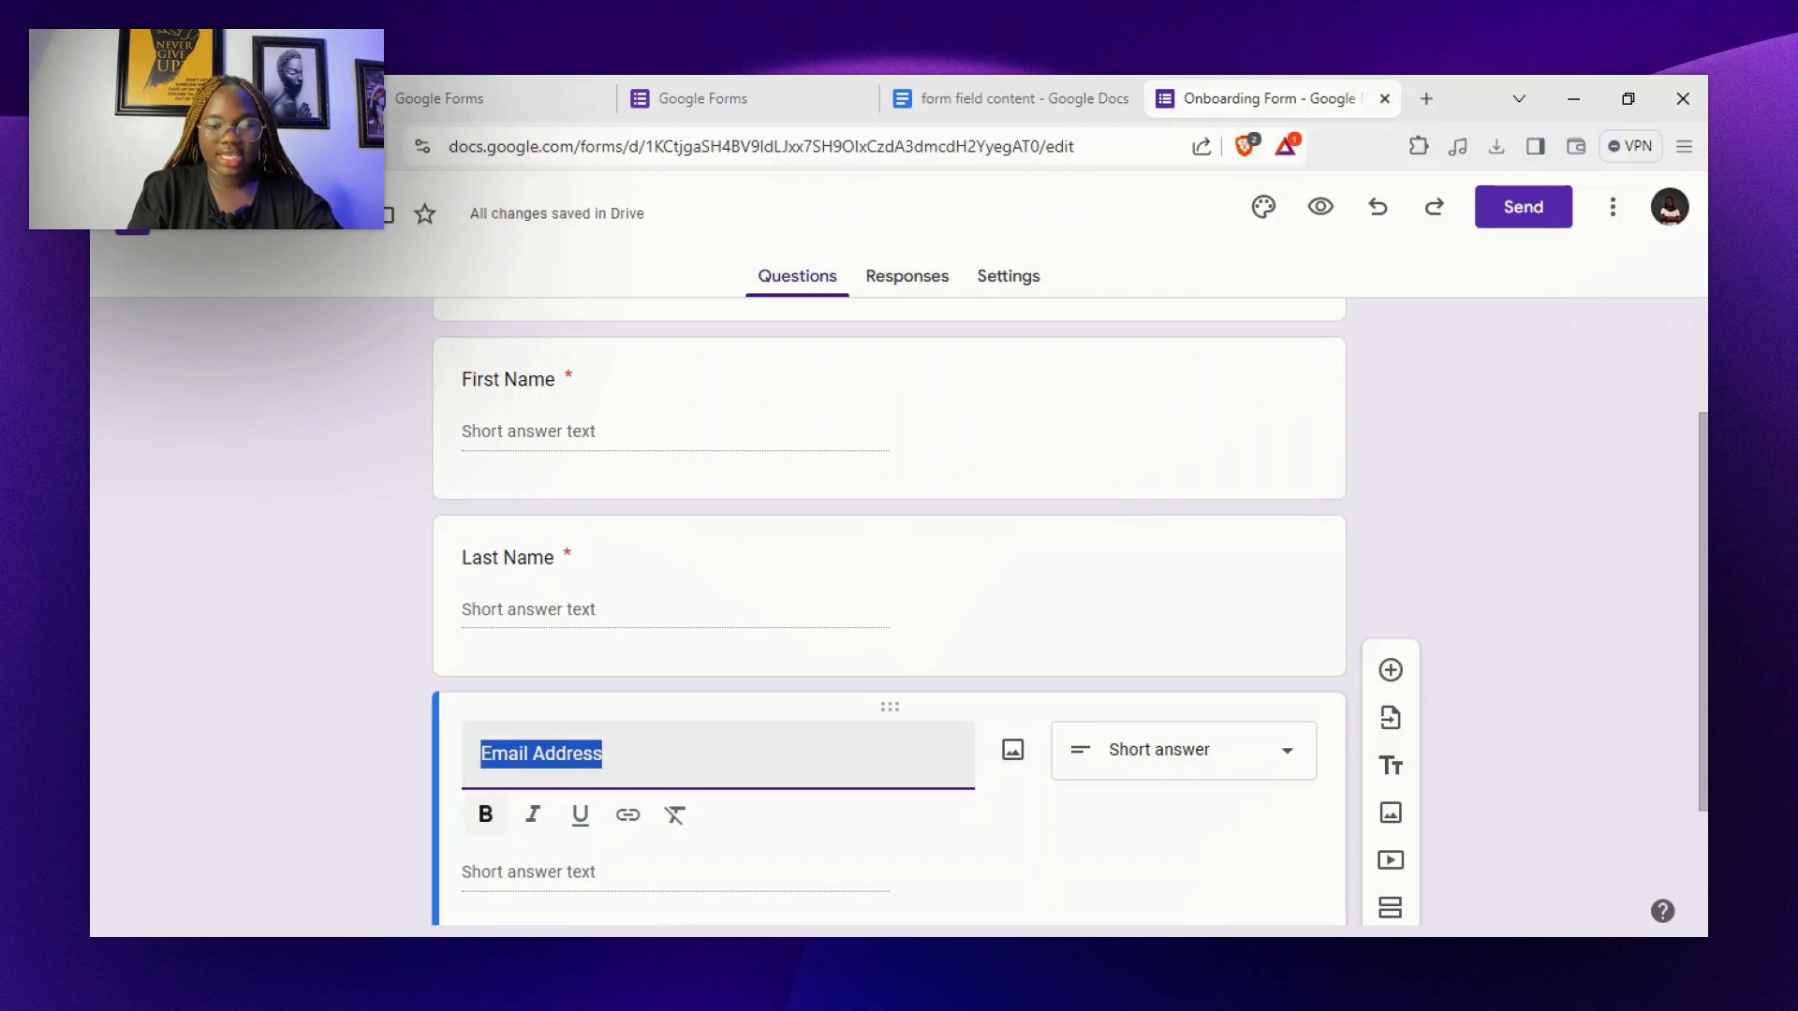
key(Right)
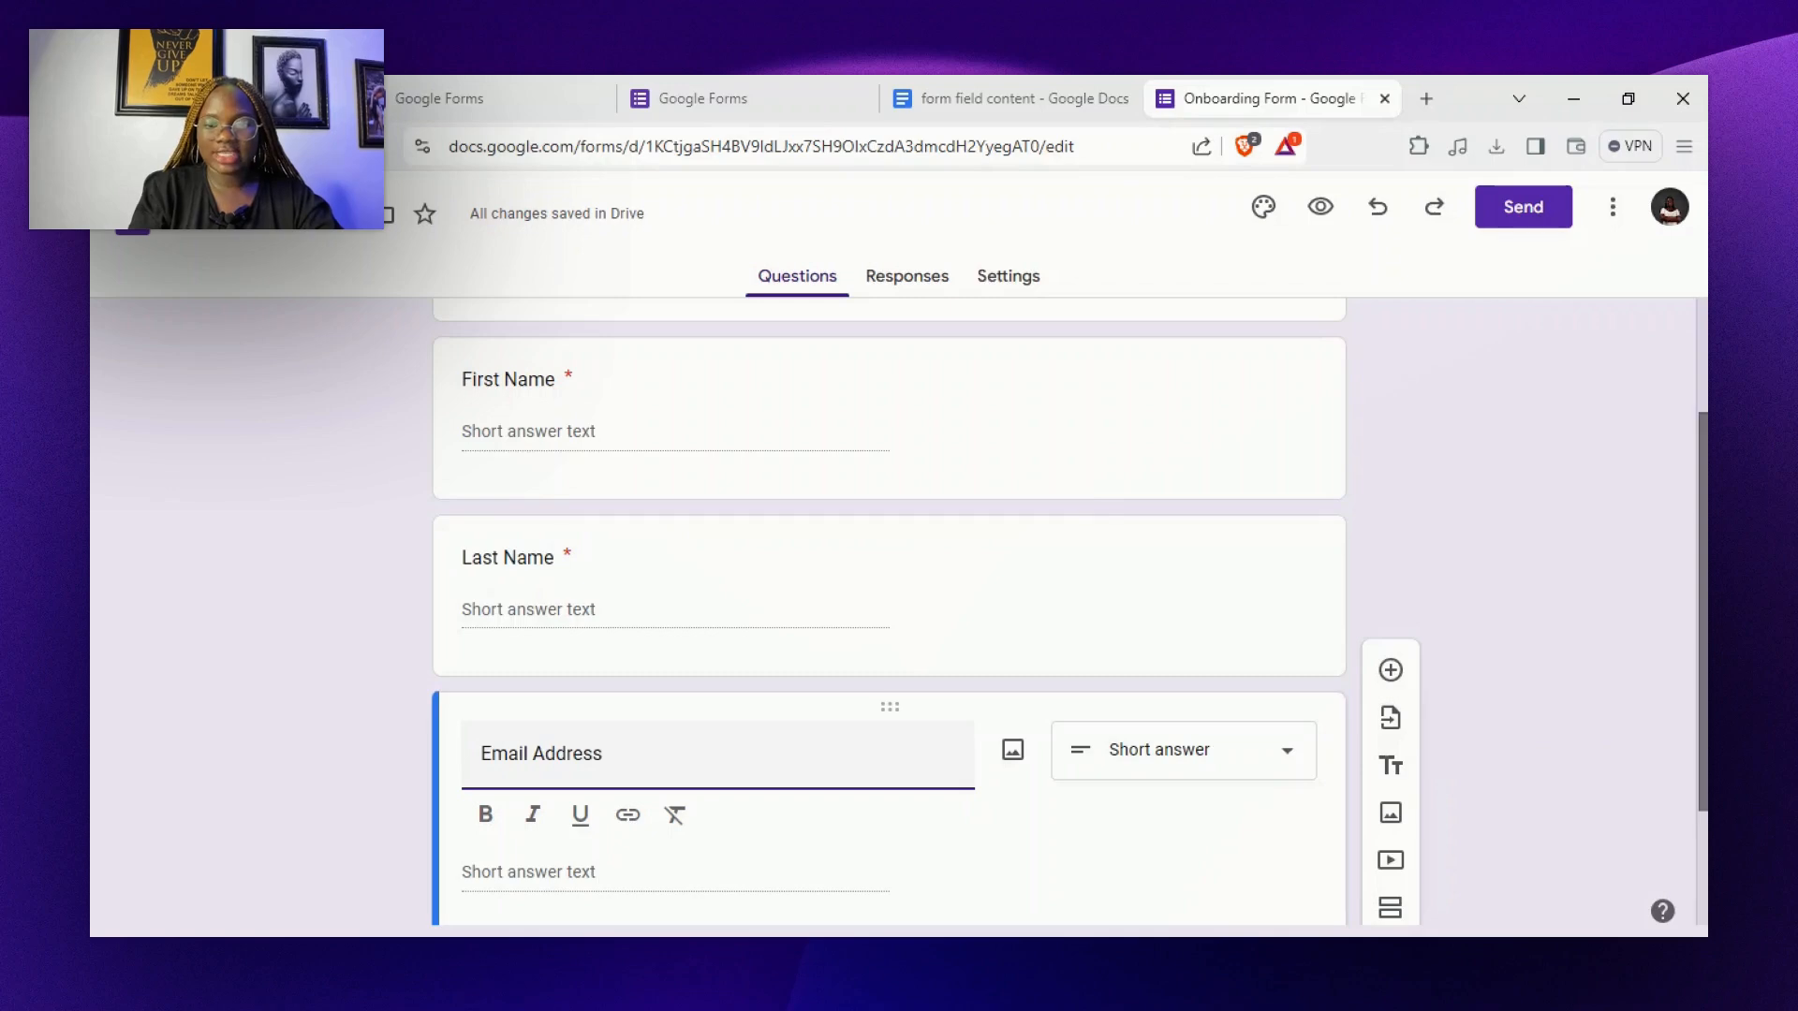
Validate Email Address answers as Text of type Email with the error text "Please insert your email", and make the question required
scroll(1334, 766, down, 2)
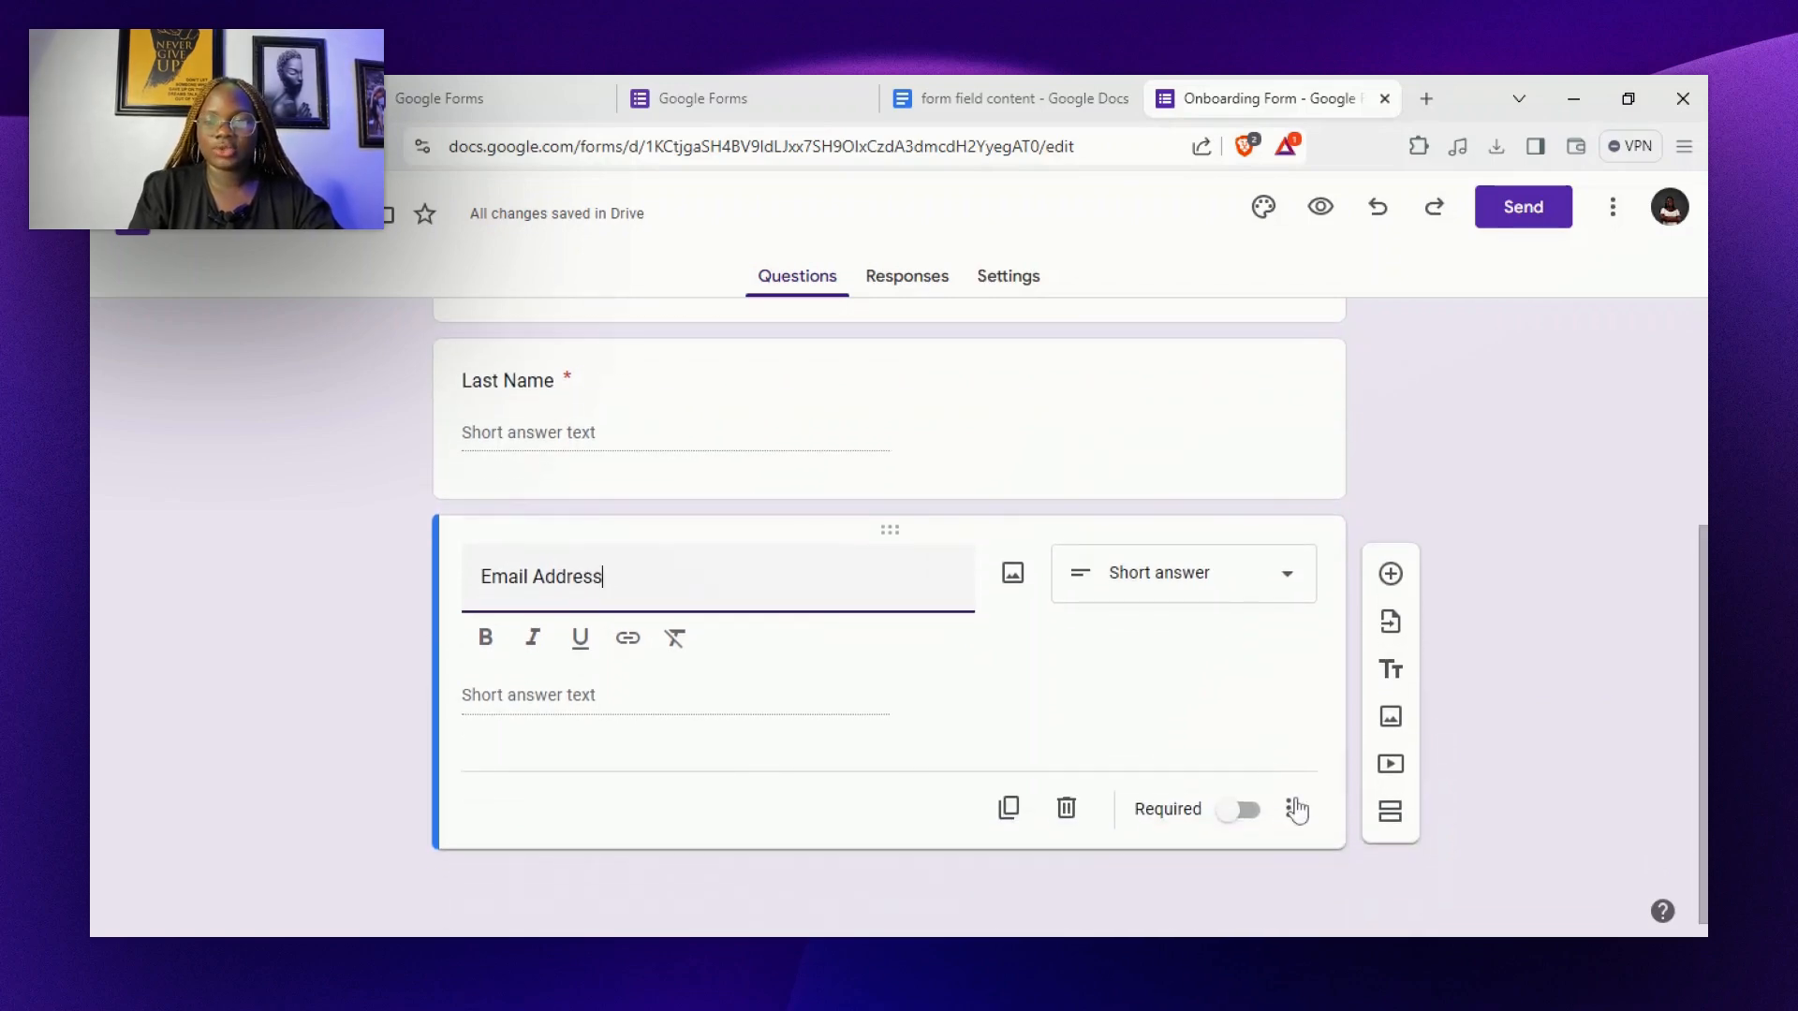
click(1289, 808)
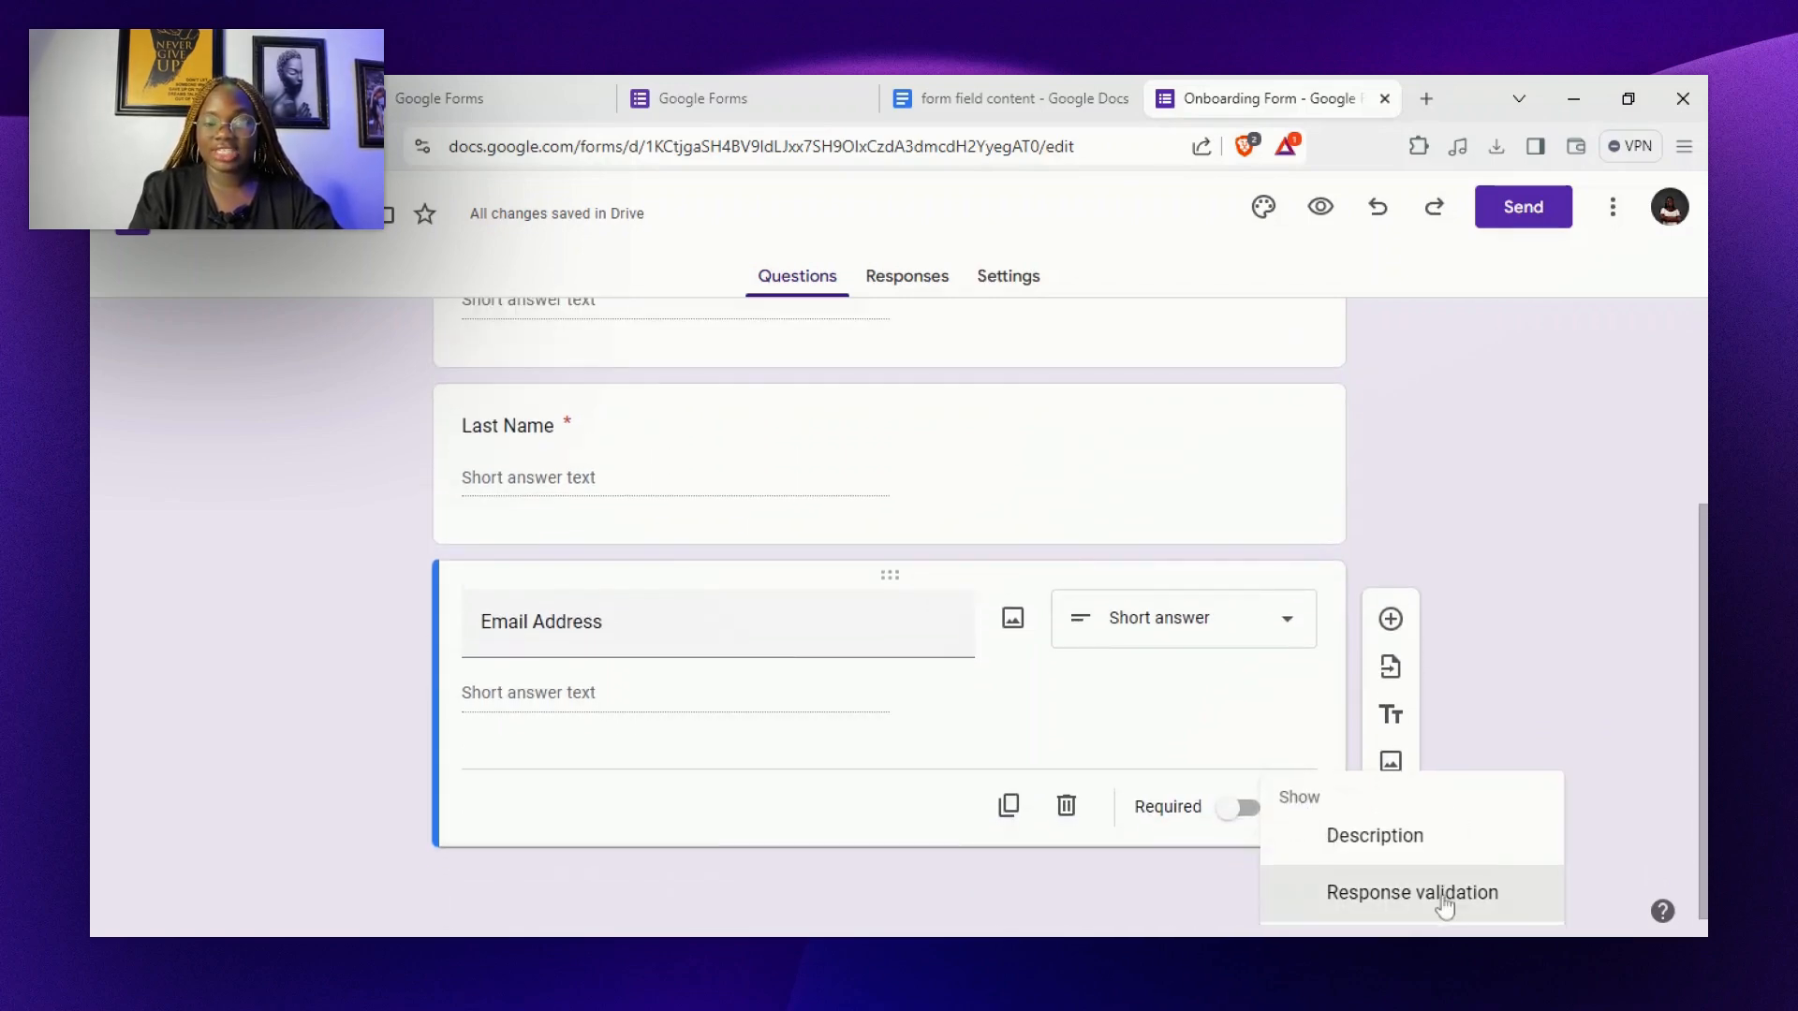
click(1414, 892)
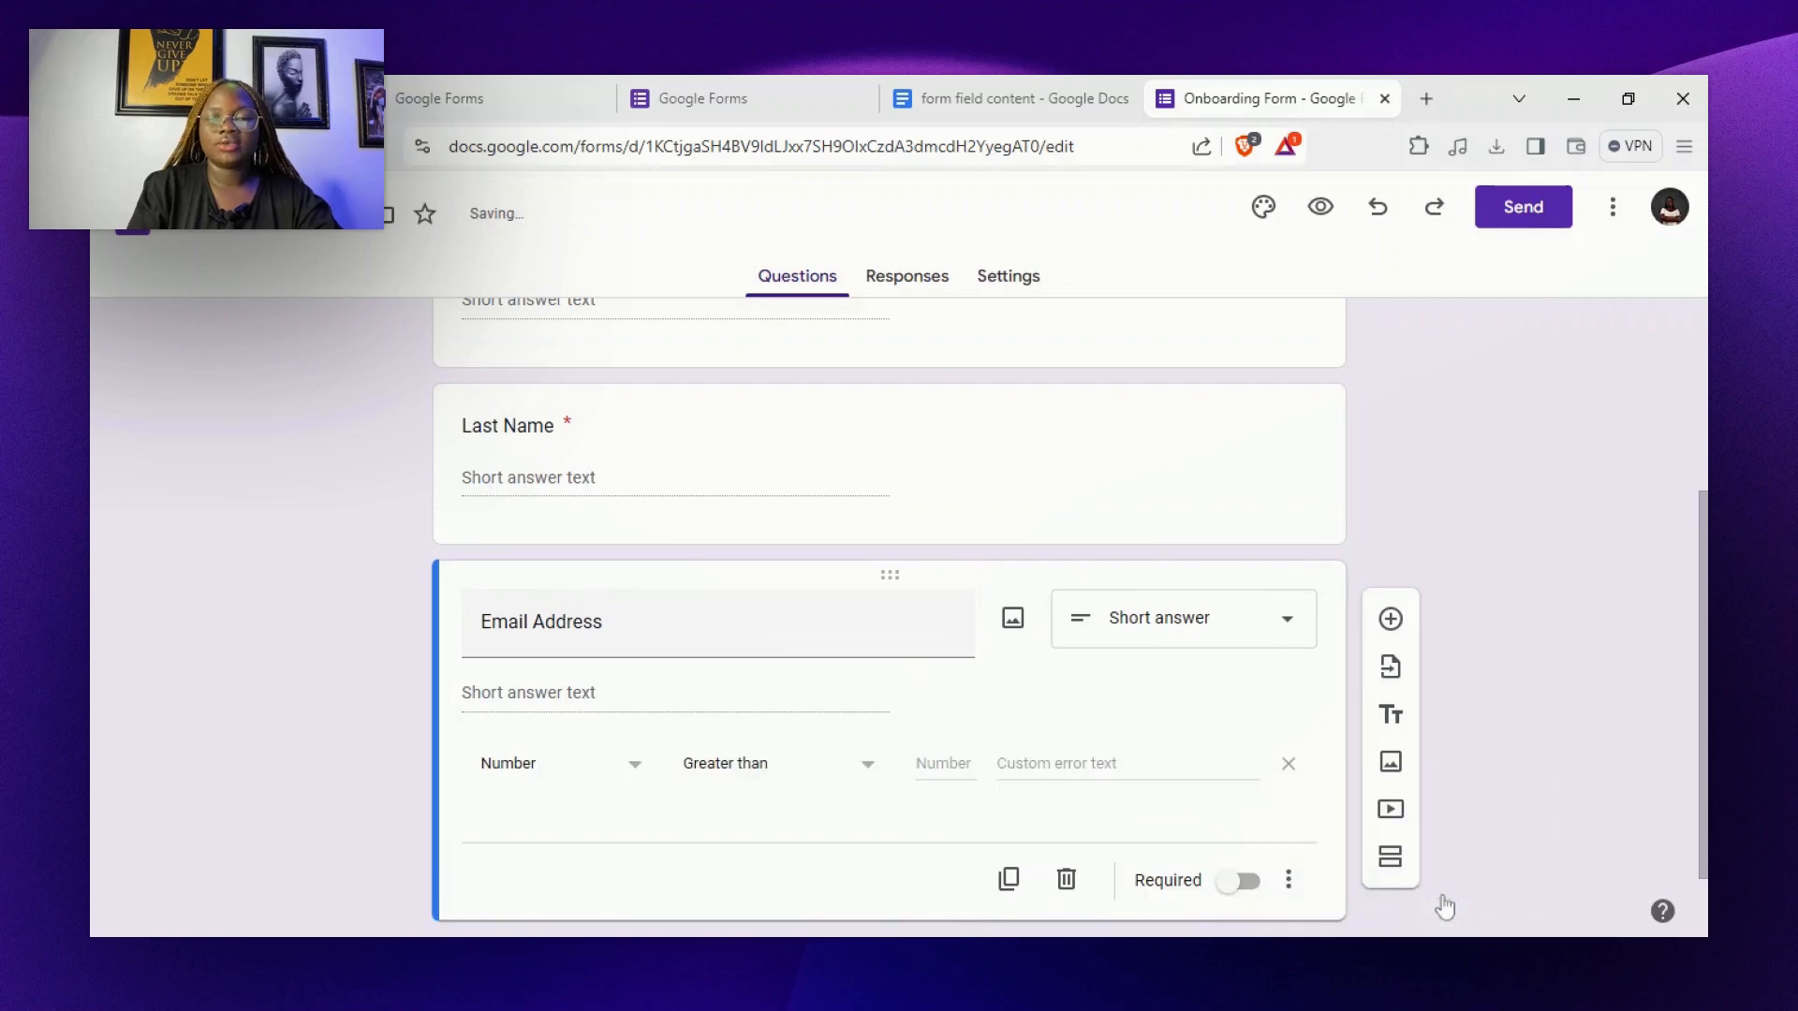
click(574, 764)
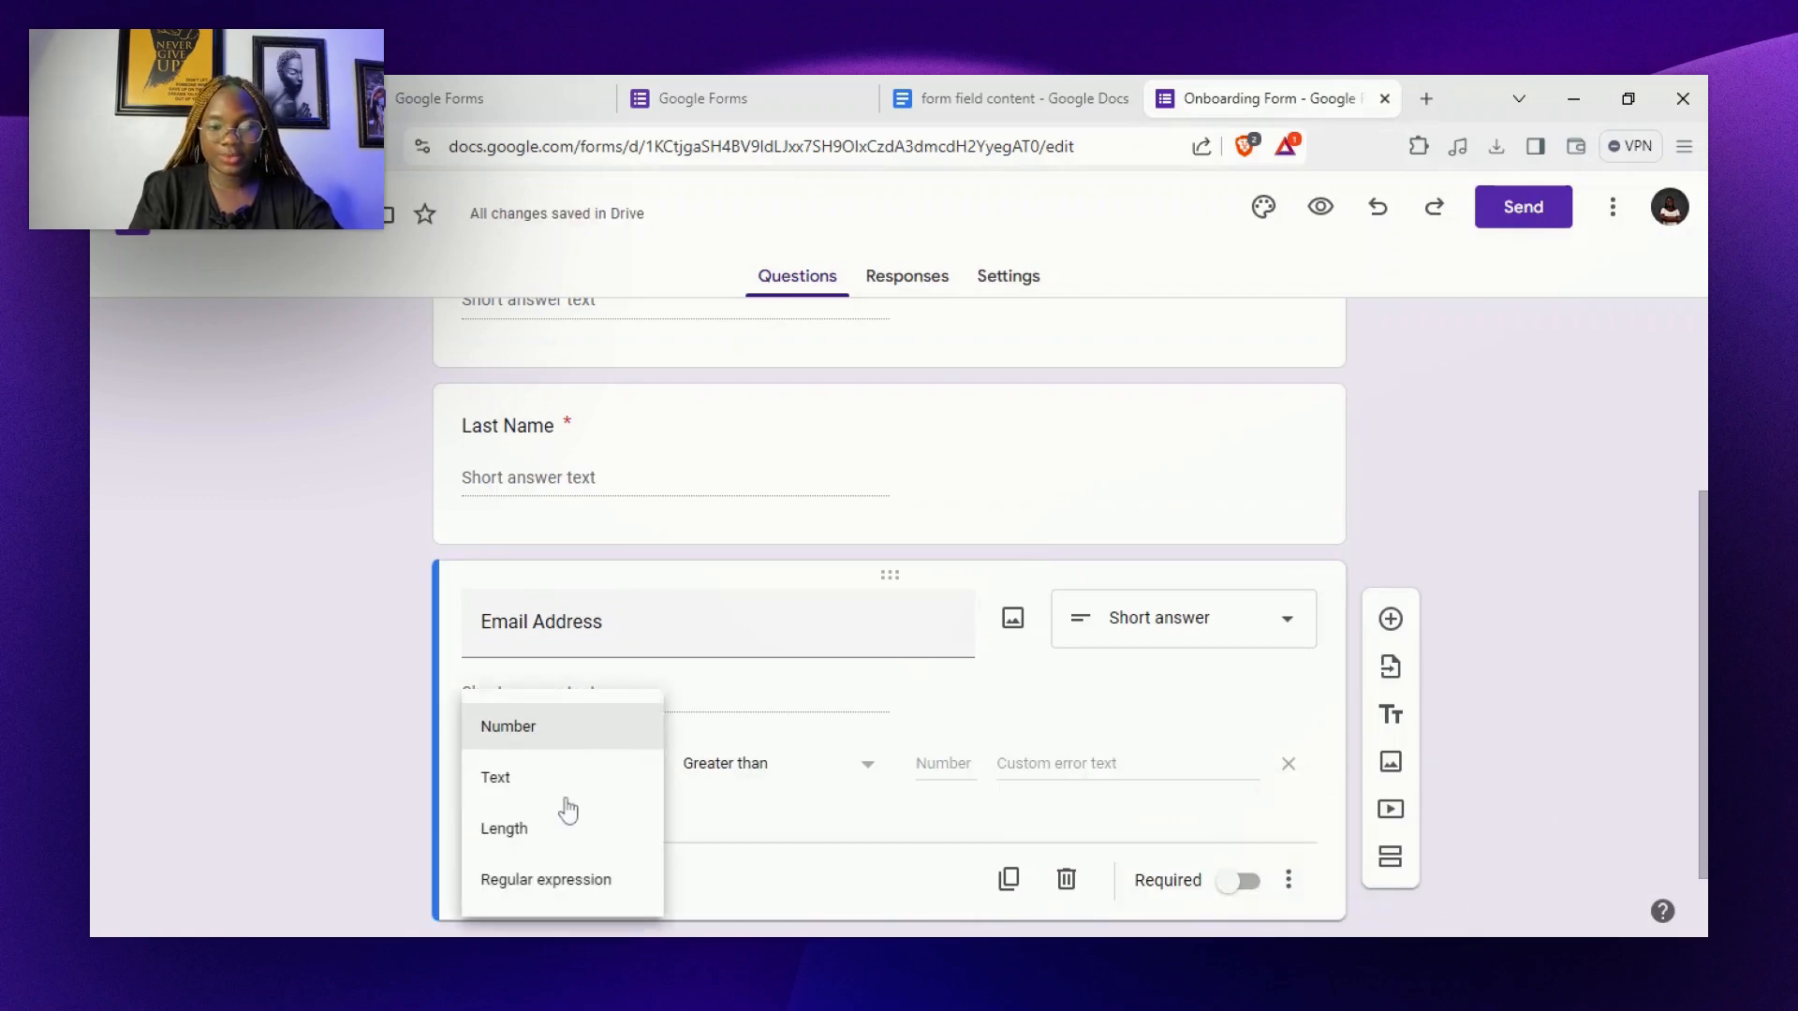
click(562, 805)
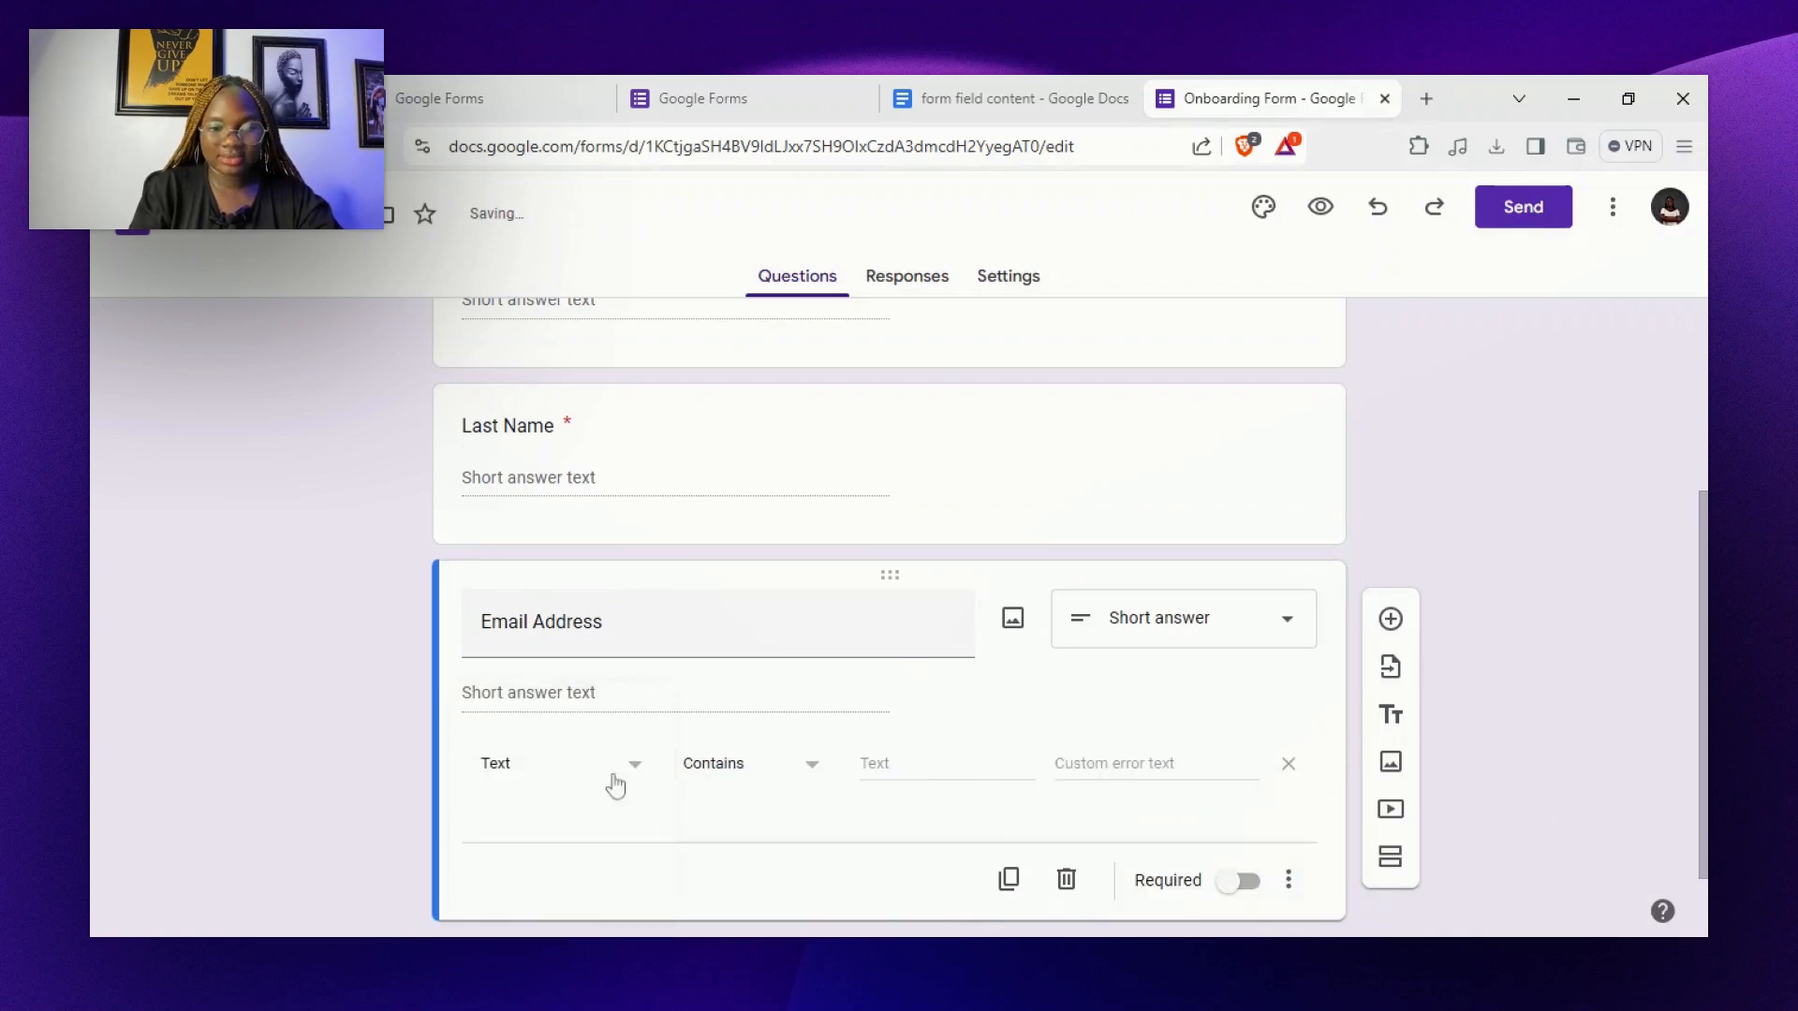
click(719, 770)
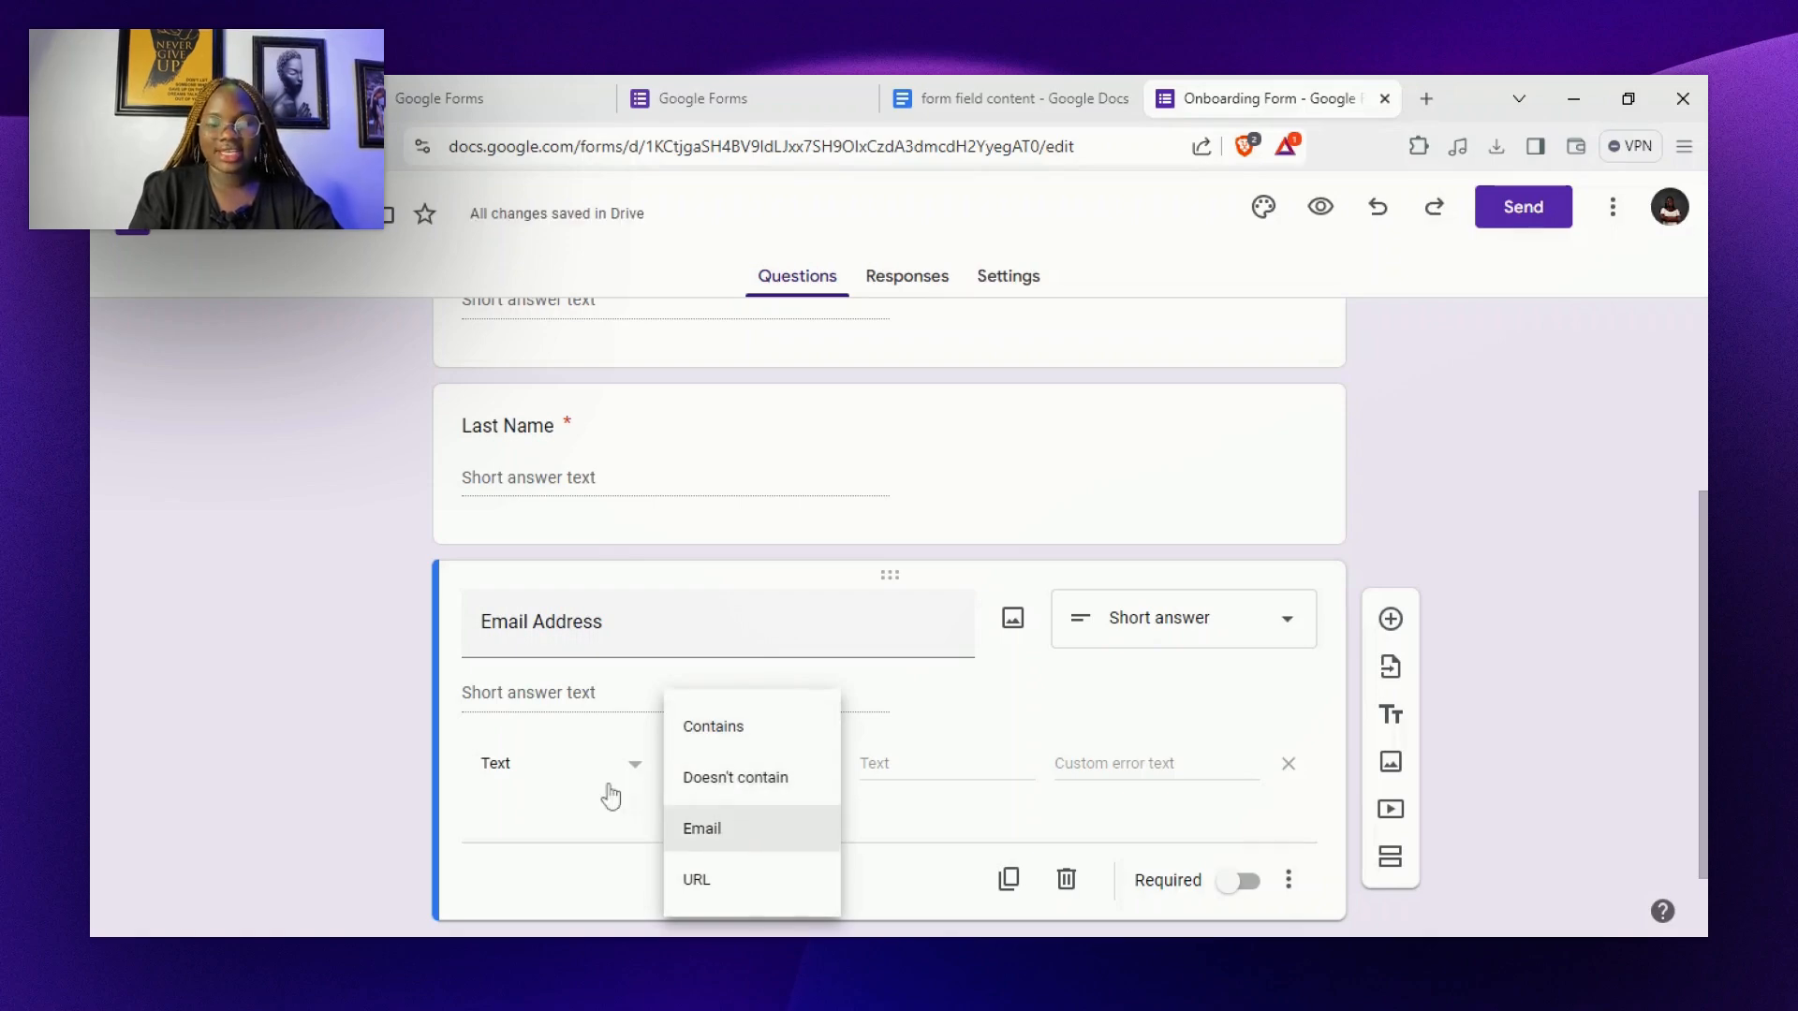
click(724, 829)
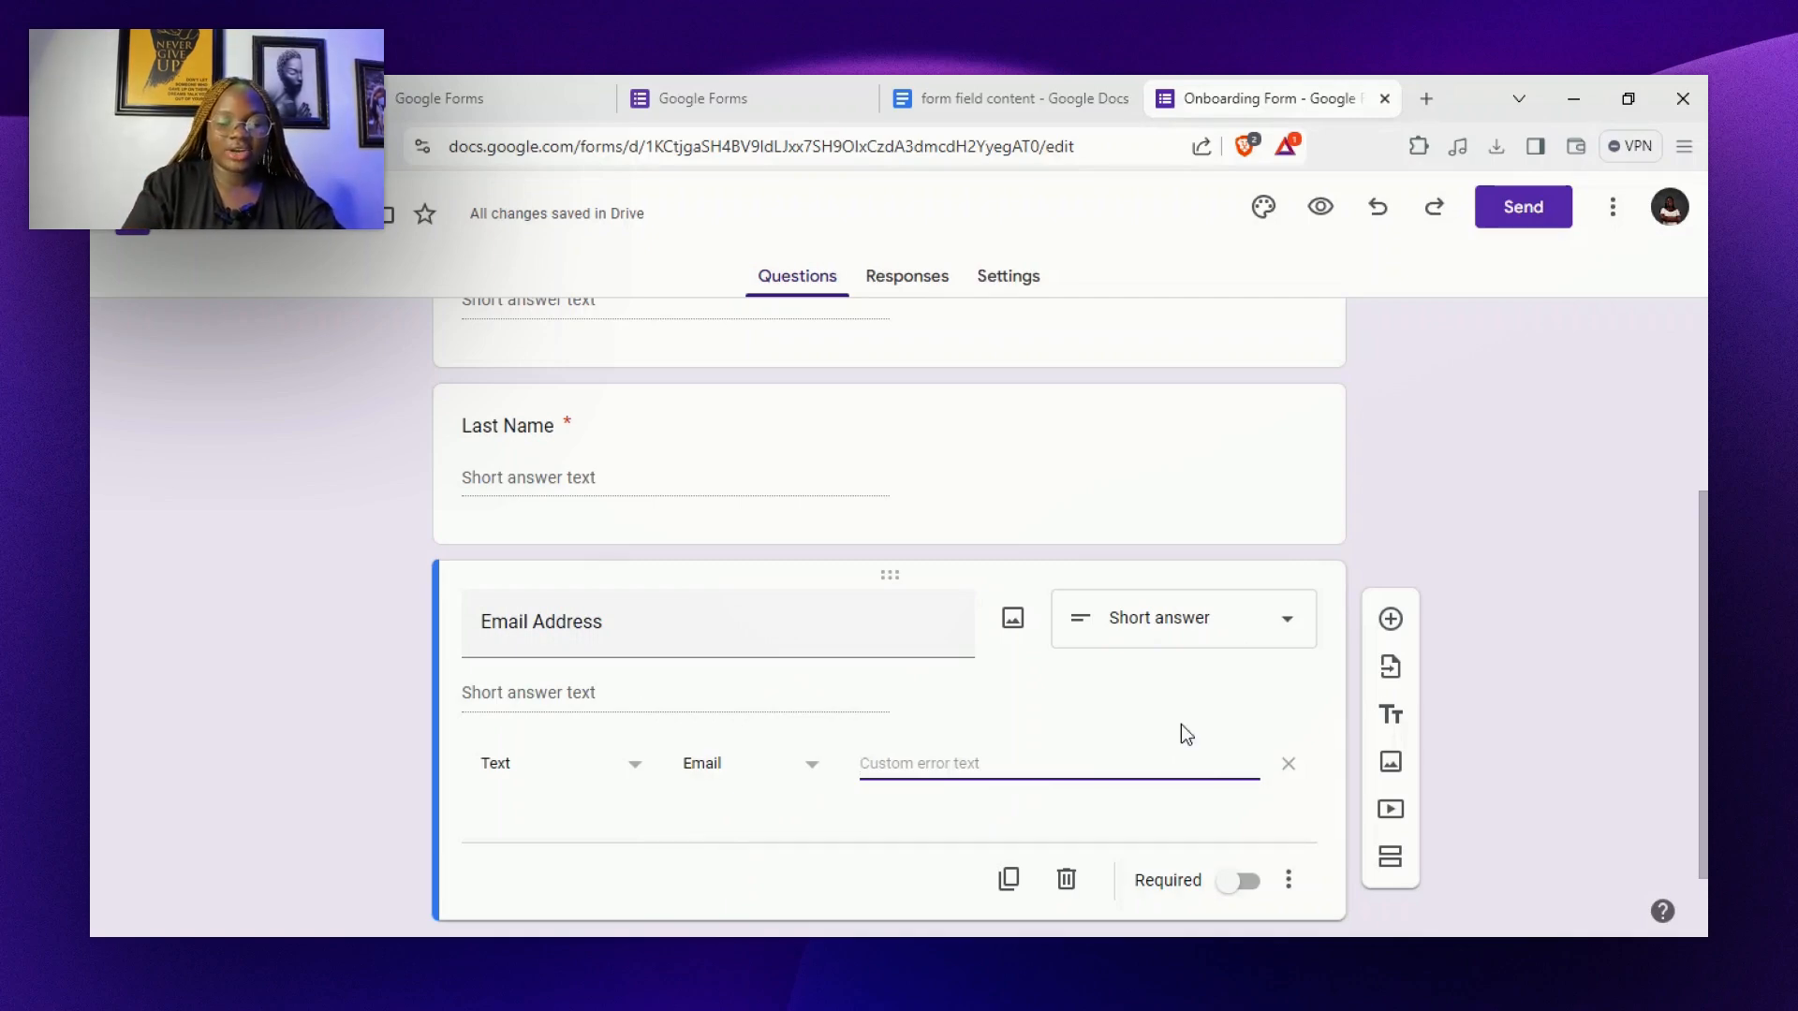
text(Please insert your email)
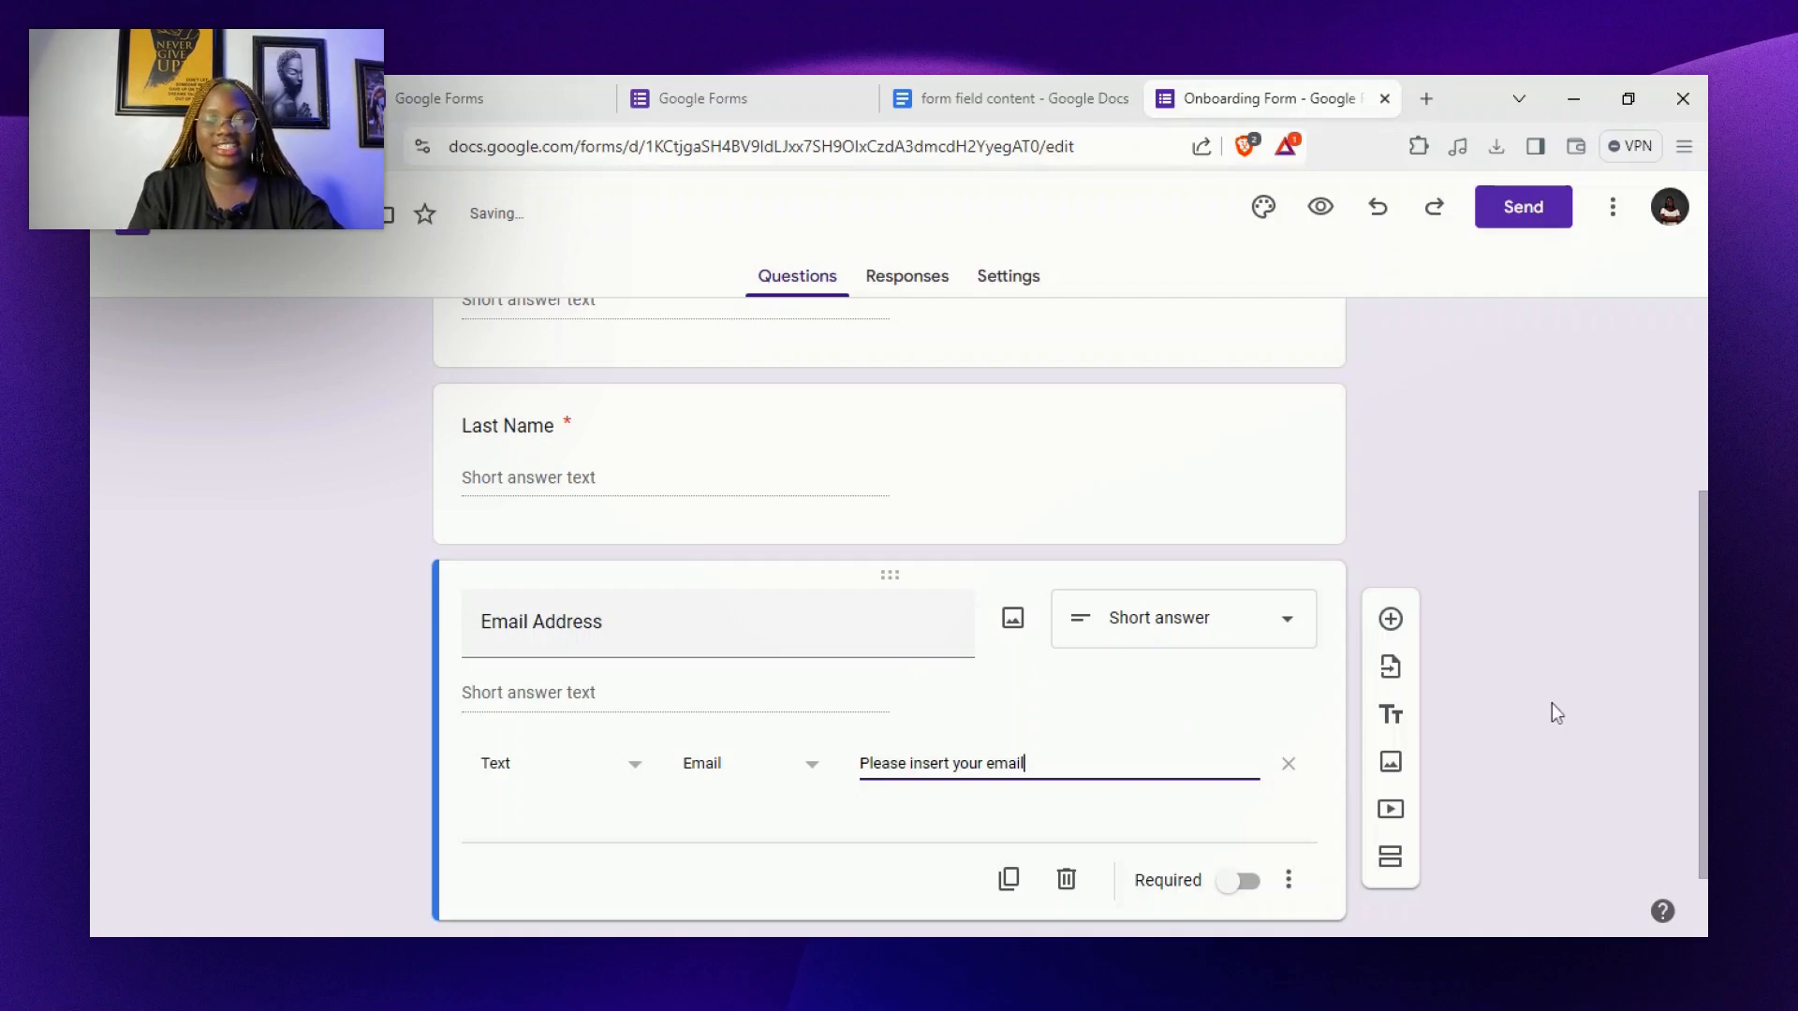
click(1134, 826)
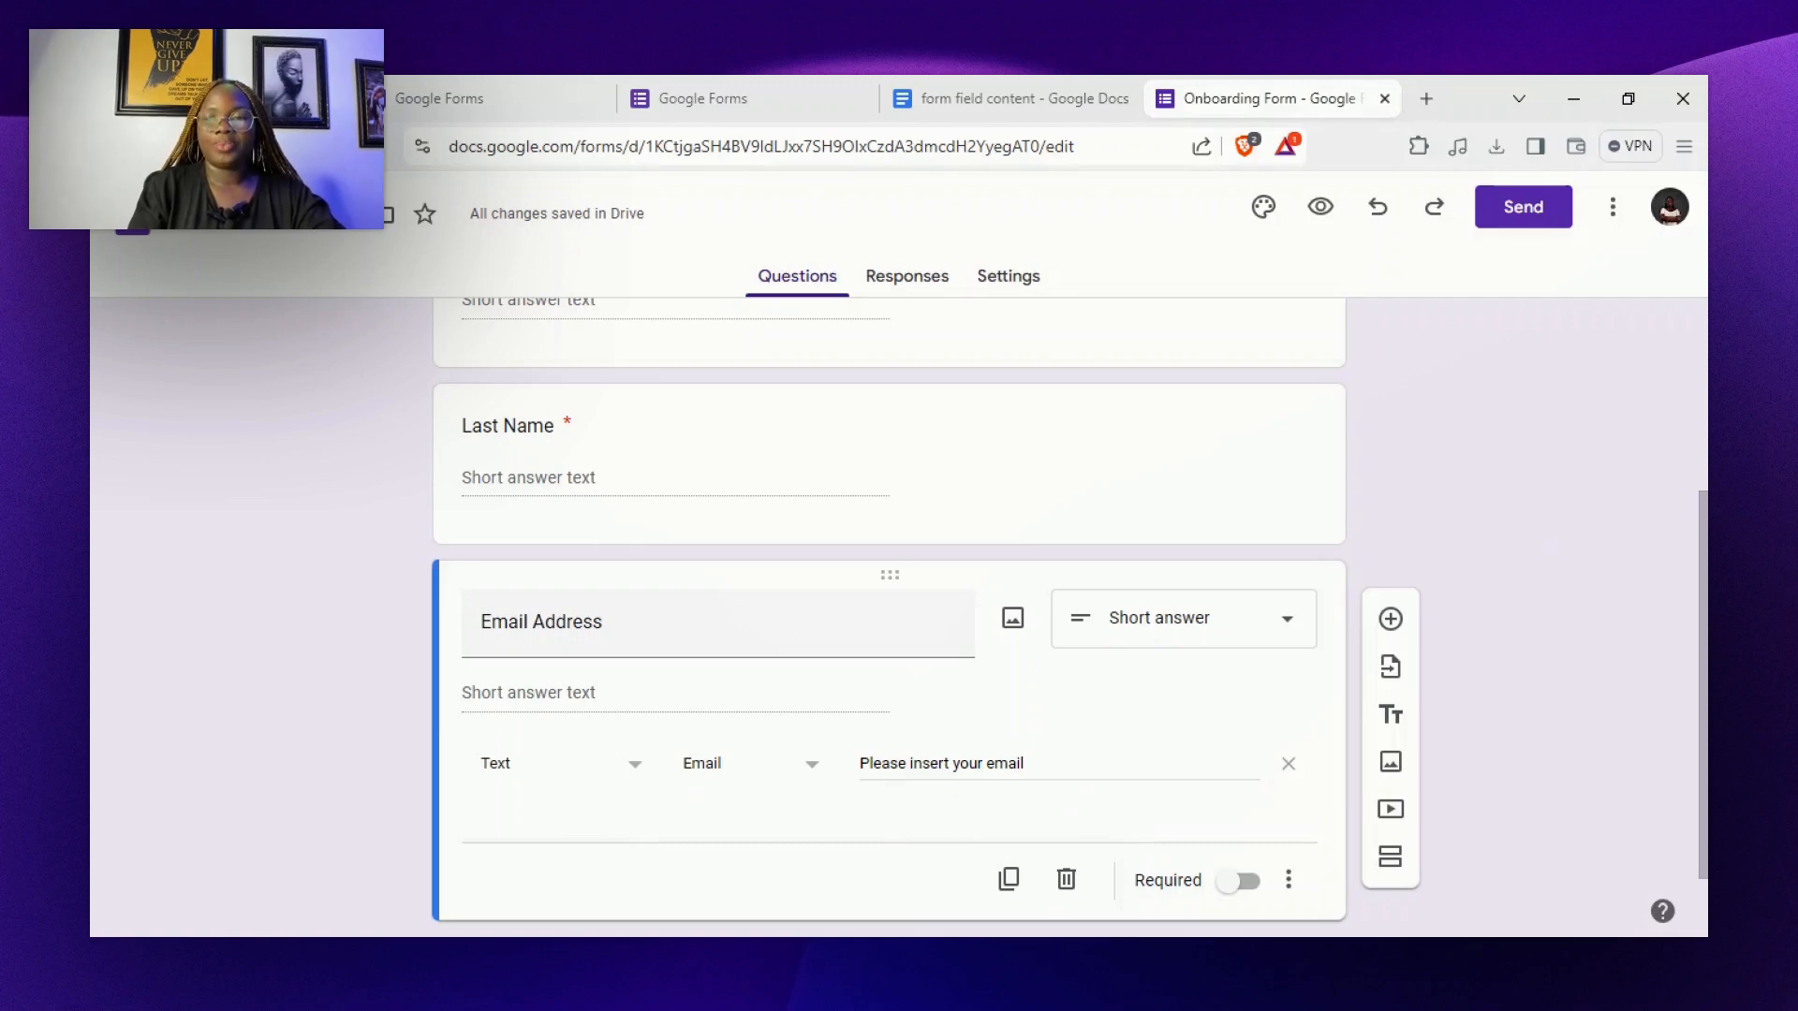
scroll(1169, 723, down, 1)
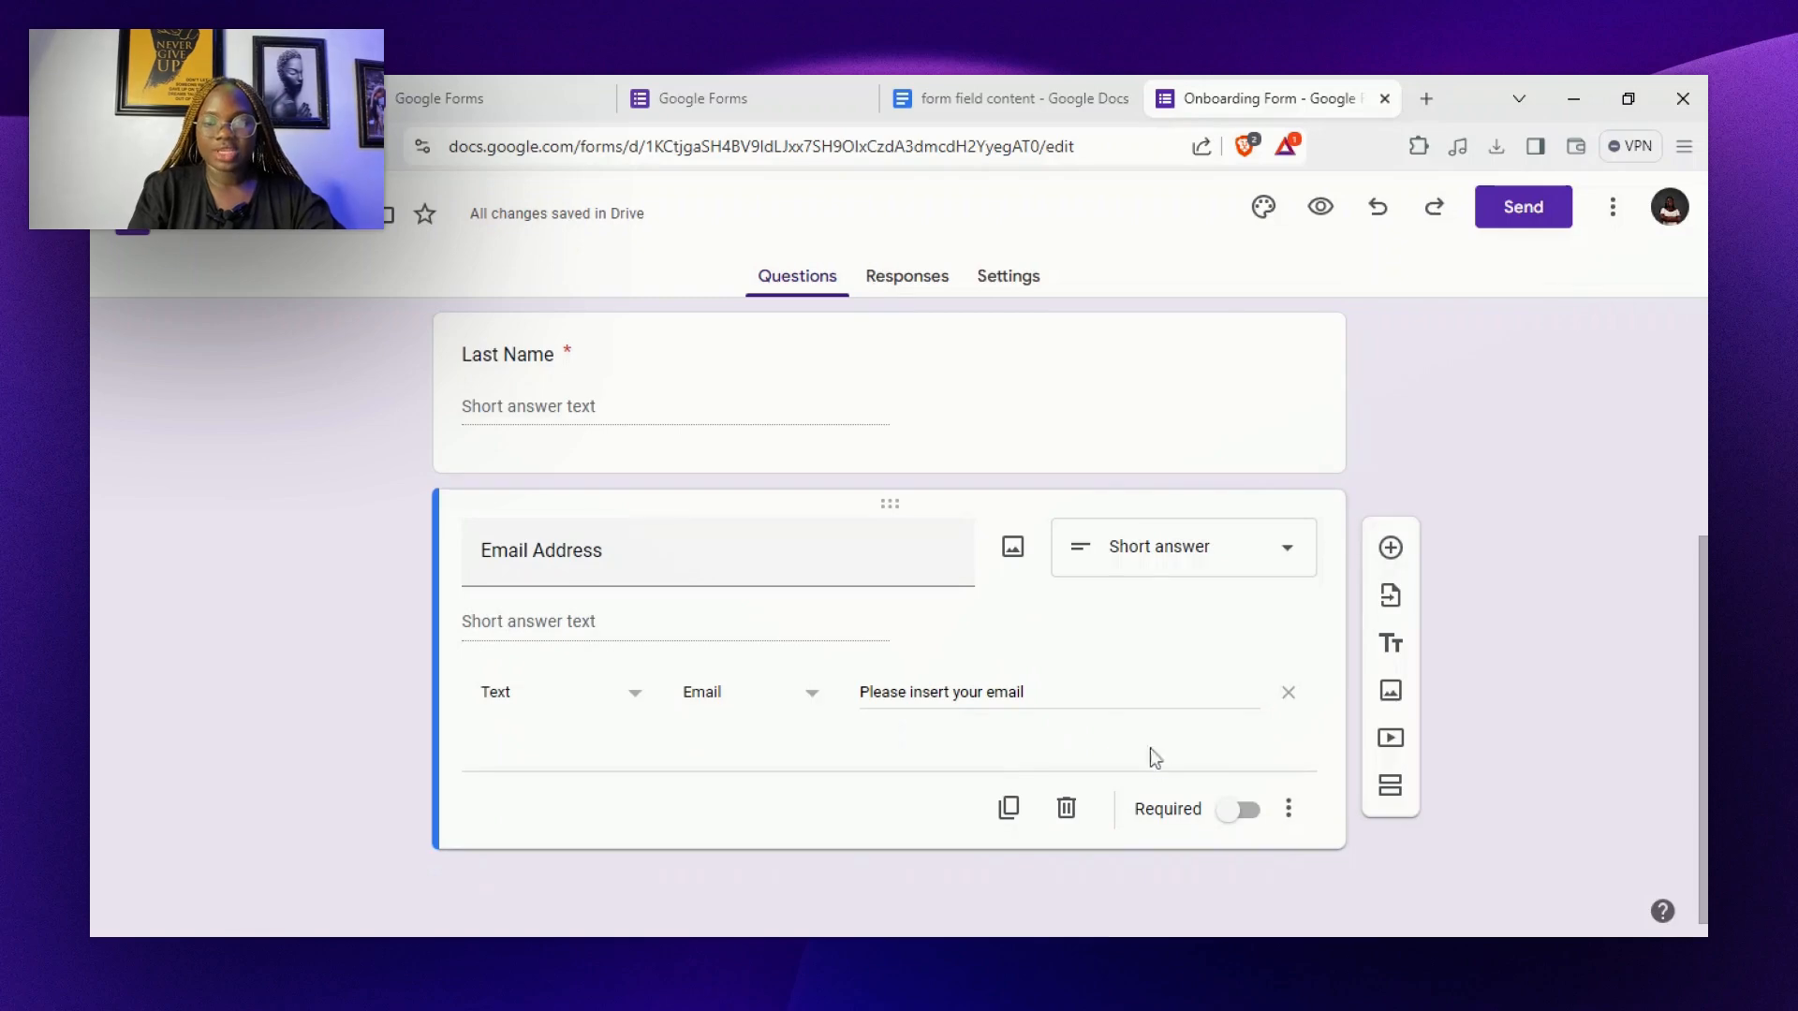
click(1246, 810)
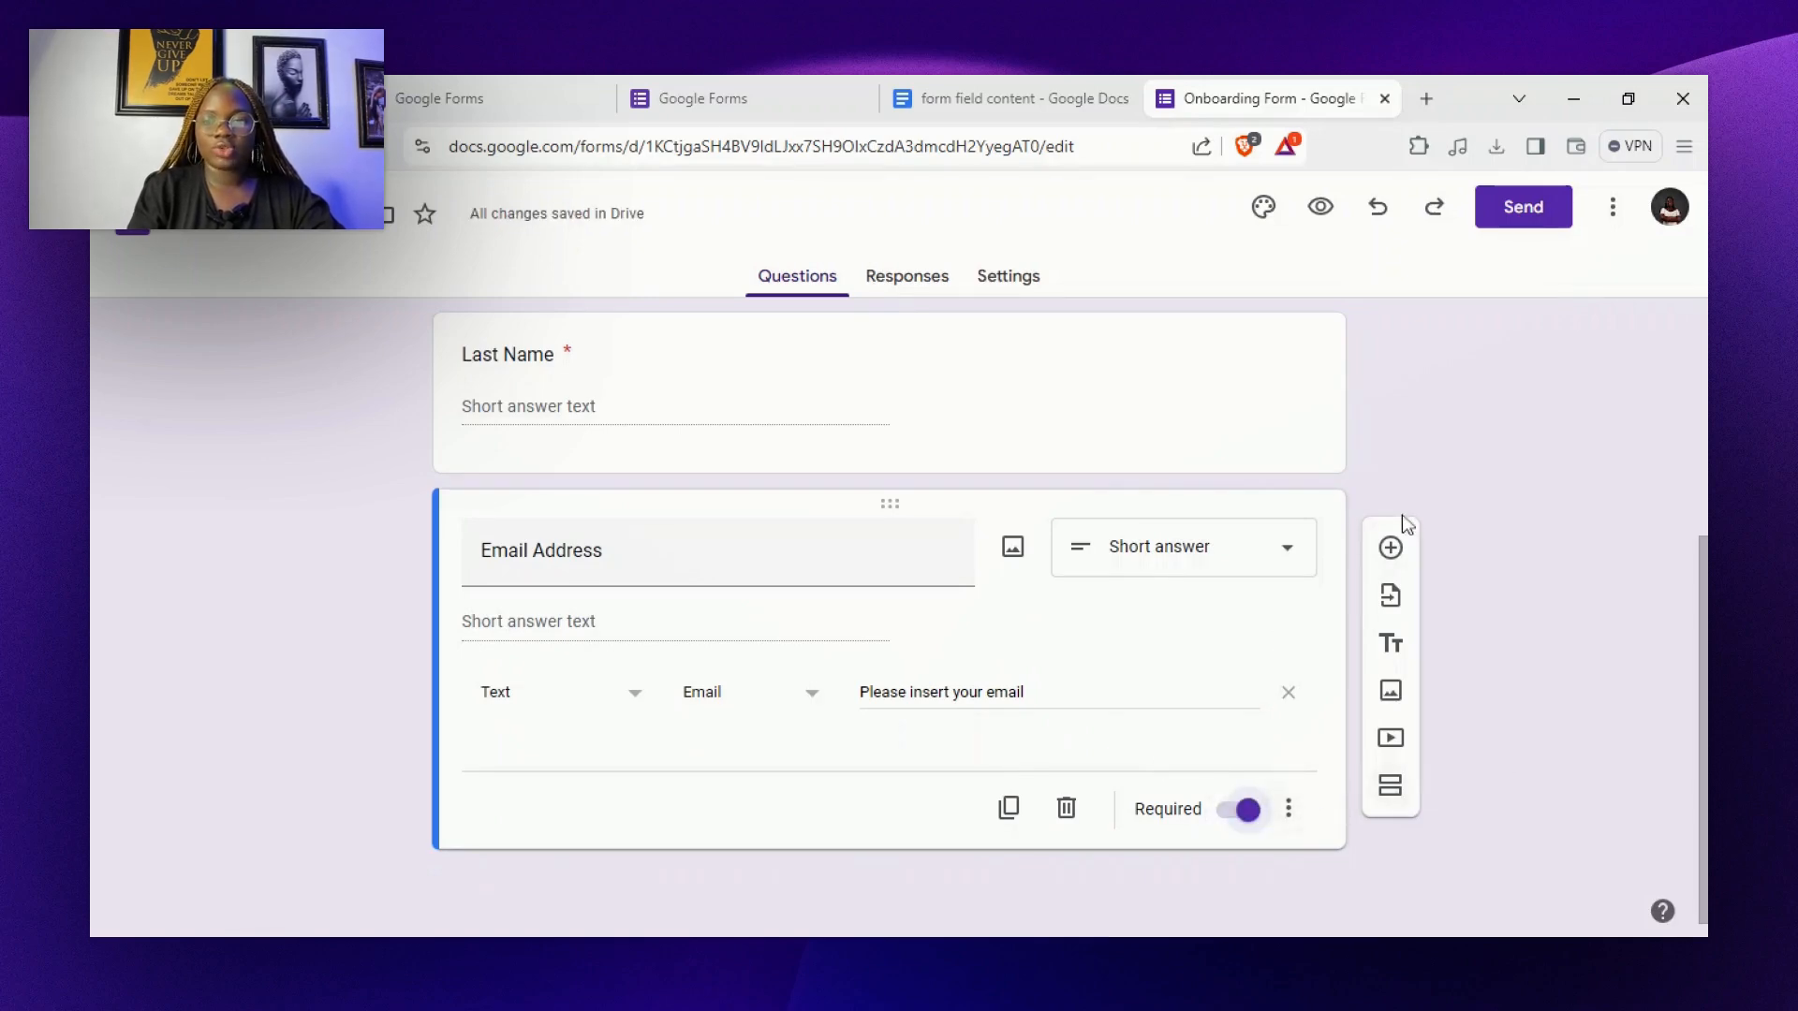
Add a new question below Email Address and title it Phone Number, copied from the form field content document
click(1391, 547)
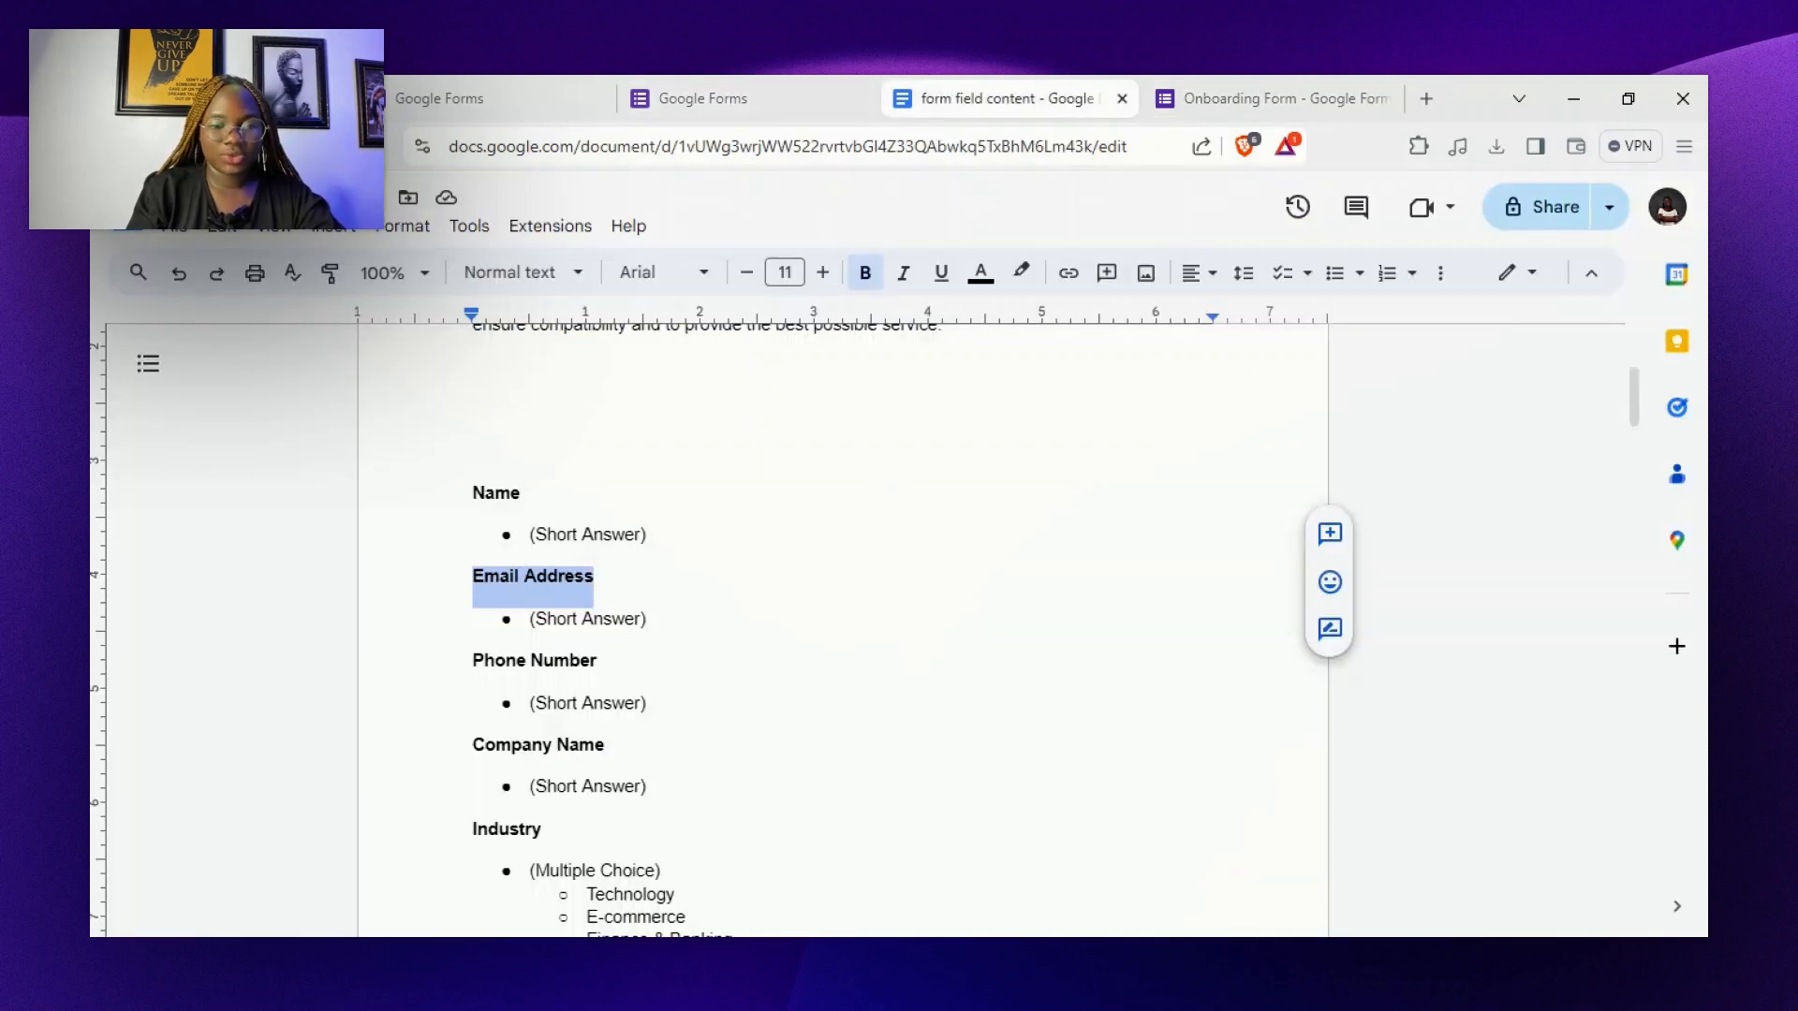
triple_click(535, 661)
key(ctrl+c)
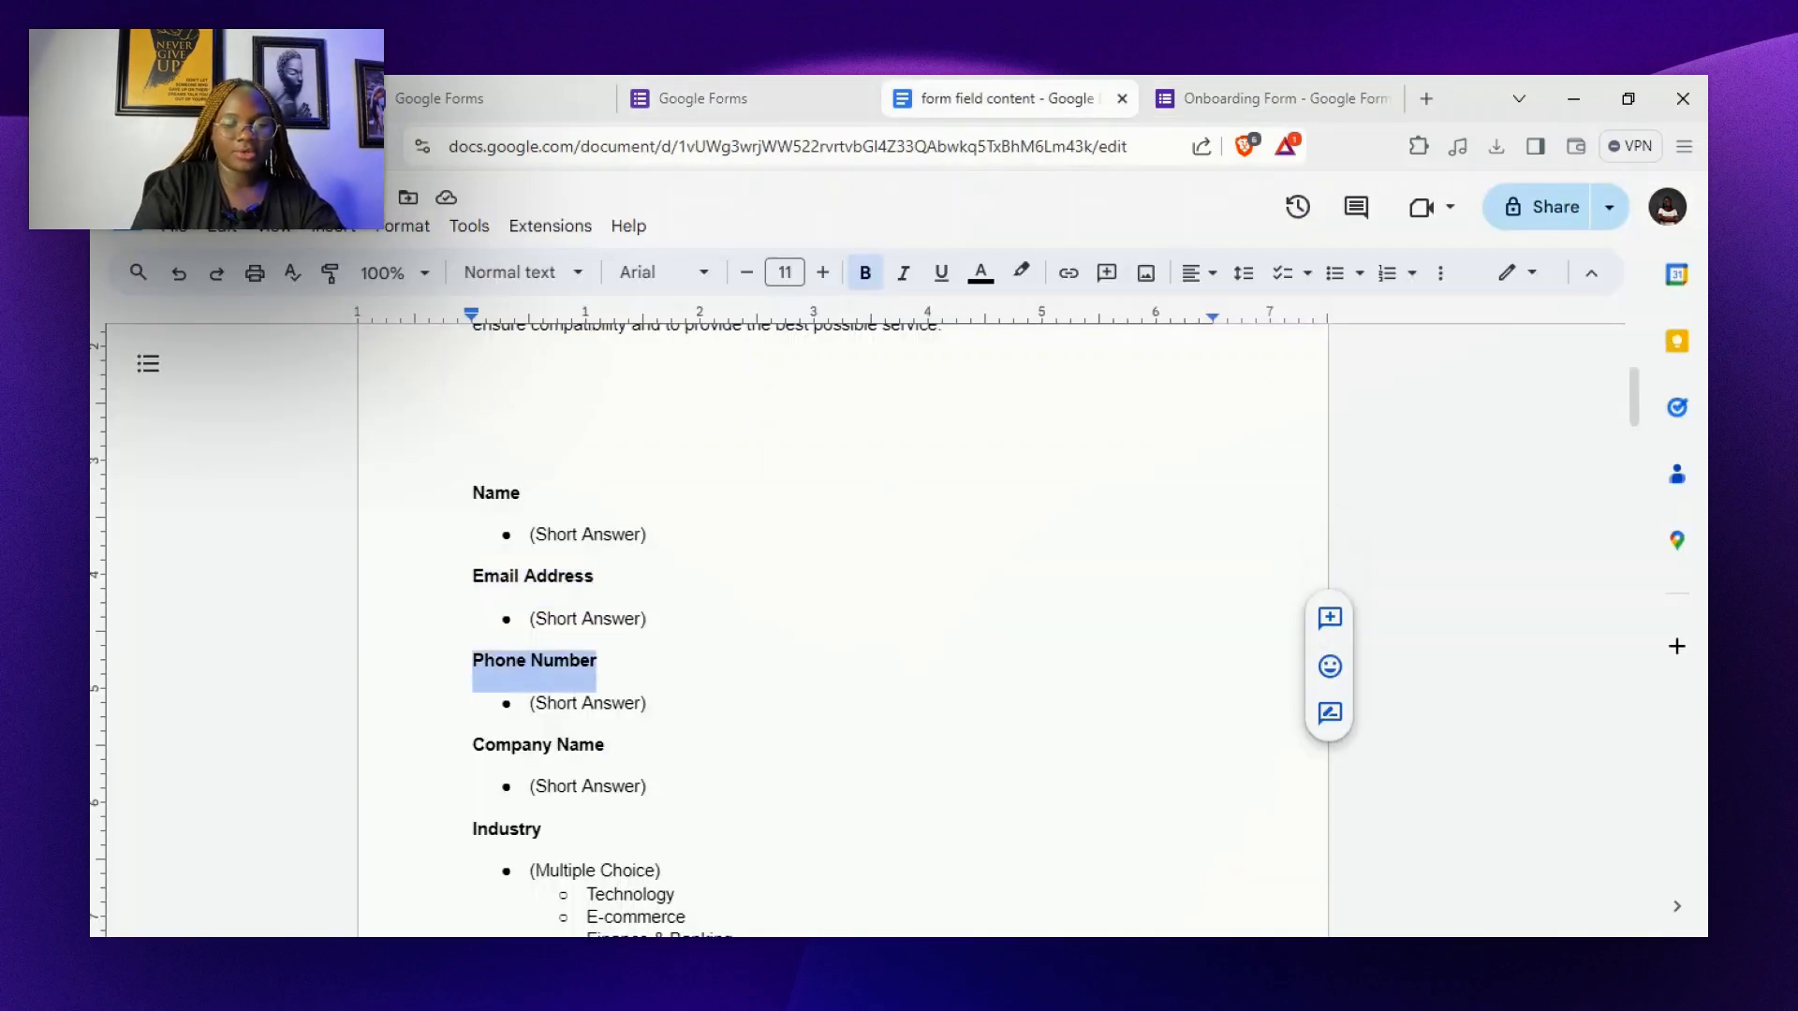
click(1272, 86)
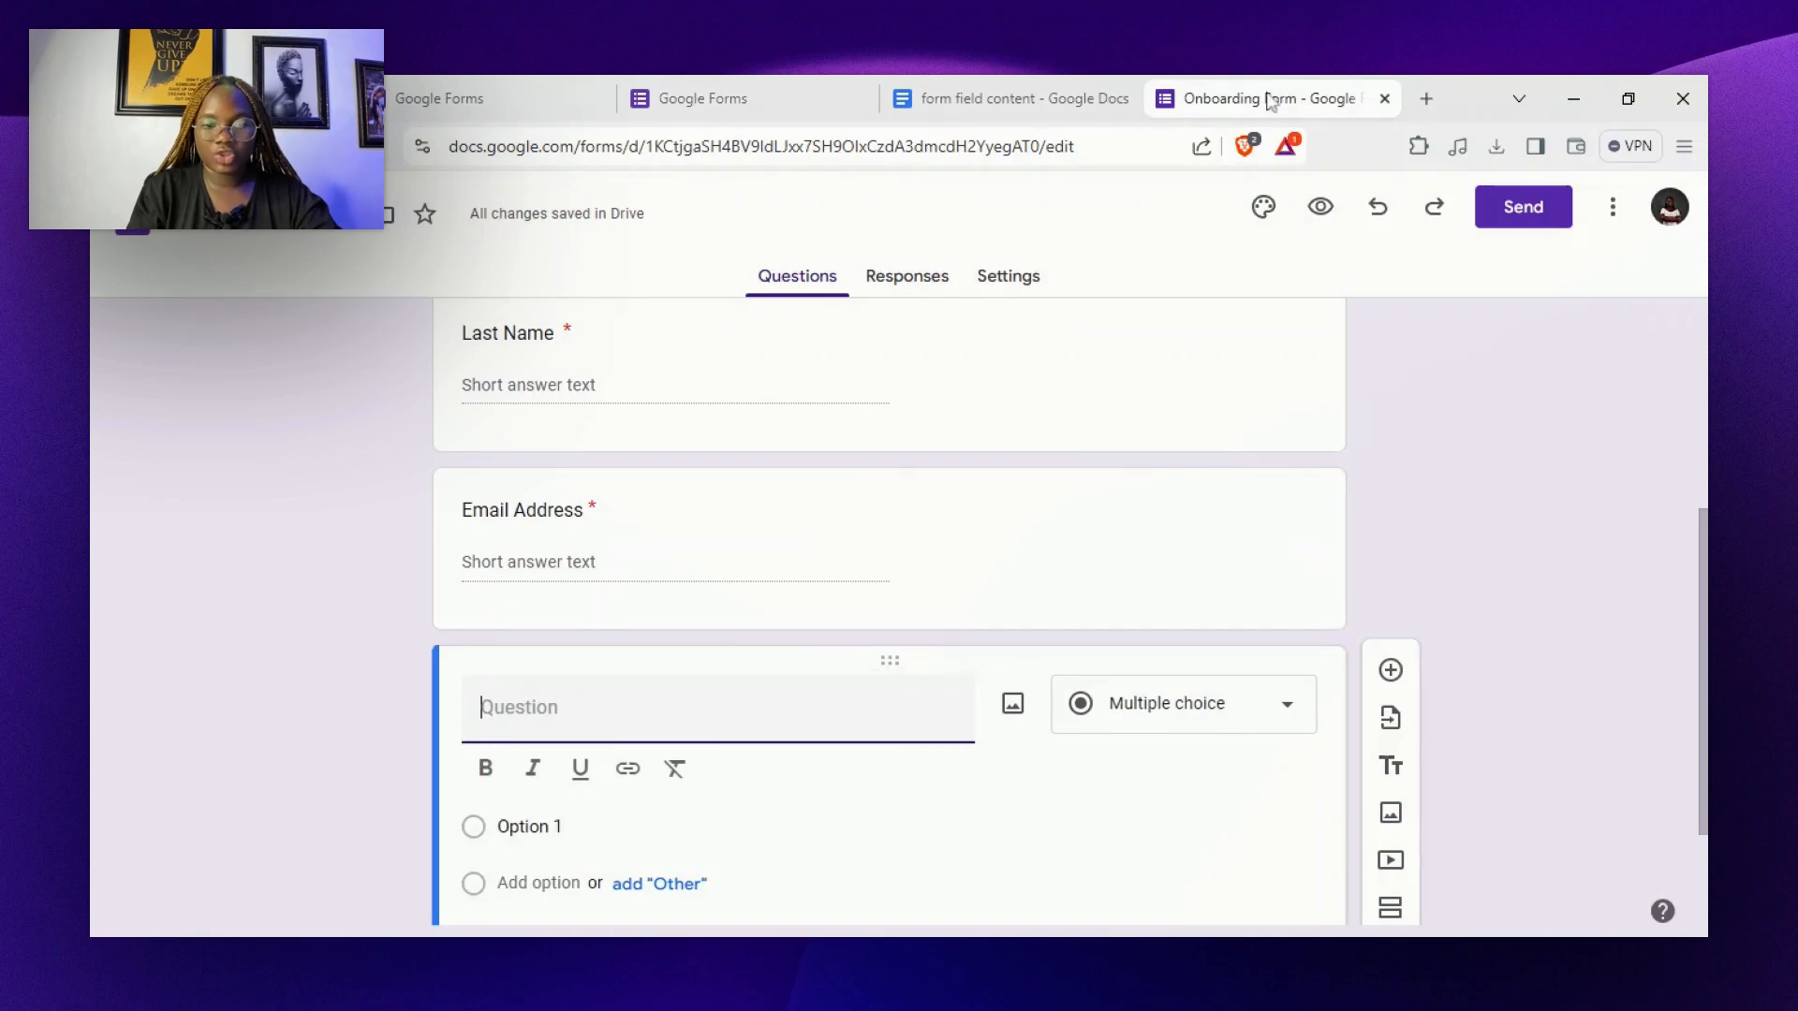
key(ctrl+v)
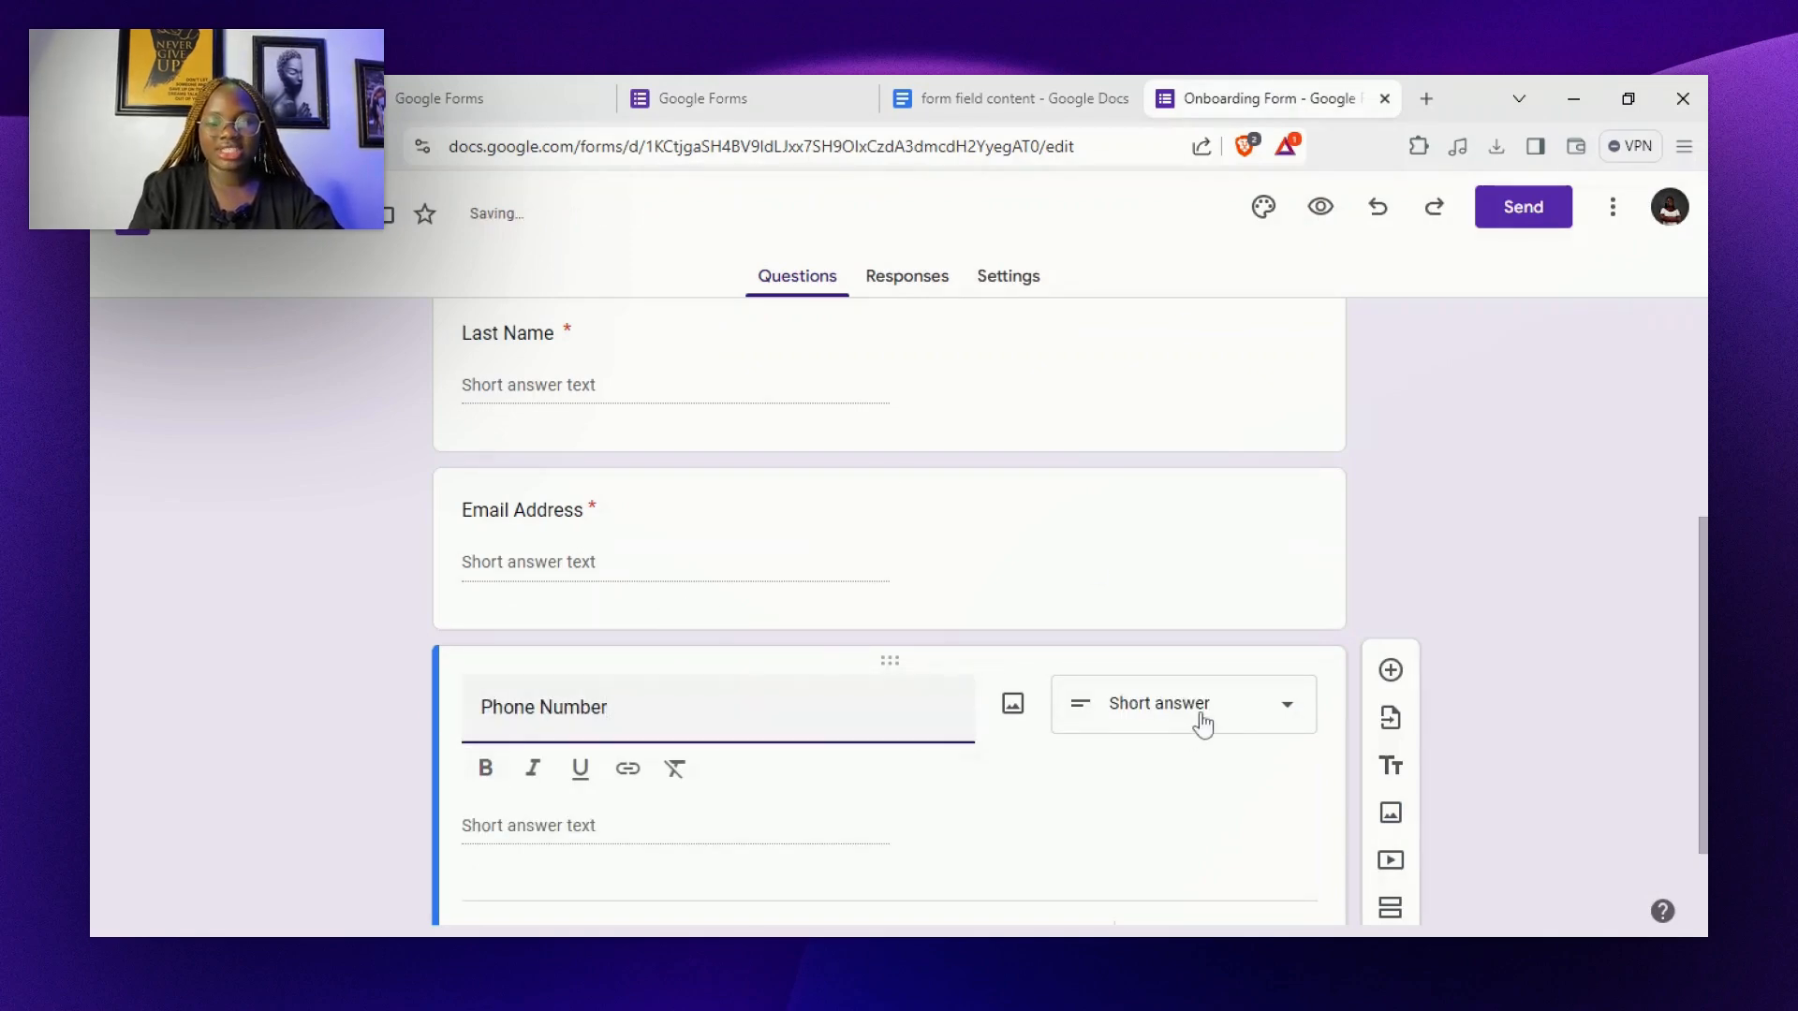
Browse the Number response validation rules for the Phone Number question and turn the validation off again
drag(1702, 686, 1703, 756)
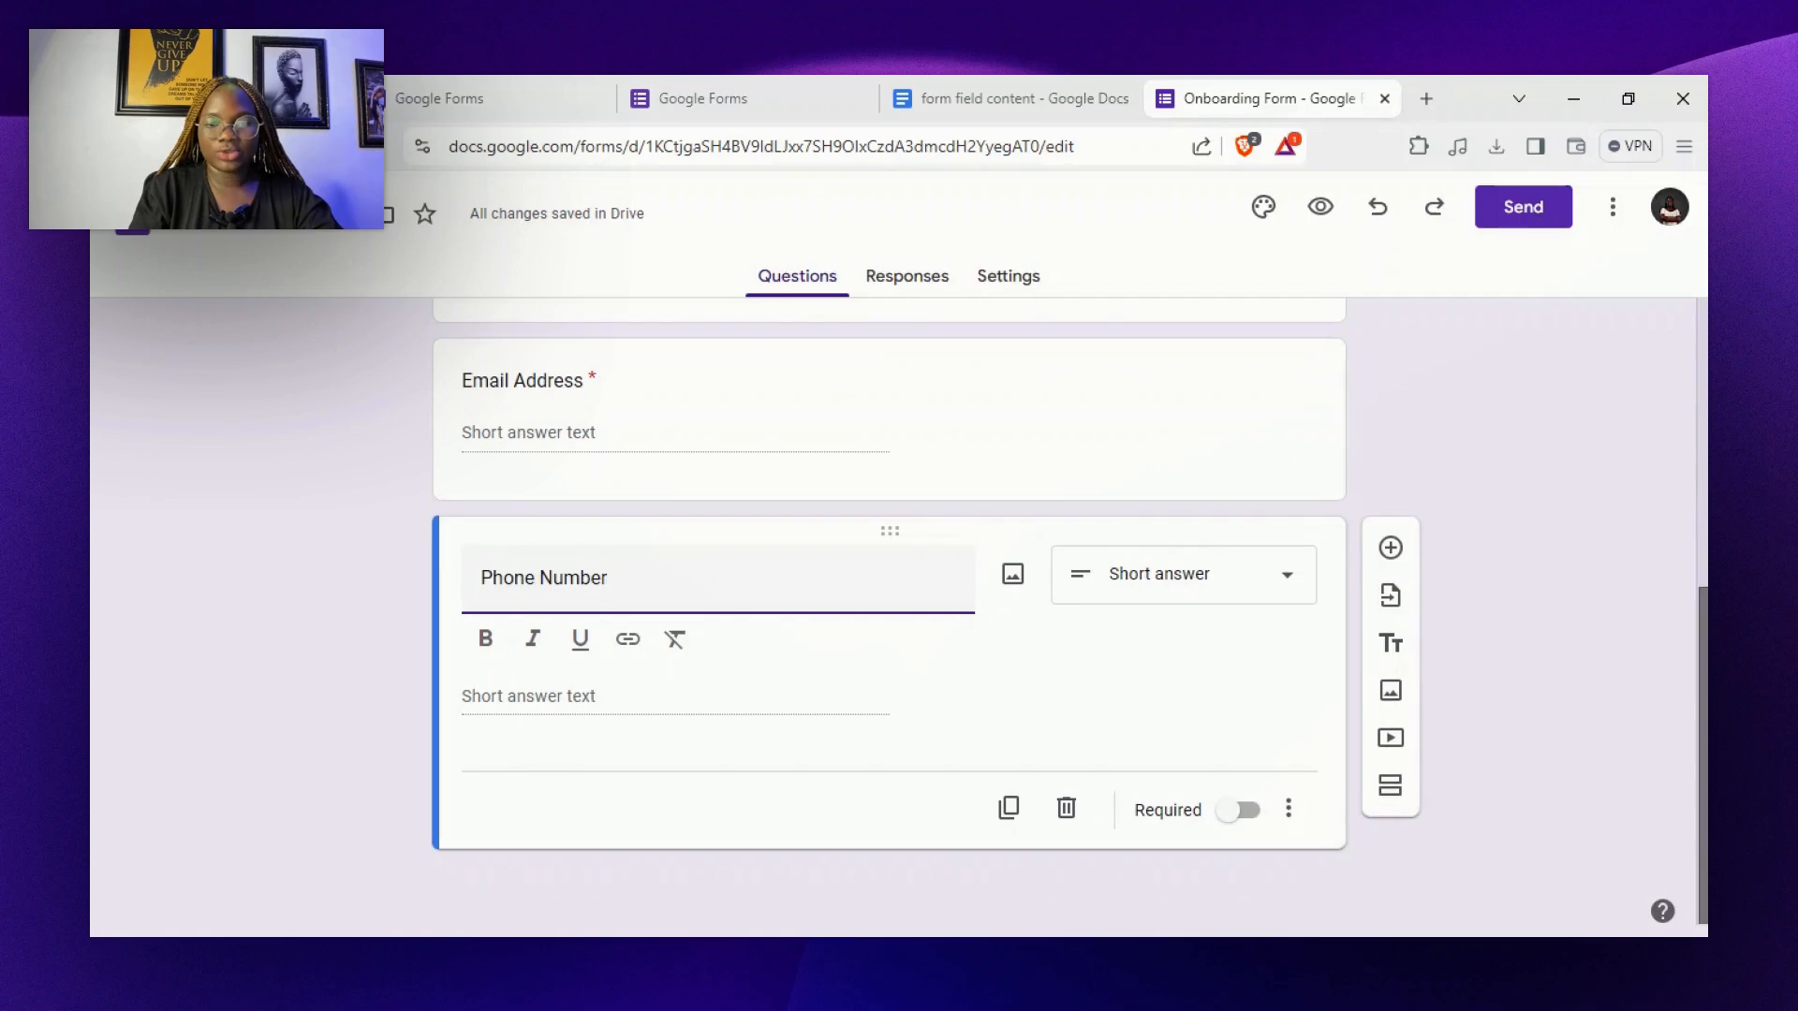
click(1286, 811)
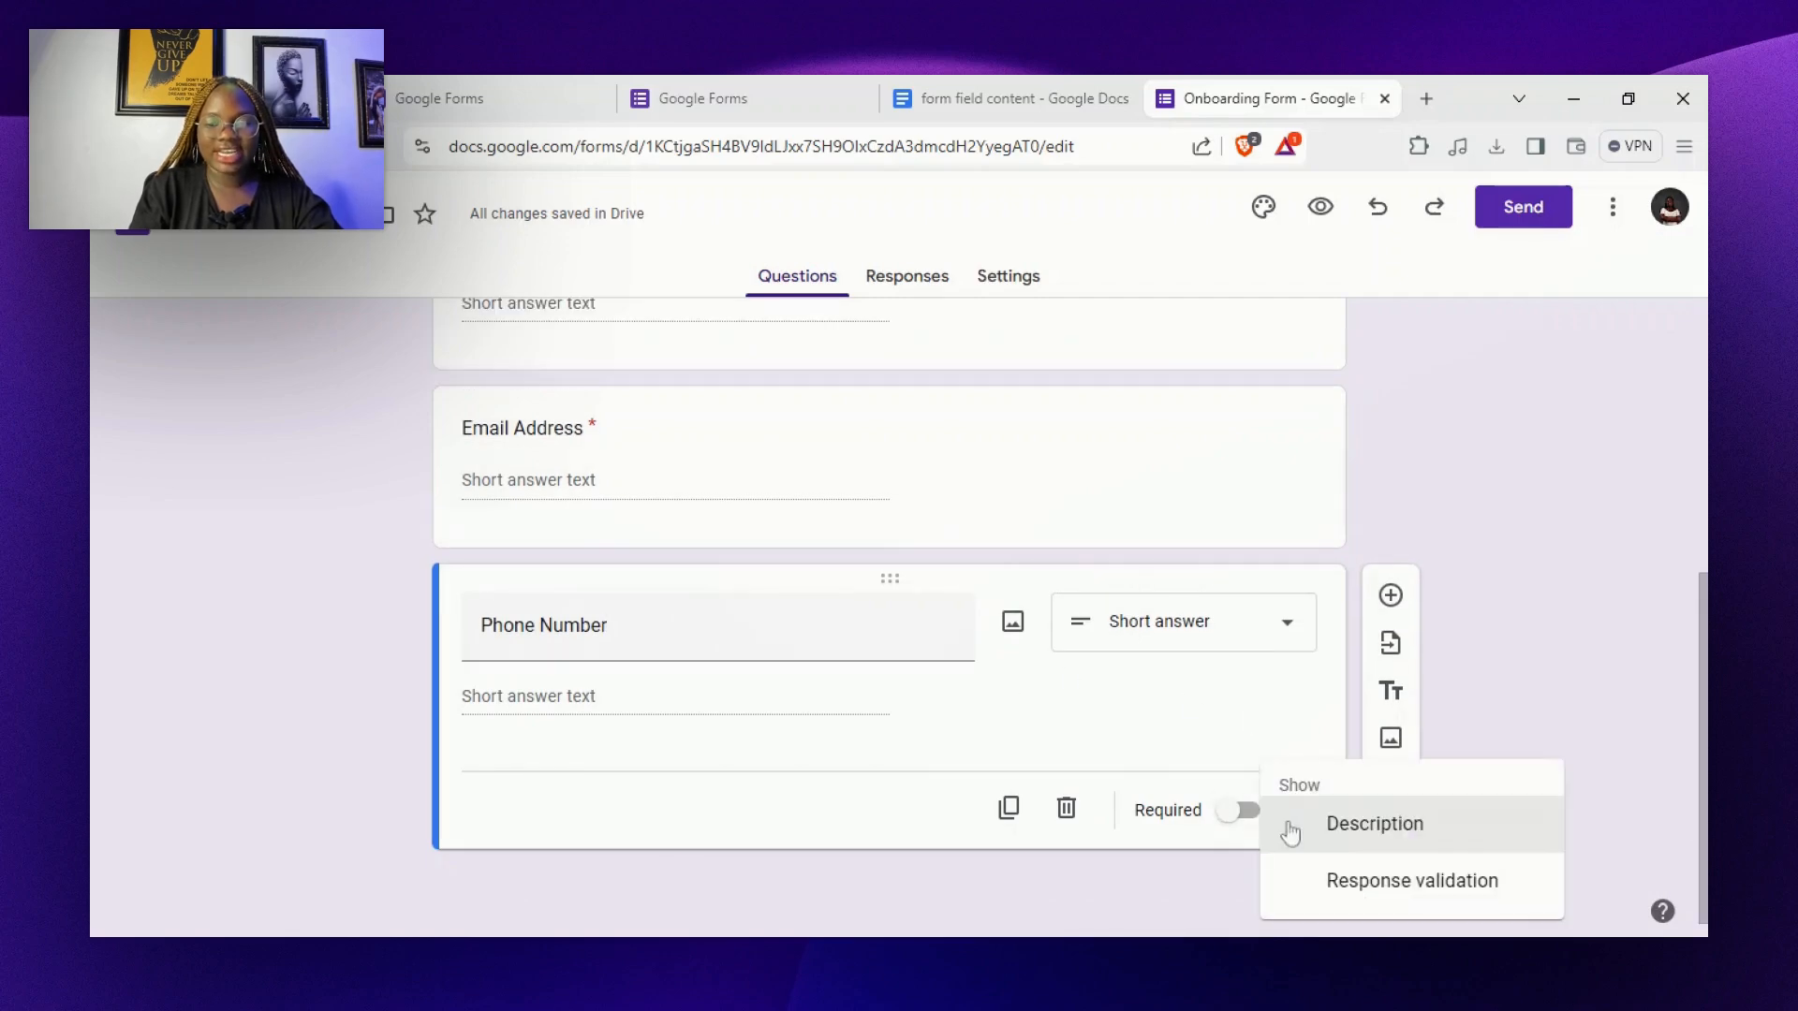
click(1368, 895)
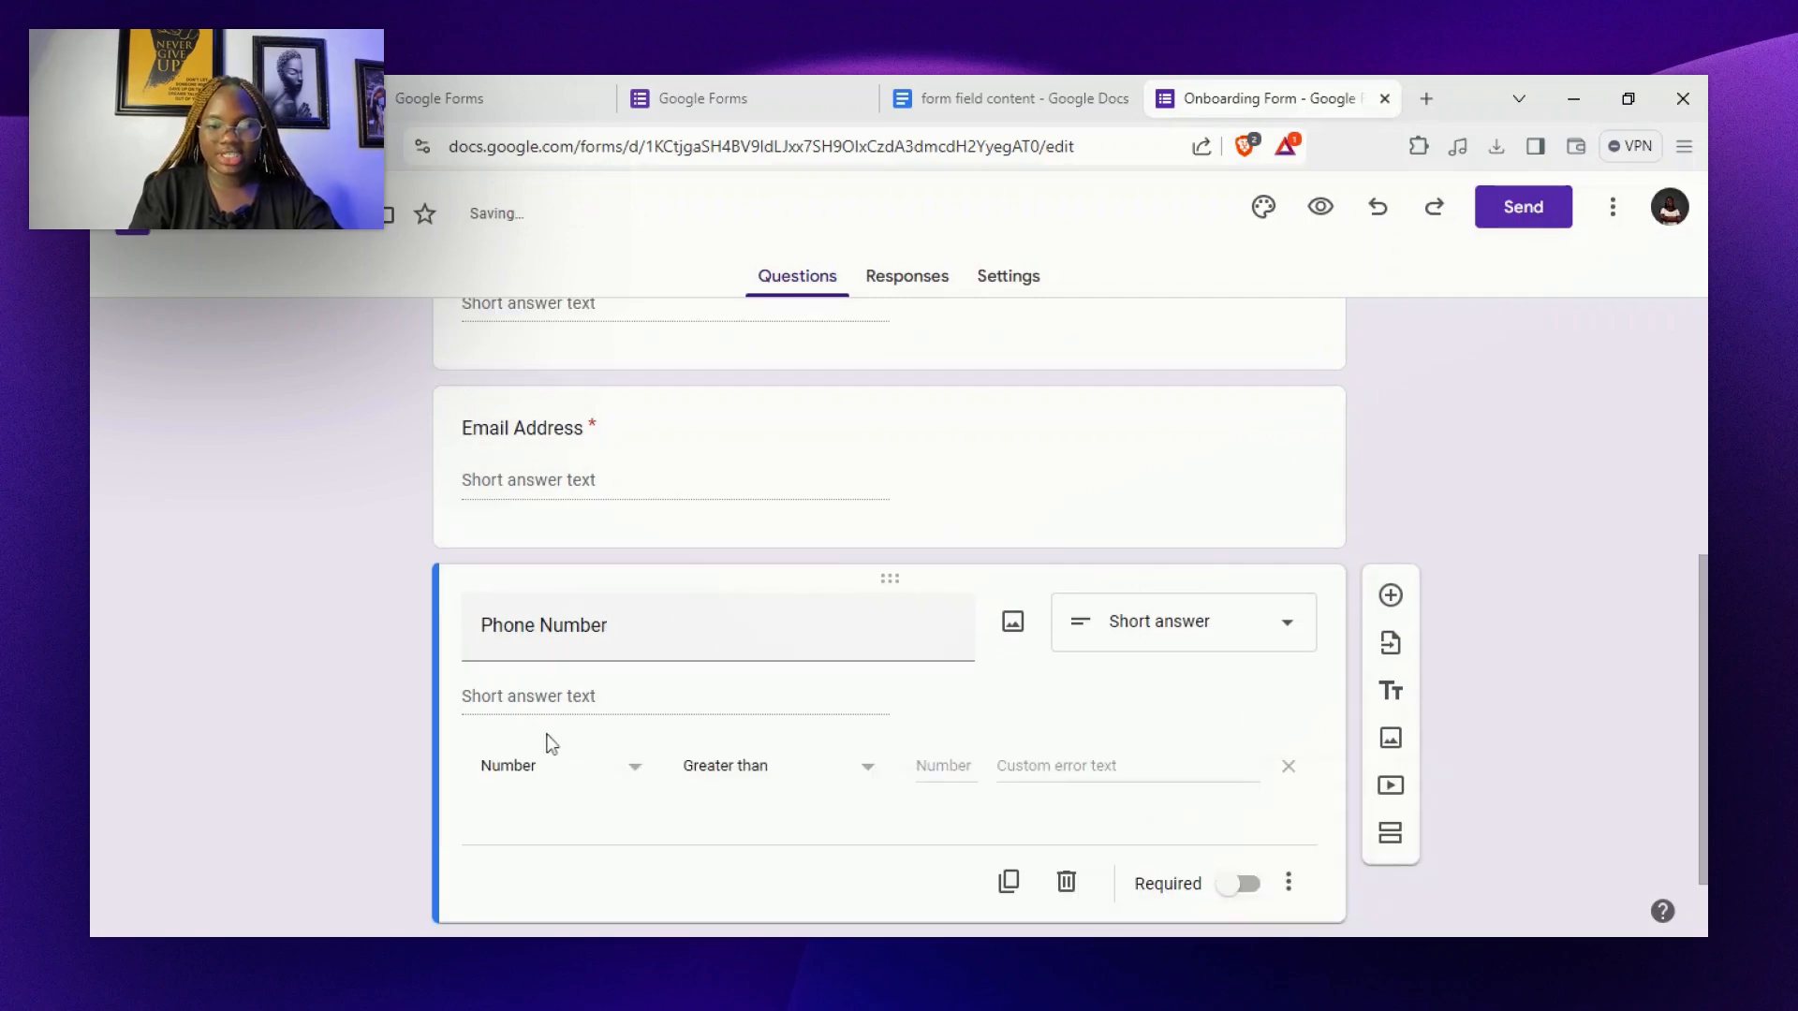
click(575, 777)
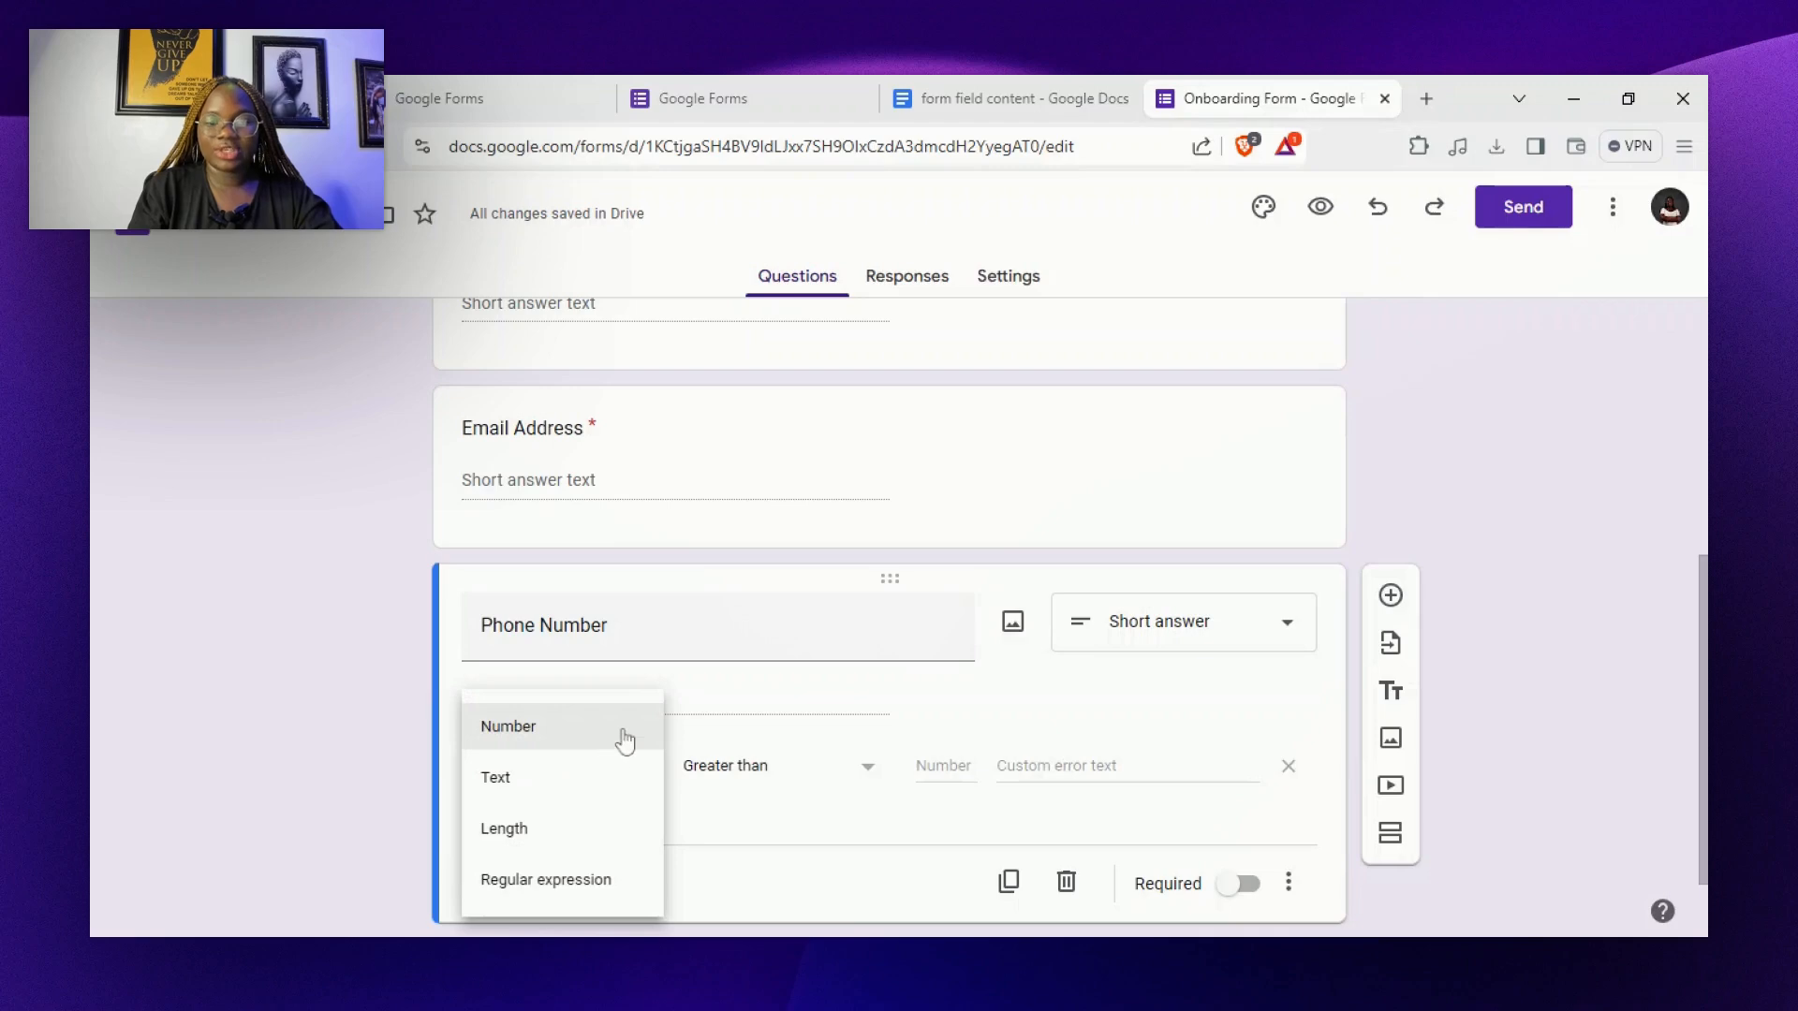
click(743, 823)
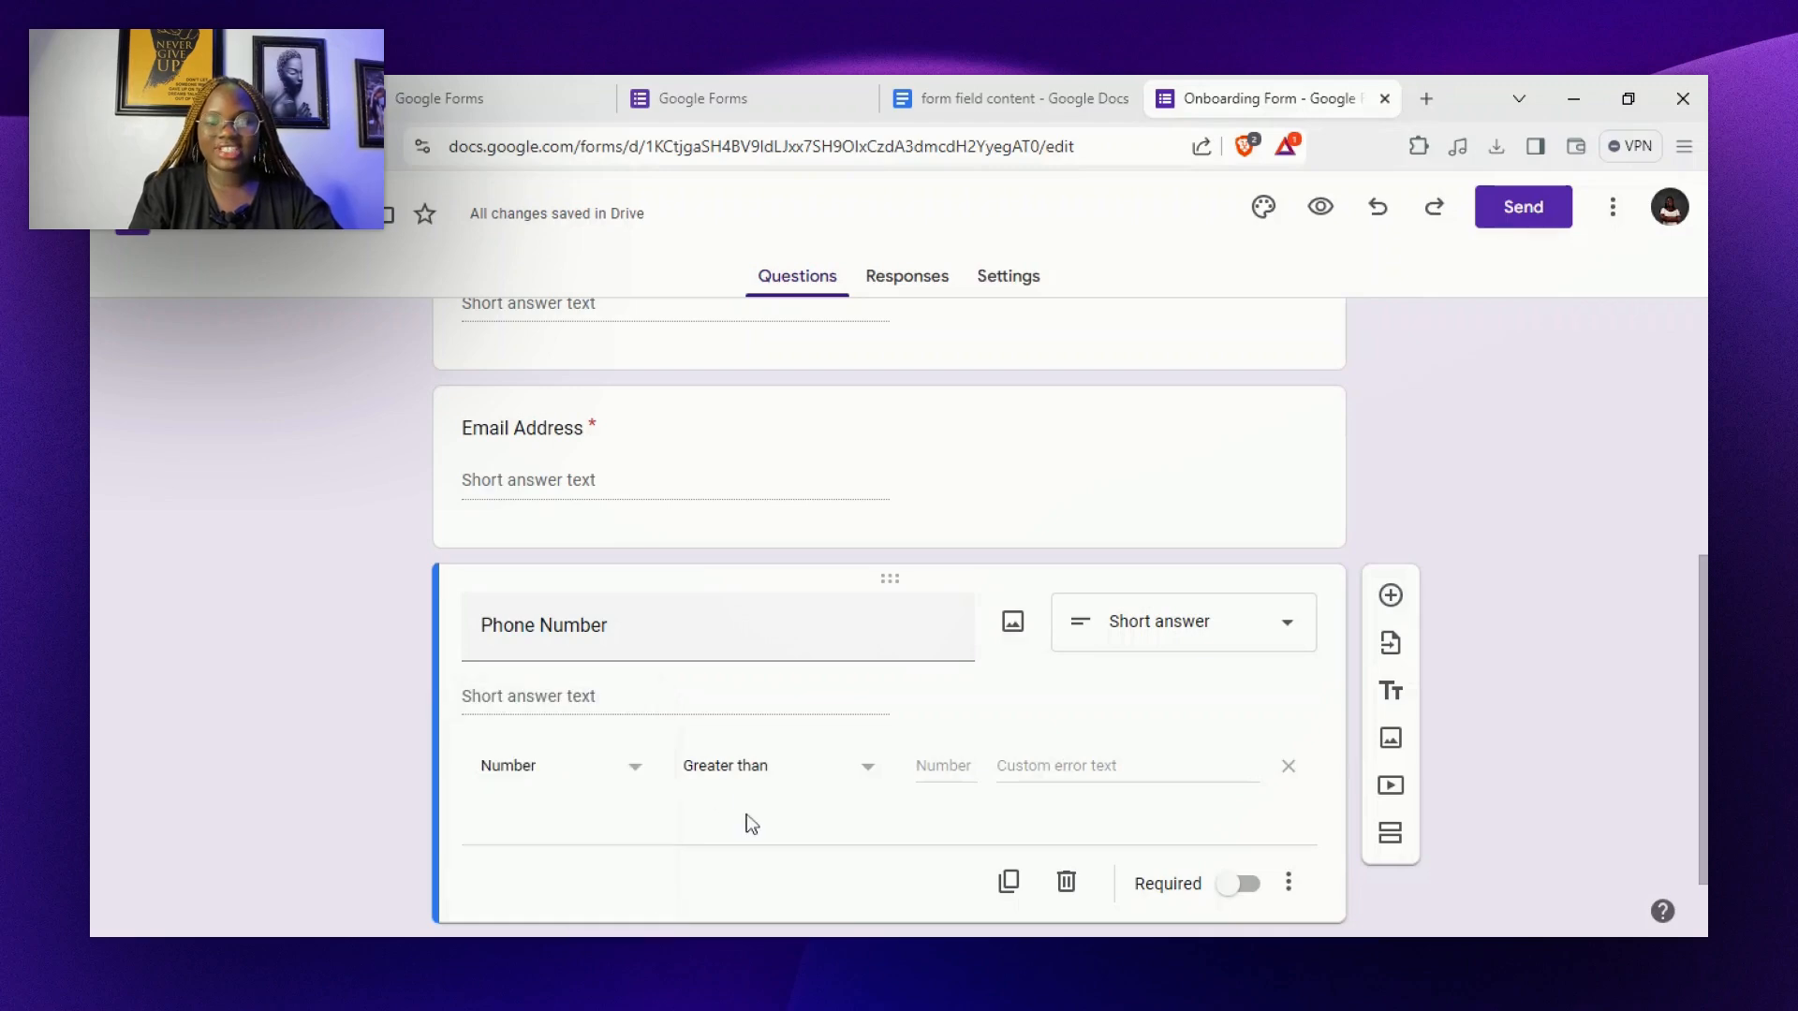
click(831, 787)
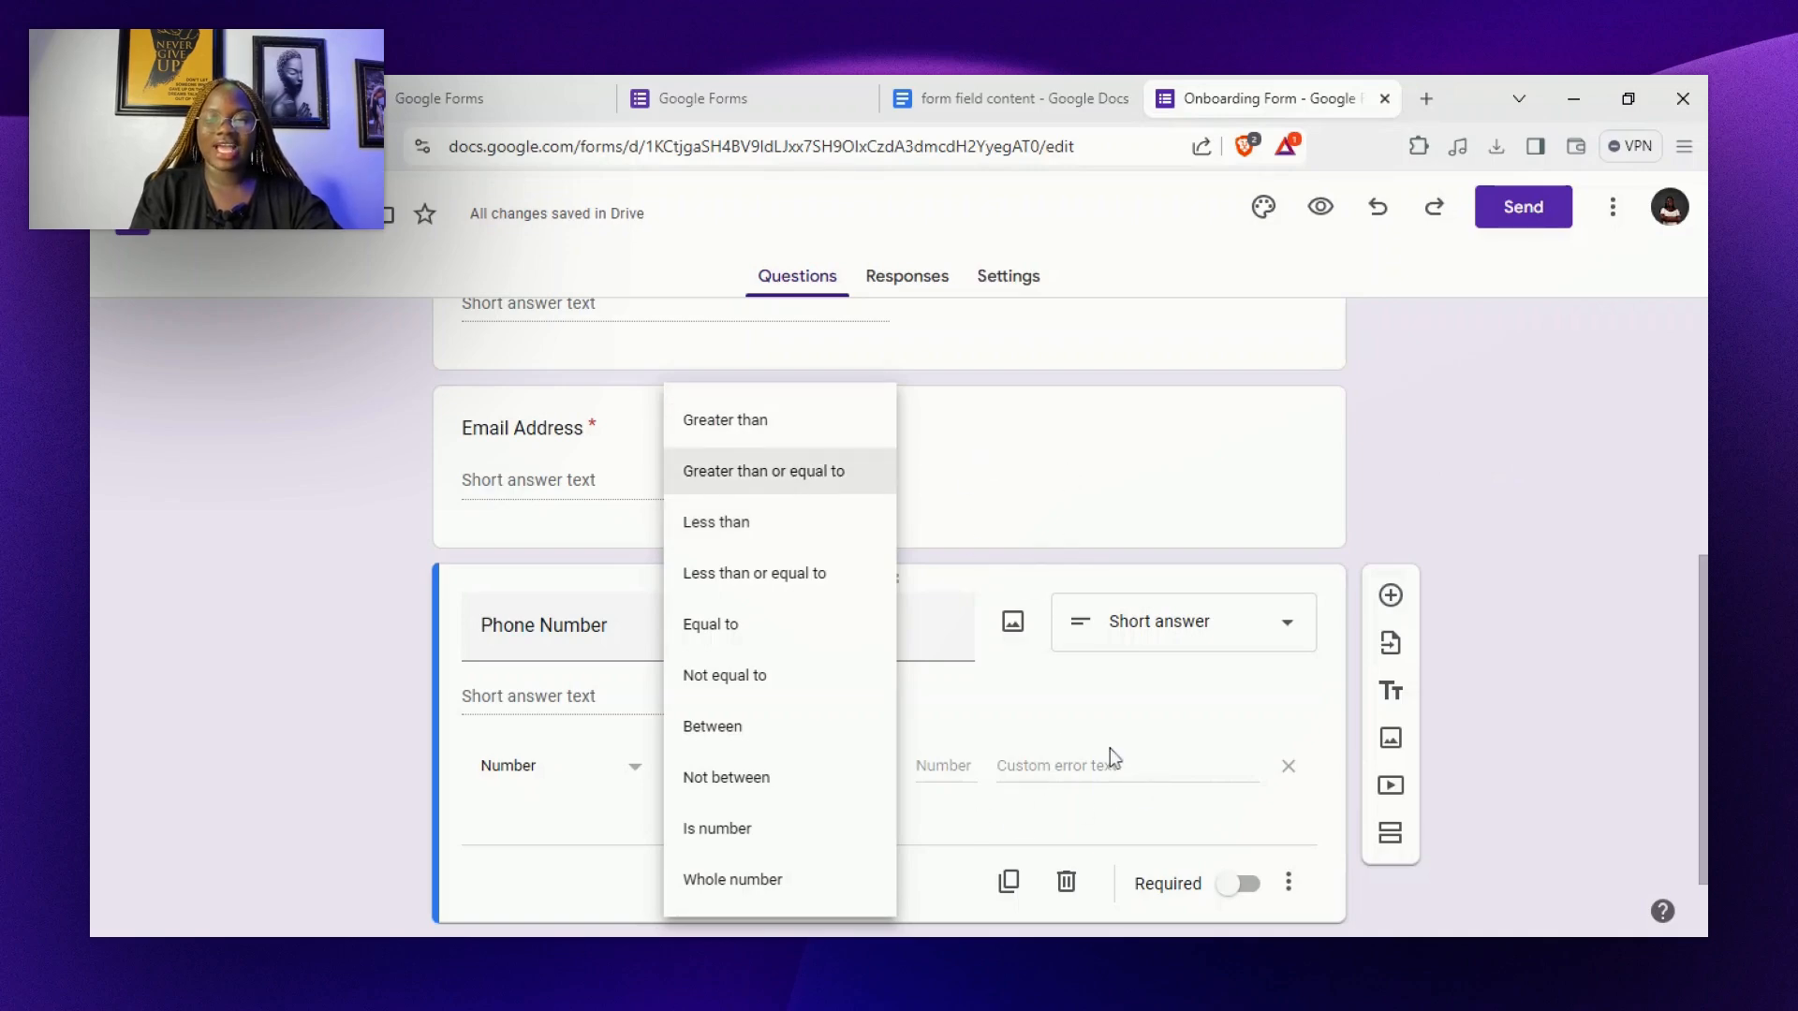
click(948, 704)
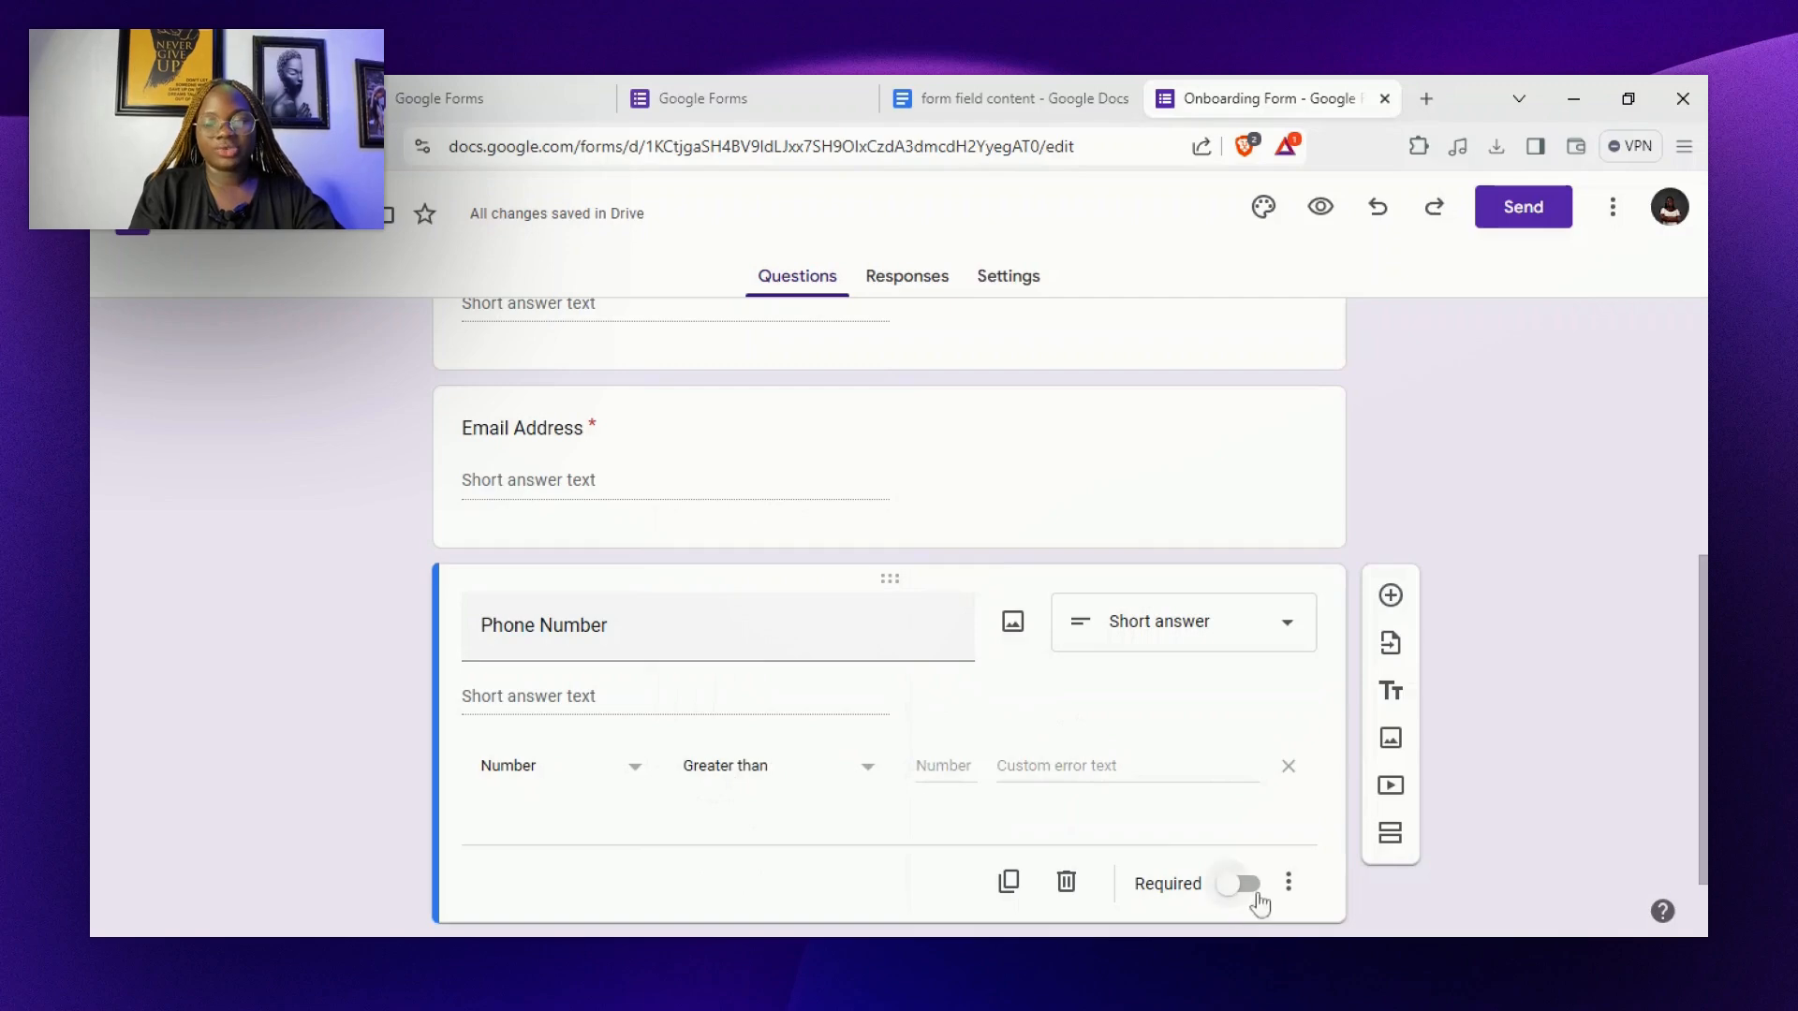
click(1290, 883)
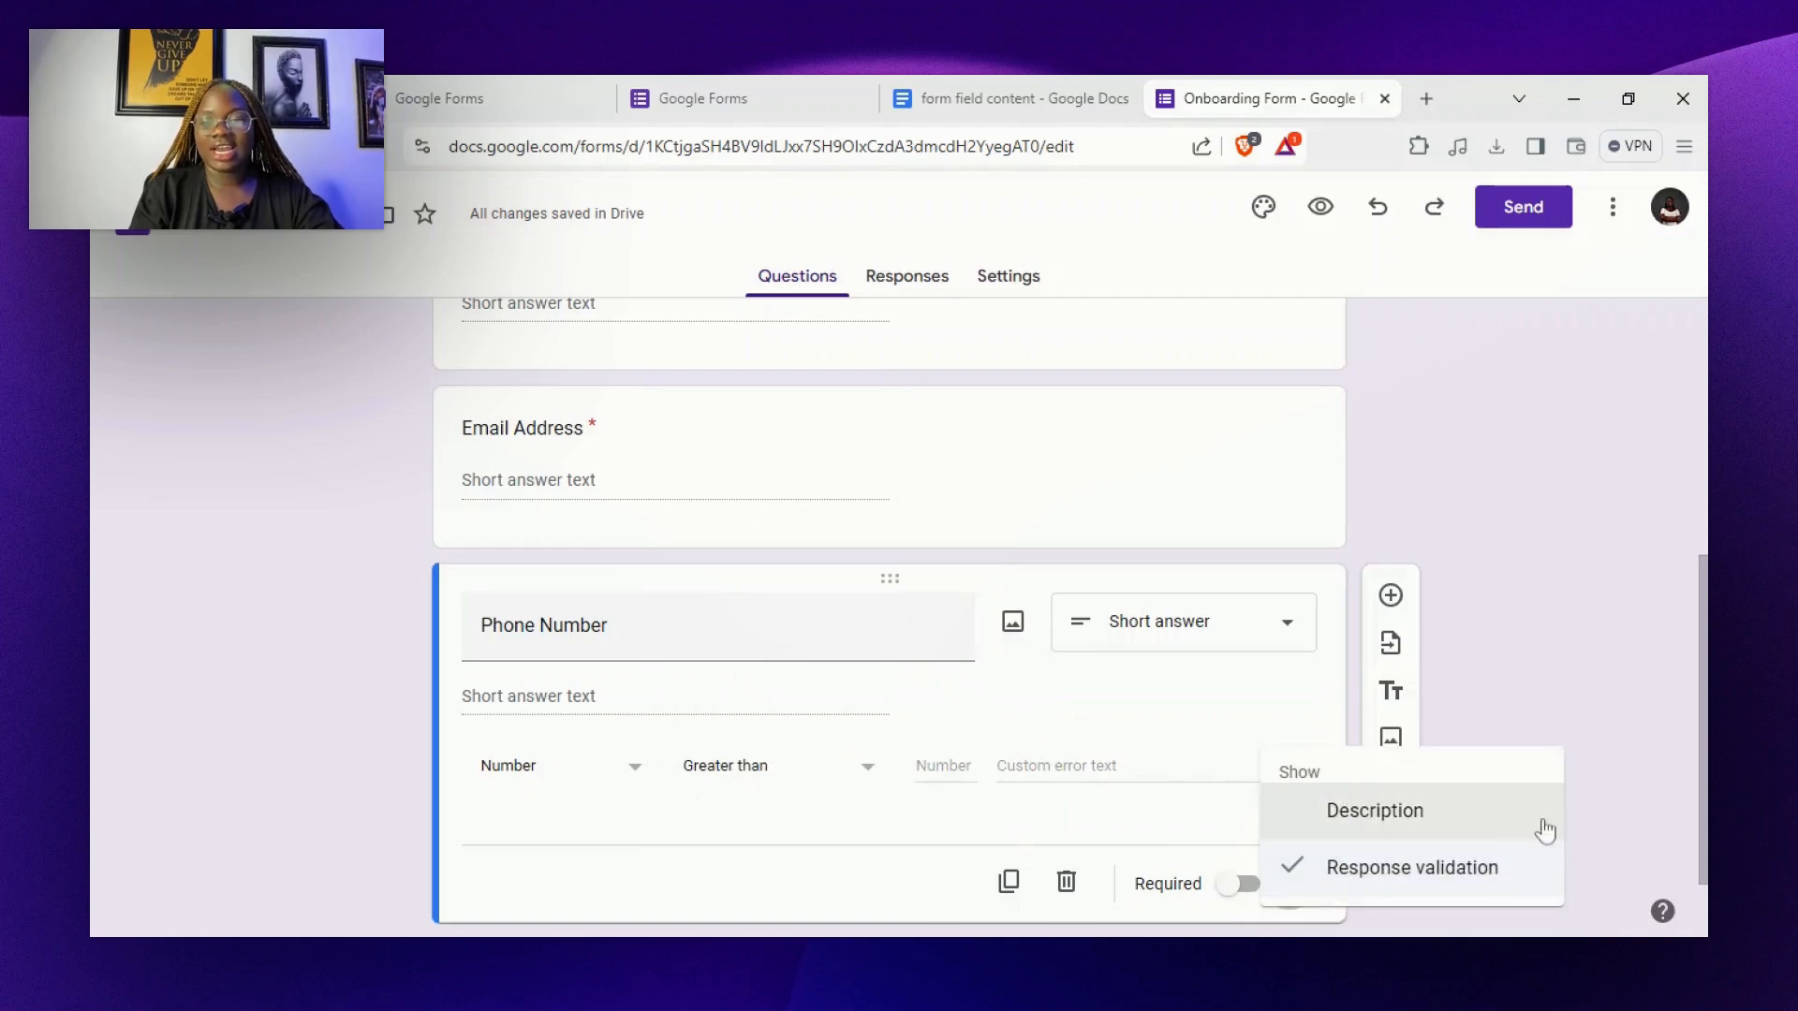
click(1459, 871)
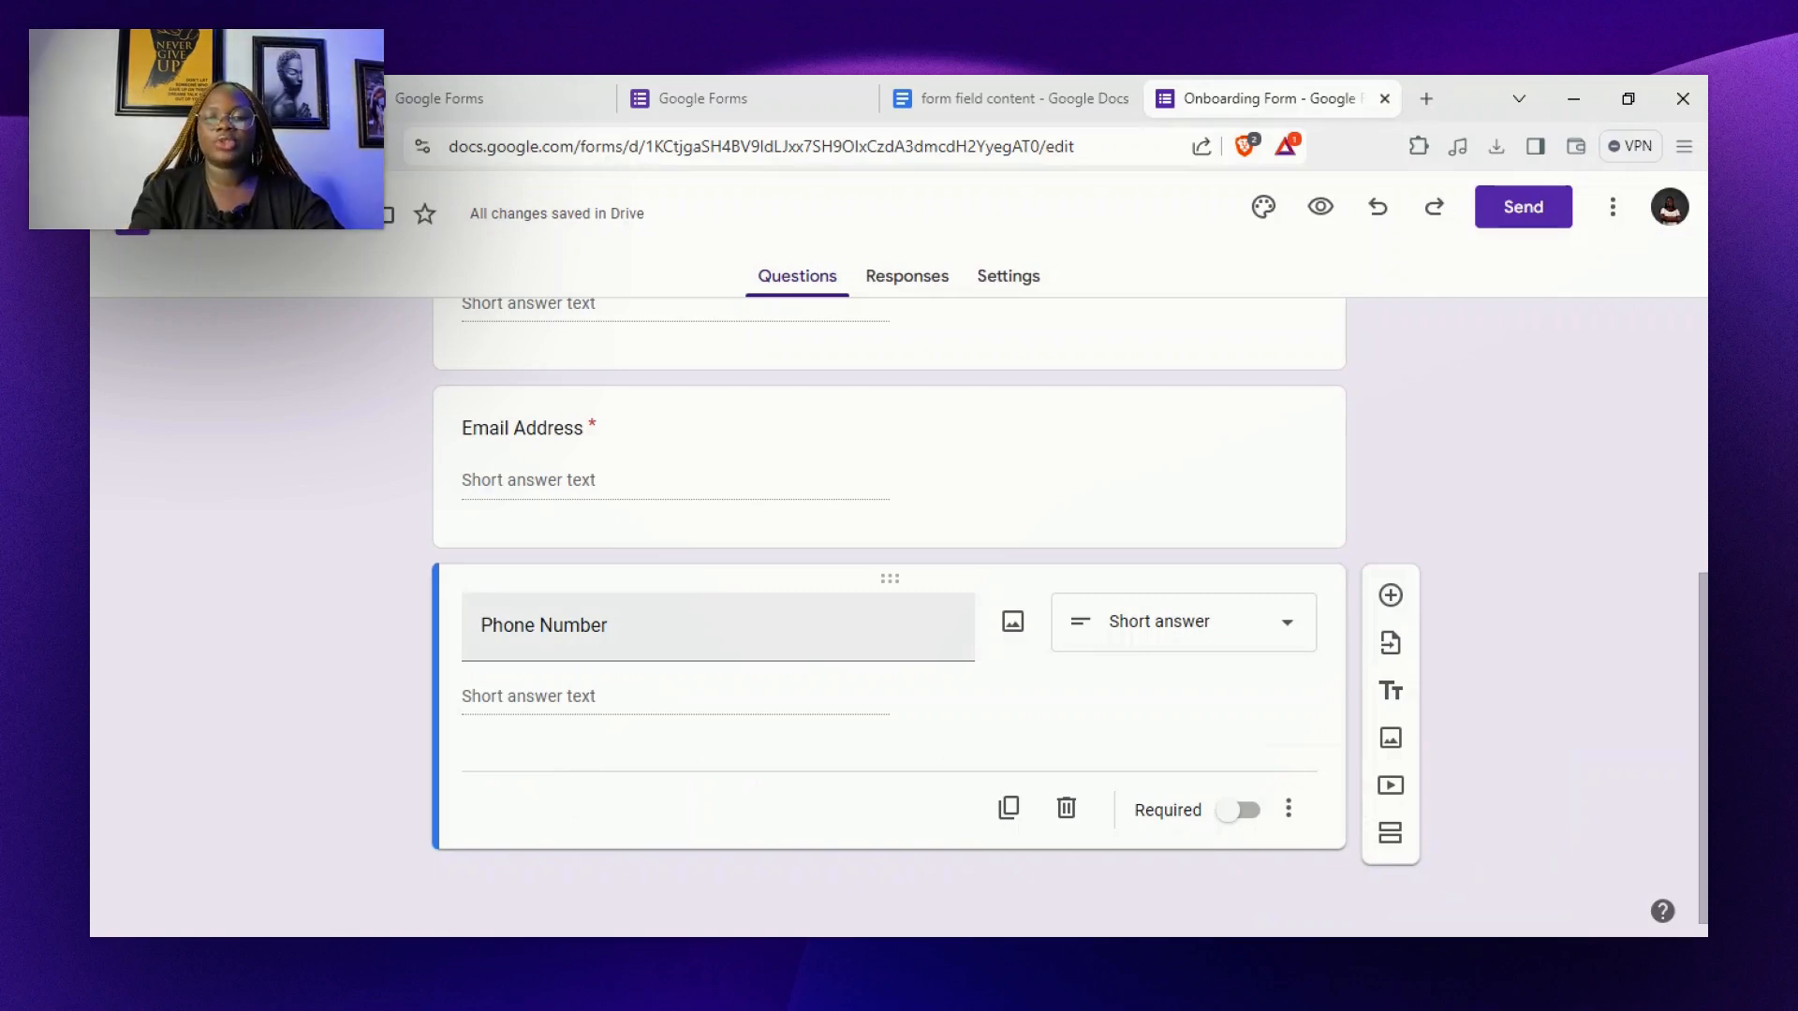
Make Phone Number required and add a required question titled Company Name, copied from the form field content document
click(1251, 810)
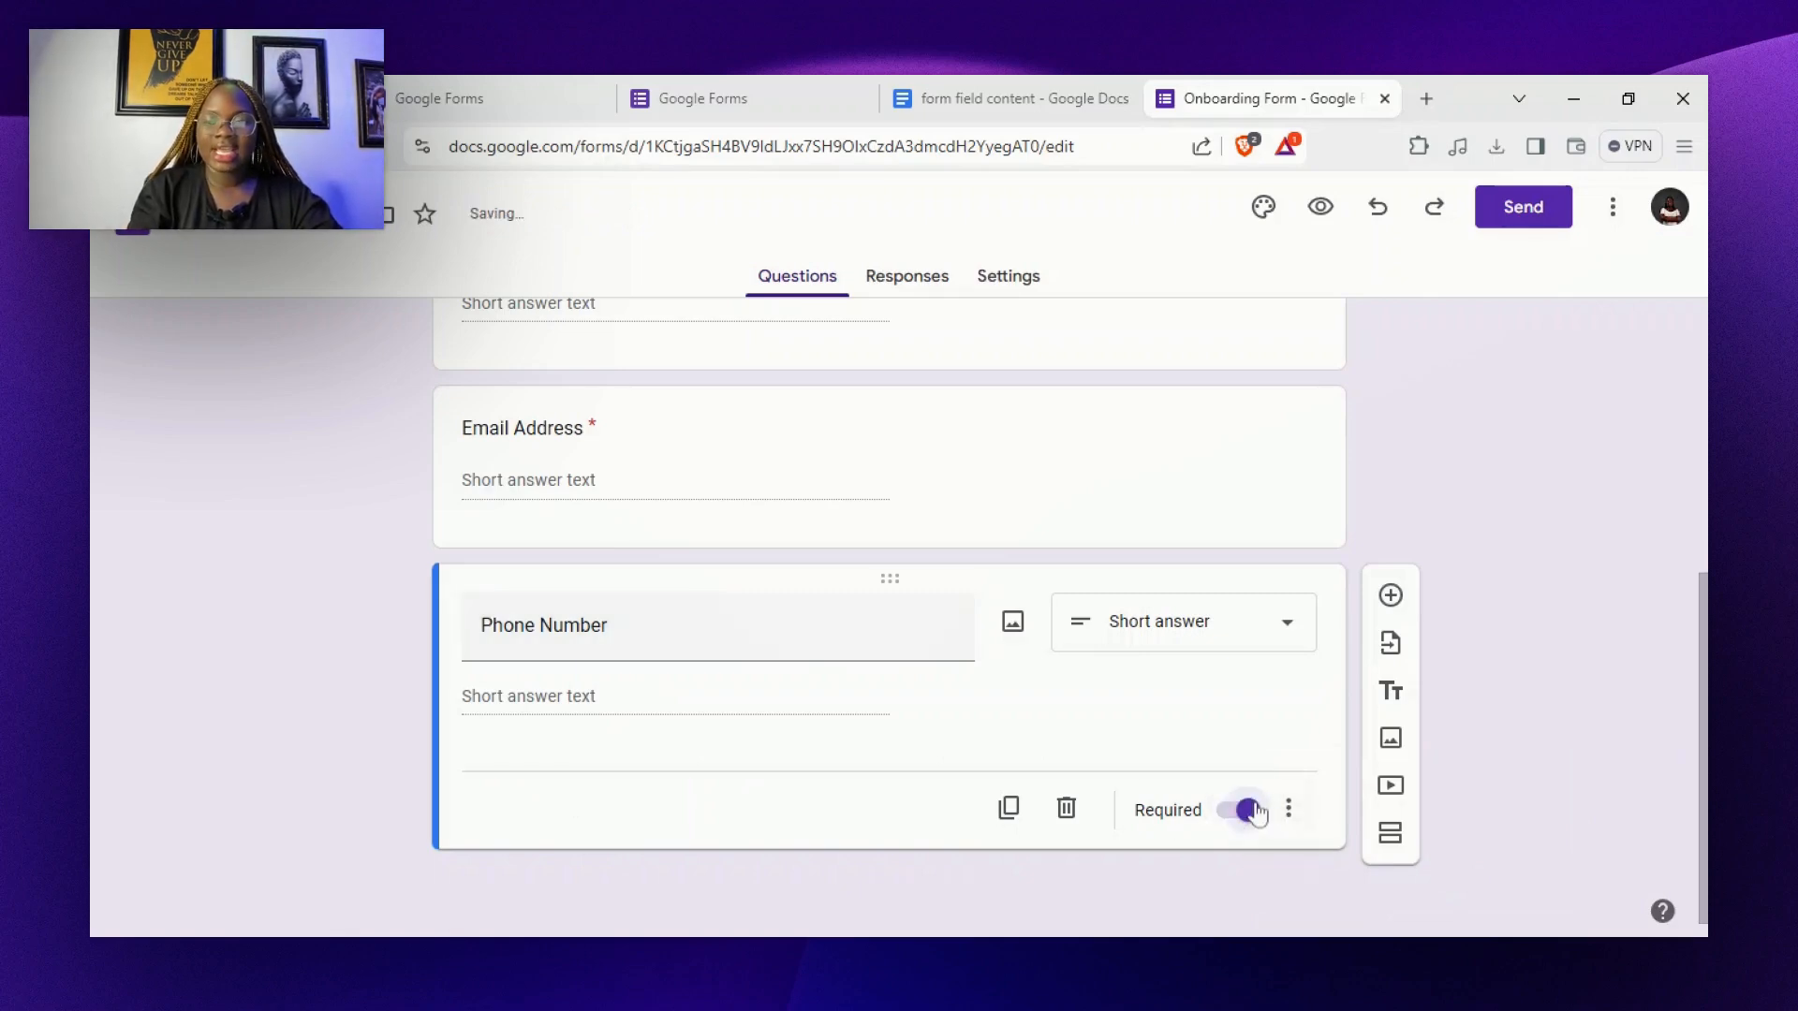
click(1391, 596)
click(957, 94)
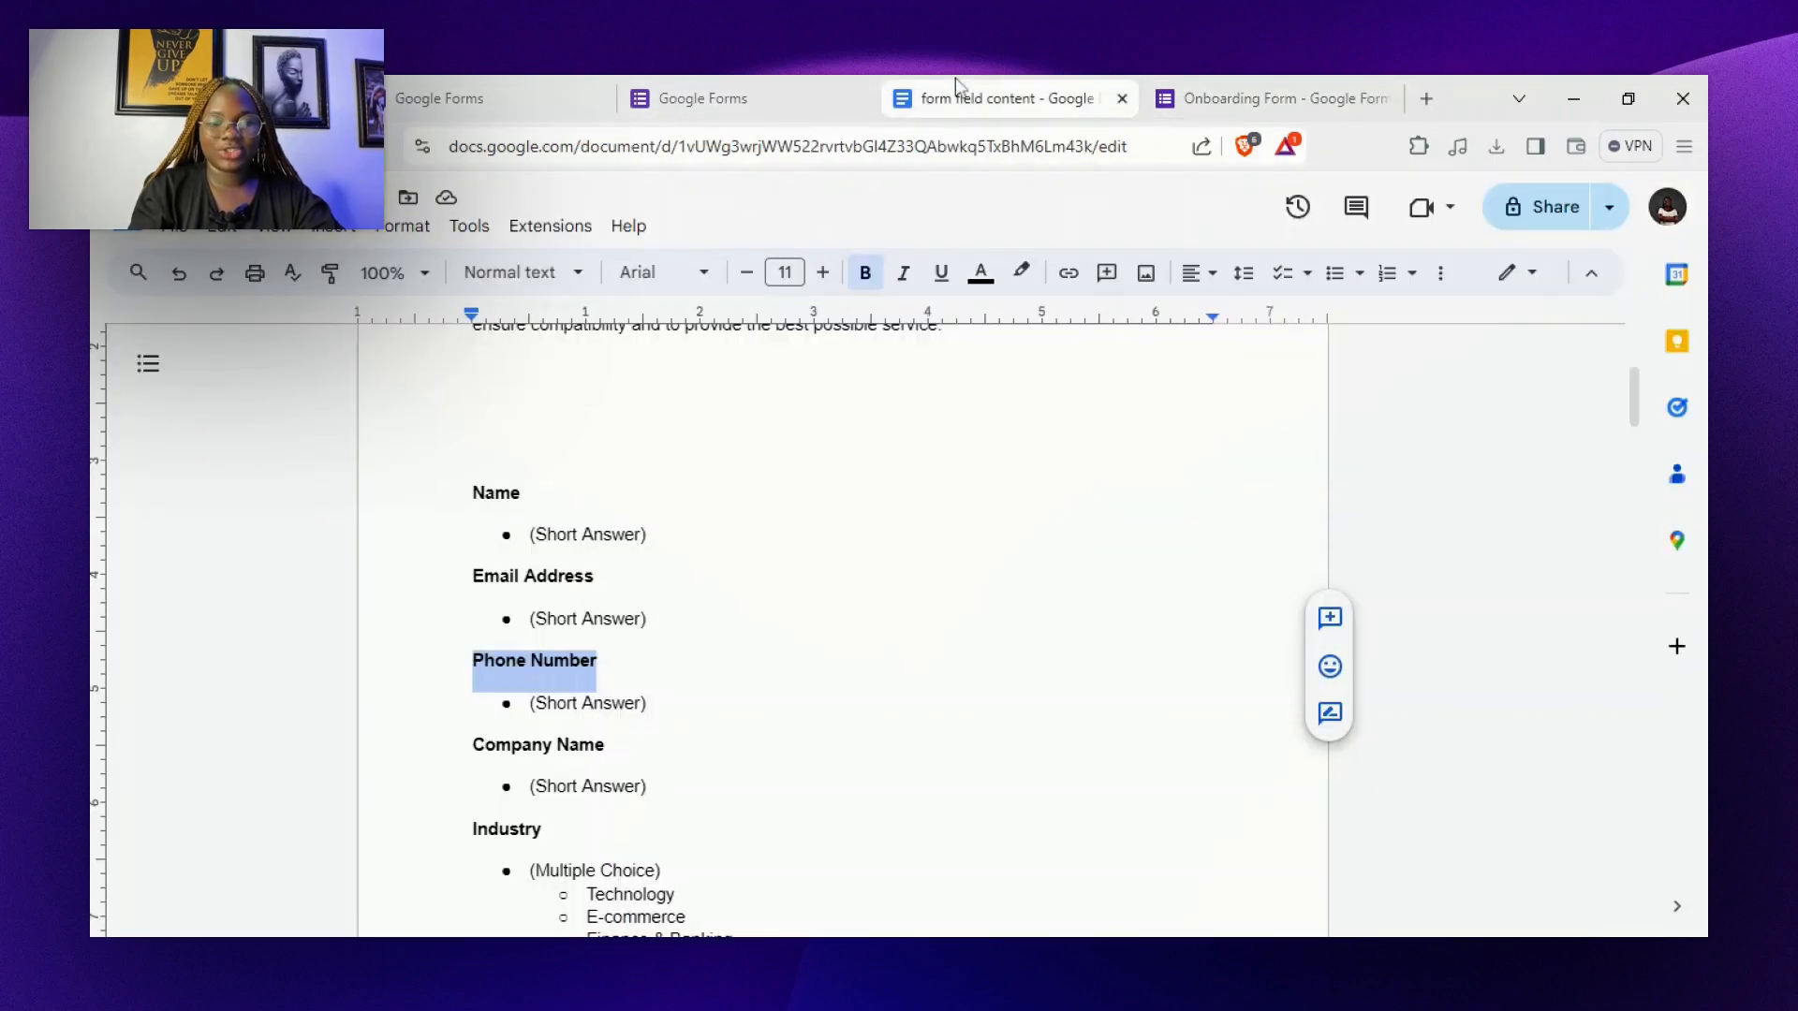
triple_click(532, 744)
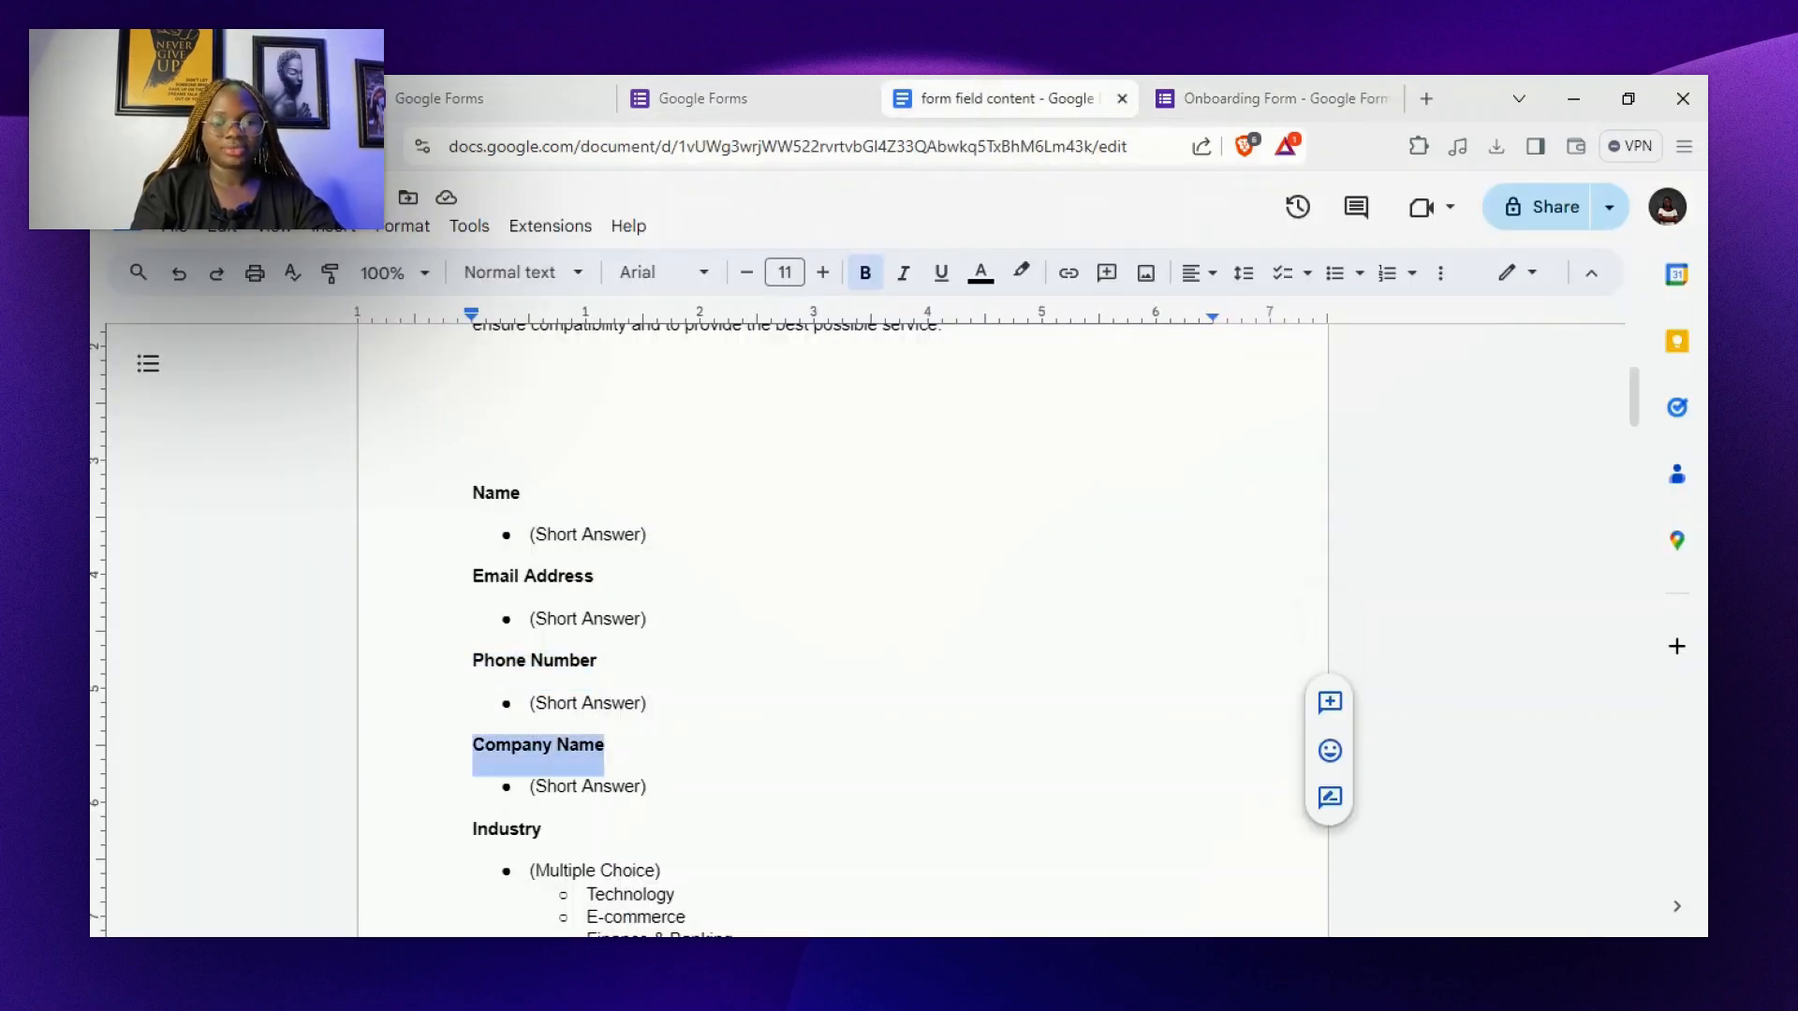
key(ctrl+c)
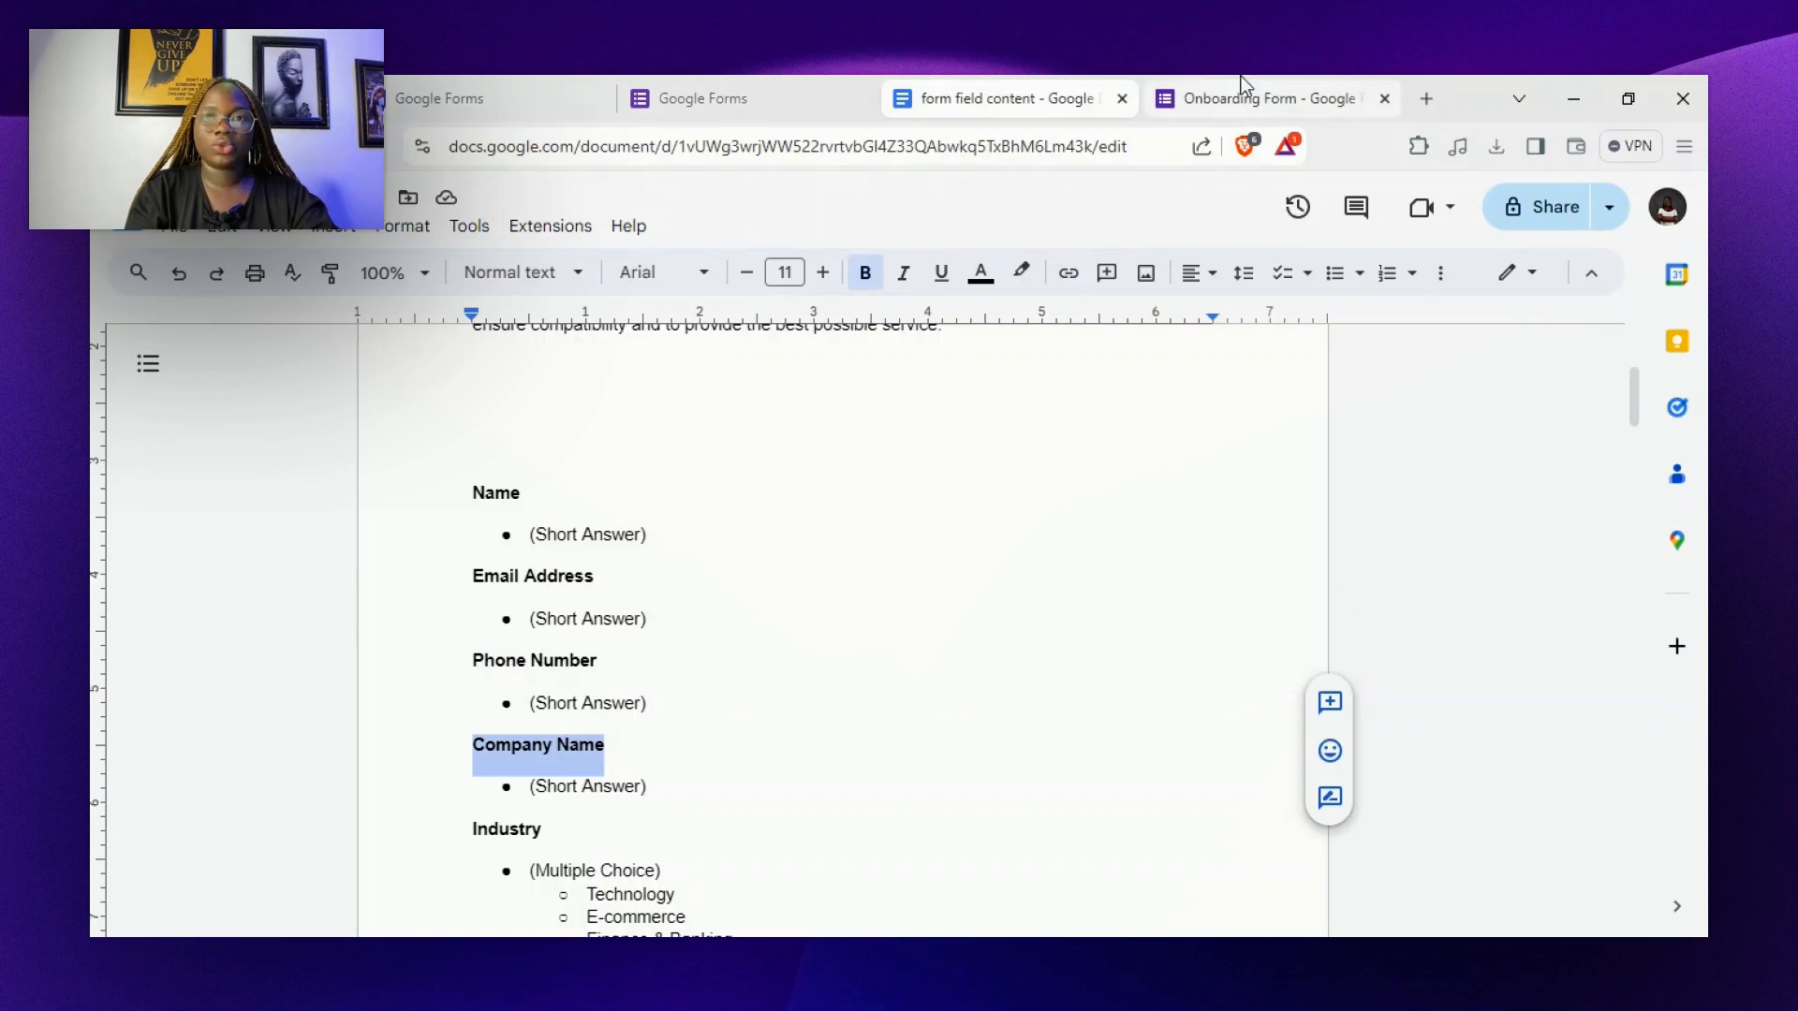
click(1255, 78)
key(ctrl+v)
click(1246, 811)
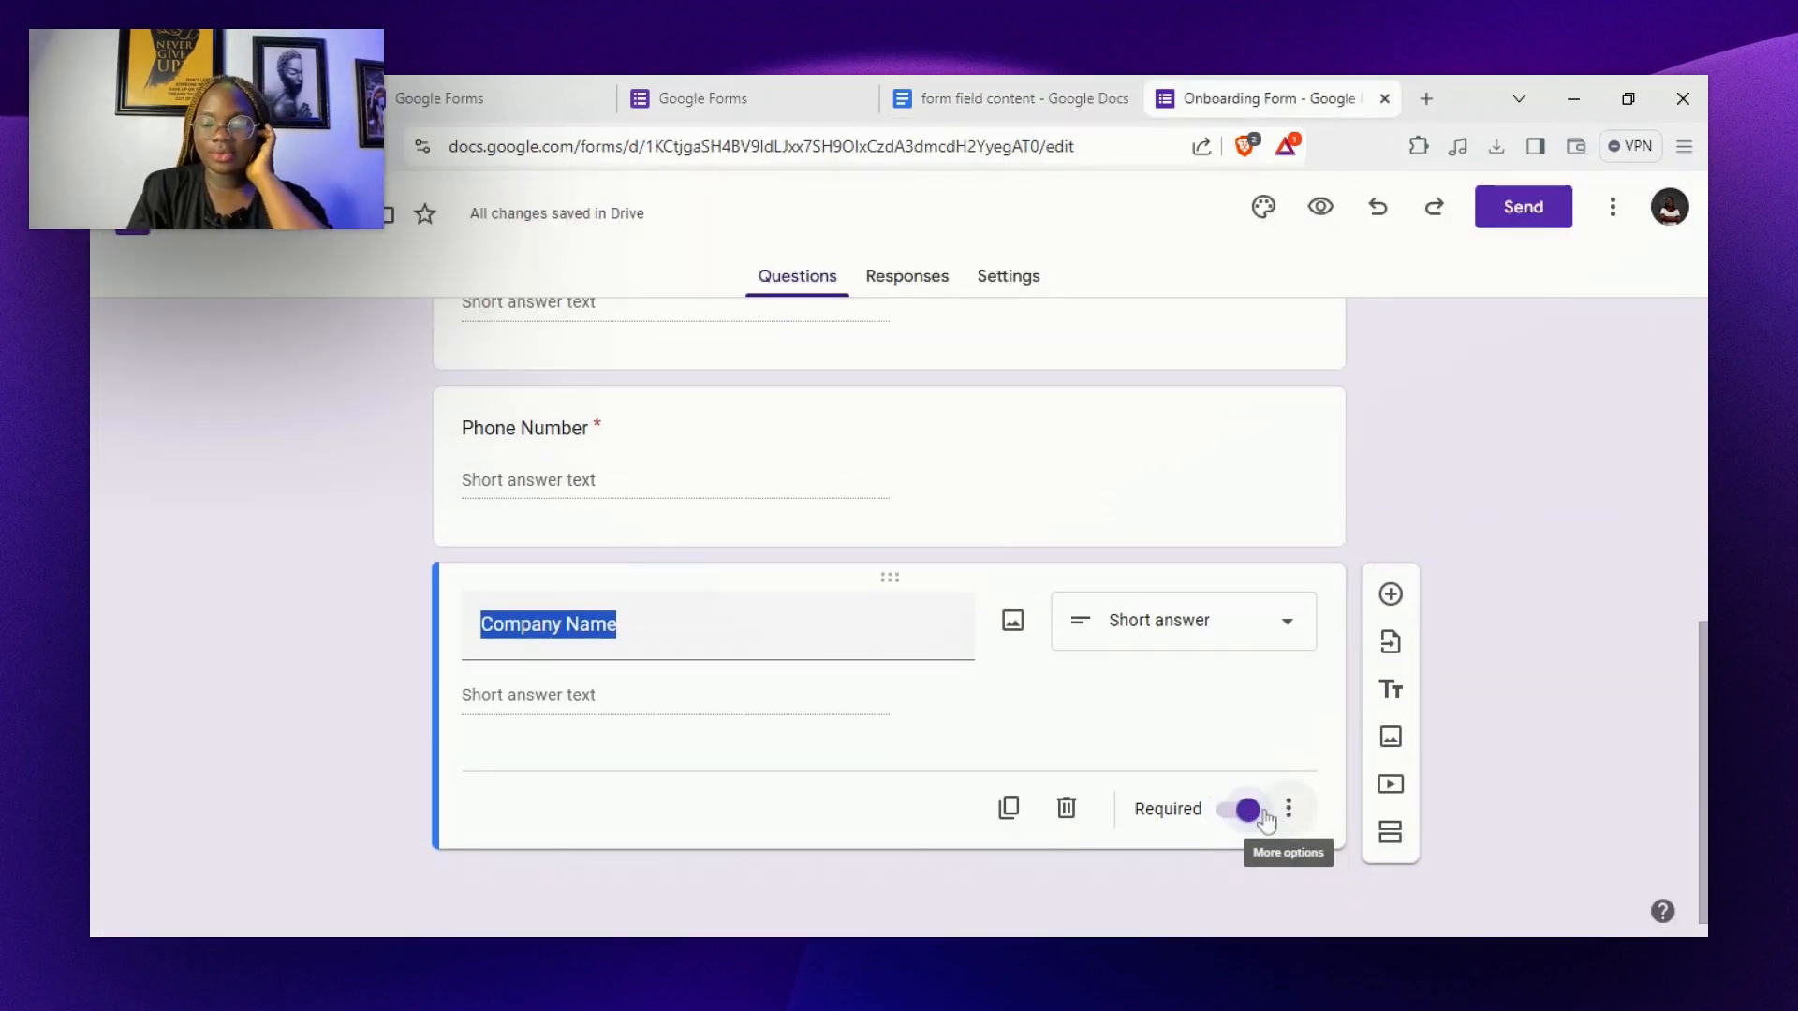
Add a blank question below Company Name and check the form field content document for the next field
click(1391, 595)
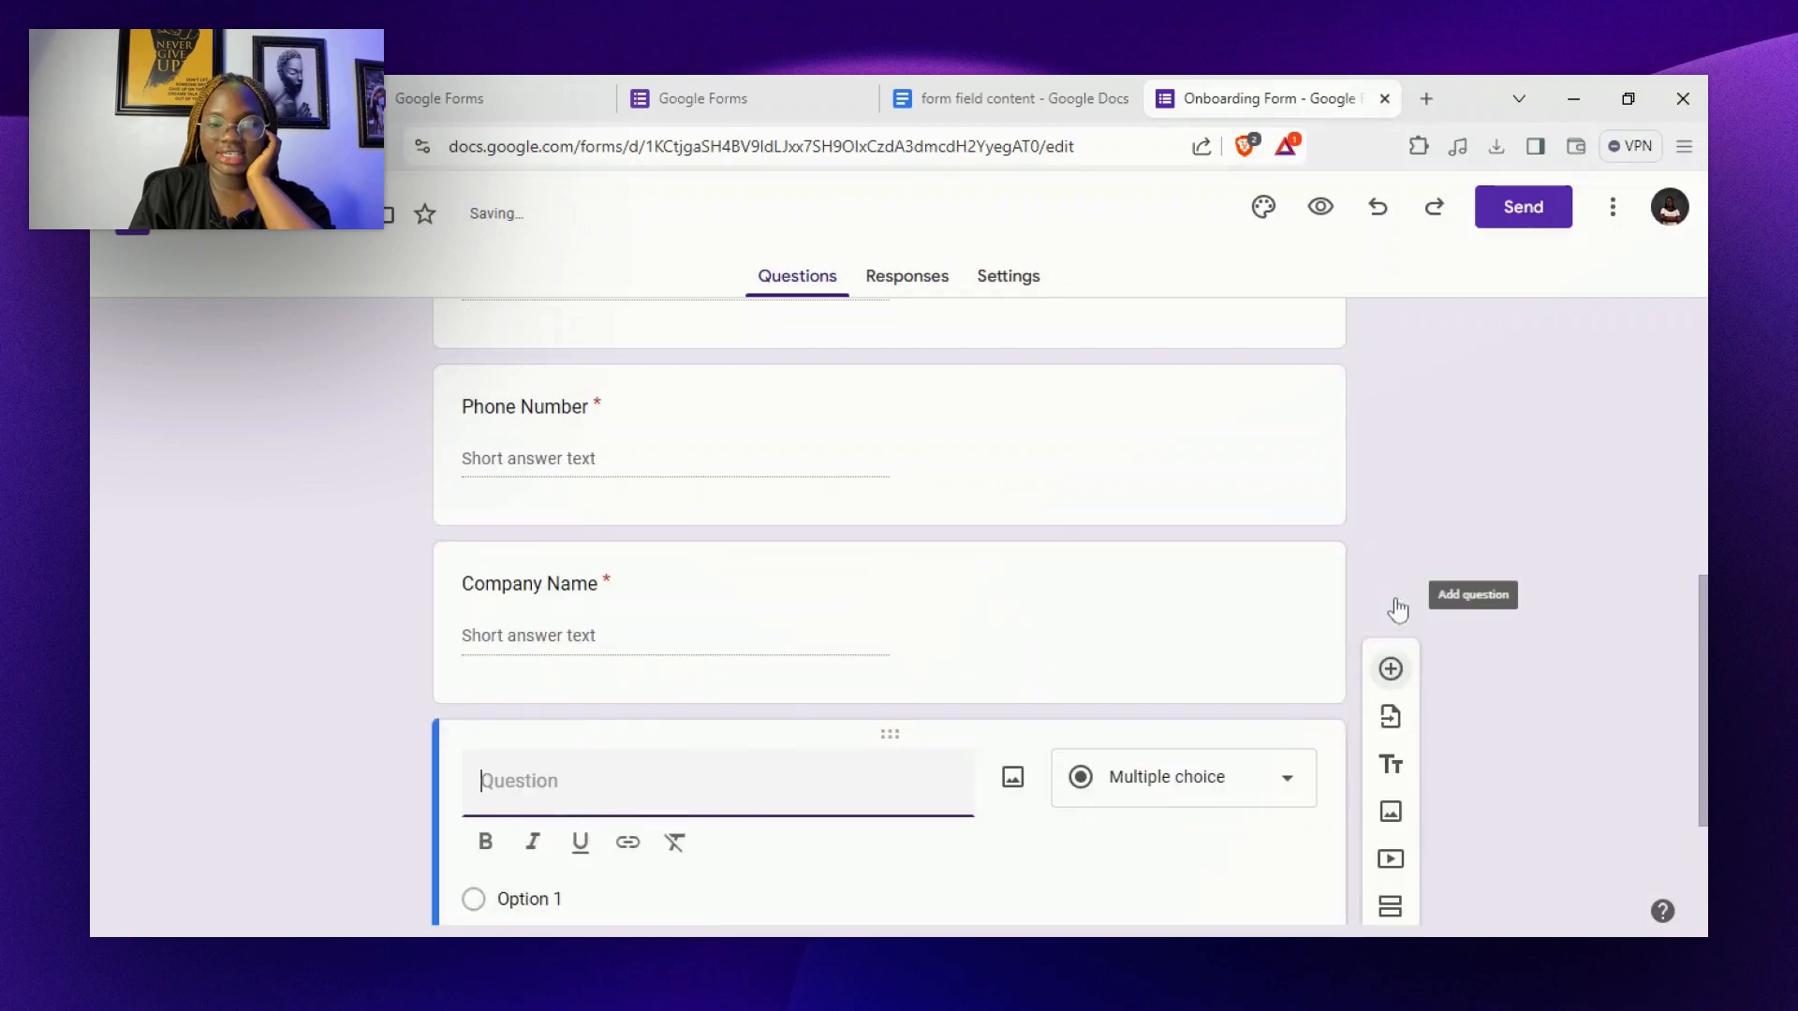
click(918, 82)
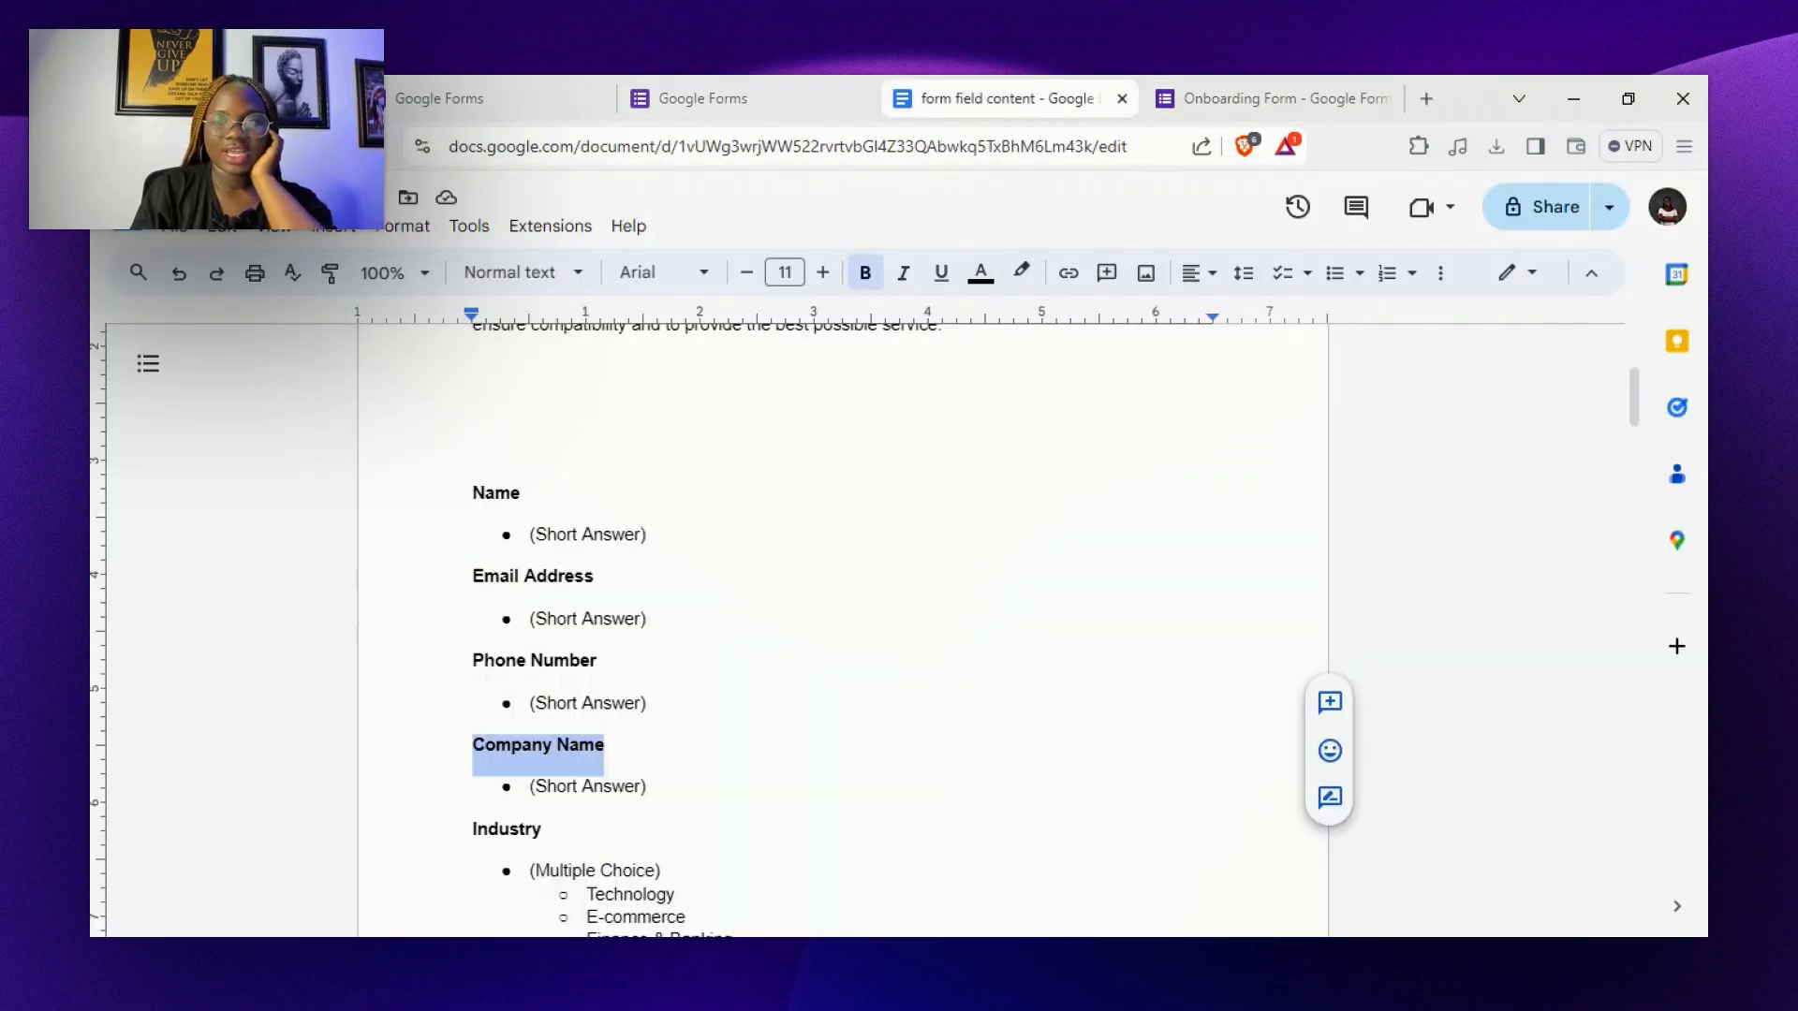
click(1238, 98)
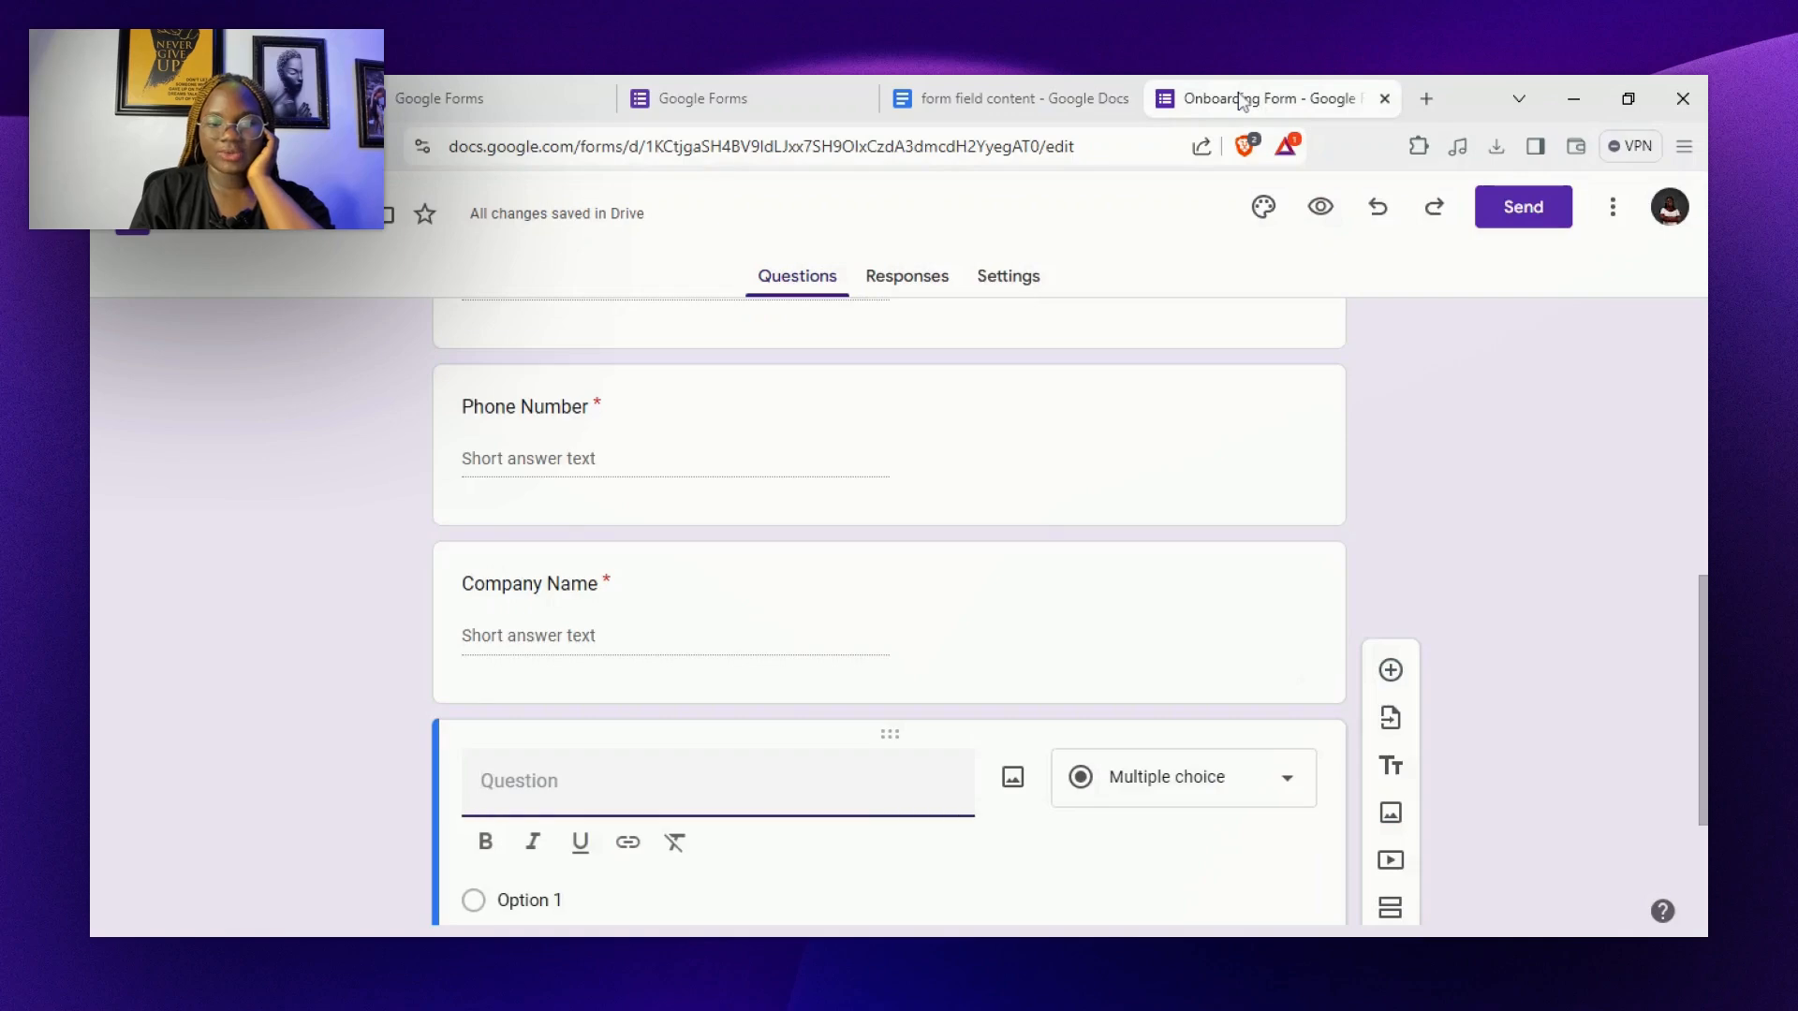
Duplicate the Company Name question and retitle the copy Website URL
click(1001, 593)
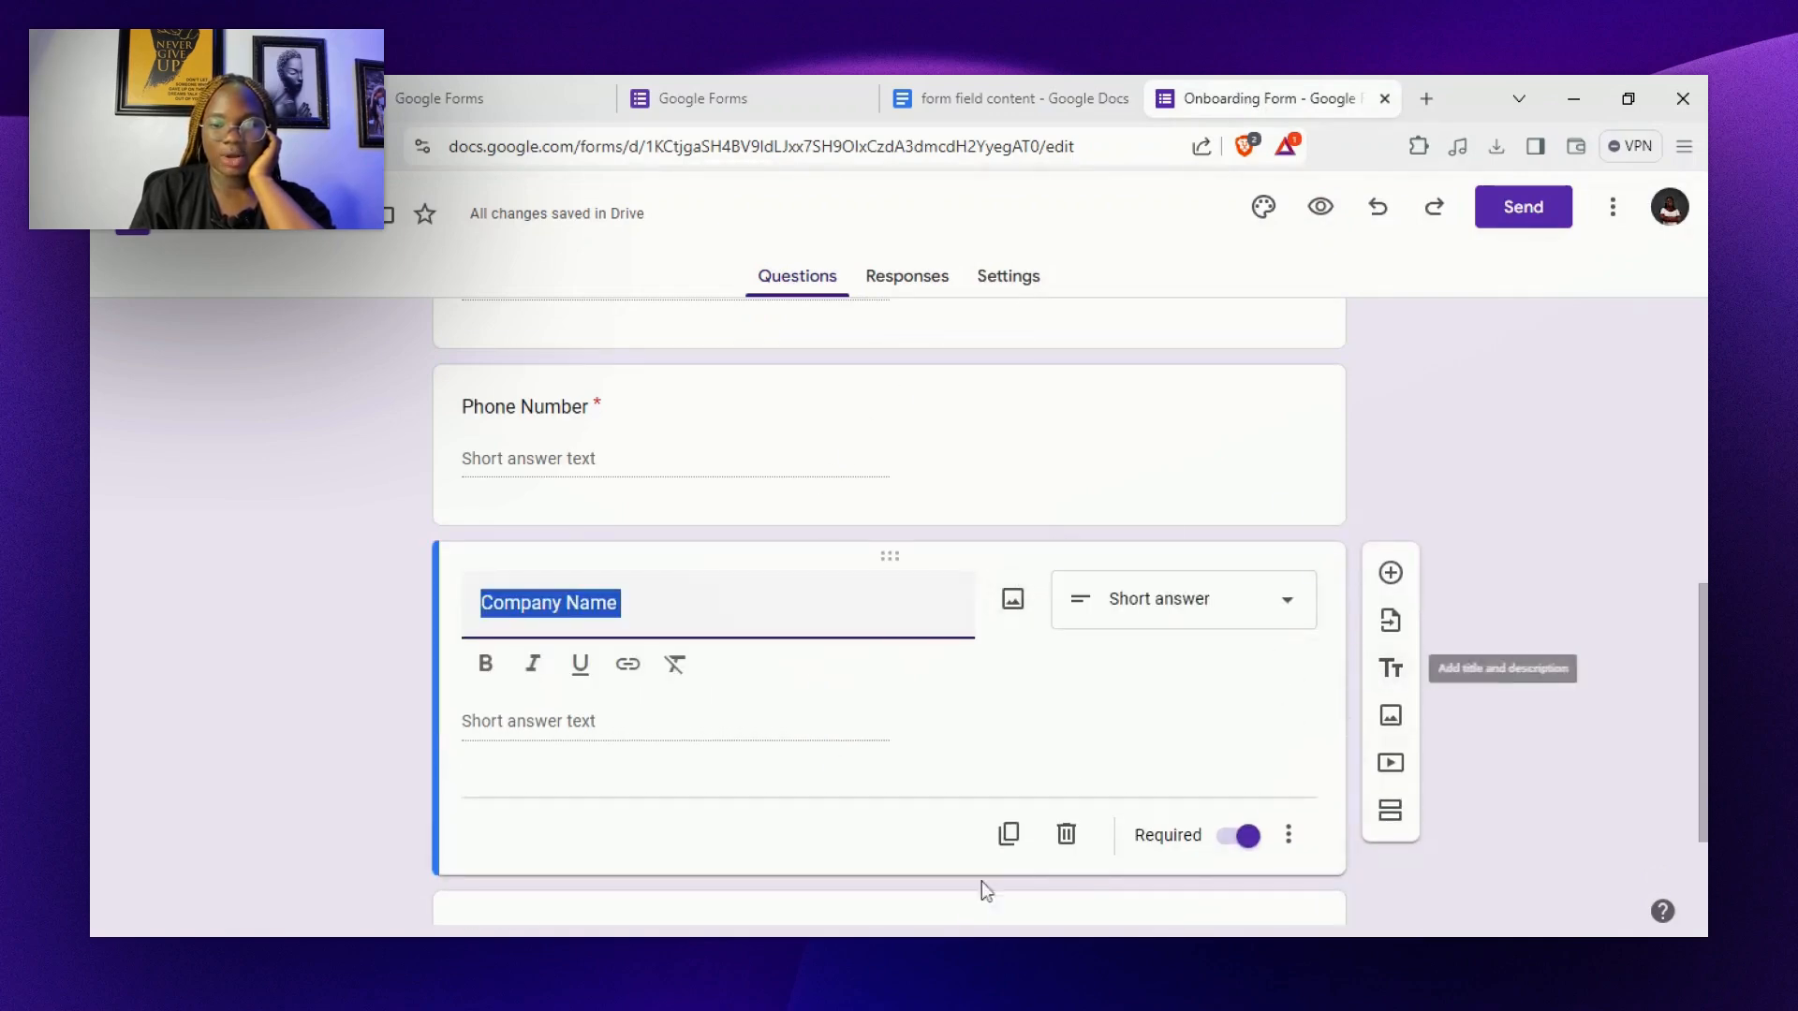
click(1010, 835)
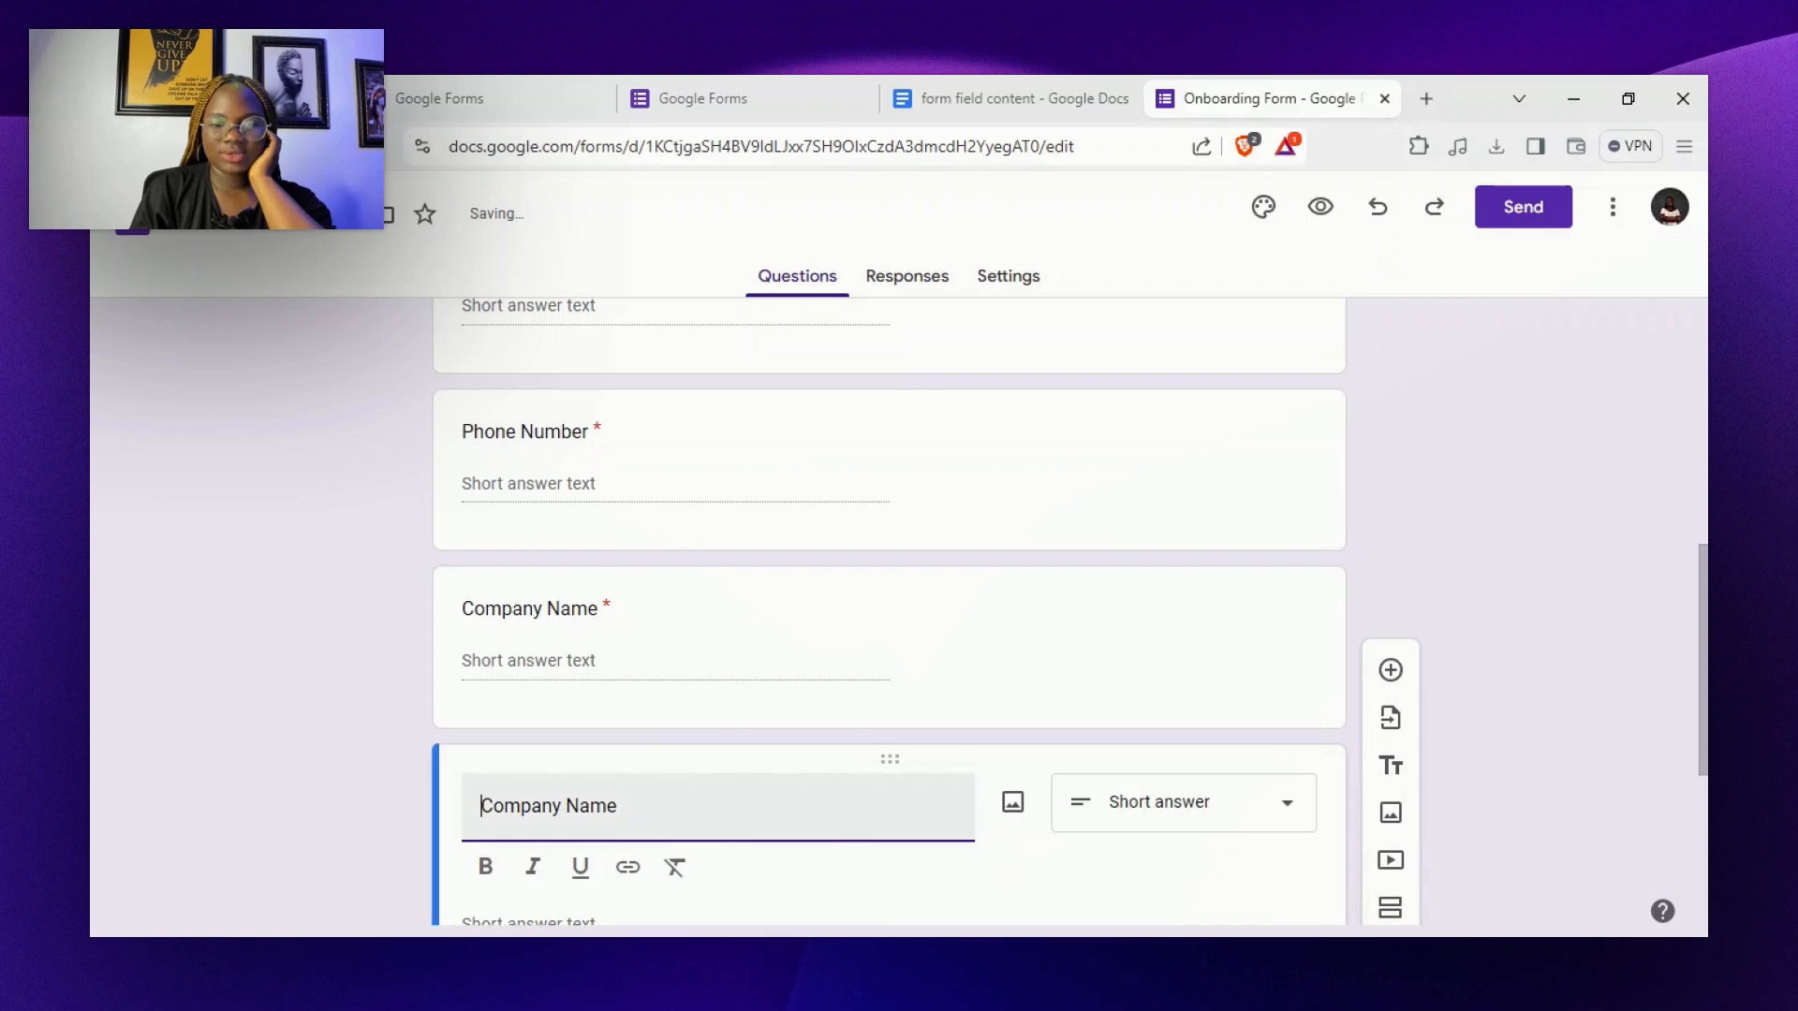
double_click(607, 806)
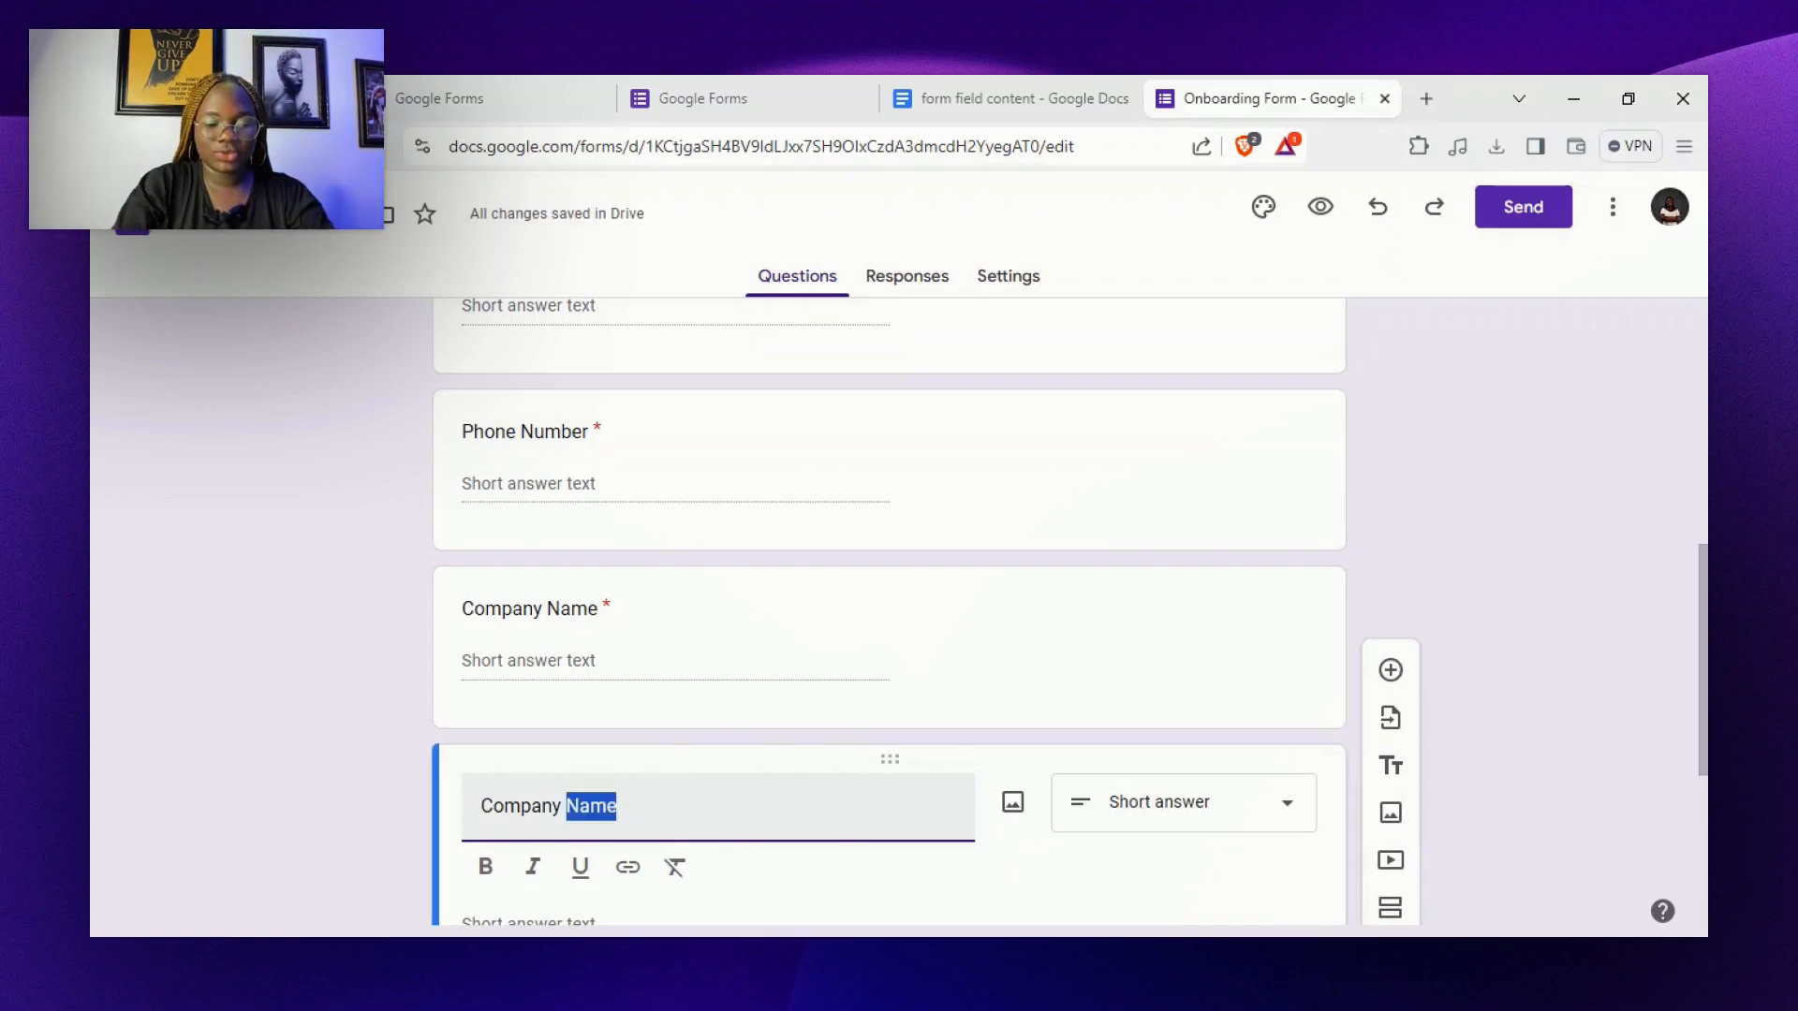
text(URL)
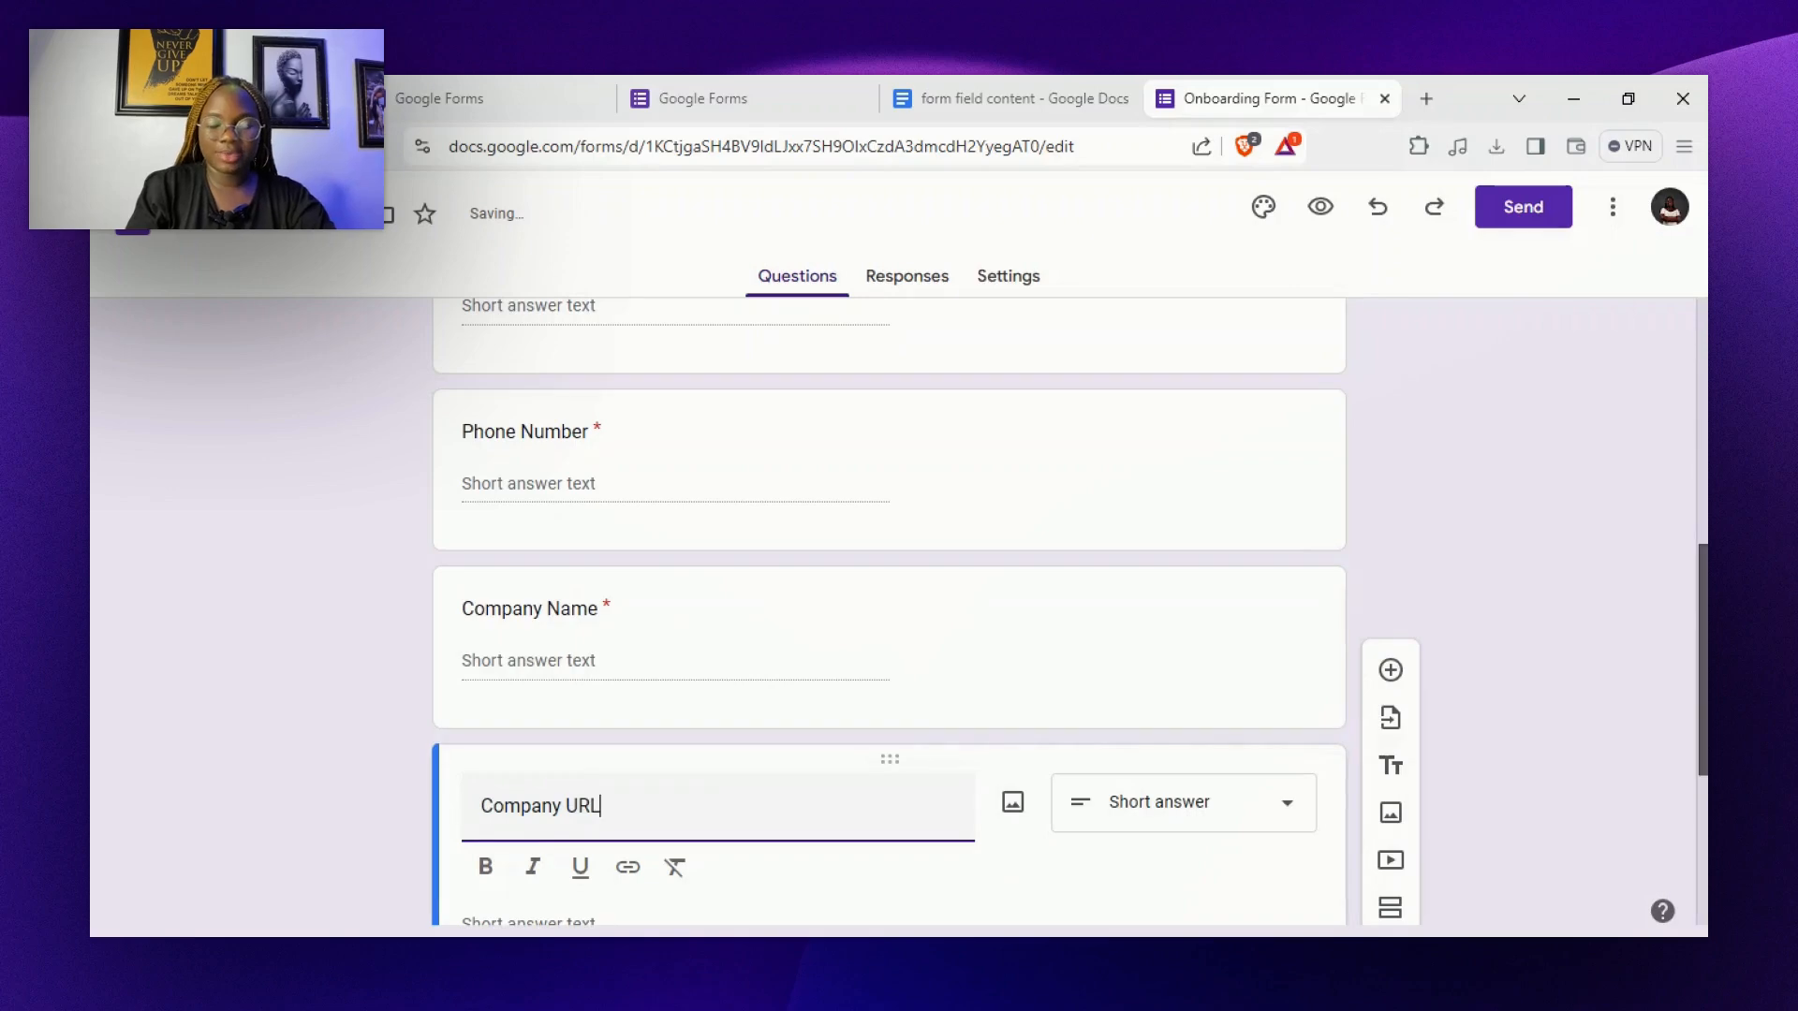
scroll(1593, 702, down, 3)
scroll(1565, 786, down, 1)
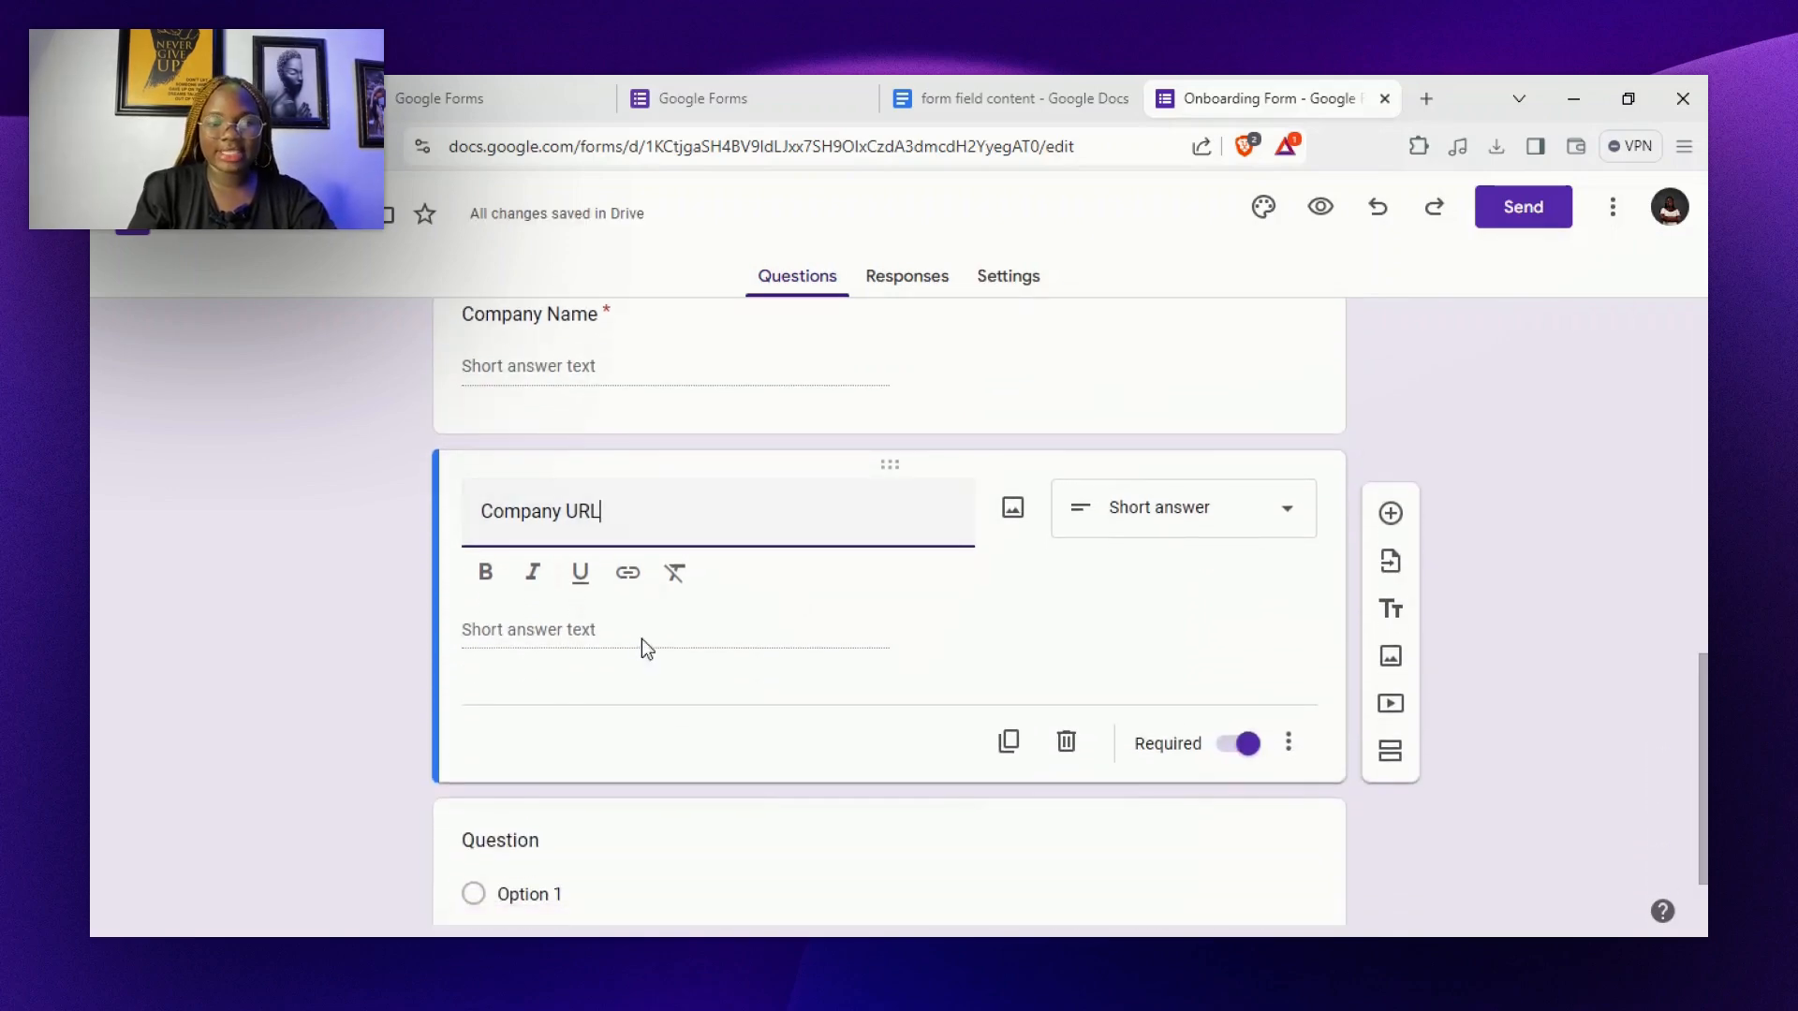
double_click(521, 511)
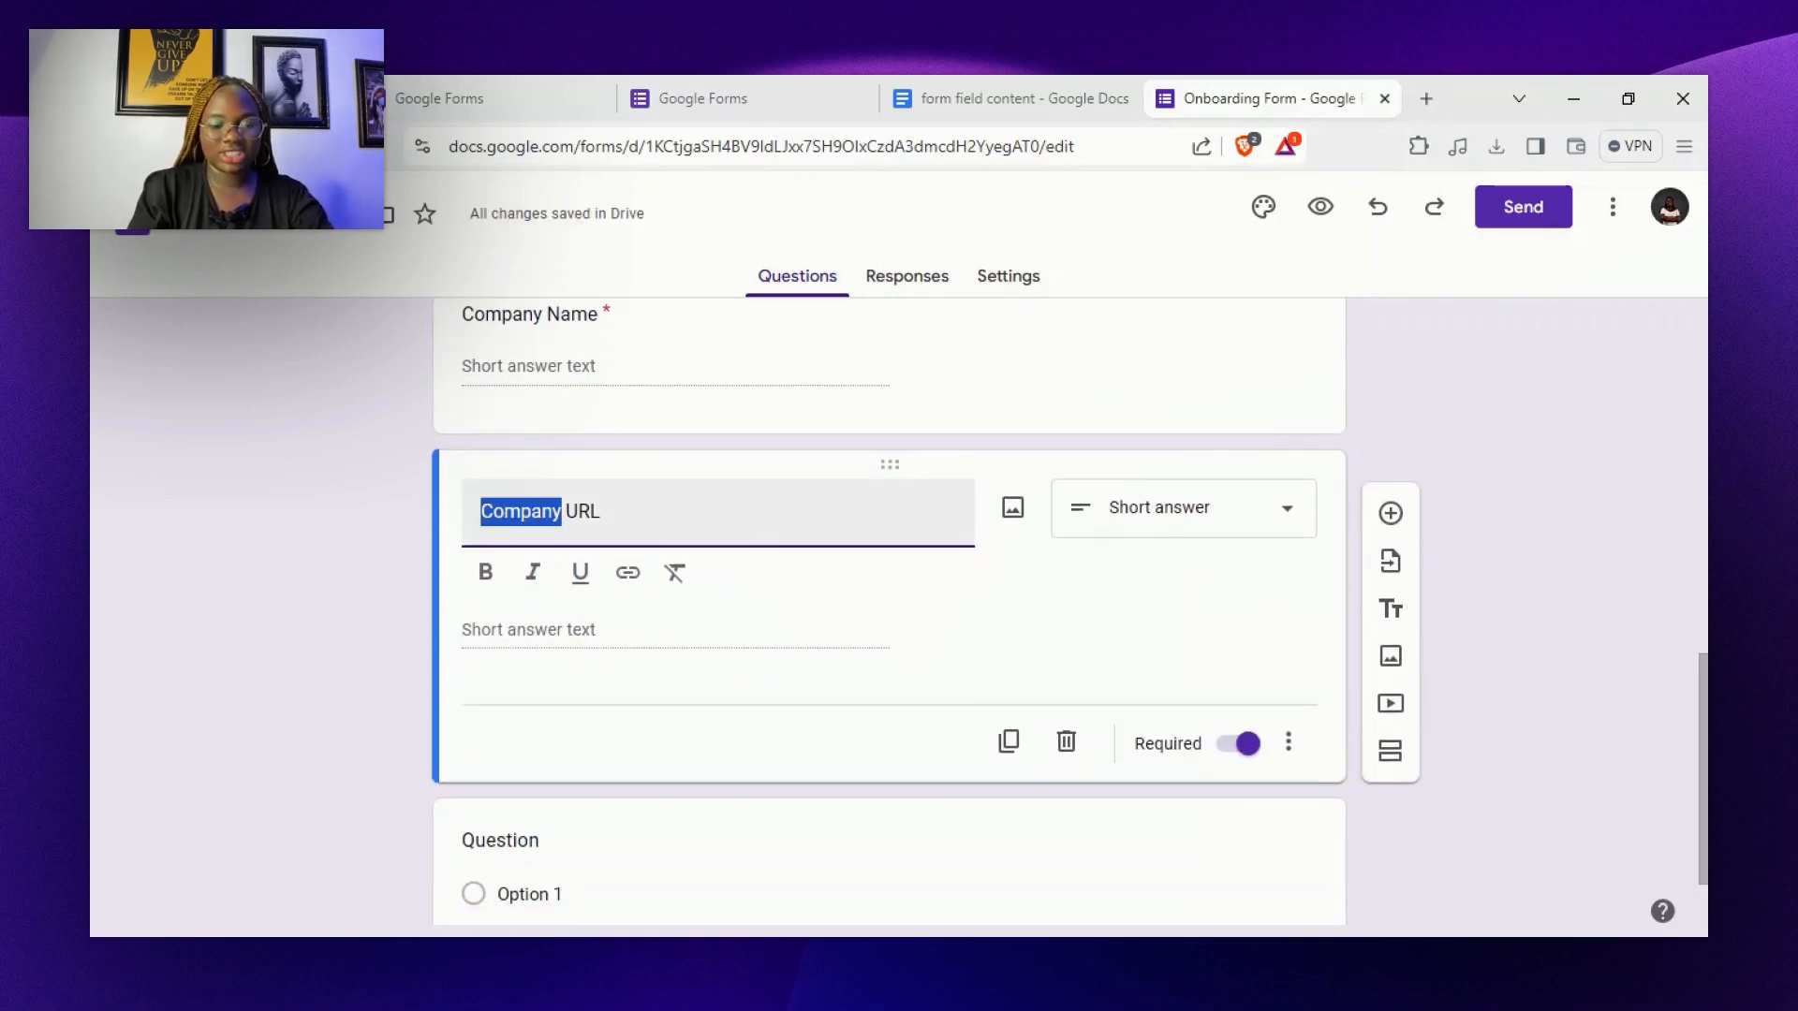
text(Website)
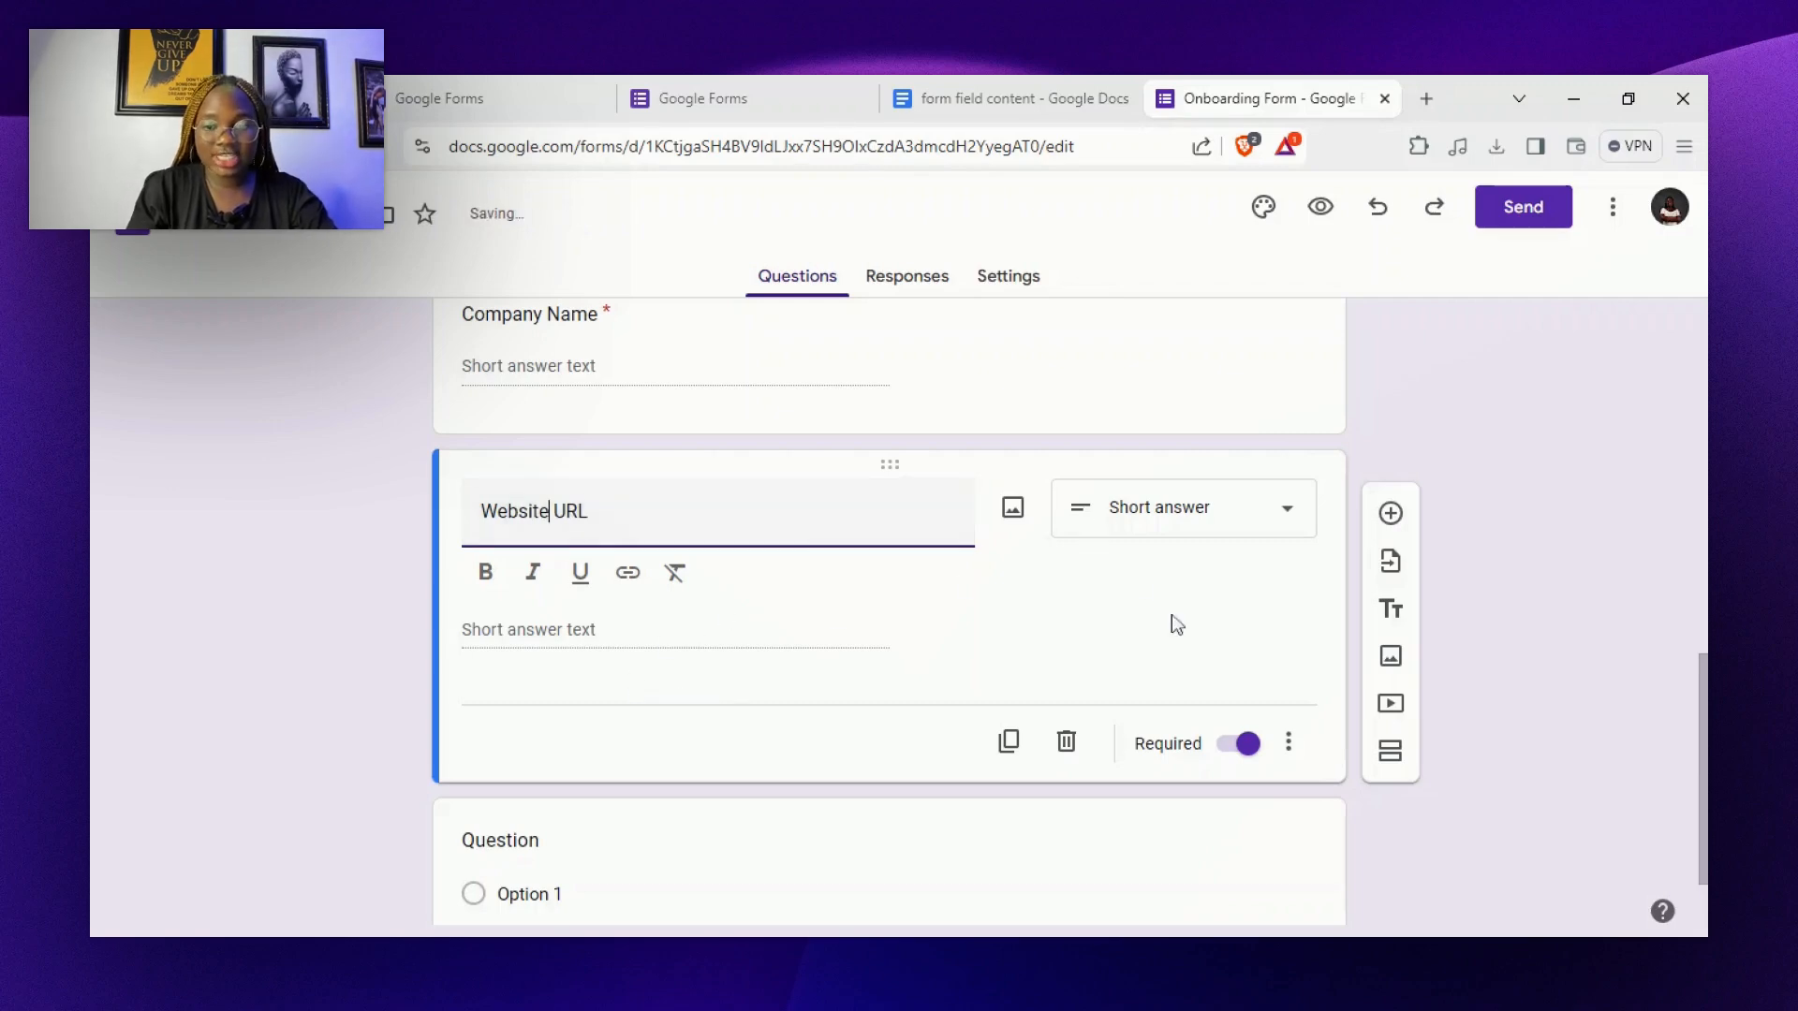
Validate Website URL answers as Text of type URL with the error text "Please insert your website limk"
click(1289, 745)
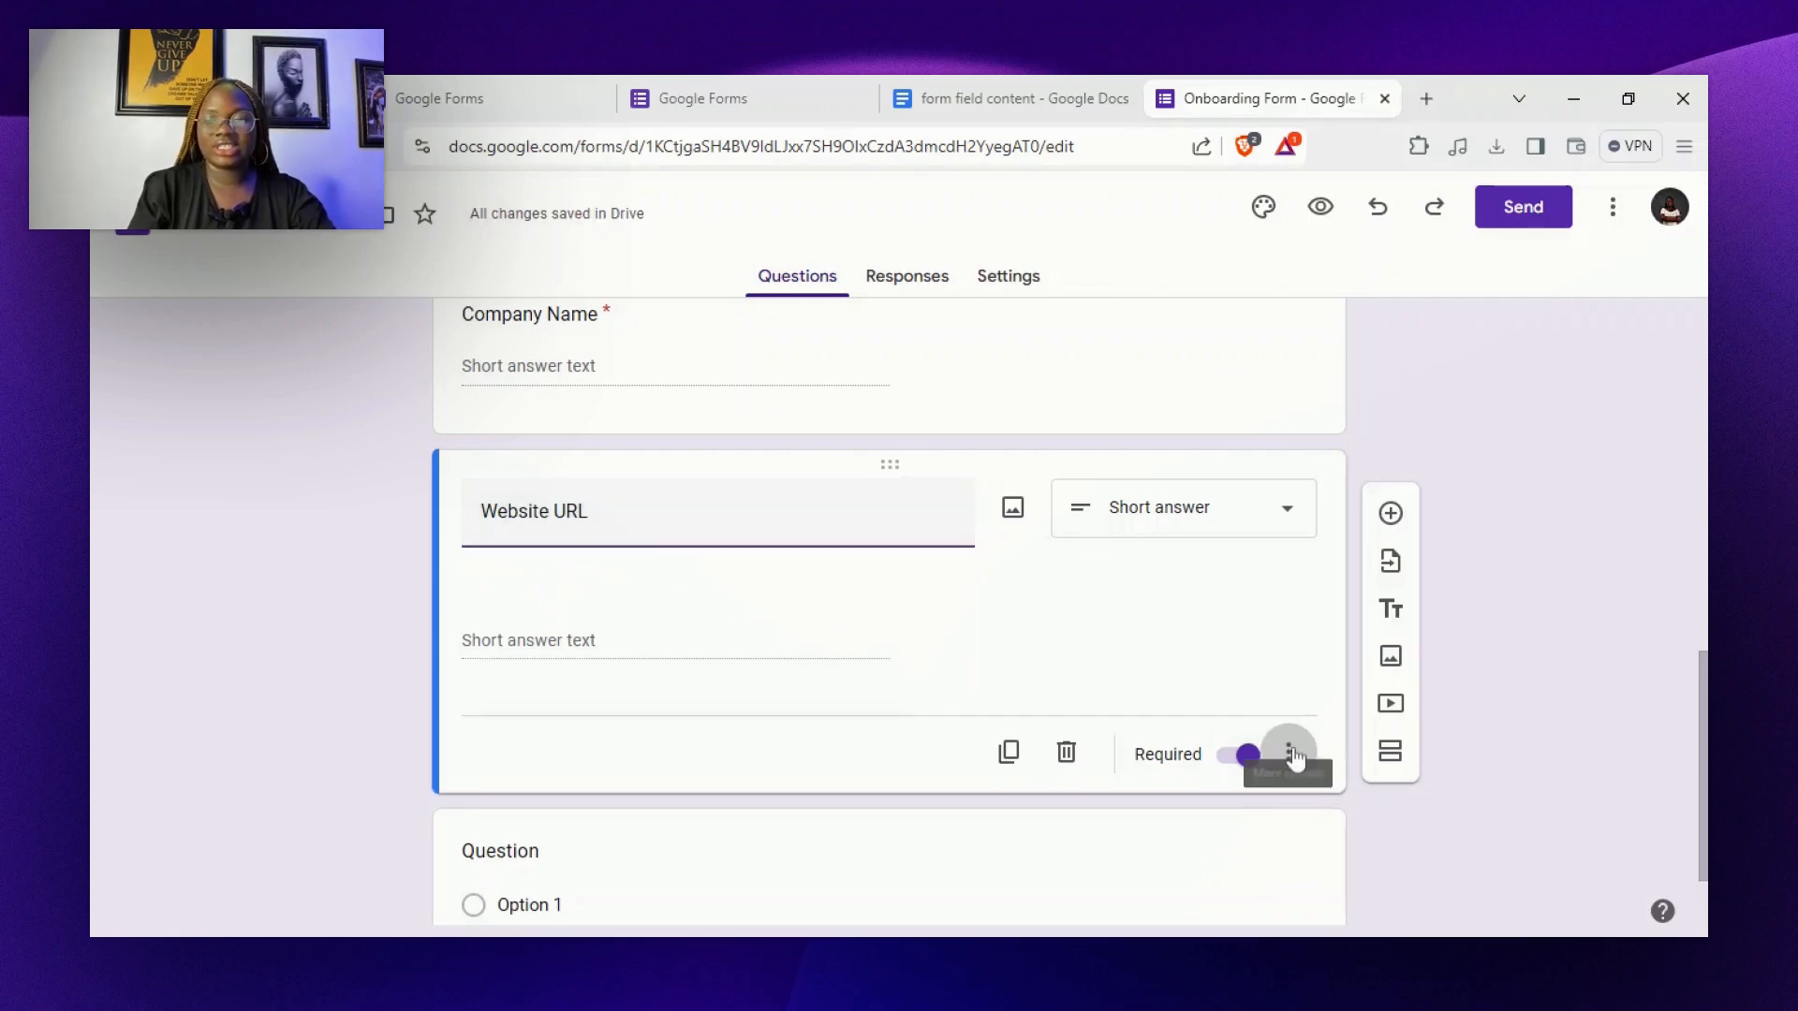
click(1384, 863)
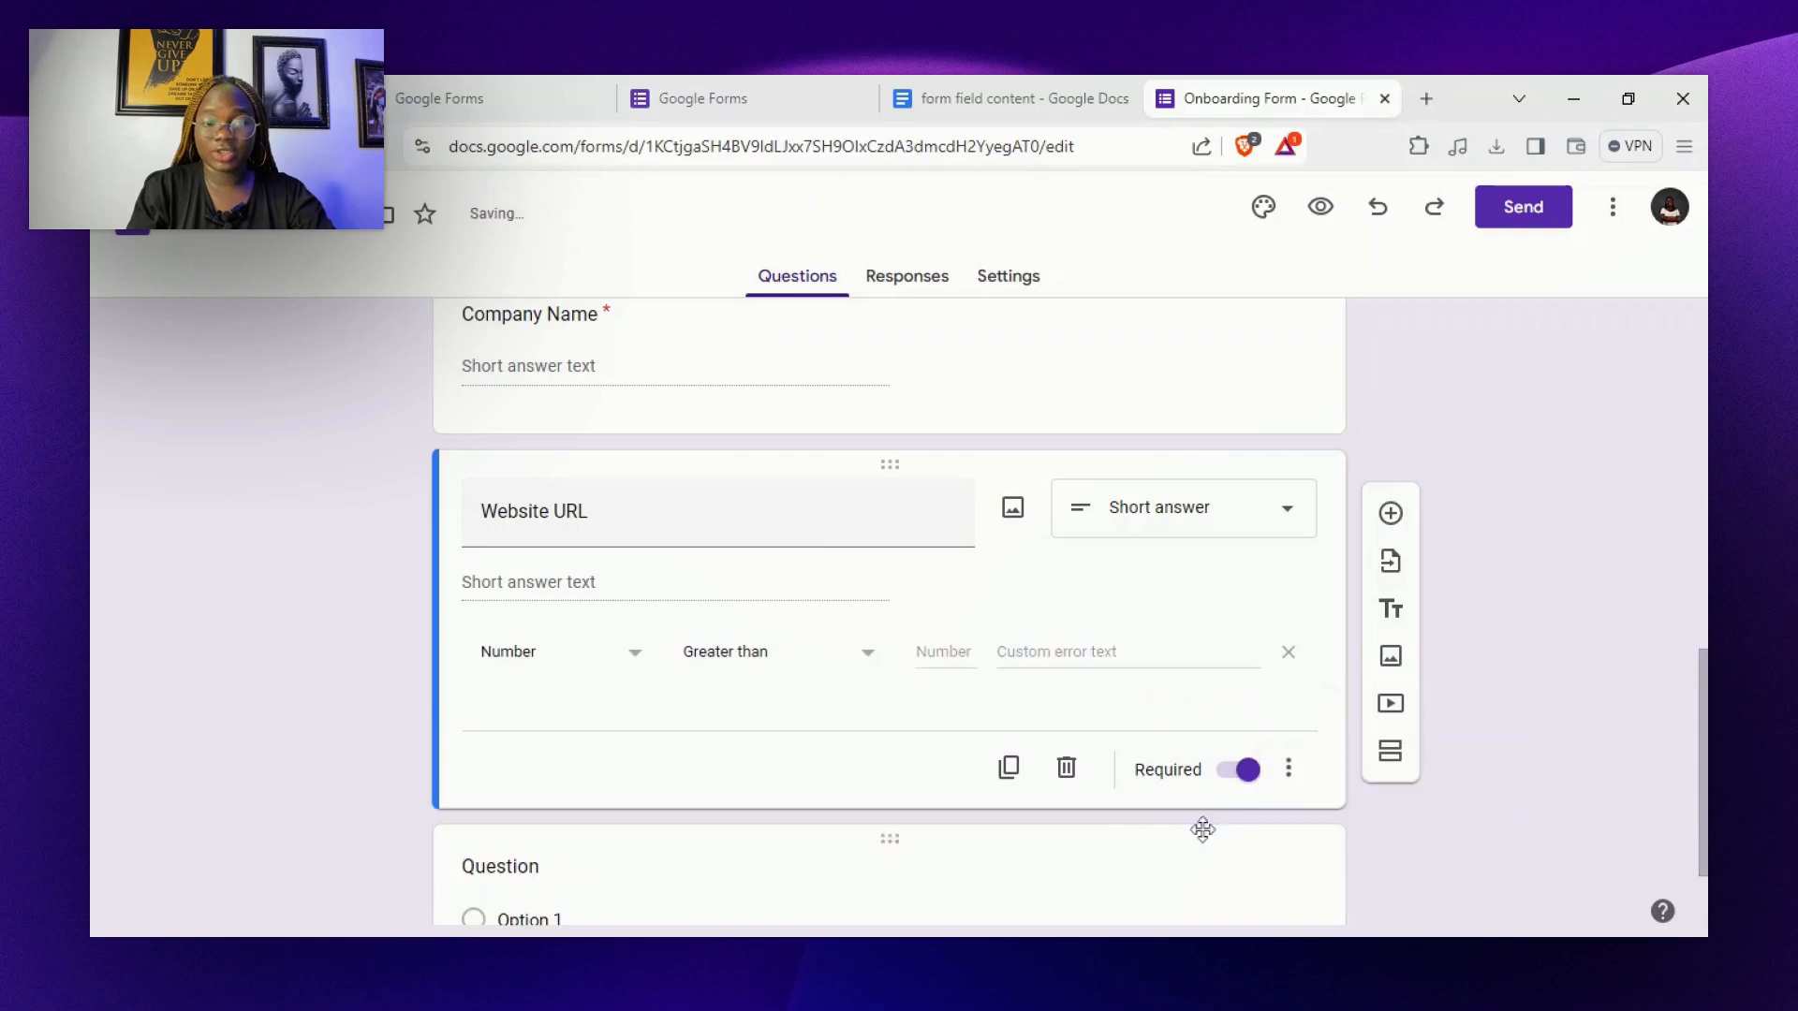
click(588, 665)
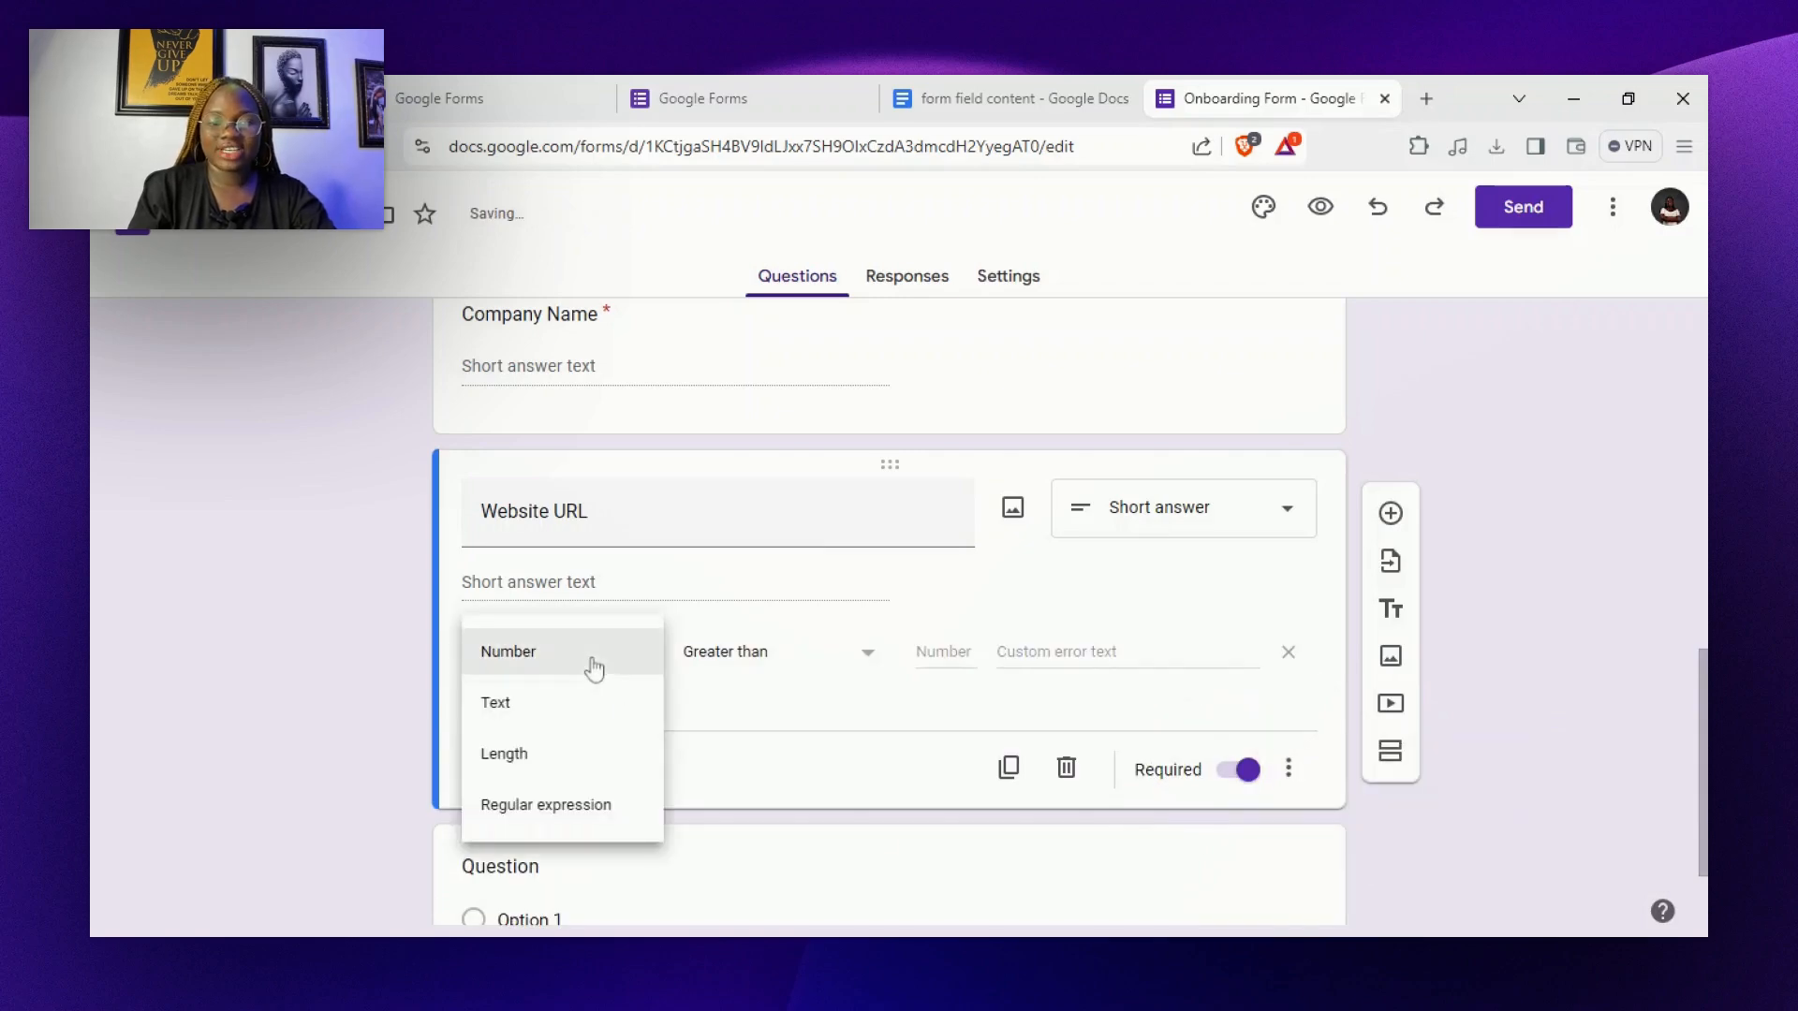
click(581, 712)
click(734, 672)
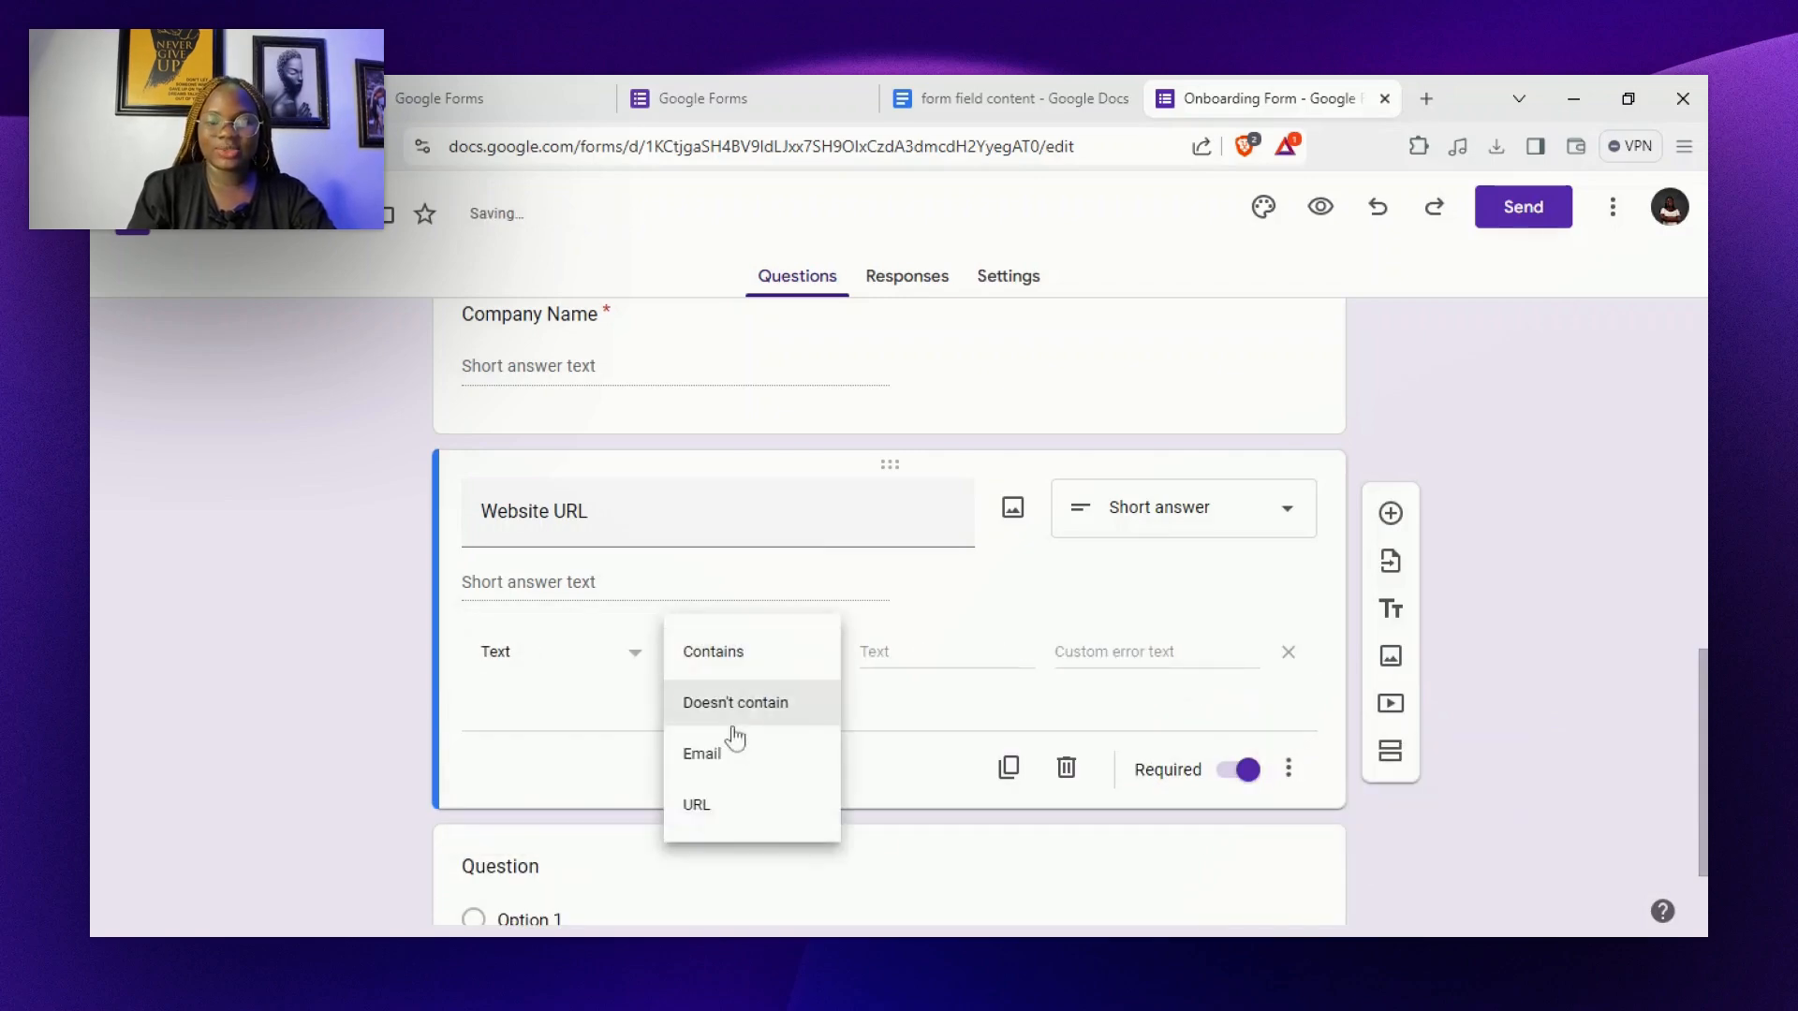
click(730, 811)
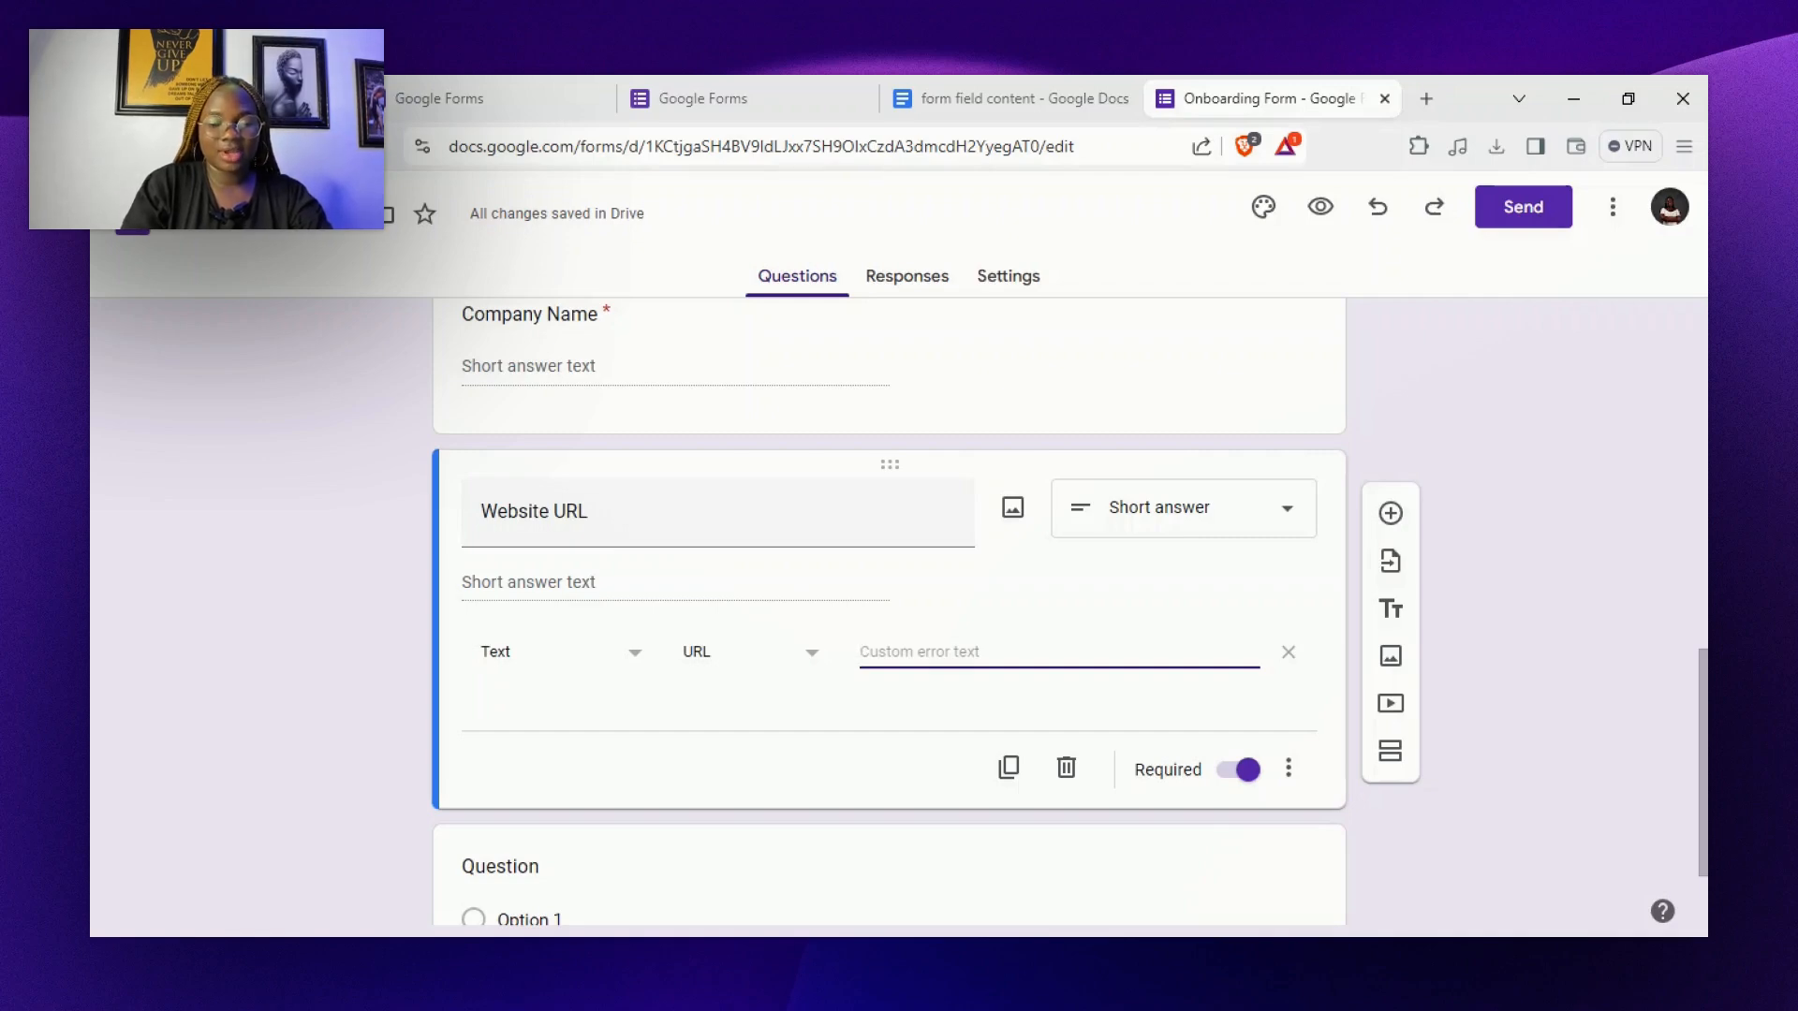
text(Please insert your website limk)
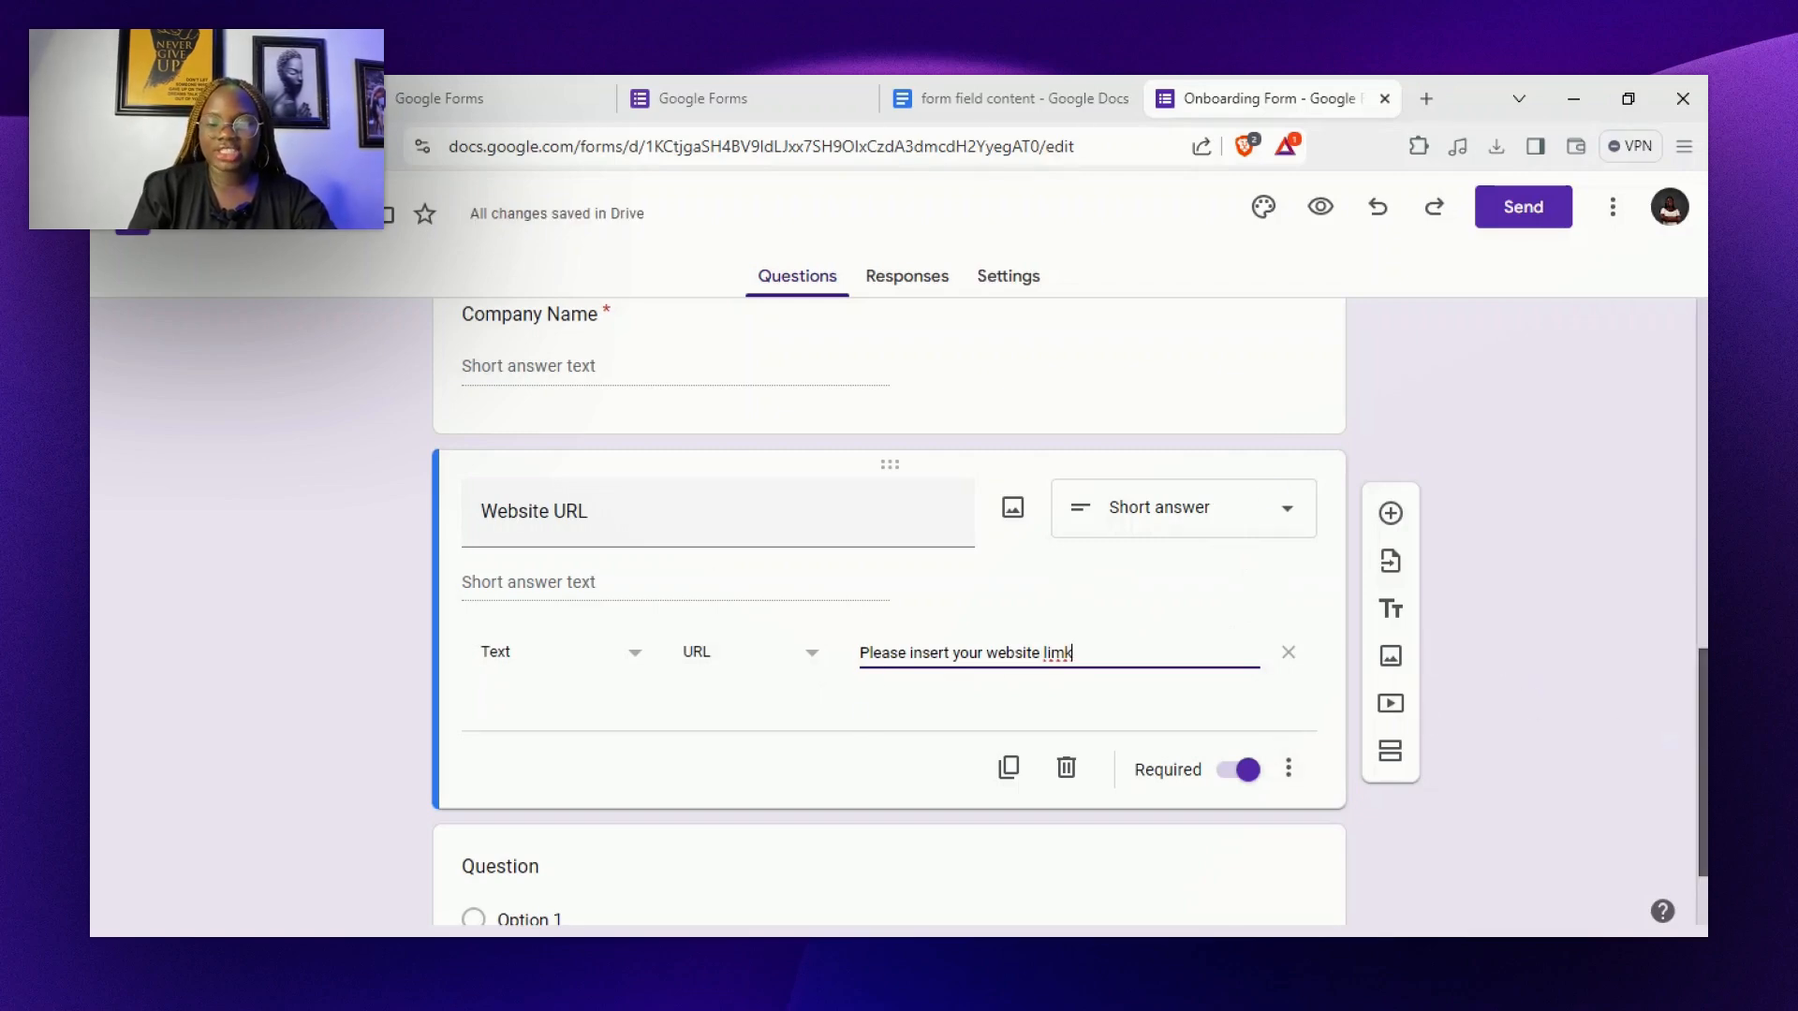
scroll(1611, 855, down, 2)
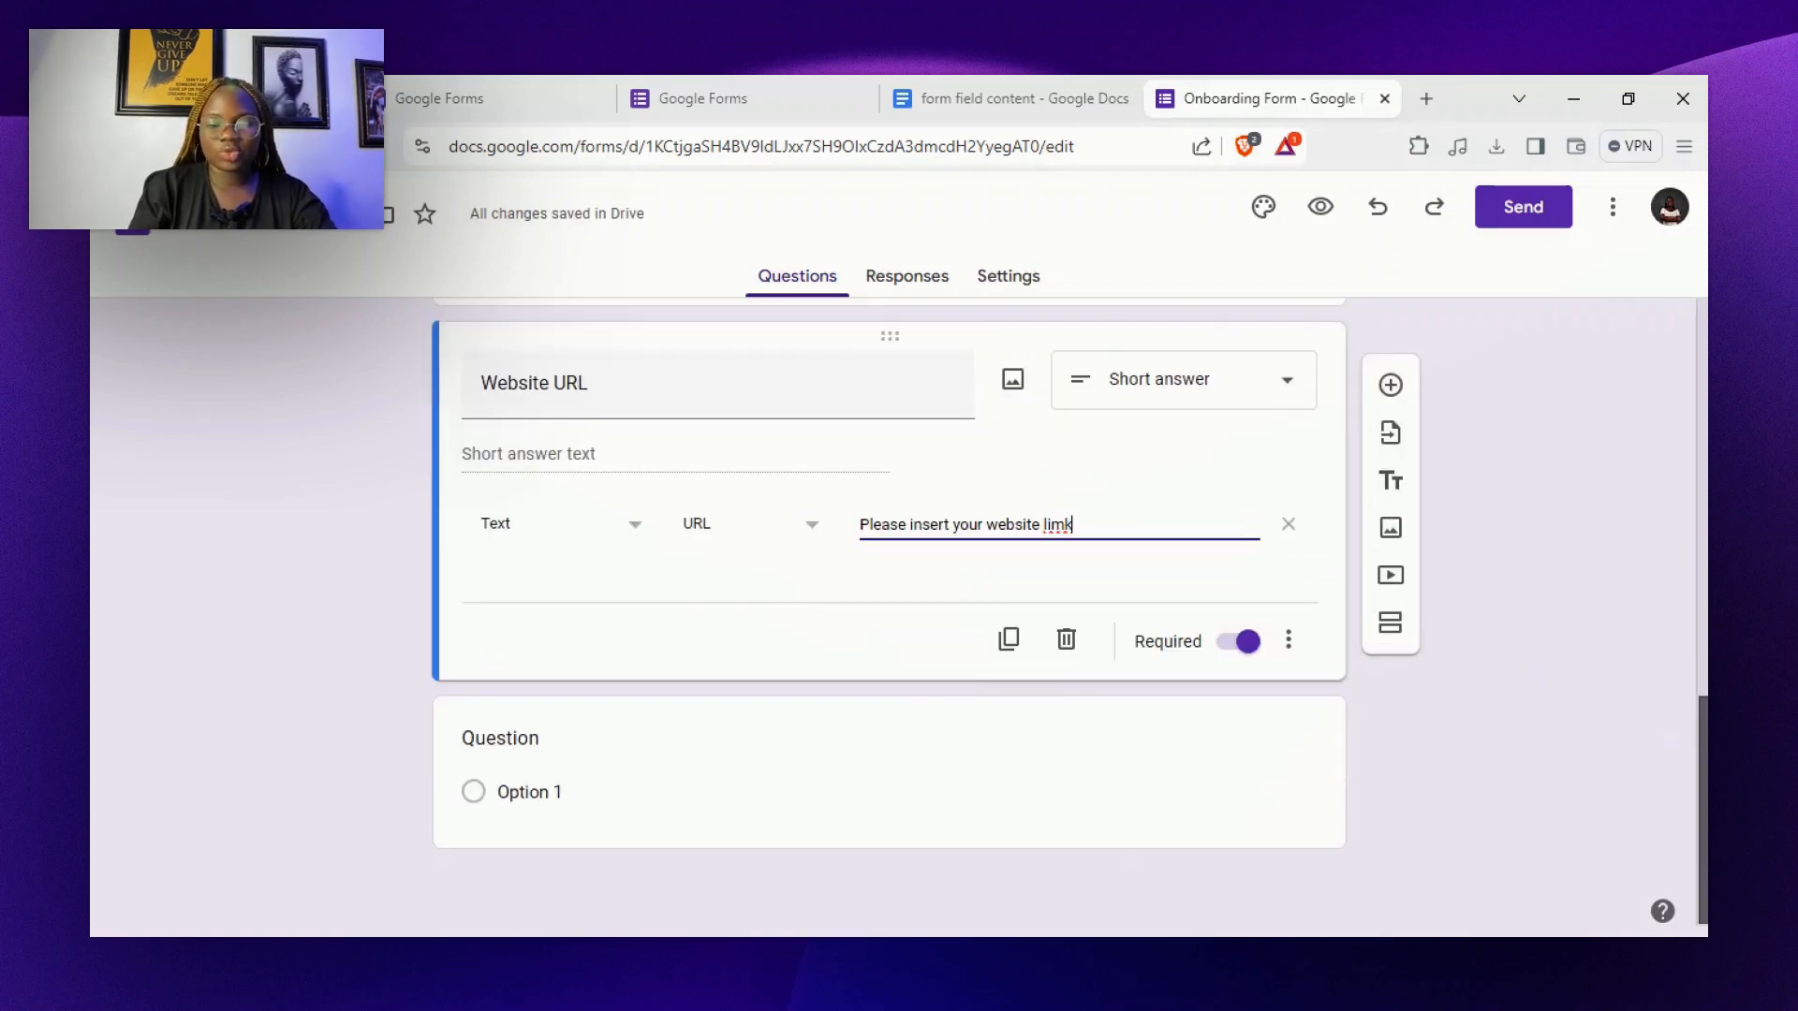
Title the blank multiple-choice question Industry, copied from the form field content document
click(685, 101)
click(937, 80)
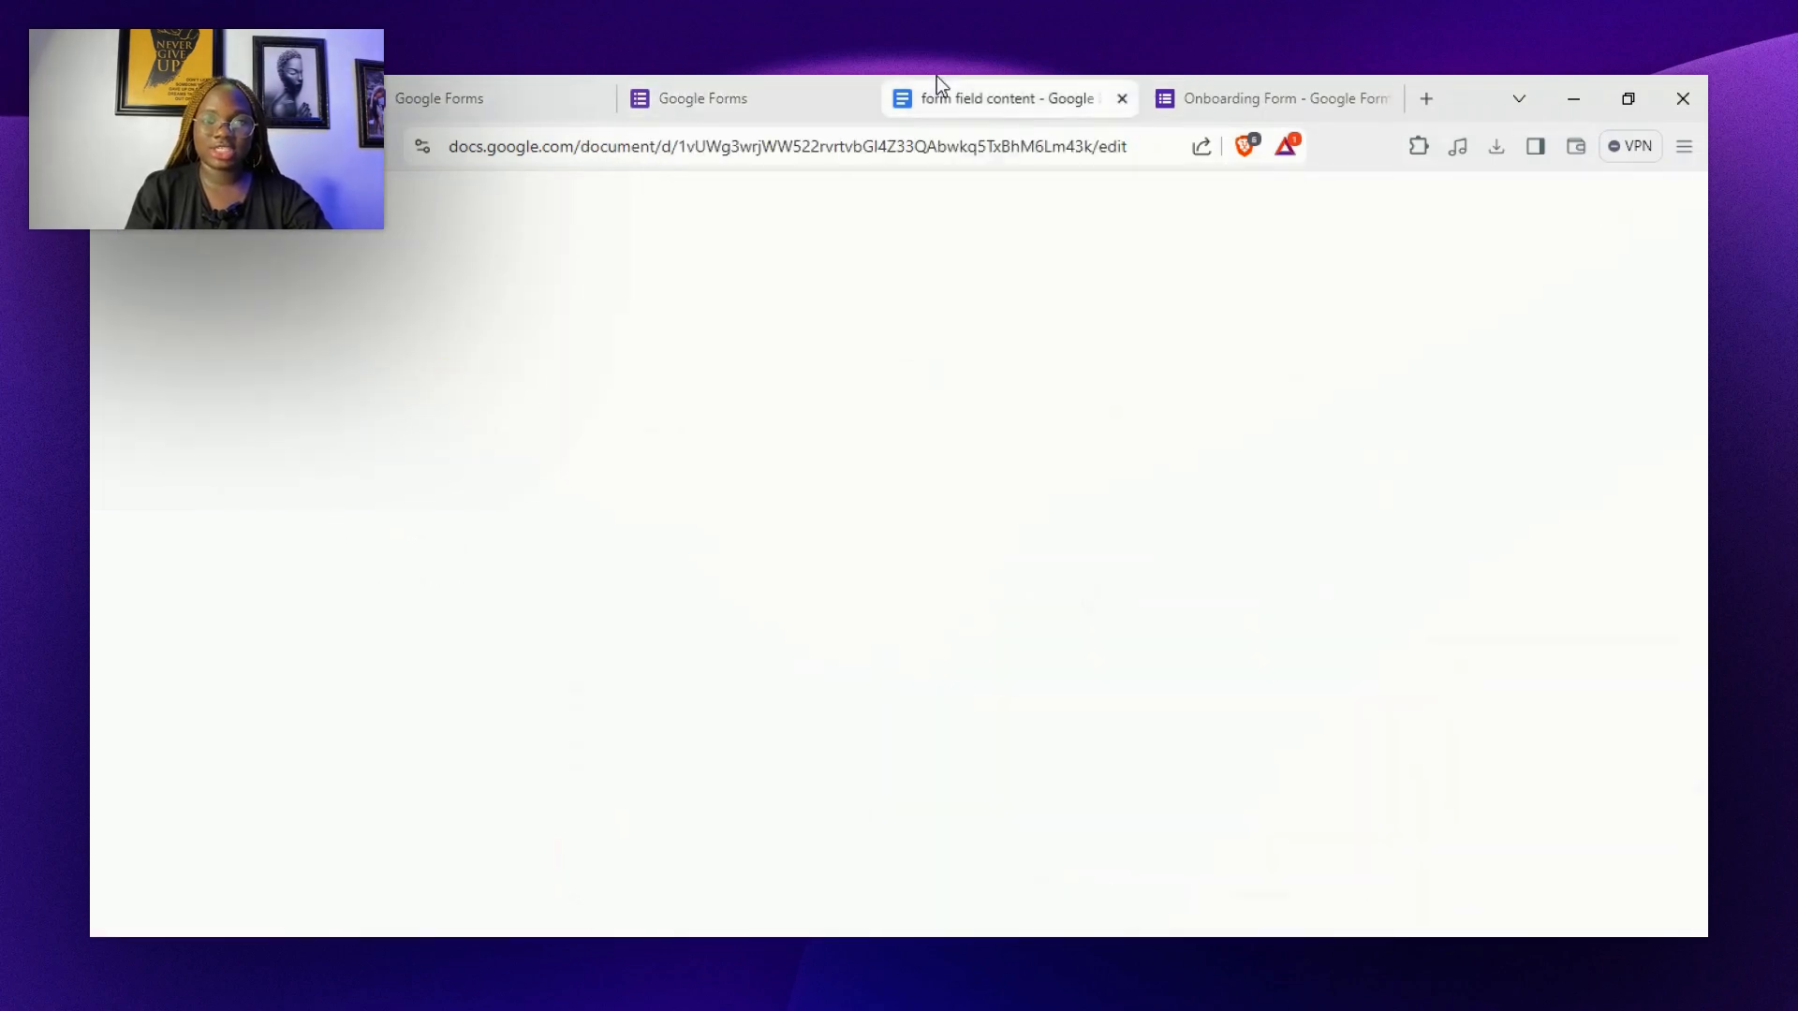
scroll(843, 627, down, 3)
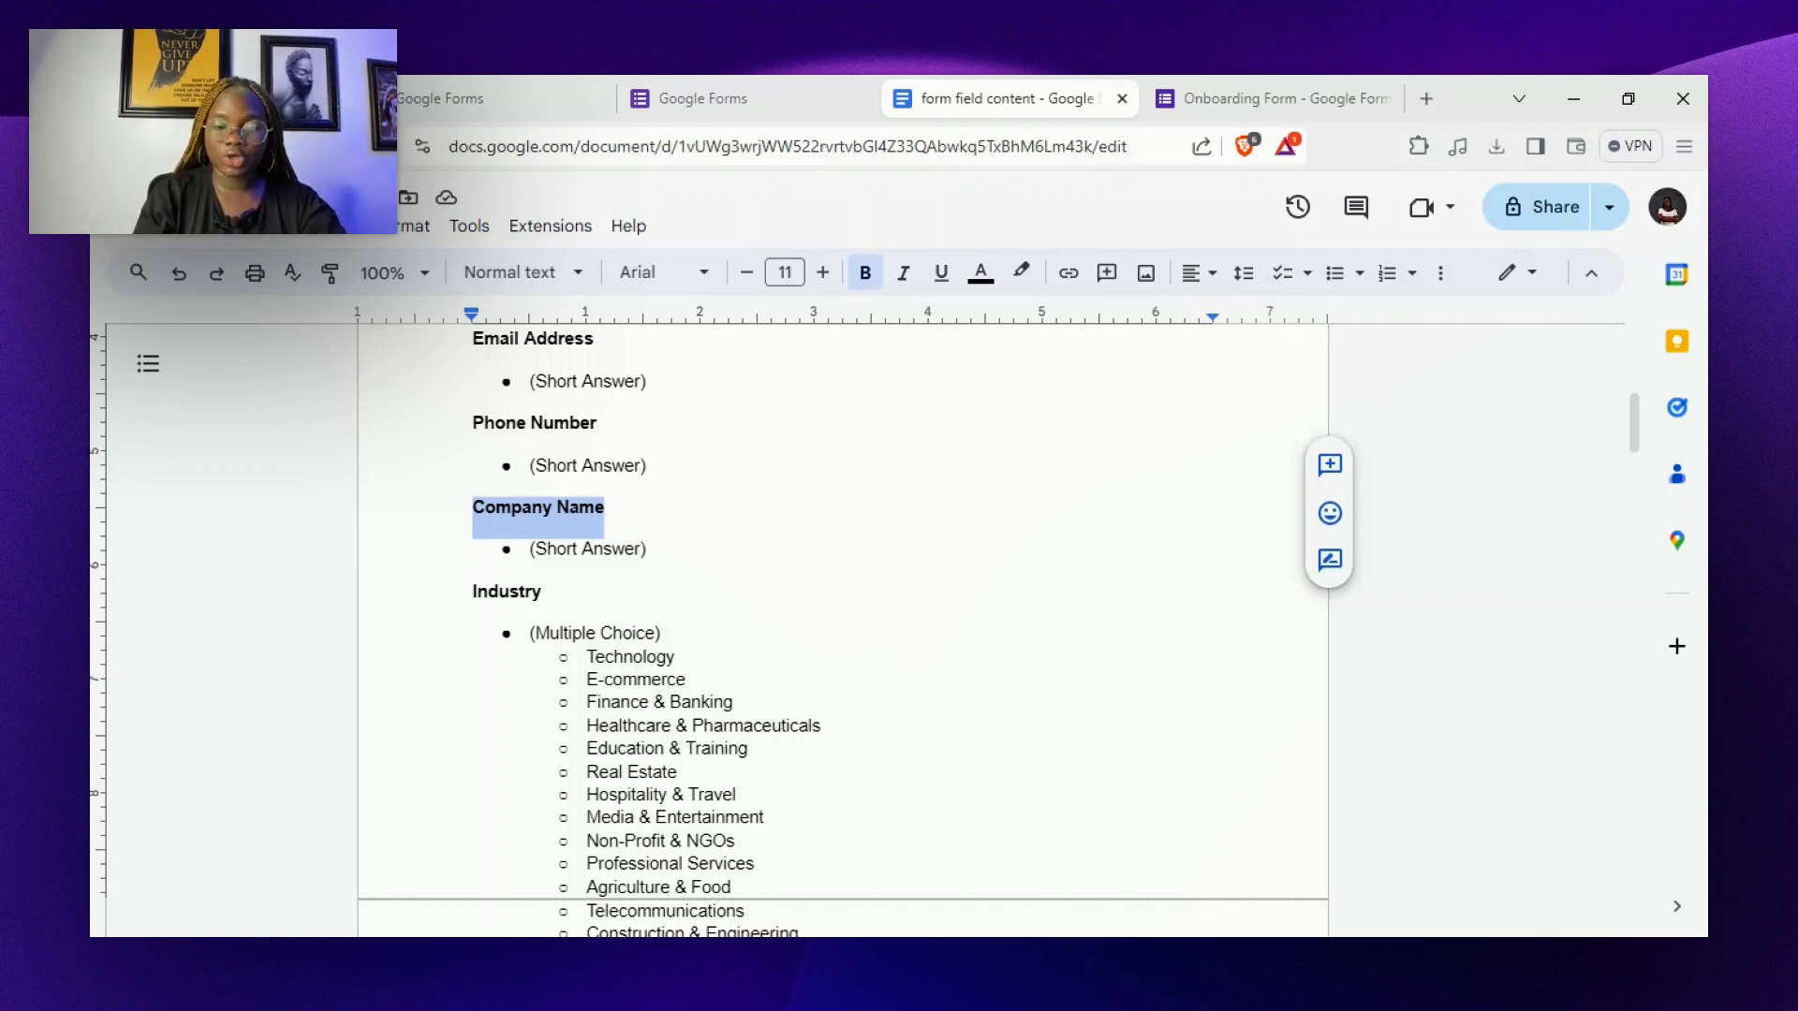
drag(530, 550, 536, 550)
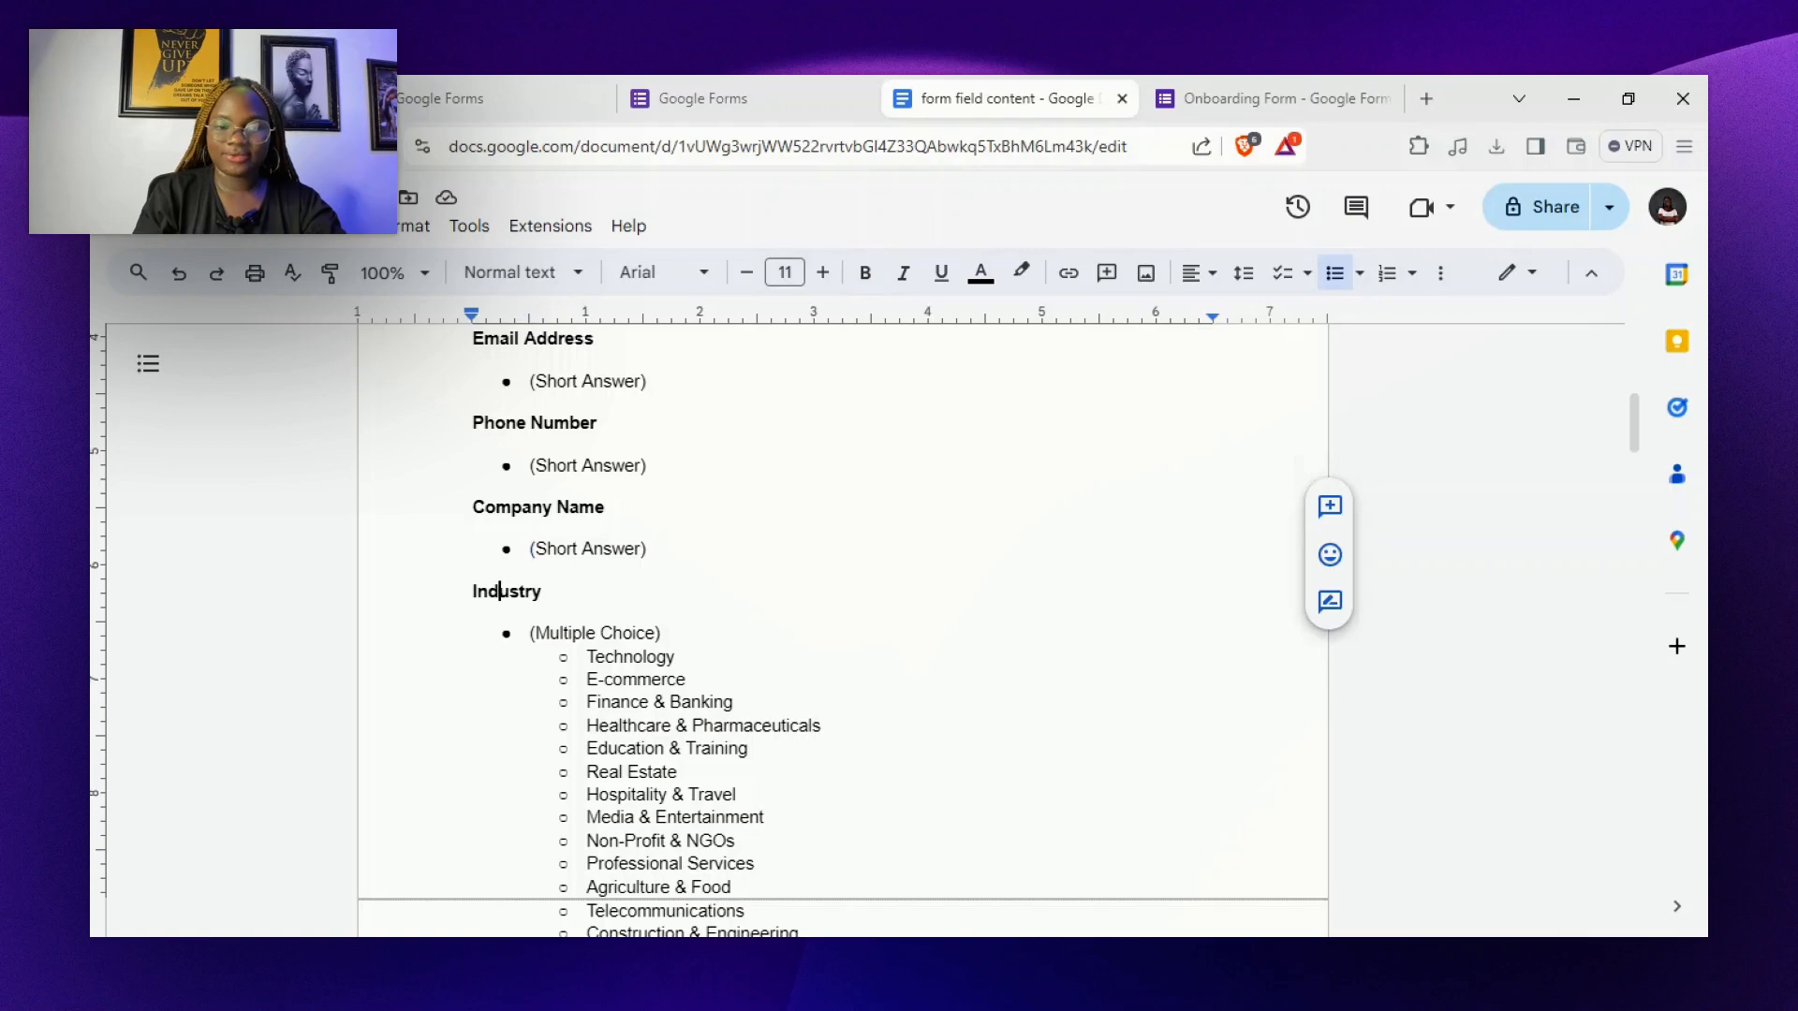
double_click(525, 591)
key(ctrl+c)
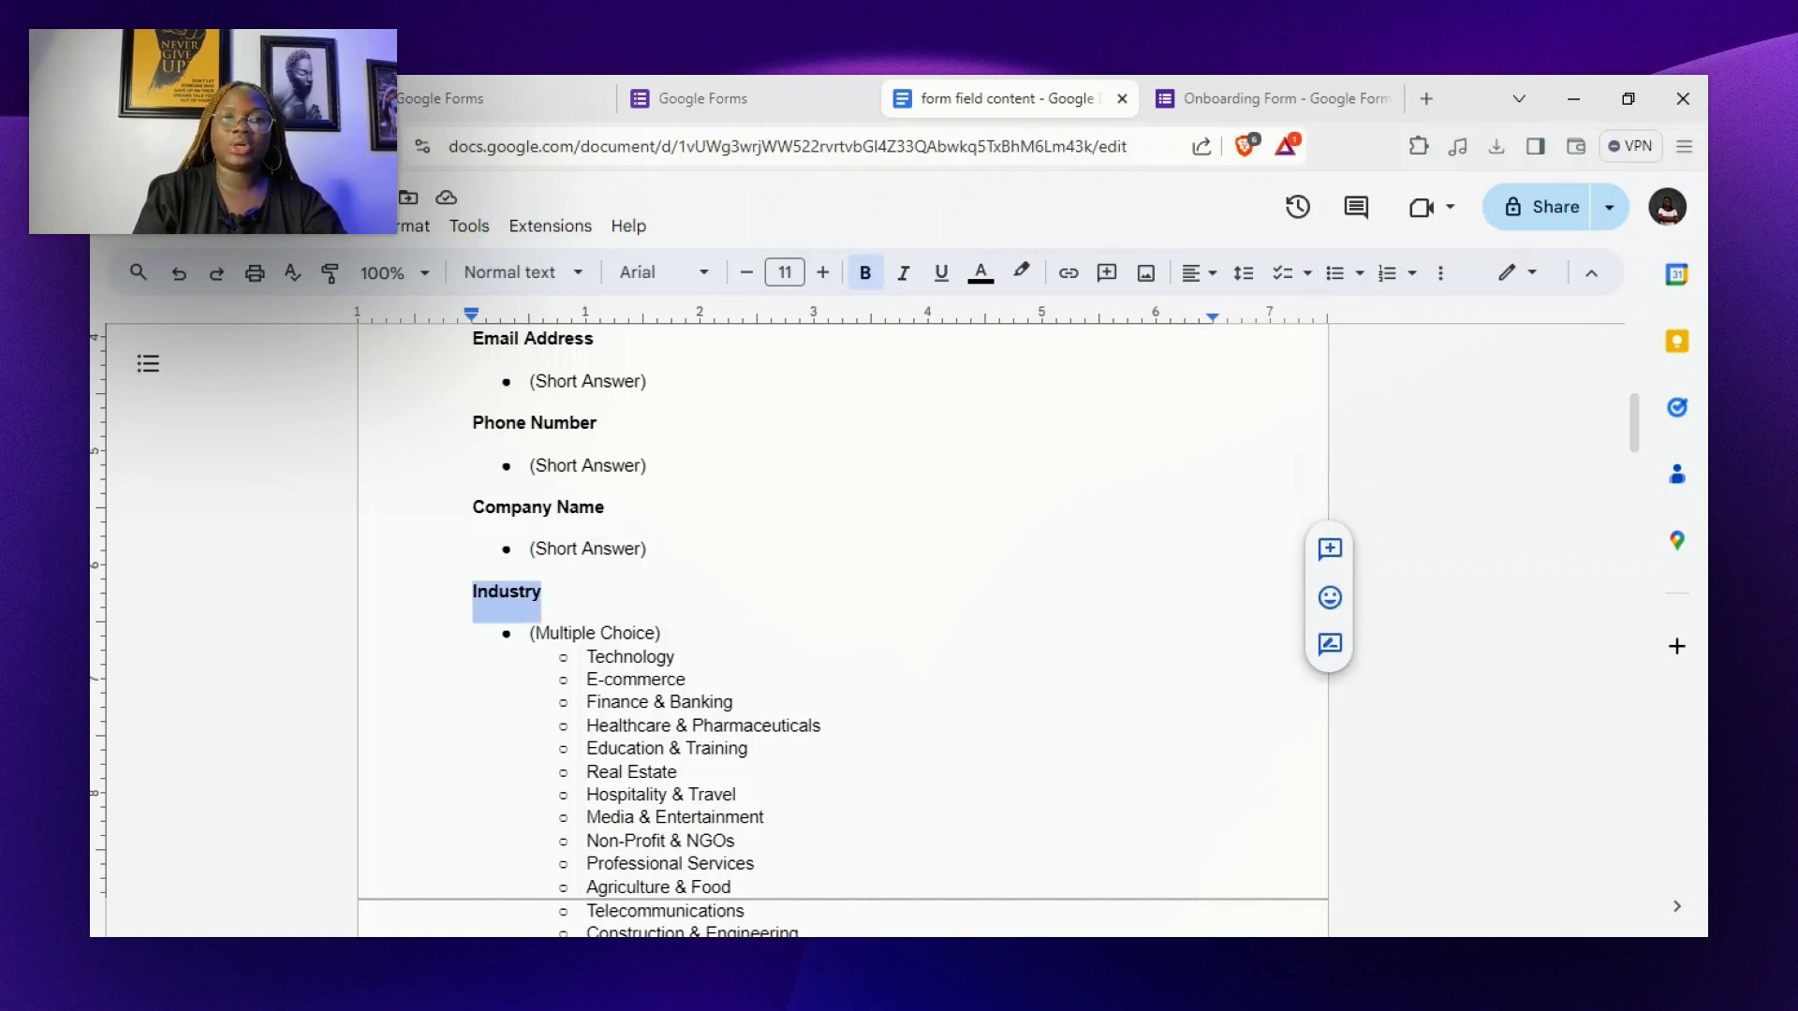
click(1317, 84)
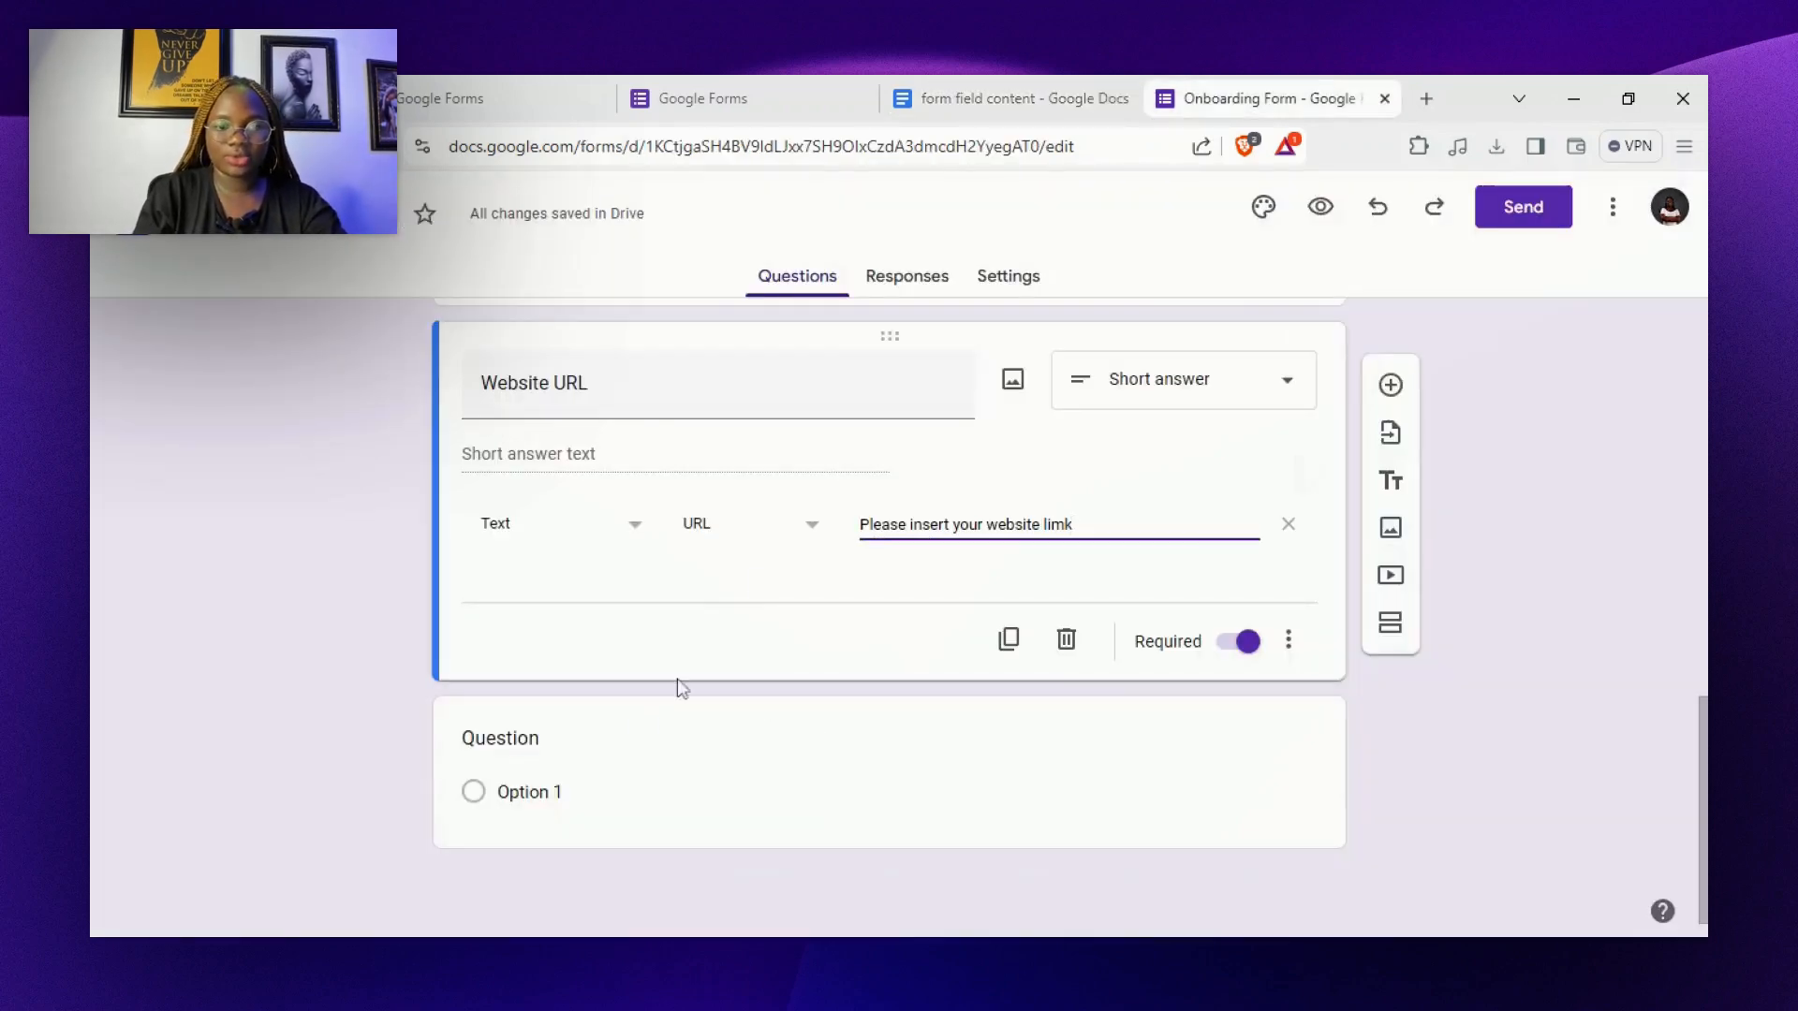
click(544, 803)
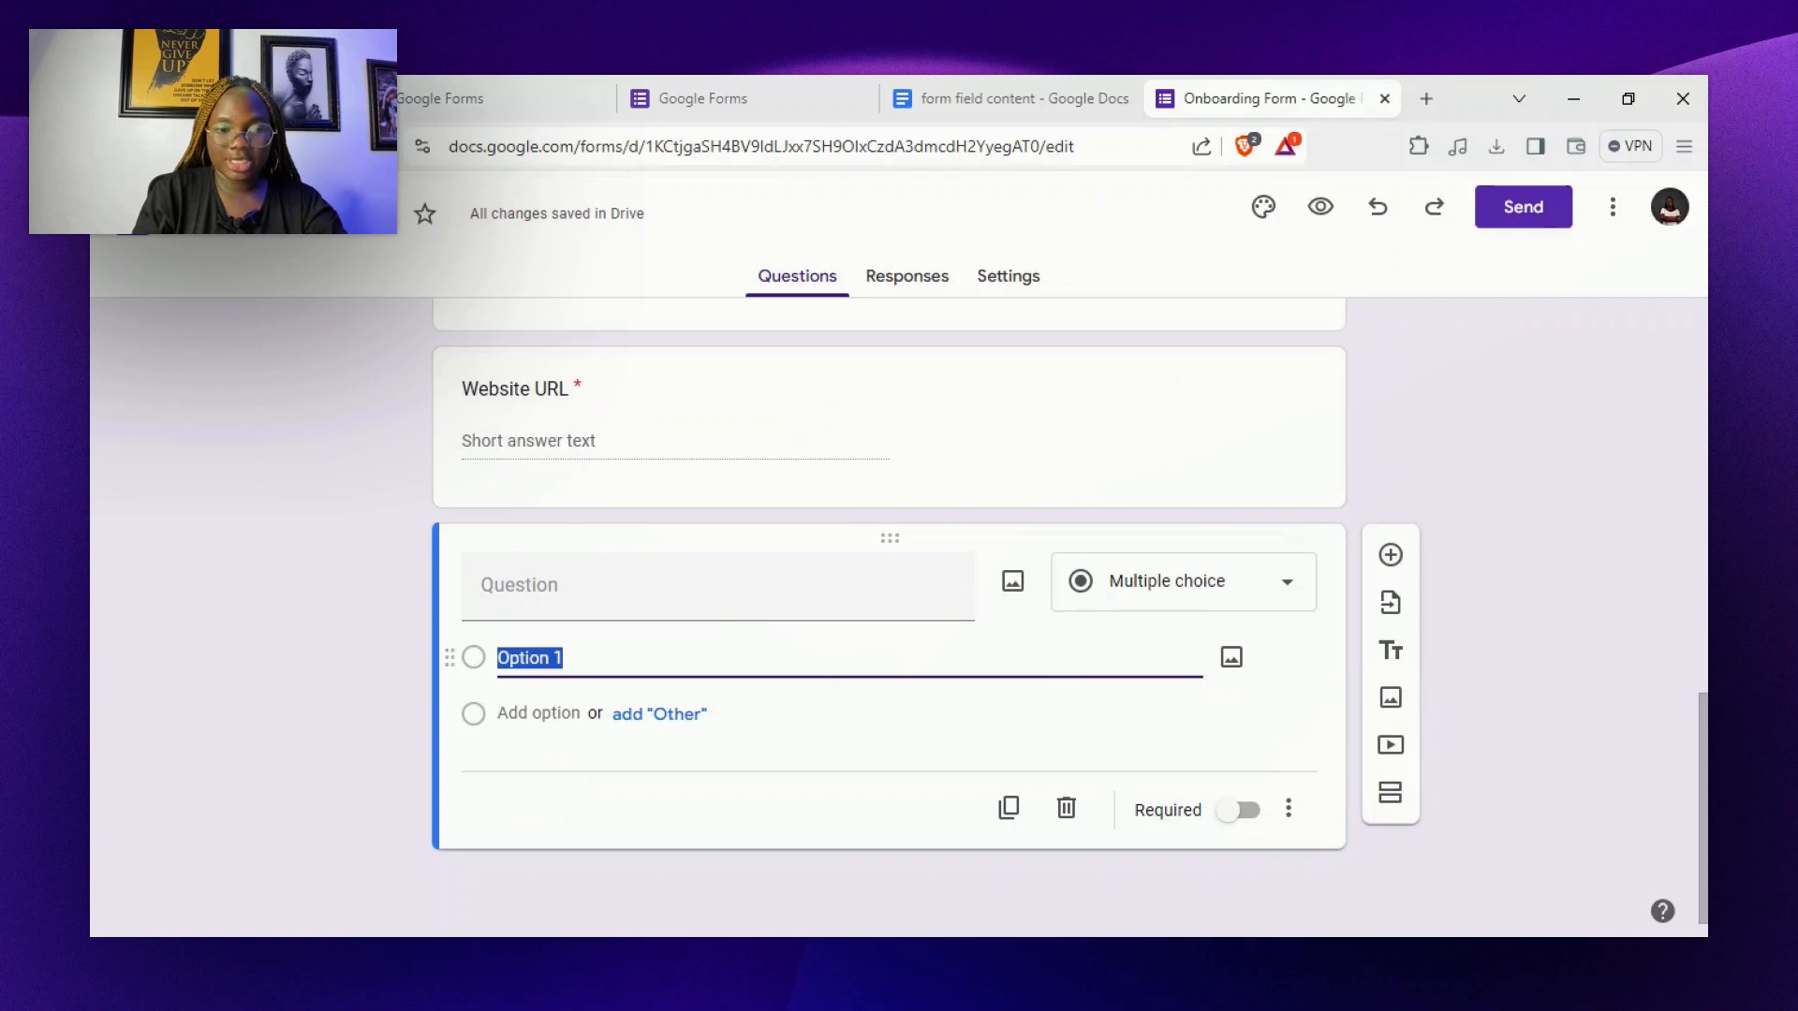
key(ctrl+v)
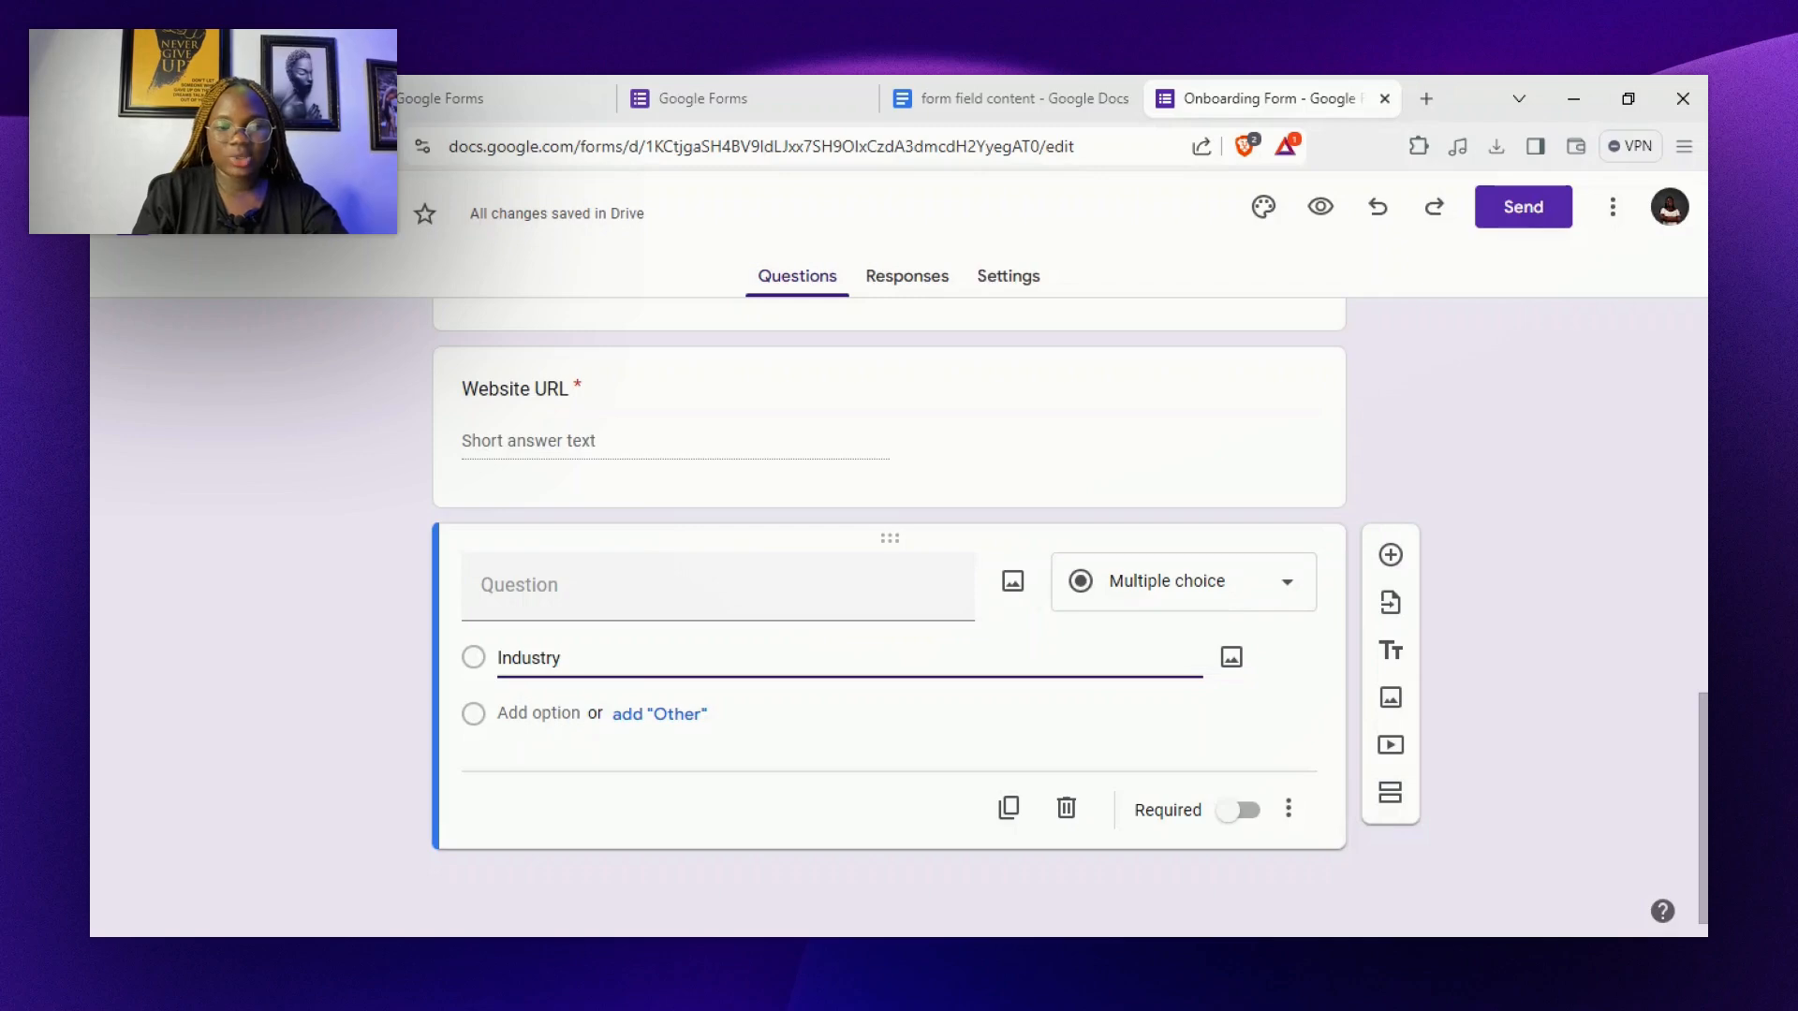
click(719, 585)
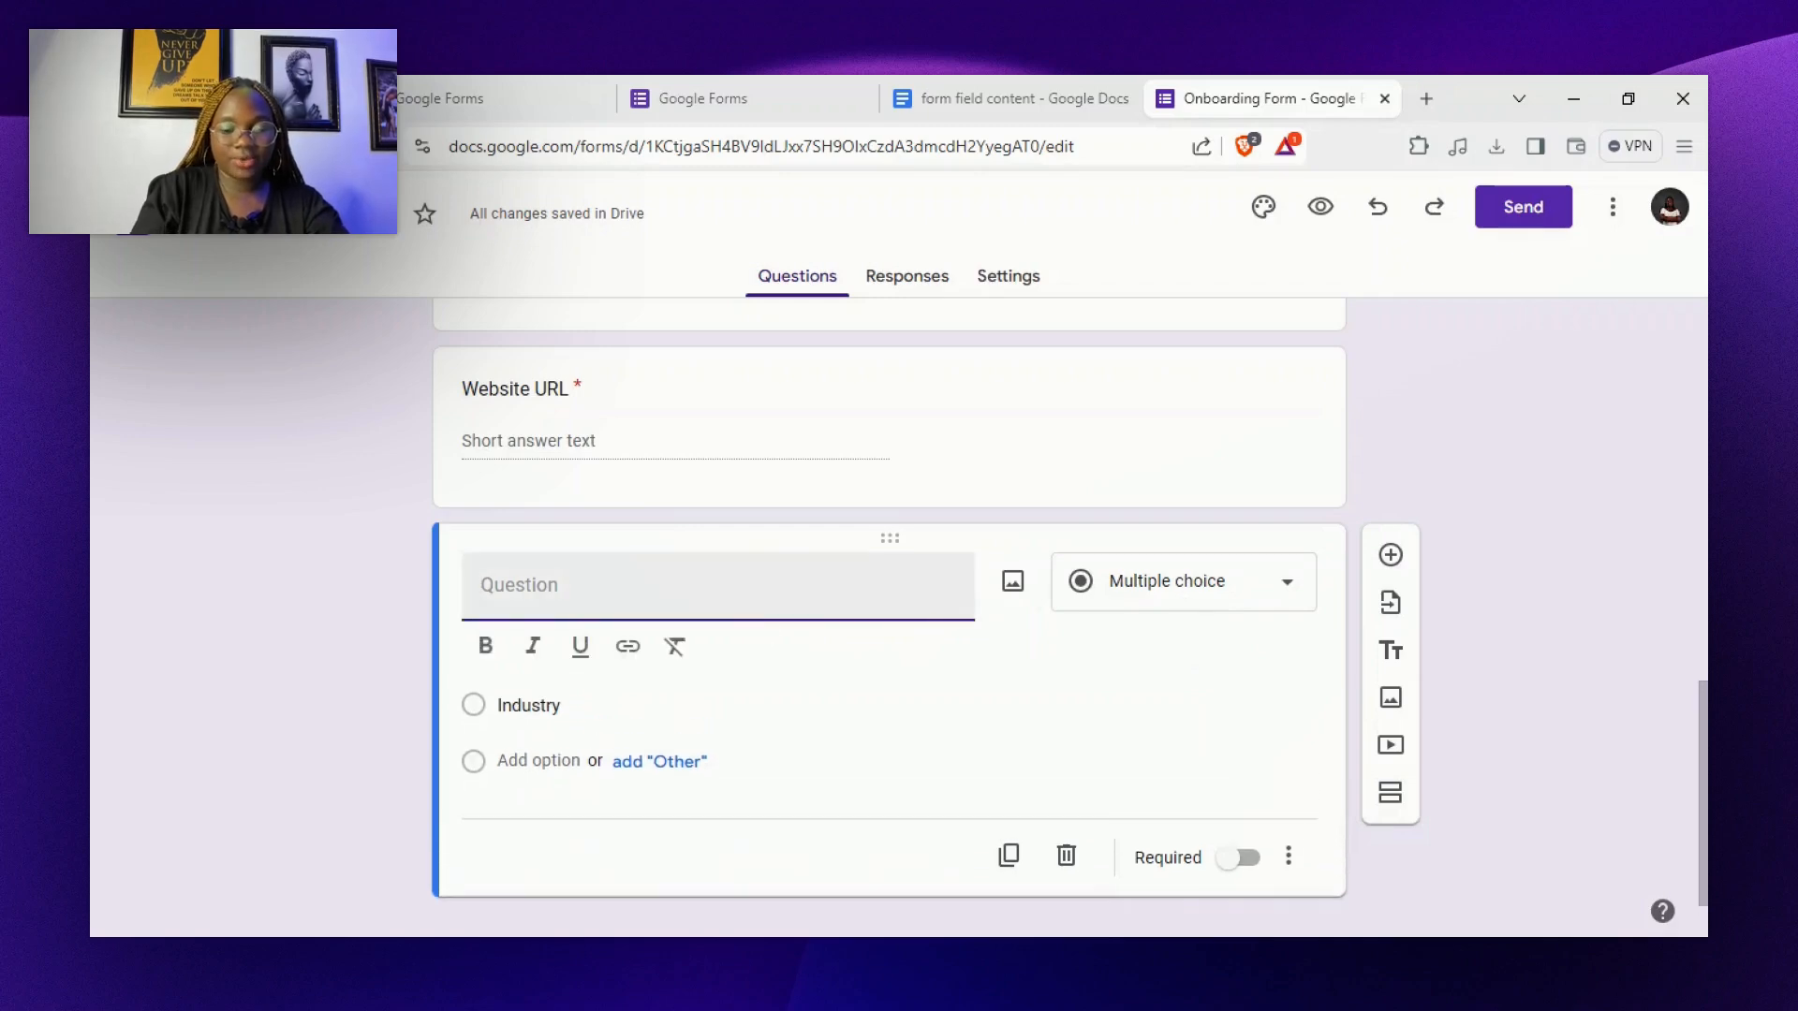
key(ctrl+v)
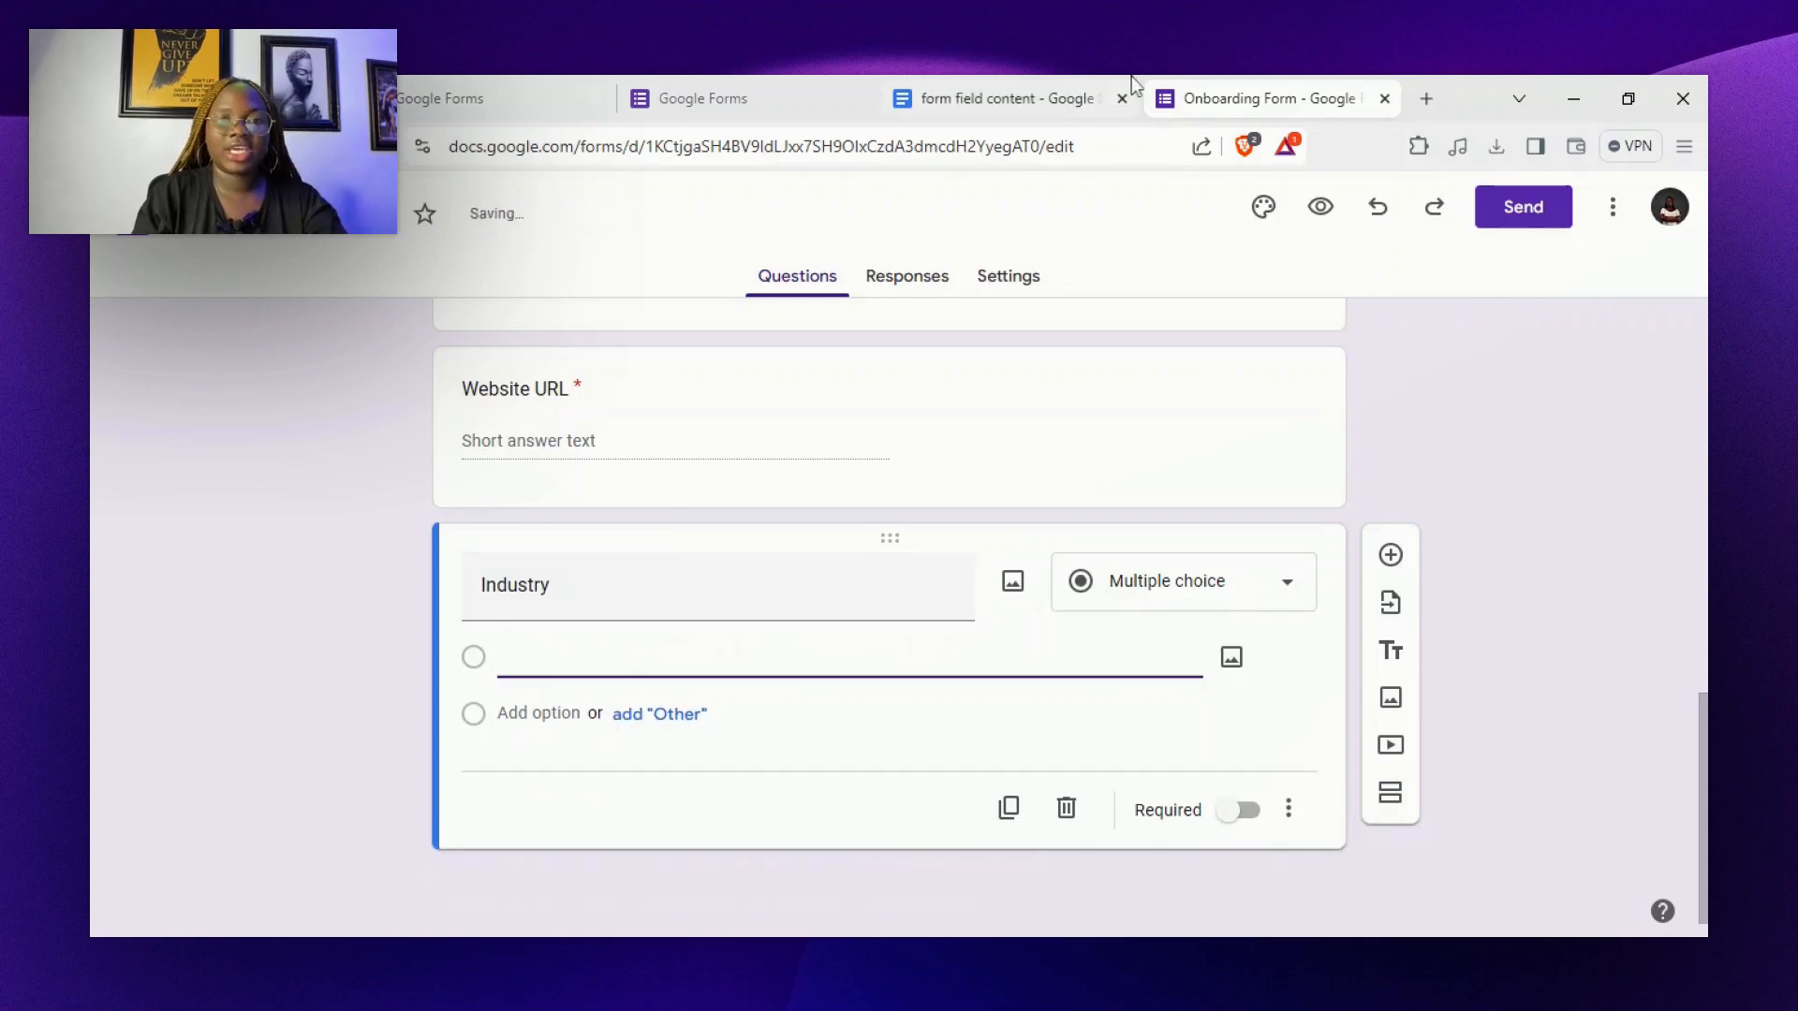
Fill the Industry question with the choices Technology through Professional Services, copied from the form field content document
click(963, 91)
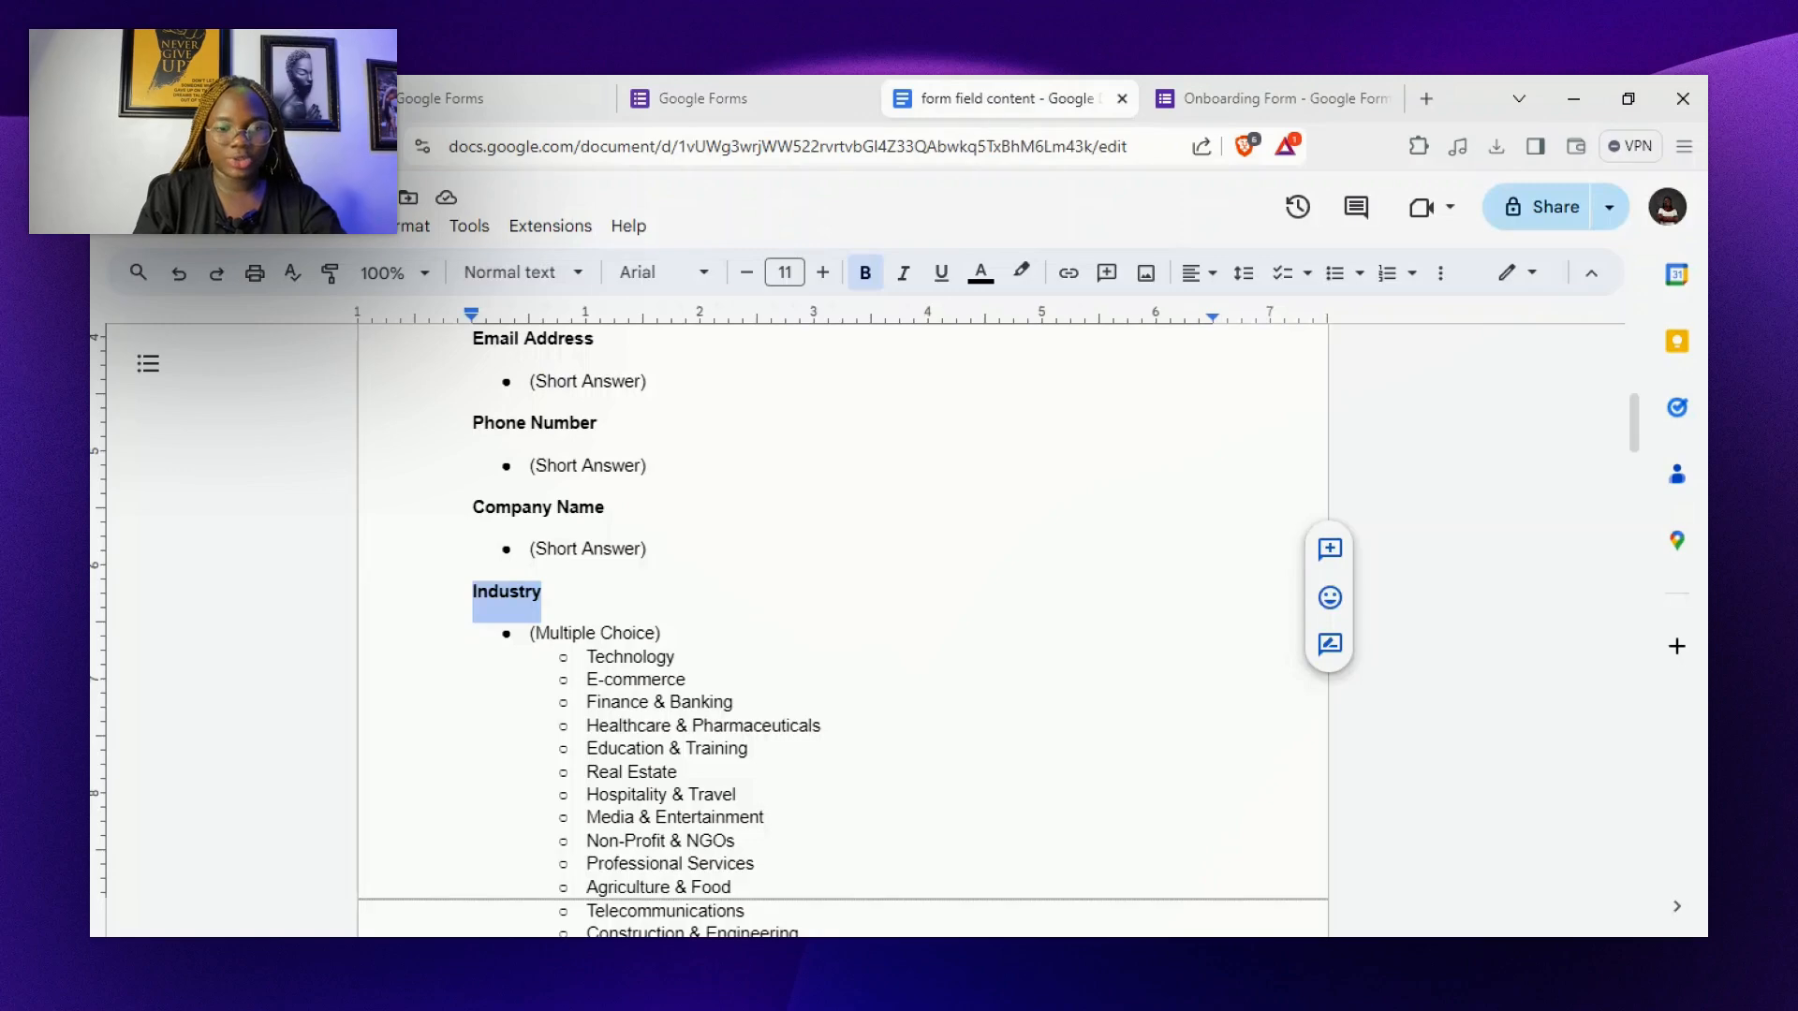
click(605, 679)
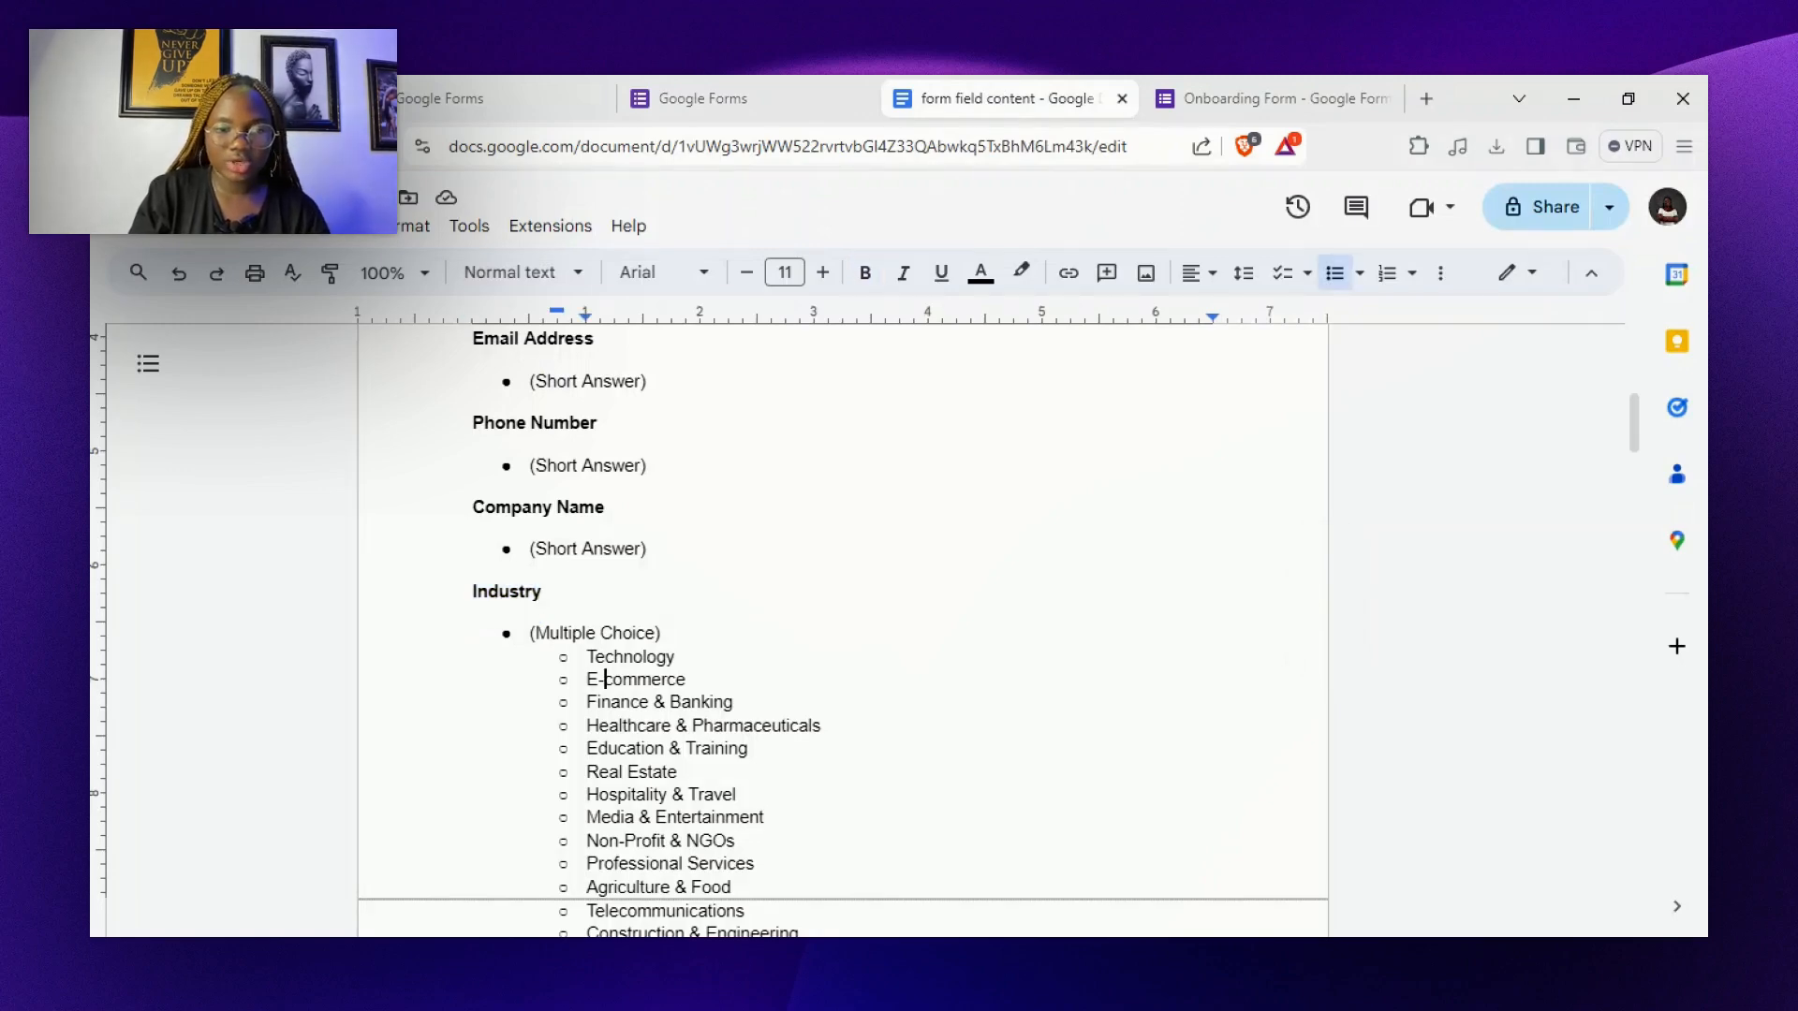
drag(587, 657, 755, 864)
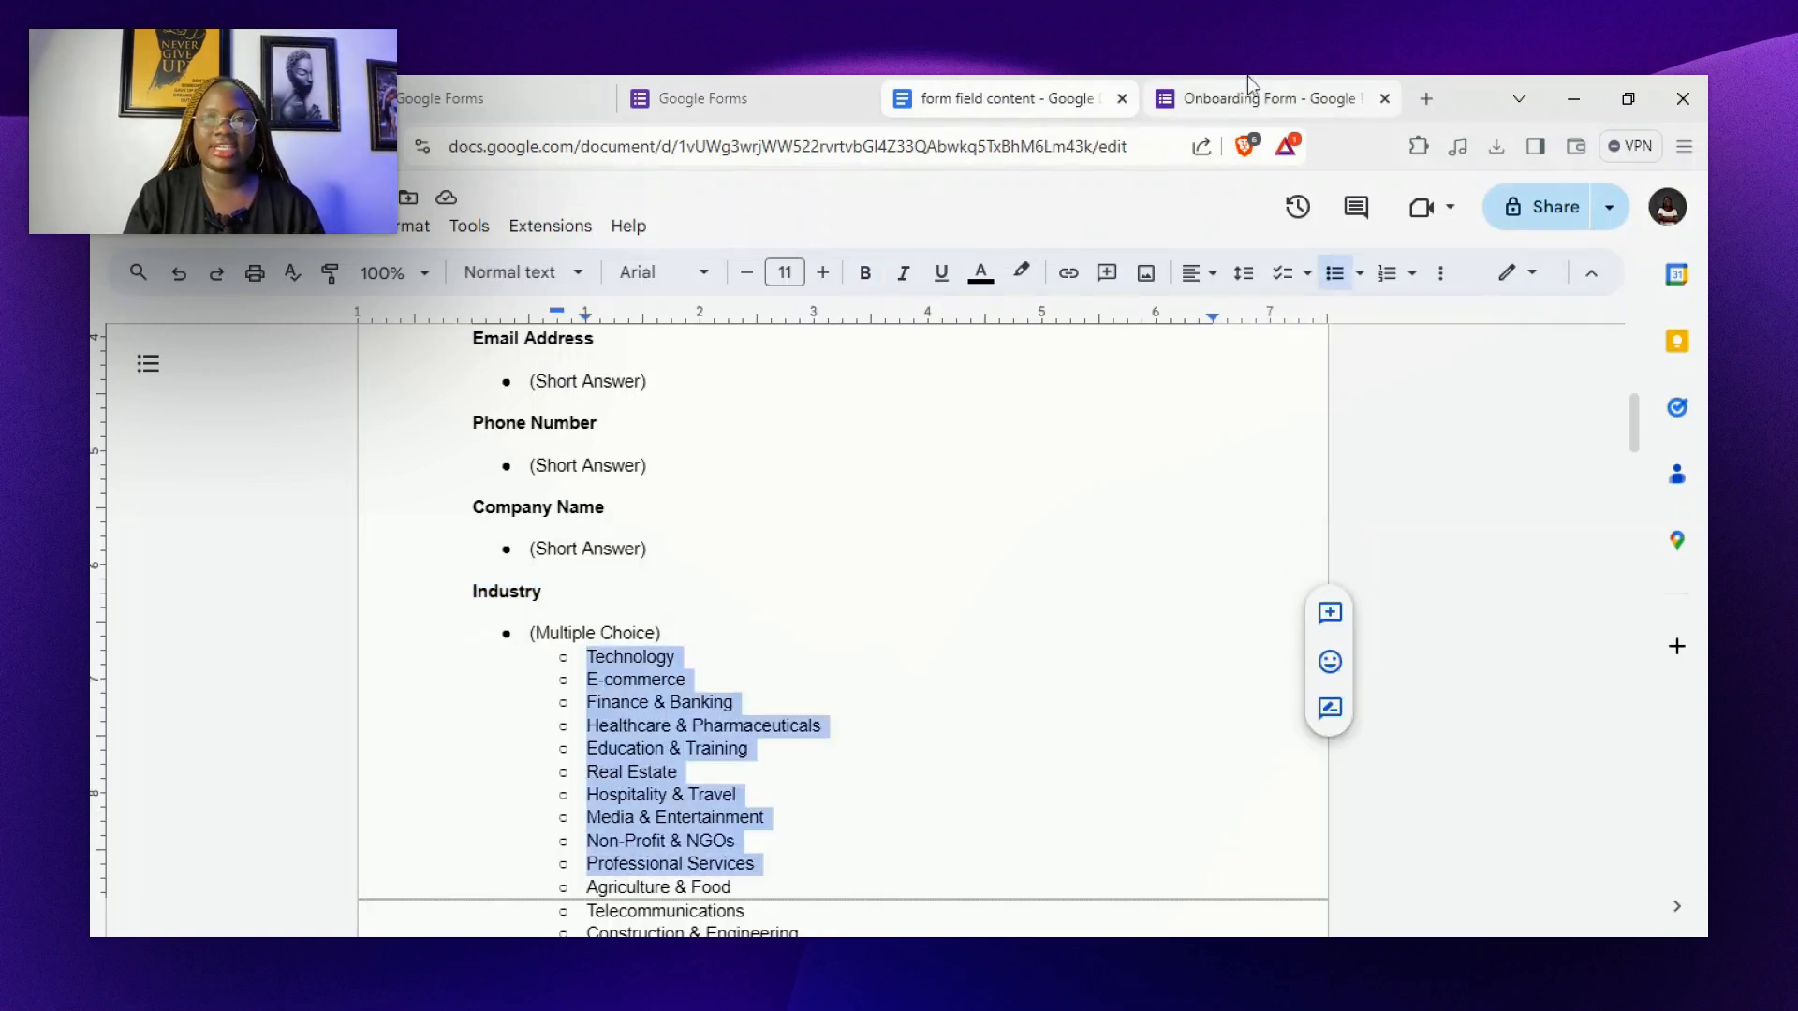
click(1249, 92)
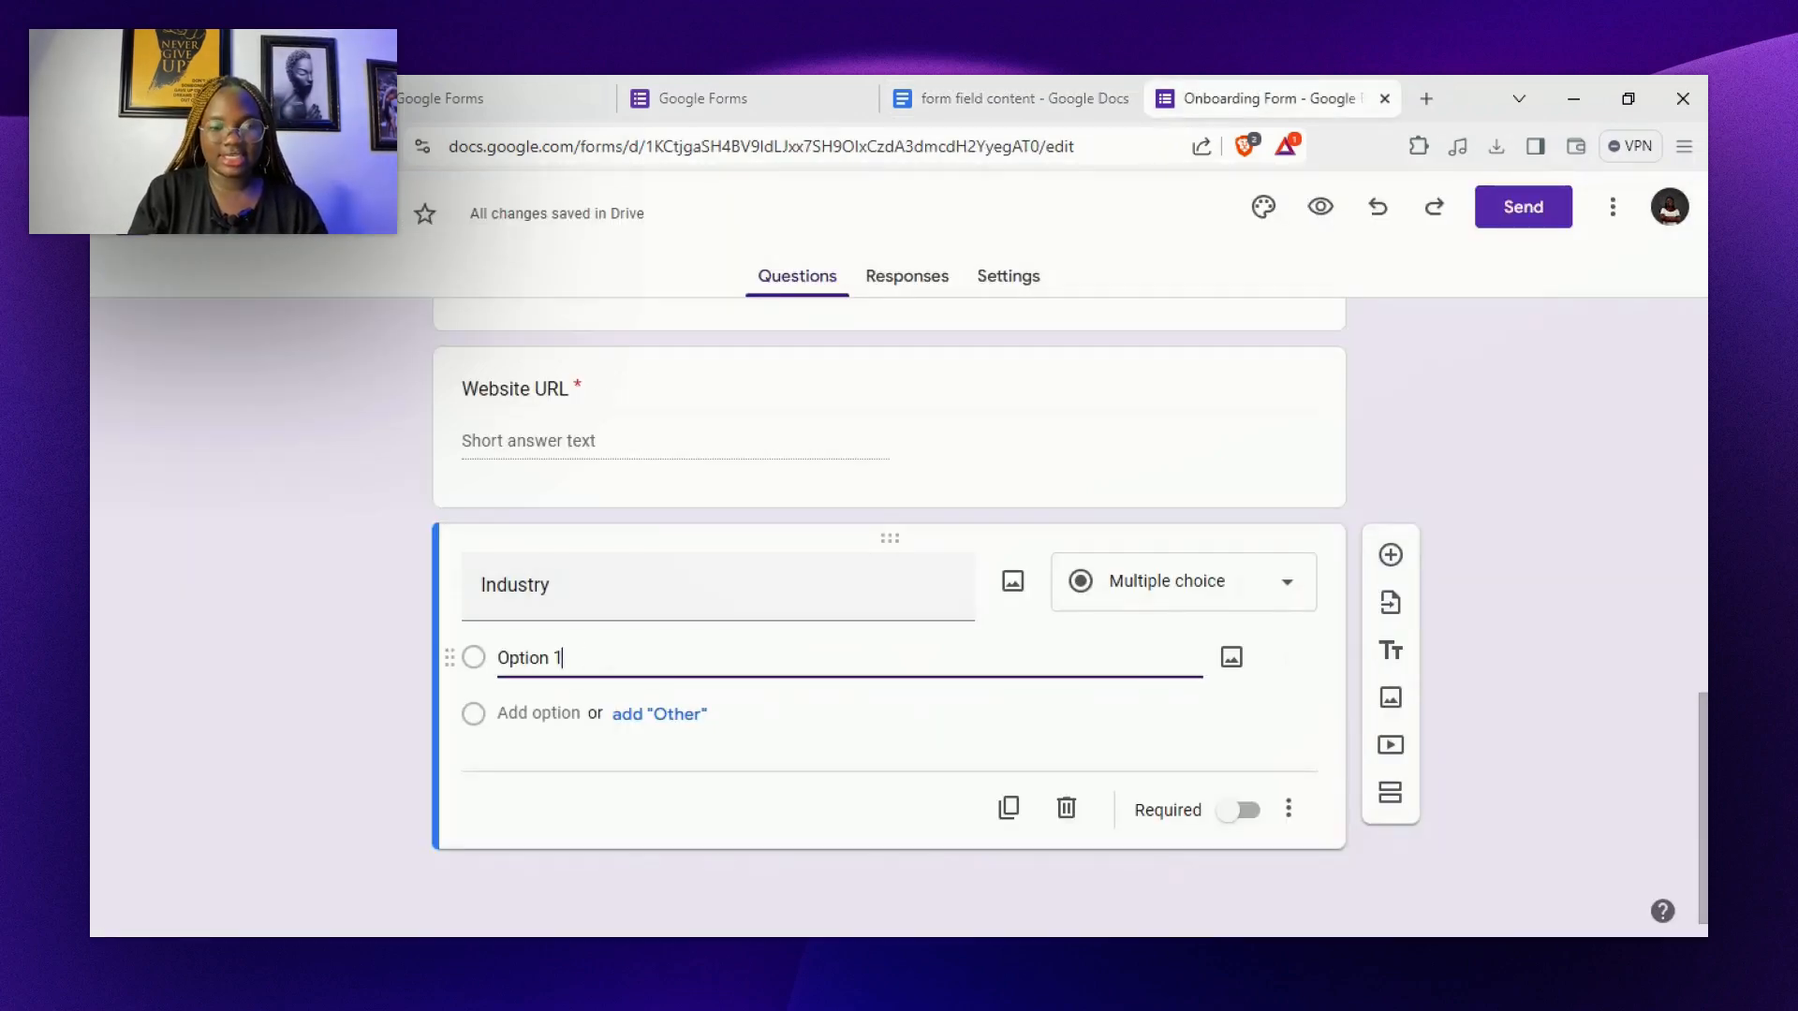
key(ctrl+v)
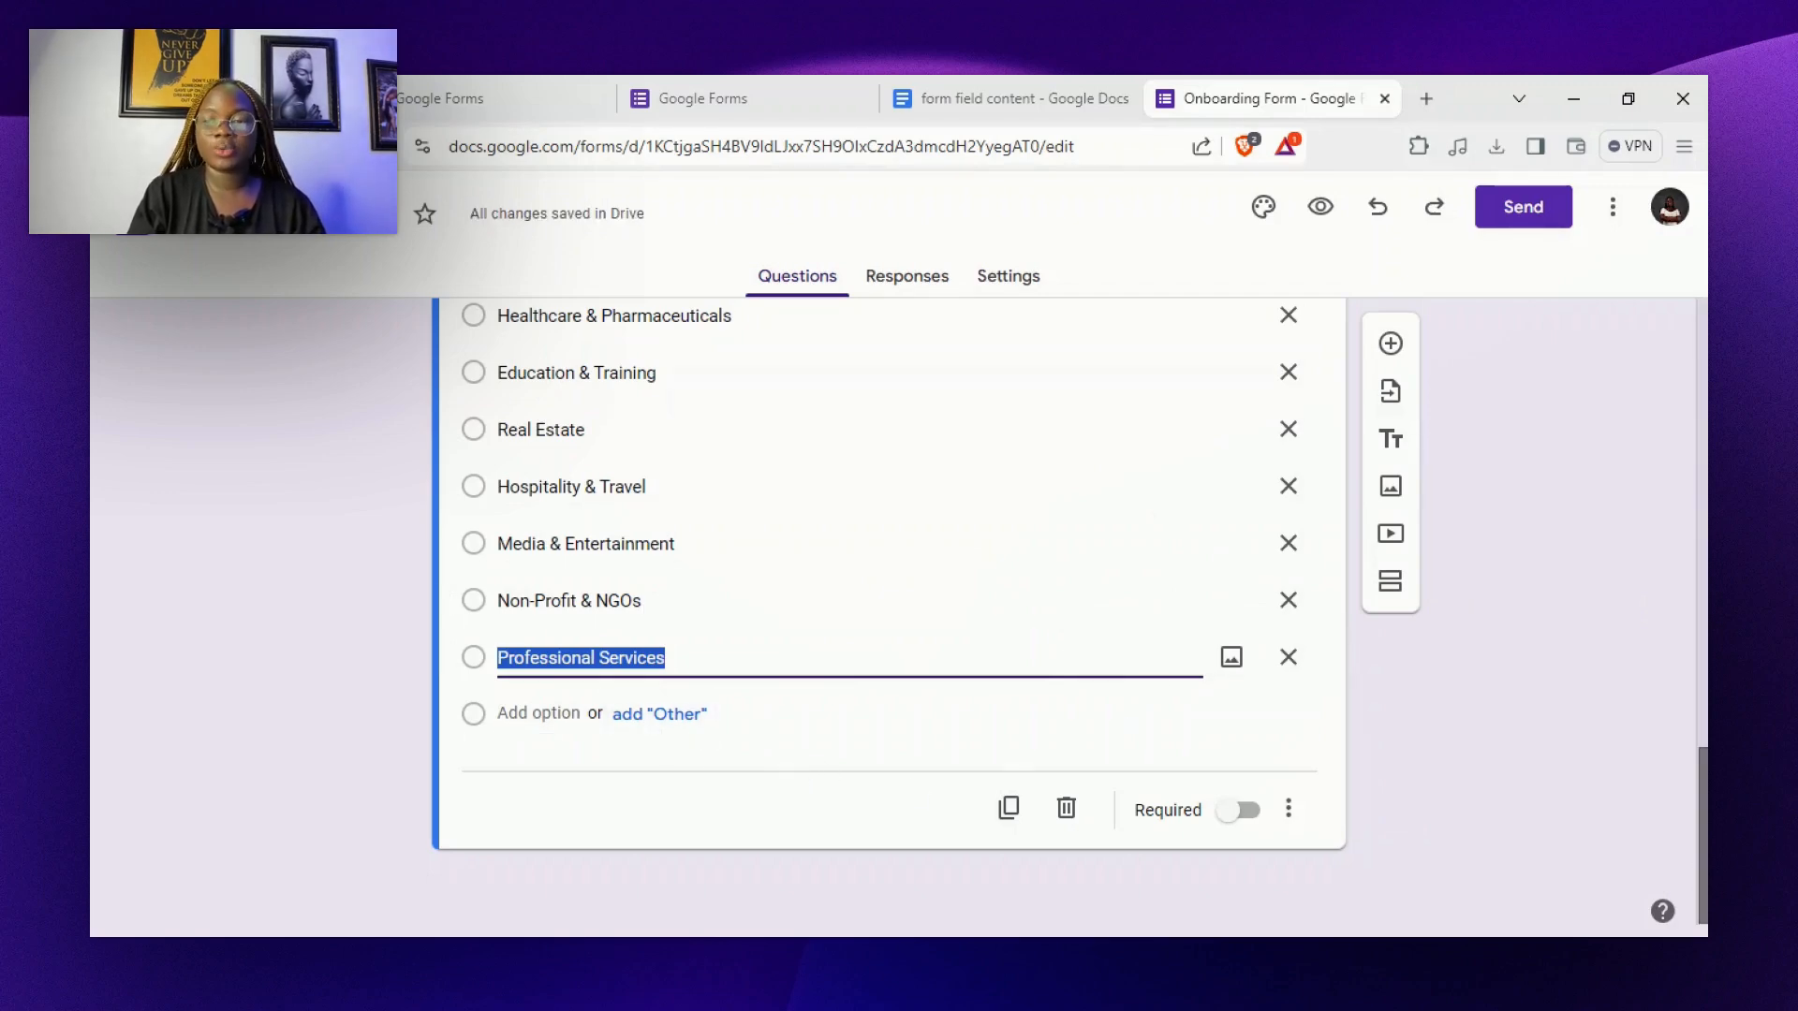
Add an "Other" choice at the end of the Industry options, without an extra numbered option
scroll(608, 827, up, 4)
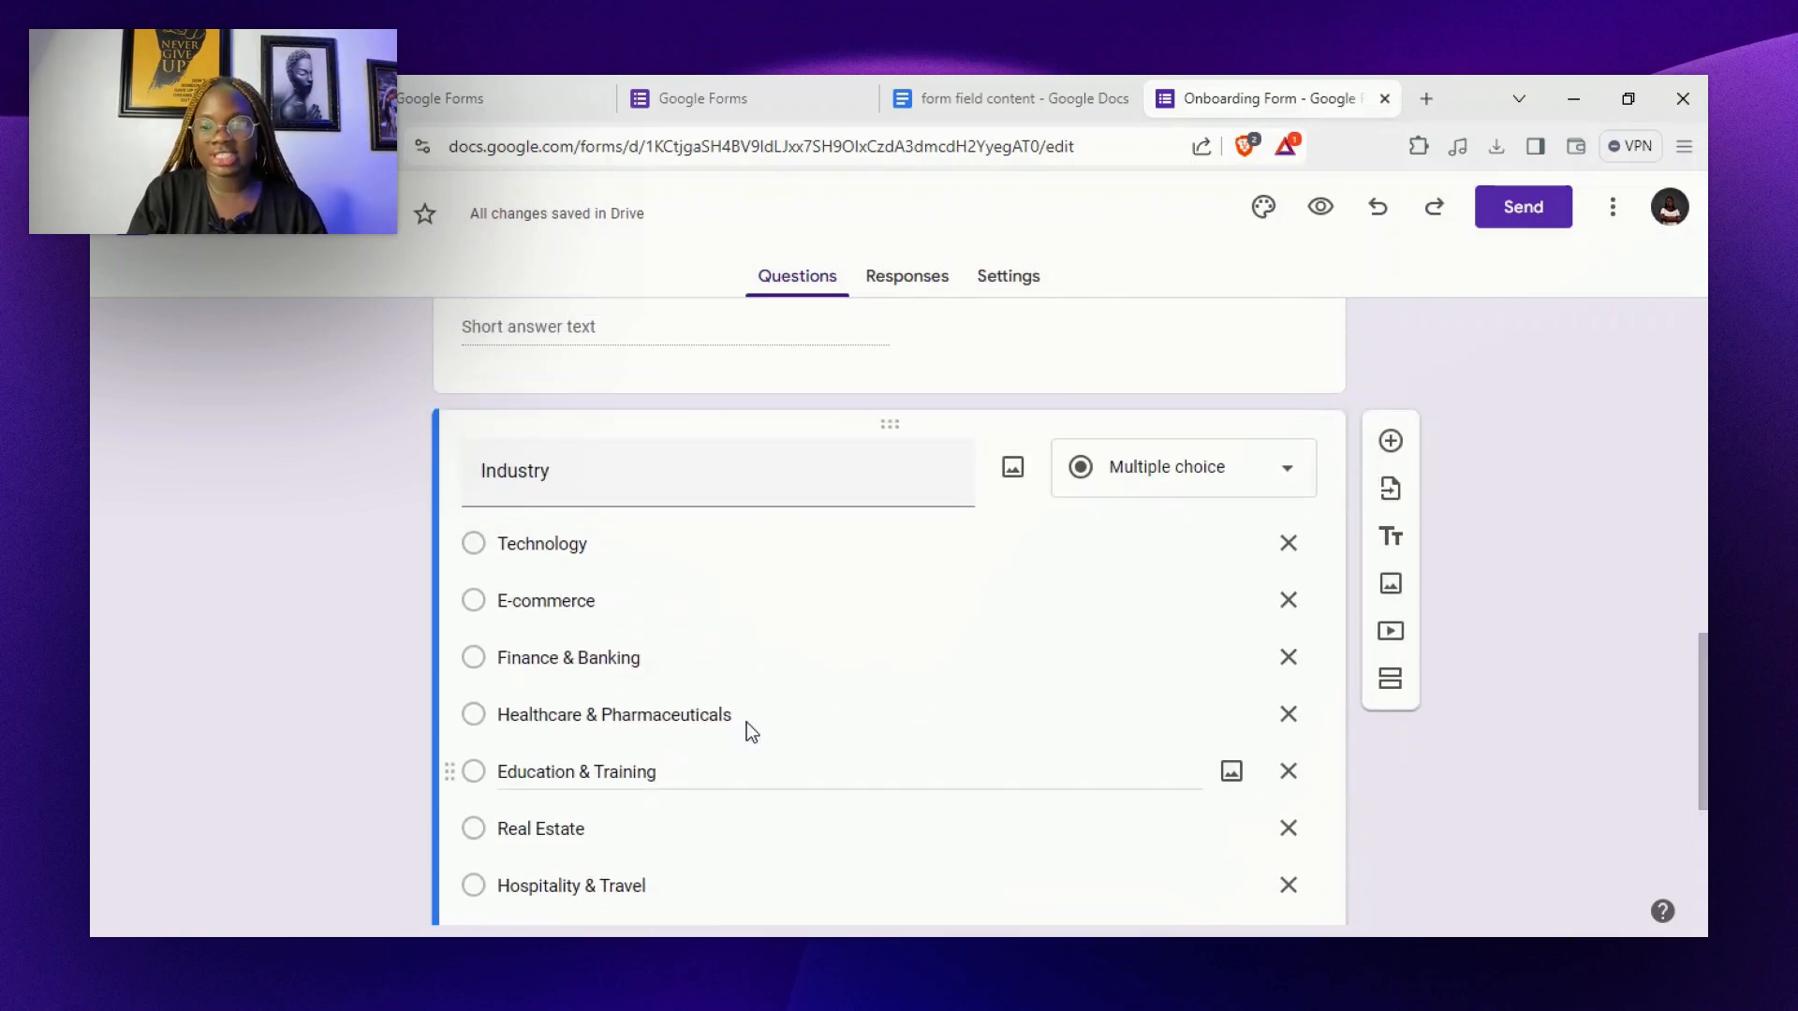
scroll(600, 825, down, 3)
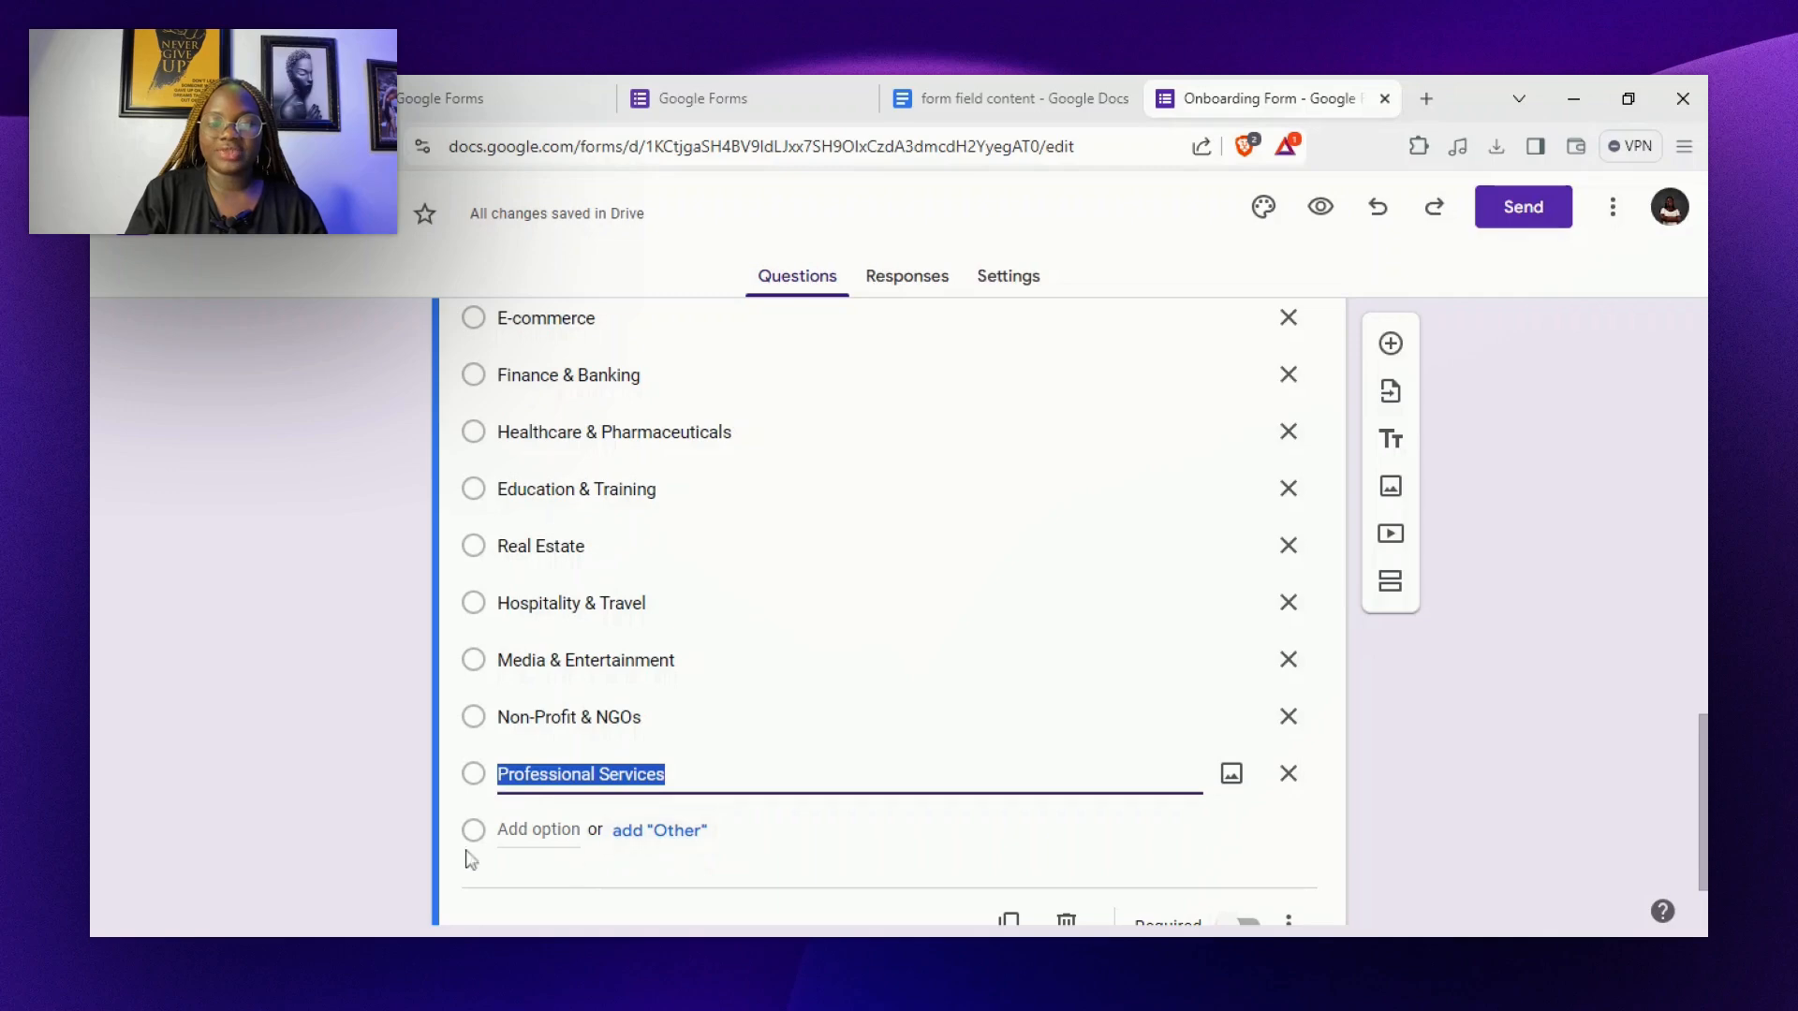
click(466, 835)
click(471, 843)
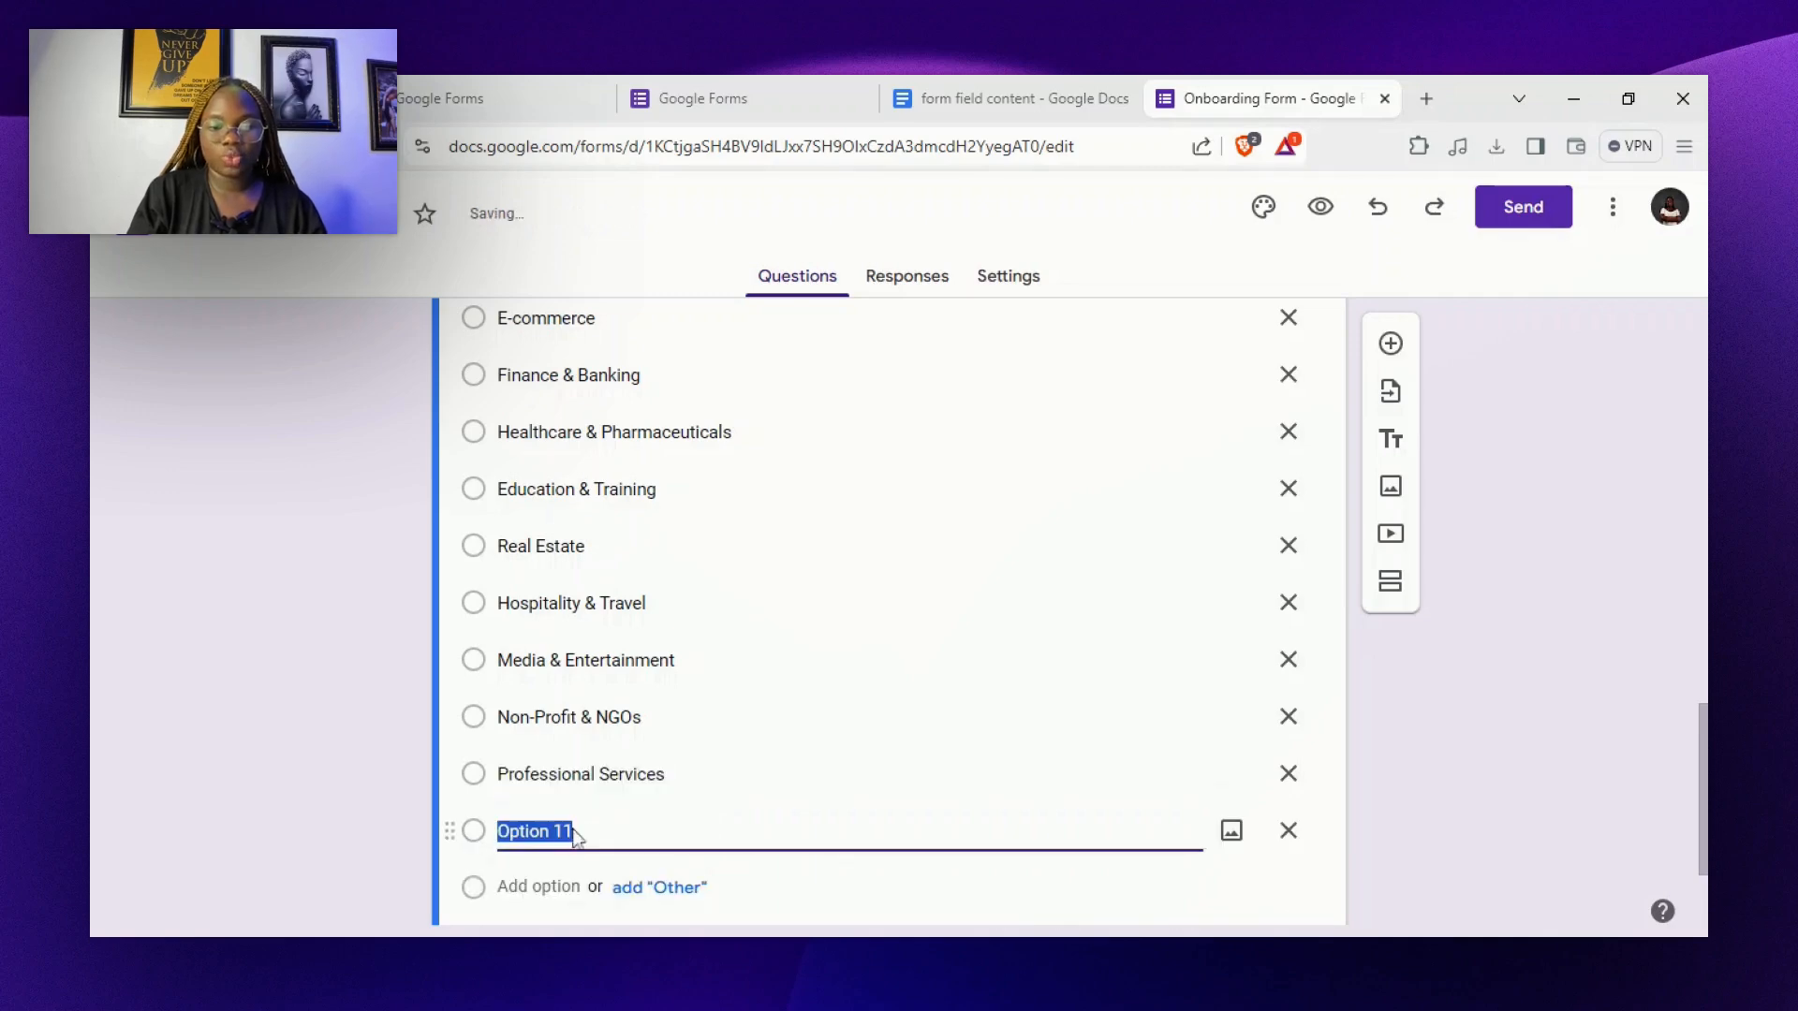
click(1289, 831)
click(660, 836)
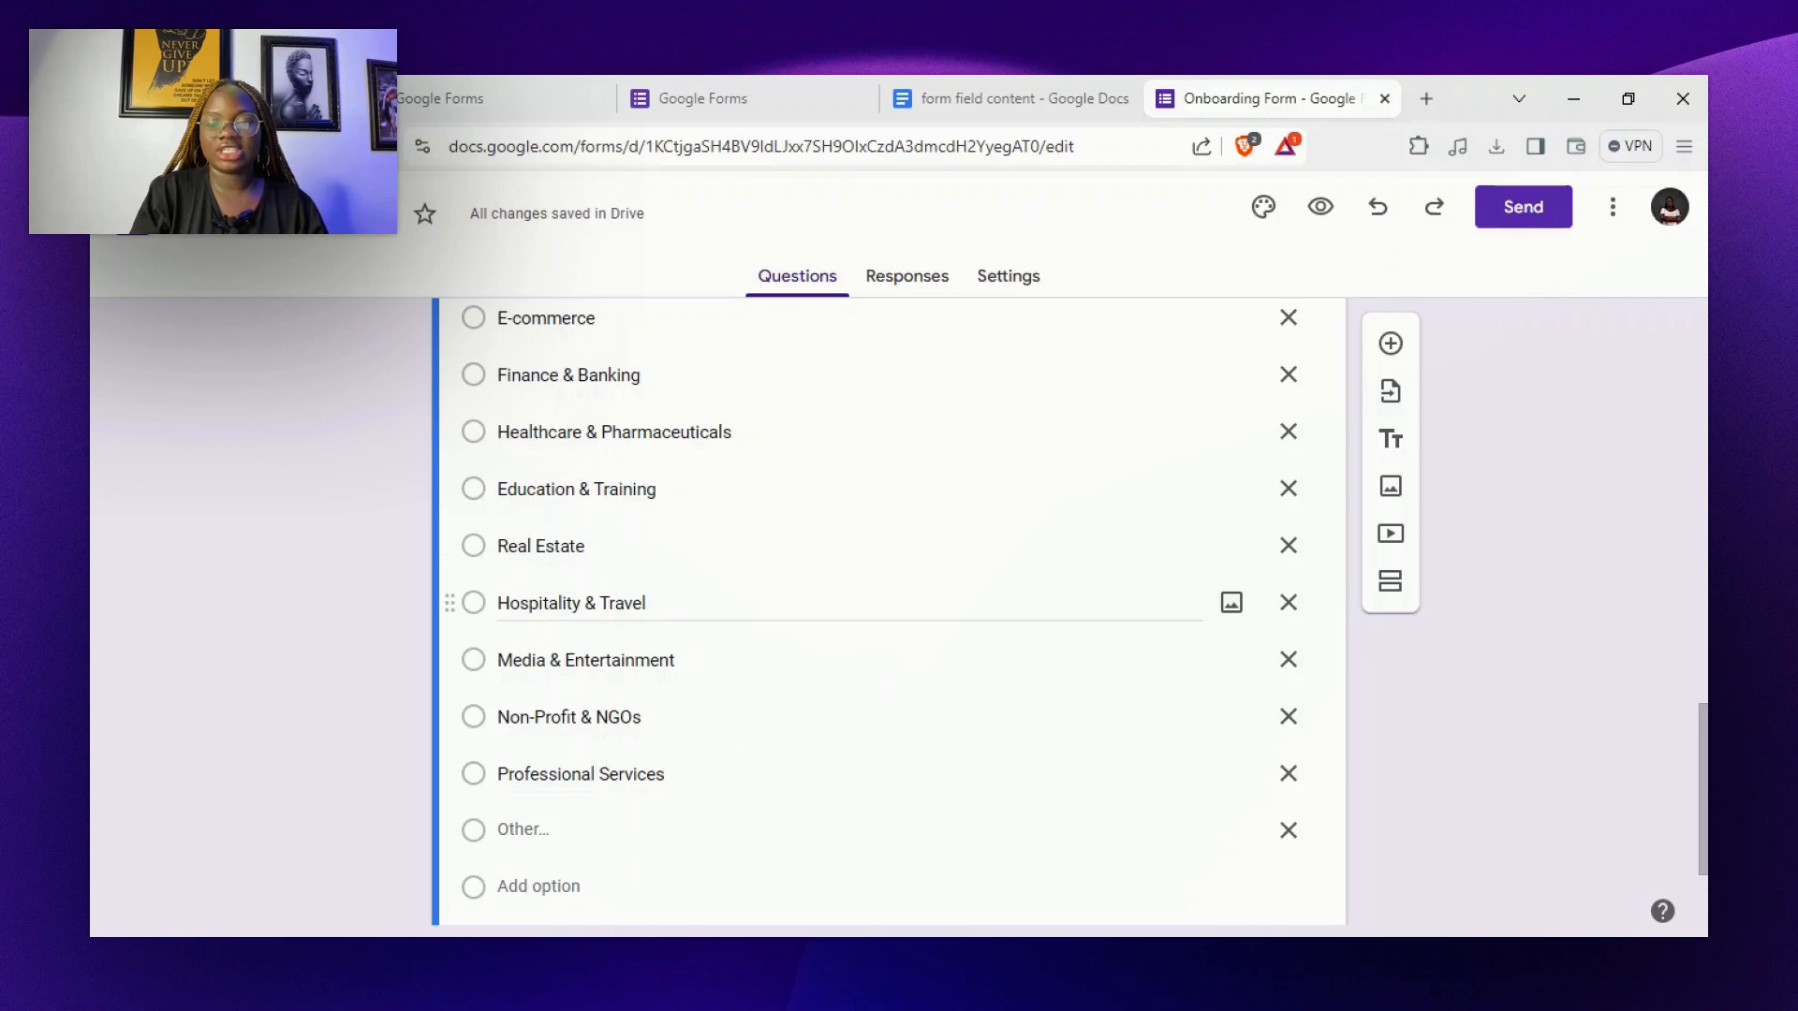
Add a question after Industry titled Services Required, copied from the form field content document, and remove the title's bold formatting
scroll(1683, 719, up, 6)
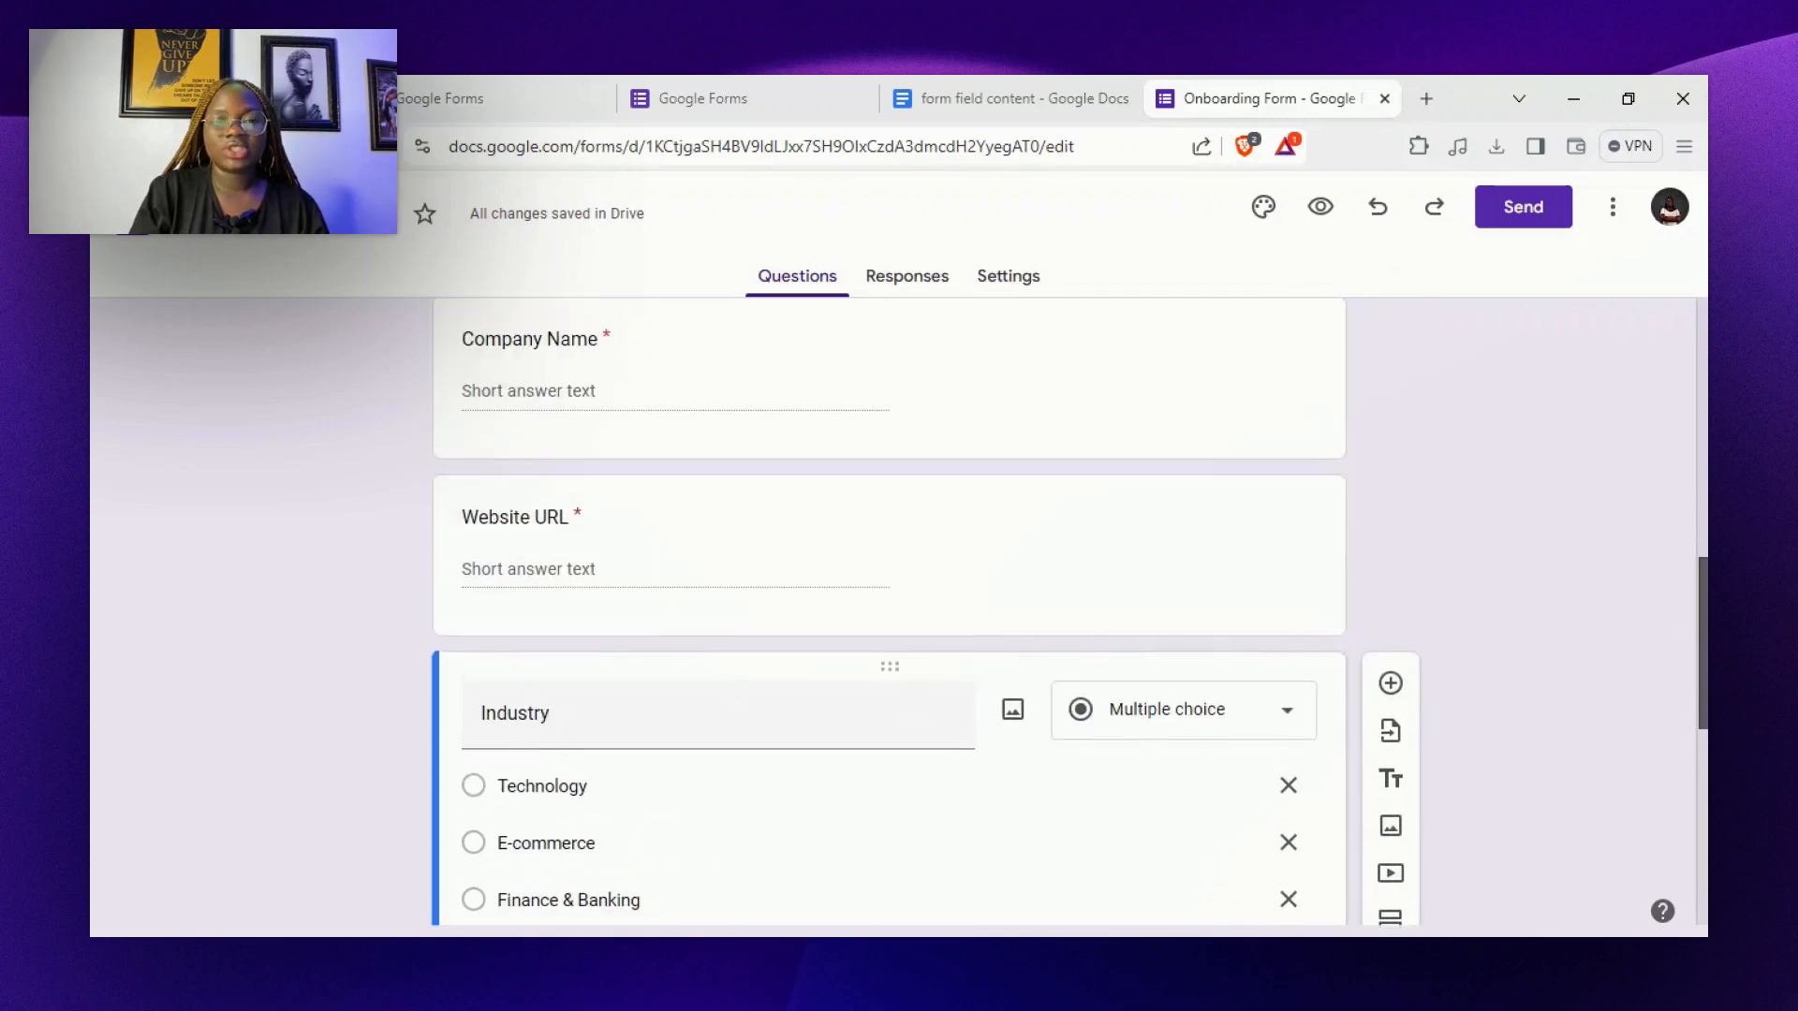
click(1002, 99)
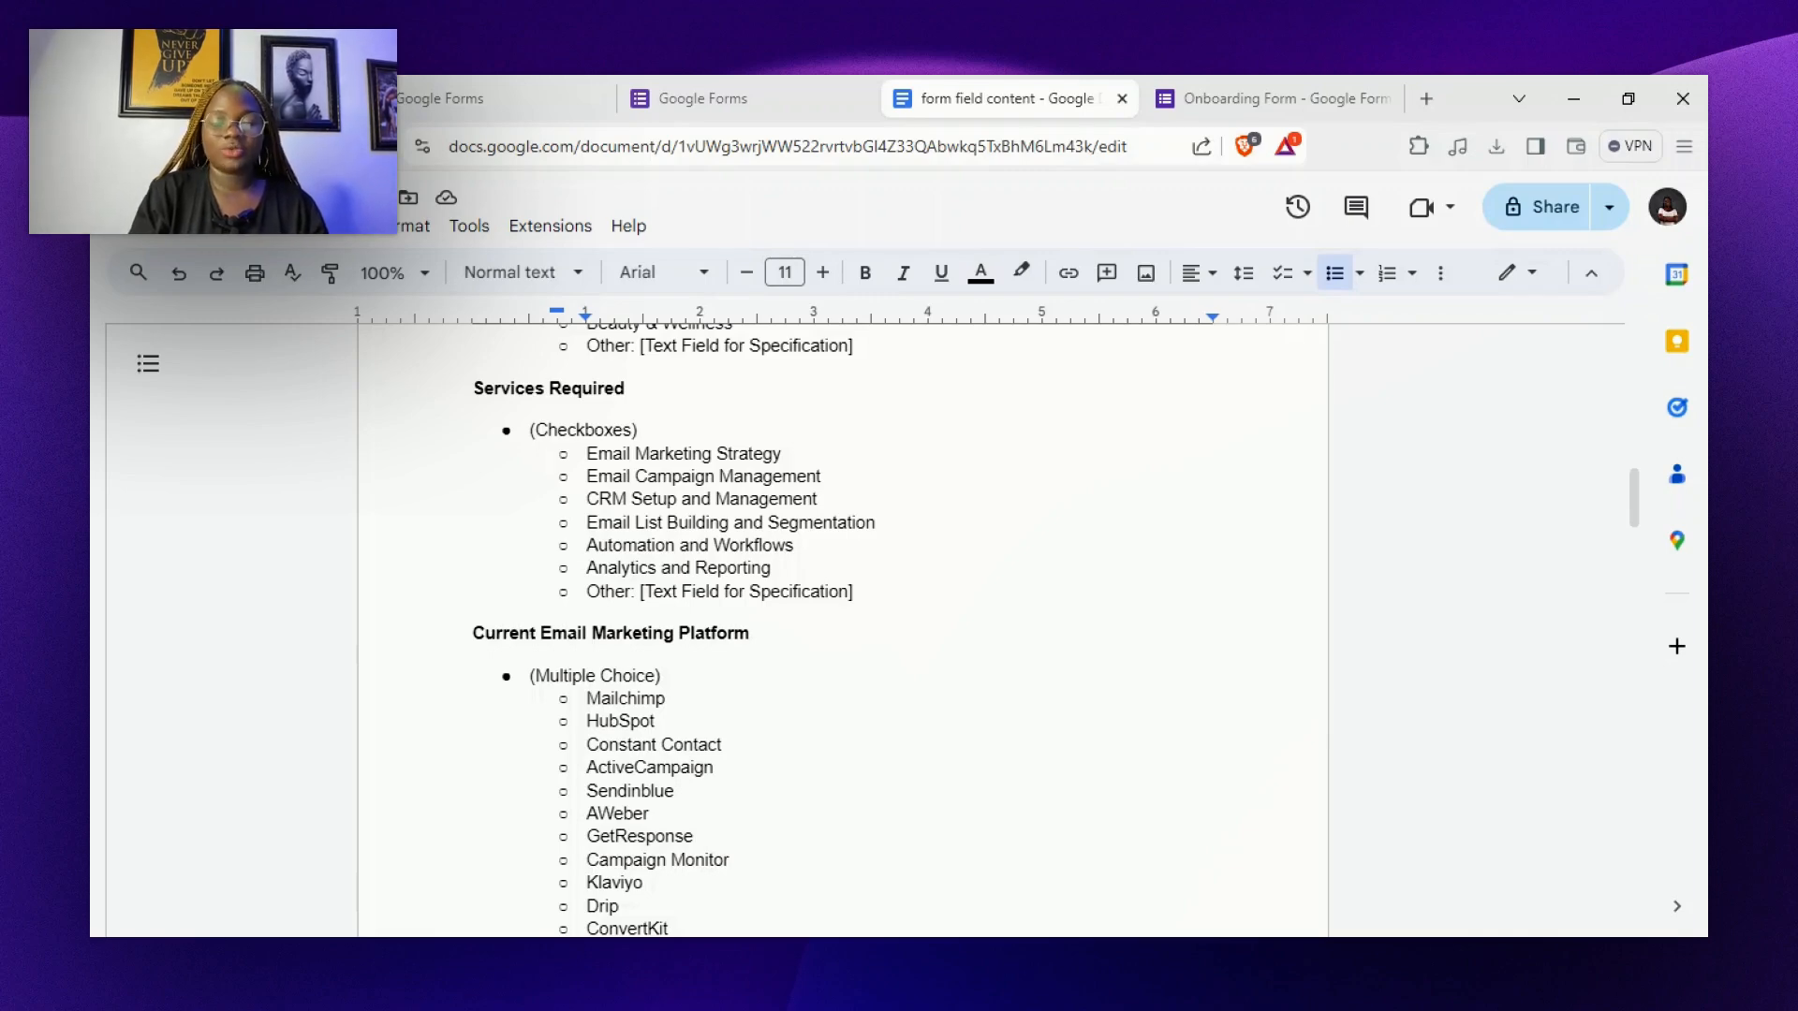
triple_click(549, 389)
key(ctrl+c)
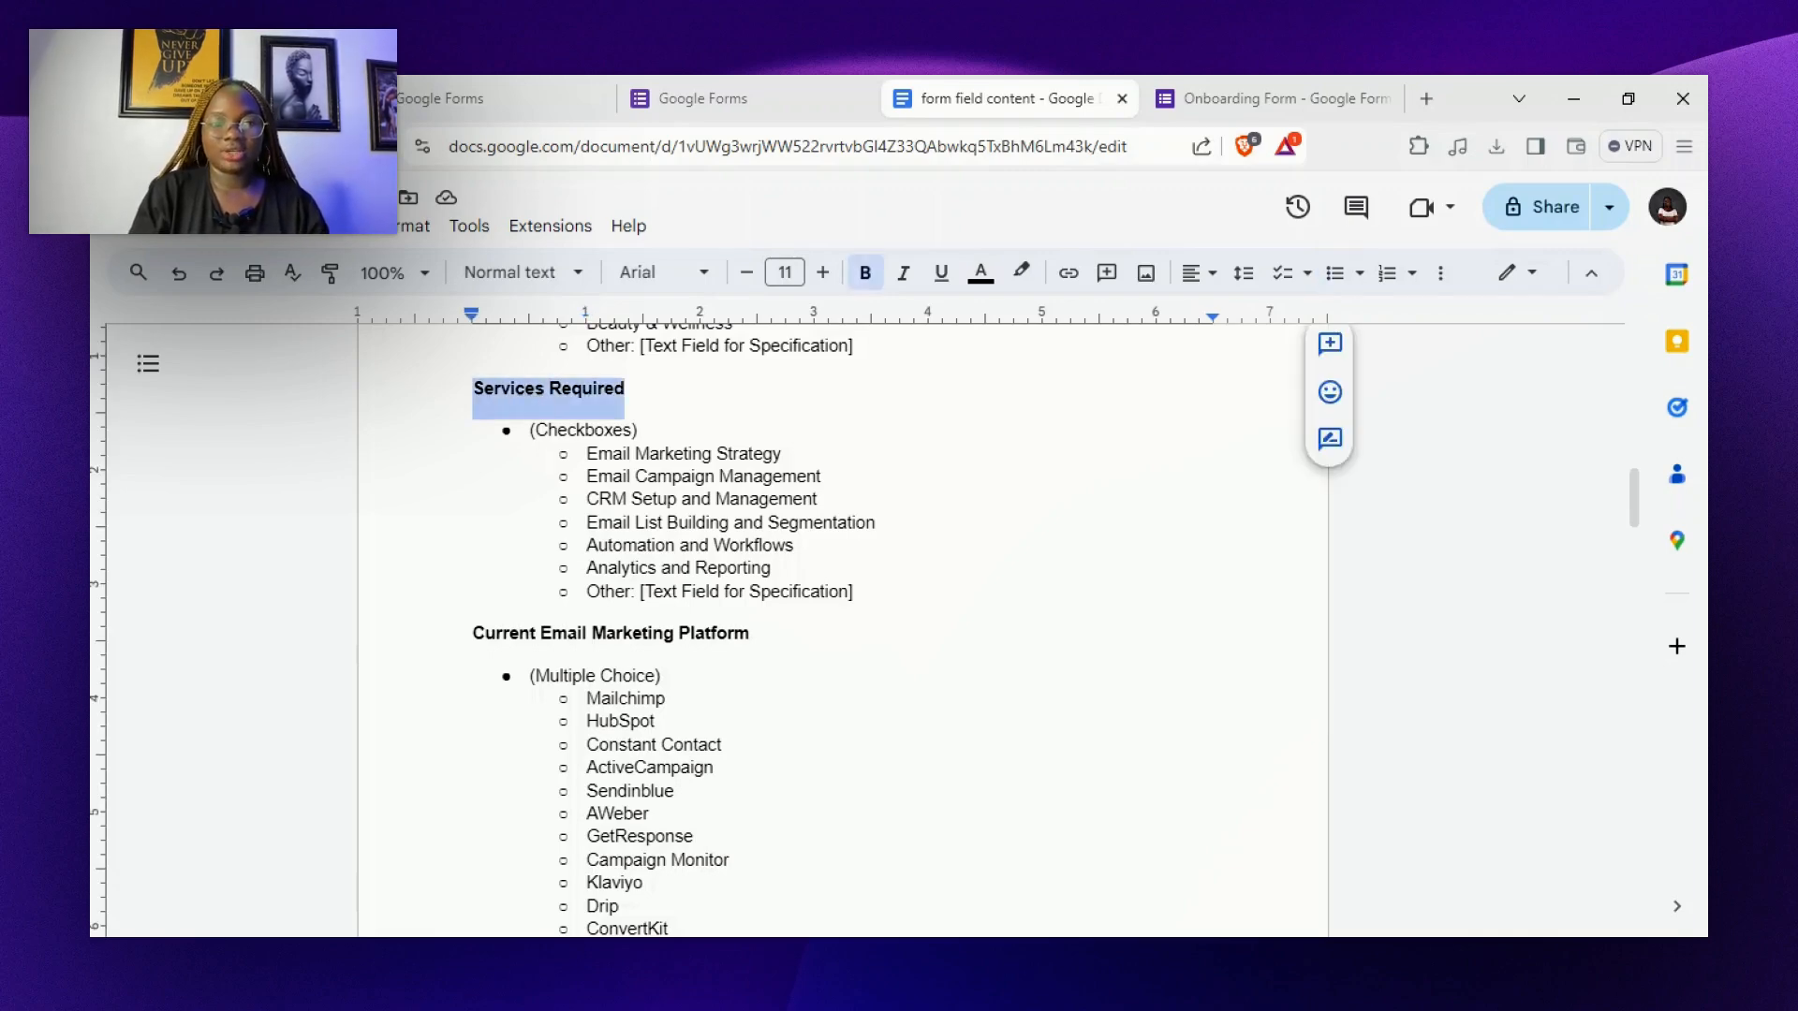
click(1212, 78)
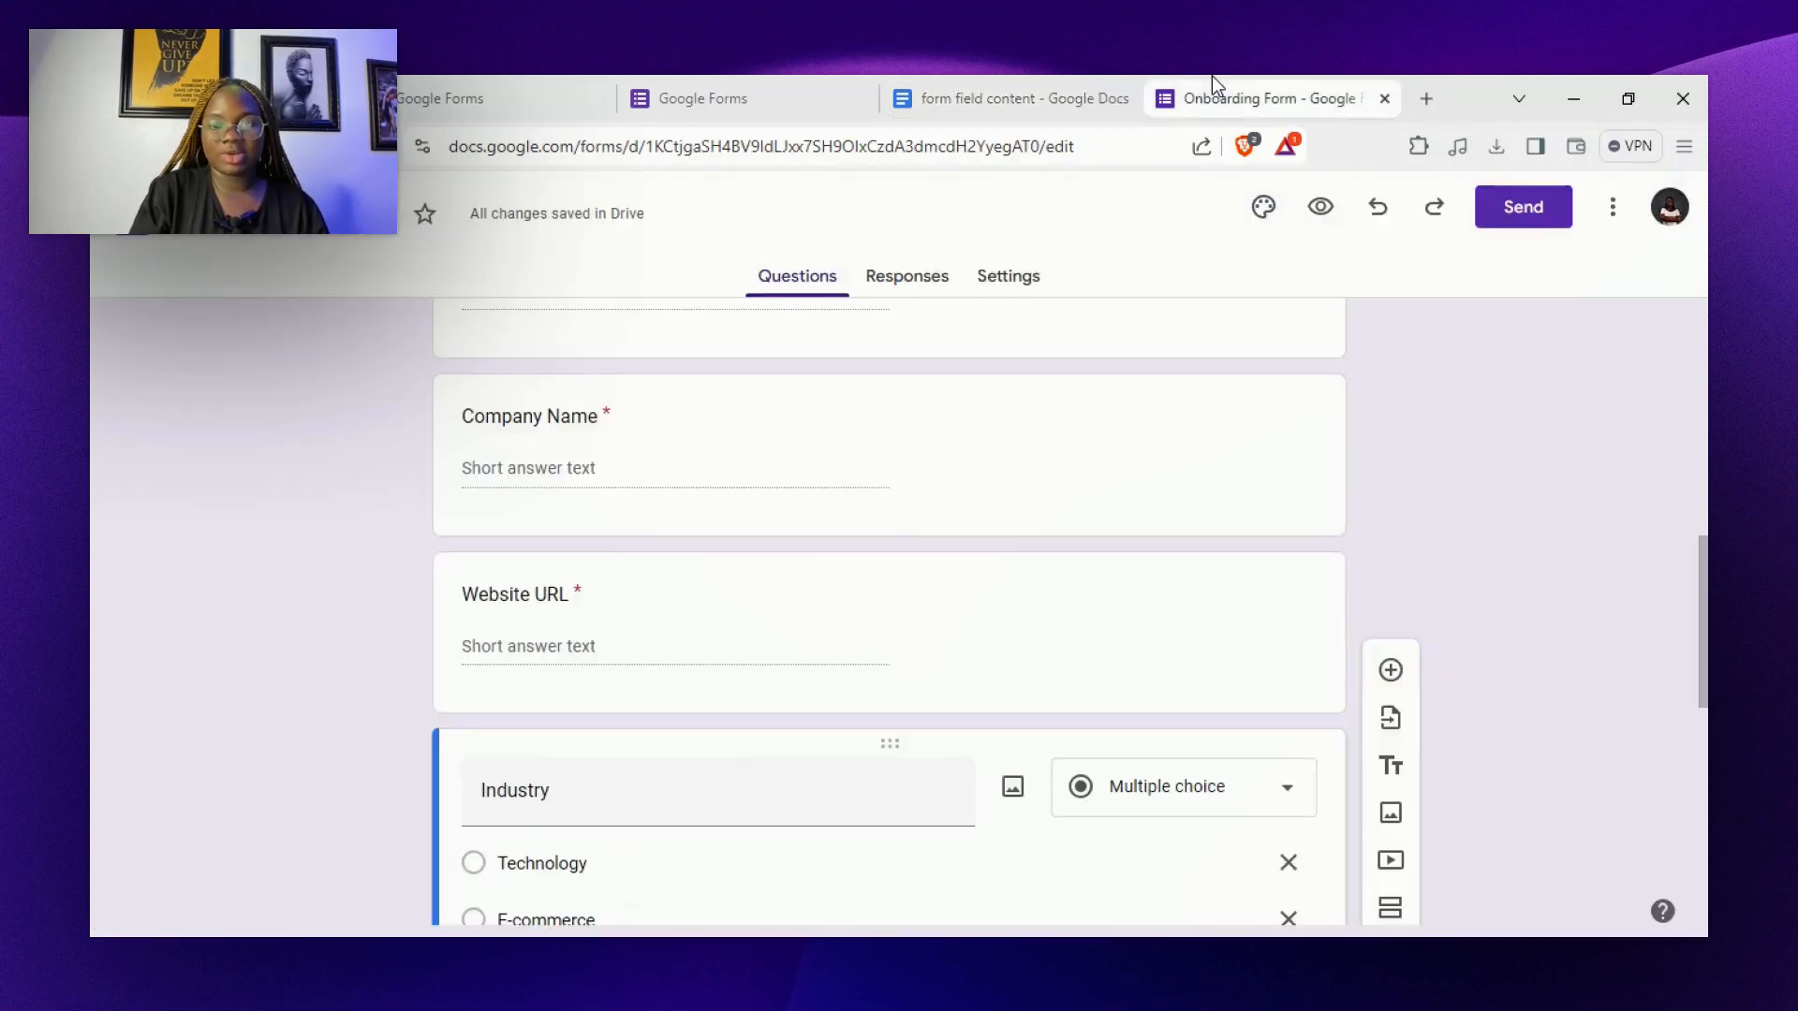
scroll(889, 608, down, 10)
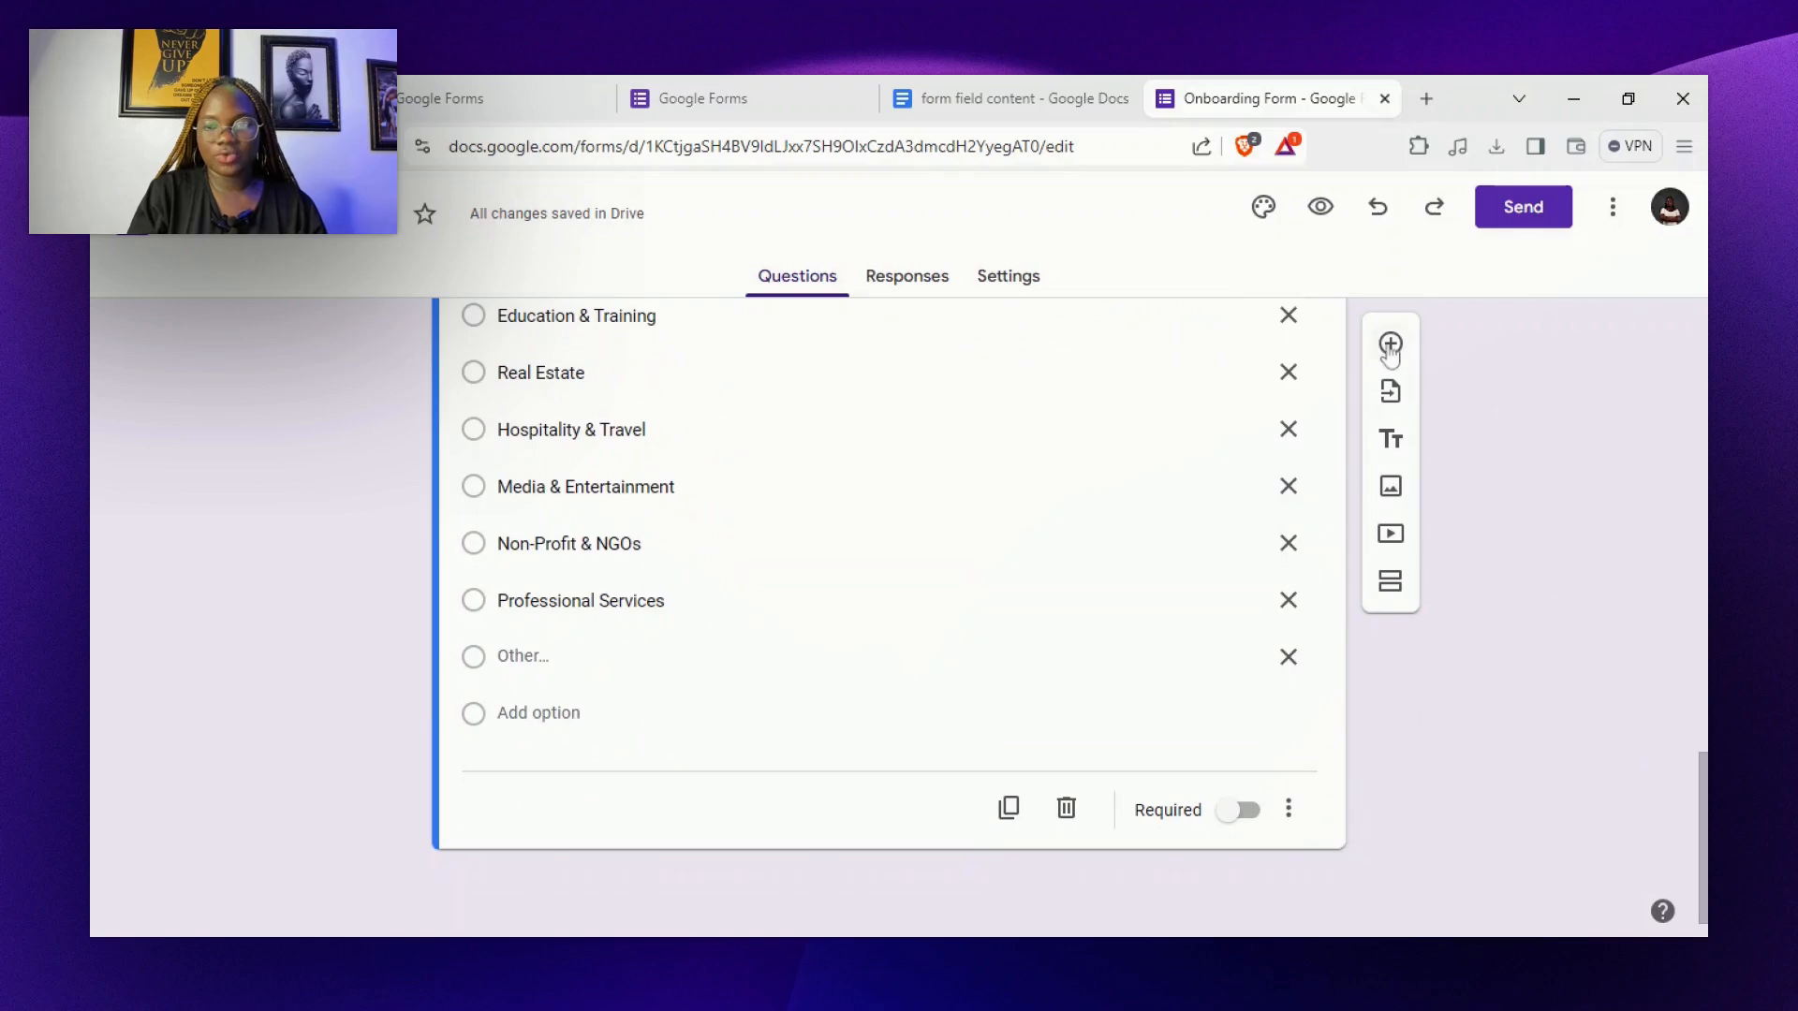
click(1391, 344)
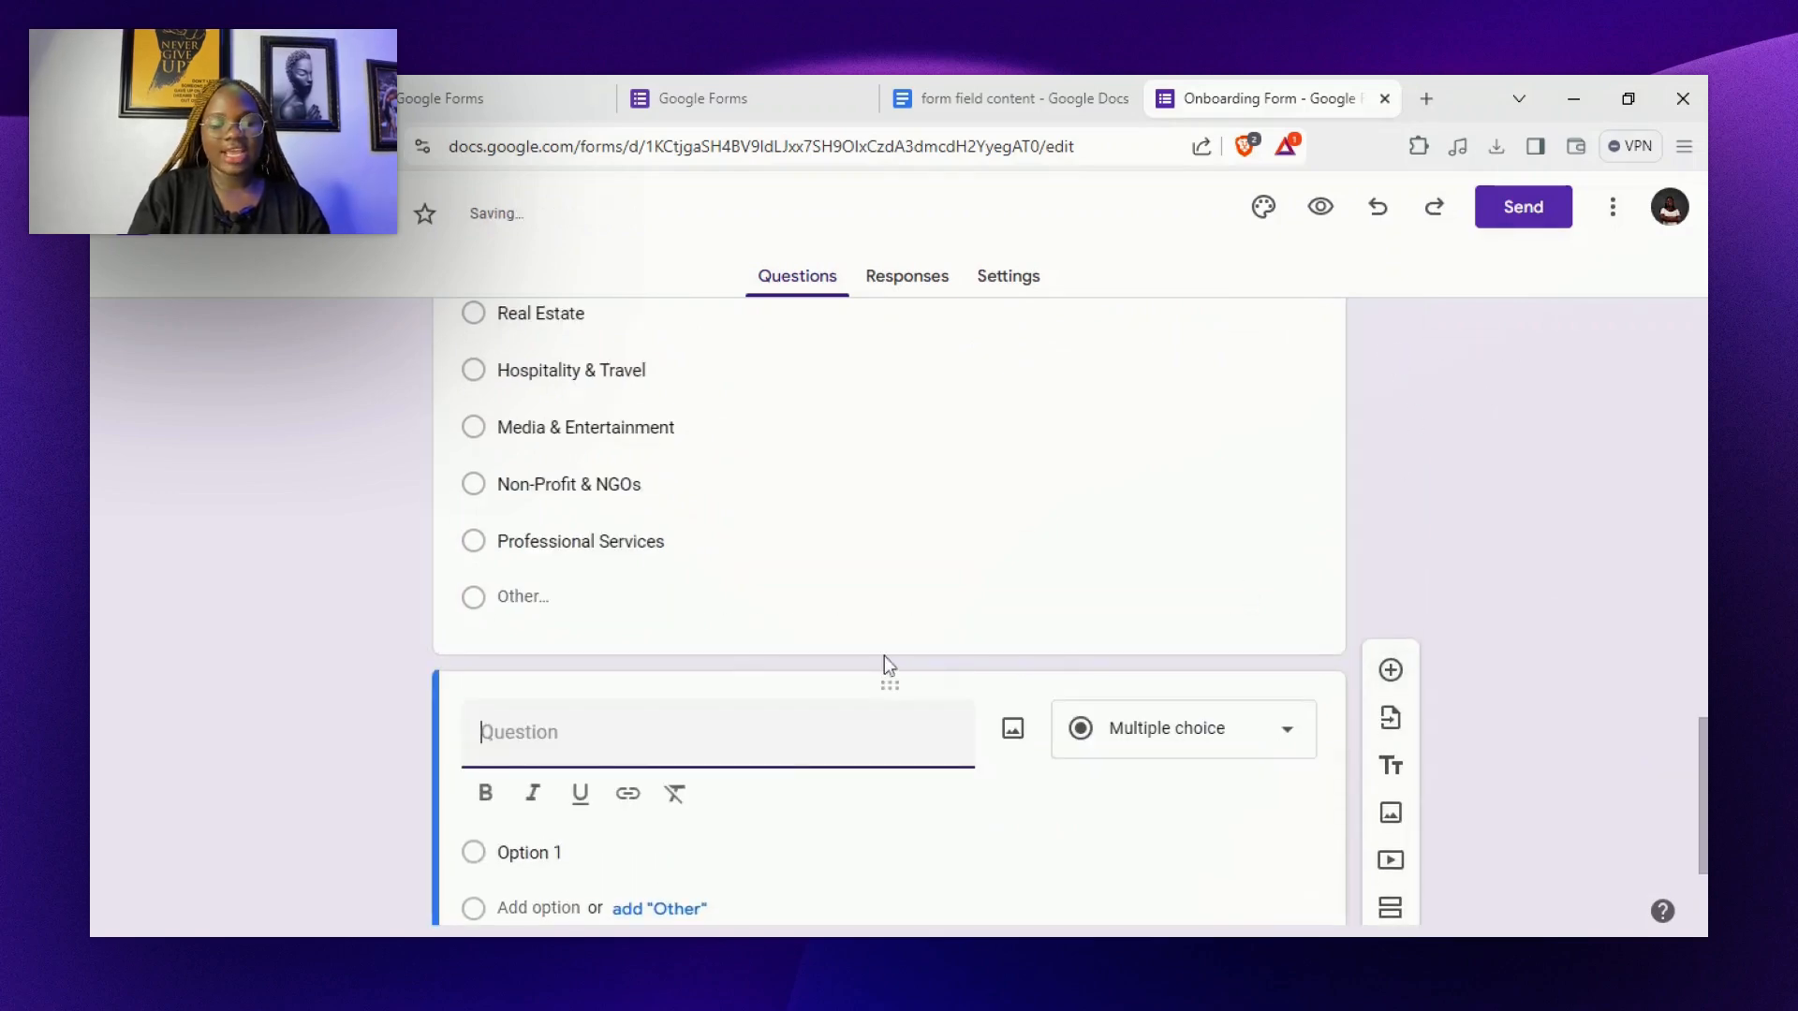
key(ctrl+v)
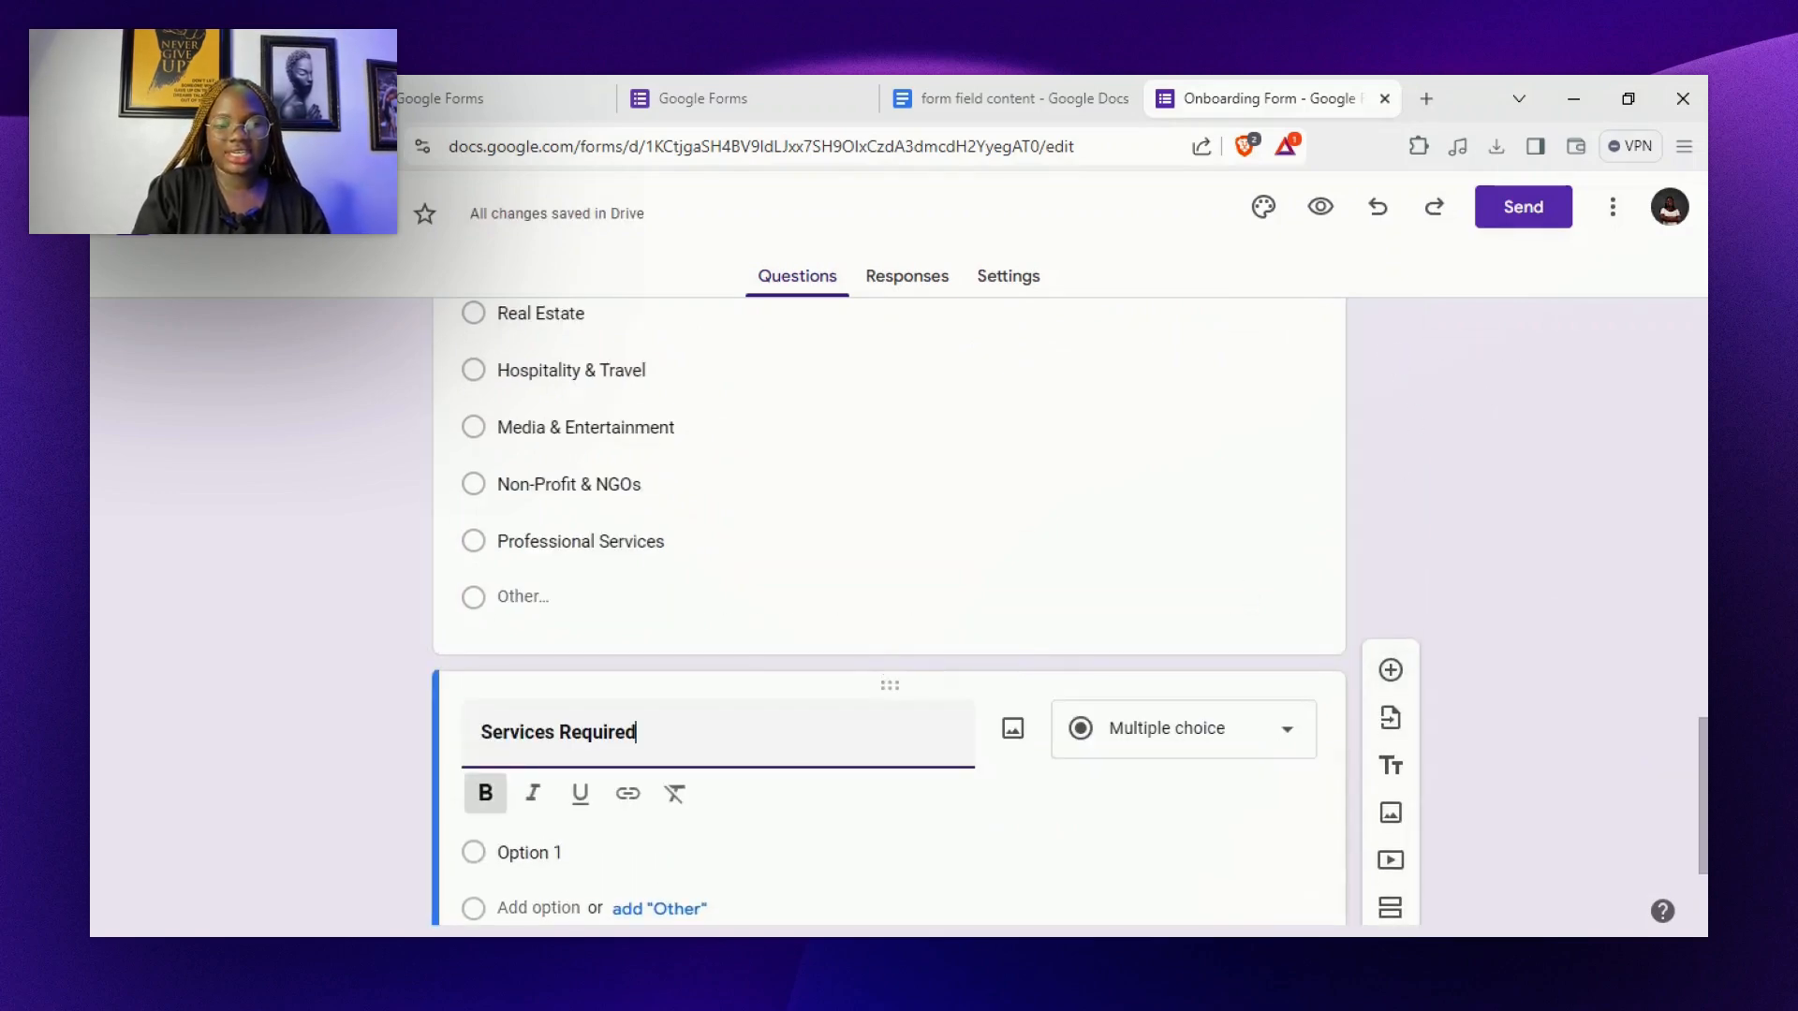
triple_click(526, 732)
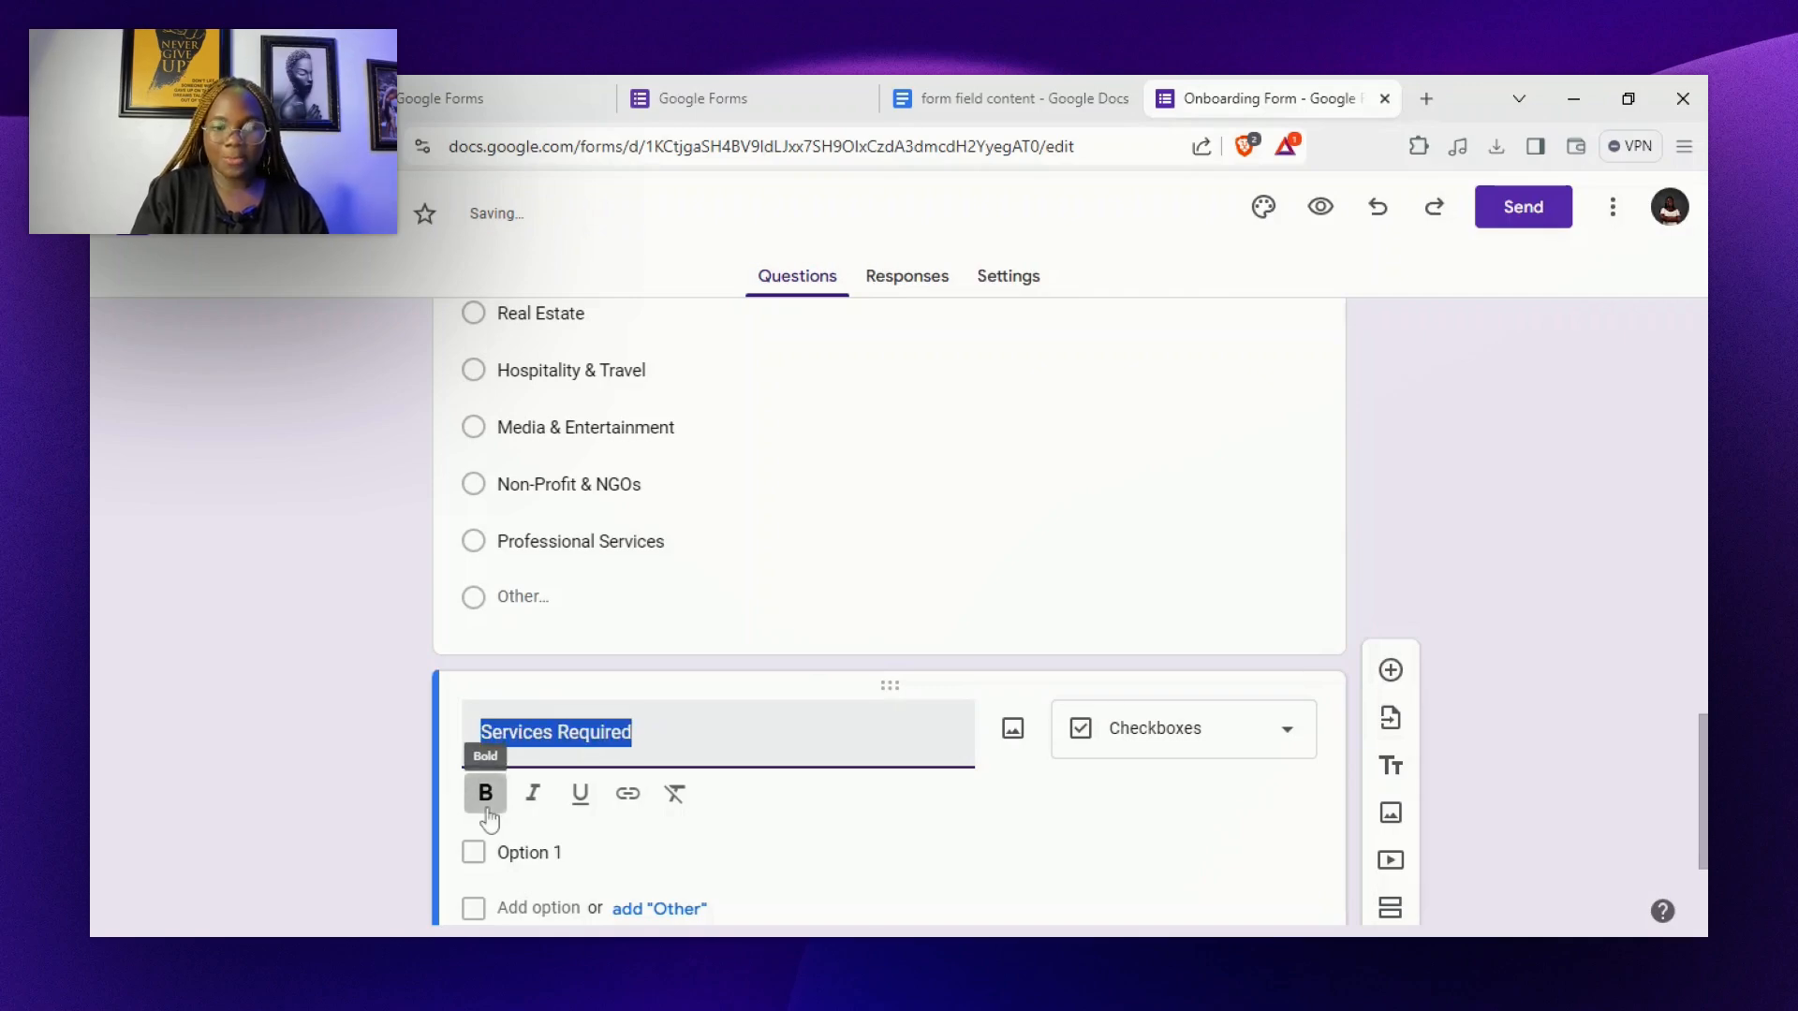
click(485, 793)
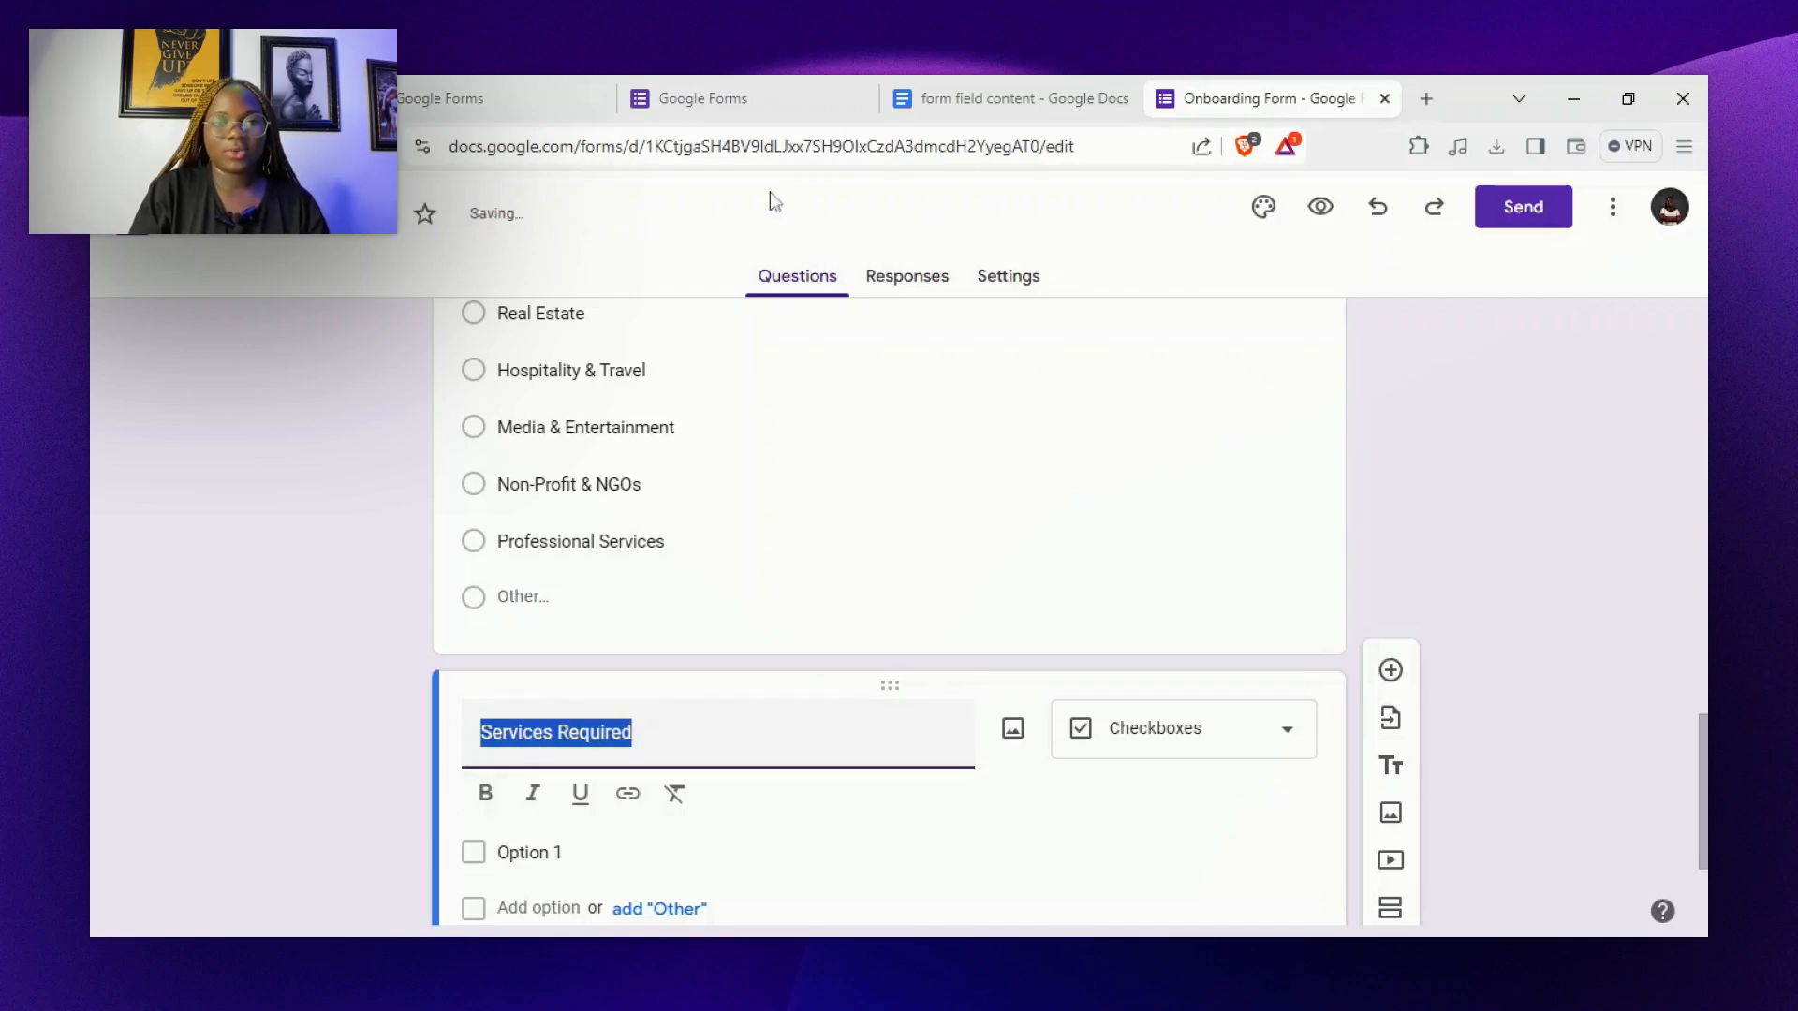
Fill the Services Required checkboxes with Email Marketing Strategy through Analytics and Reporting from the form field content document, plus an "Other" choice
click(945, 93)
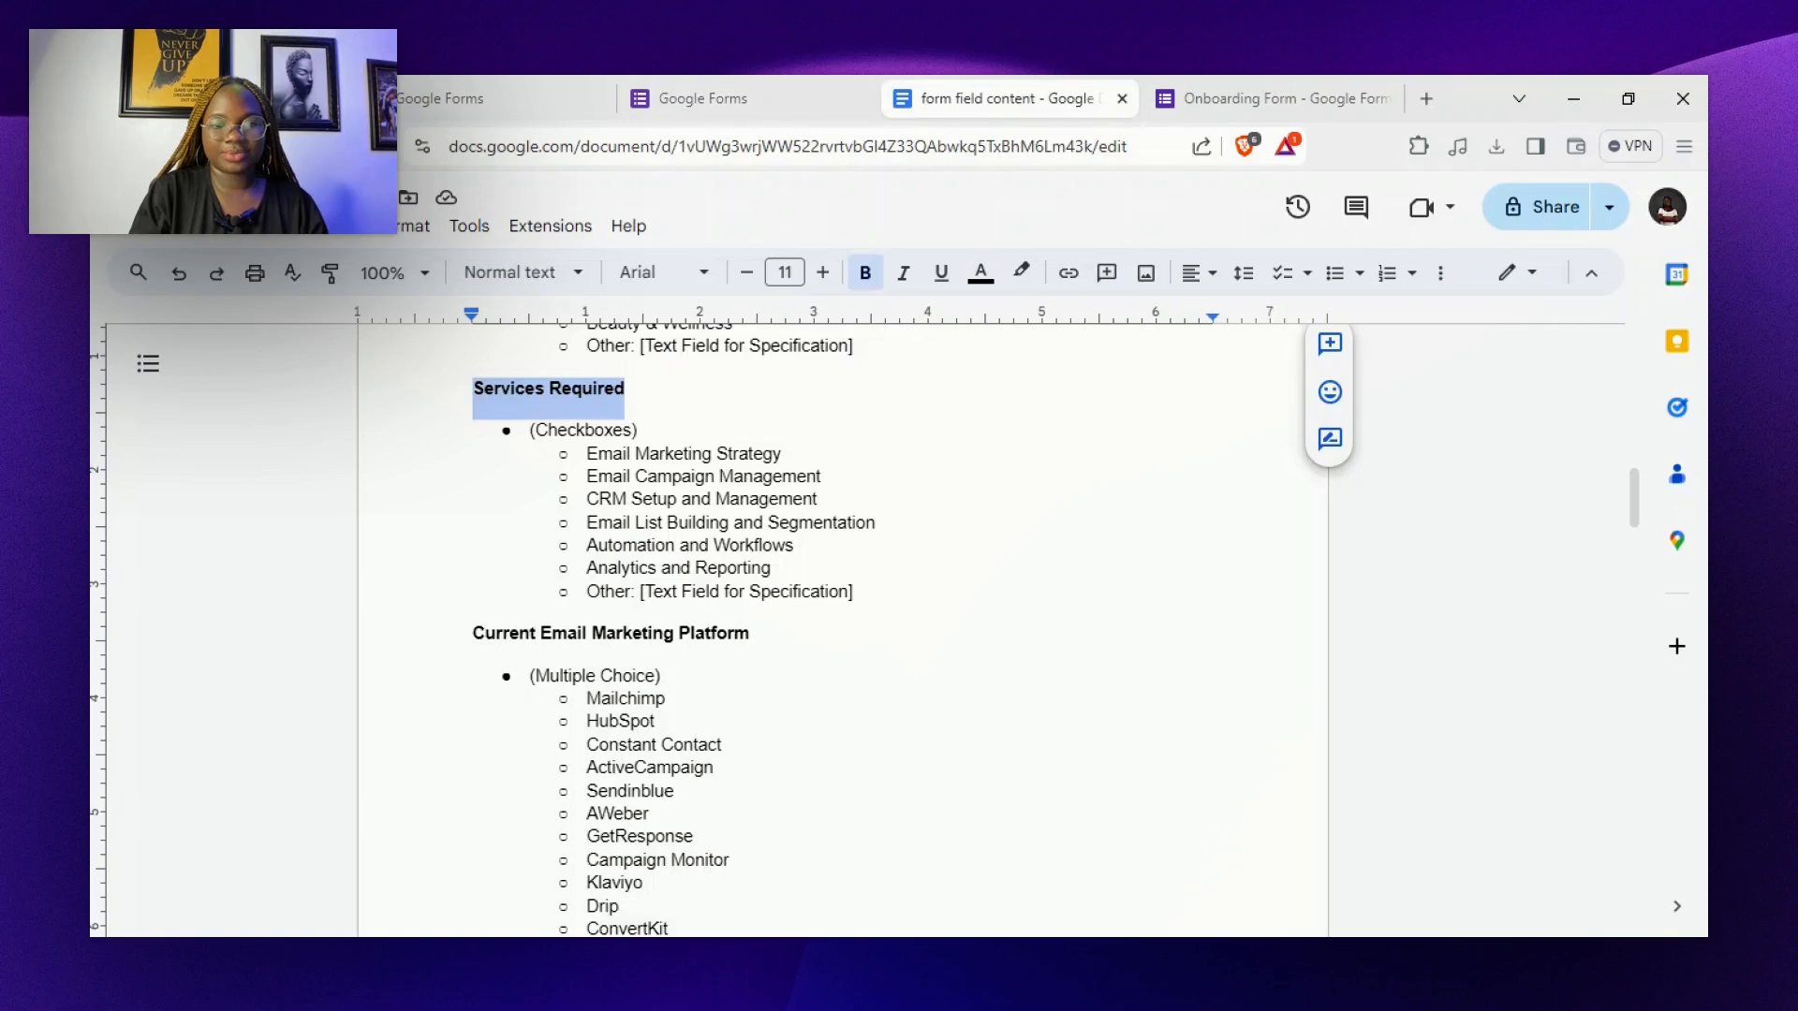
drag(587, 454, 772, 524)
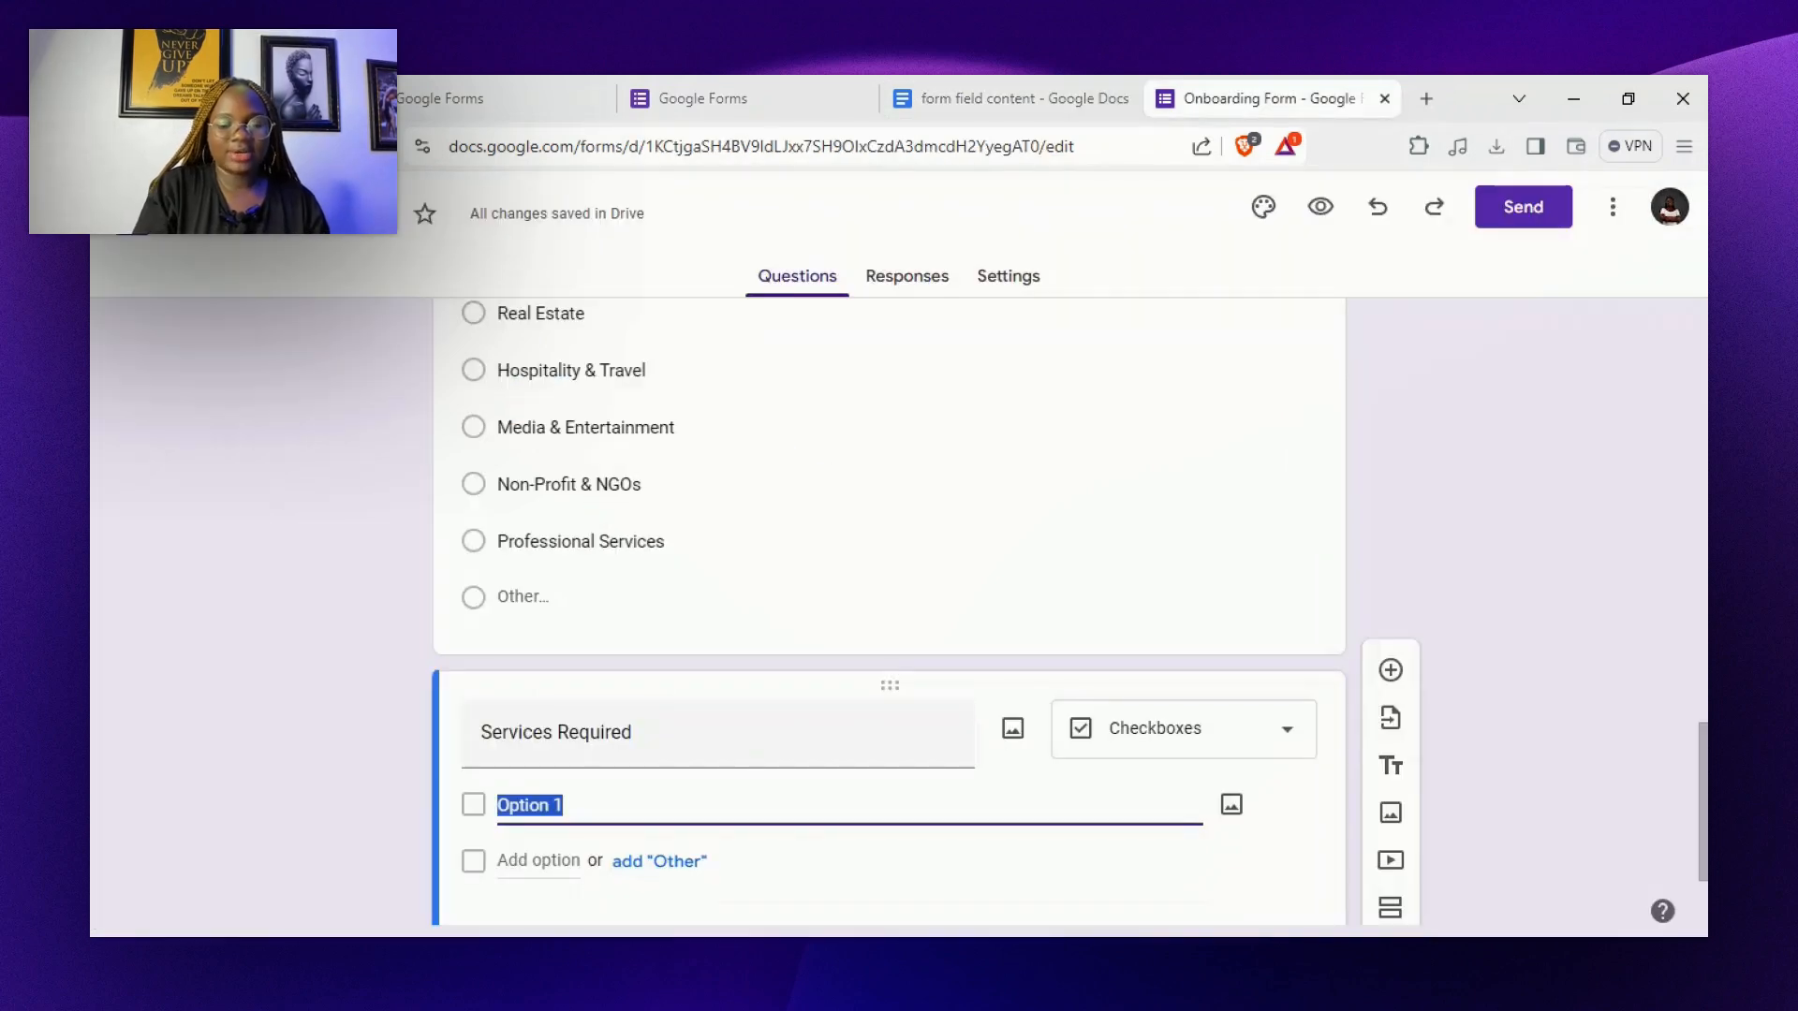
text(Email Marketing Strategy Email Campaign Management CRM Setup and Management Email List Building and Segmentation Automation and Workflows Analytics and Reporting)
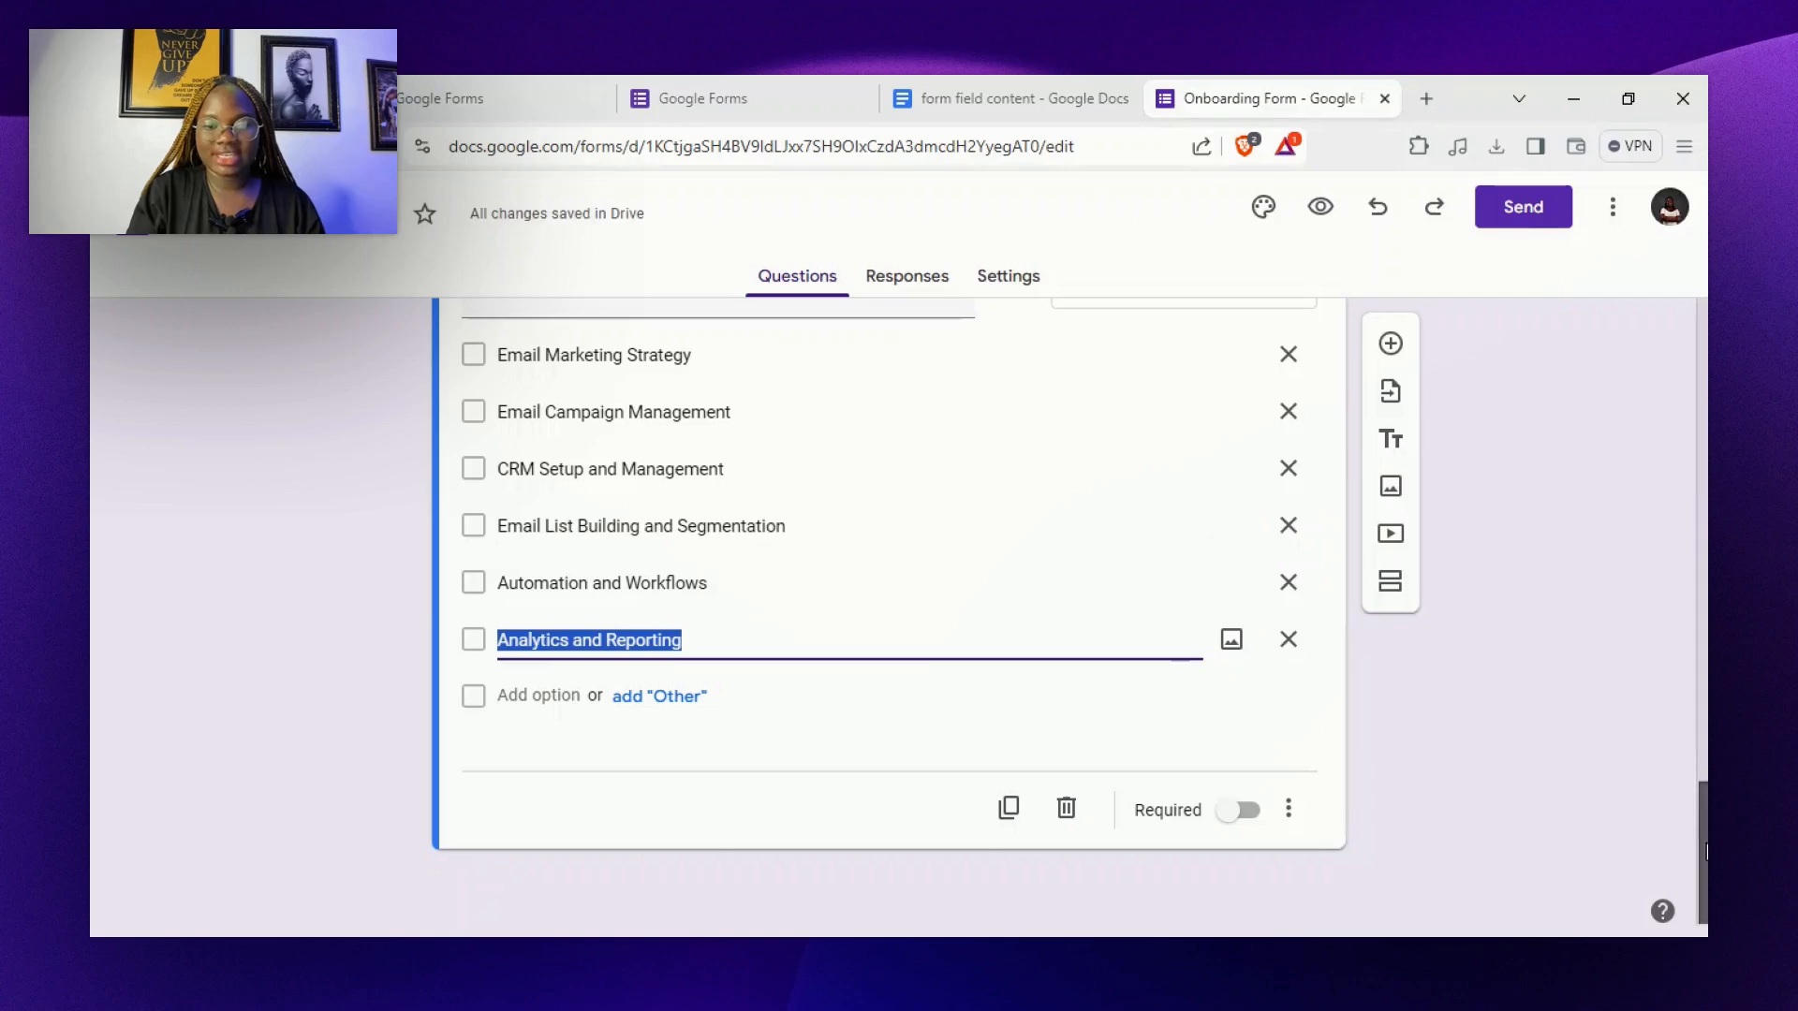
drag(1704, 836, 1705, 817)
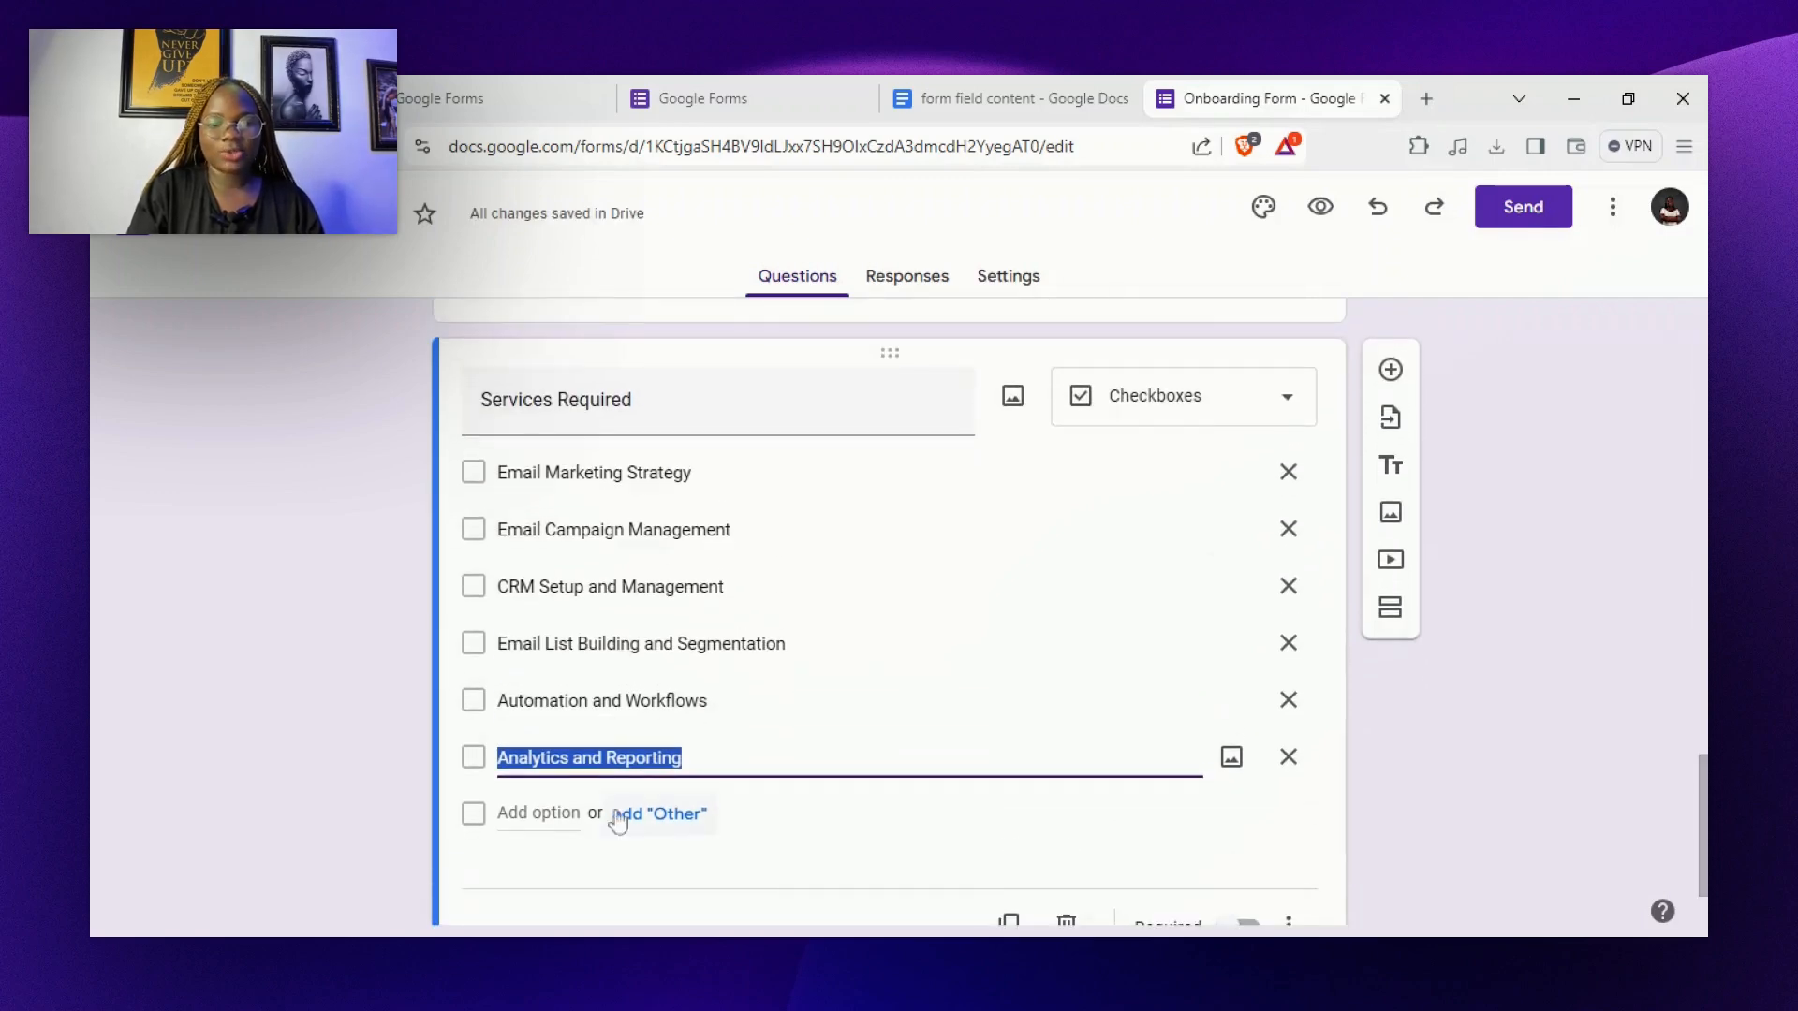
click(652, 822)
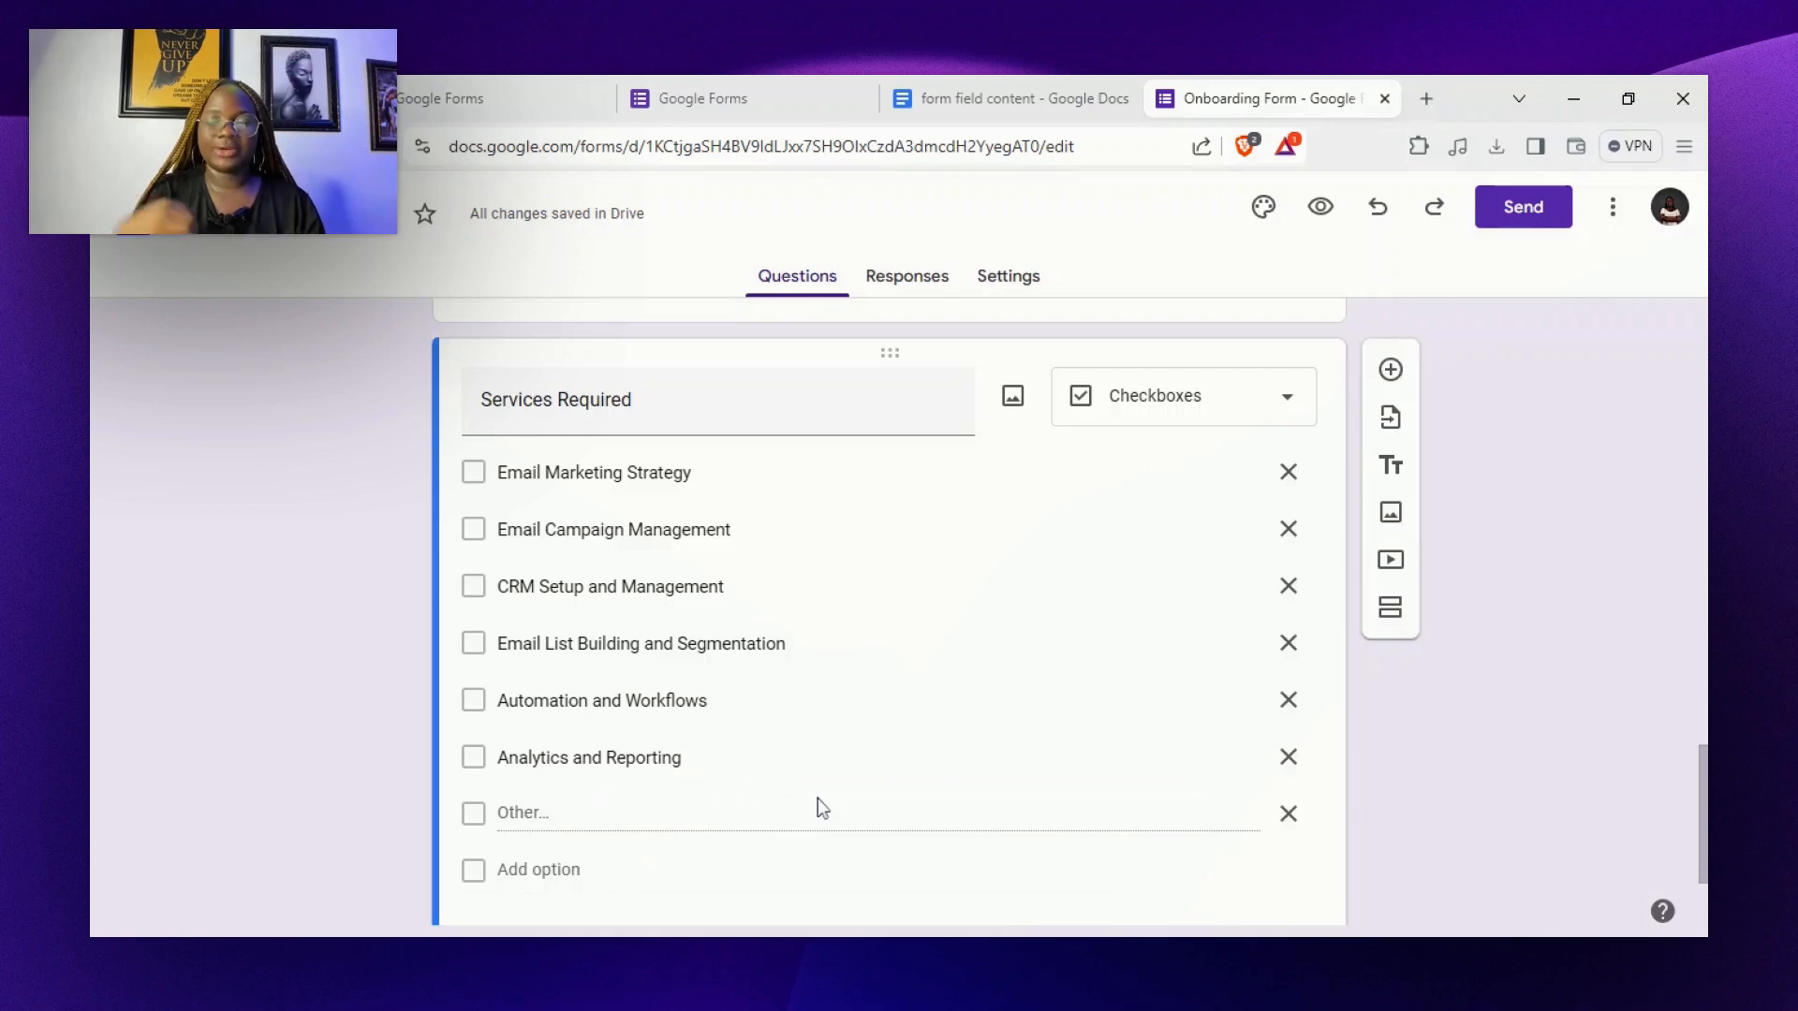
Add a new section after the Services Required question and title it Advanced Question
key(ctrl+shift+Tab)
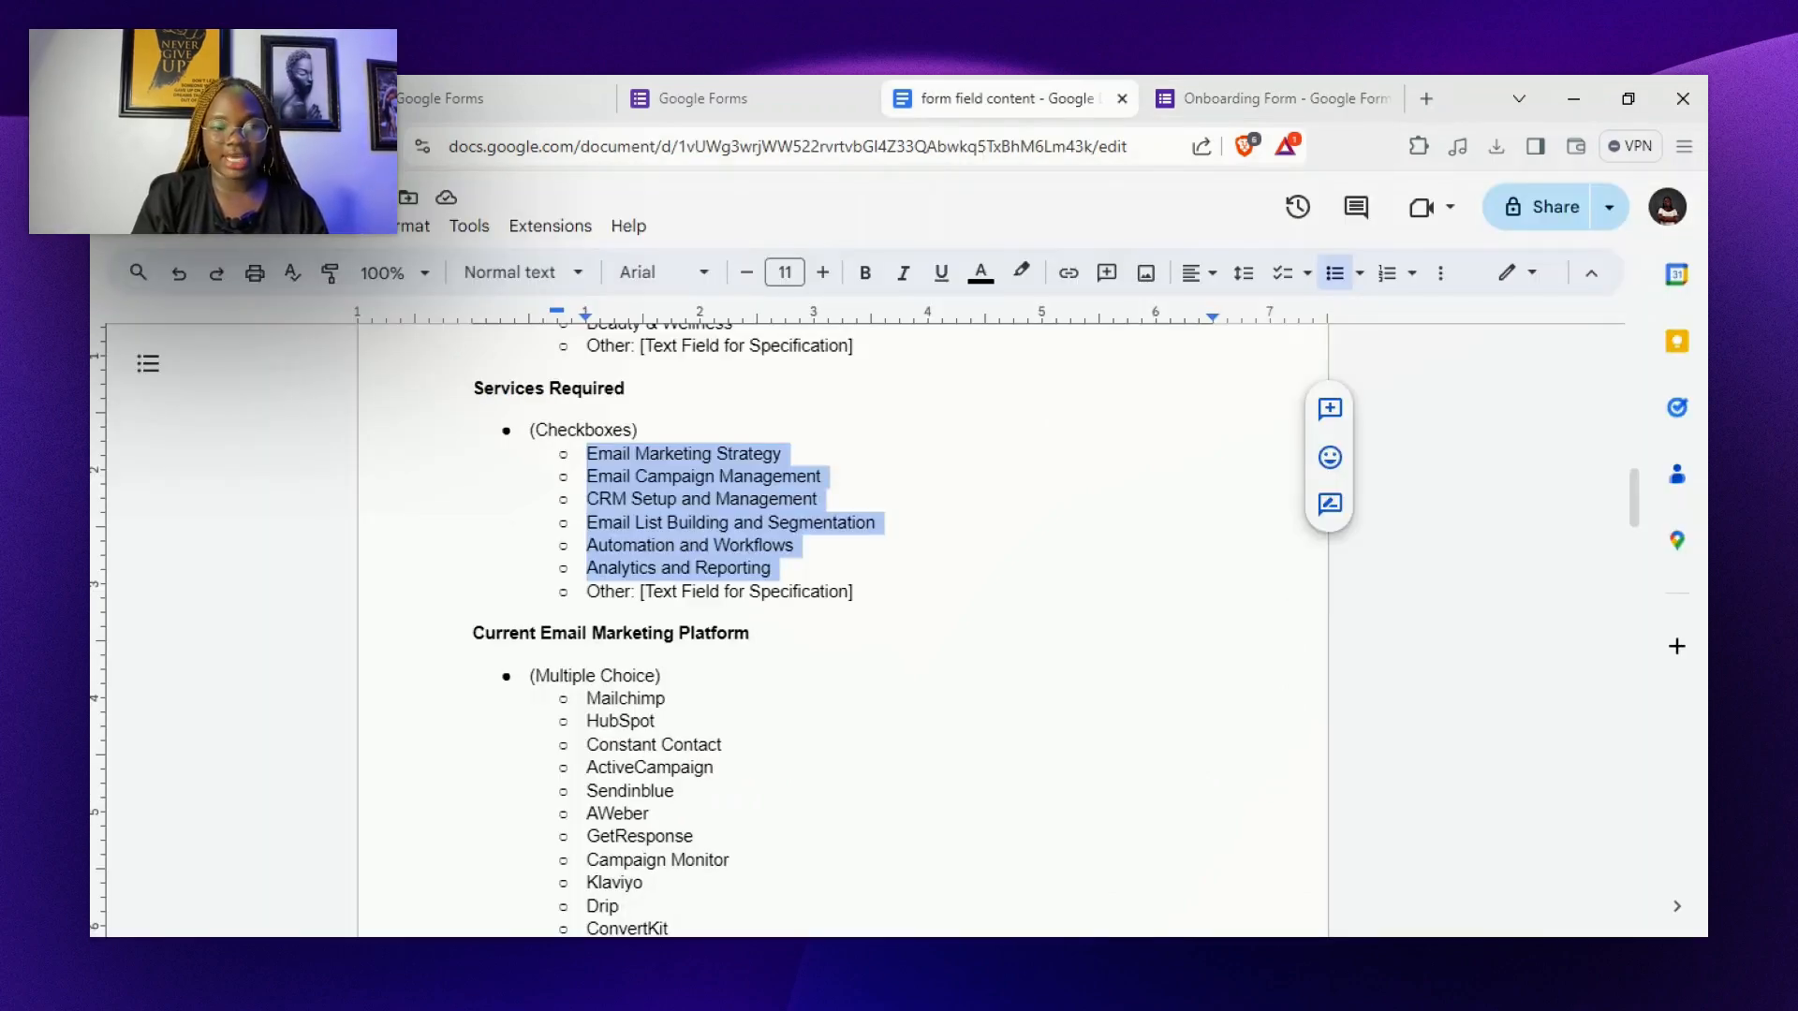
click(1247, 105)
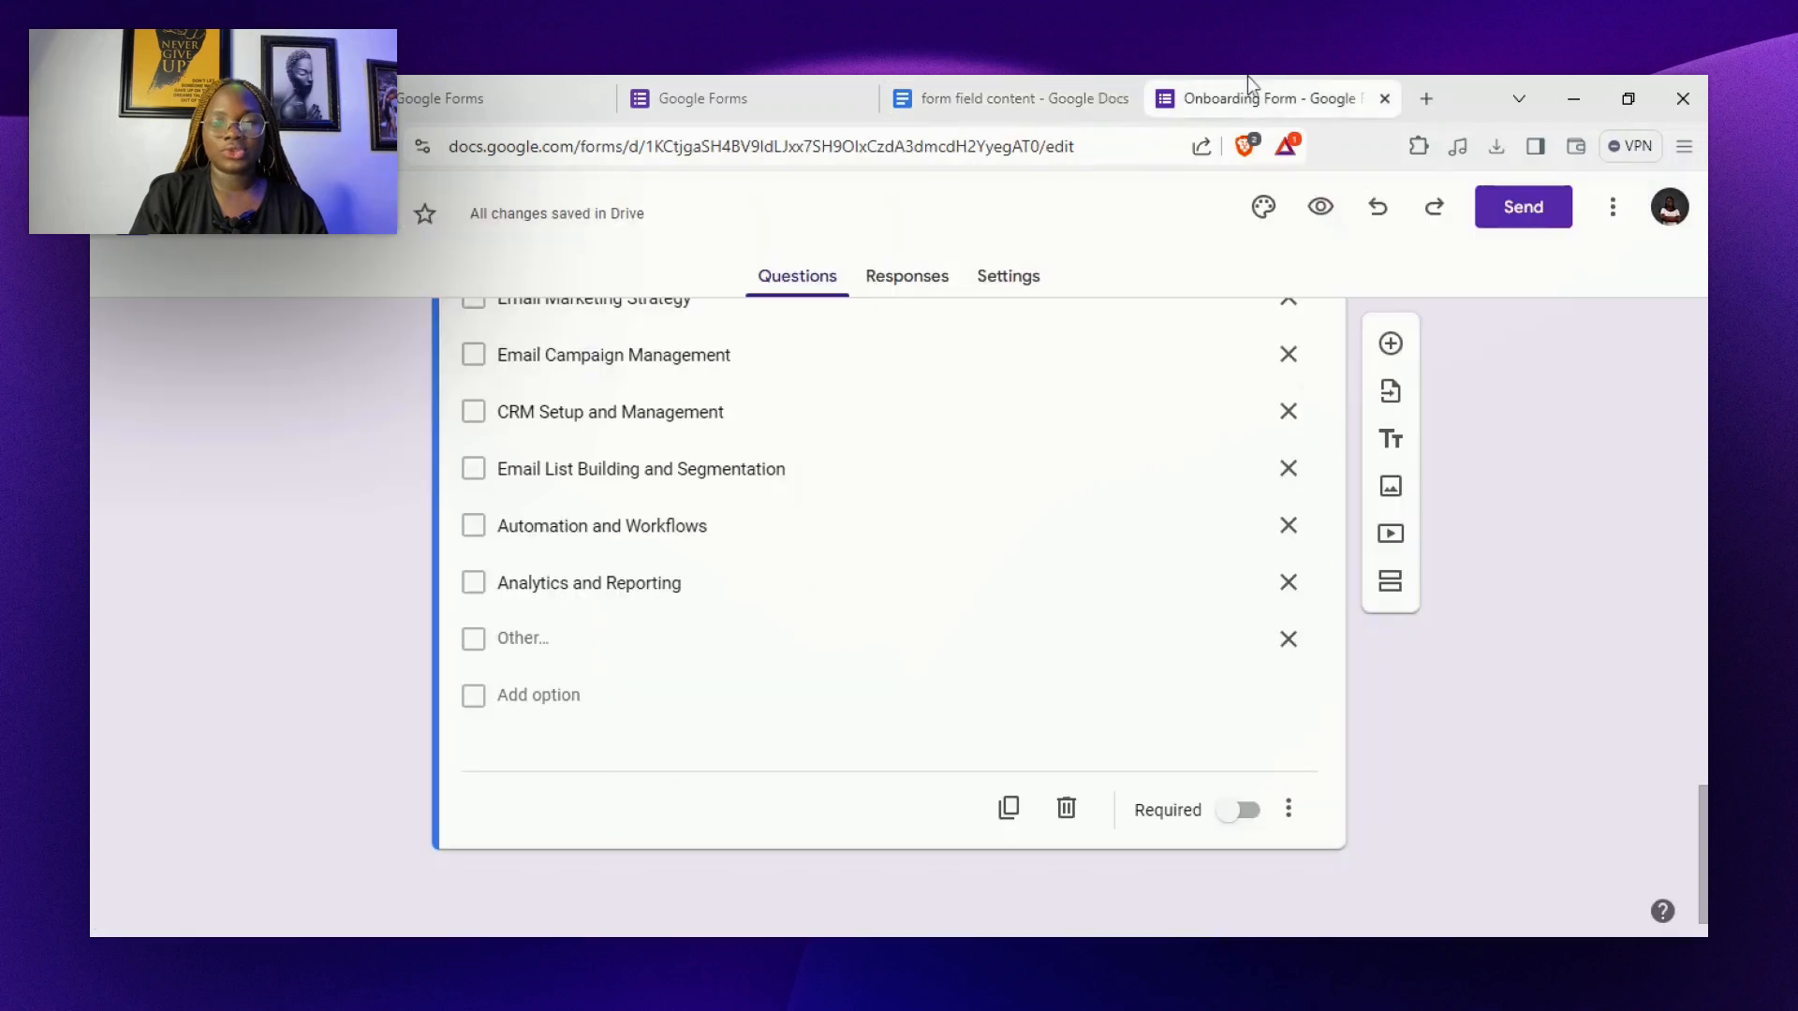
click(1389, 583)
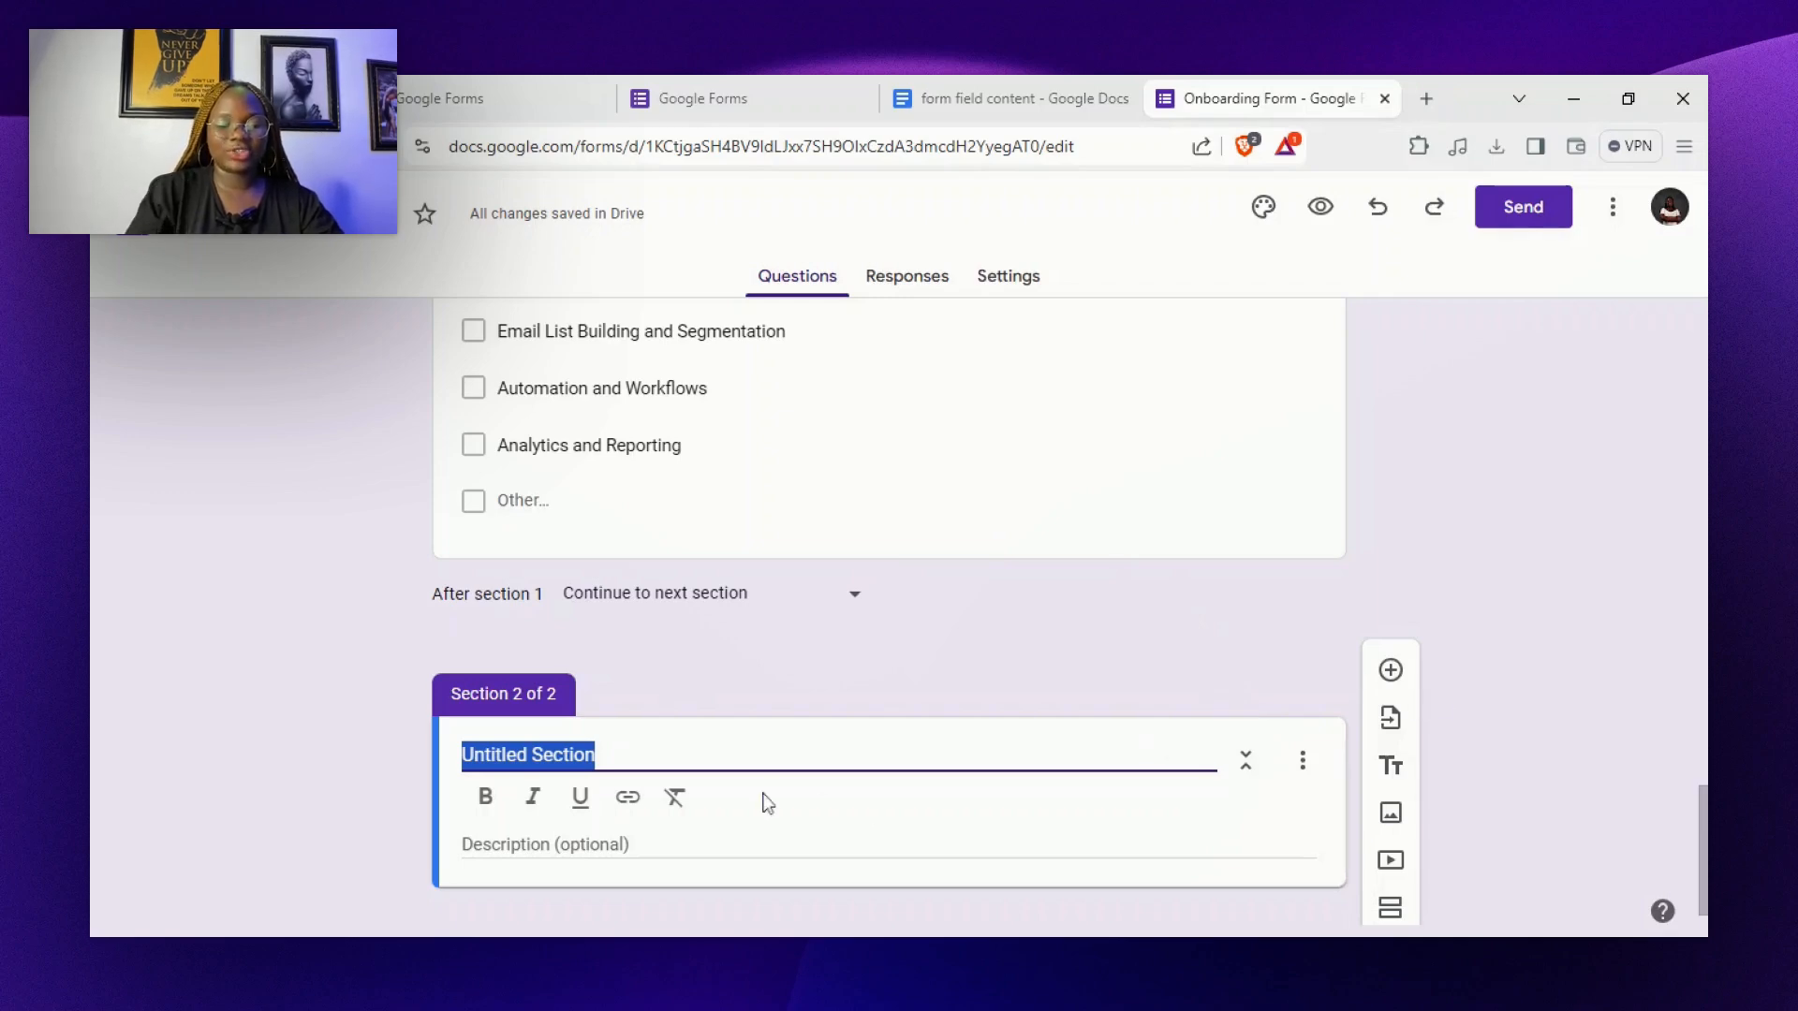
text(Ad)
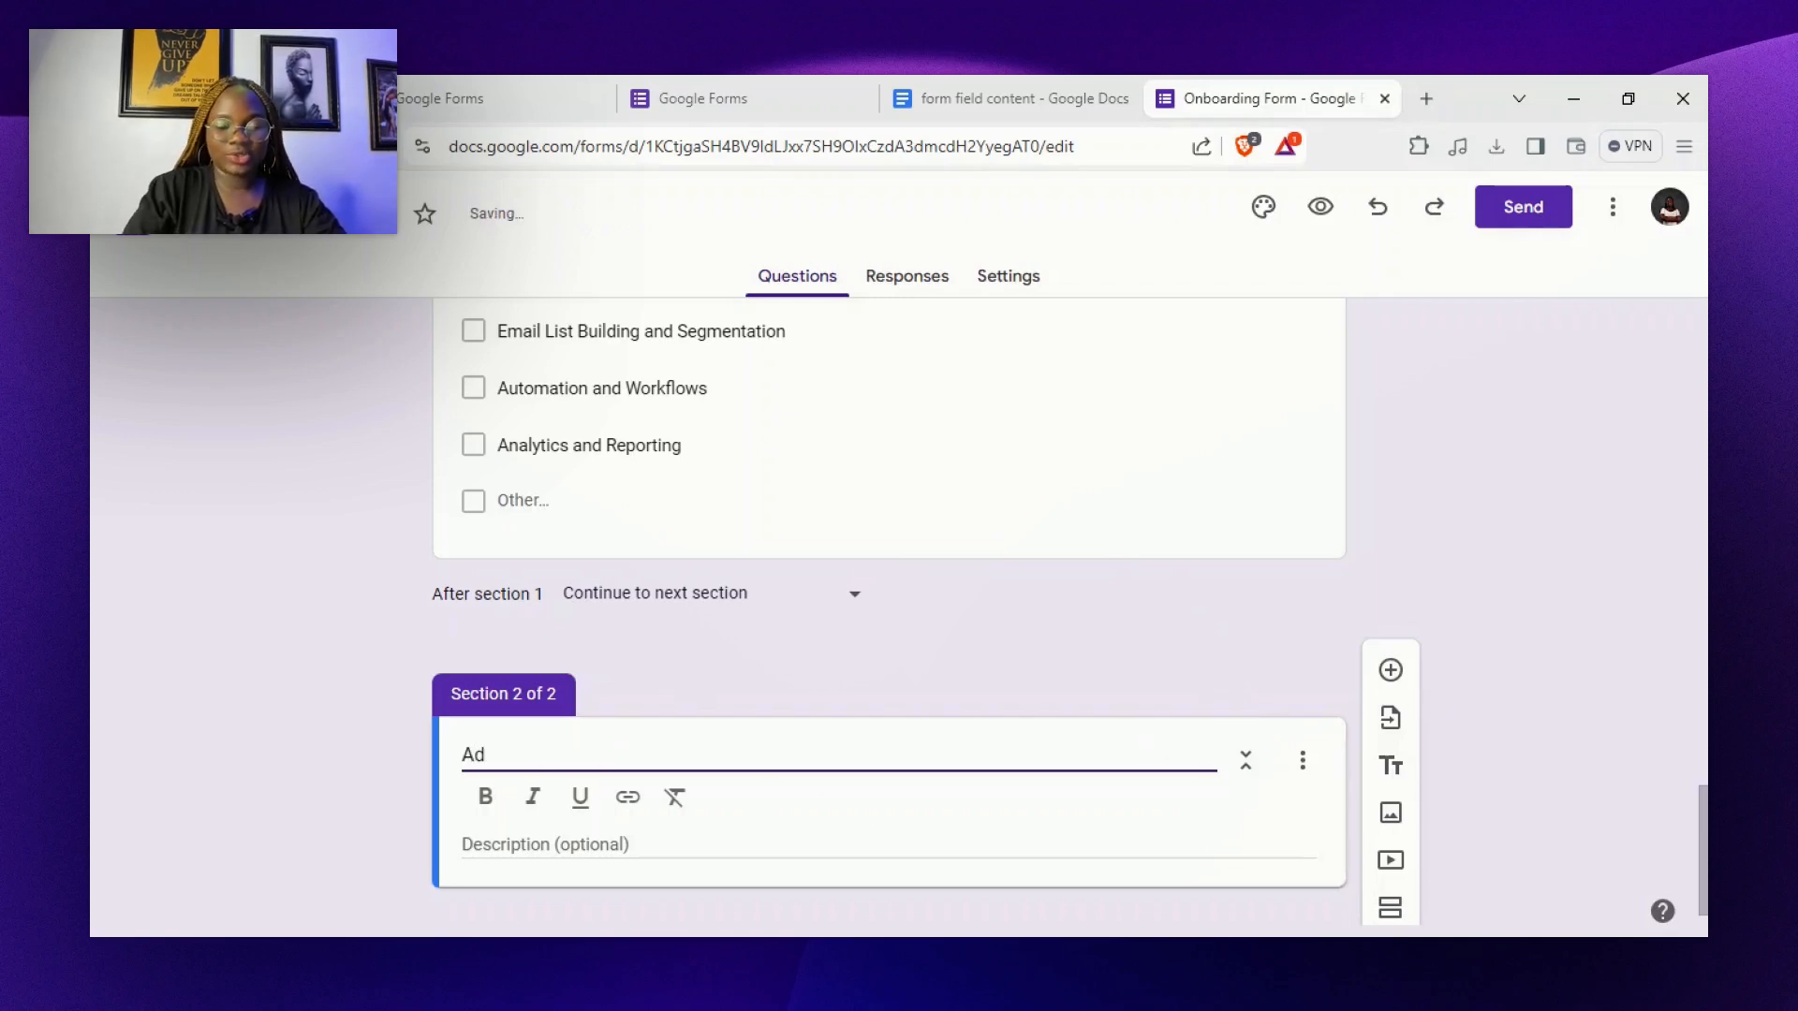
text(vanced)
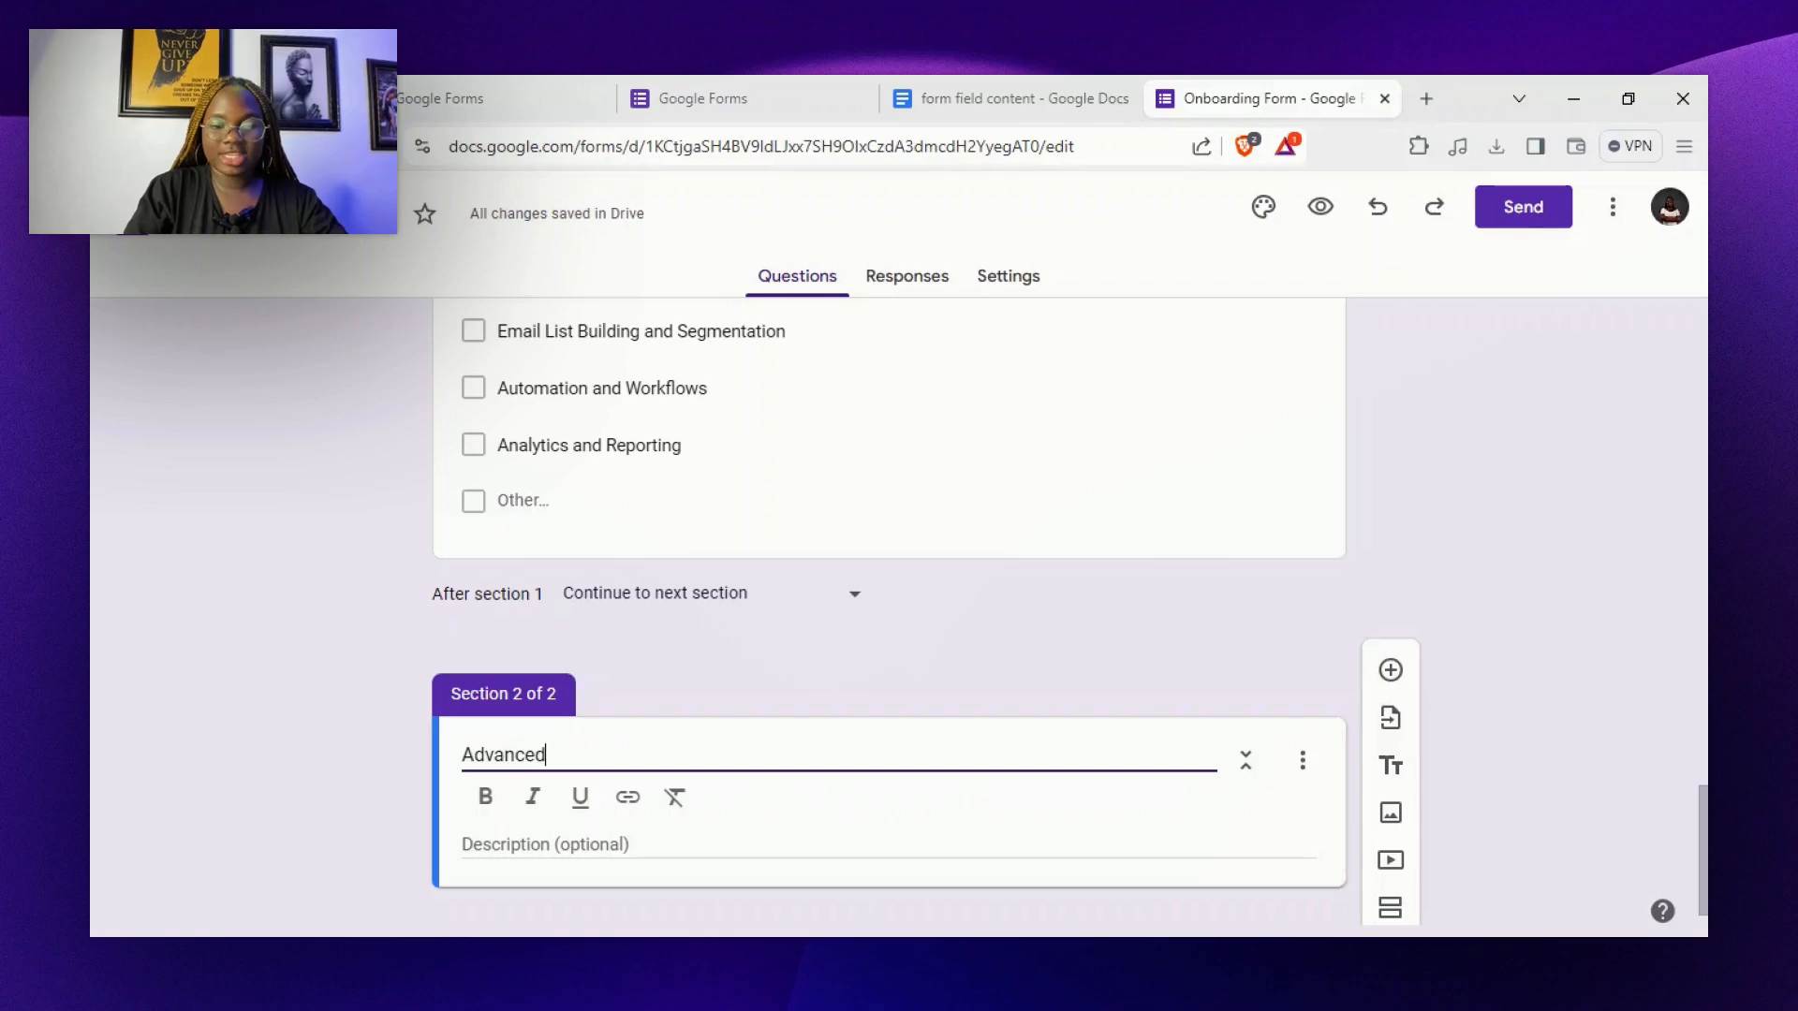
text( Q)
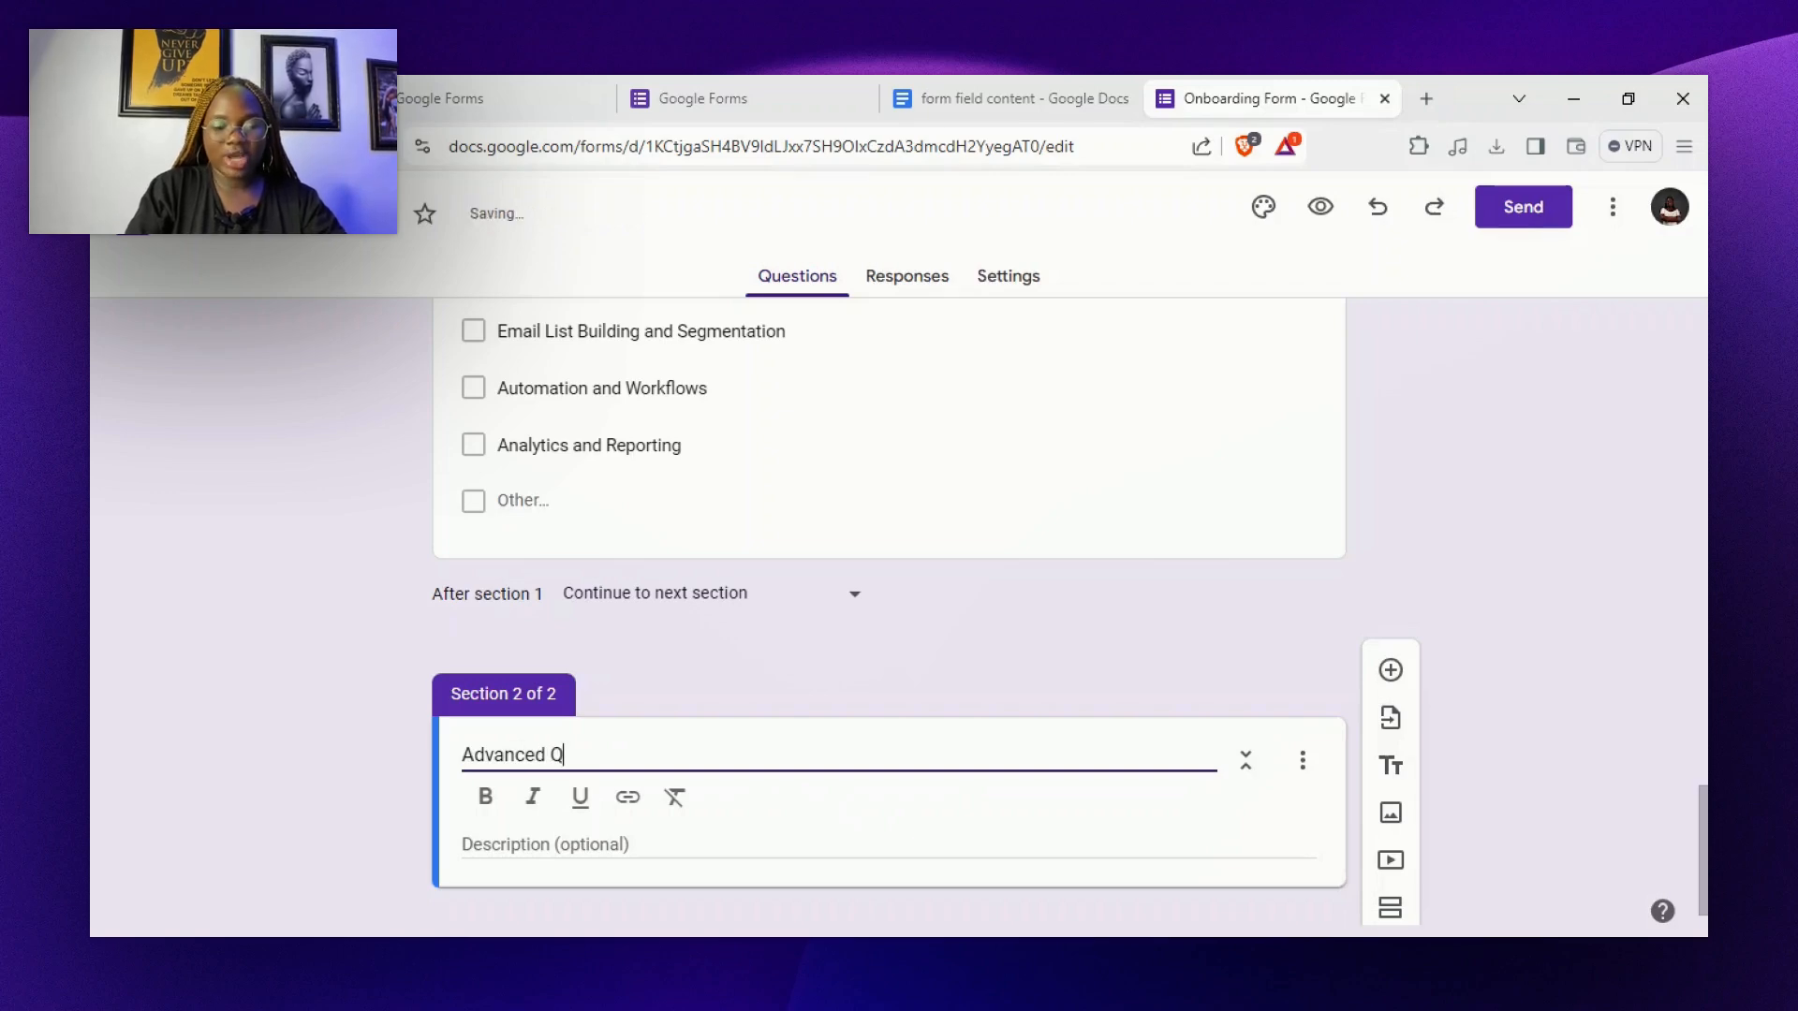
text(ues)
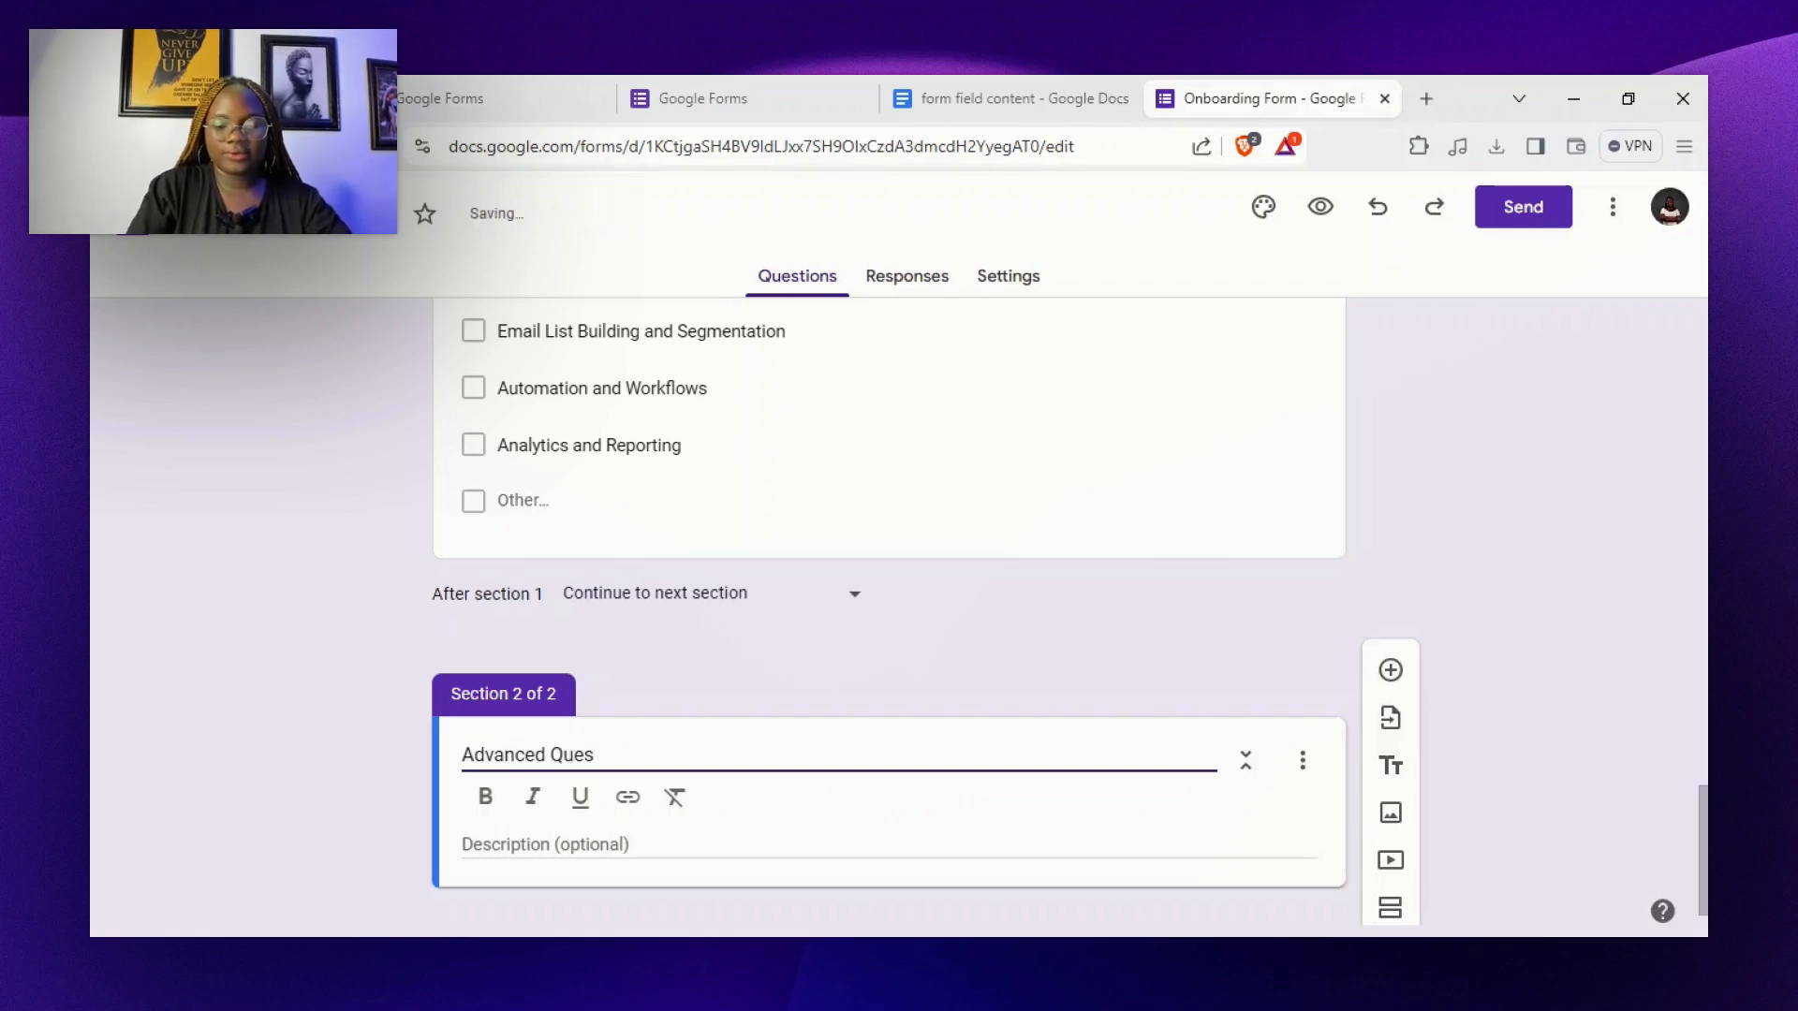
text(tion)
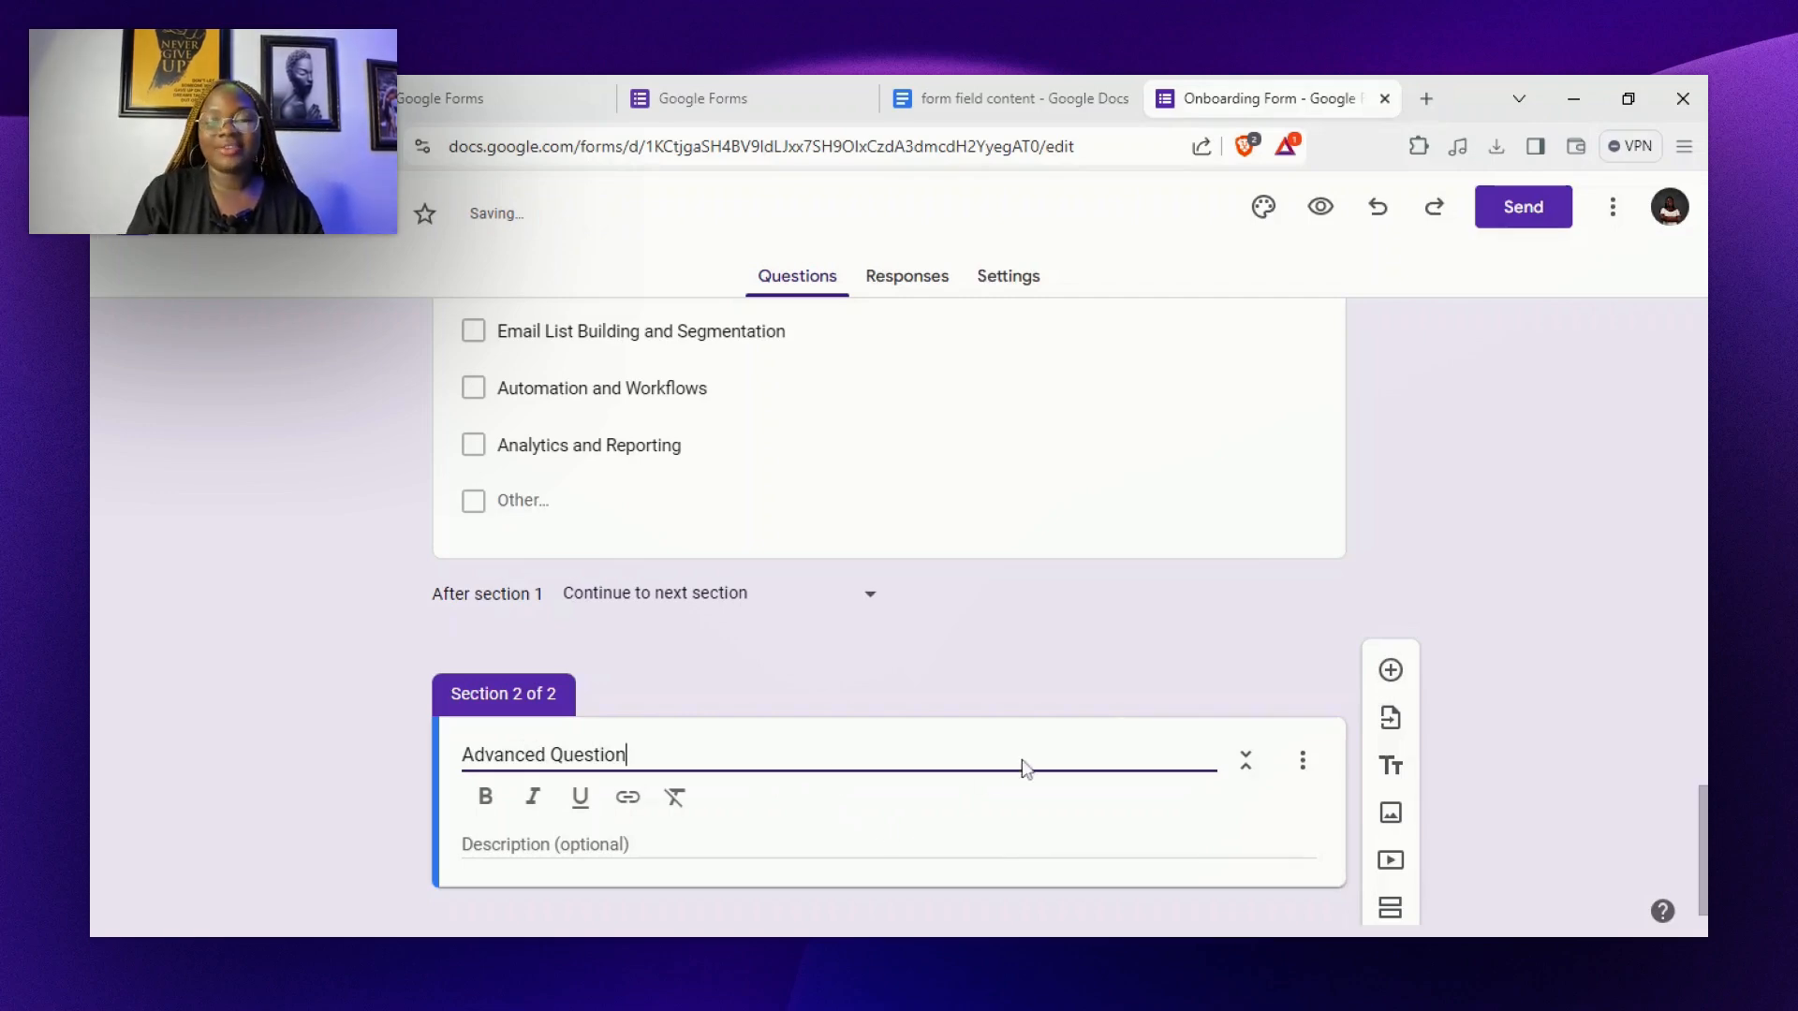
click(1176, 844)
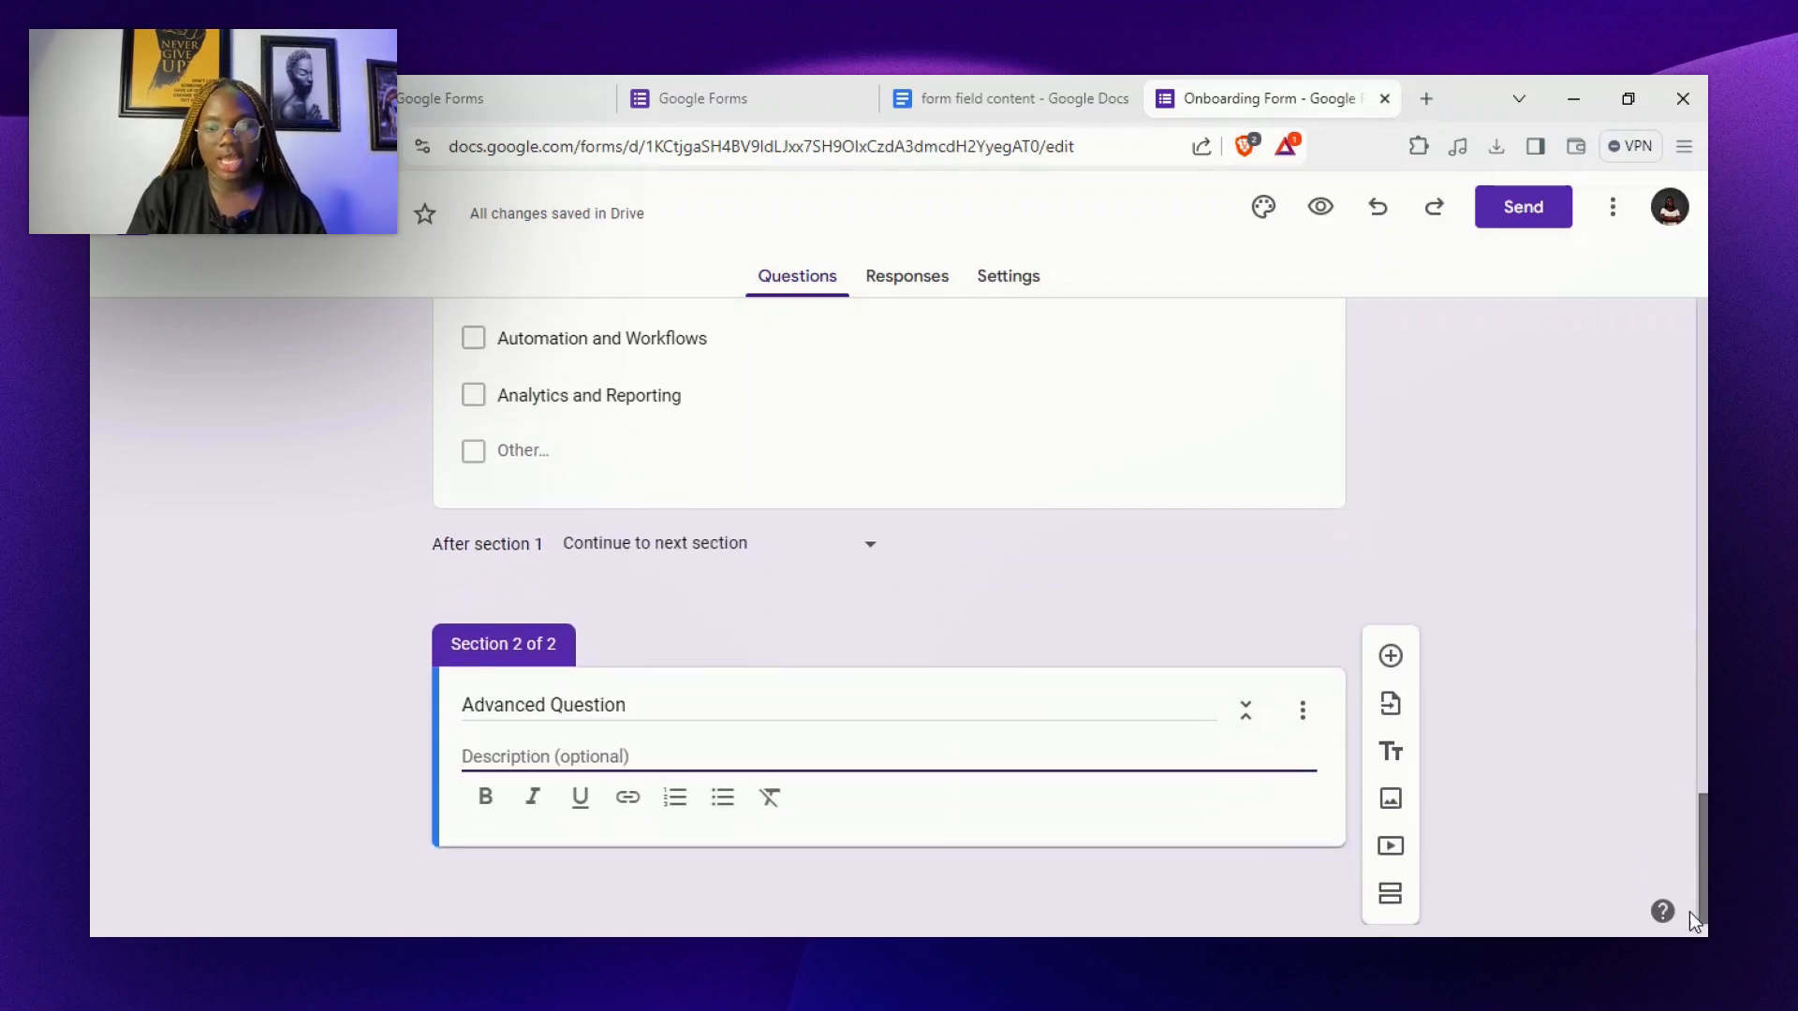
Add a multiple-choice question to the Advanced Question section, titled Current Email Marketing Platform from the form field content document, without bold
click(1391, 660)
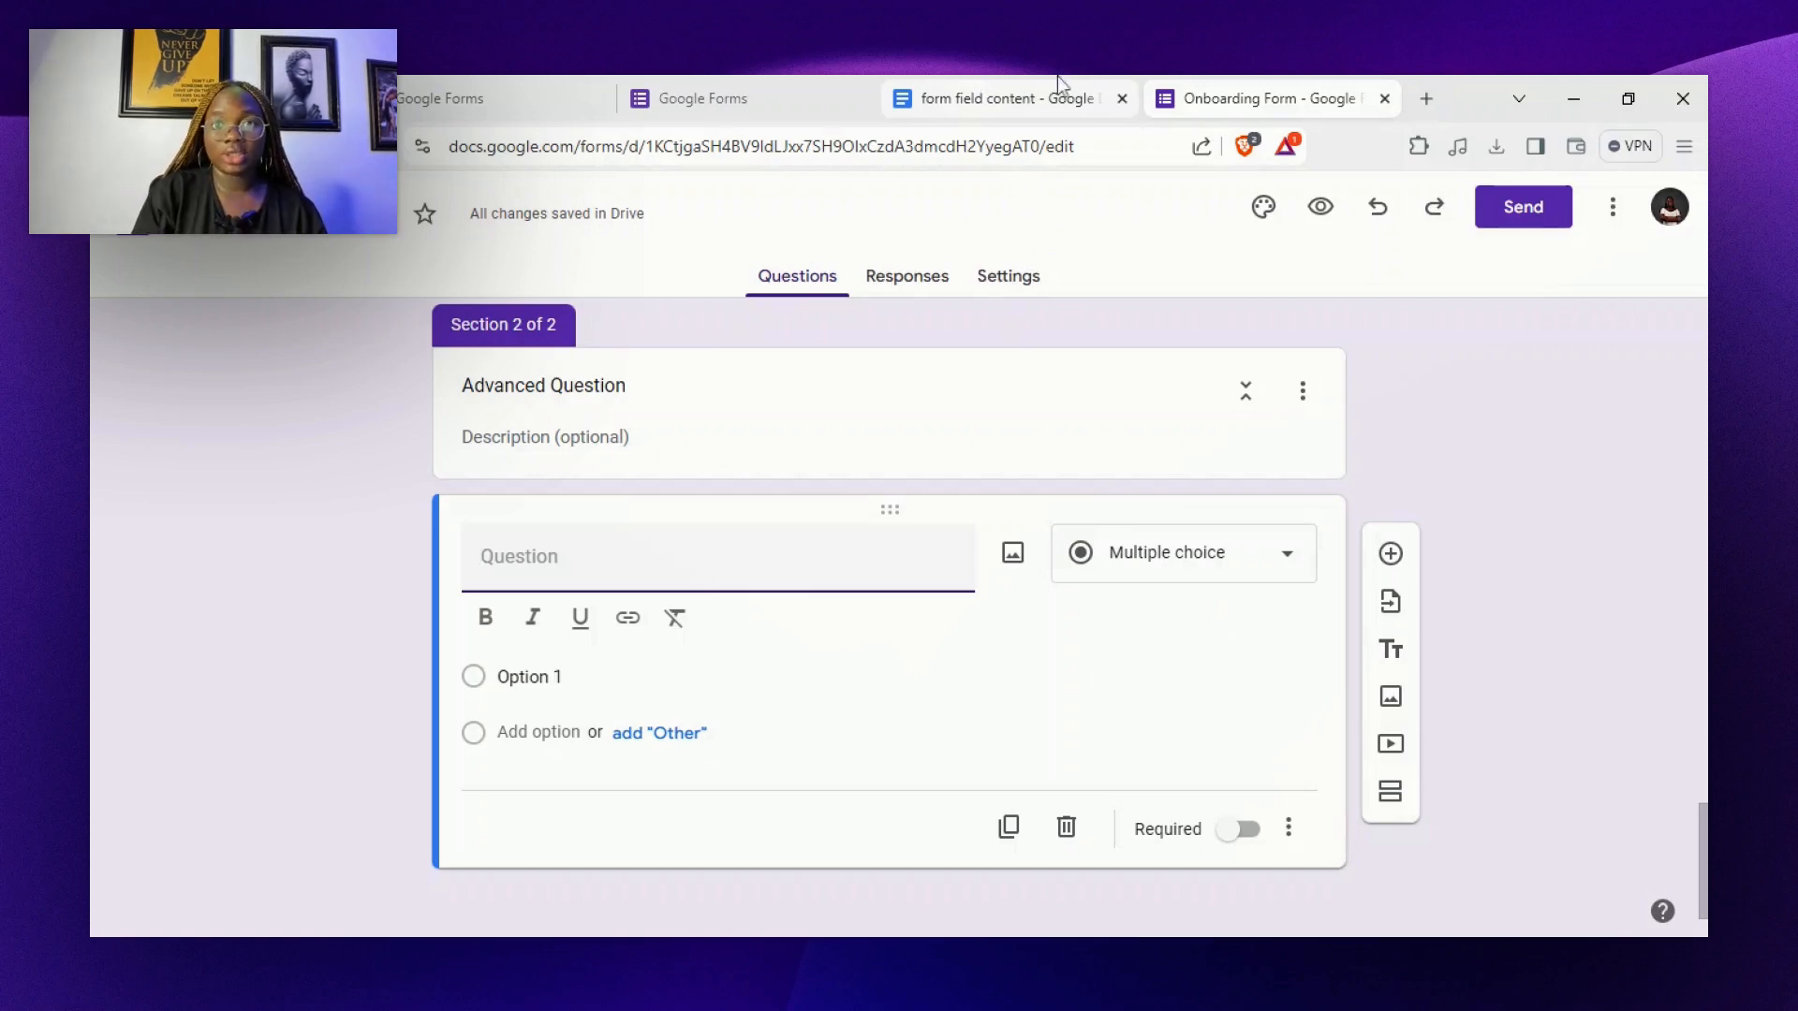
click(965, 101)
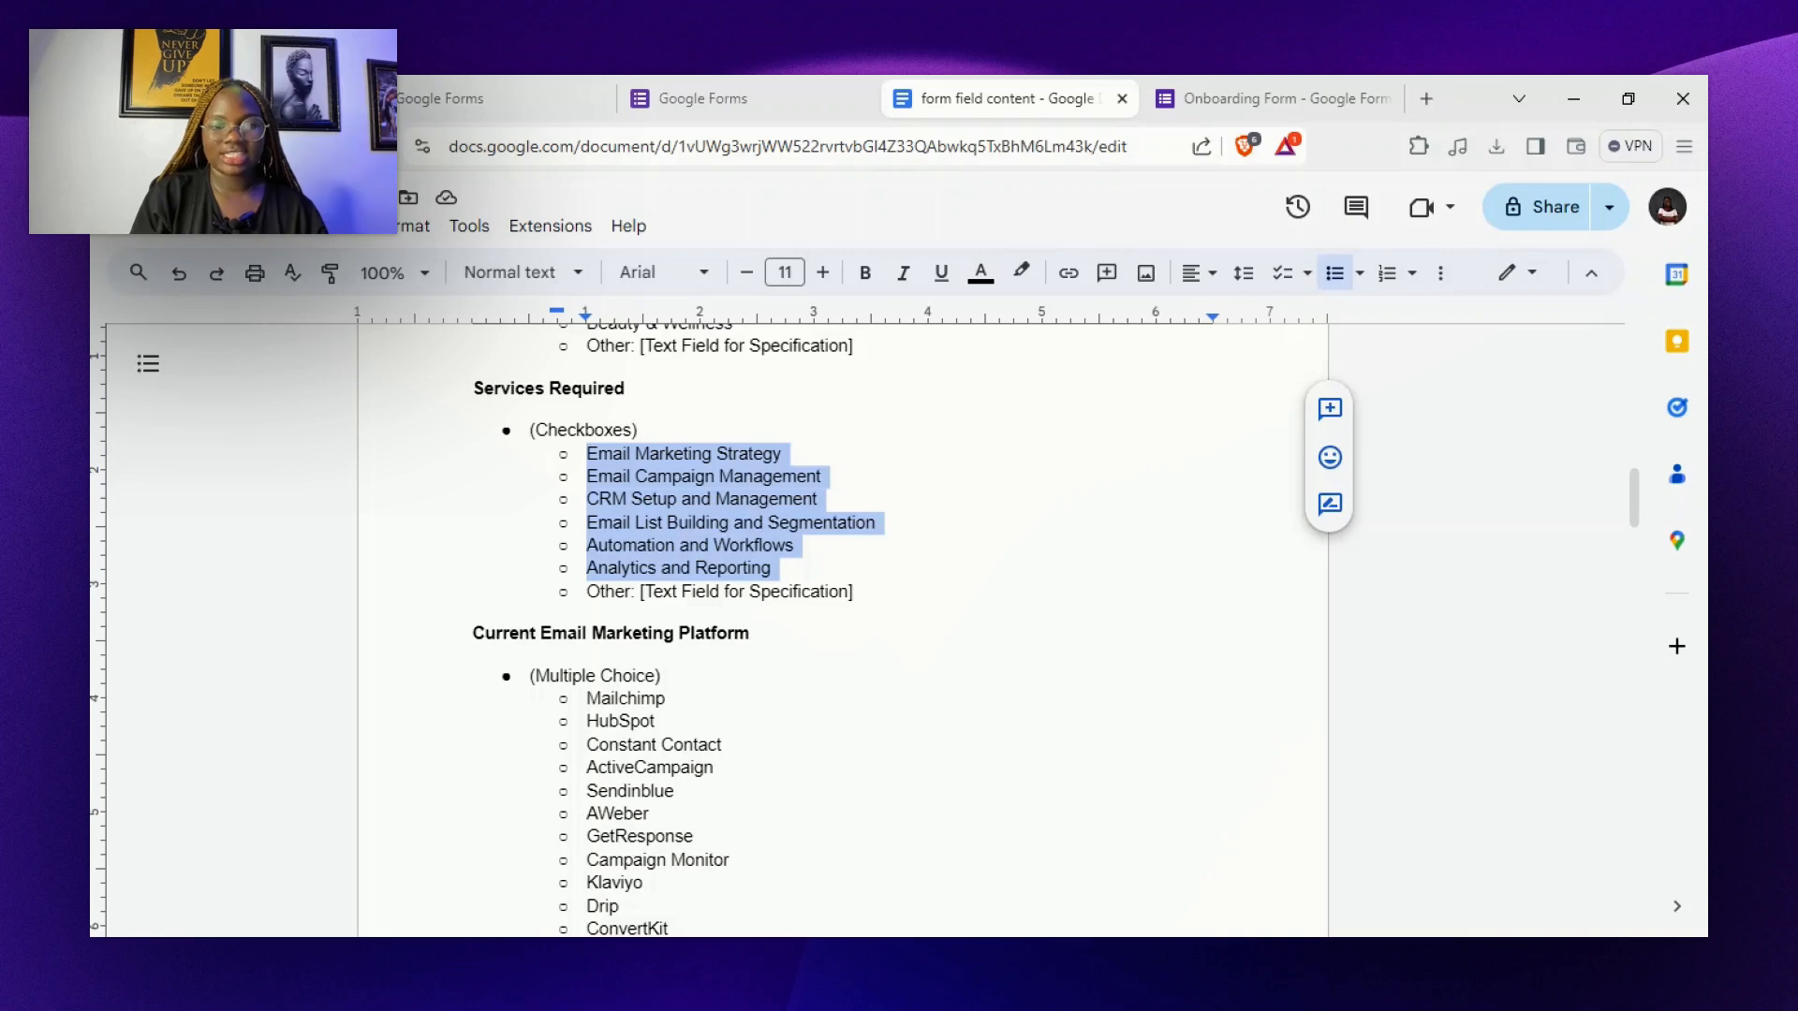
triple_click(618, 634)
key(ctrl+c)
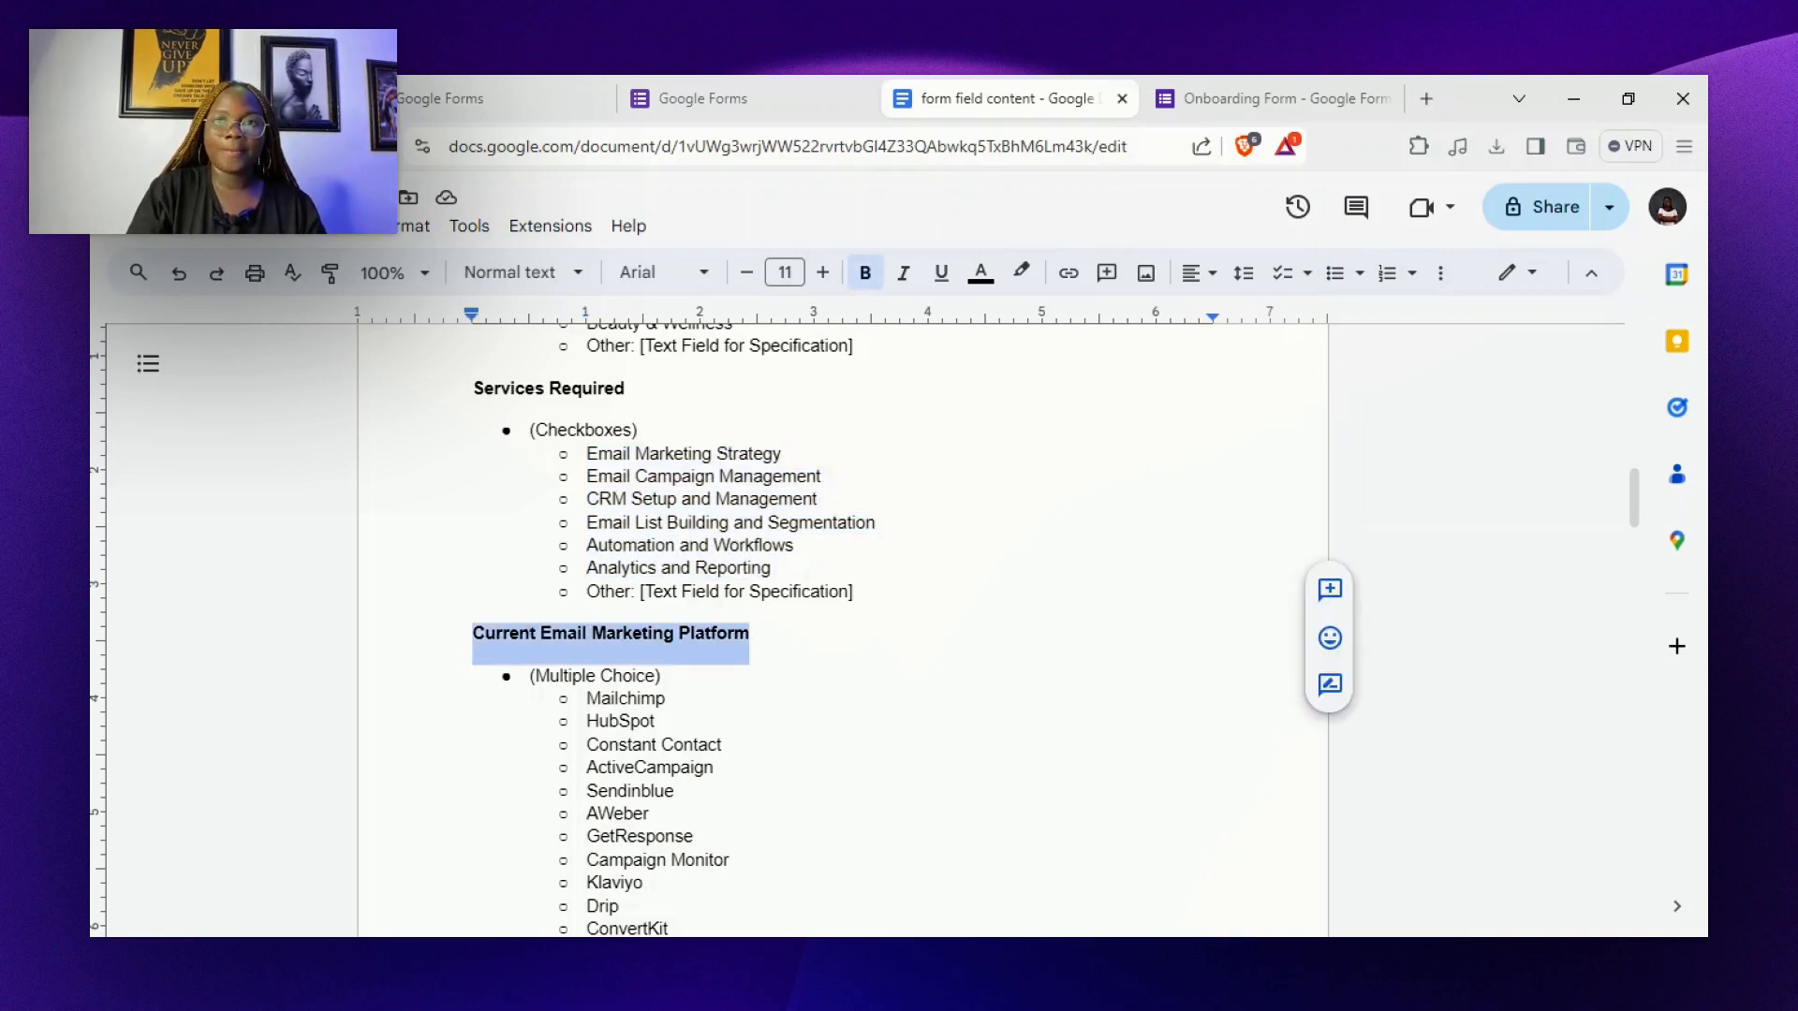
click(1184, 84)
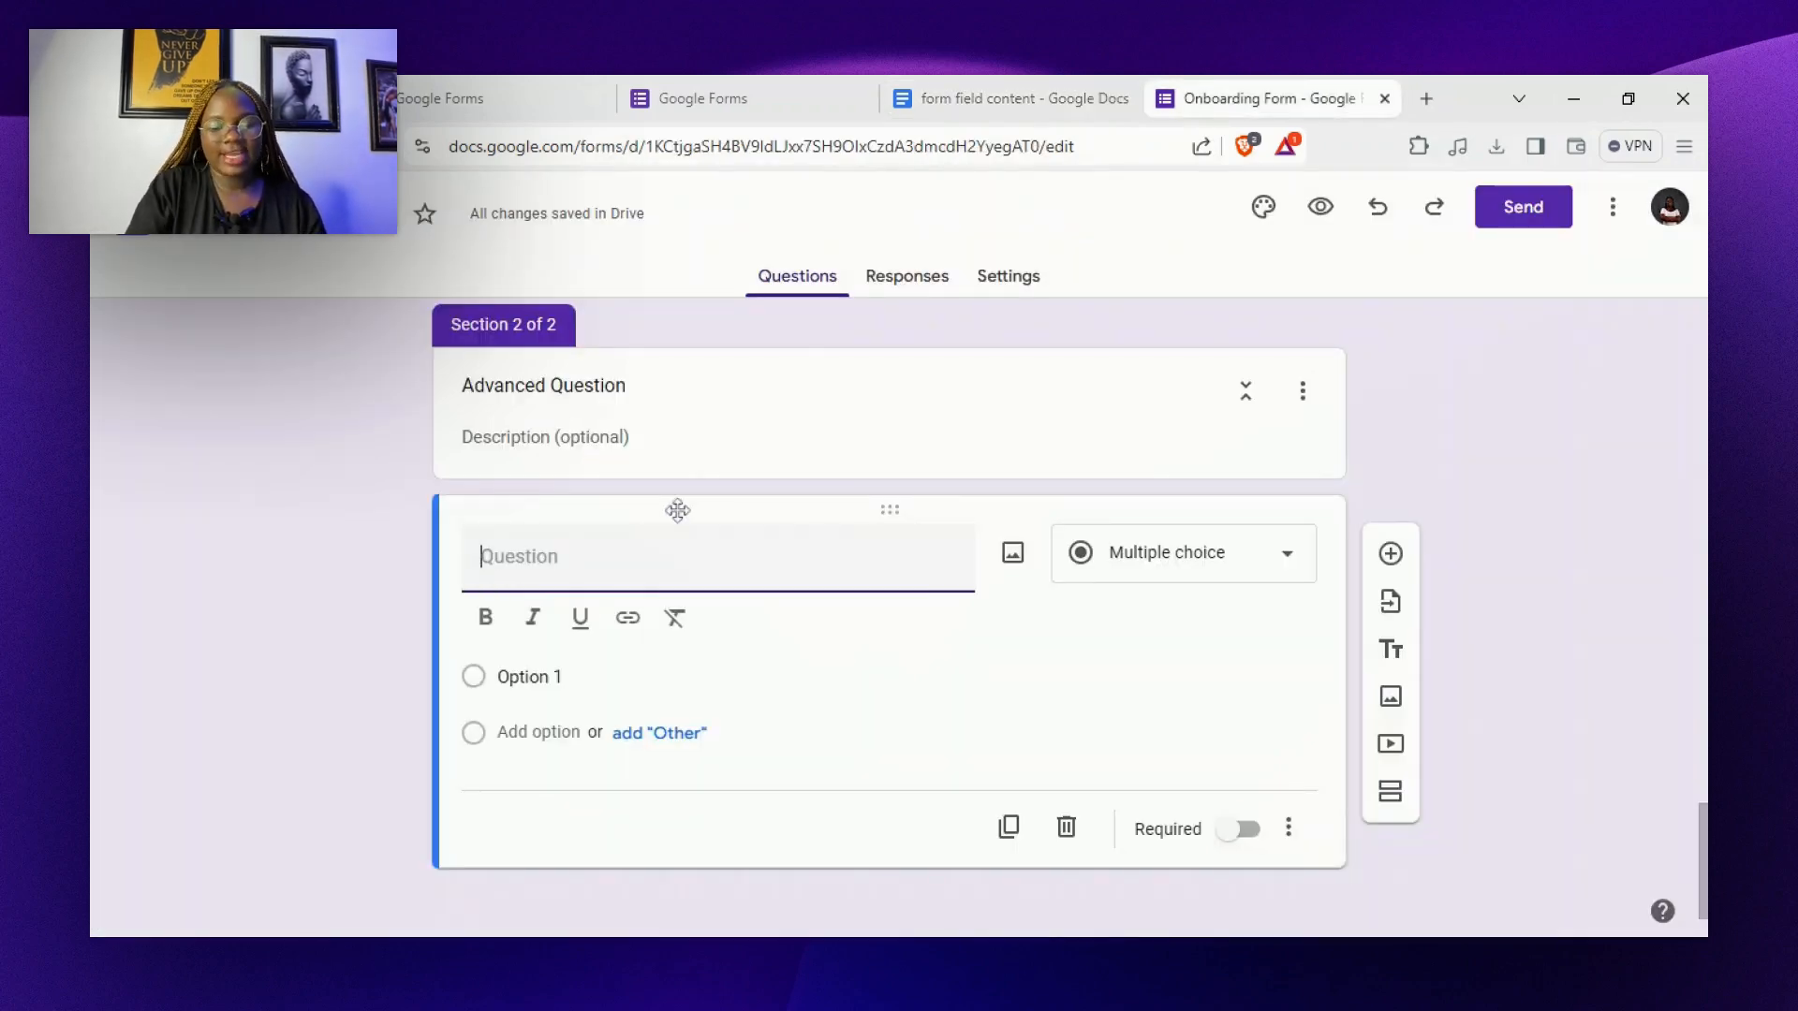
key(ctrl+v)
key(ctrl+a)
key(ctrl+b)
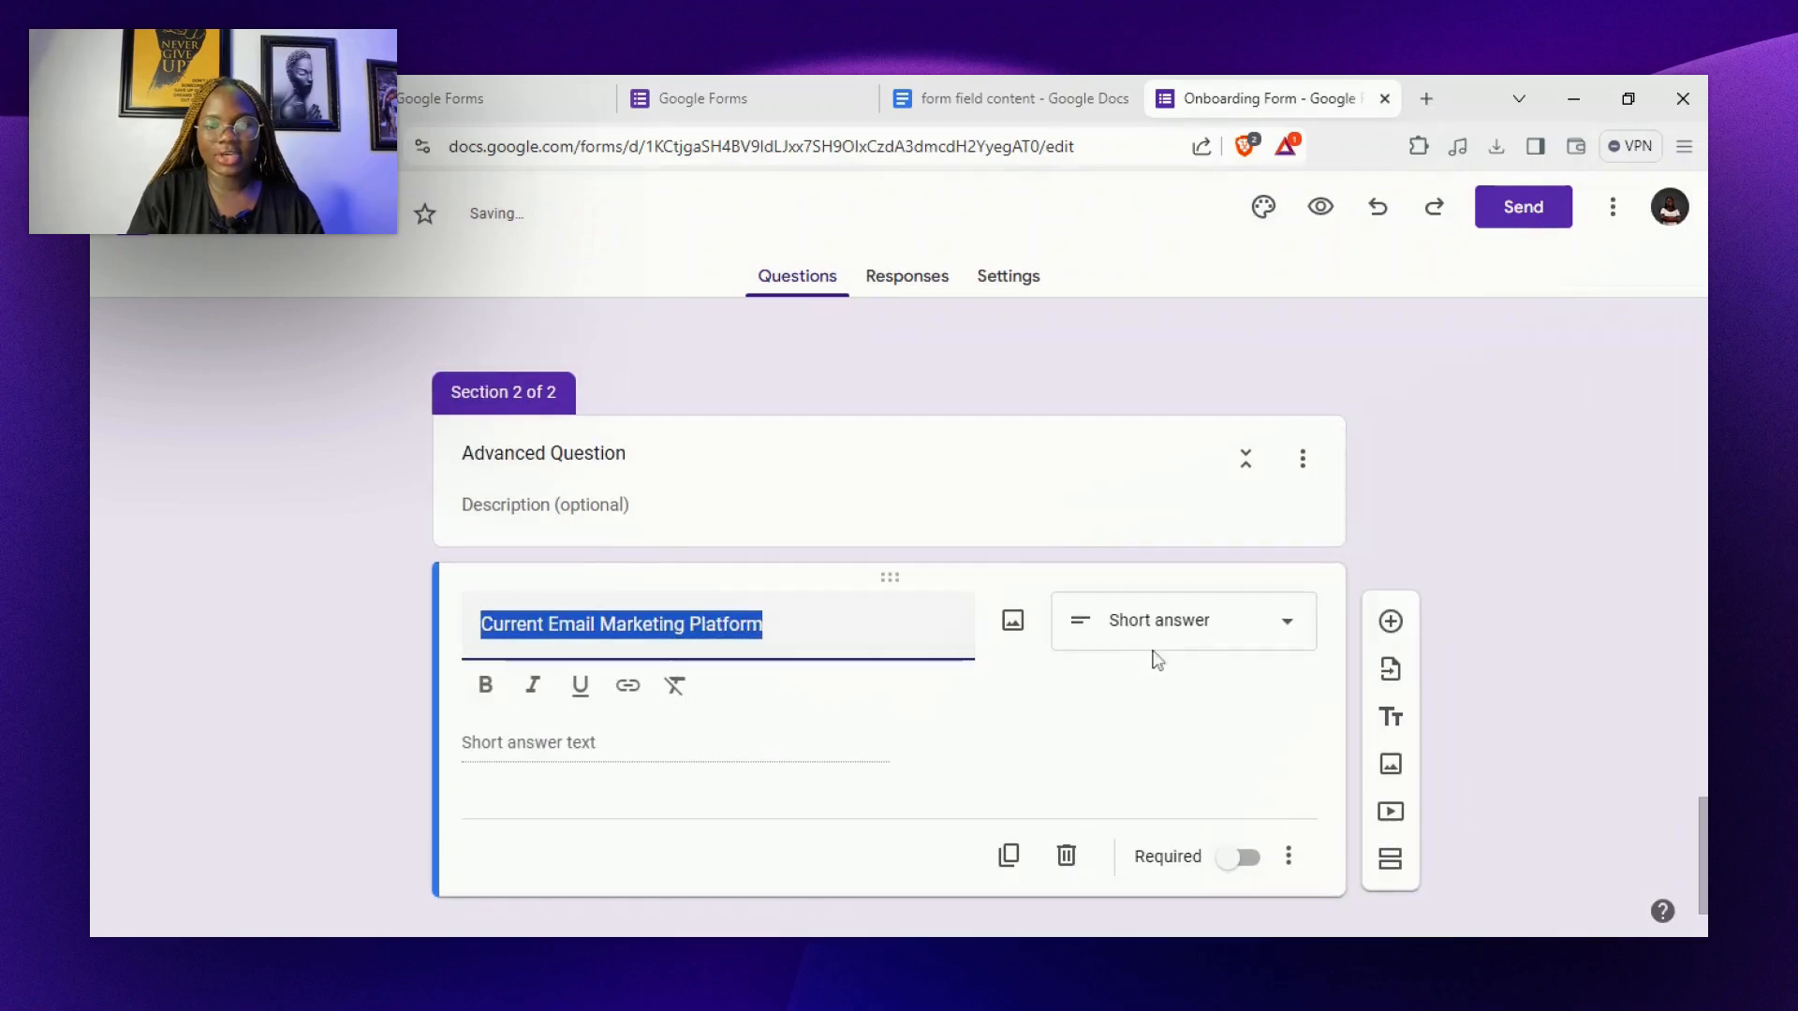
click(1192, 637)
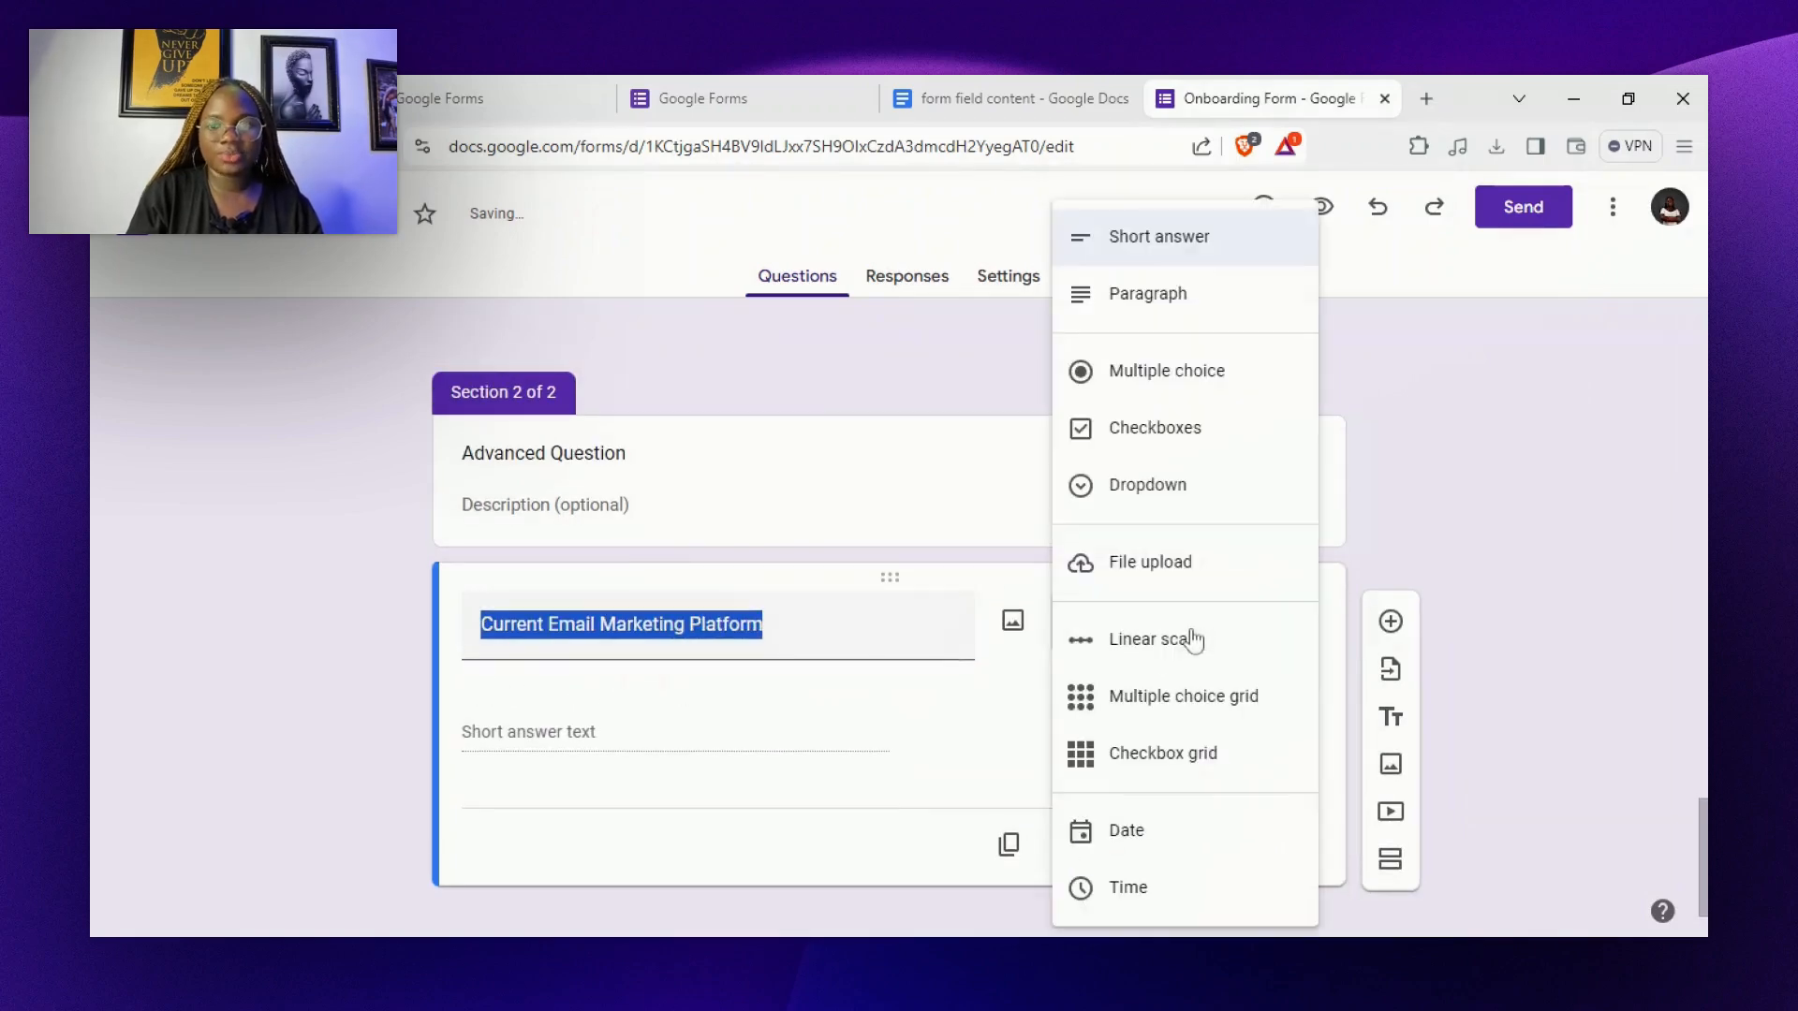
click(1176, 397)
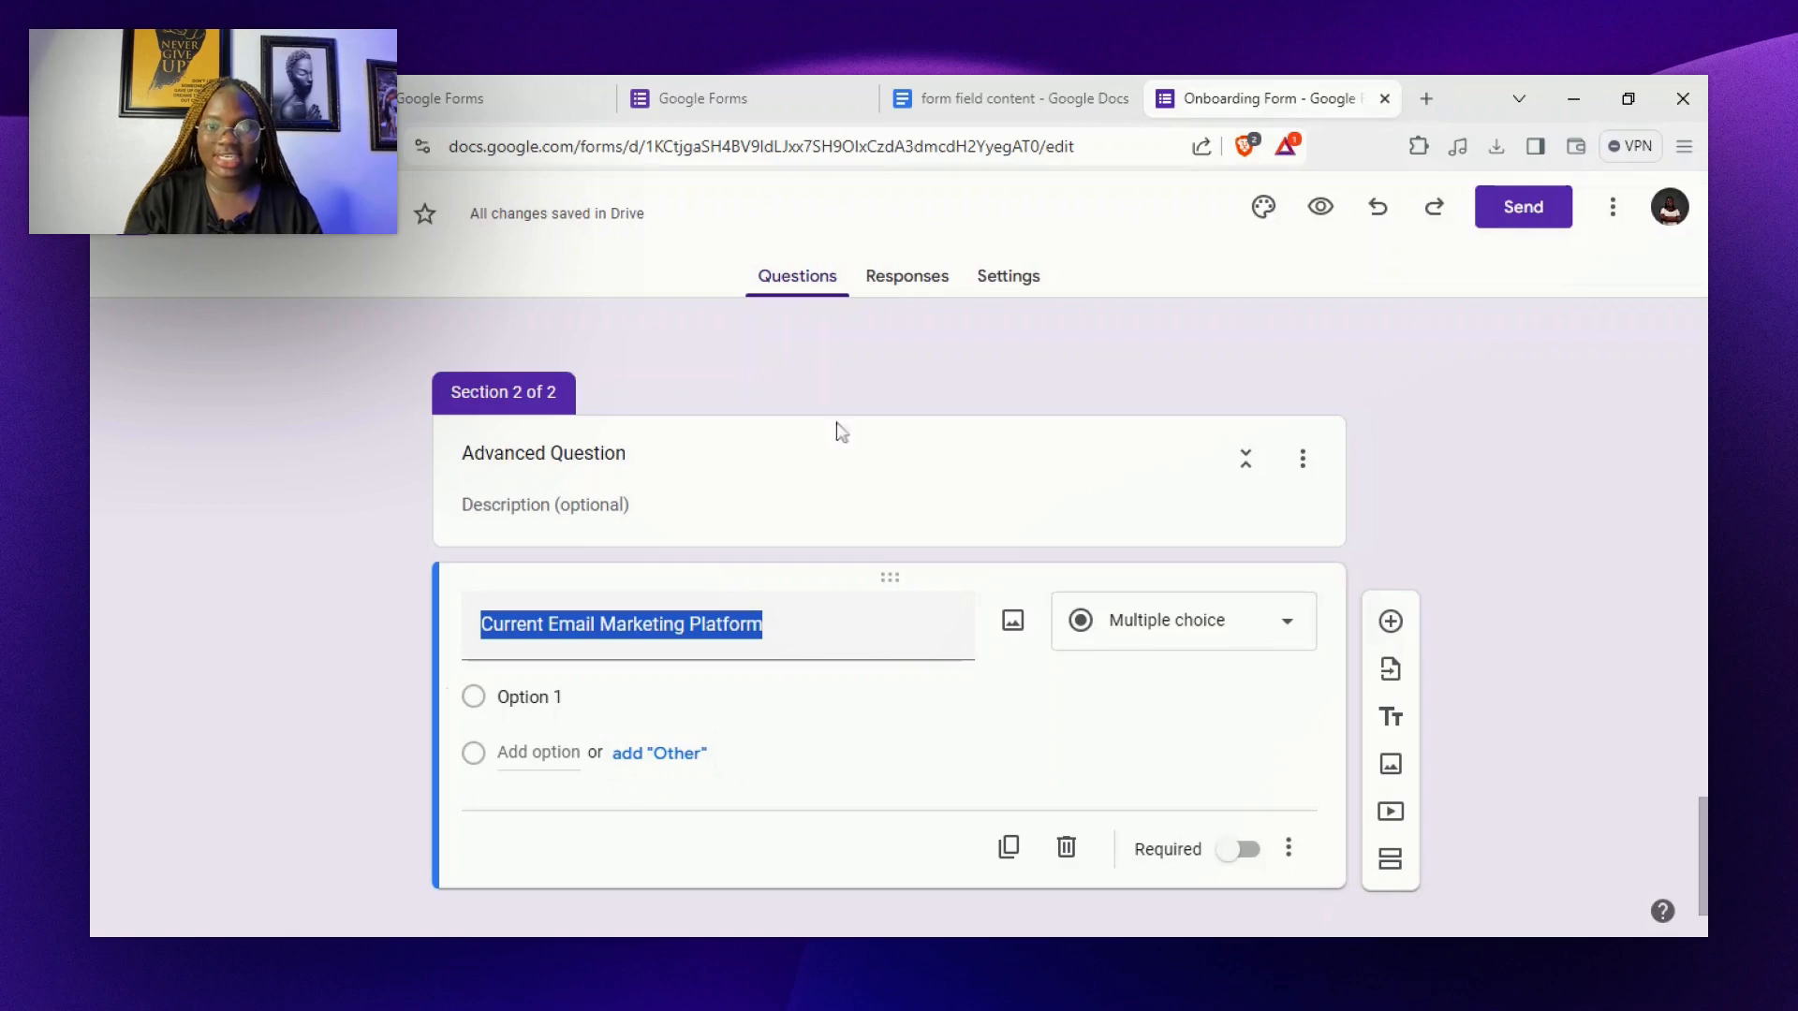
Fill the Current Email Marketing Platform question with the choices Mailchimp through Klaviyo from the form field content document, plus an "Other" choice
click(1030, 96)
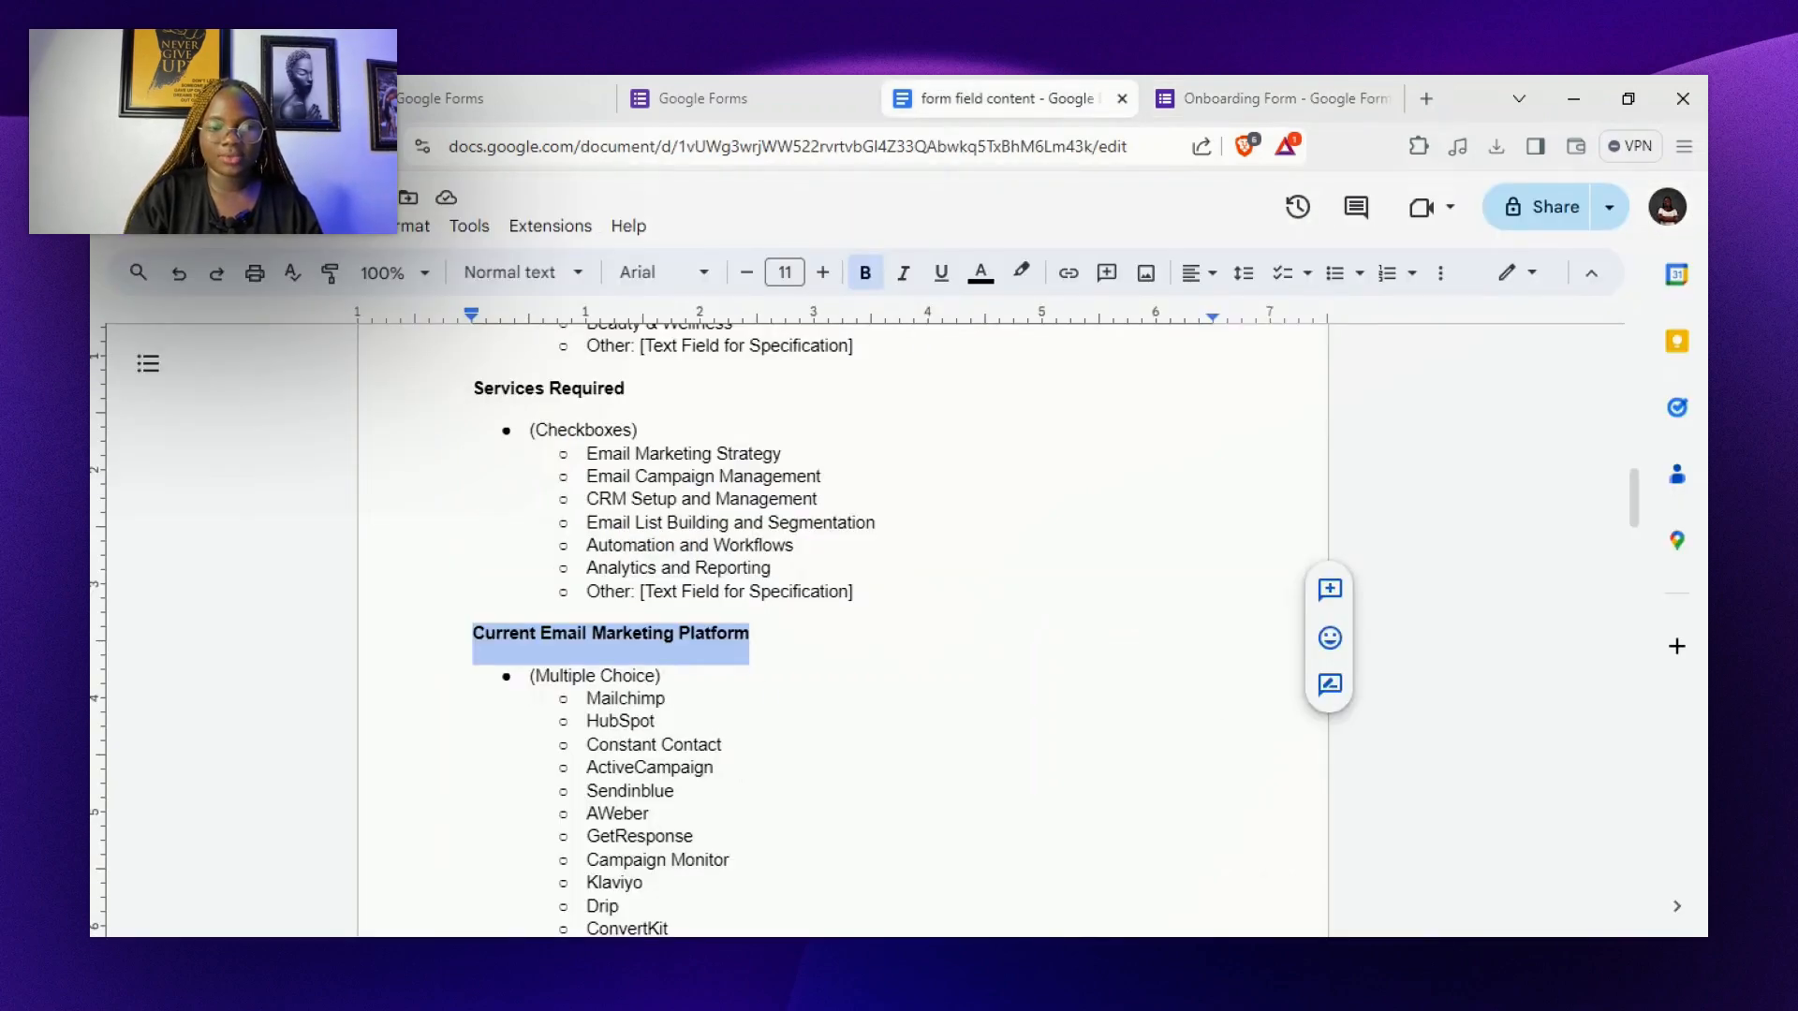
drag(587, 699, 646, 885)
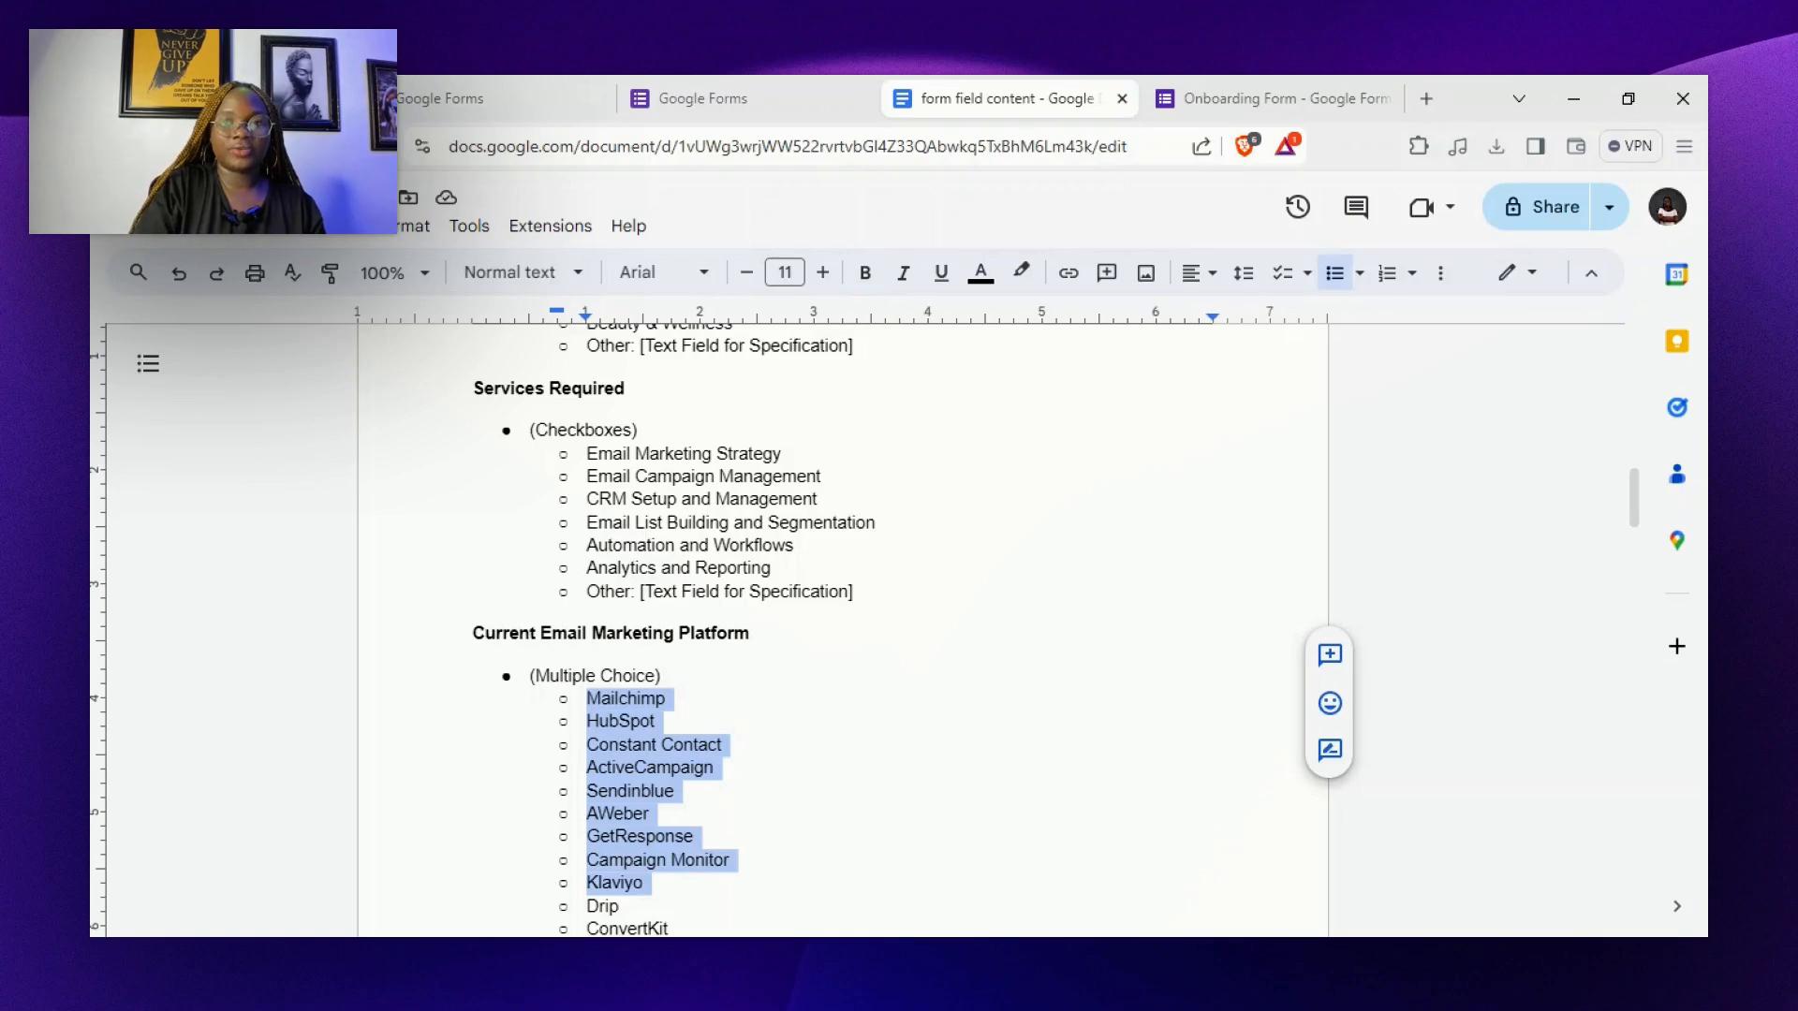
click(1274, 99)
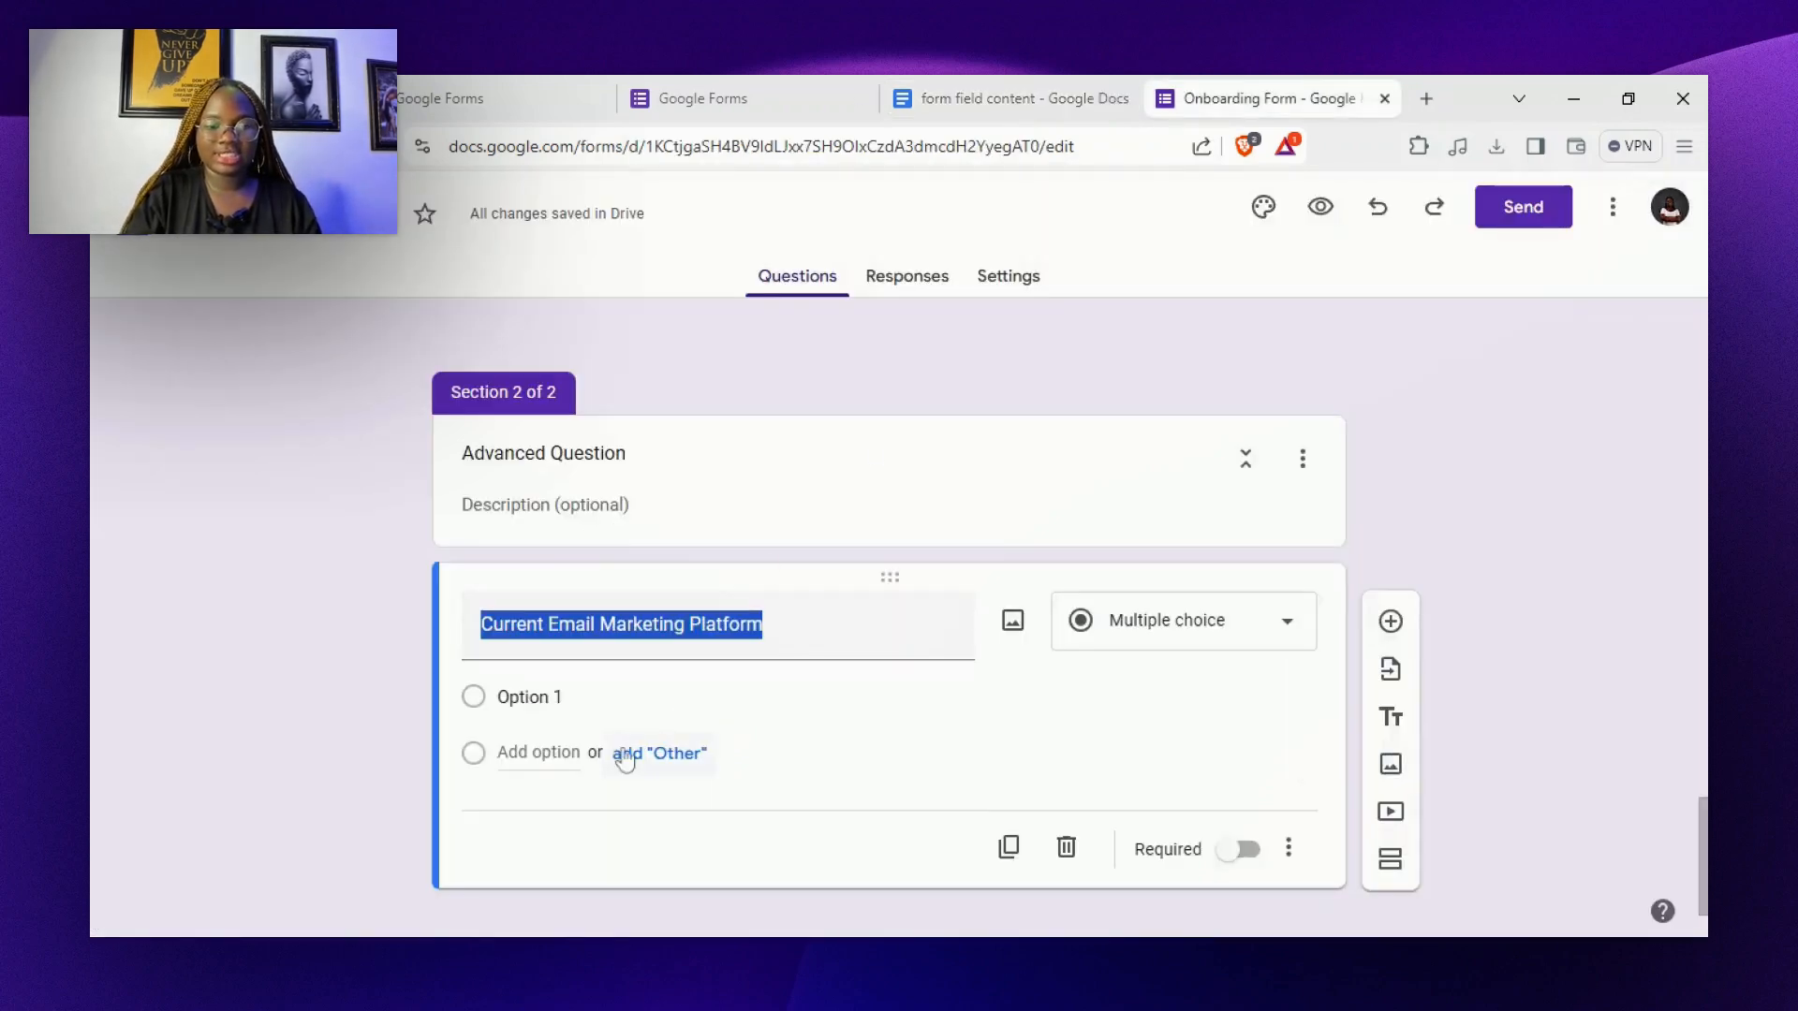
click(530, 698)
text(Mailchimp Constant Contact ActiveCampaign Sendinblue AWeber GetResponse Campaign Monitor Klaviyo)
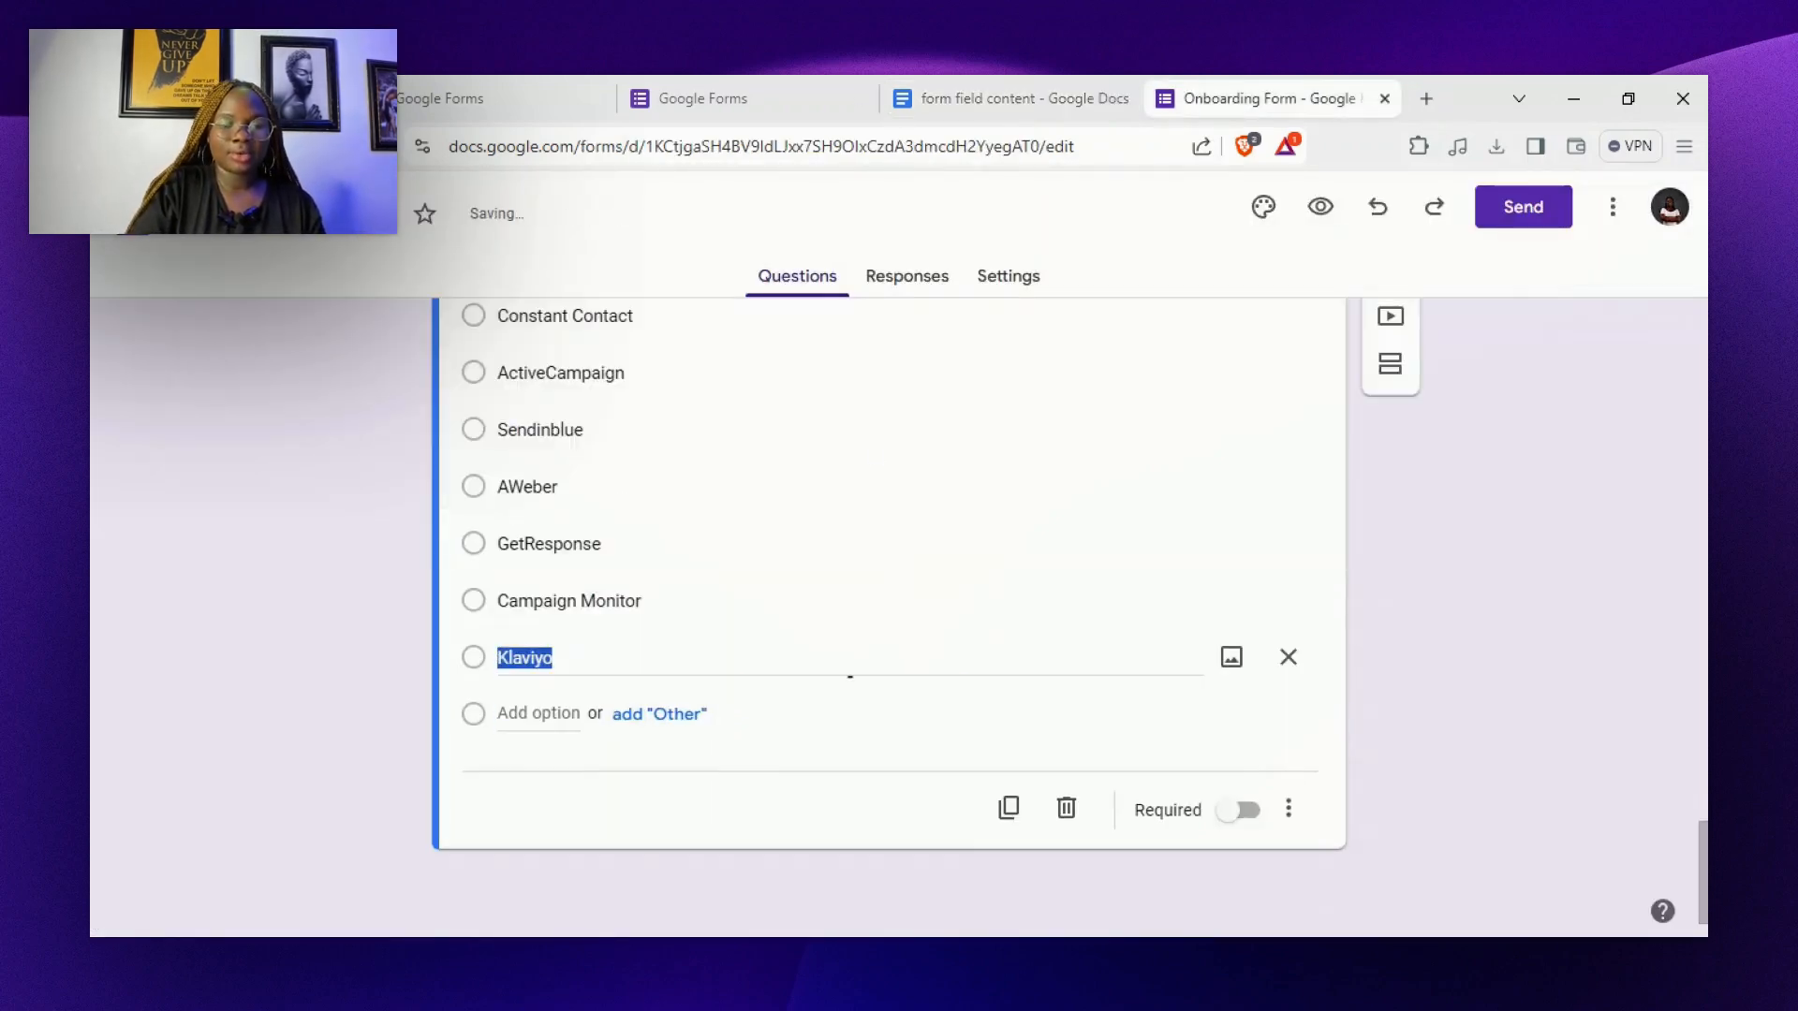
click(654, 717)
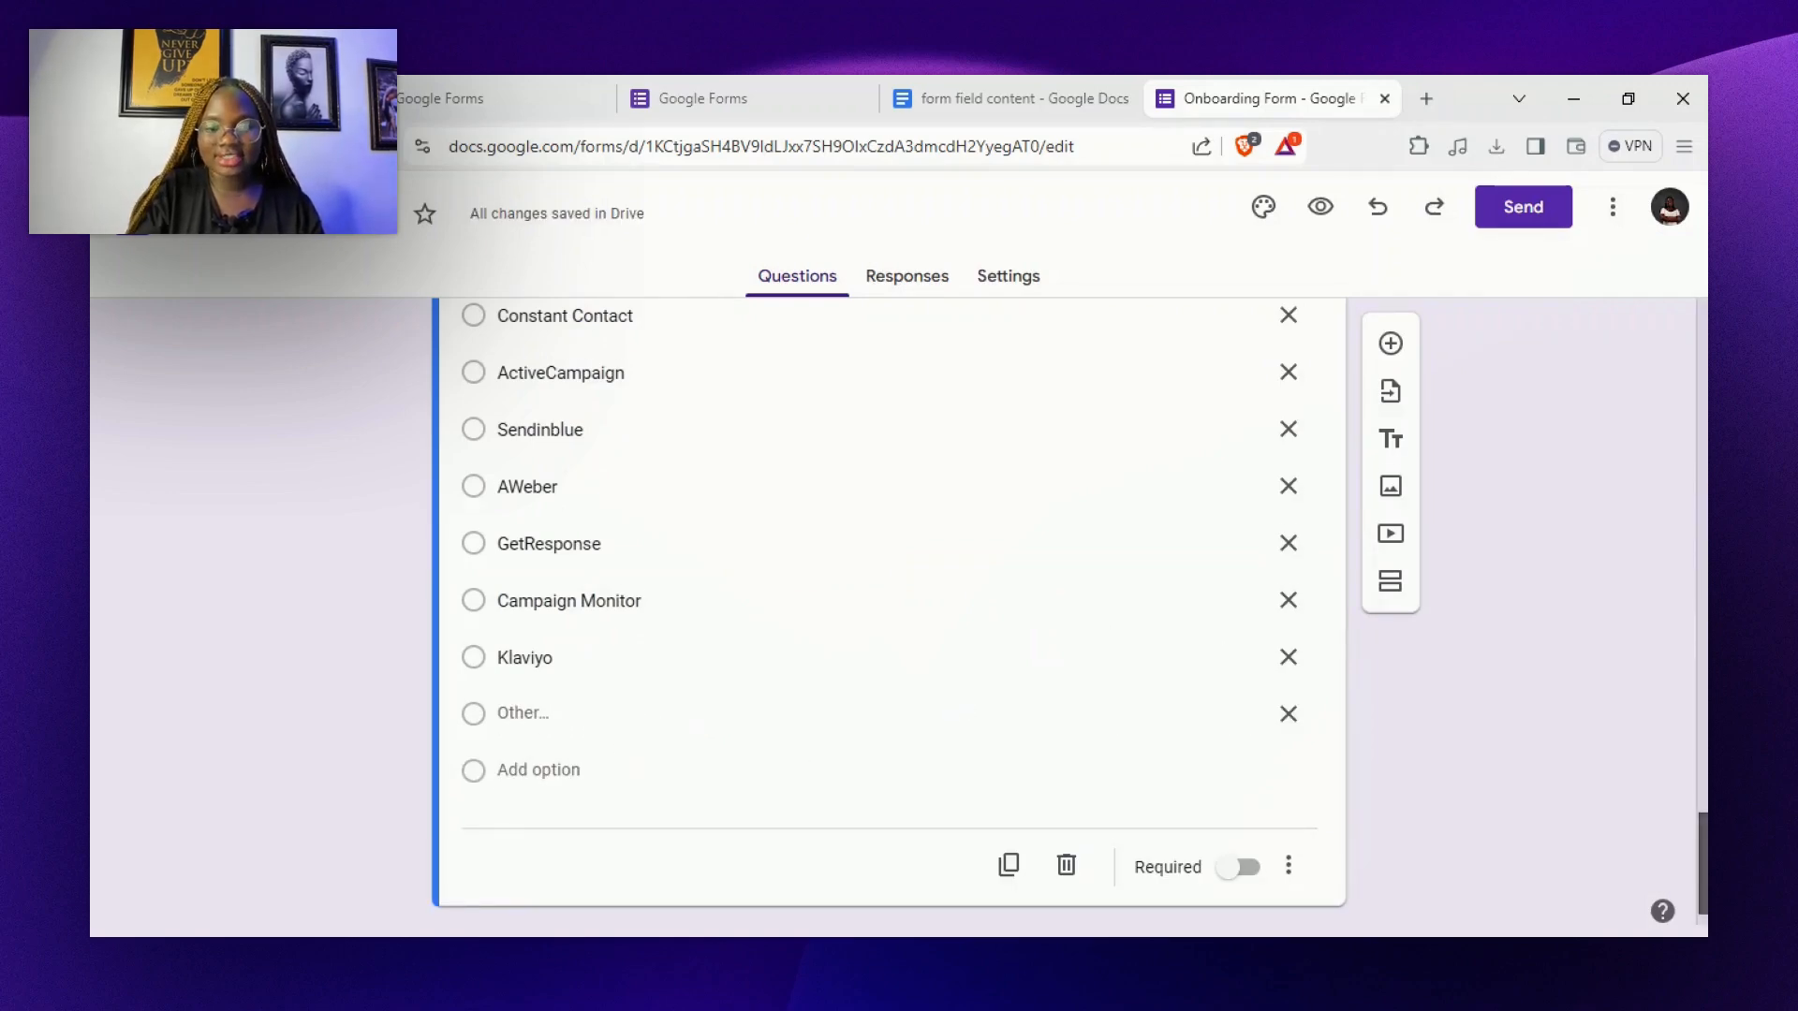
Add a multiple-choice question titled Current CRM System from the form field content document, without bold, after the Current Email Marketing Platform question
scroll(1702, 866, down, 1)
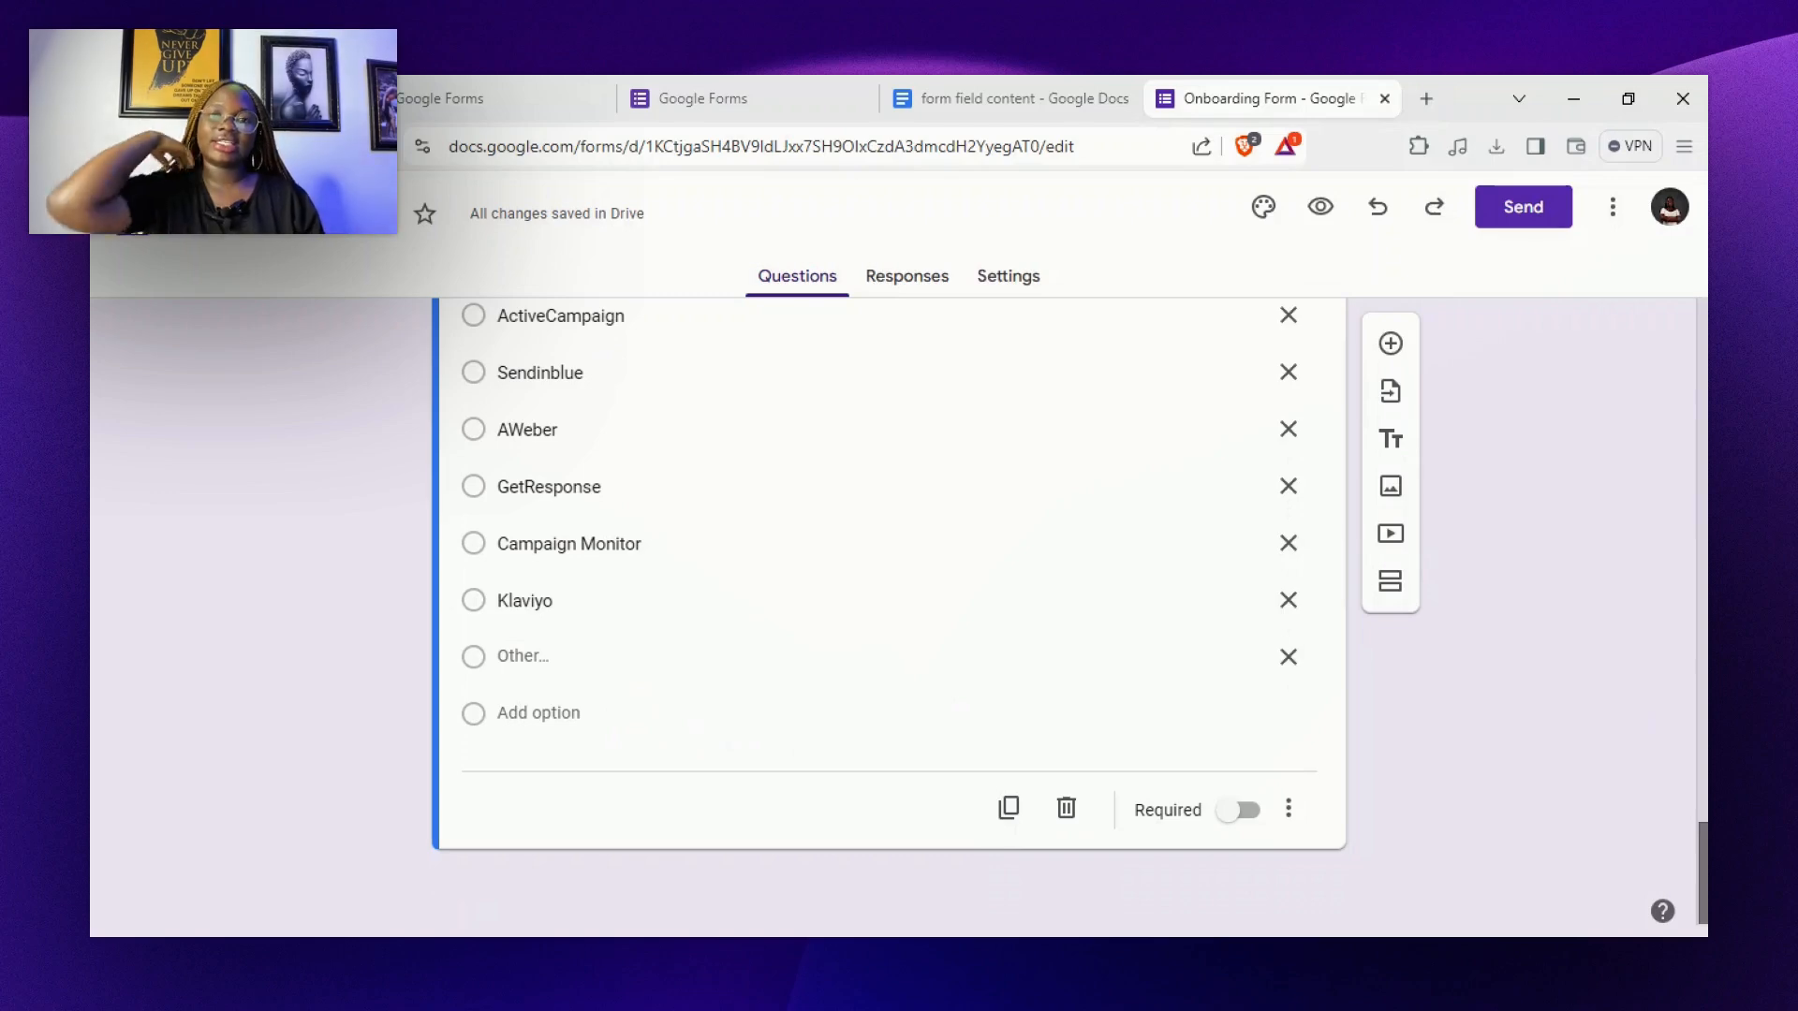
click(1013, 79)
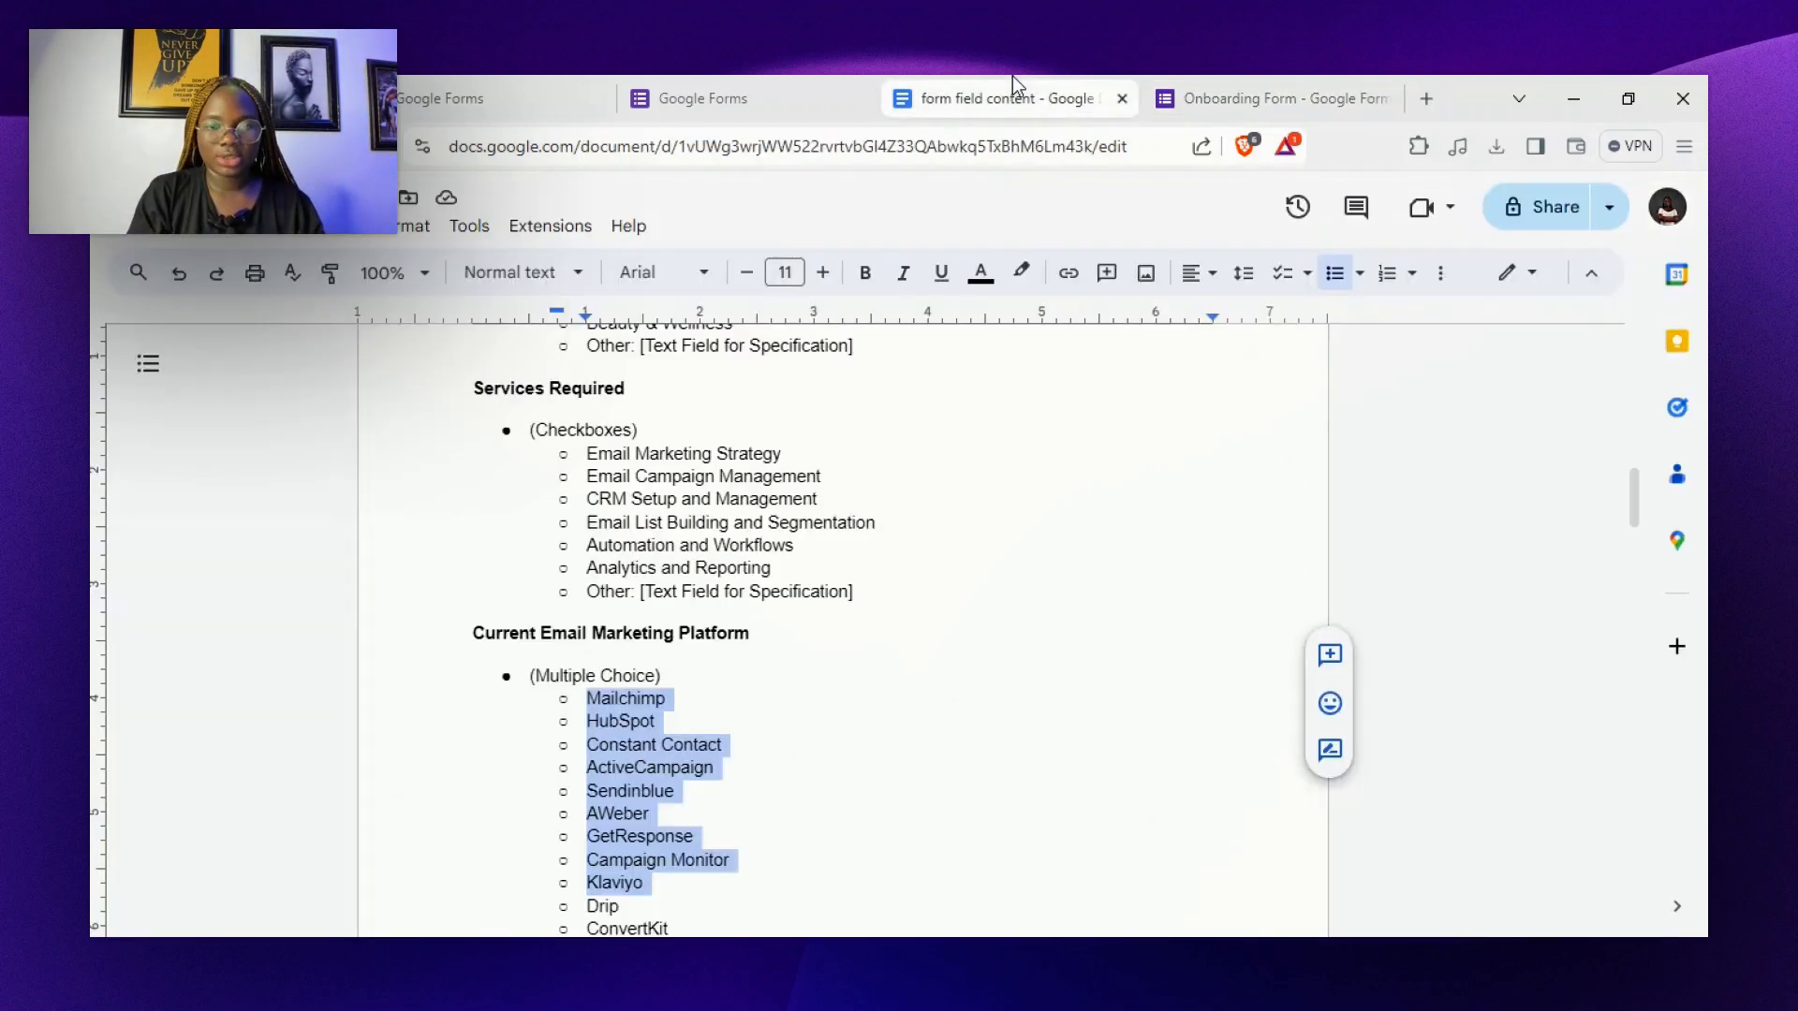
drag(1629, 505, 1634, 569)
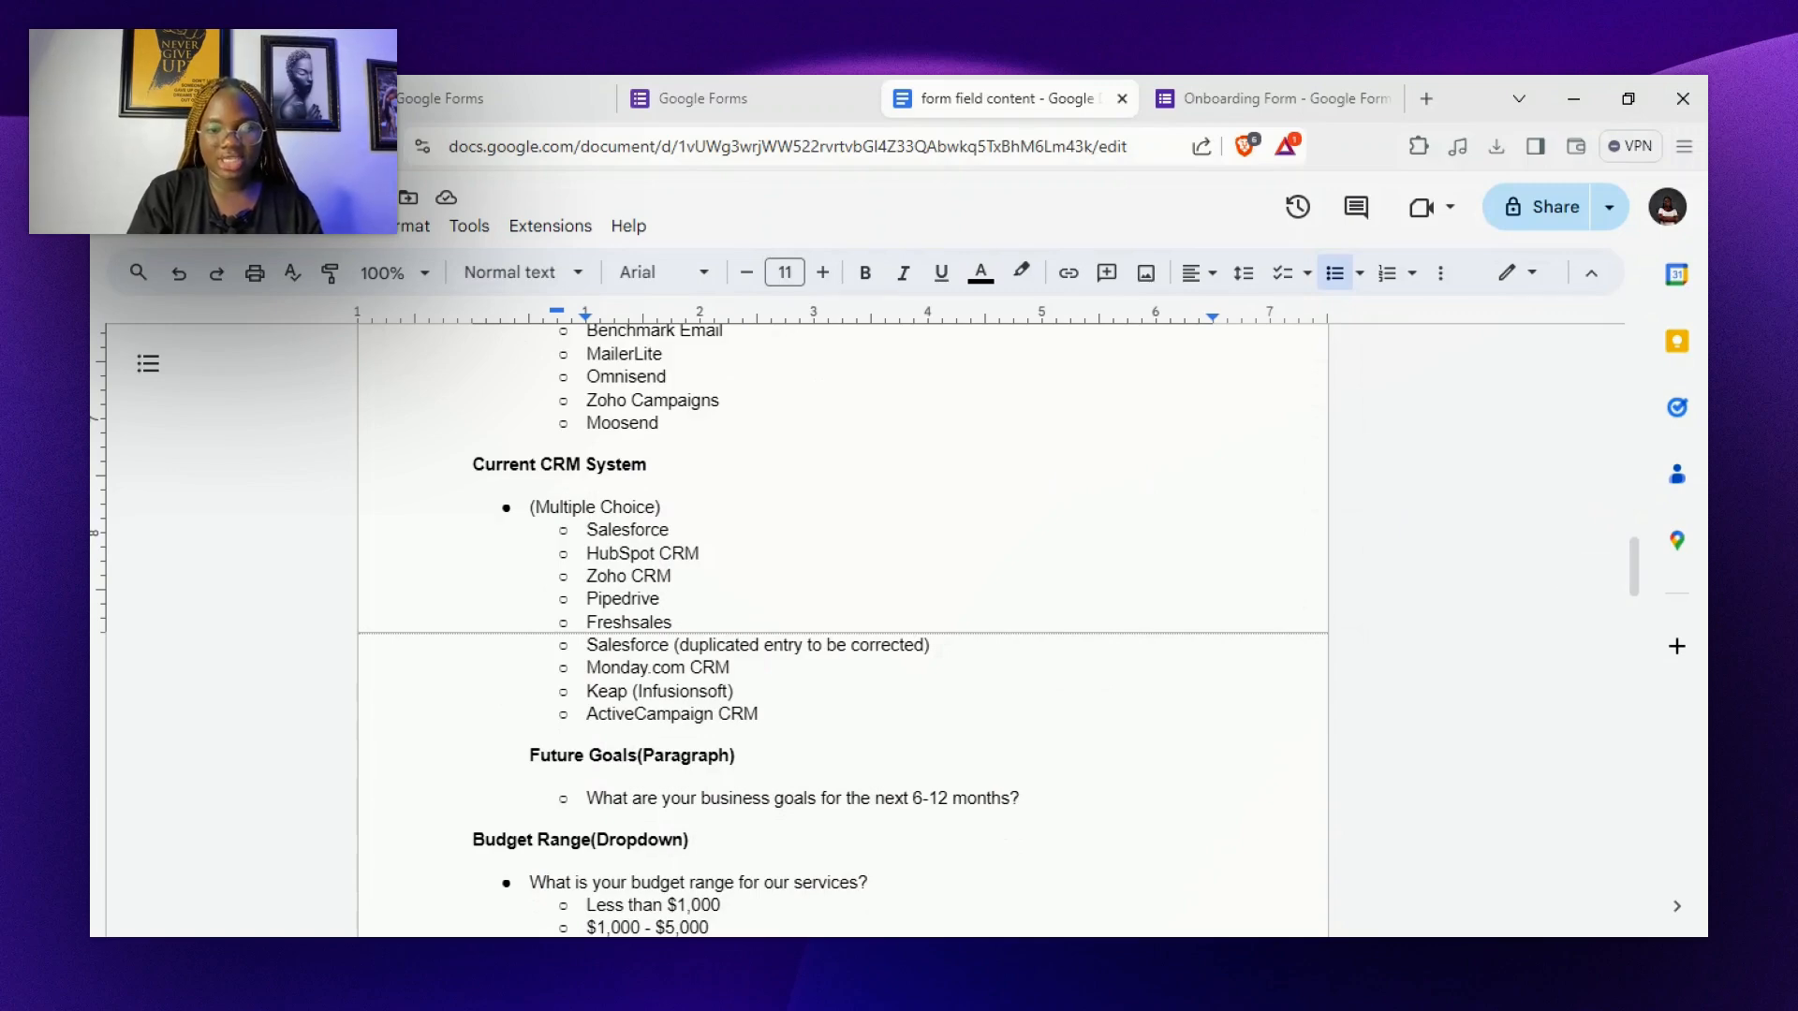
triple_click(598, 465)
key(shift+Left)
key(ctrl+c)
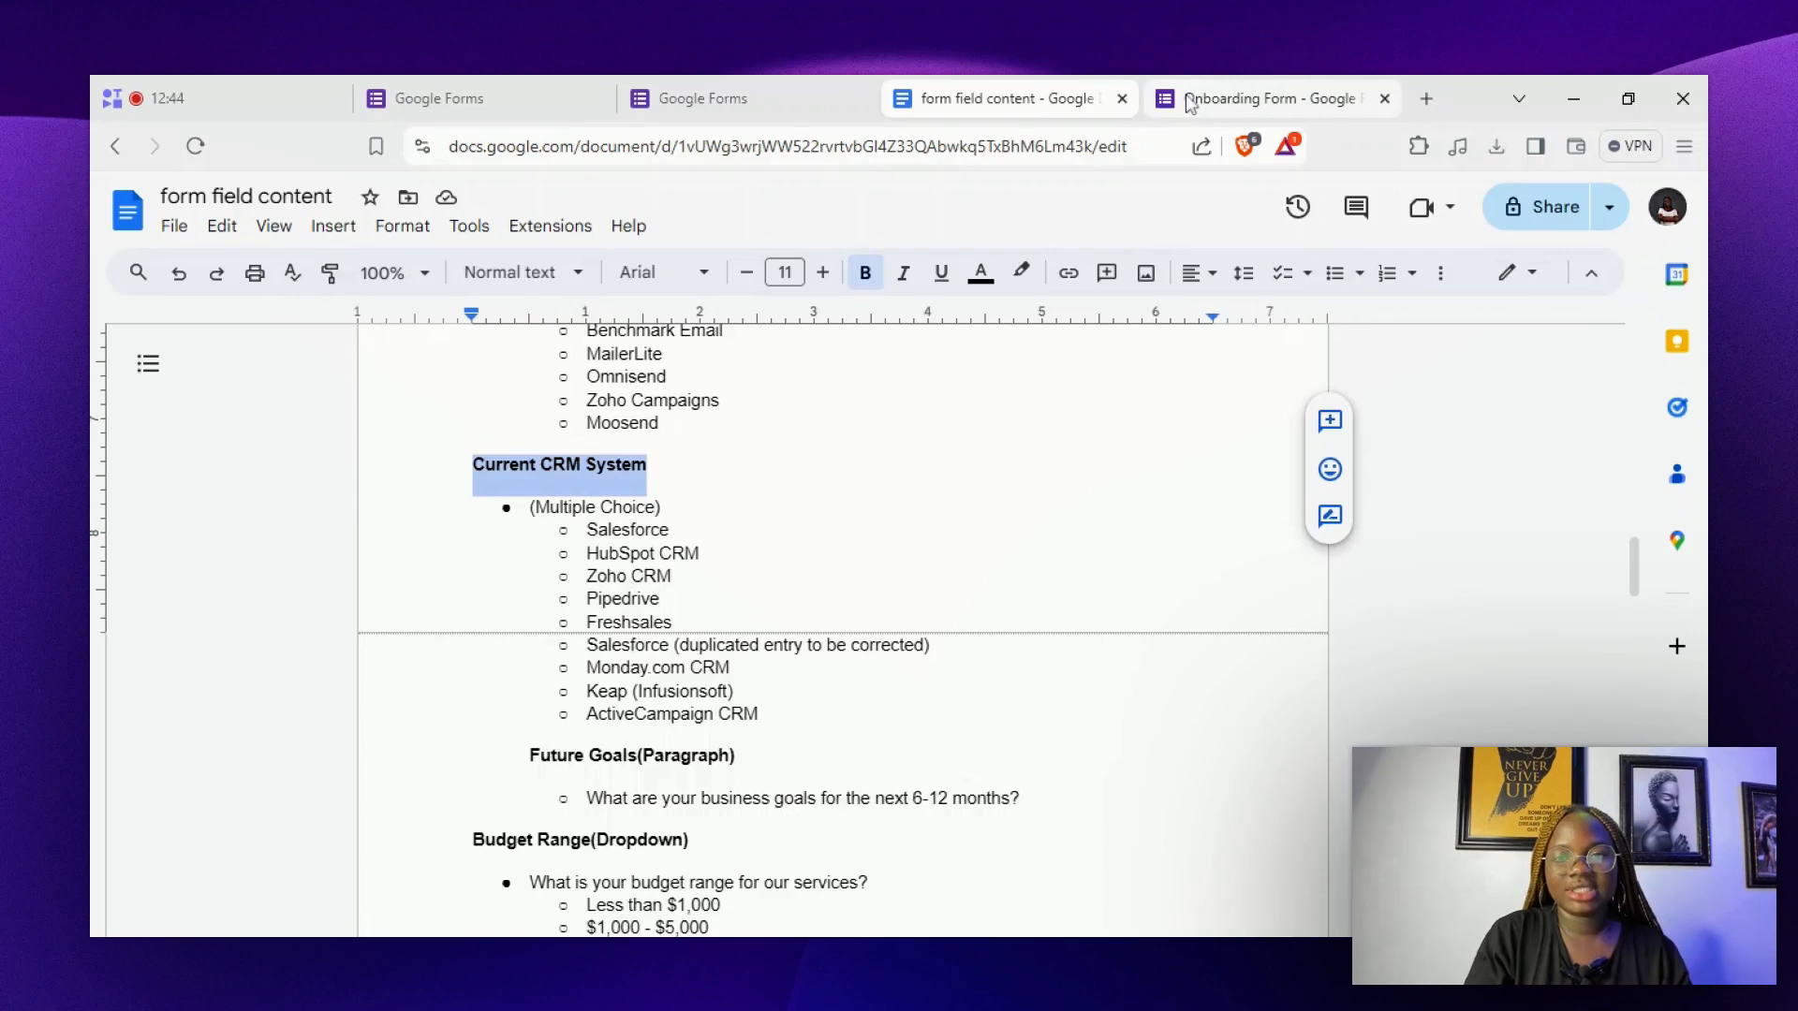
click(1191, 104)
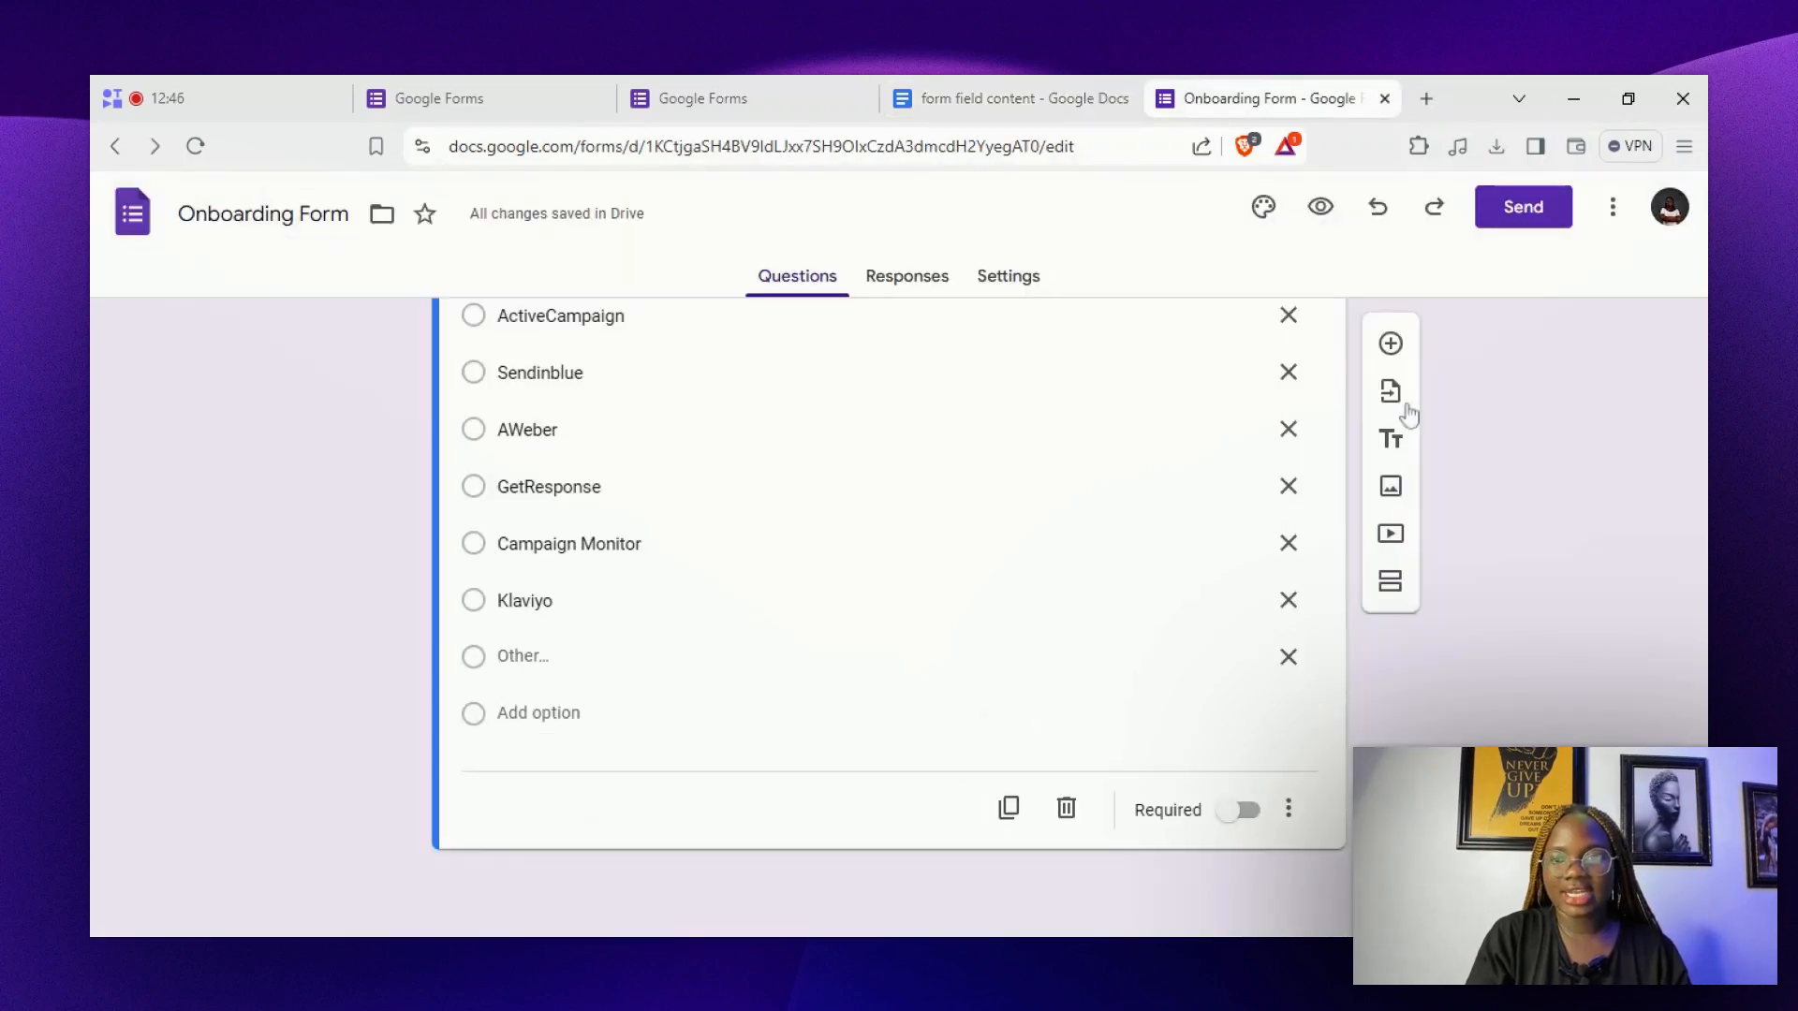
click(1391, 345)
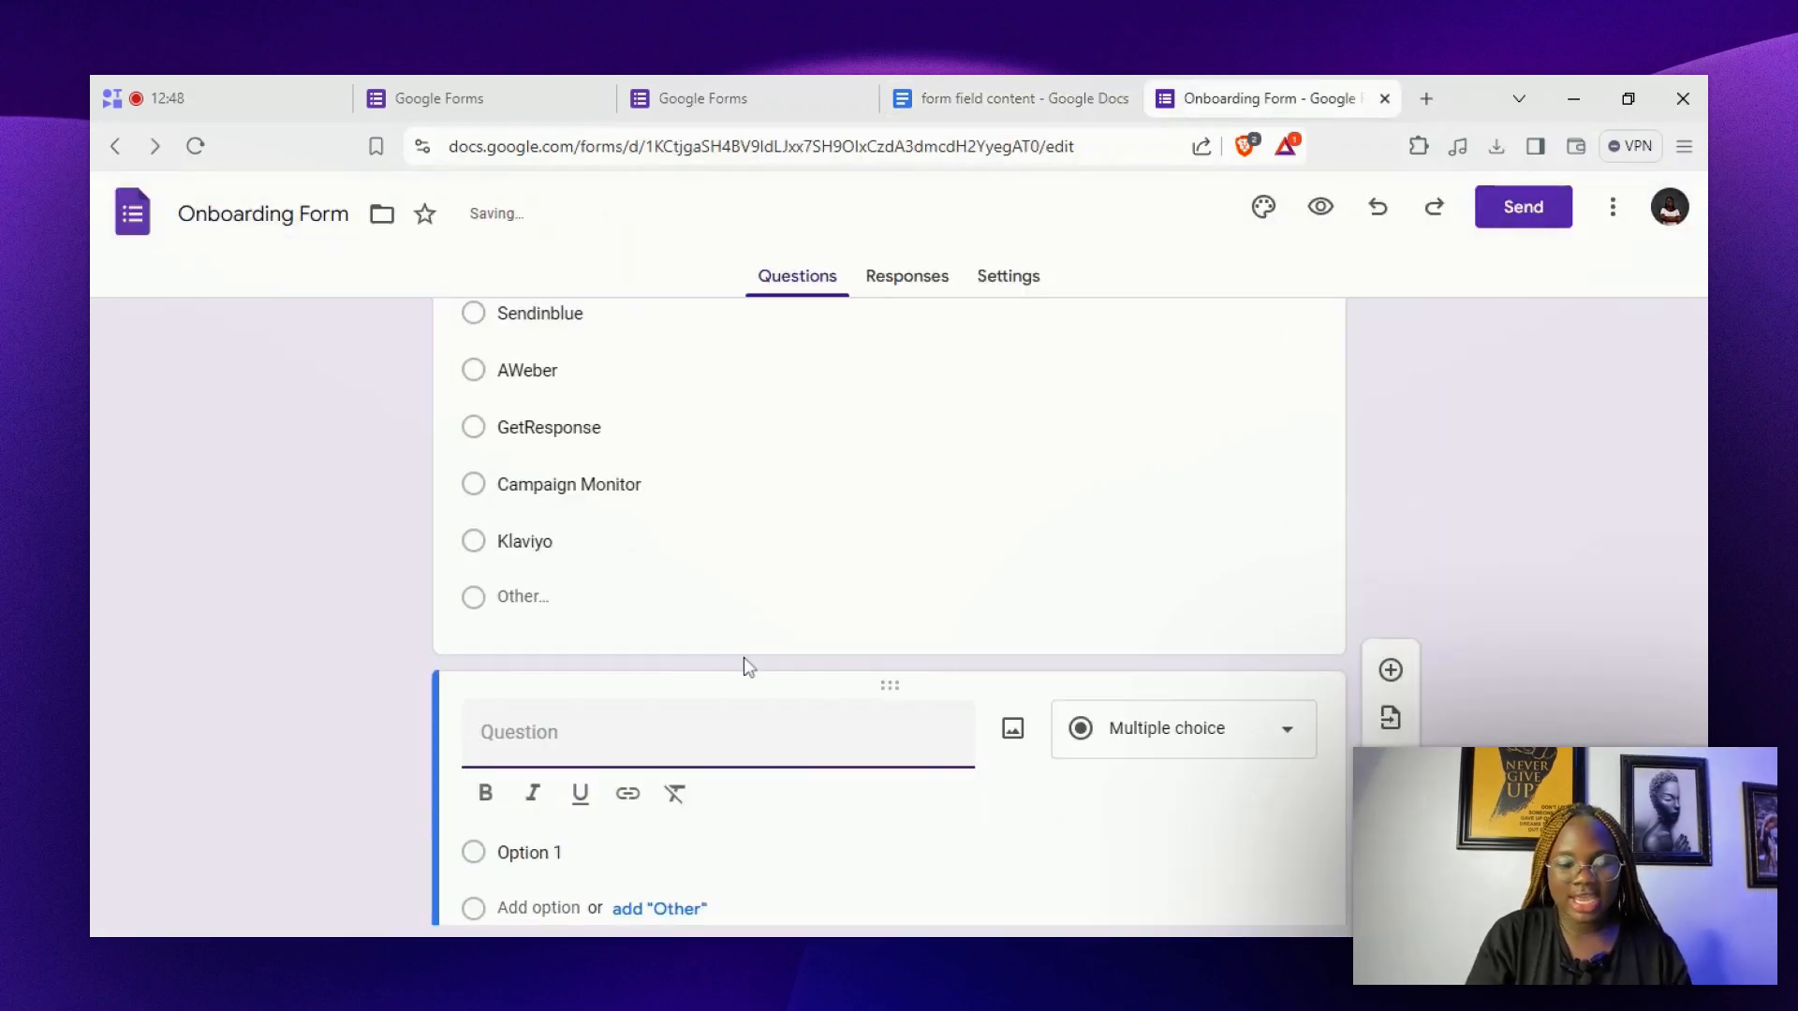
key(ctrl+v)
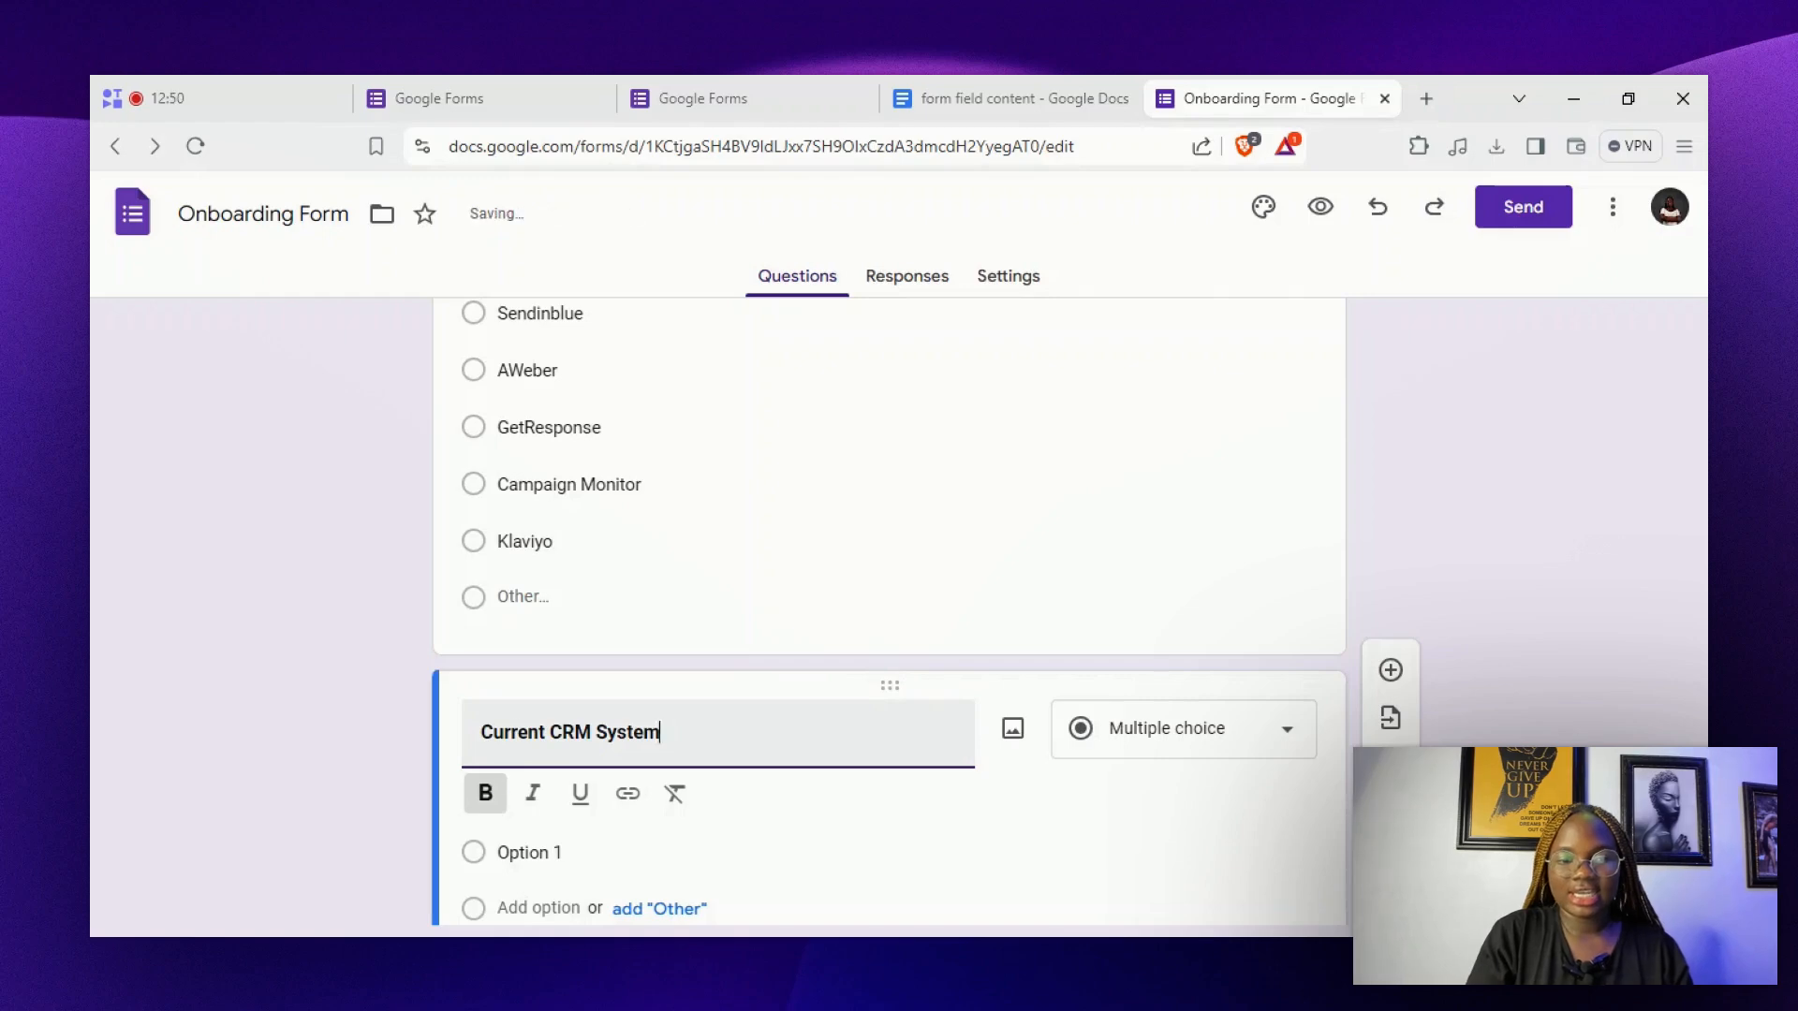
drag(481, 732, 660, 732)
click(485, 794)
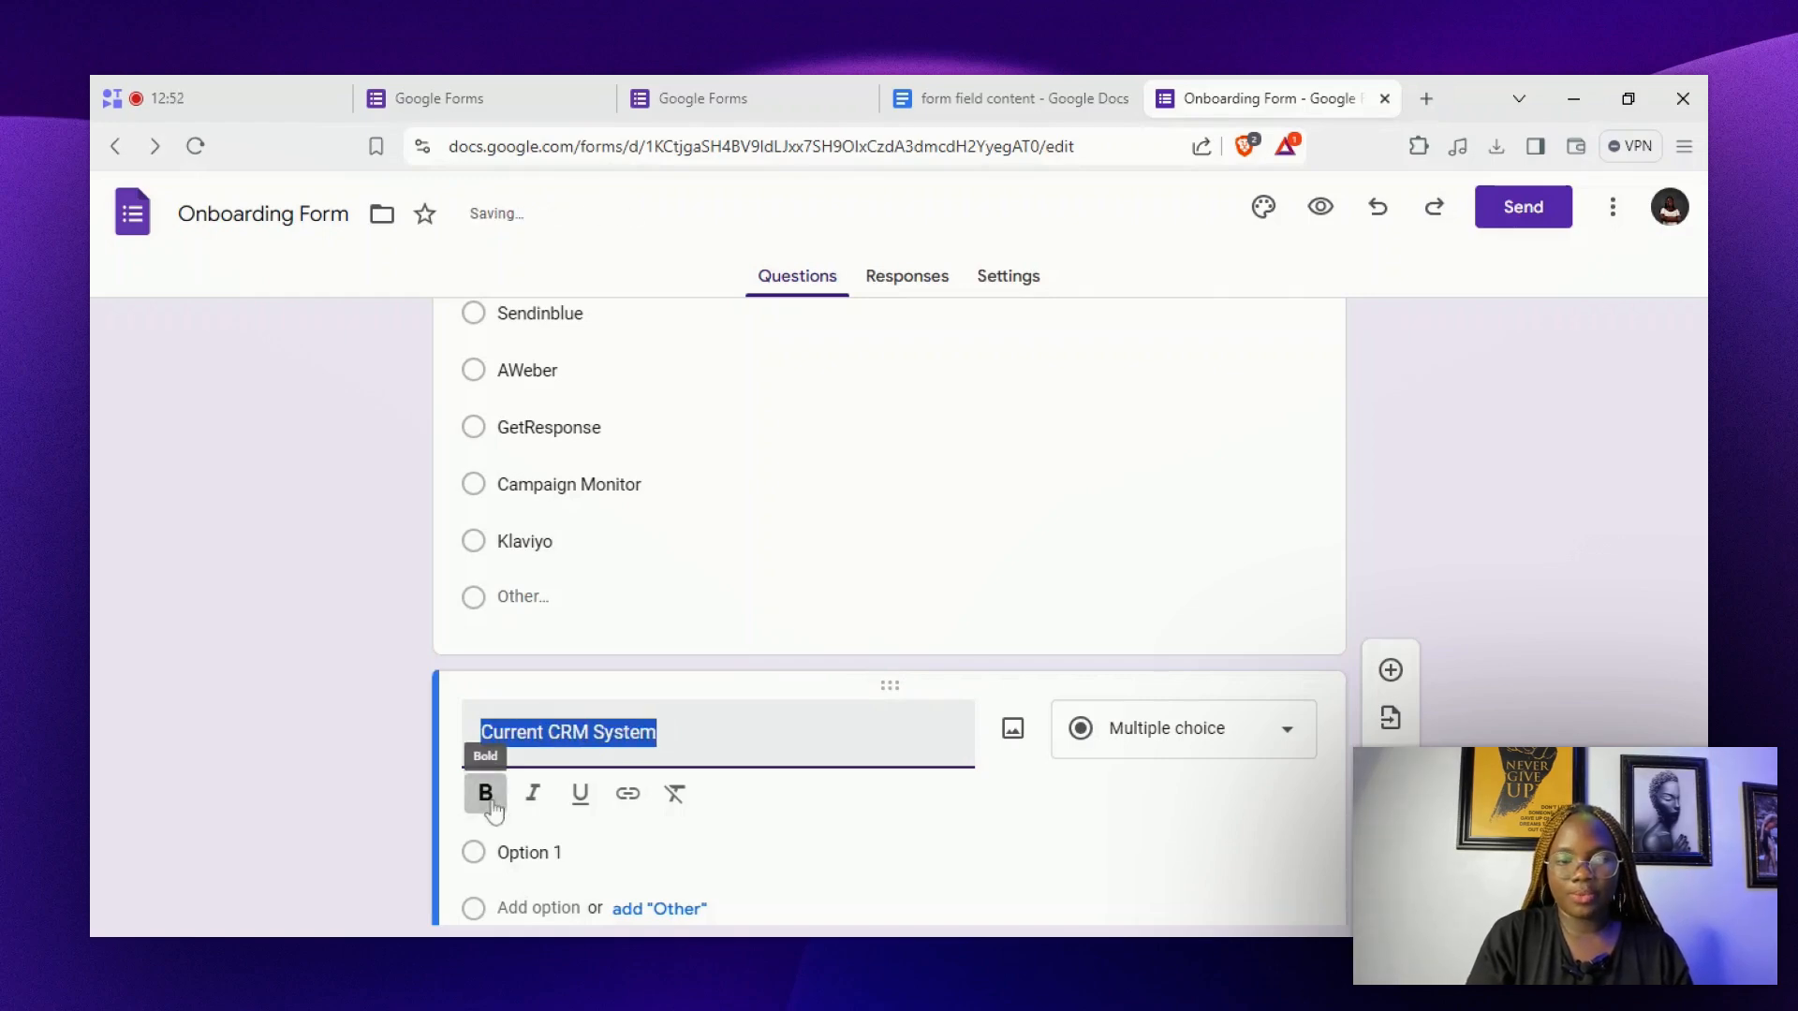
Fill the Current CRM System choices from the document, keeping a single Salesforce entry without the duplicate note, and add an "Other" choice
click(1020, 97)
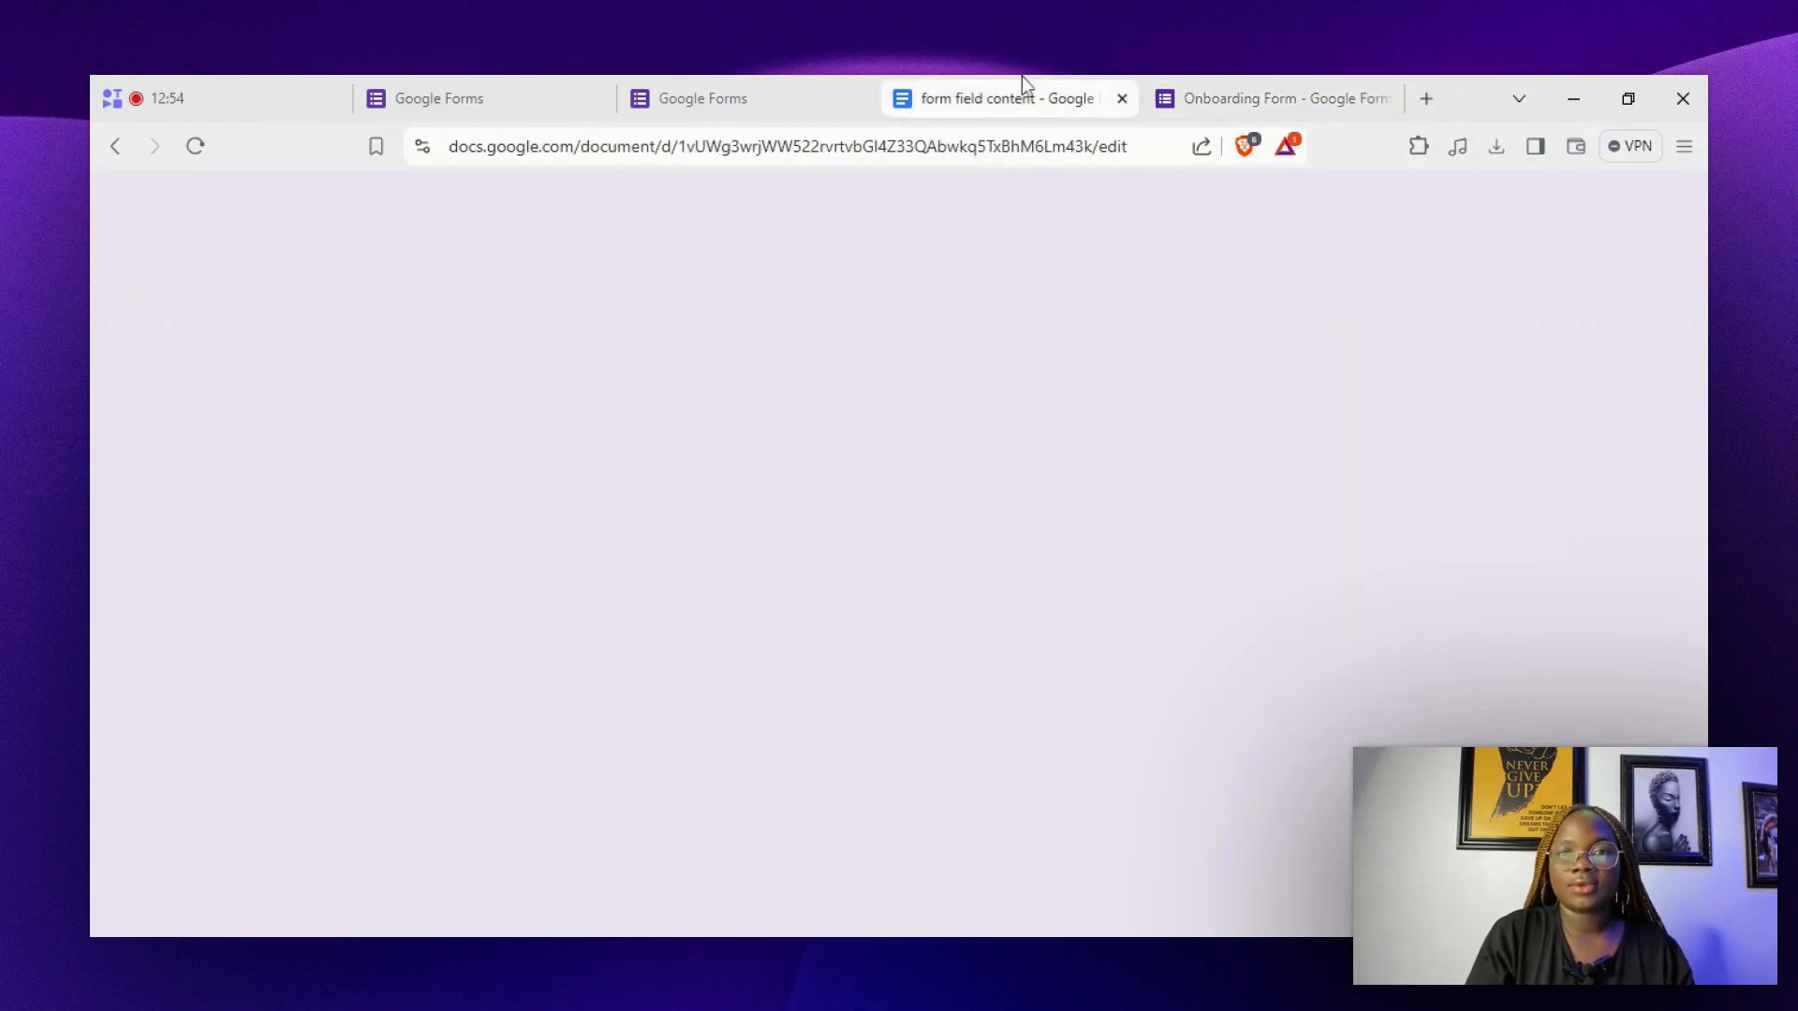
drag(586, 530, 766, 736)
key(ctrl+c)
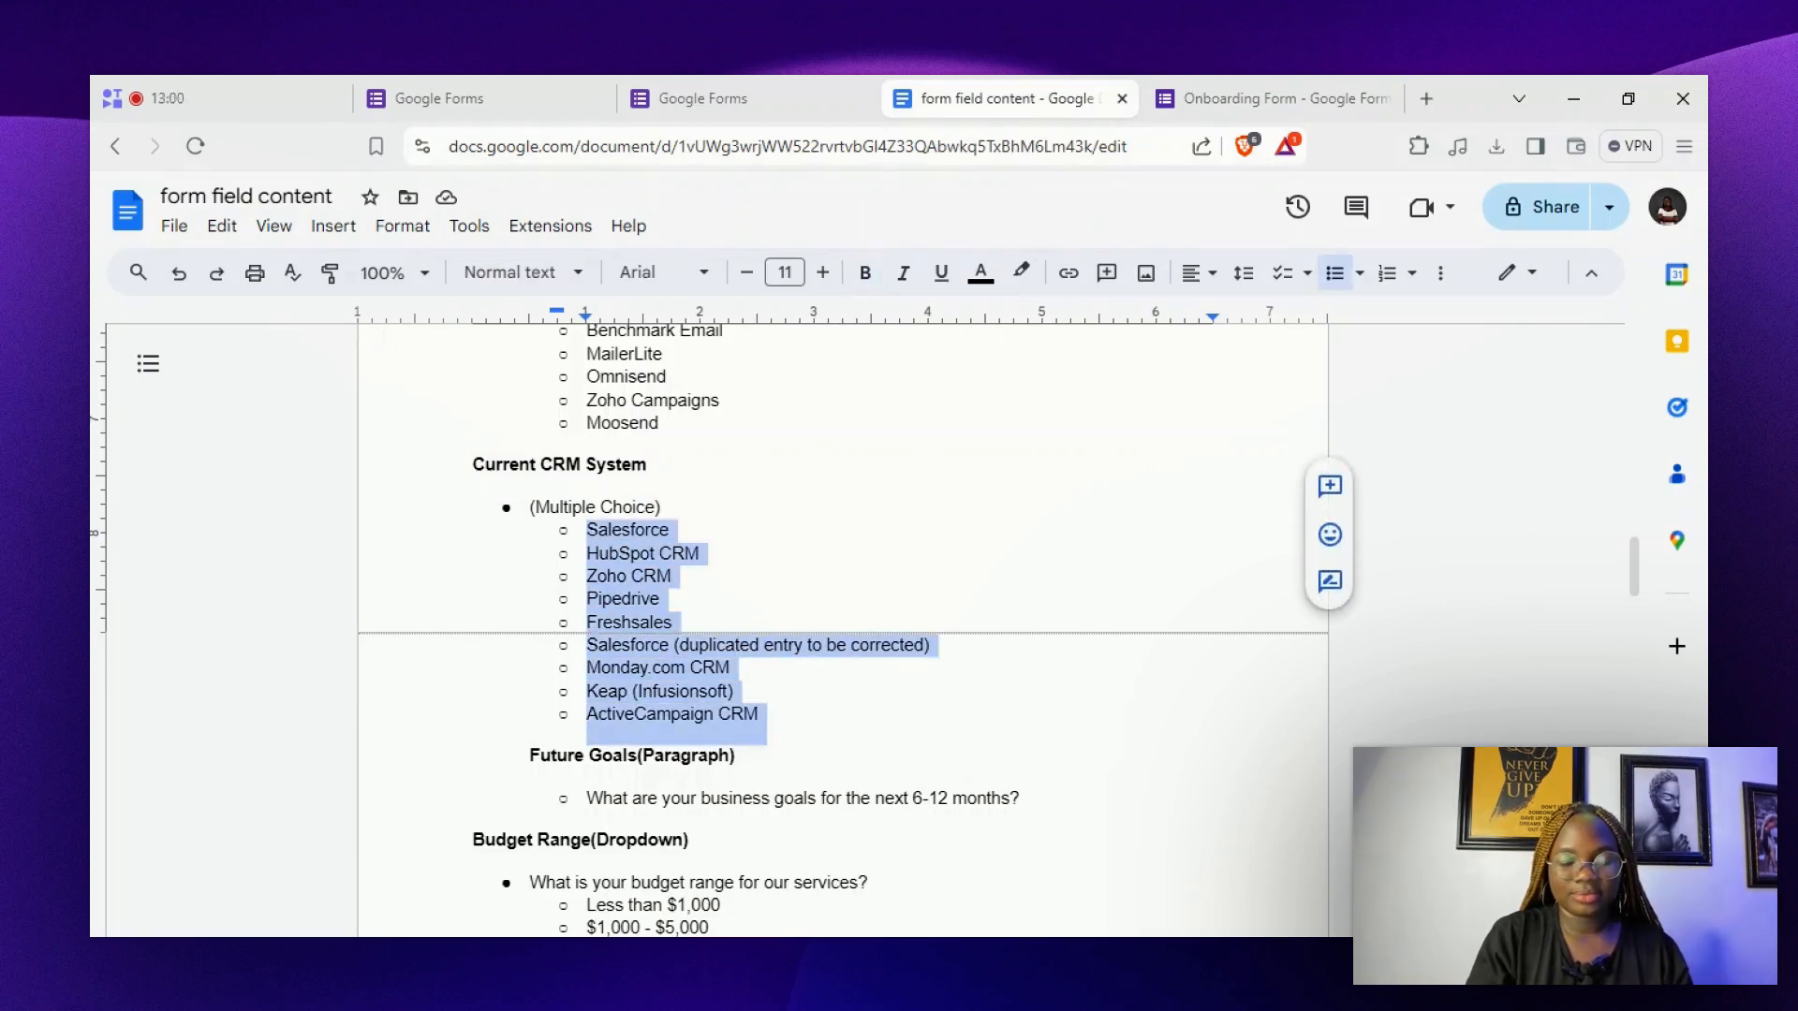
click(1217, 99)
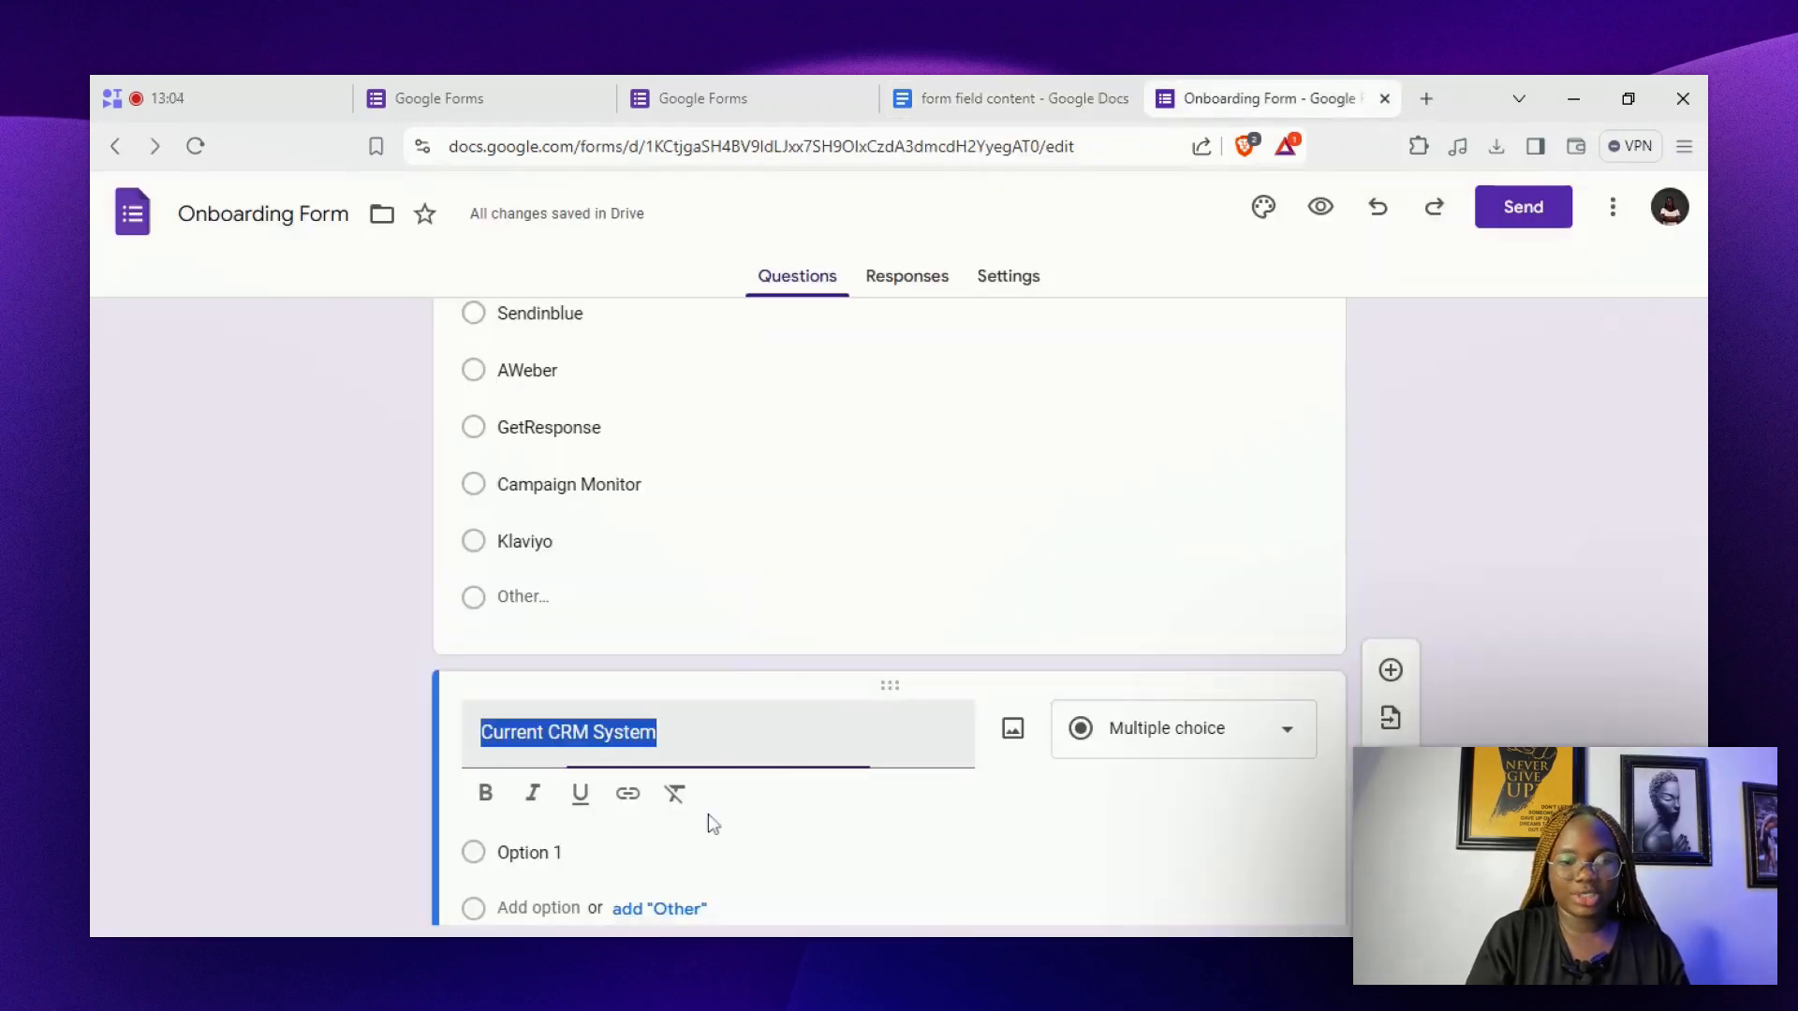
click(529, 852)
key(ctrl+v)
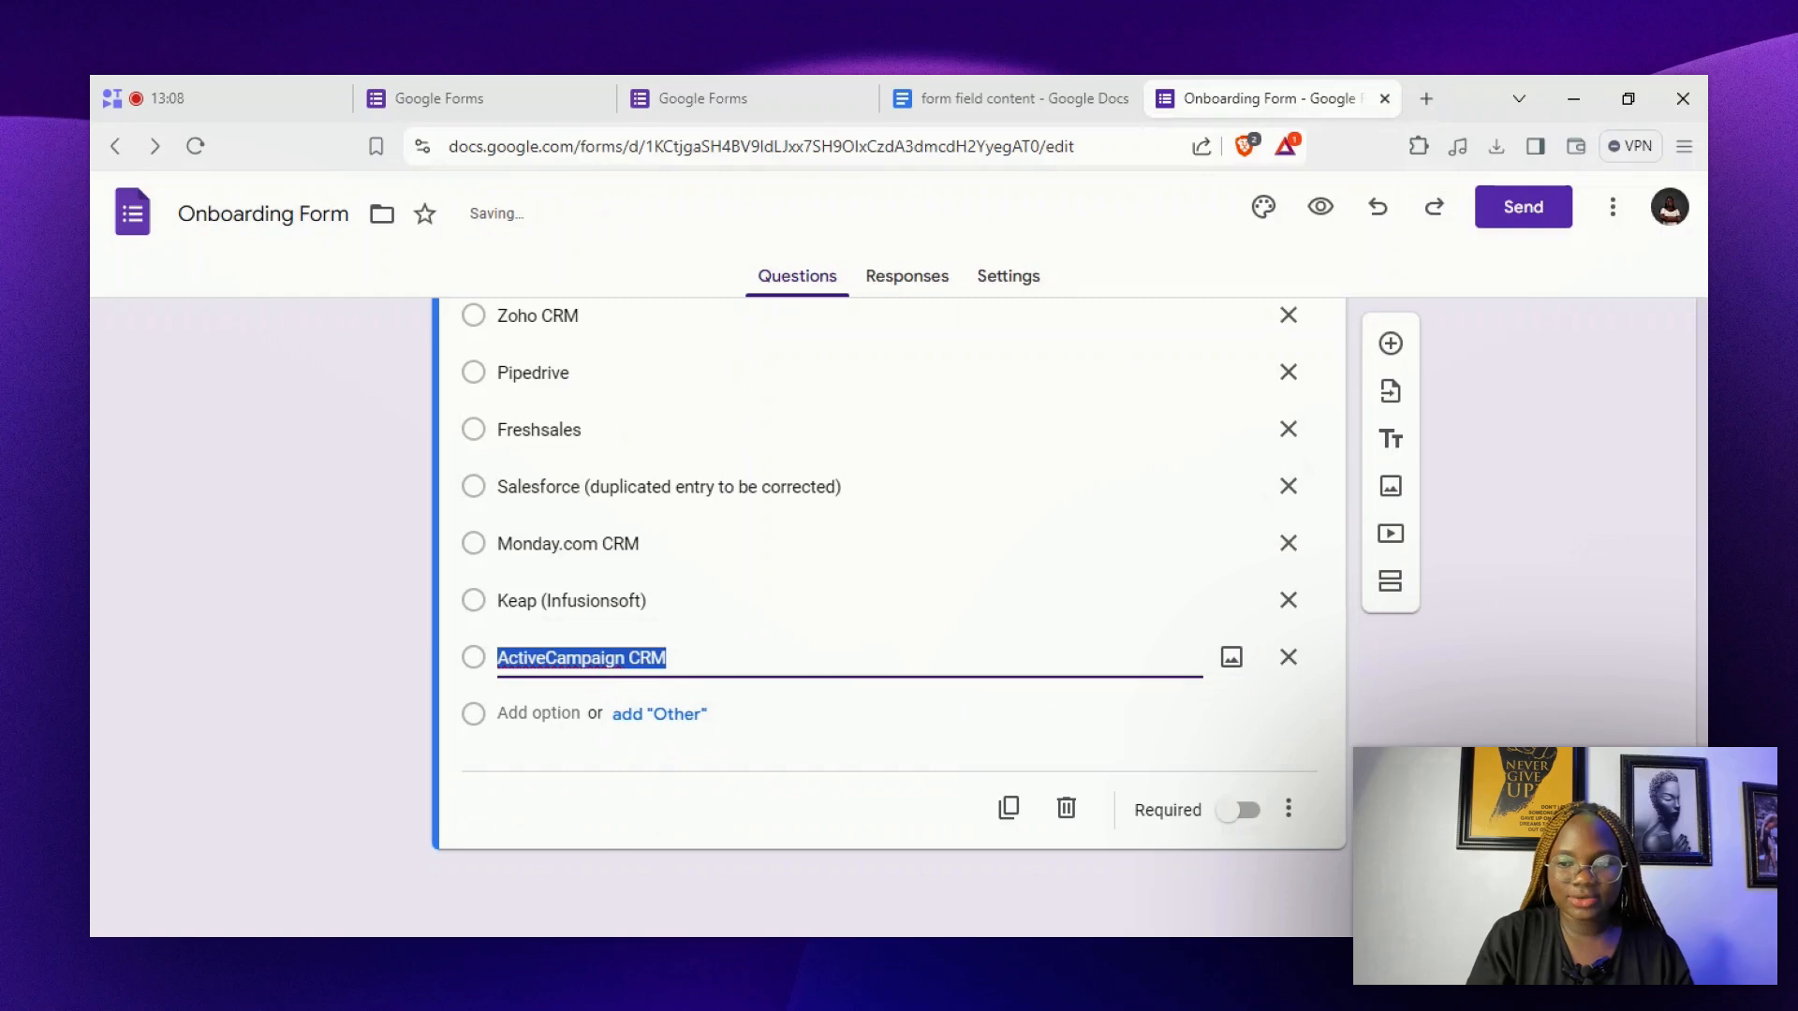
scroll(890, 562, up, 2)
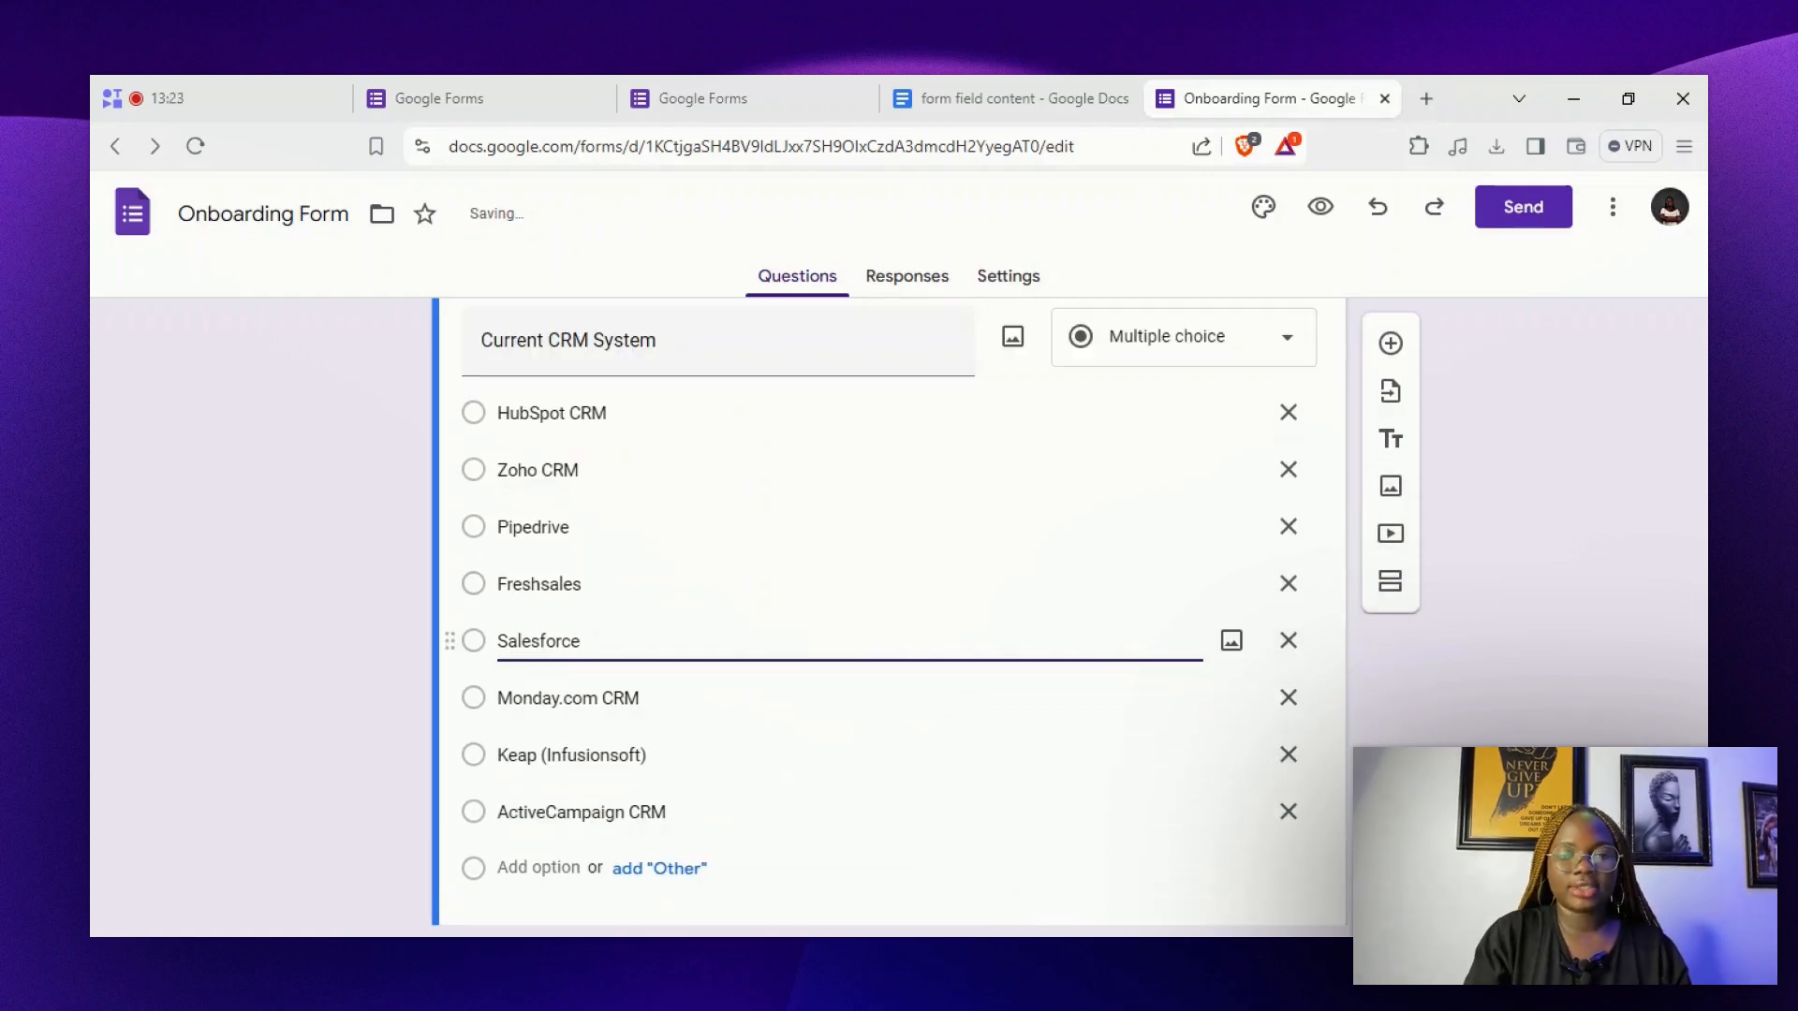
click(662, 871)
click(662, 869)
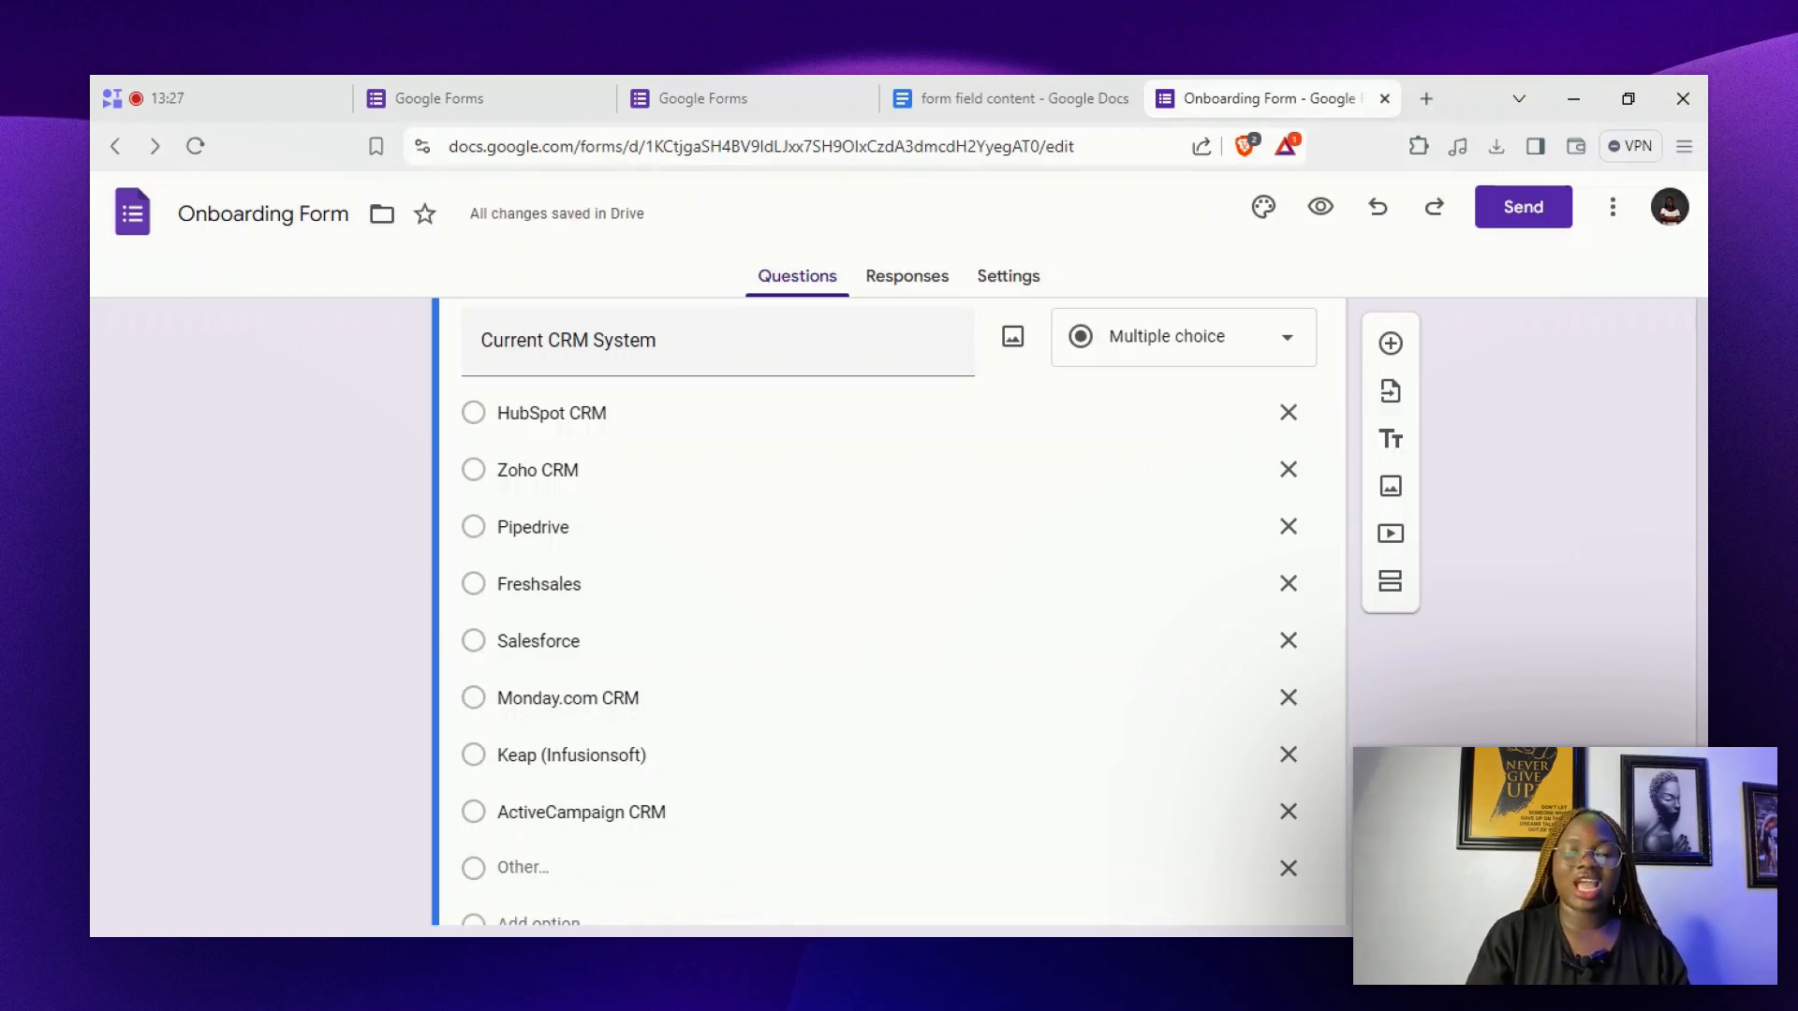
Try changing the Current CRM System question from multiple choice to the Dropdown type
scroll(889, 609, down, 2)
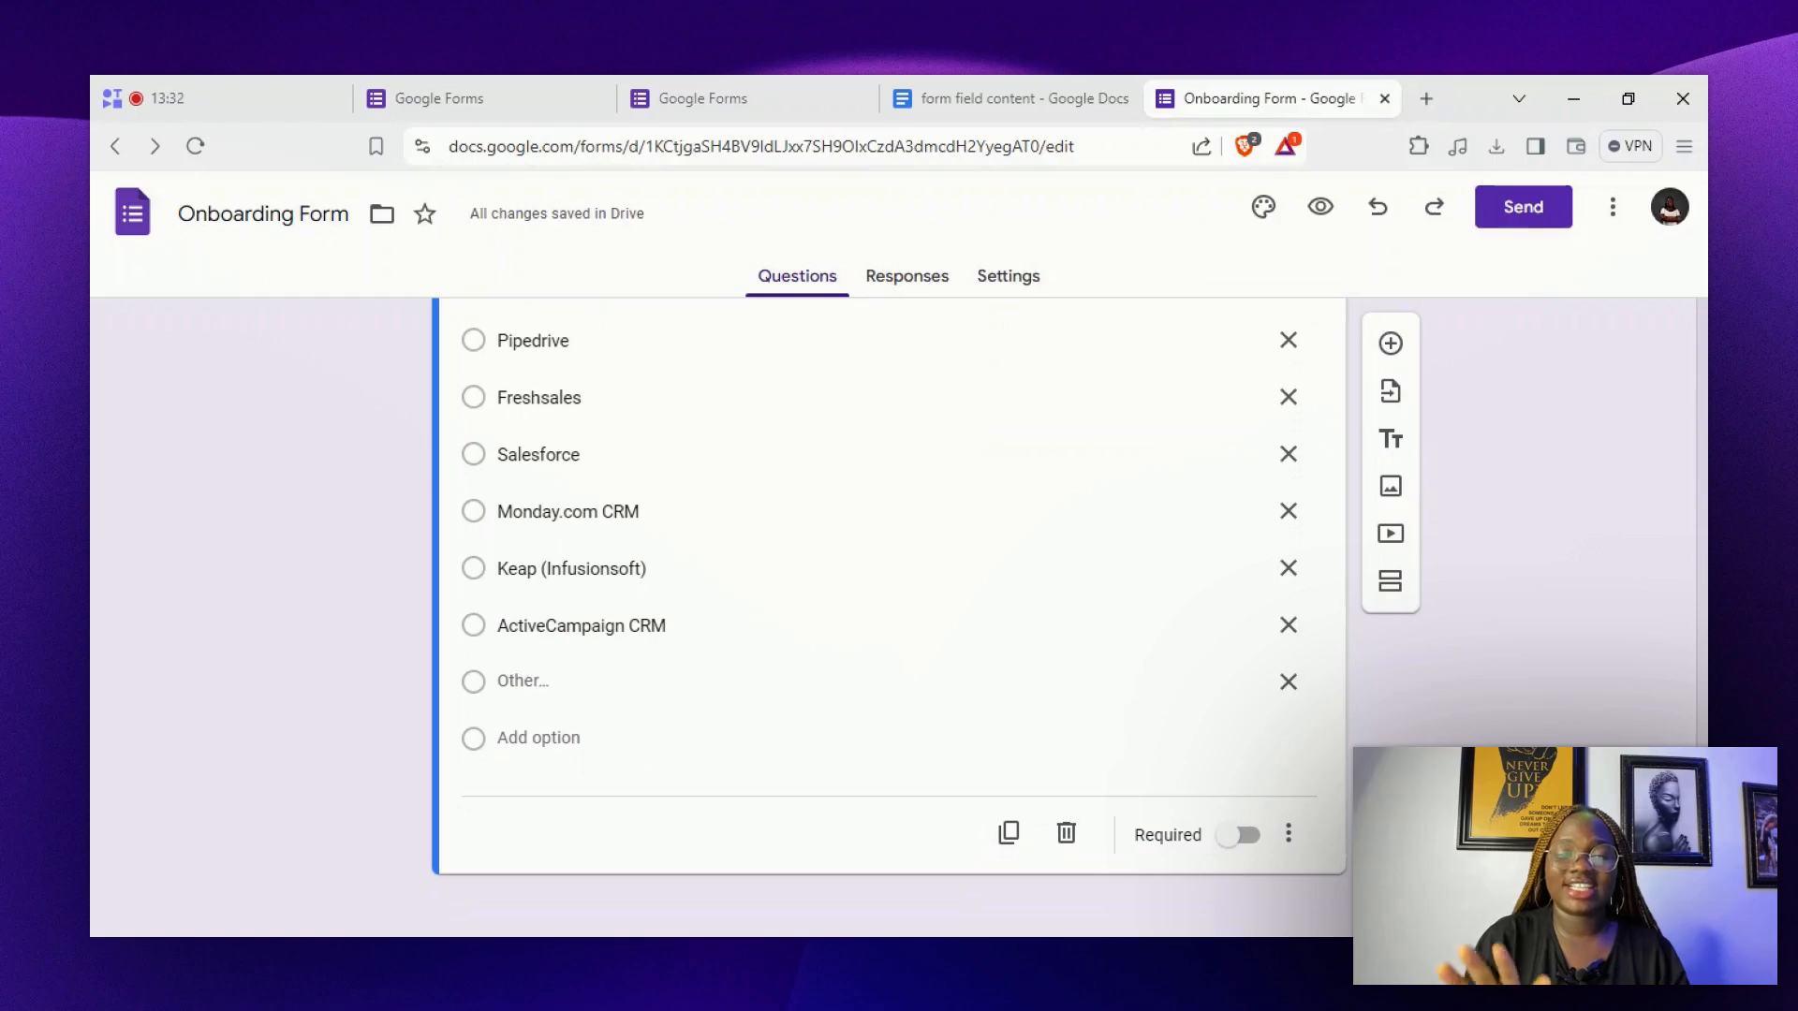
scroll(889, 608, up, 2)
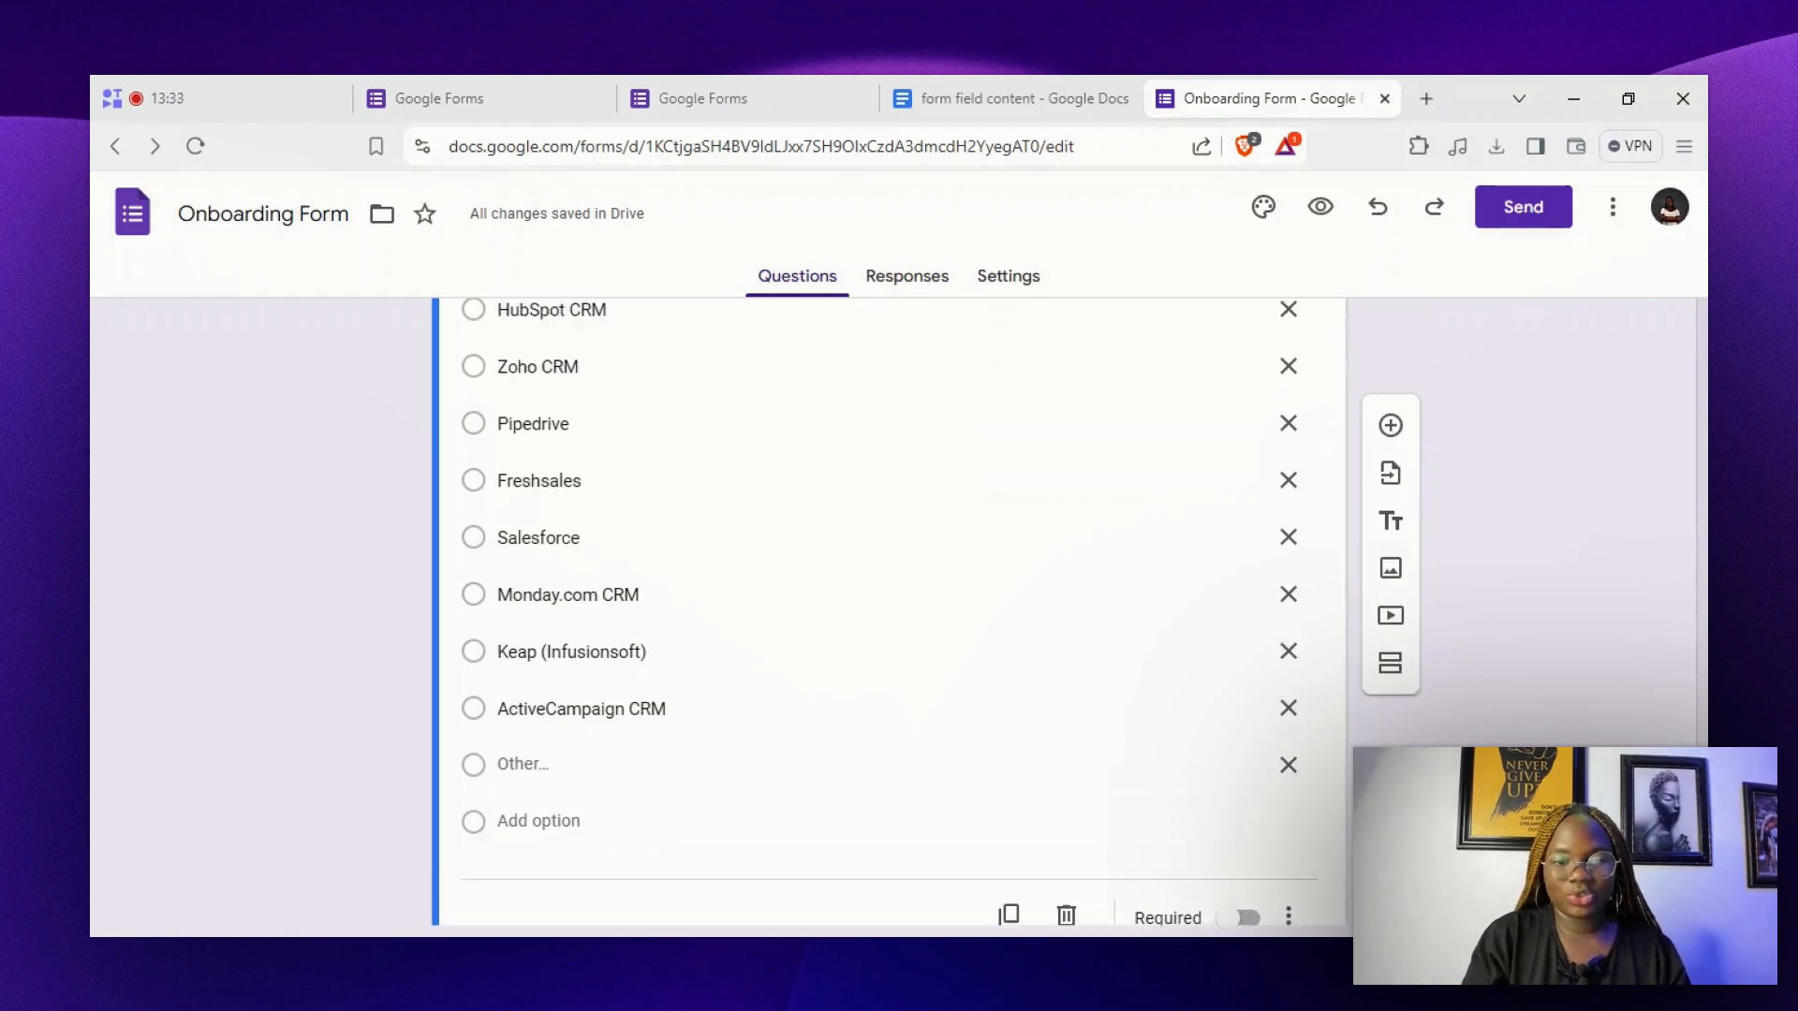
scroll(889, 608, down, 1)
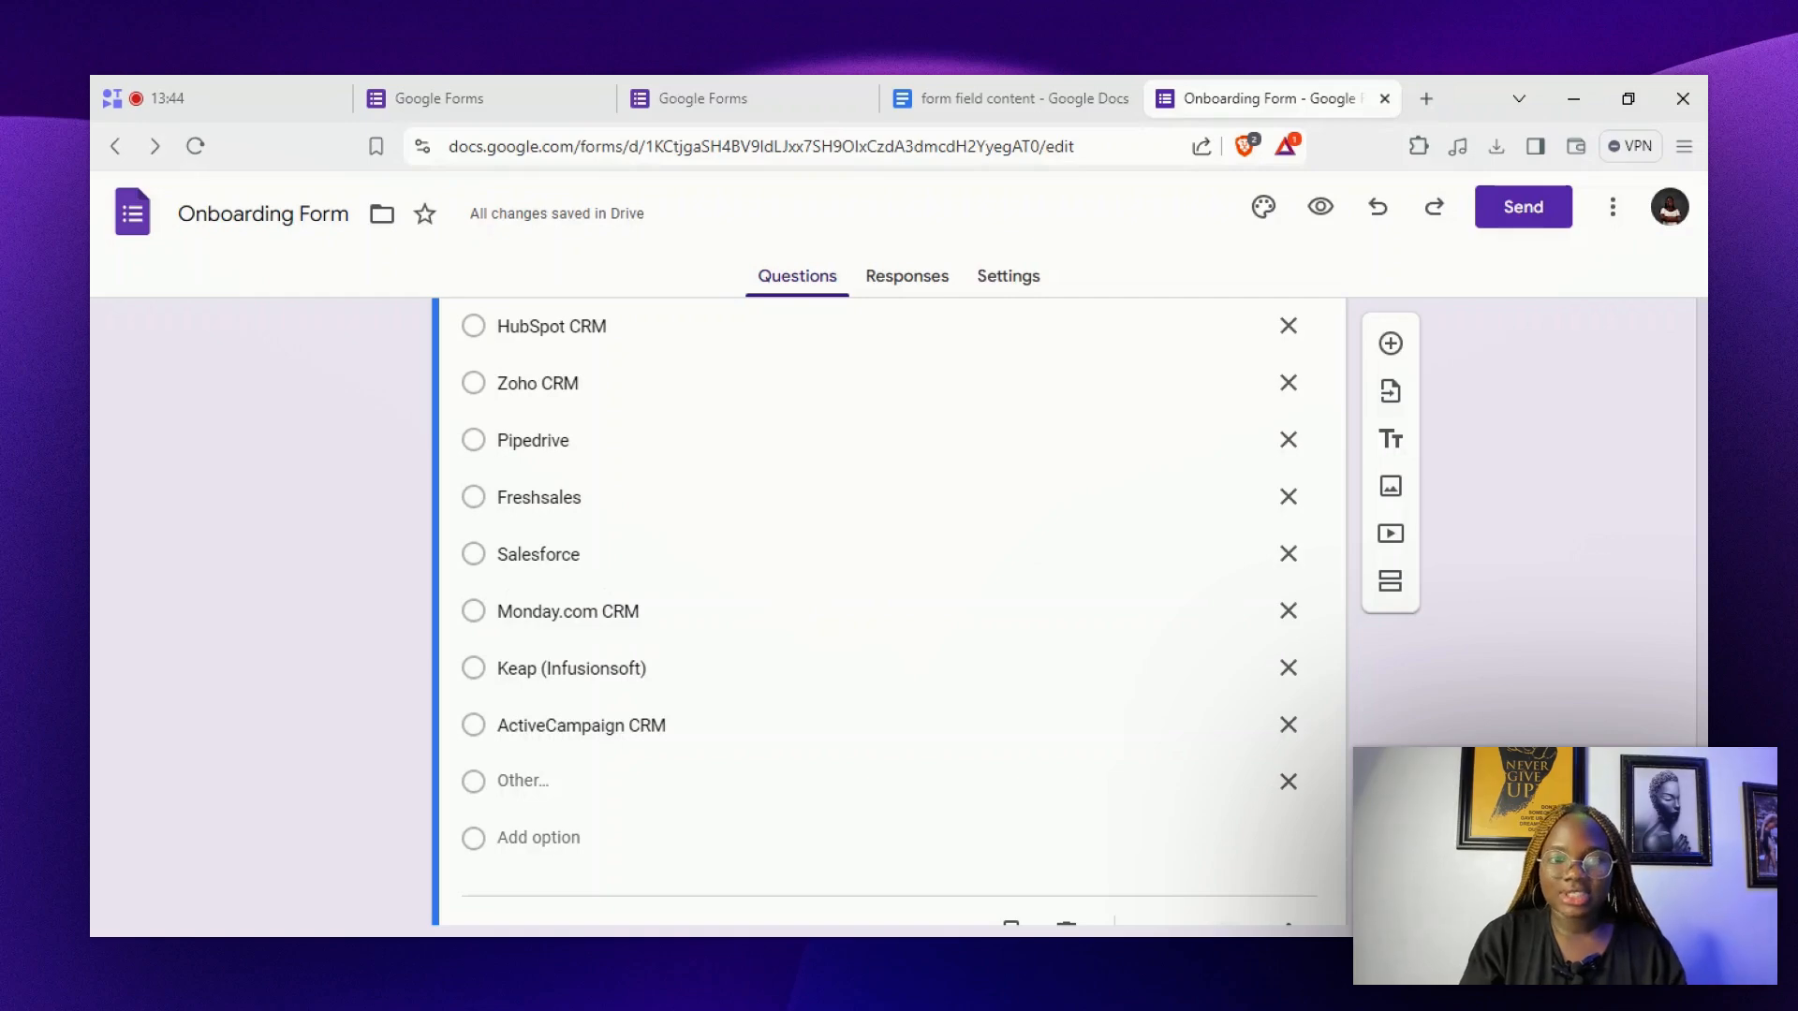
scroll(890, 609, up, 4)
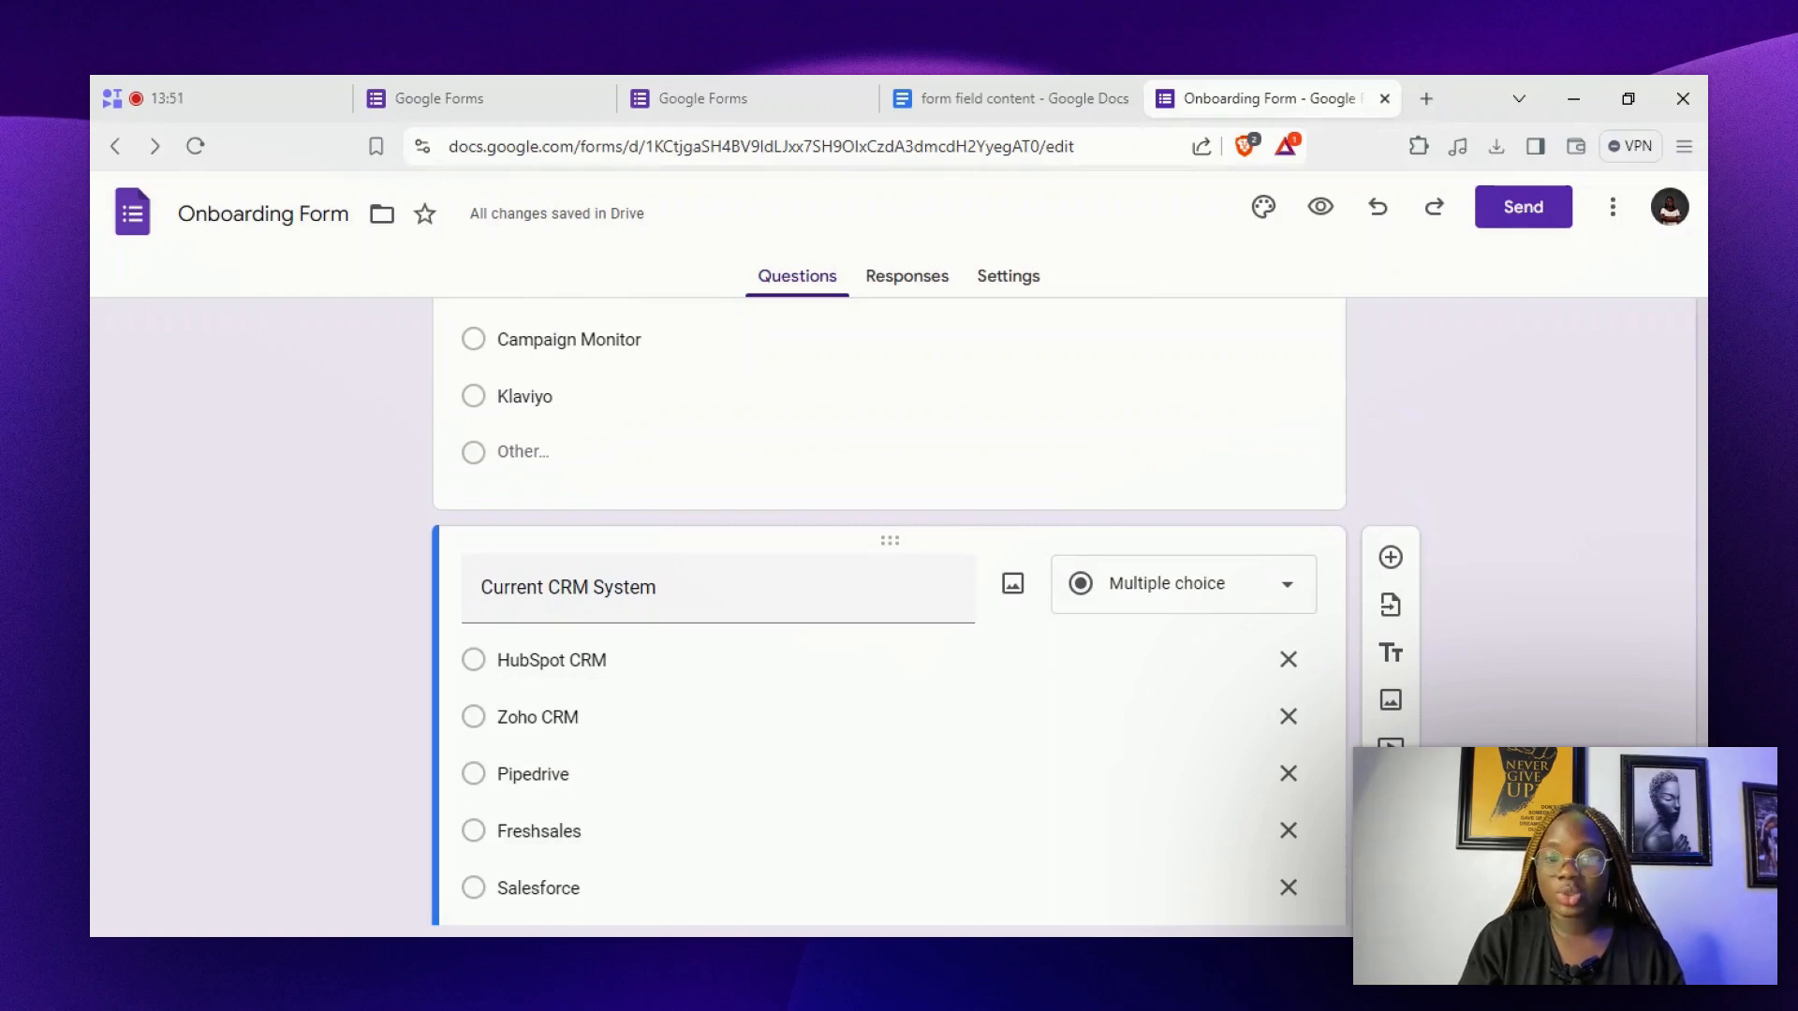
scroll(889, 609, down, 2)
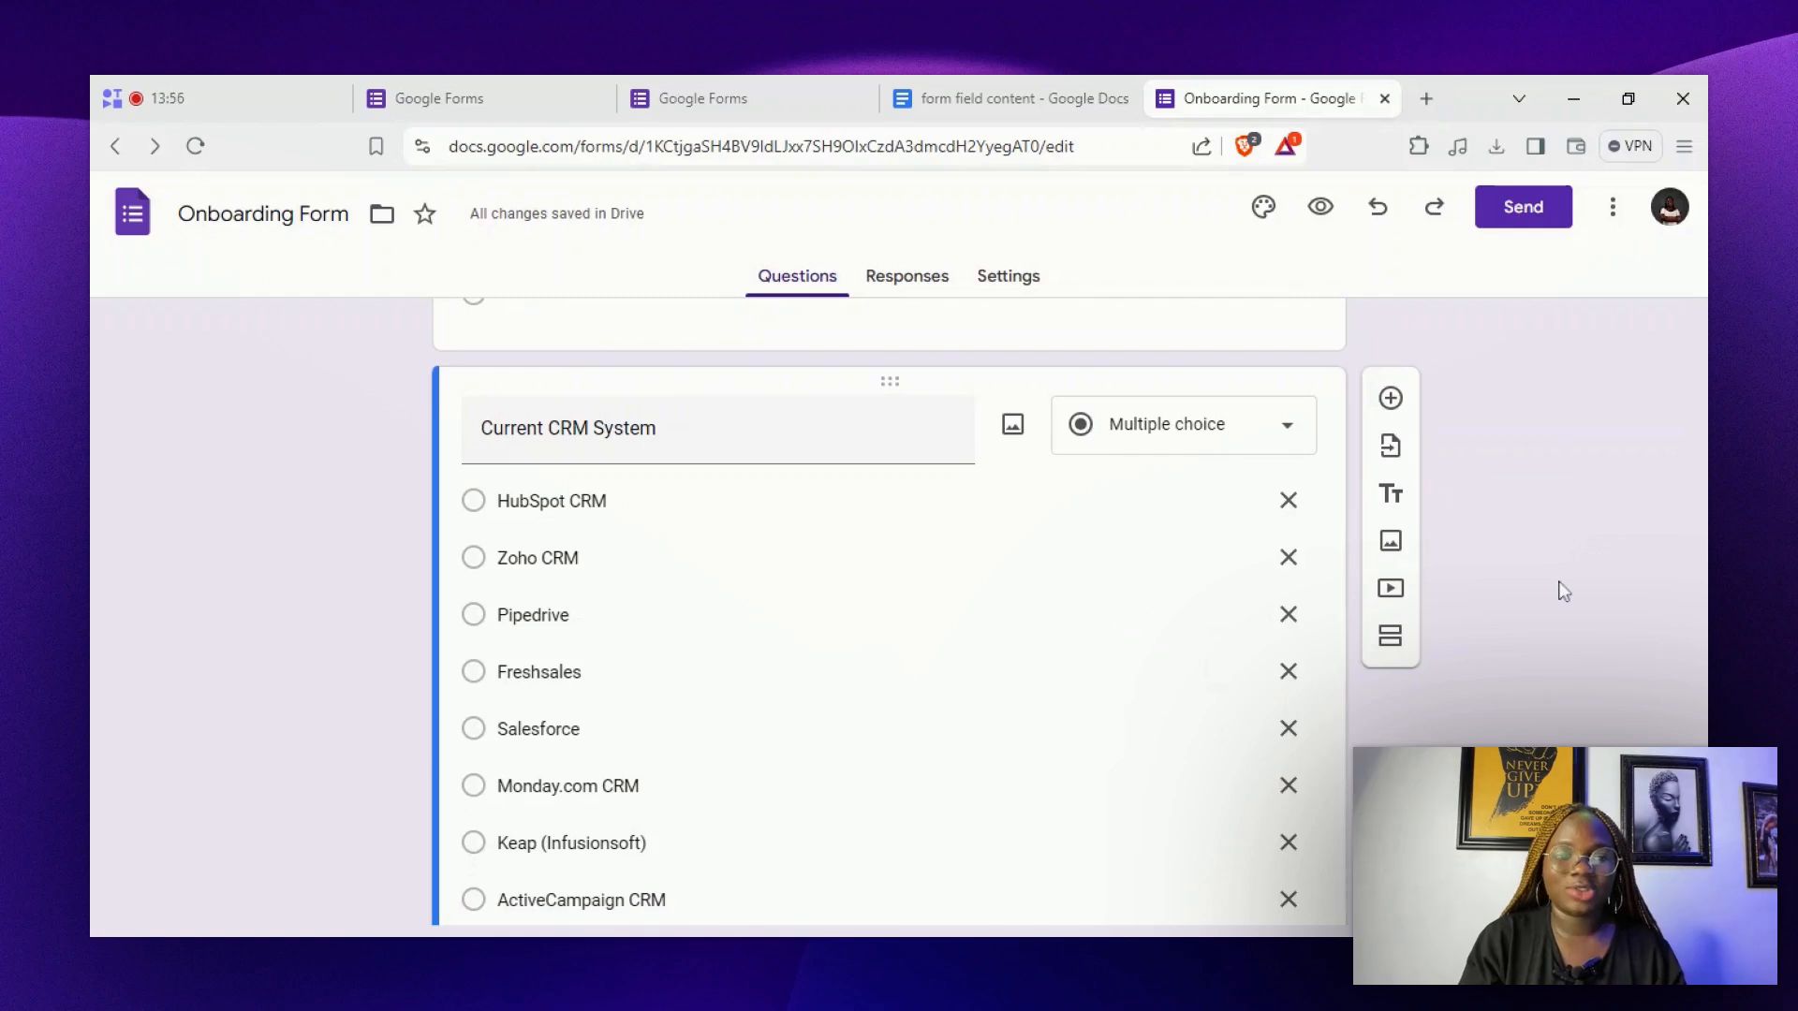
drag(1564, 592, 1206, 421)
click(1207, 421)
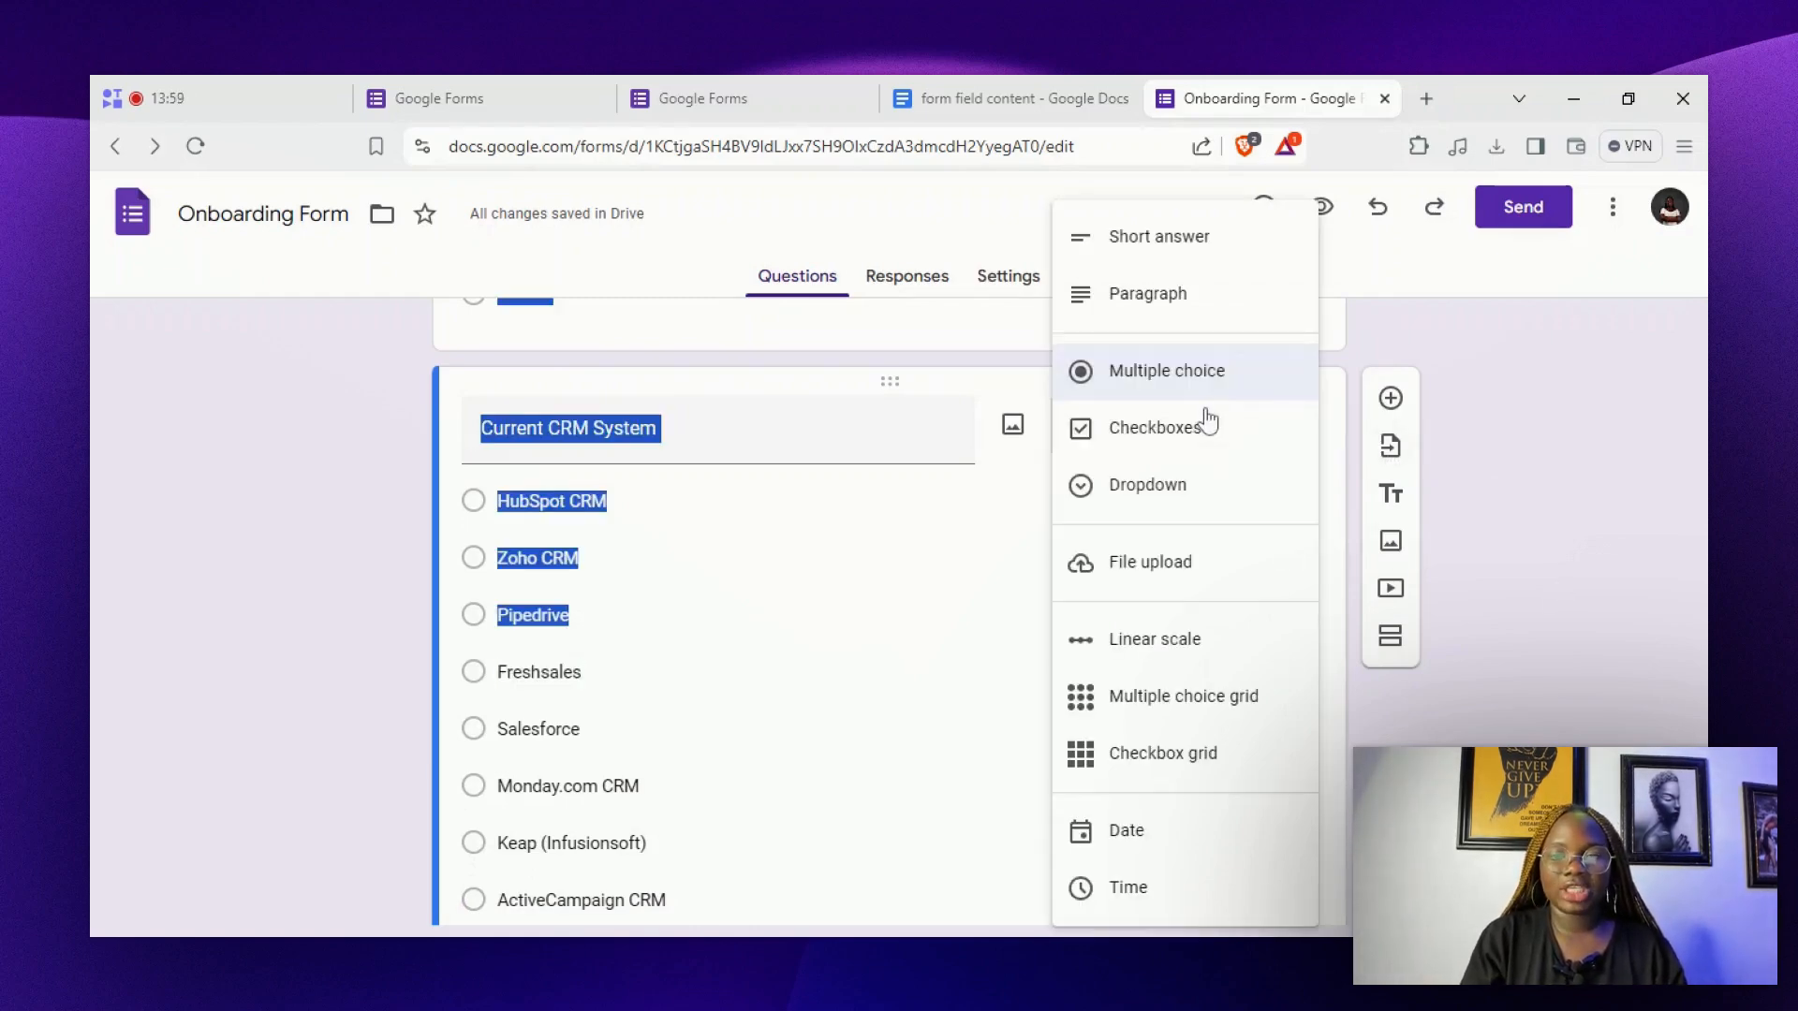
click(1148, 484)
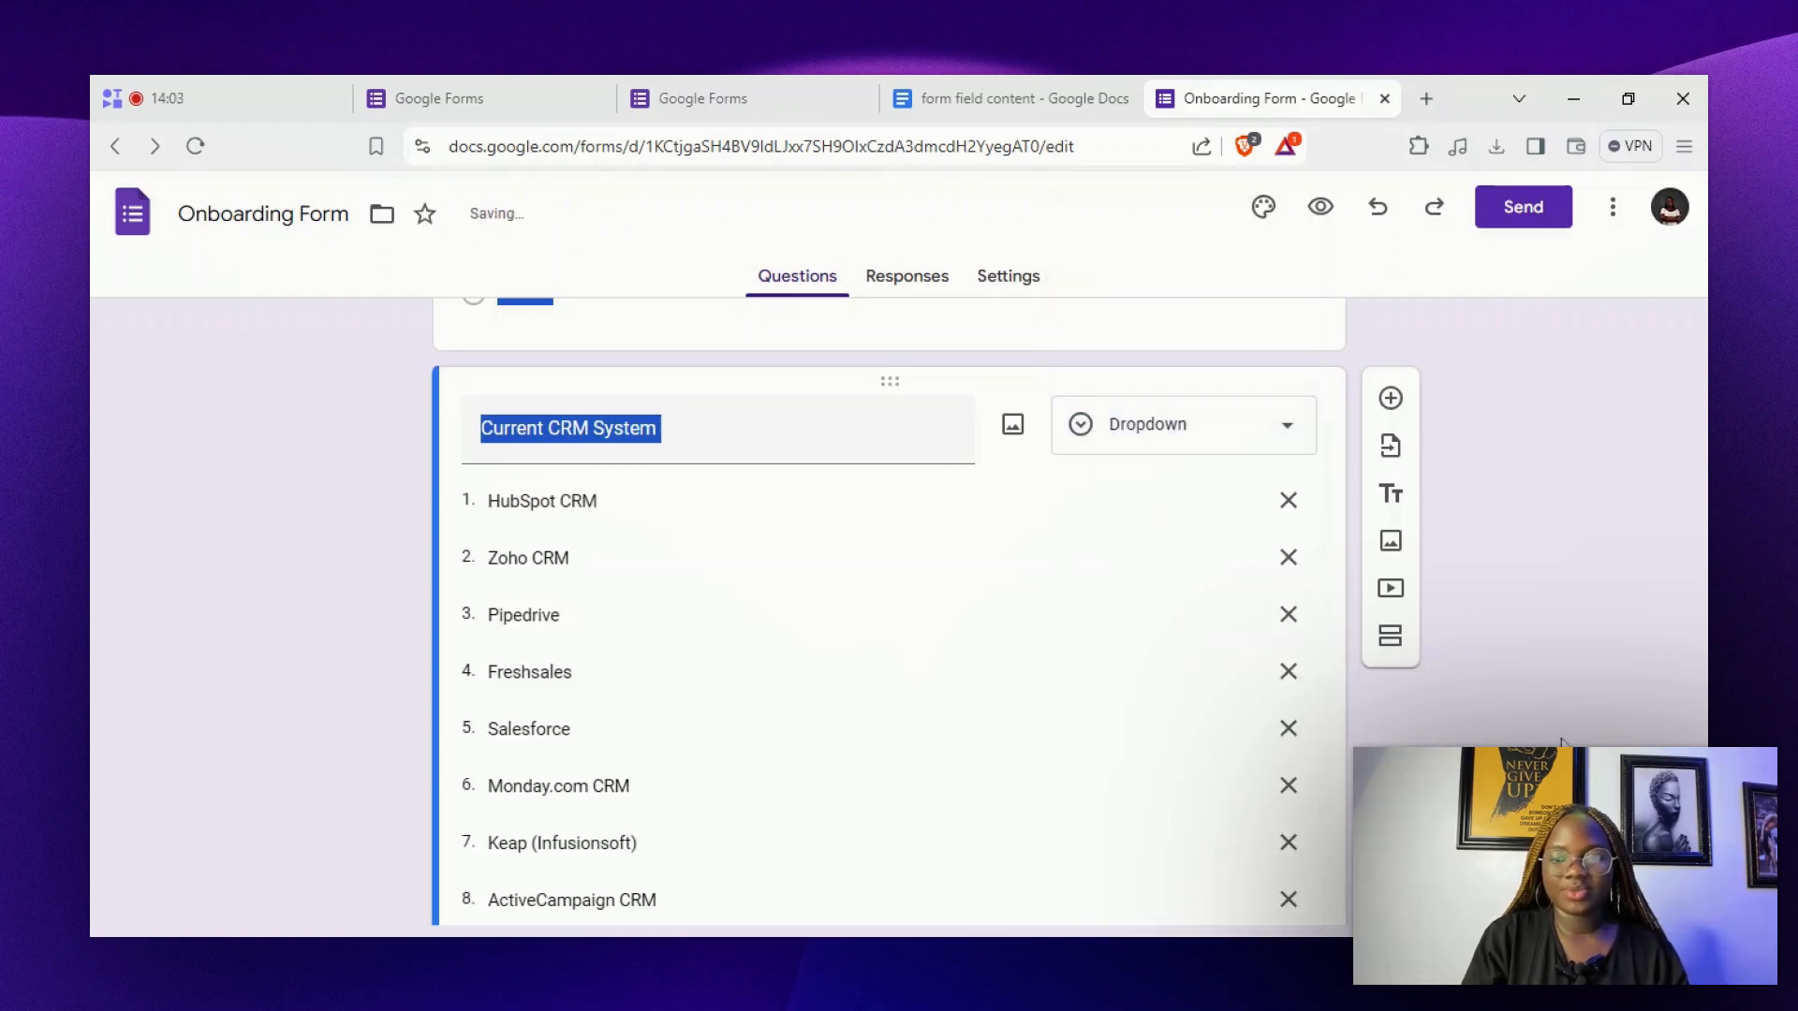
Add a ninth option to the Current CRM System dropdown, remove it, and return the question to multiple choice
scroll(622, 714, down, 3)
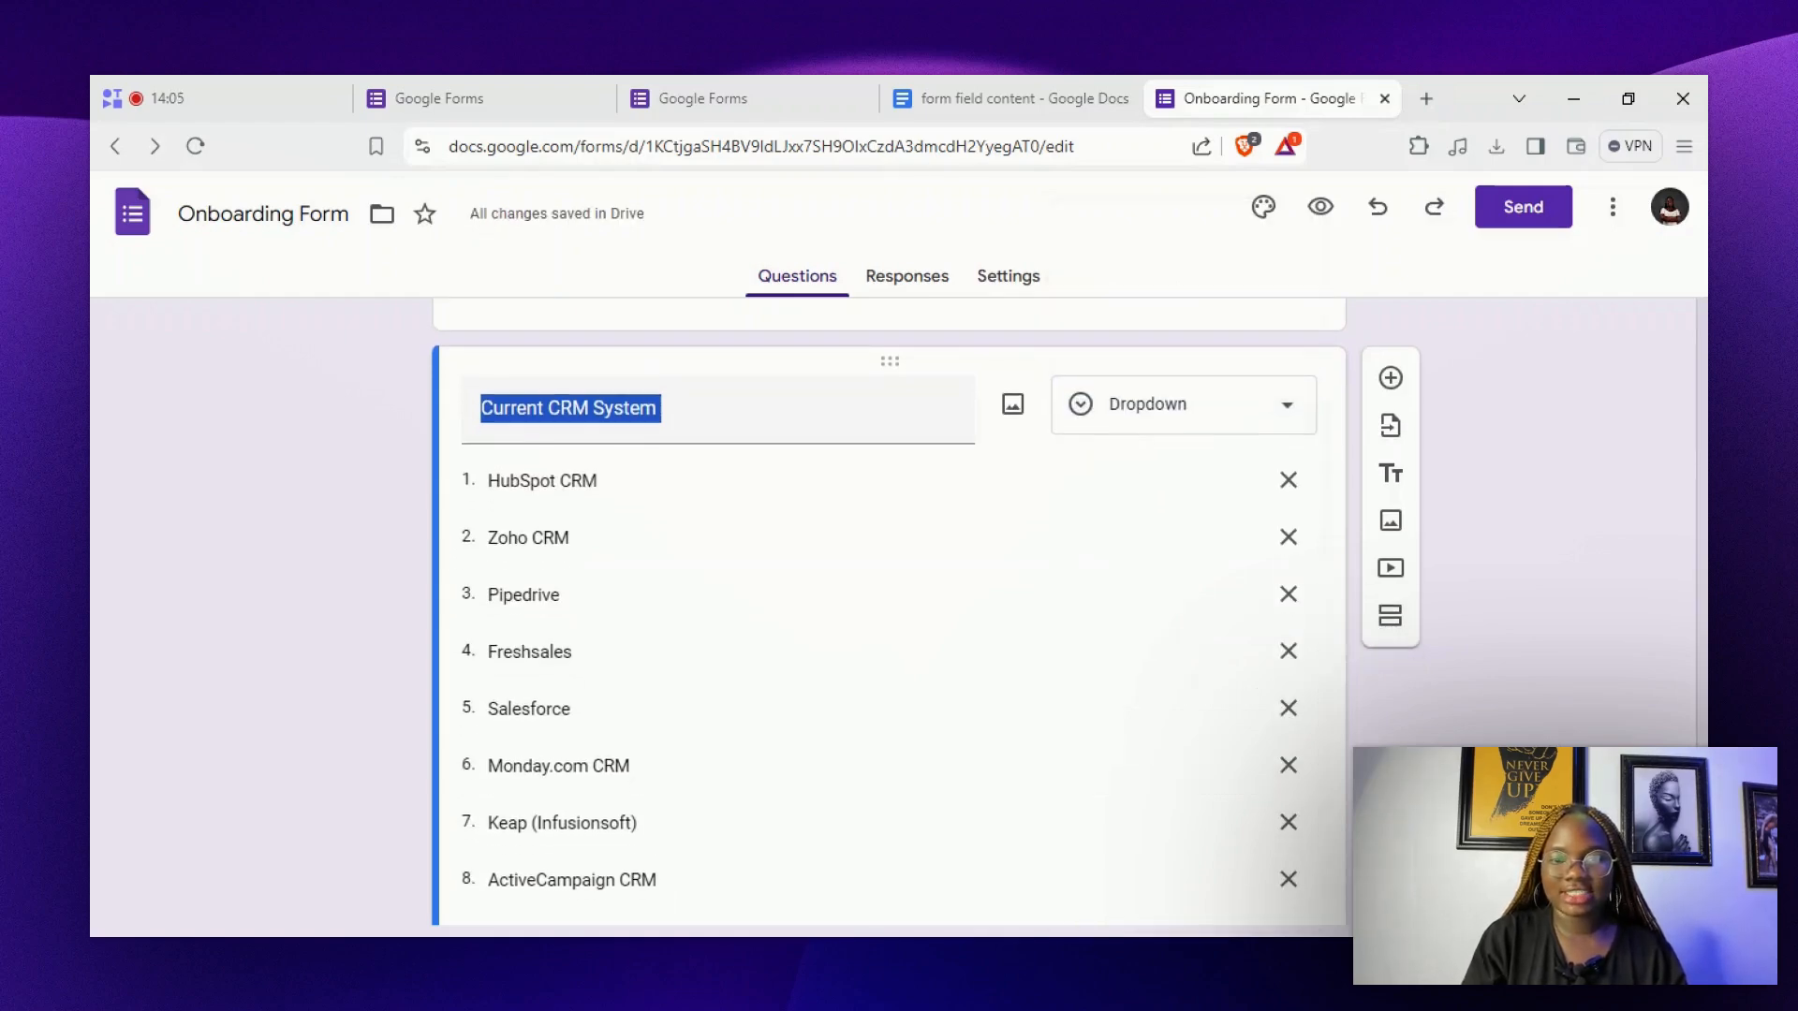
click(529, 721)
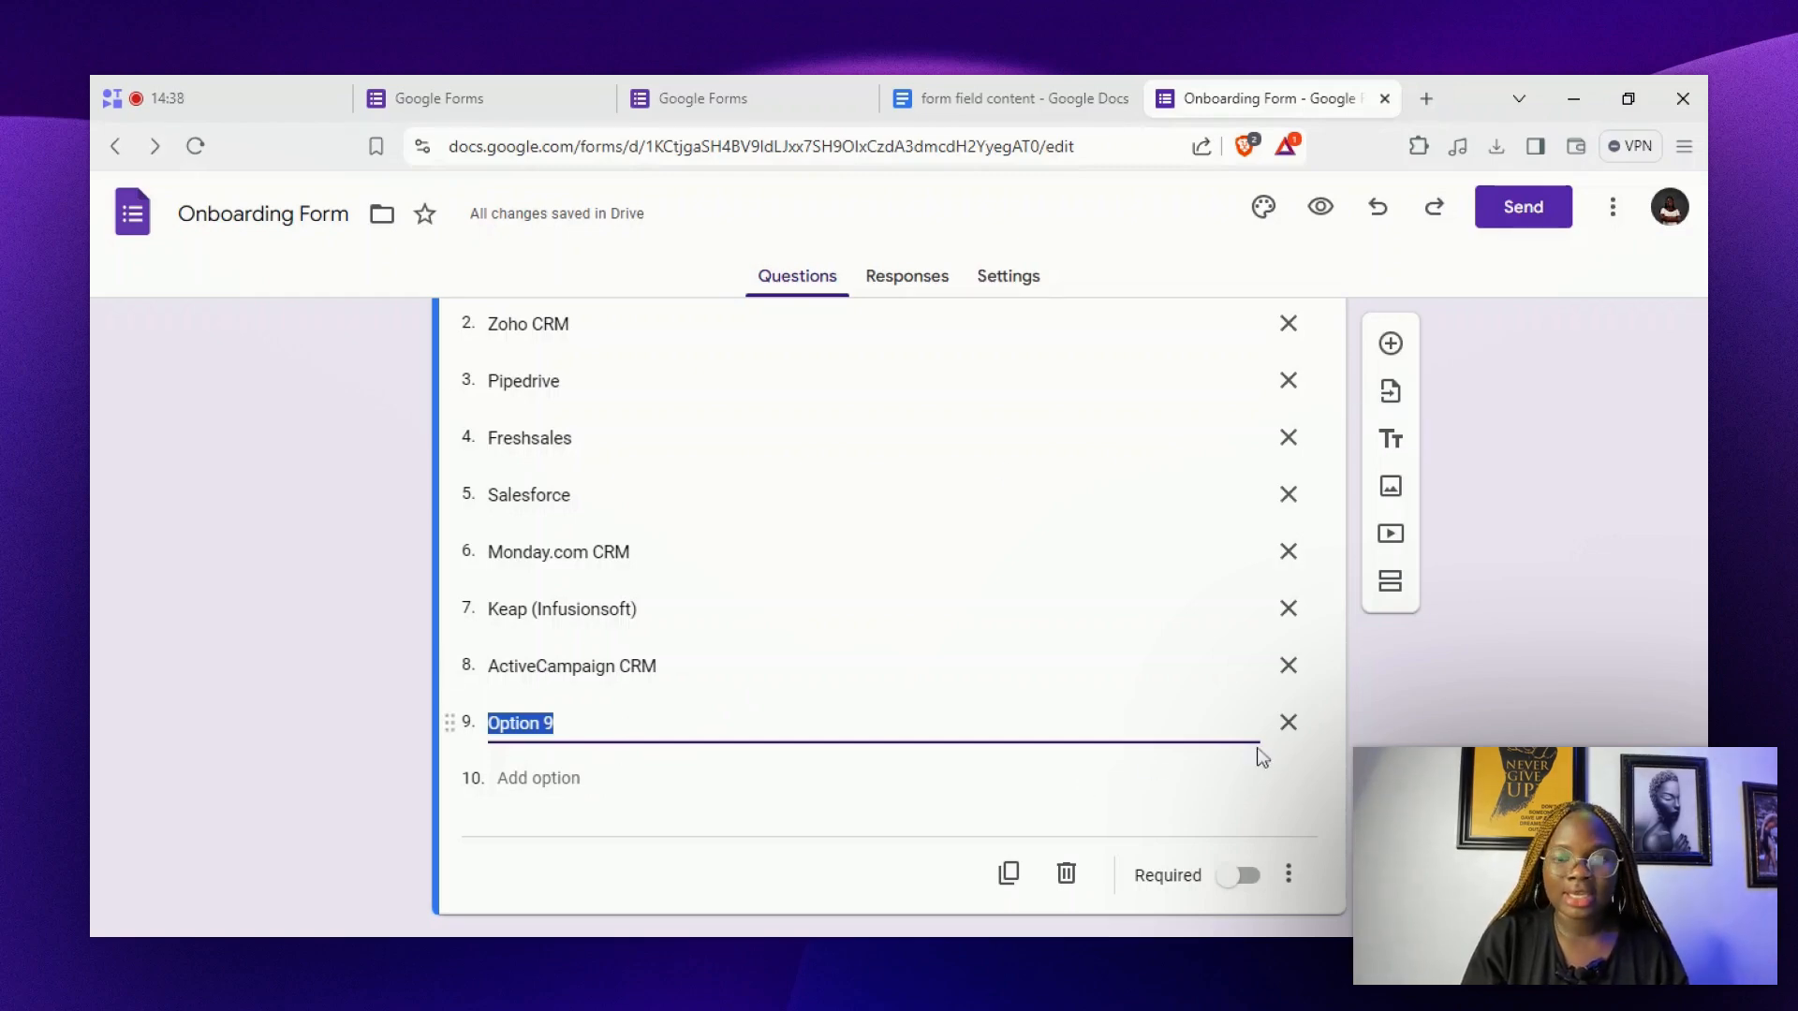
click(1291, 730)
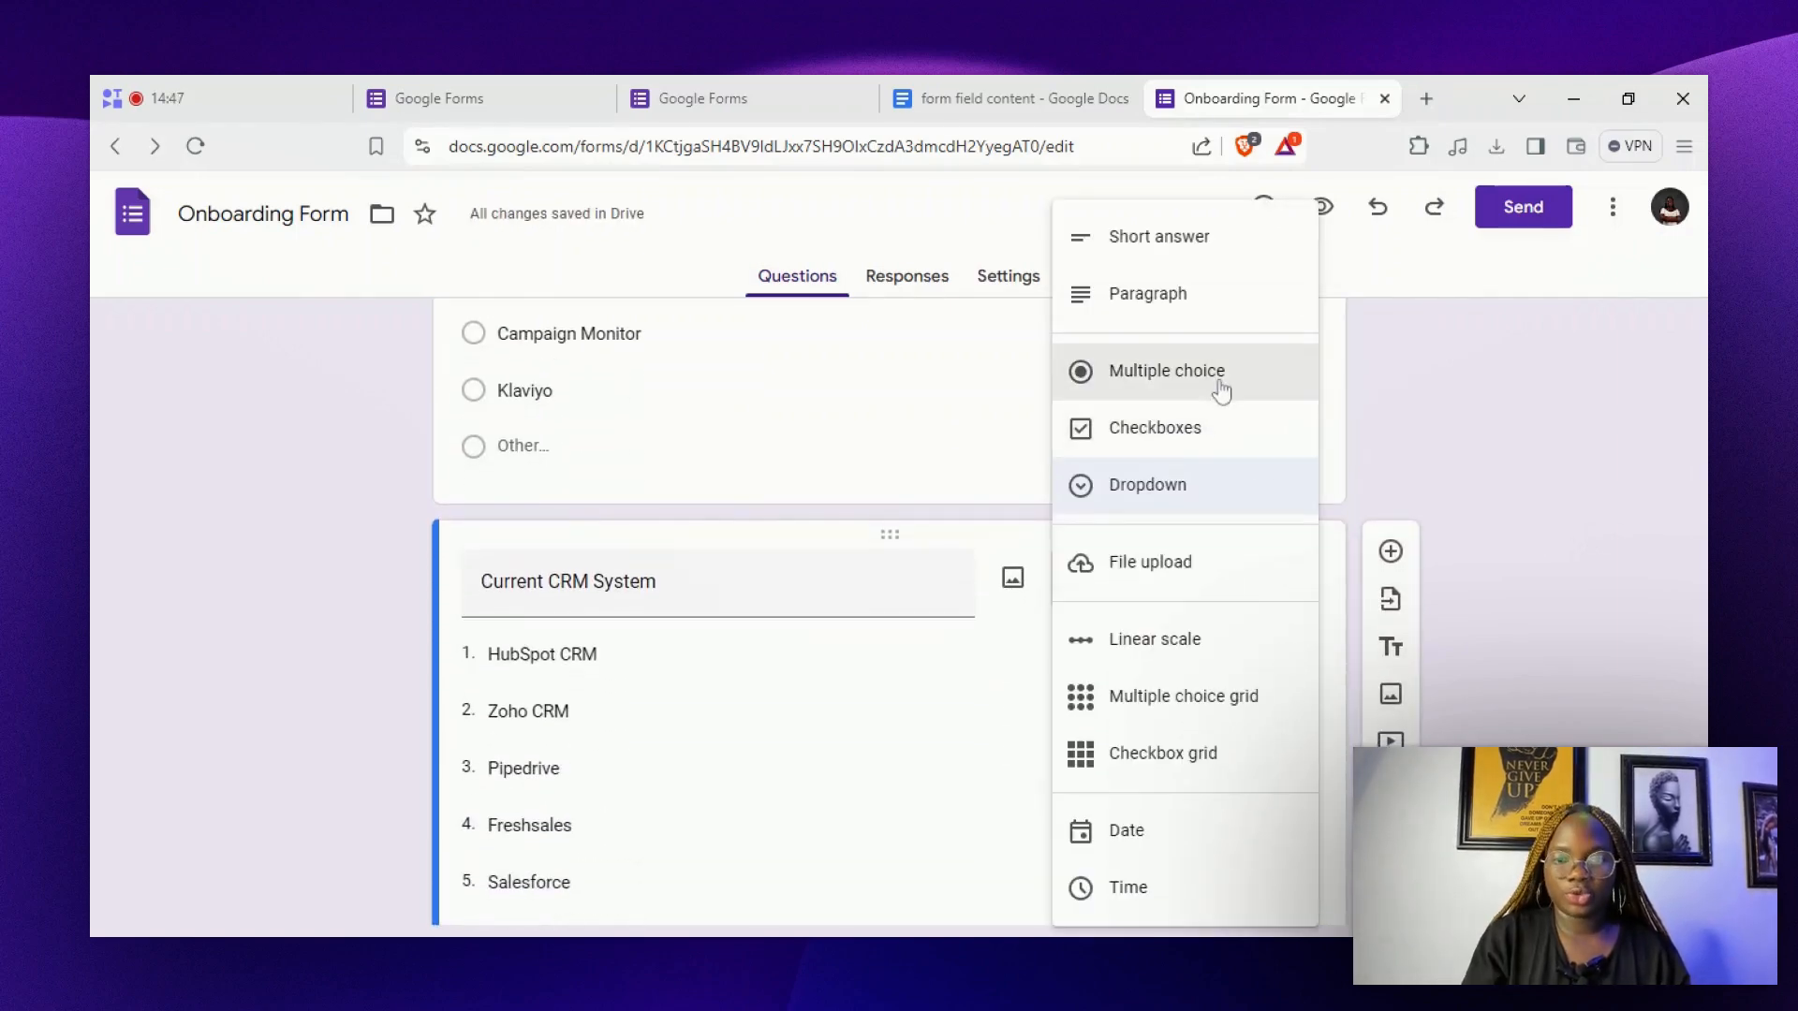
click(1222, 388)
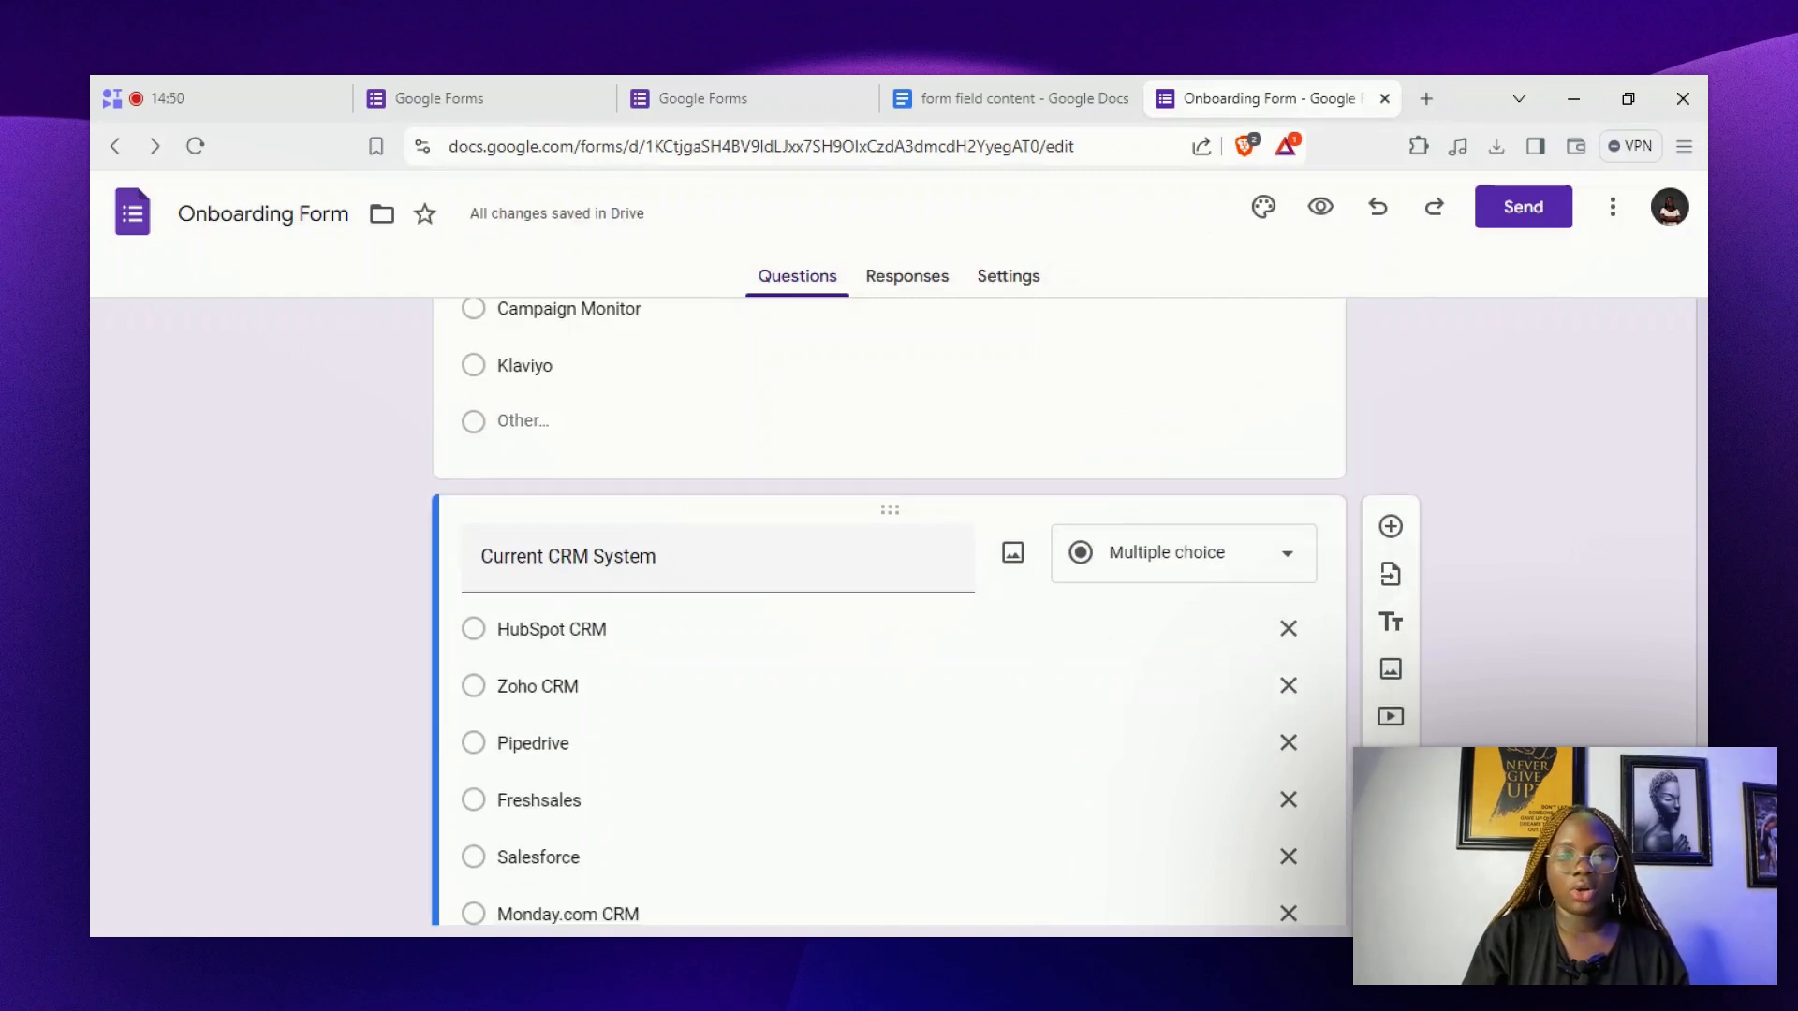
Add a paragraph question titled Future Goals, without bold, after the Current CRM System question
scroll(890, 562, down, 4)
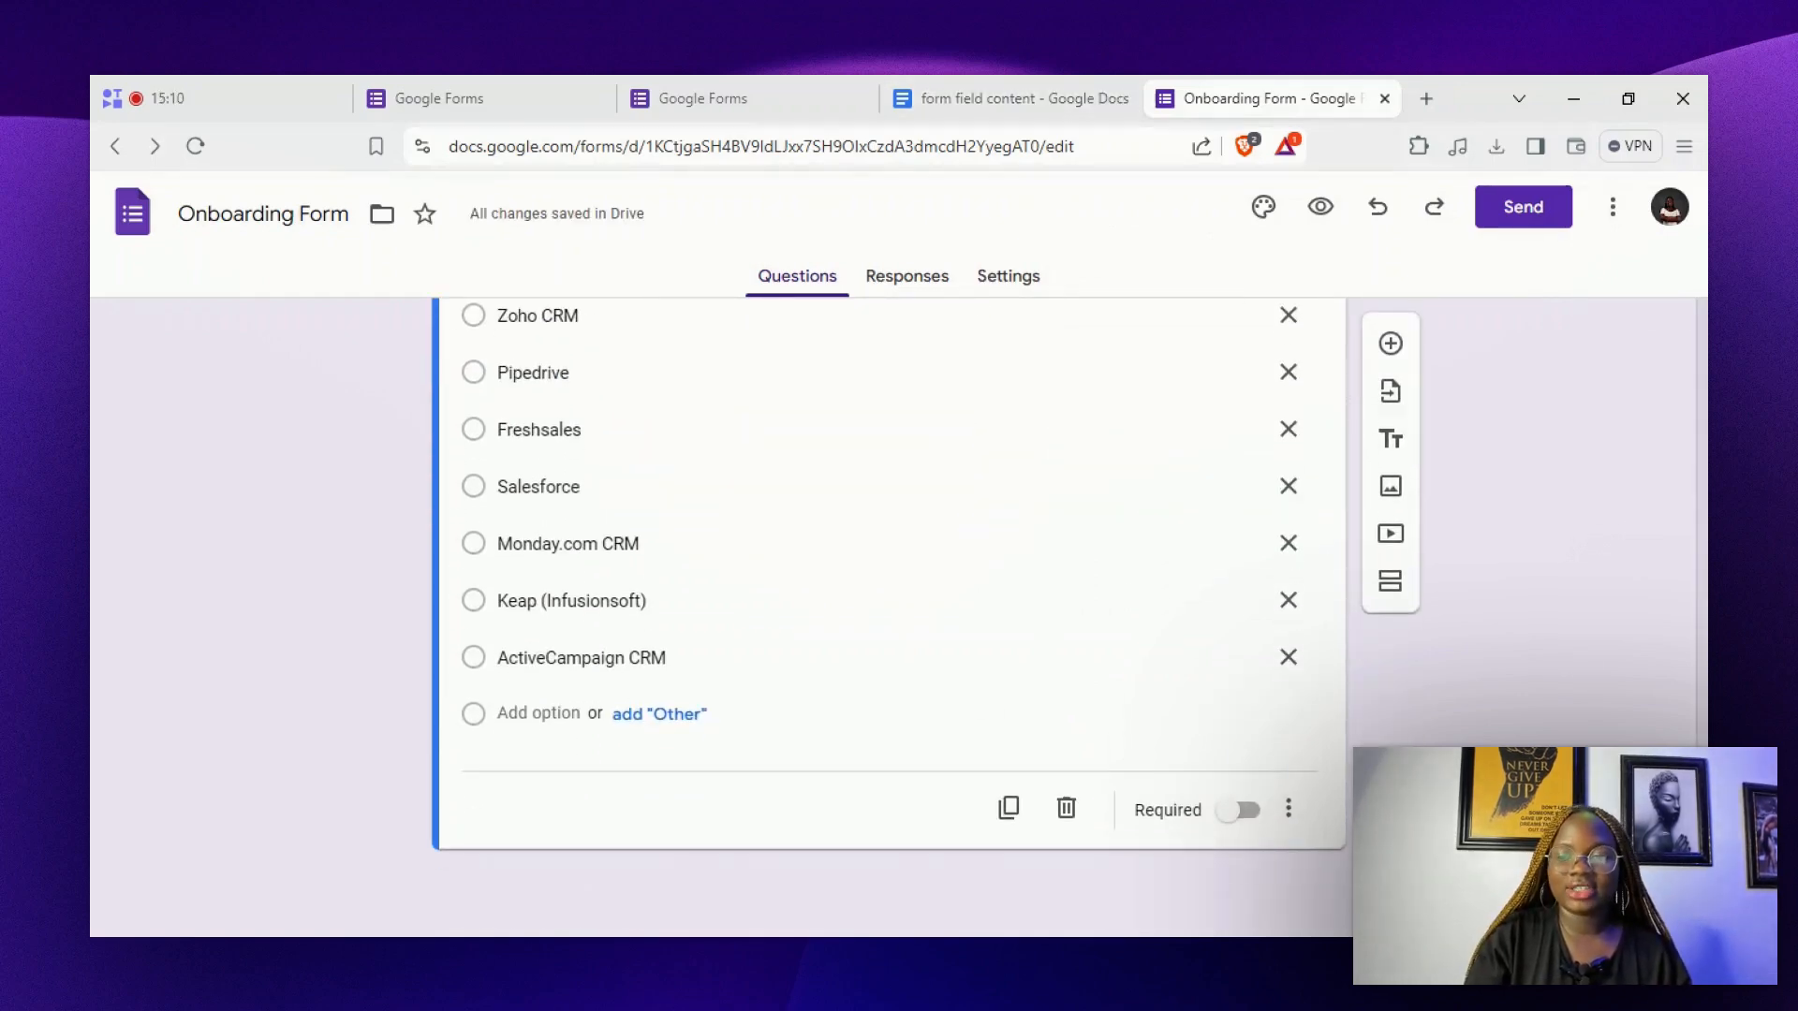
click(1390, 344)
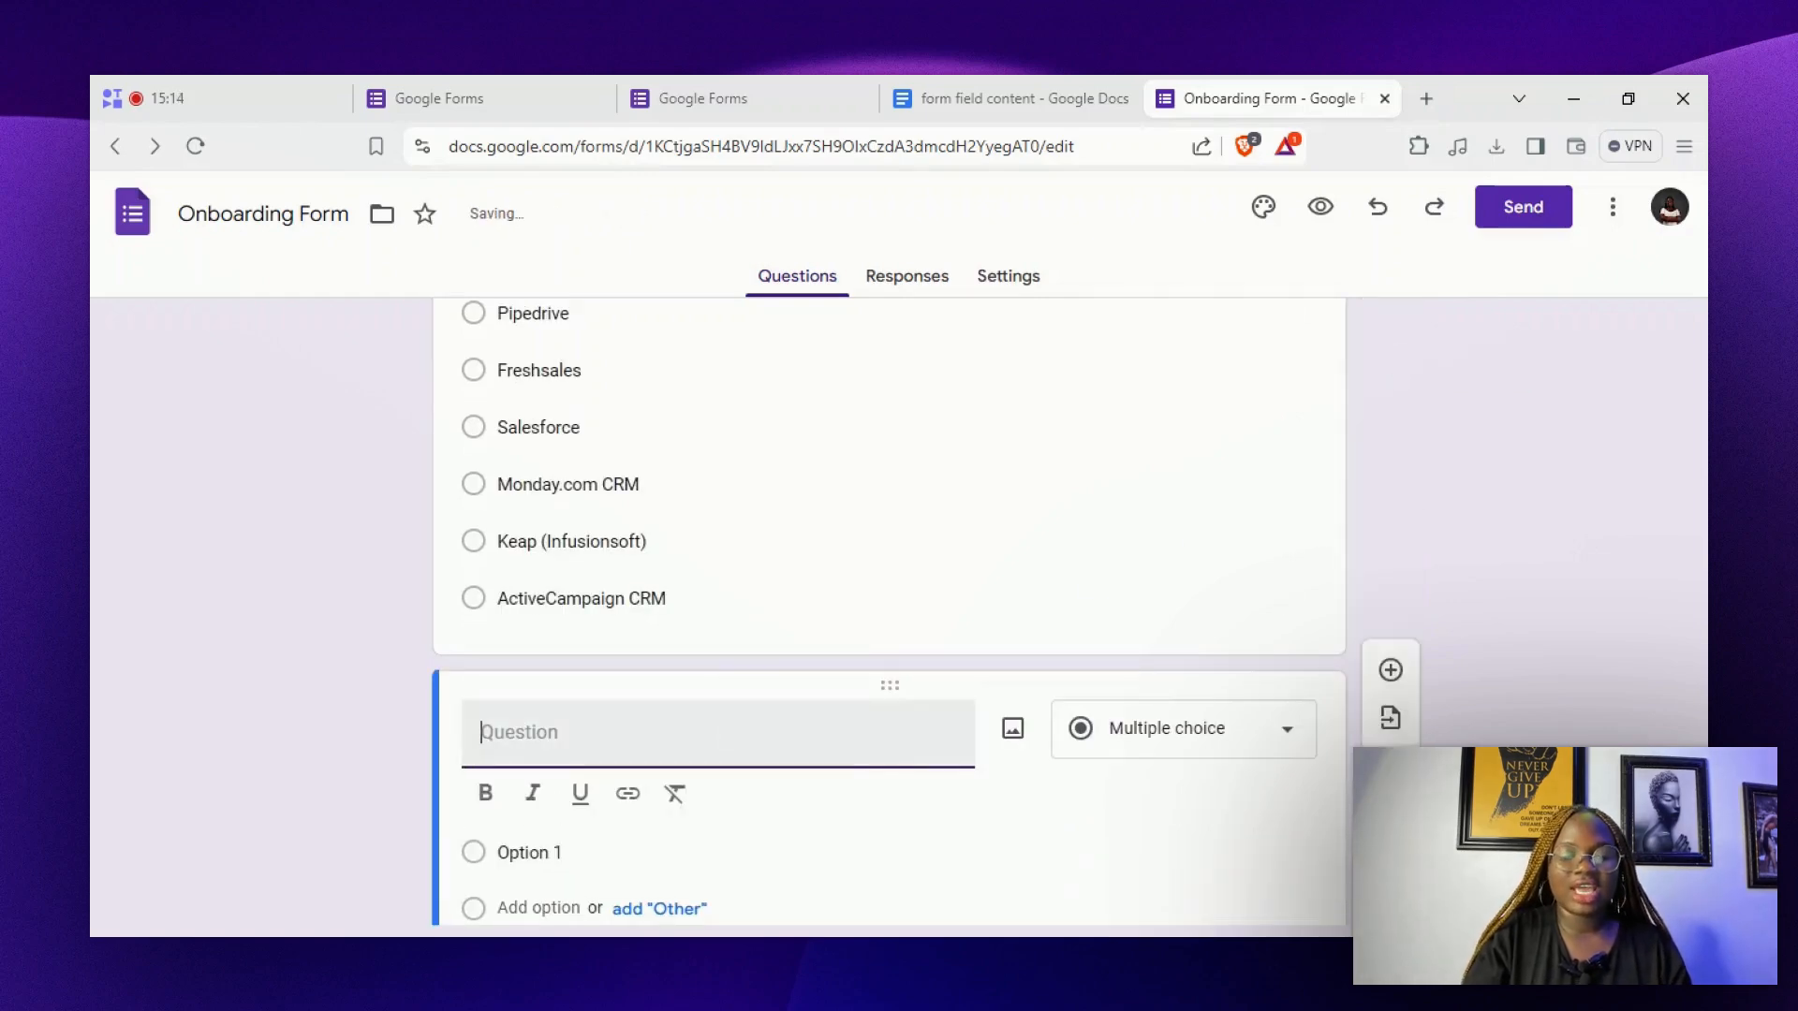
text(Future Goals)
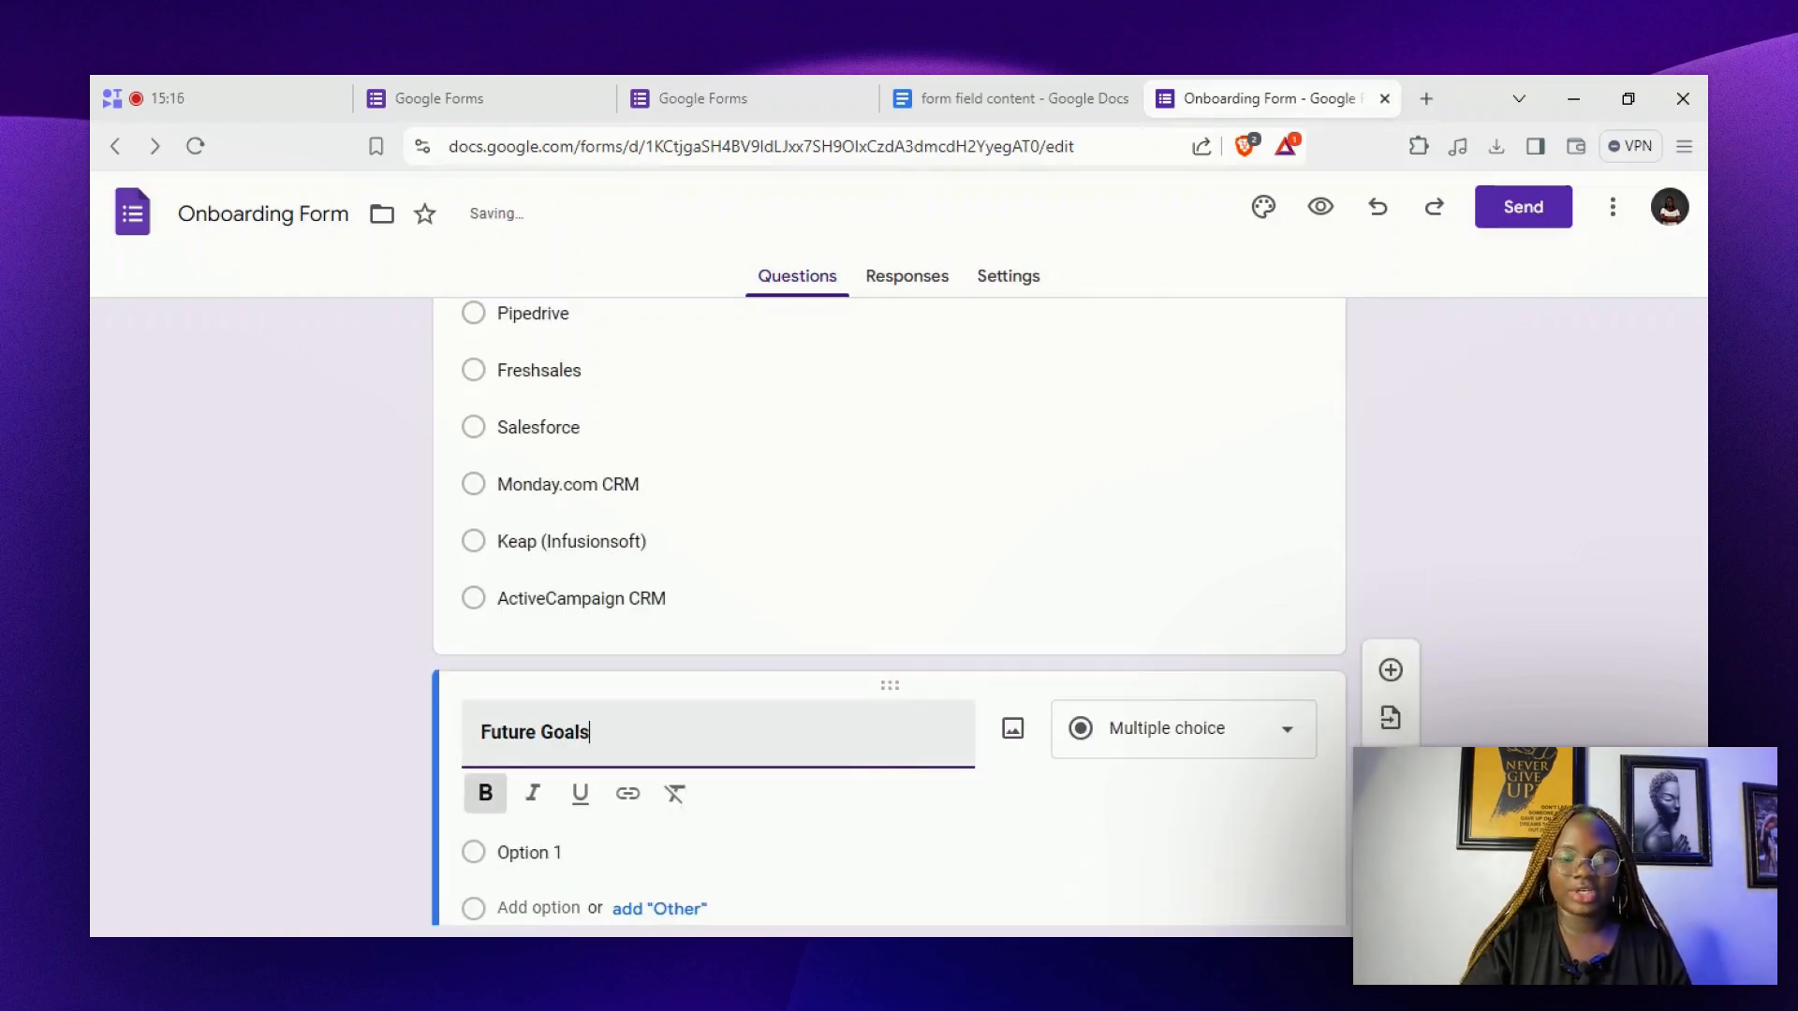
drag(481, 731, 590, 731)
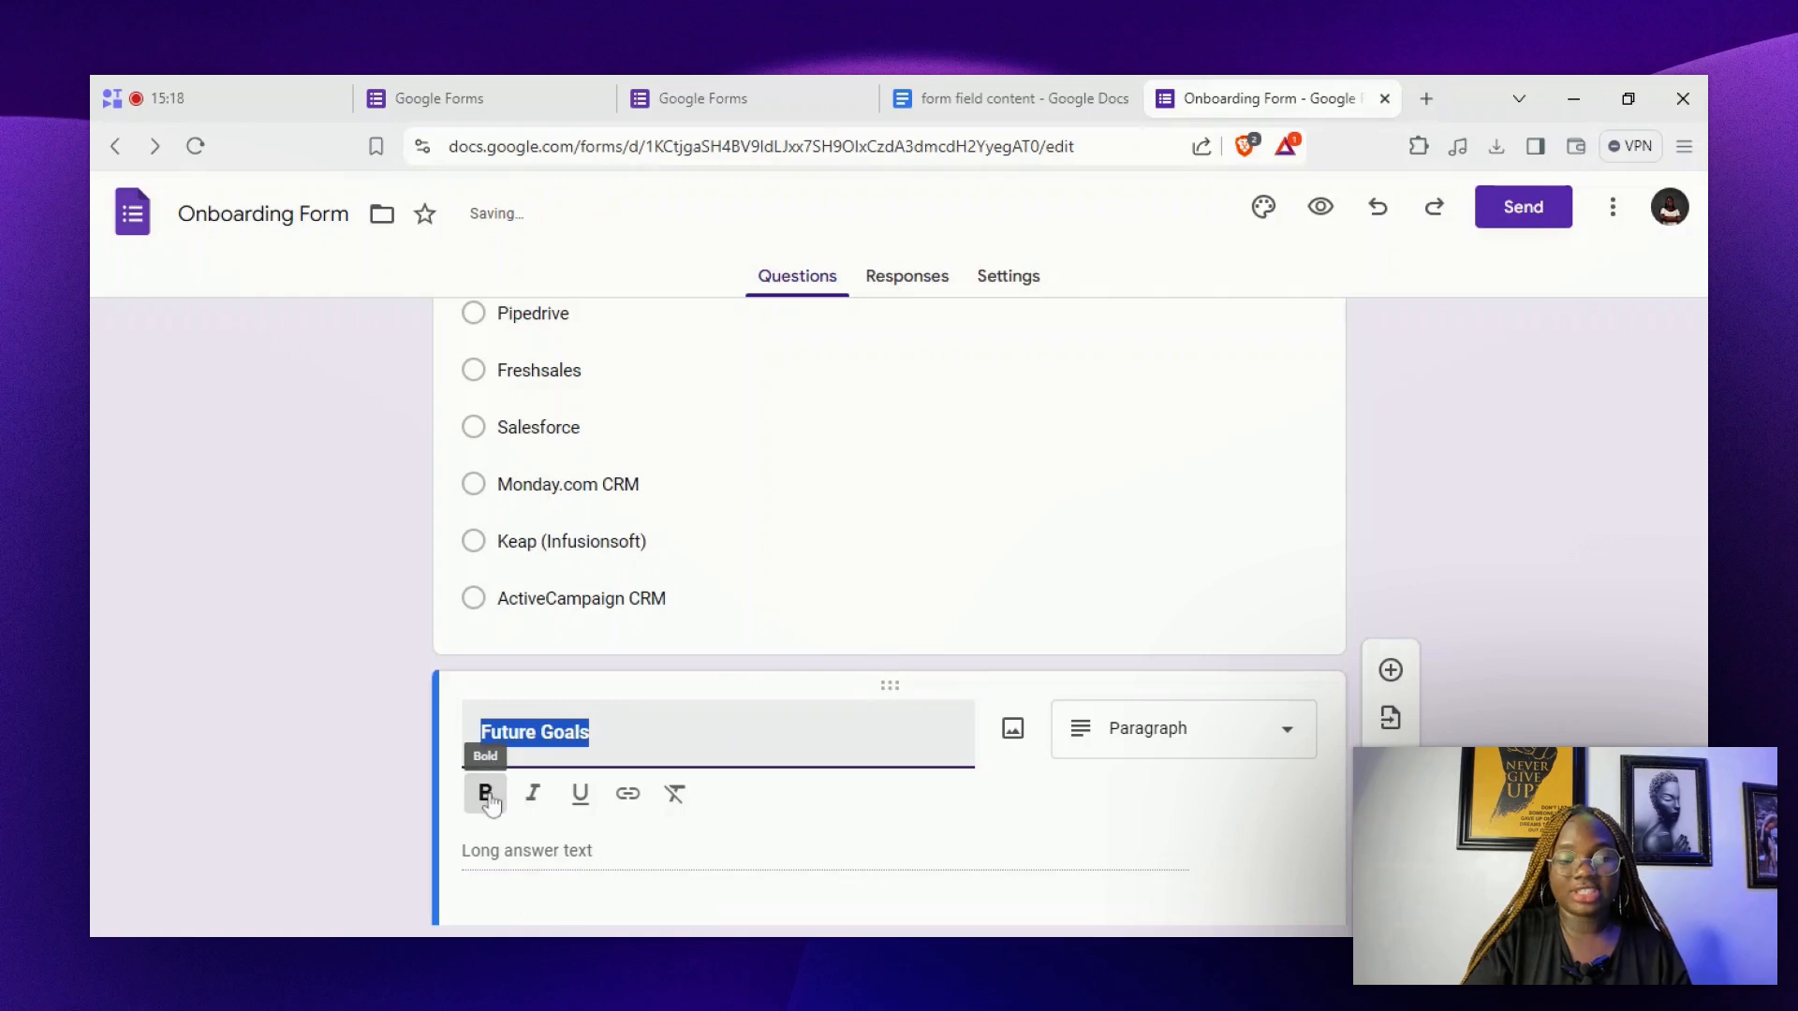
click(485, 793)
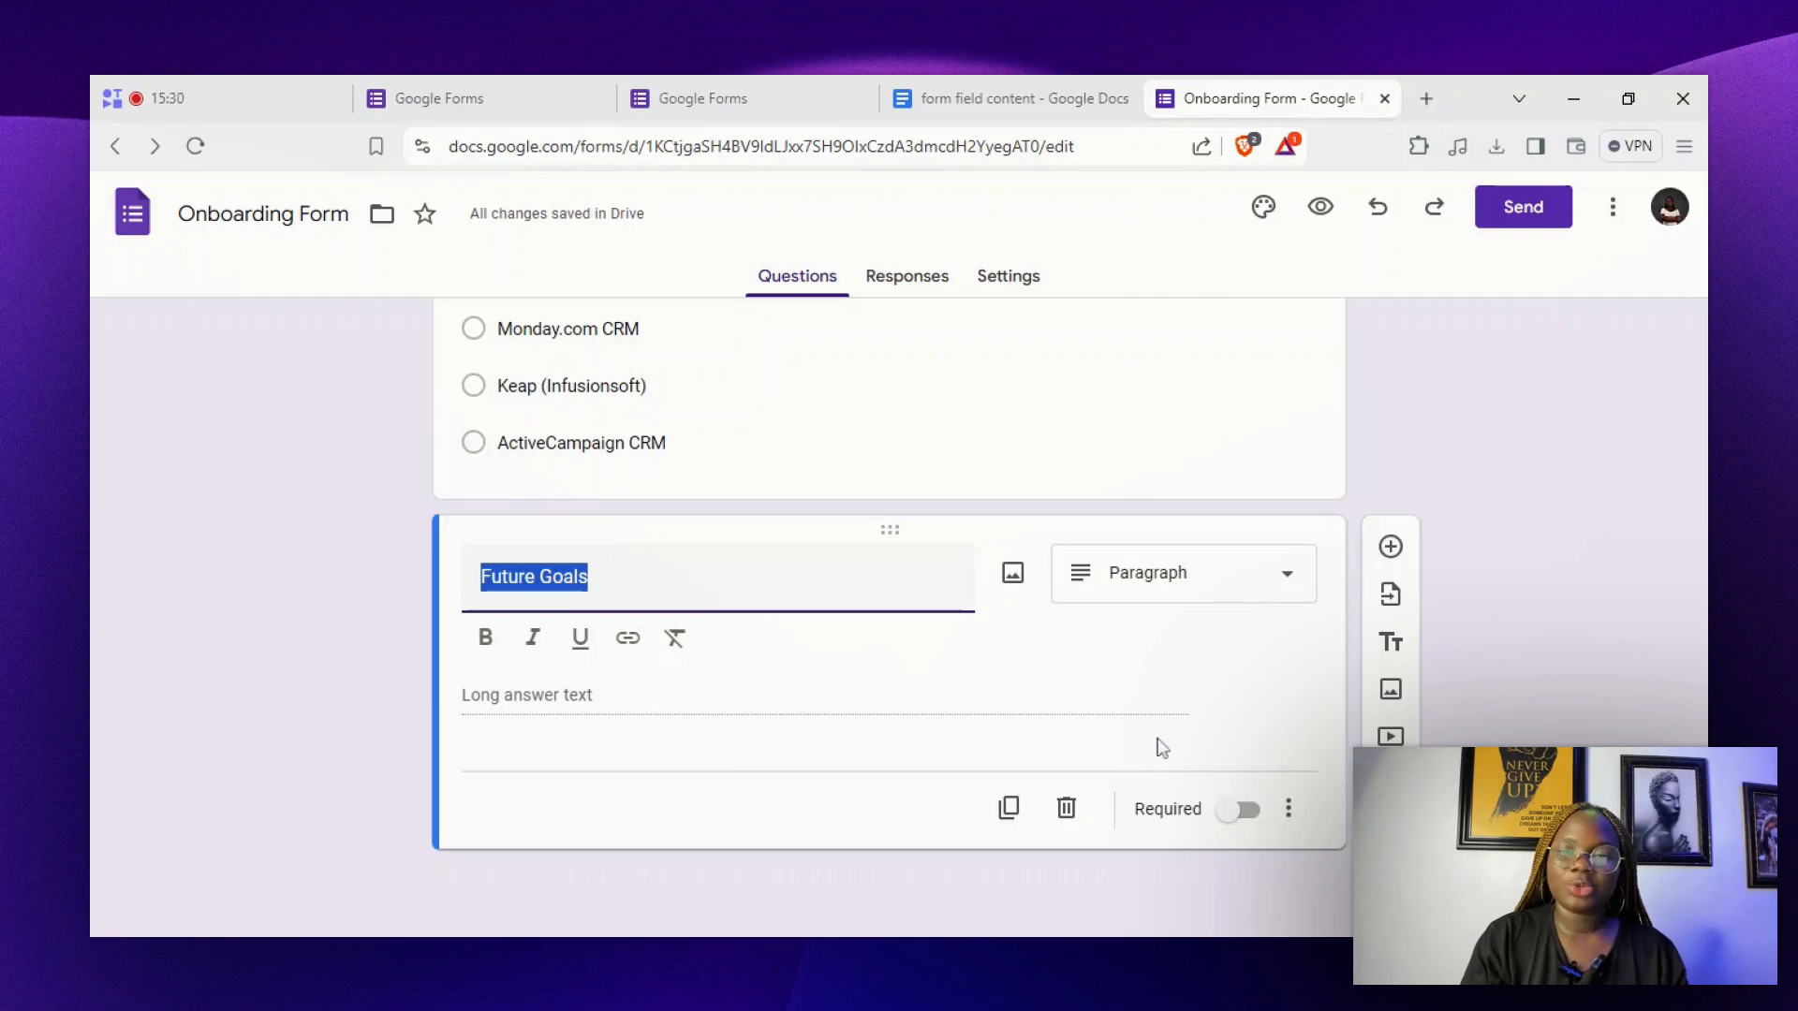
Try out the response validation setting on the Future Goals question and turn it back off
click(1241, 818)
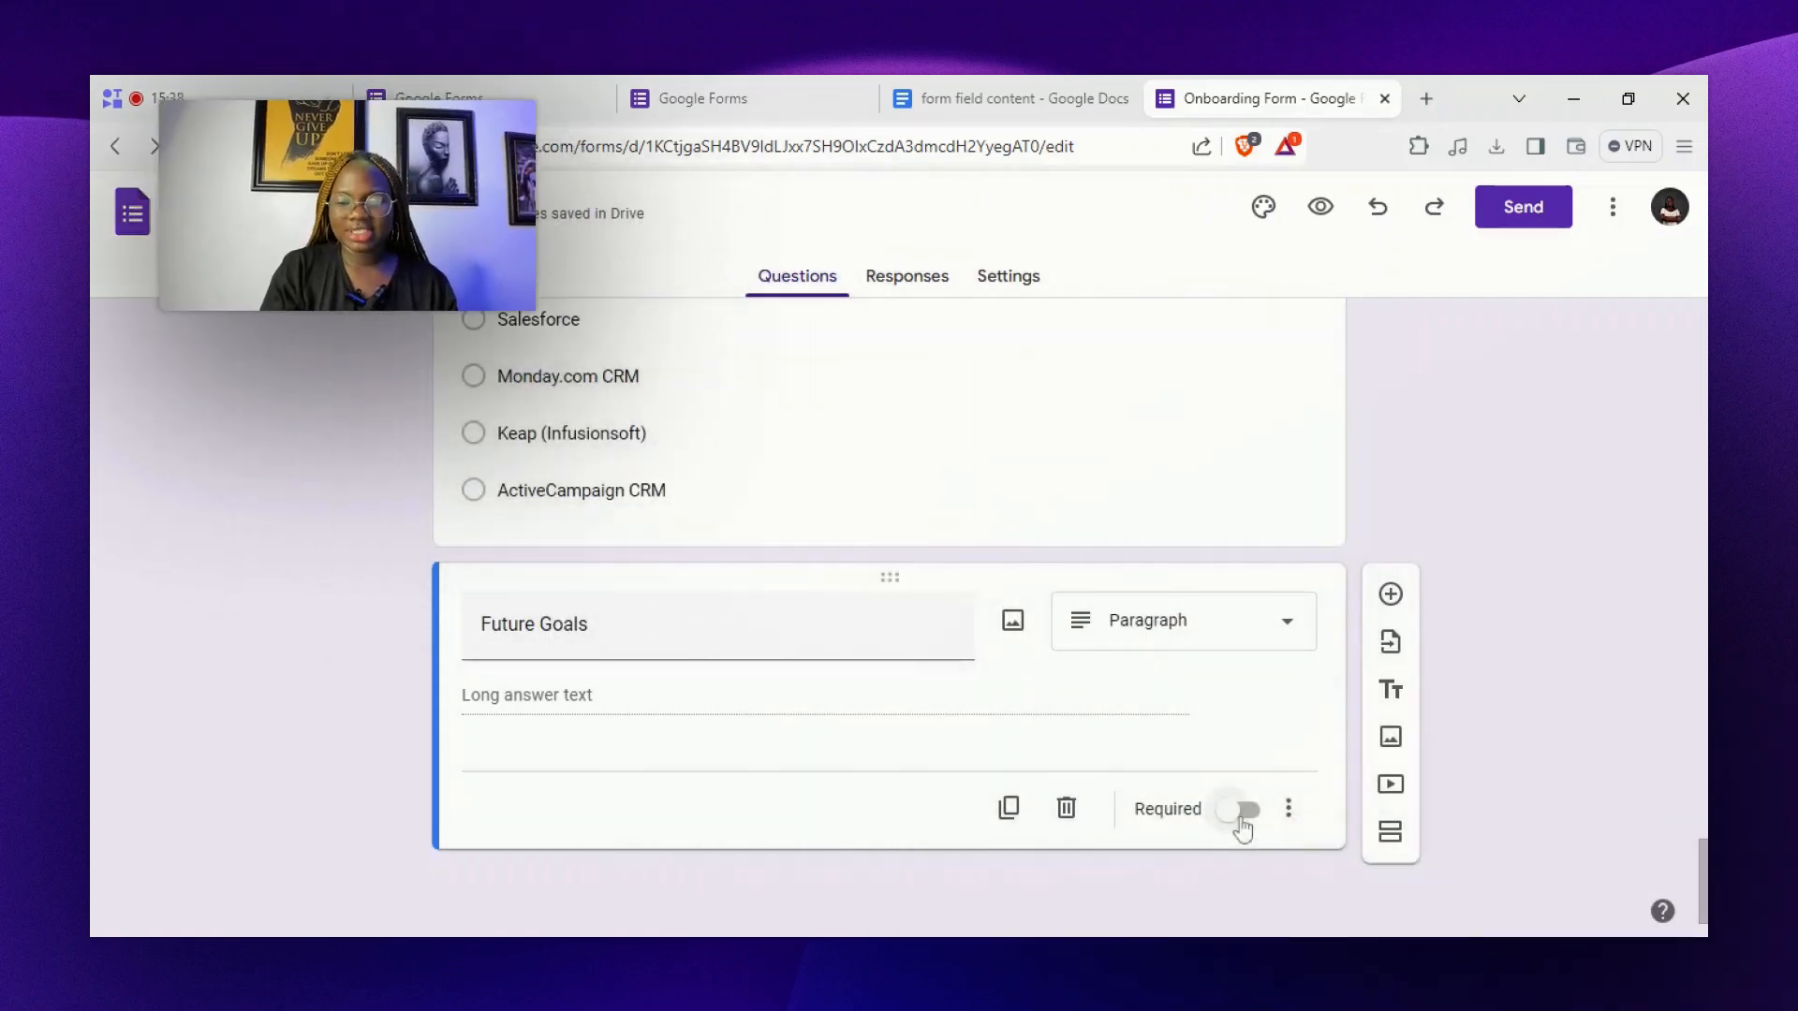
click(1287, 817)
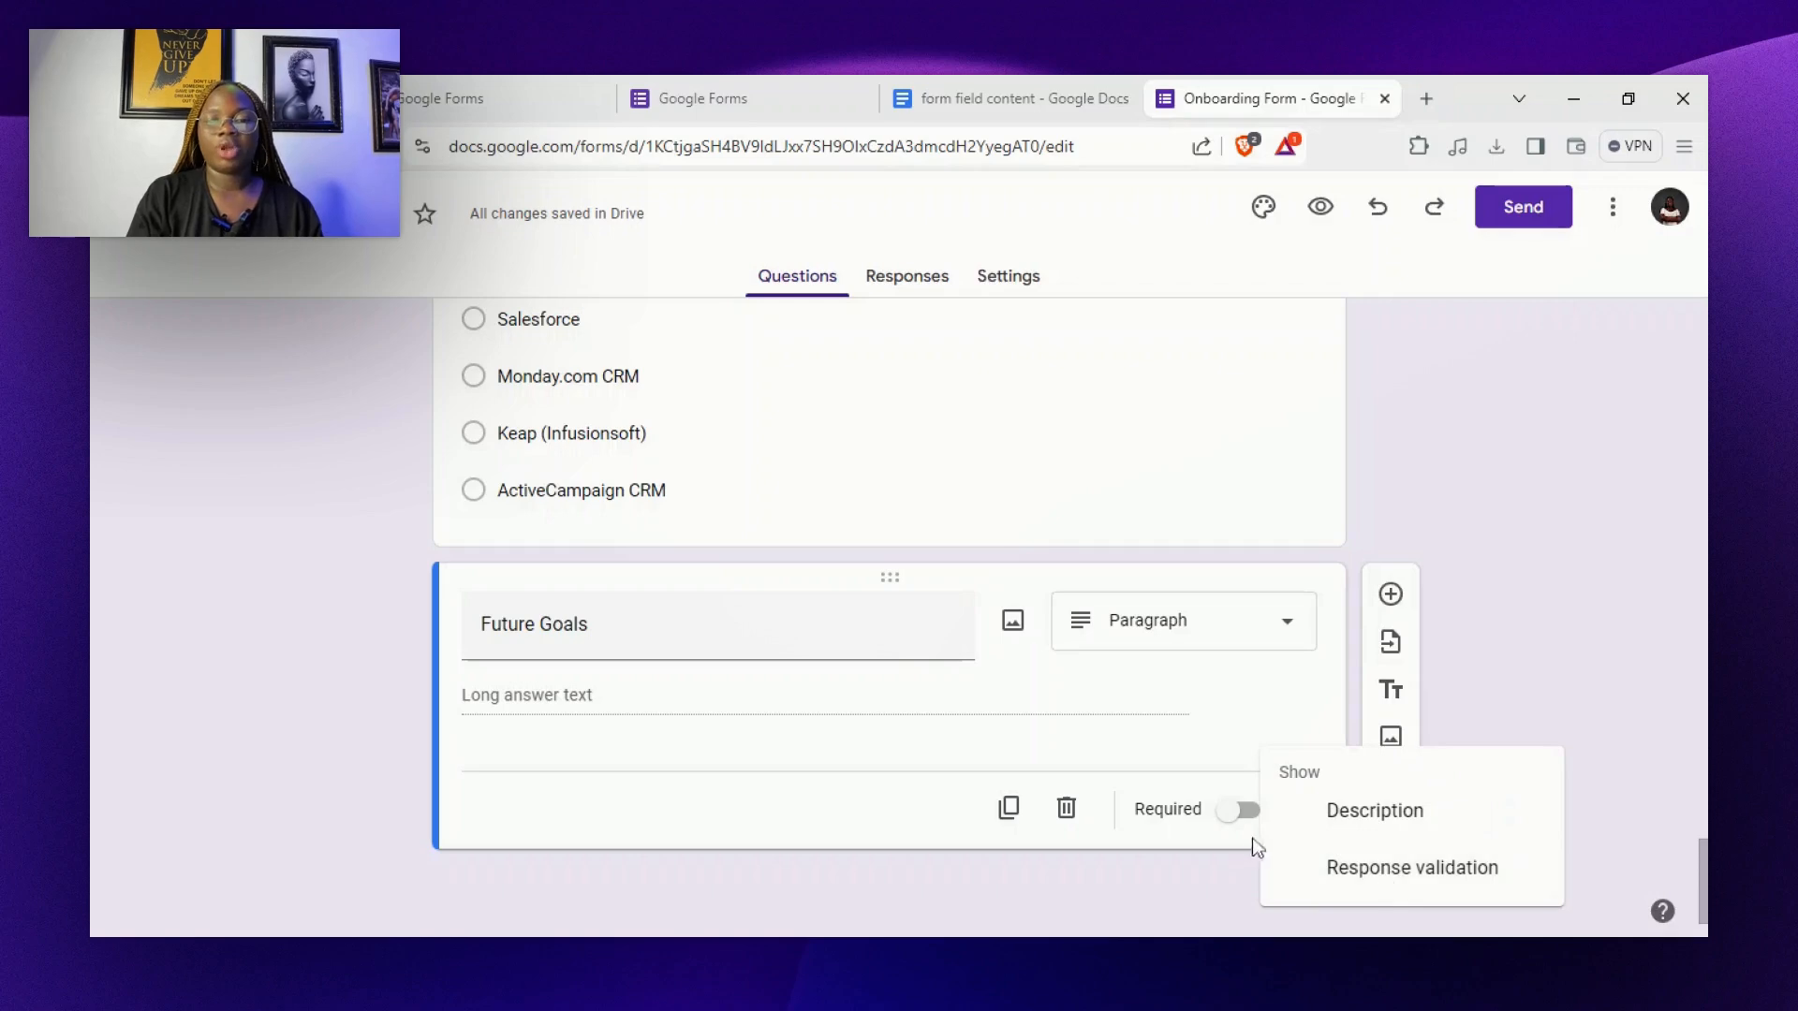
click(1386, 871)
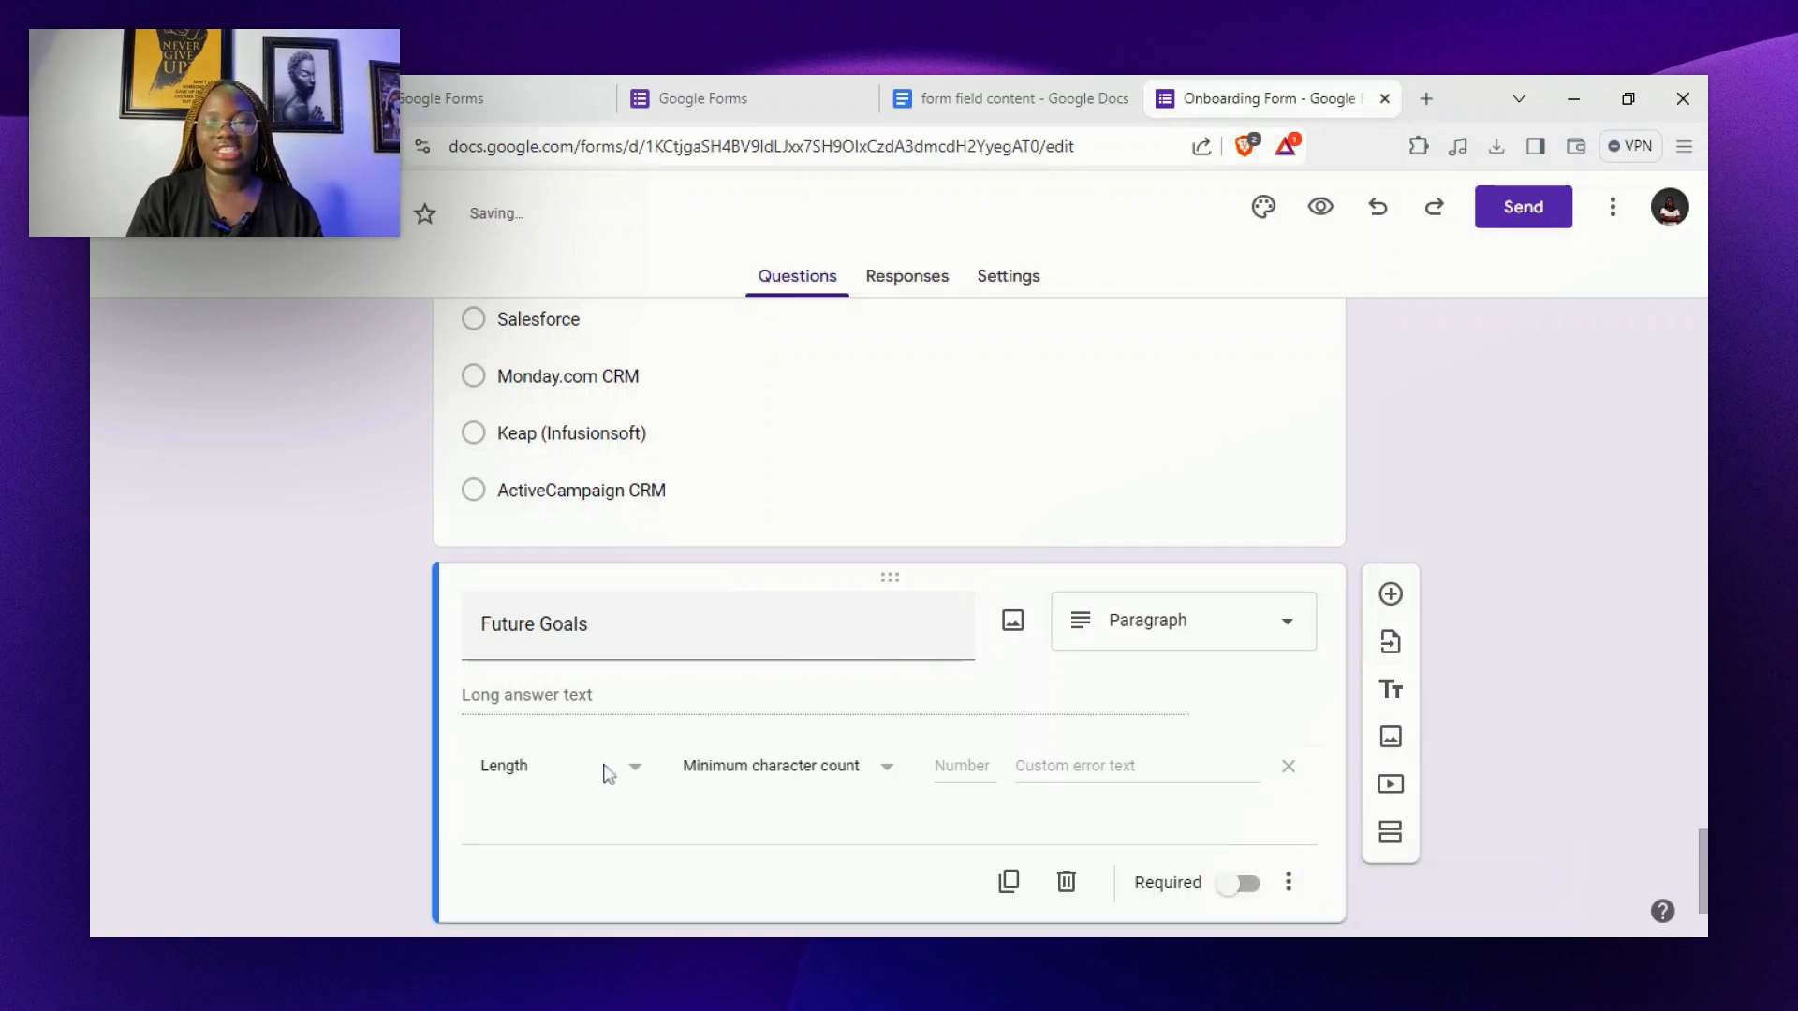
click(1289, 882)
click(1412, 873)
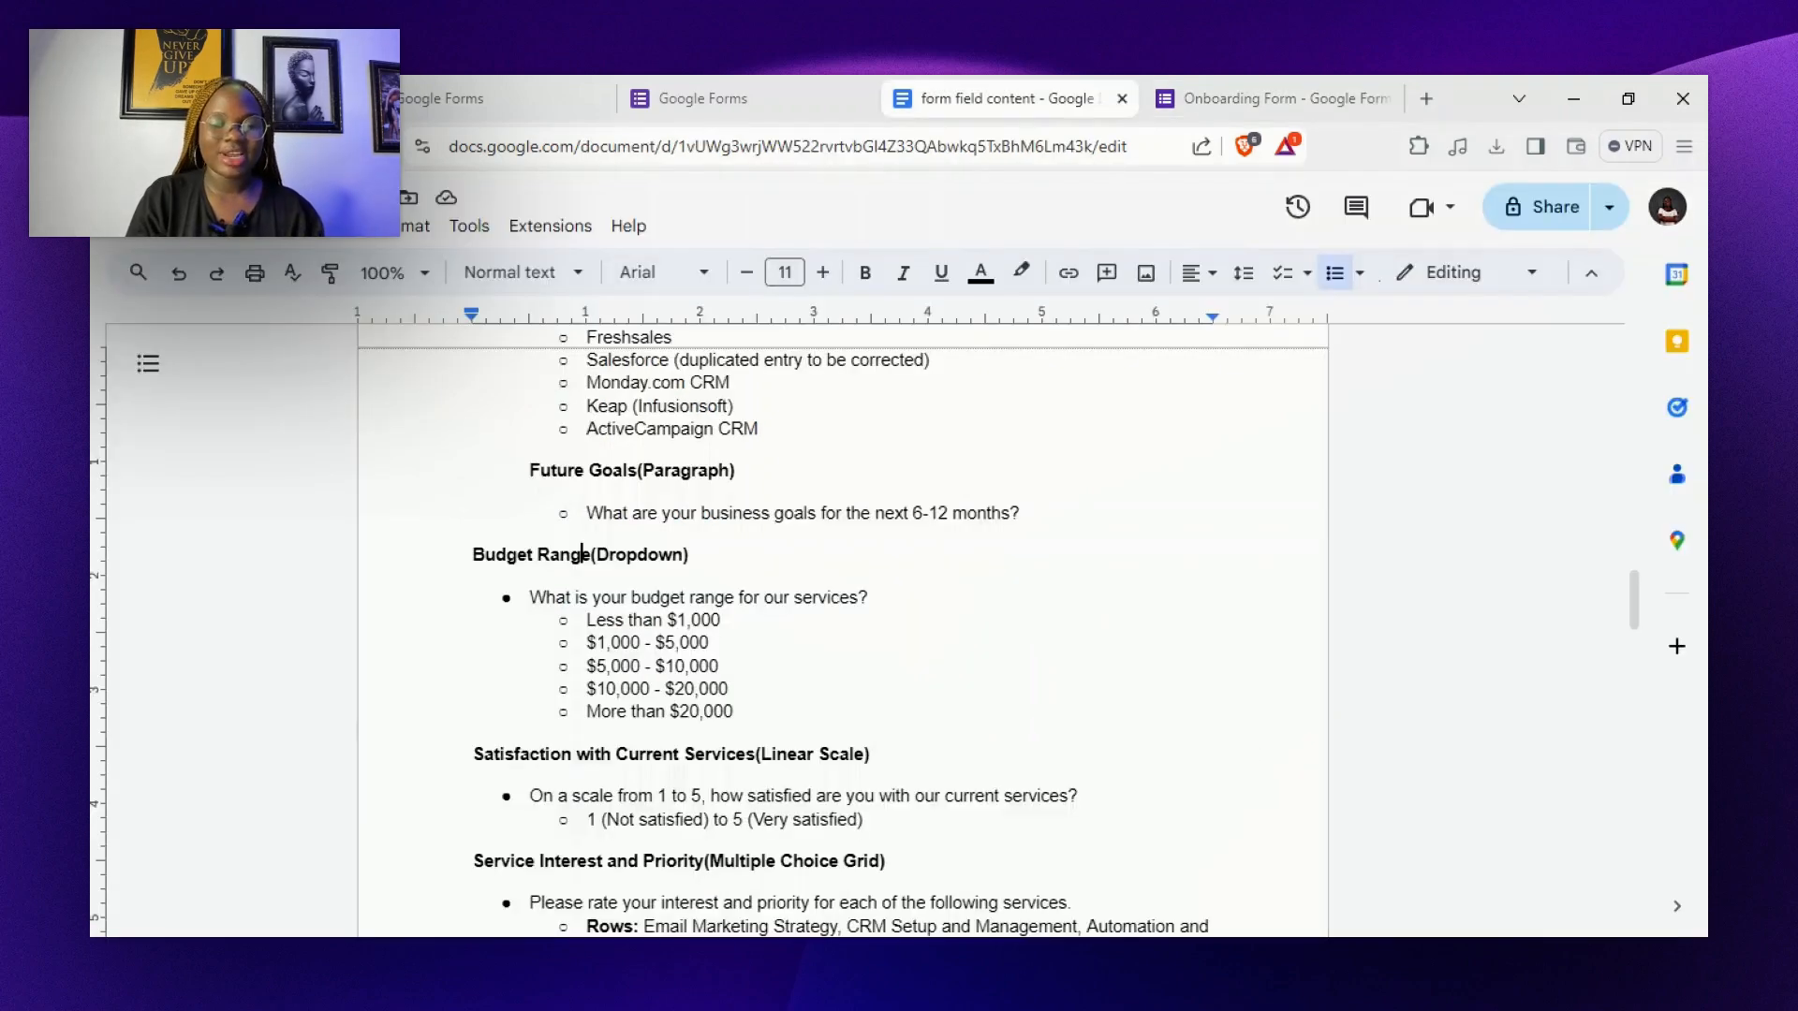
Add a question titled Budget Range, copied from the form field content document, after the Future Goals question
click(582, 555)
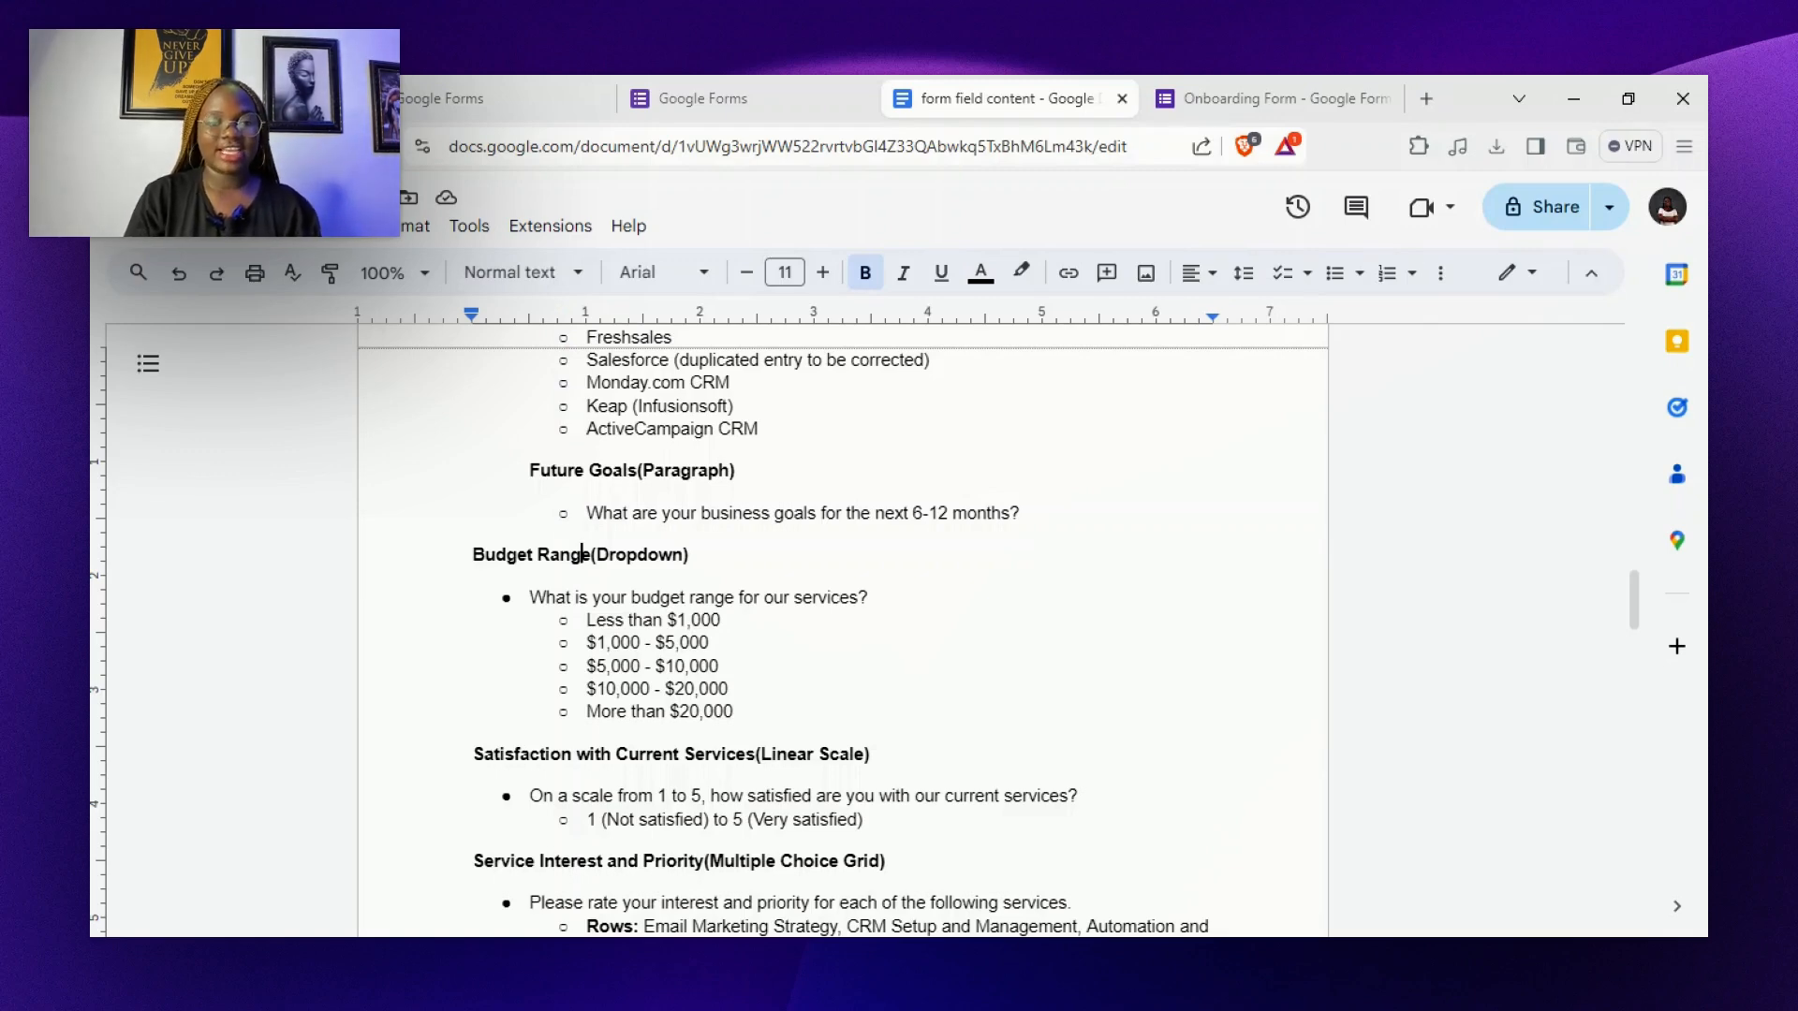
drag(473, 555, 591, 554)
key(ctrl+c)
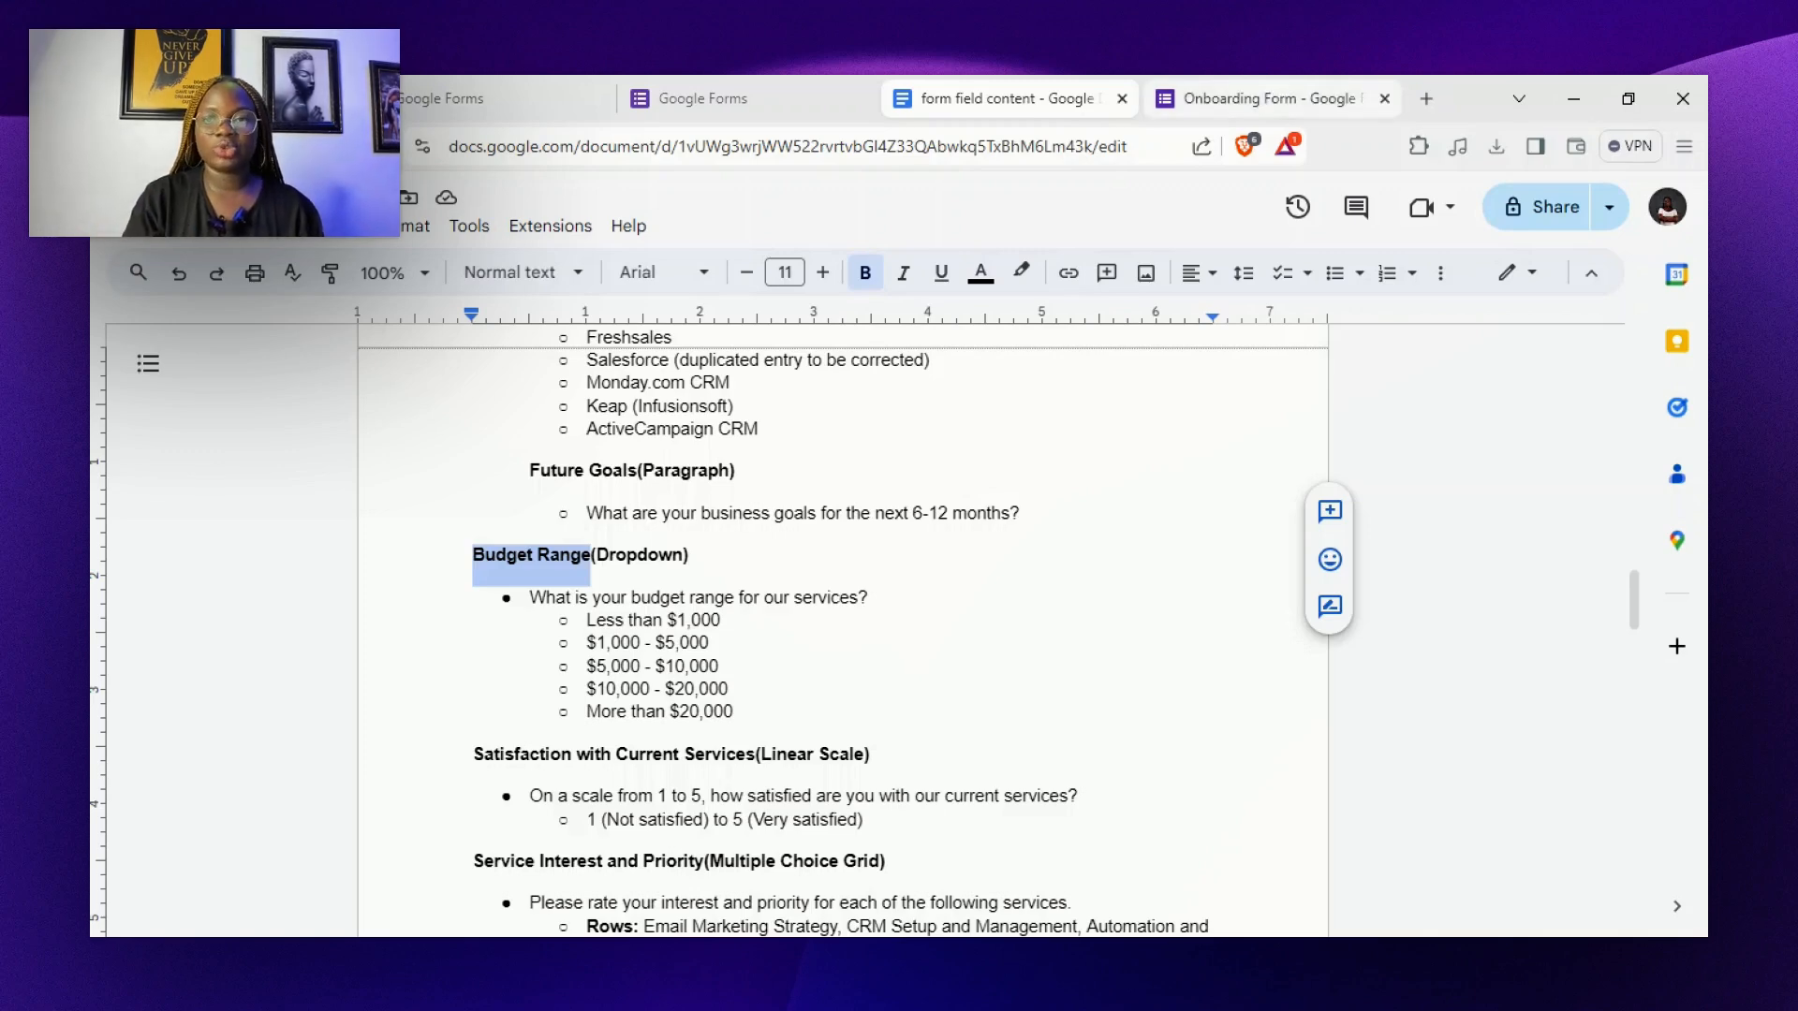
click(1273, 87)
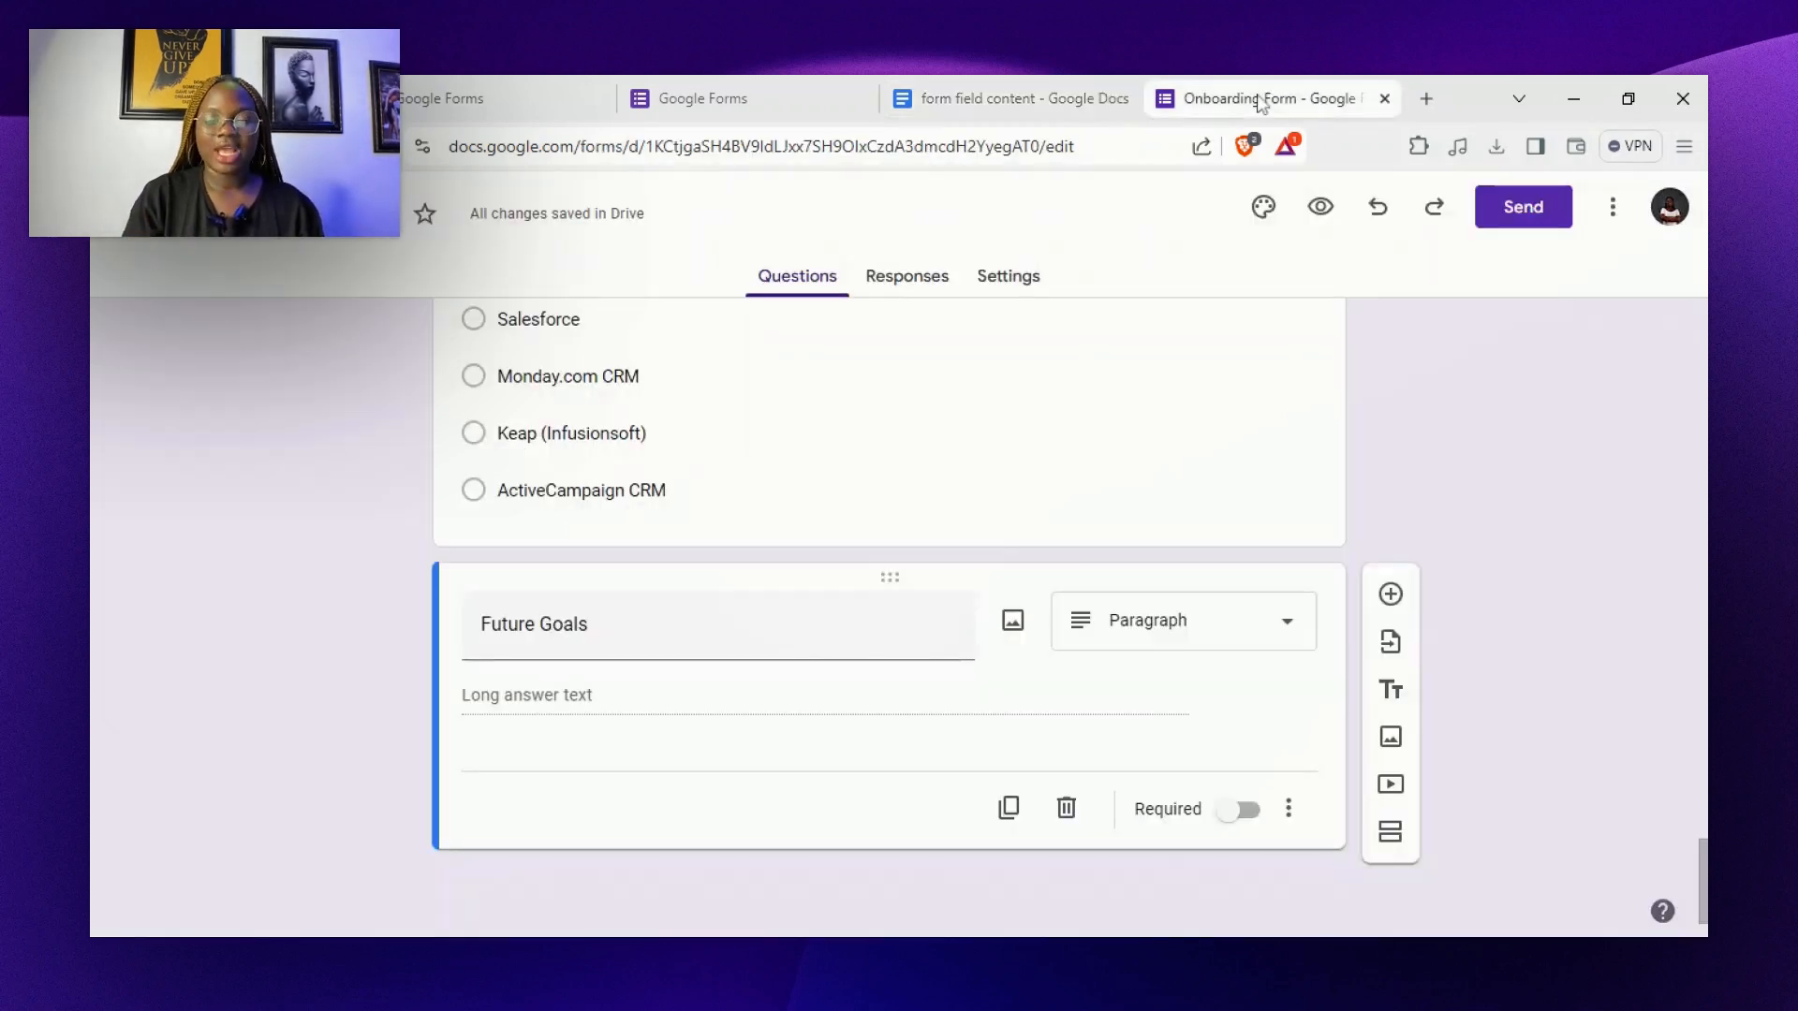
click(1392, 599)
key(ctrl+v)
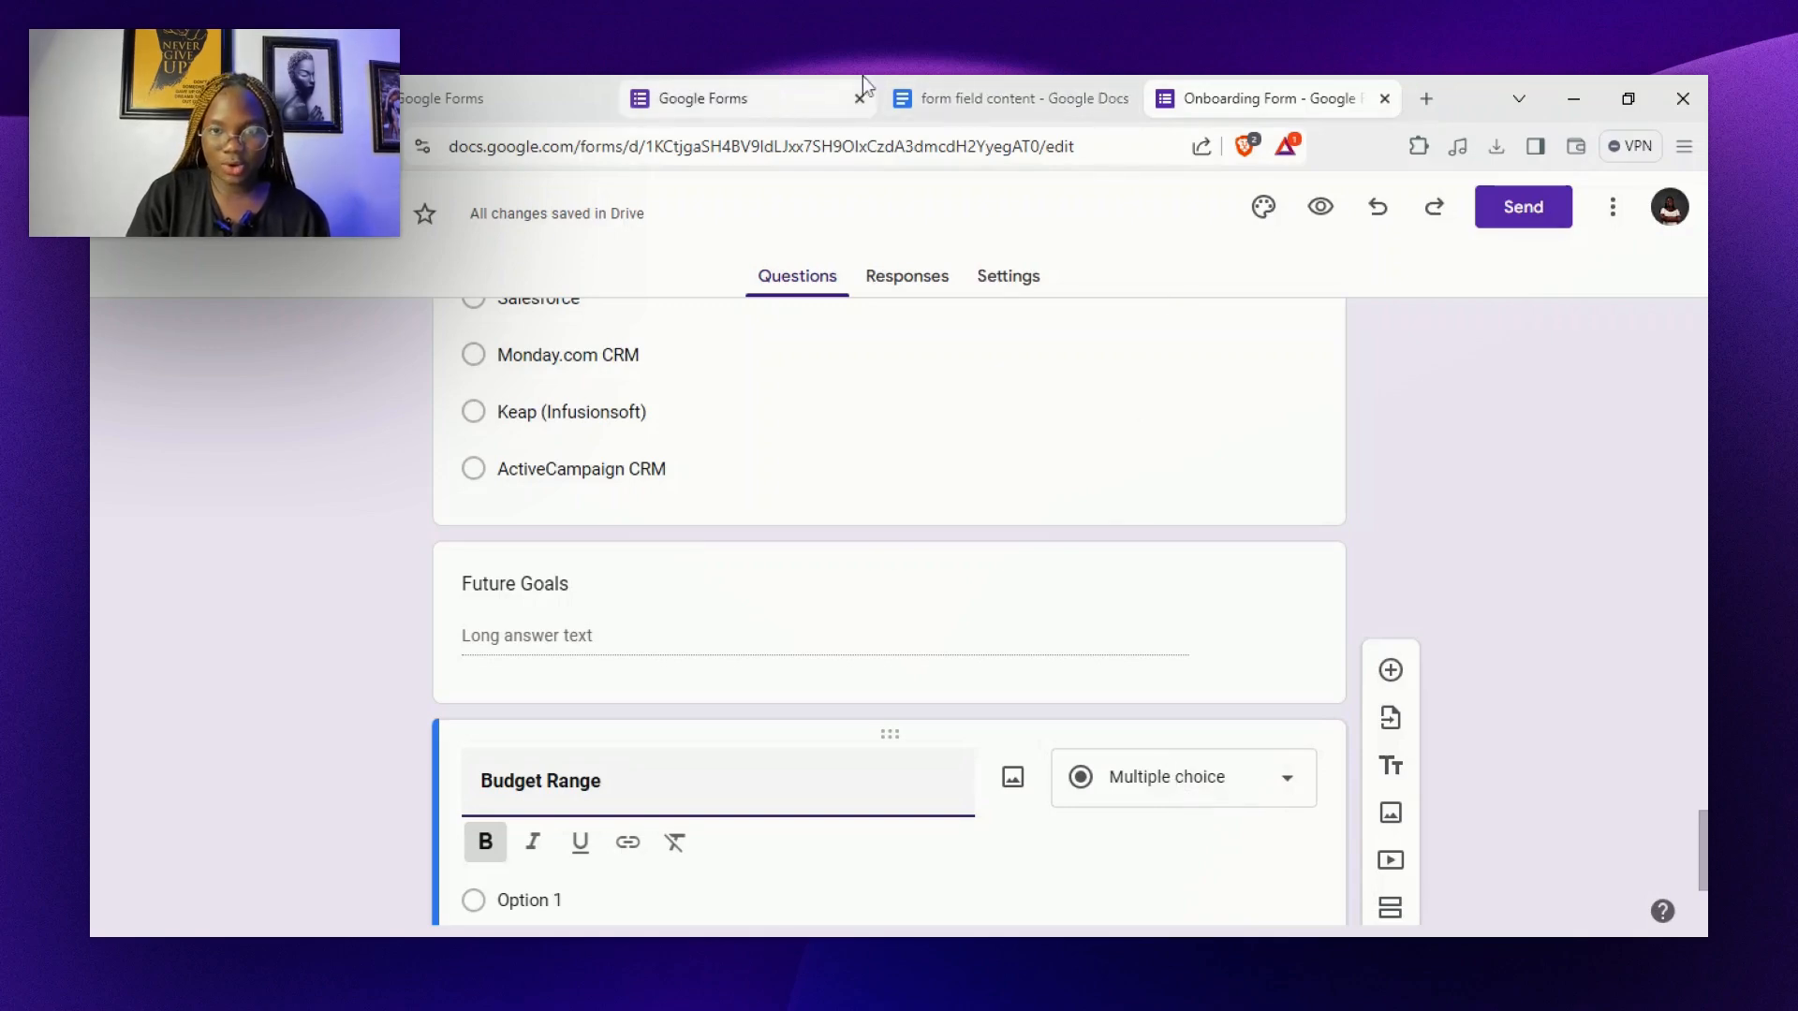
Fill in the Budget Range options from the document: Less than $1,000, $1,000 - $5,000, $5,000 - $10,000, $10,000 - $20,000 and More than $20,000
click(1013, 80)
key(ctrl+w)
key(ctrl+shift+t)
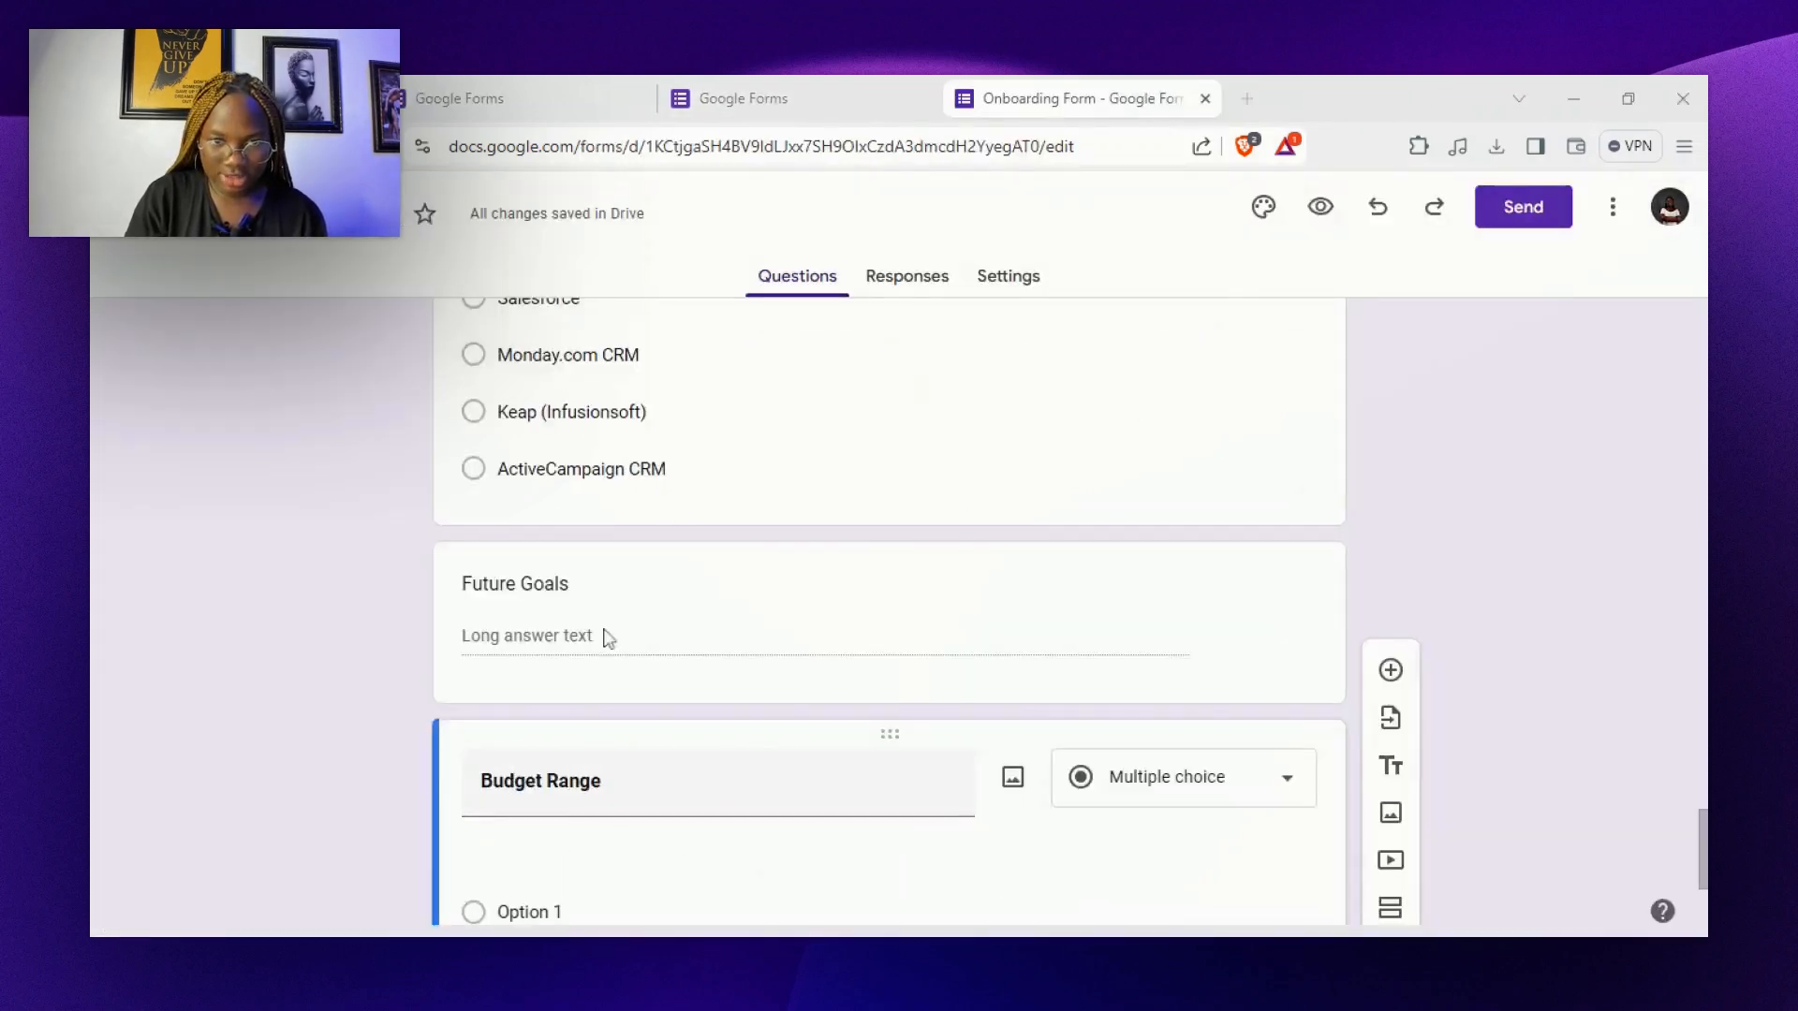
drag(734, 714, 586, 620)
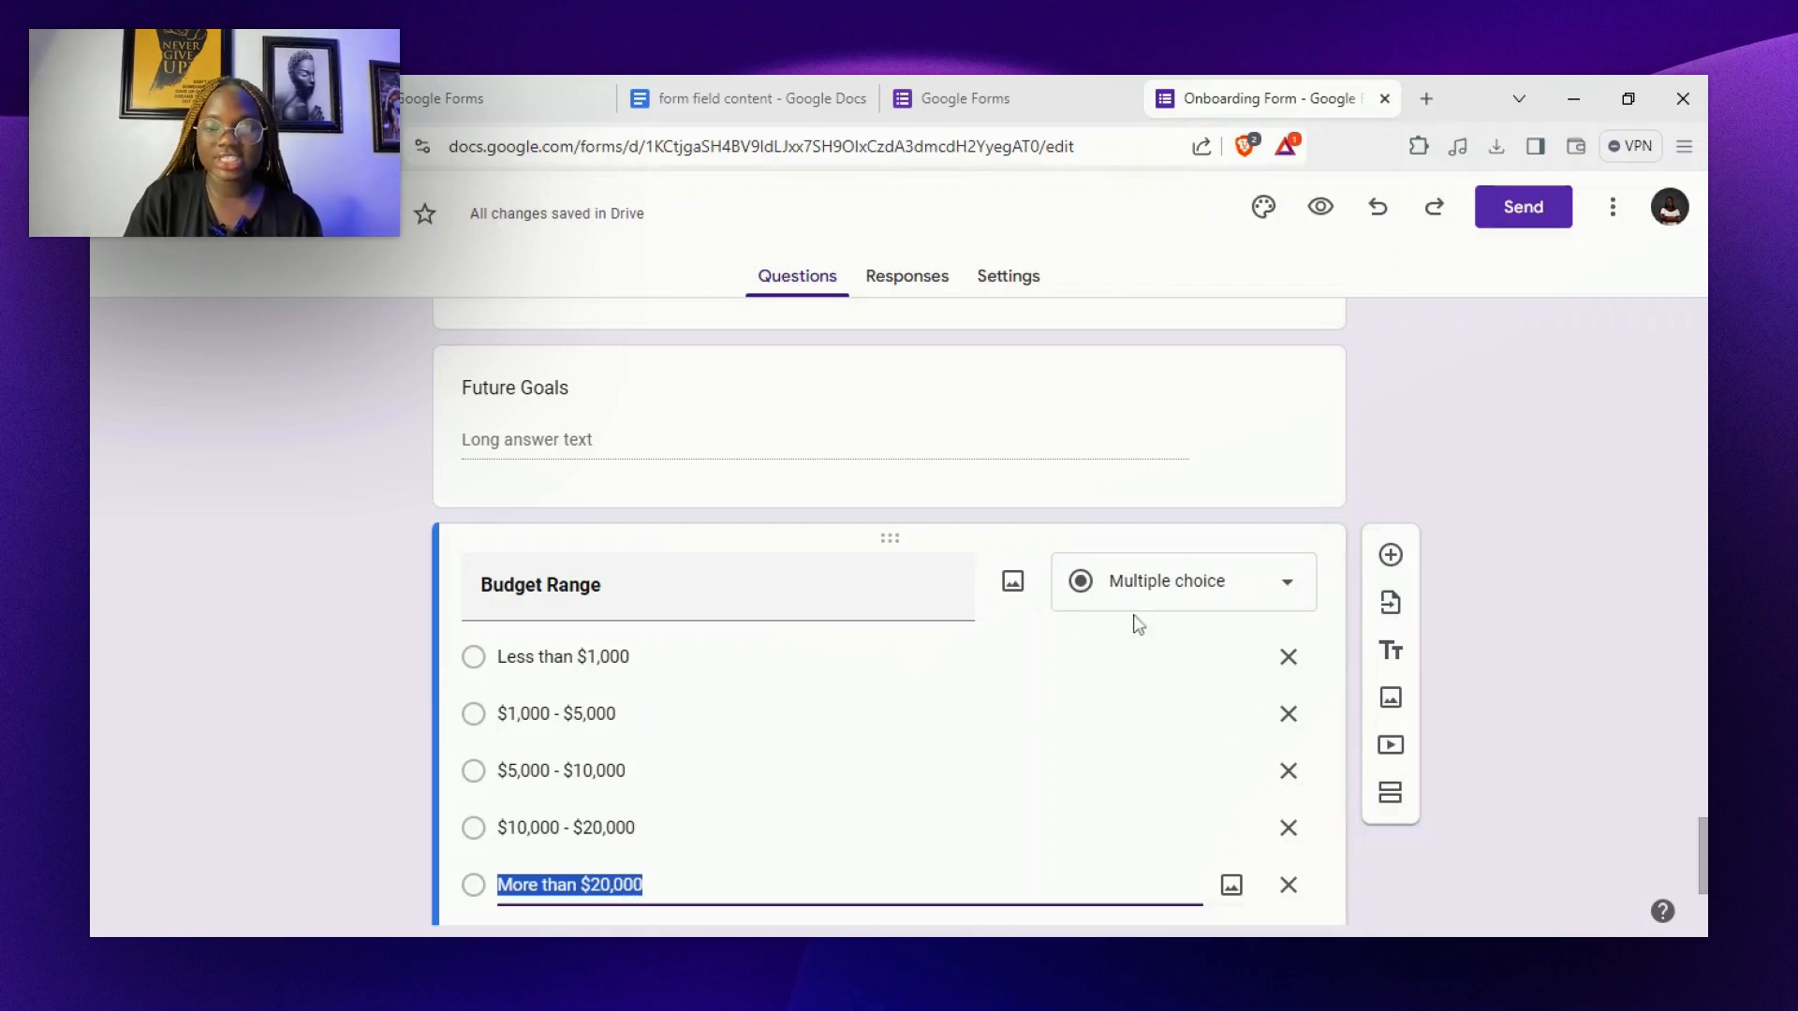
Change the Budget Range question from multiple choice to the Dropdown type
click(1215, 610)
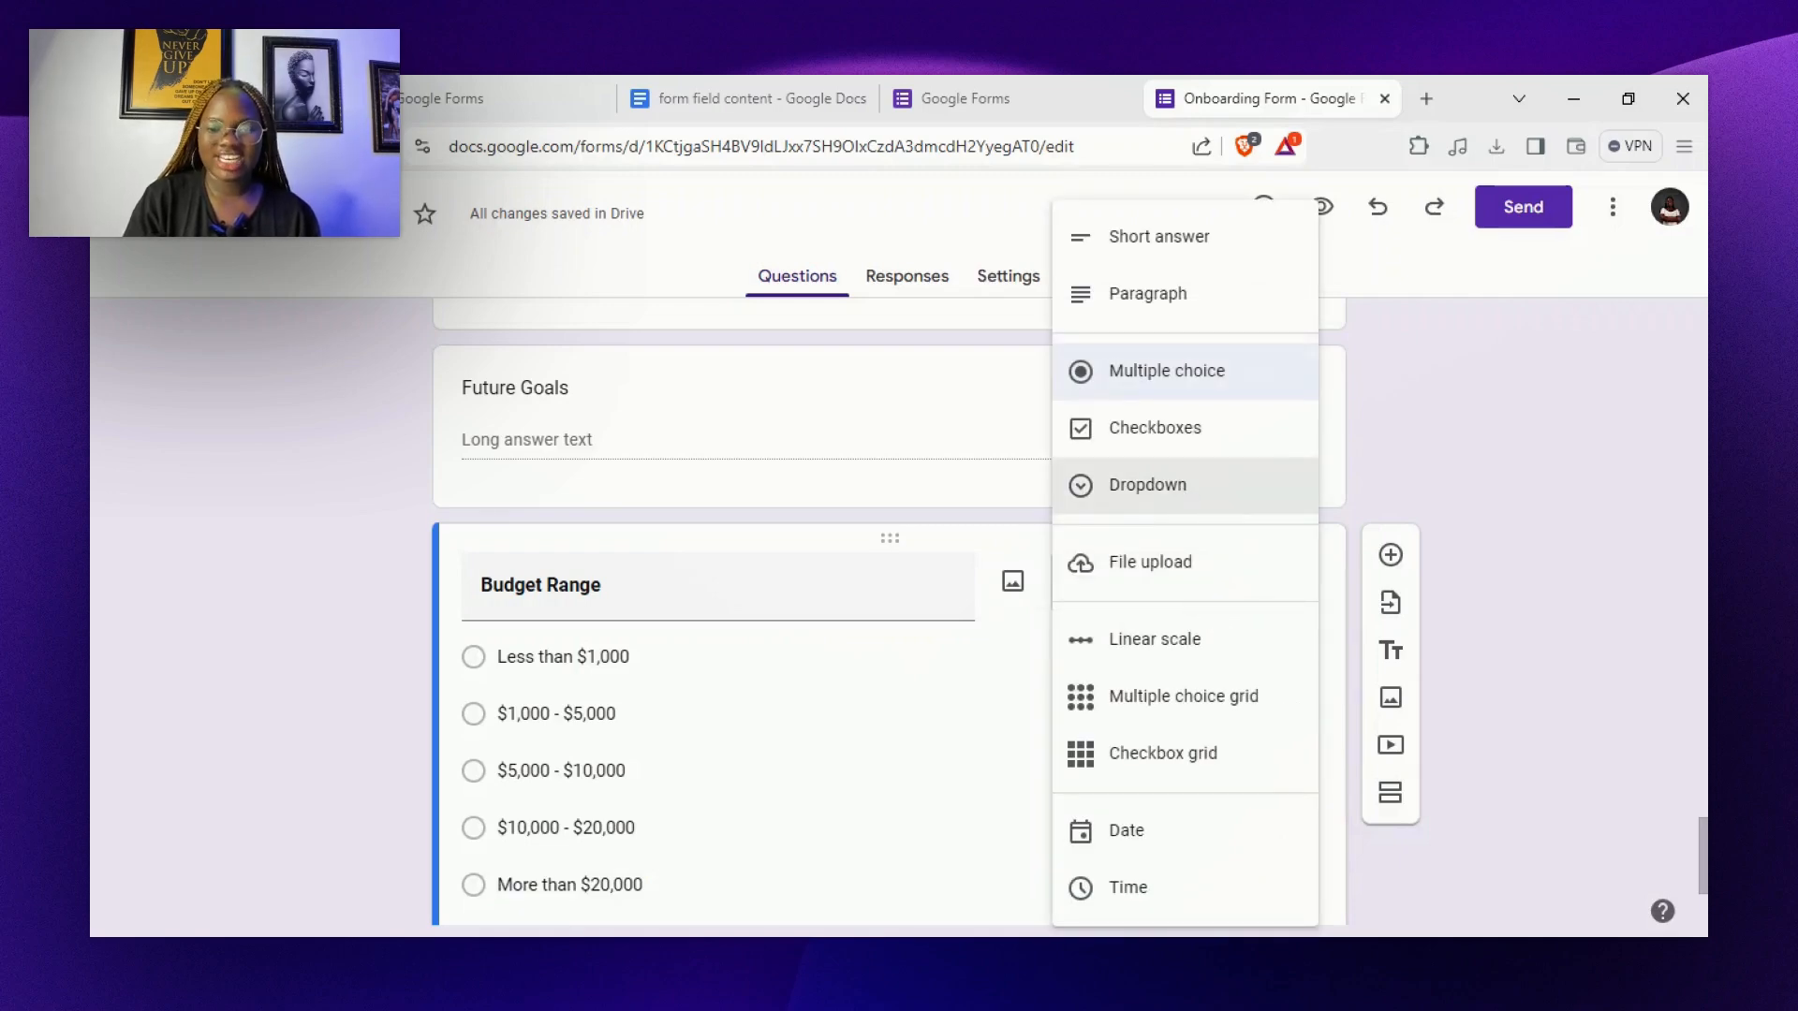
click(1185, 496)
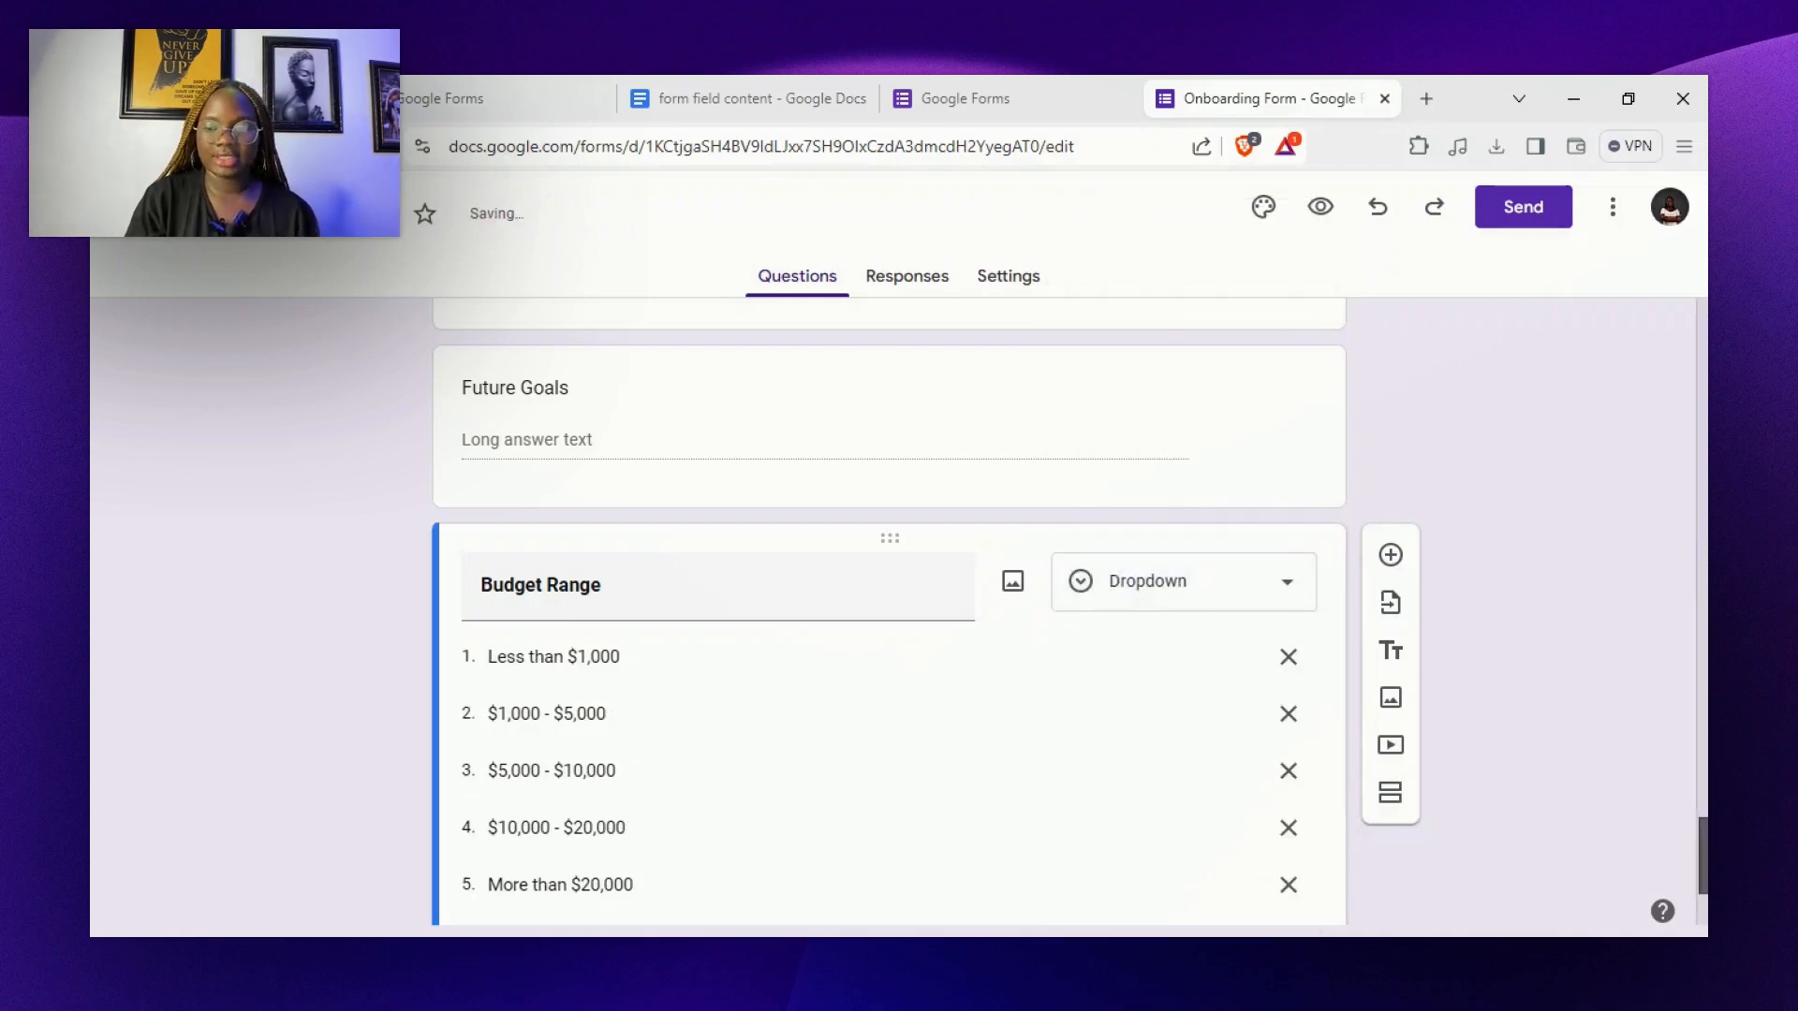
drag(1704, 847, 1704, 880)
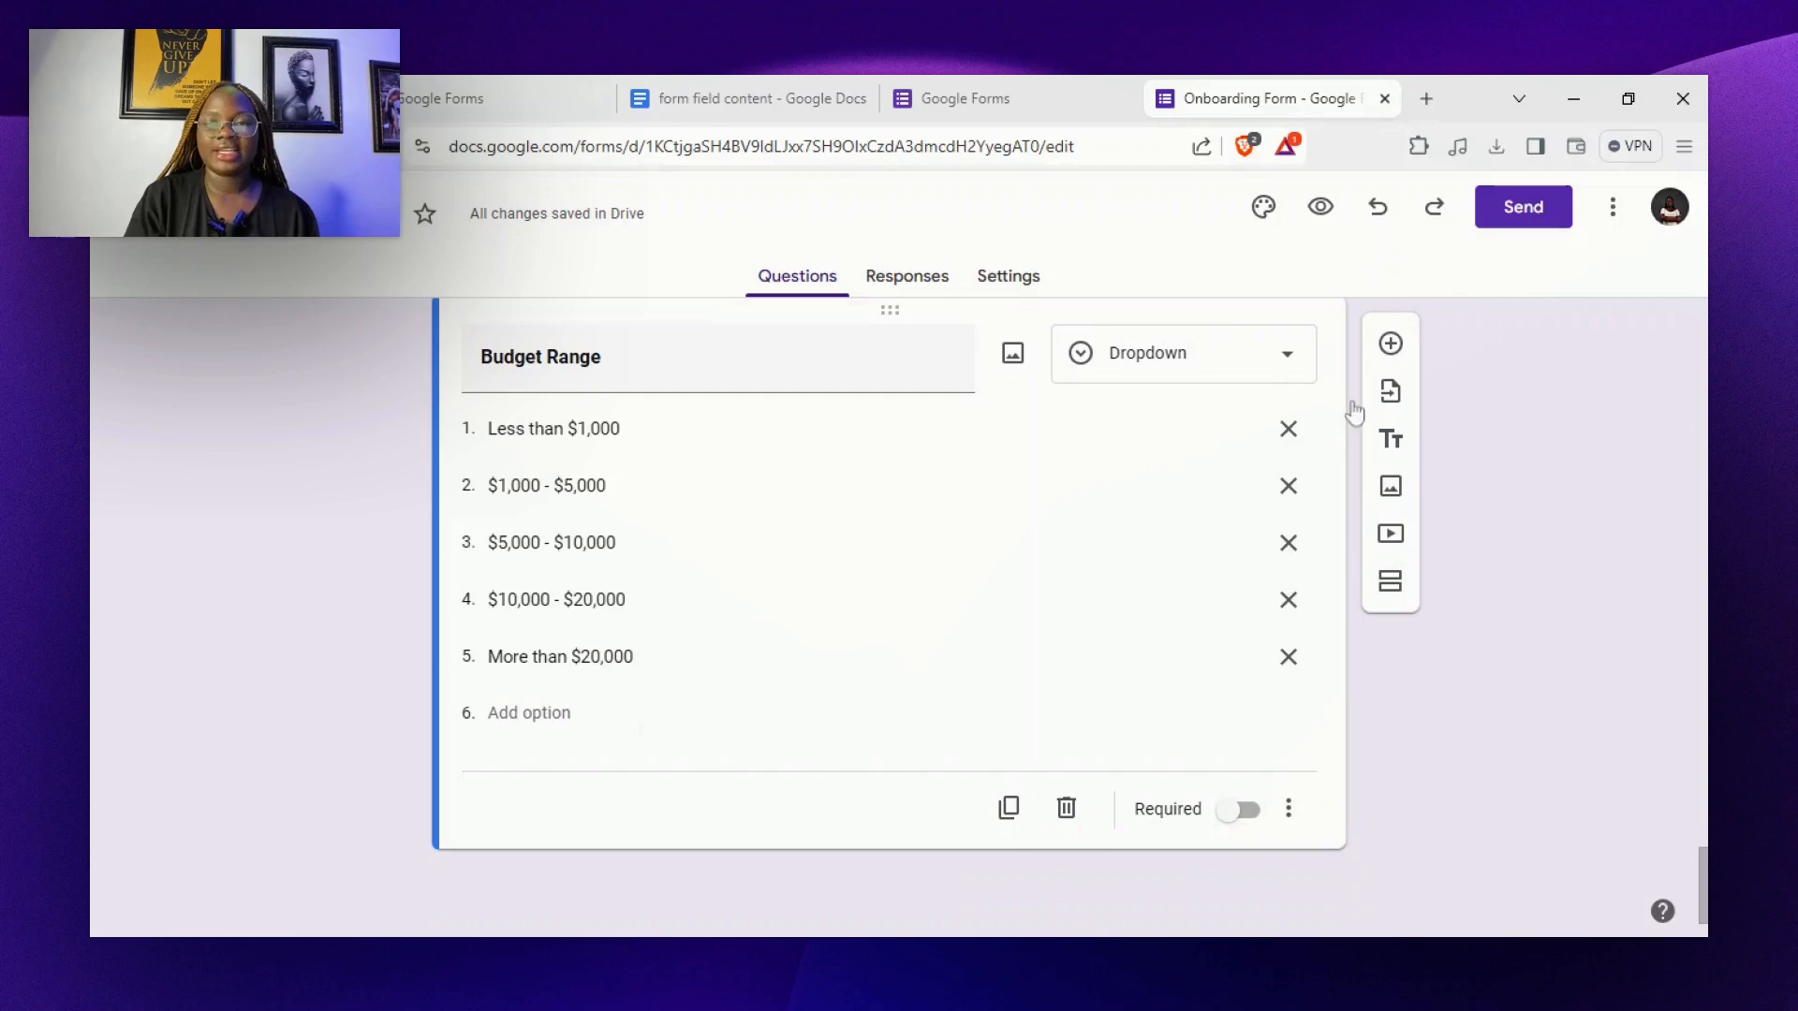
Add a question titled Satisfaction with Current Services, copied from the document and without bold, after the Budget Range question
click(766, 93)
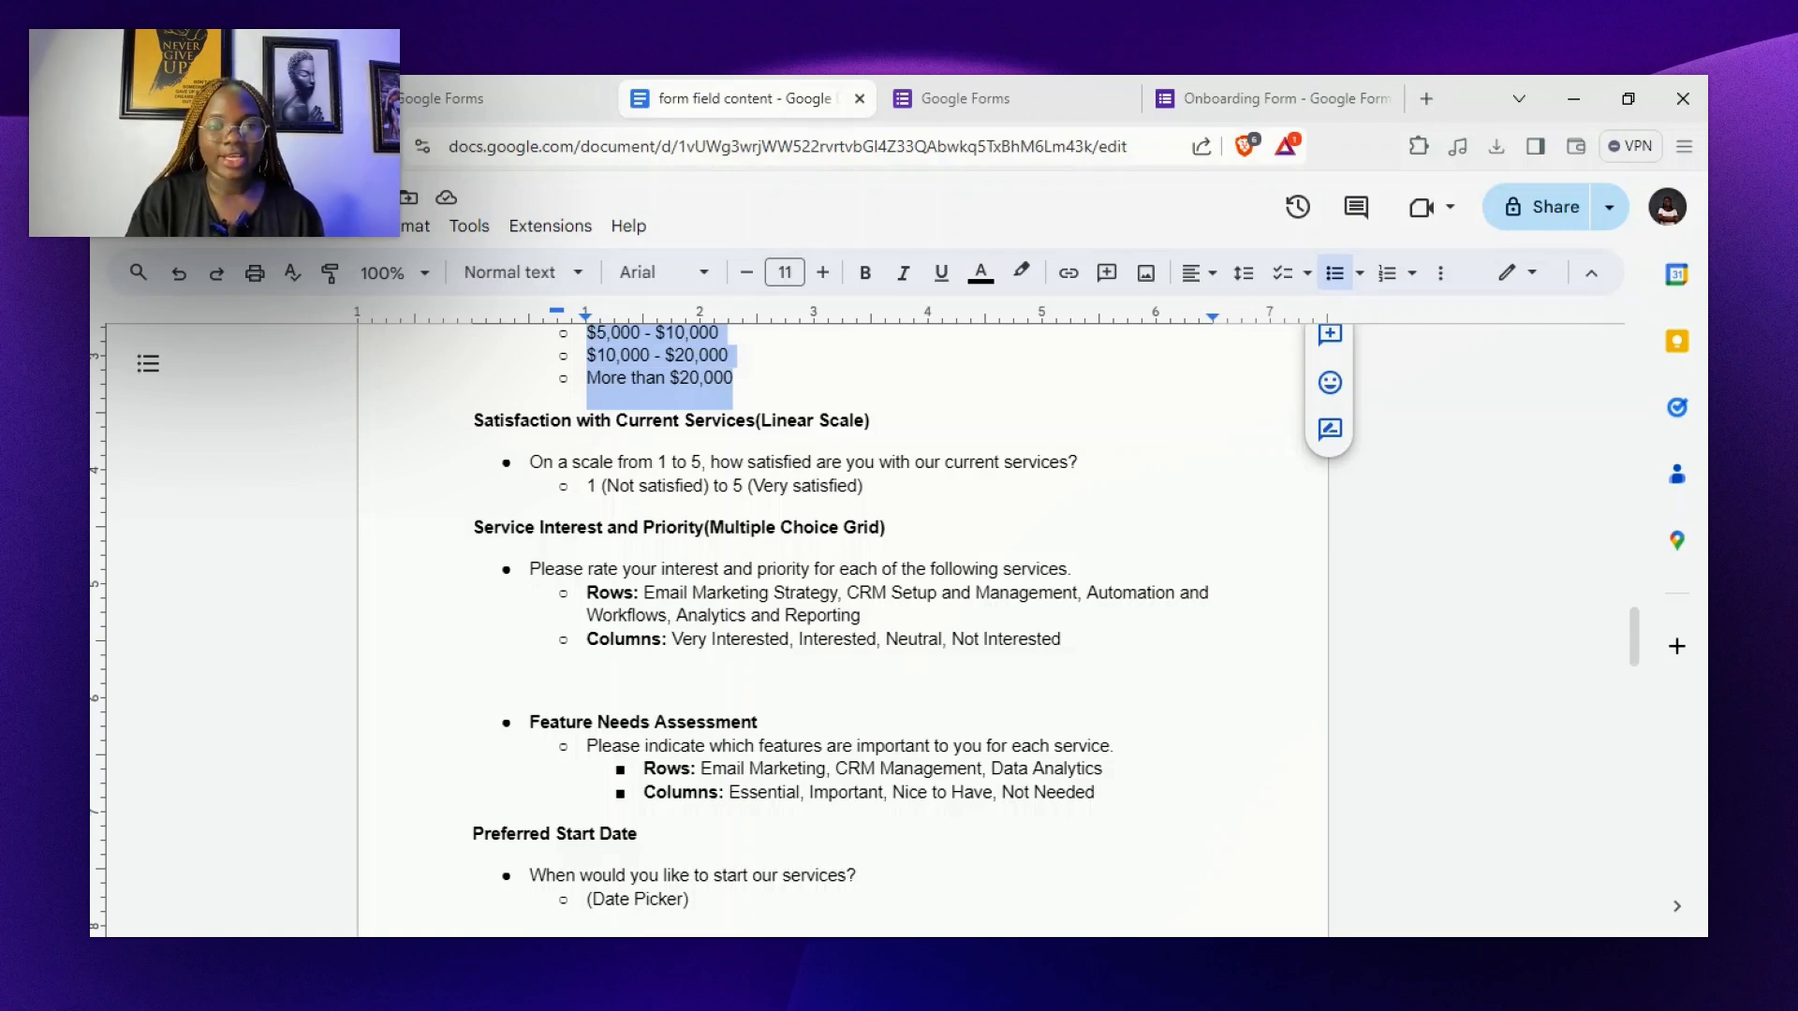
drag(756, 420, 473, 421)
key(ctrl+c)
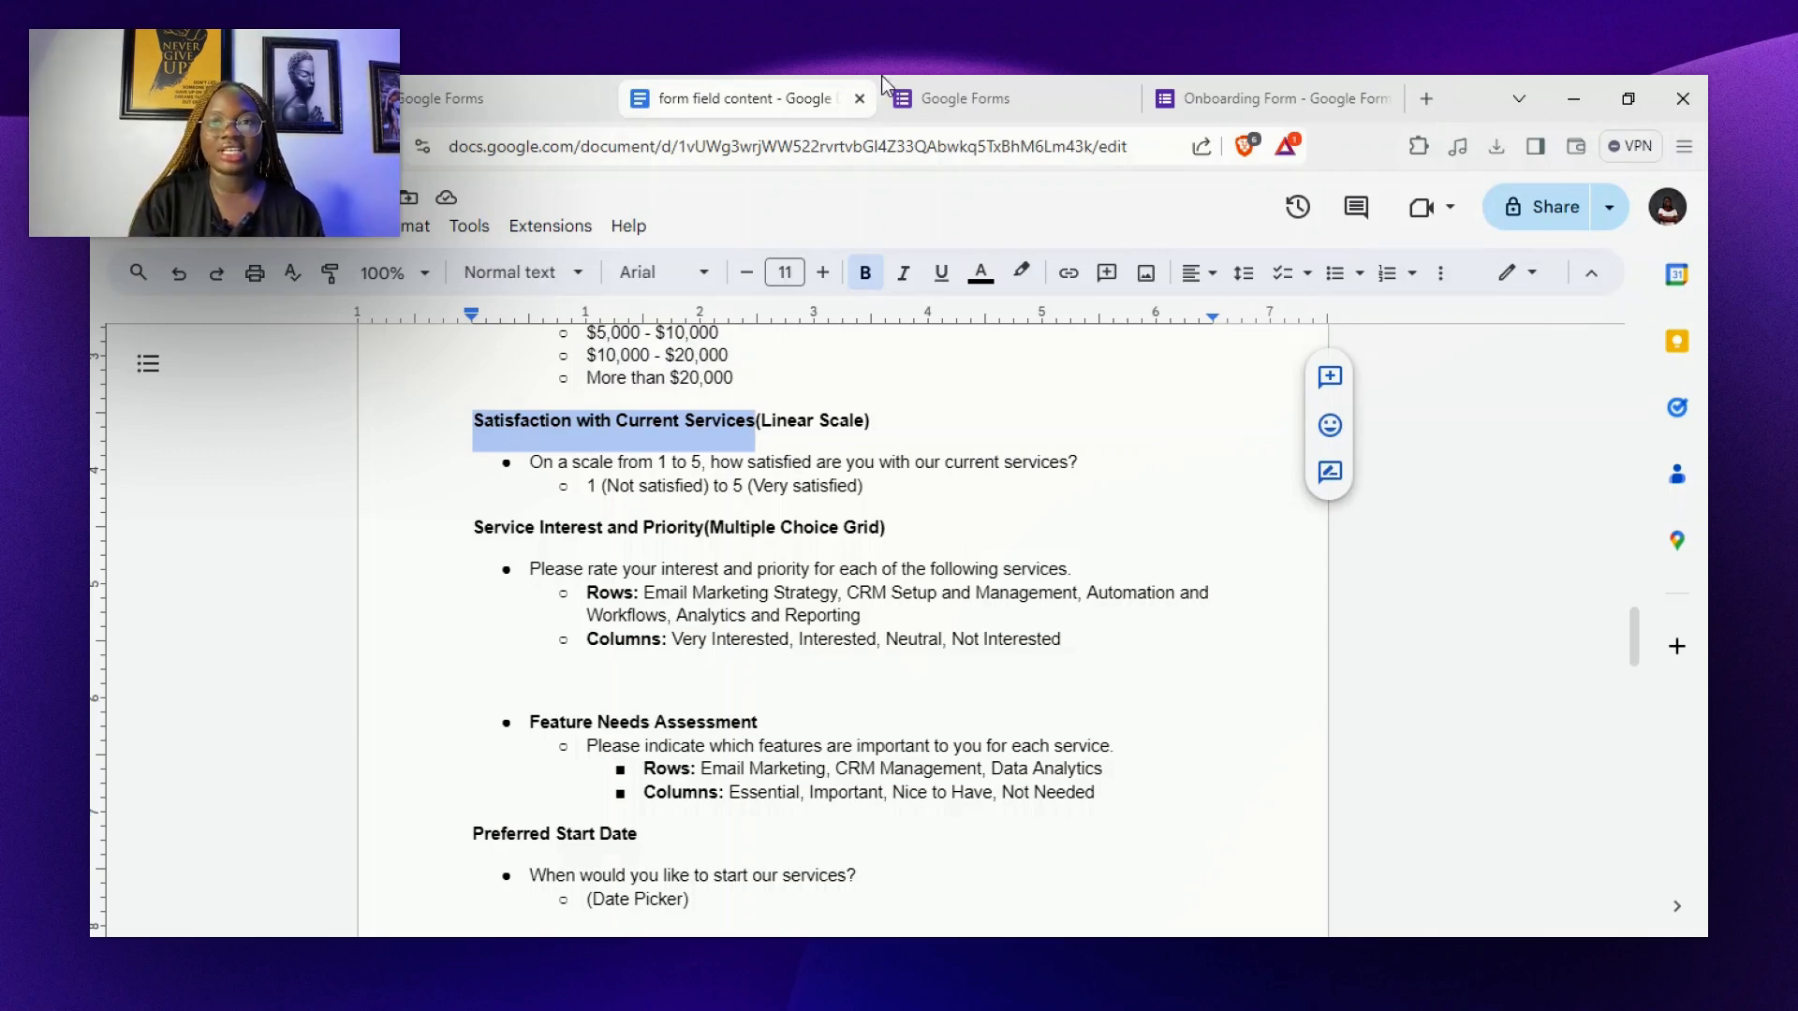
click(1255, 98)
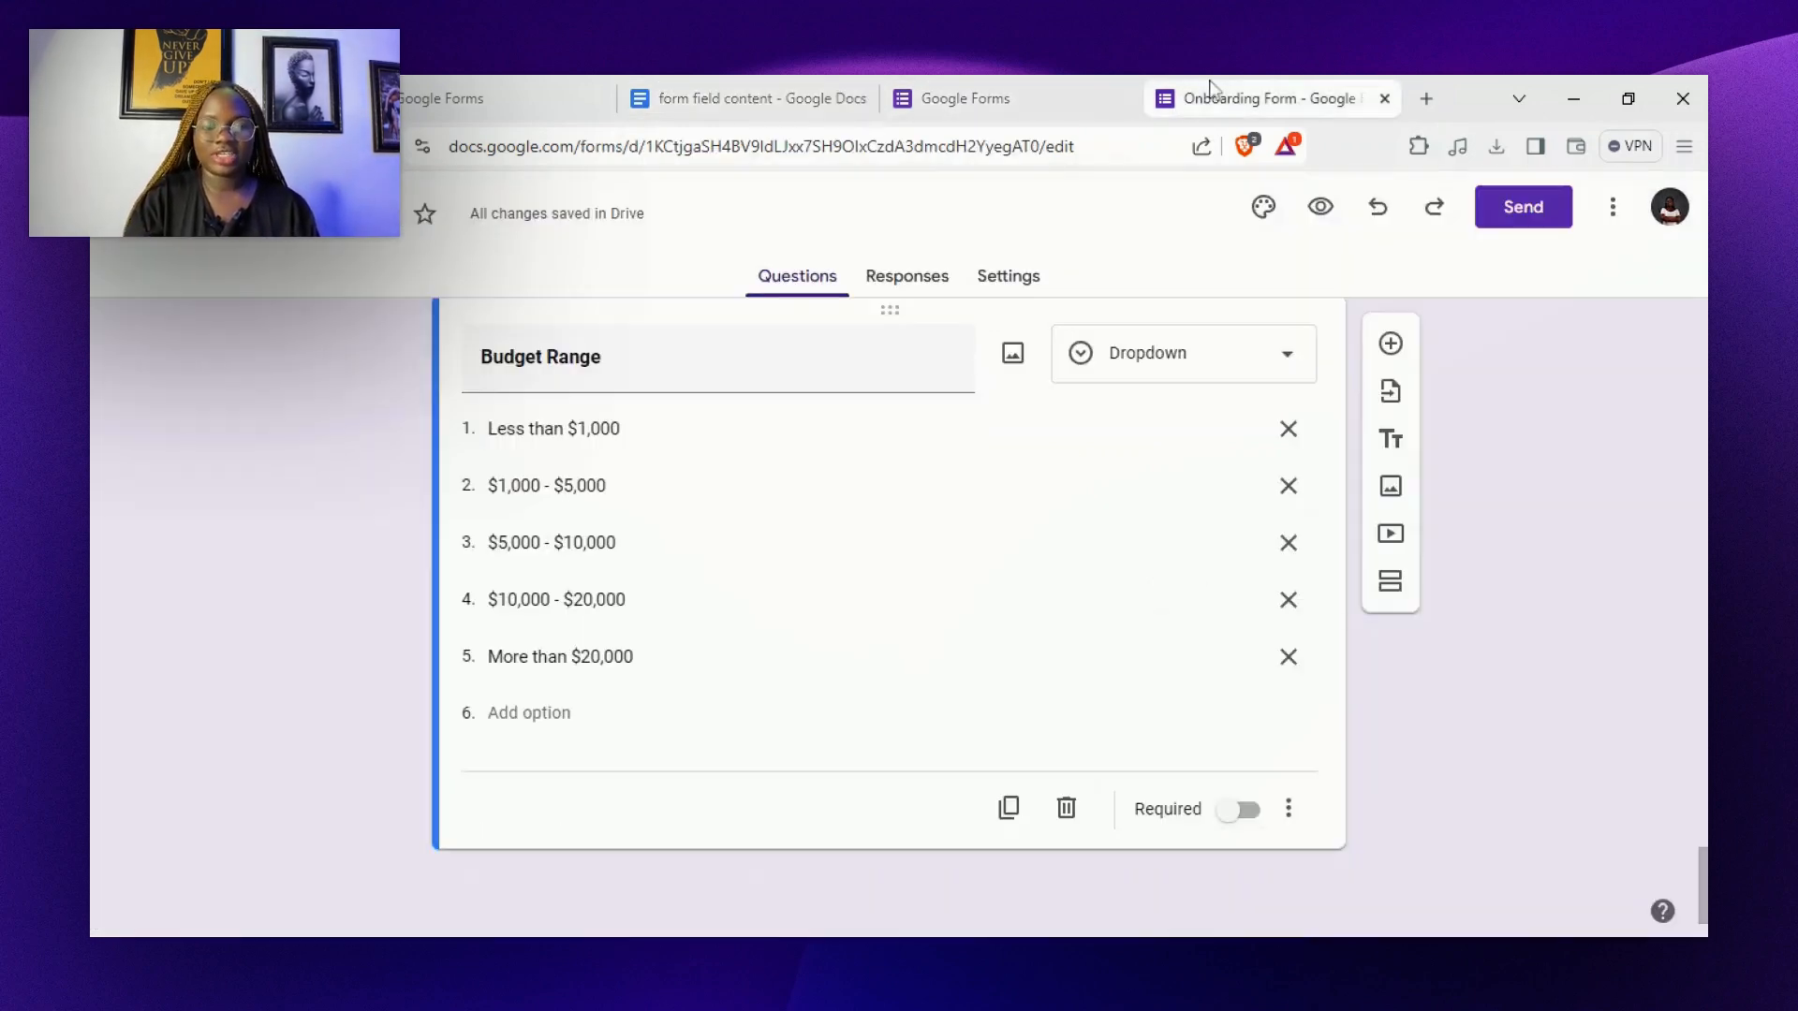
click(1391, 344)
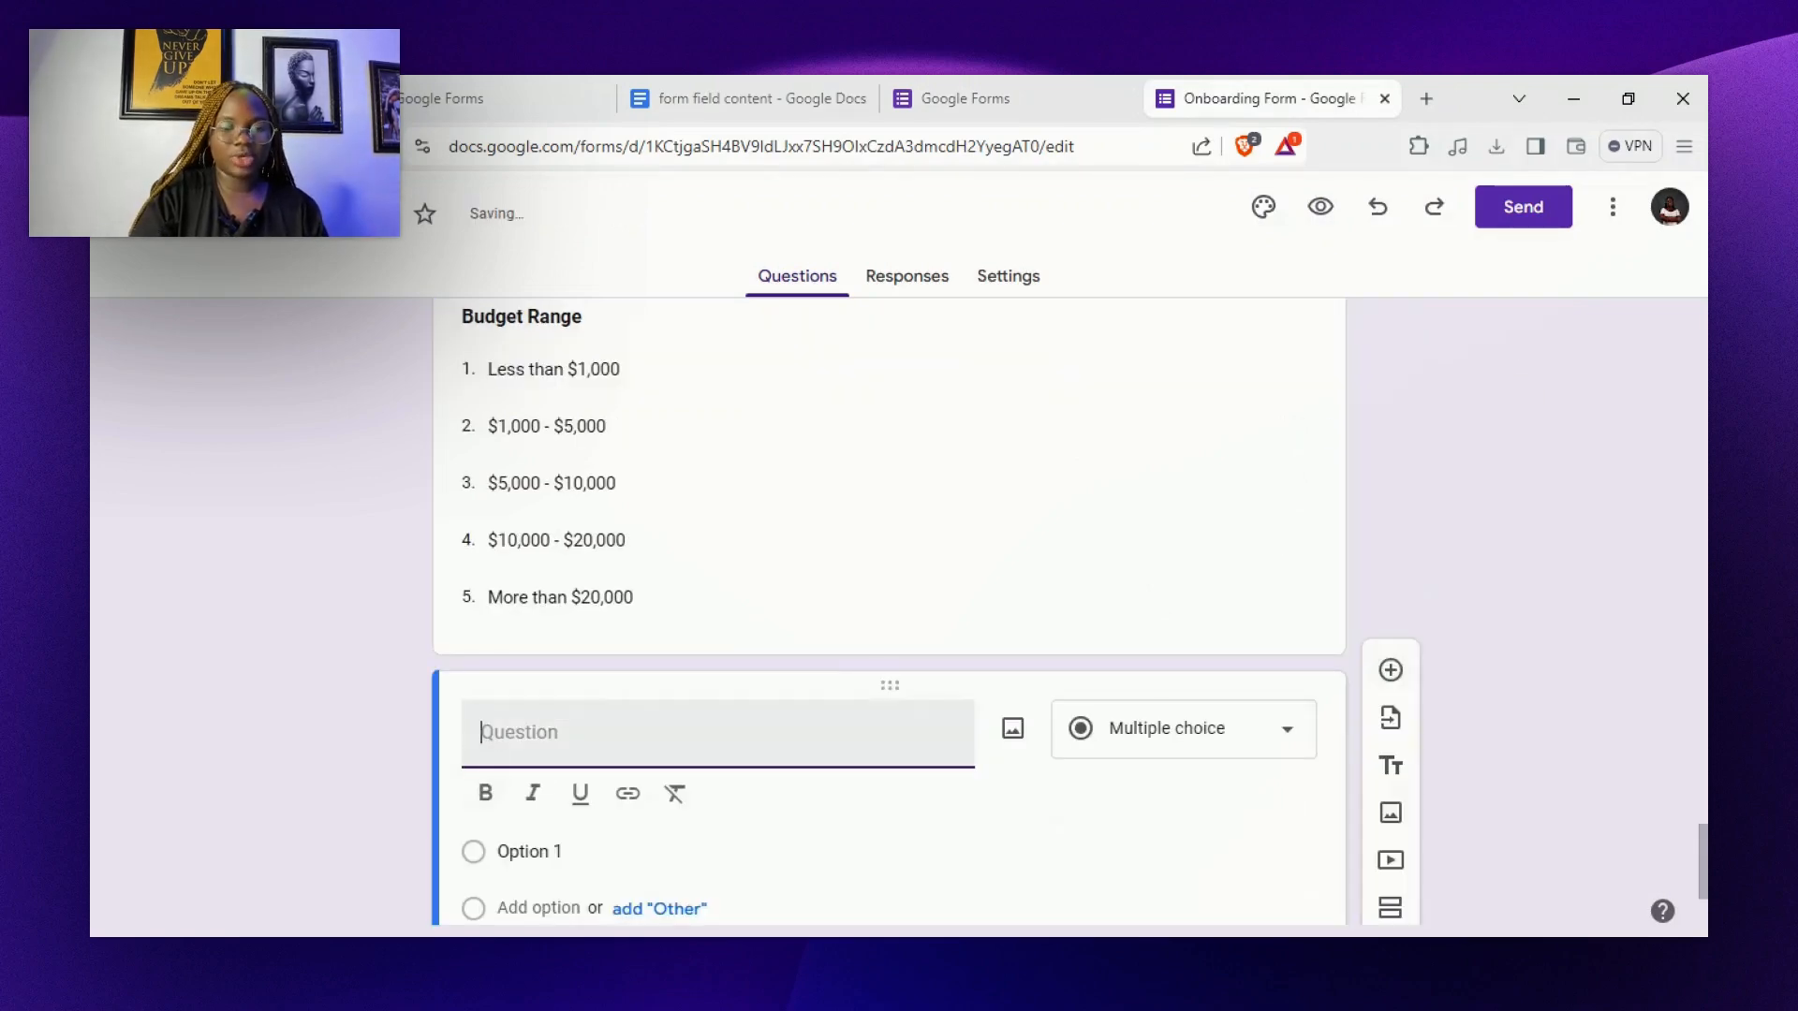
key(ctrl+v)
triple_click(540, 731)
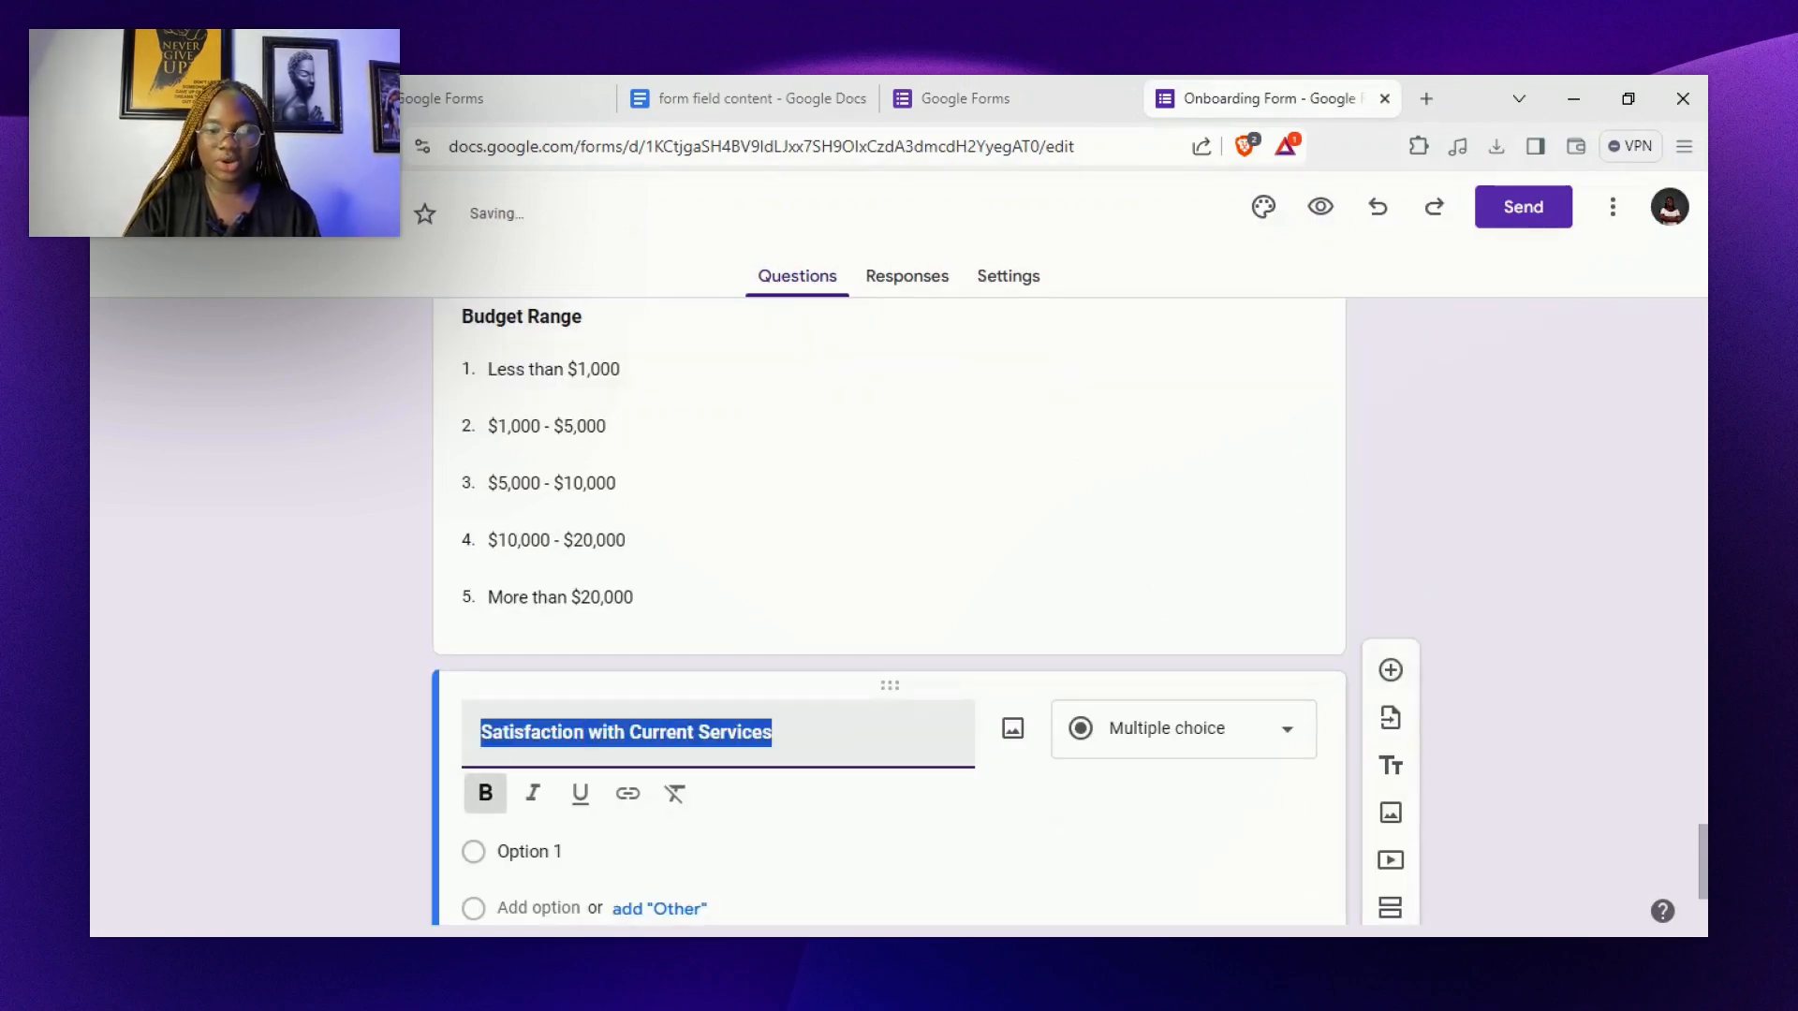
click(486, 795)
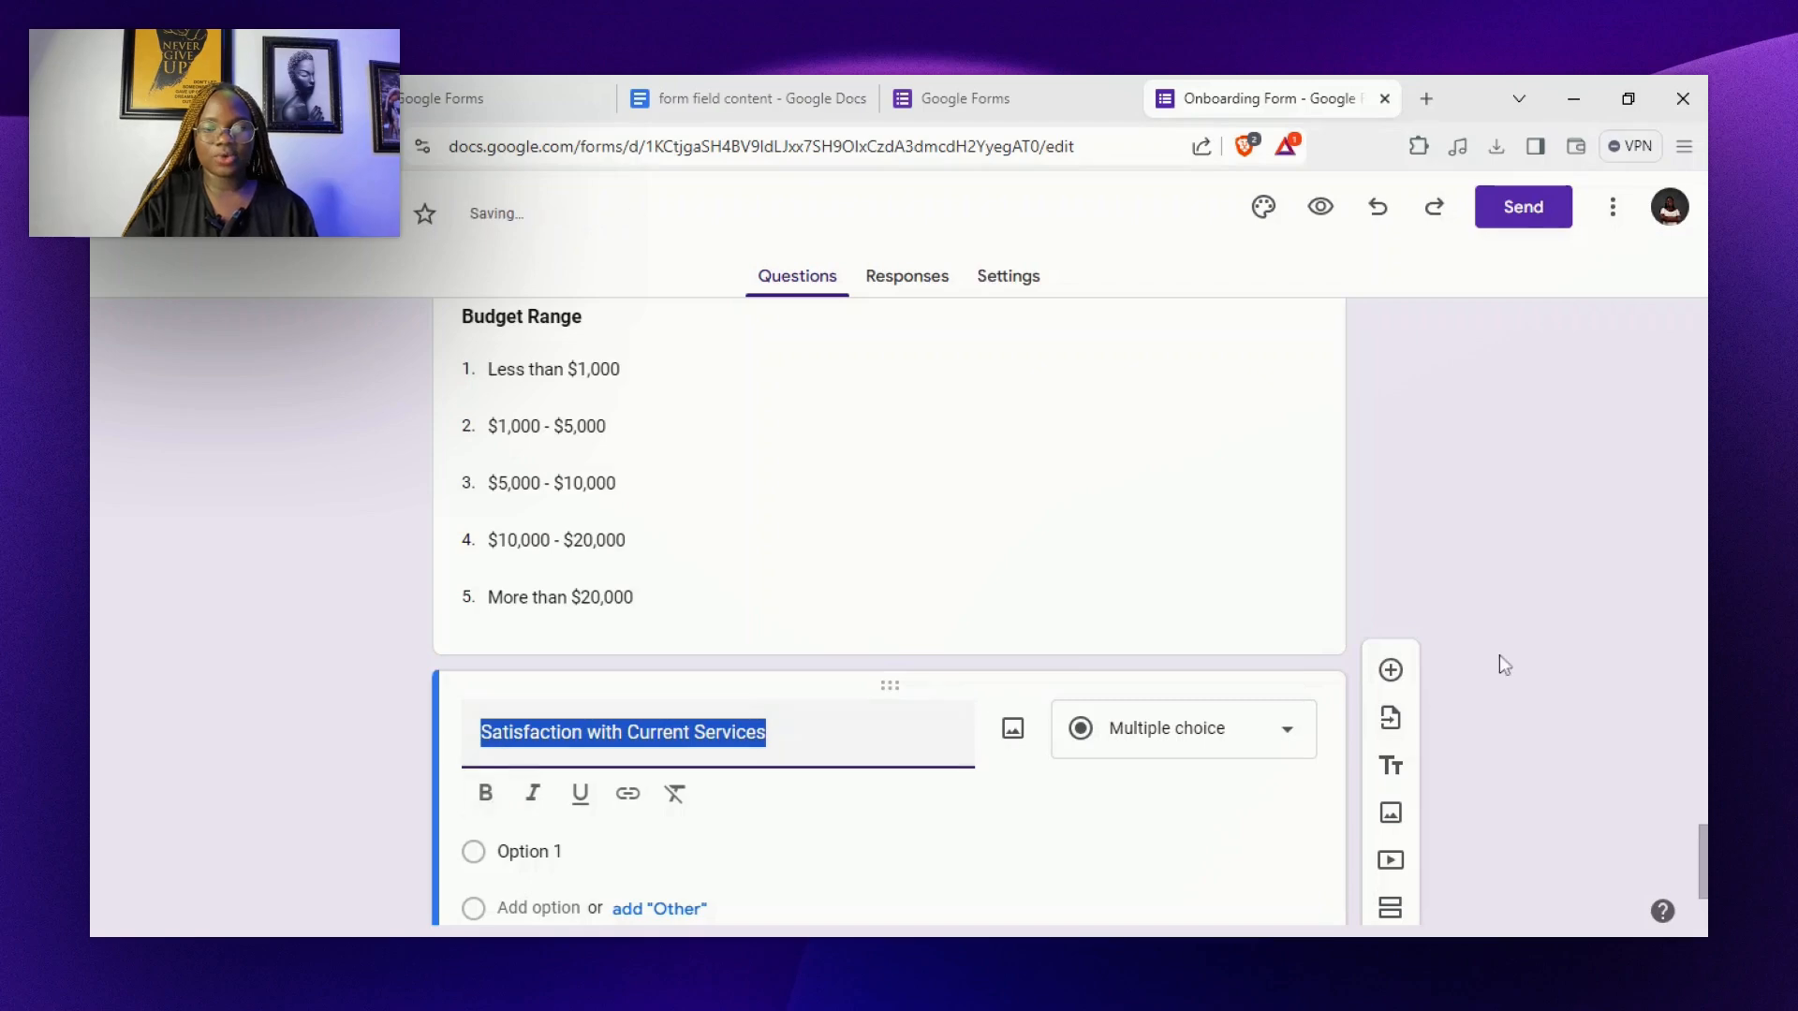
Change the Satisfaction with Current Services question to the Linear scale type, keeping the range 1 to 5
drag(1703, 862, 1704, 872)
click(1236, 649)
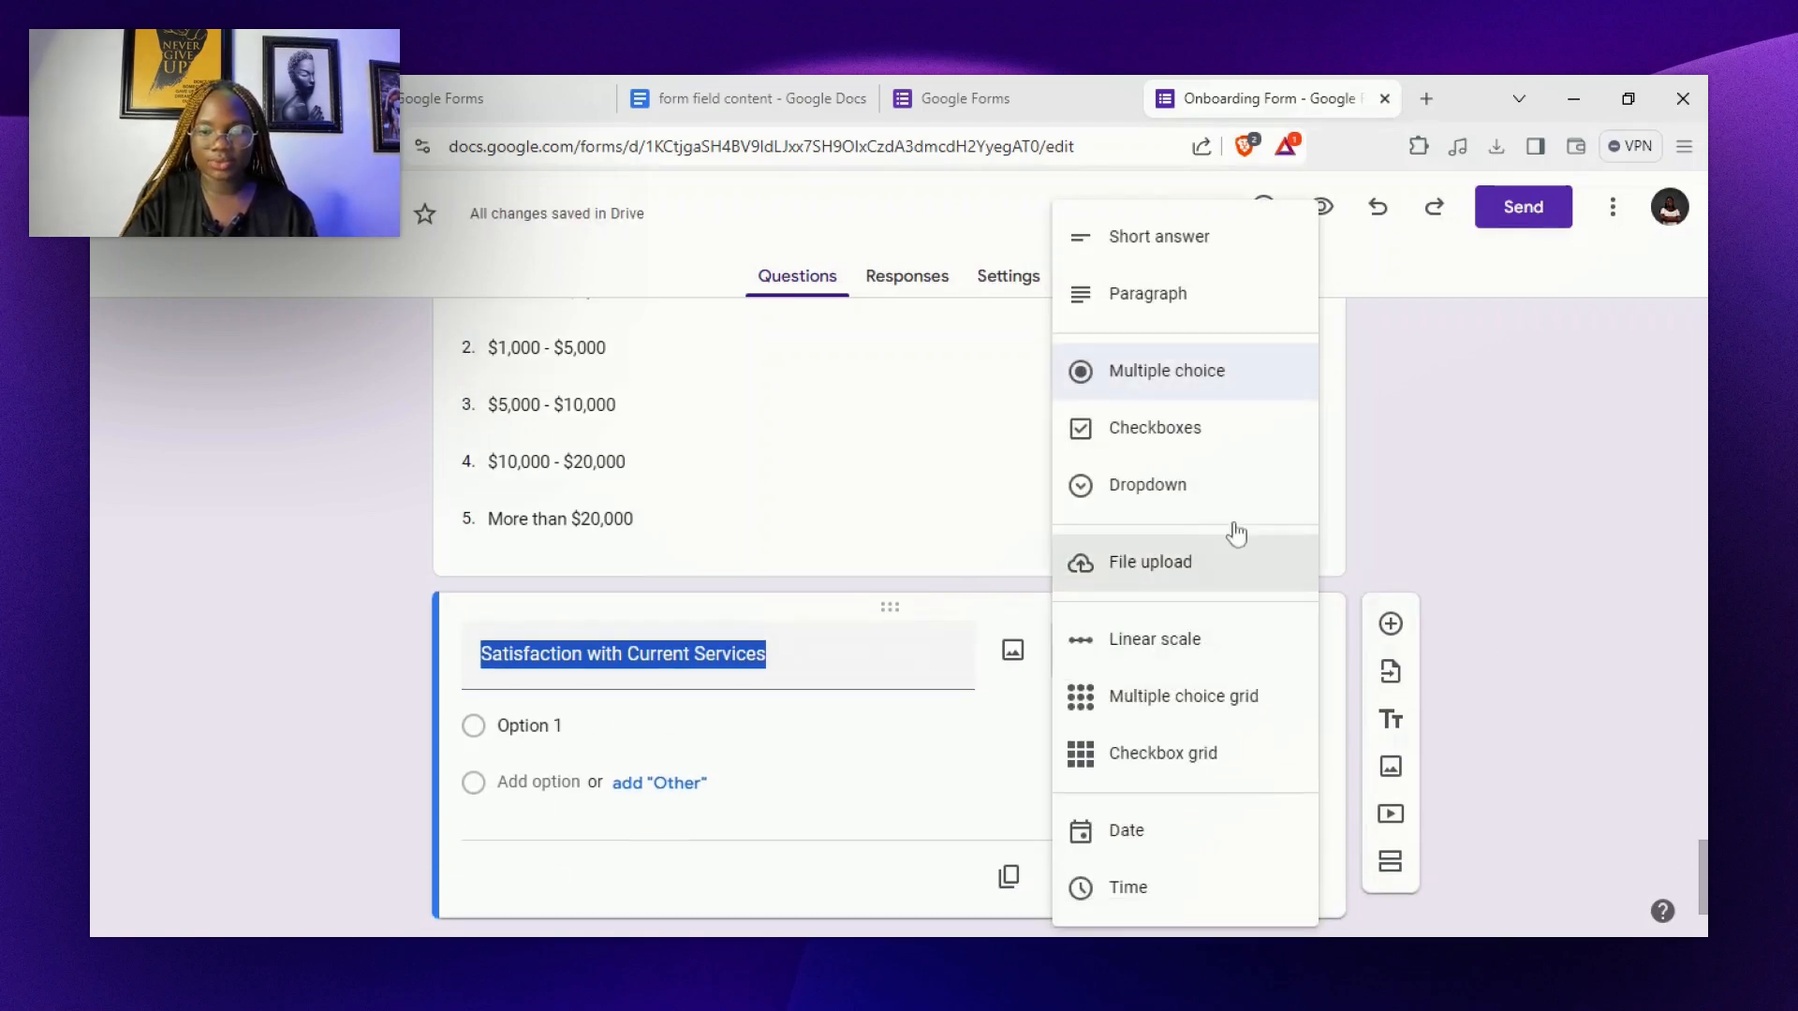
click(1230, 648)
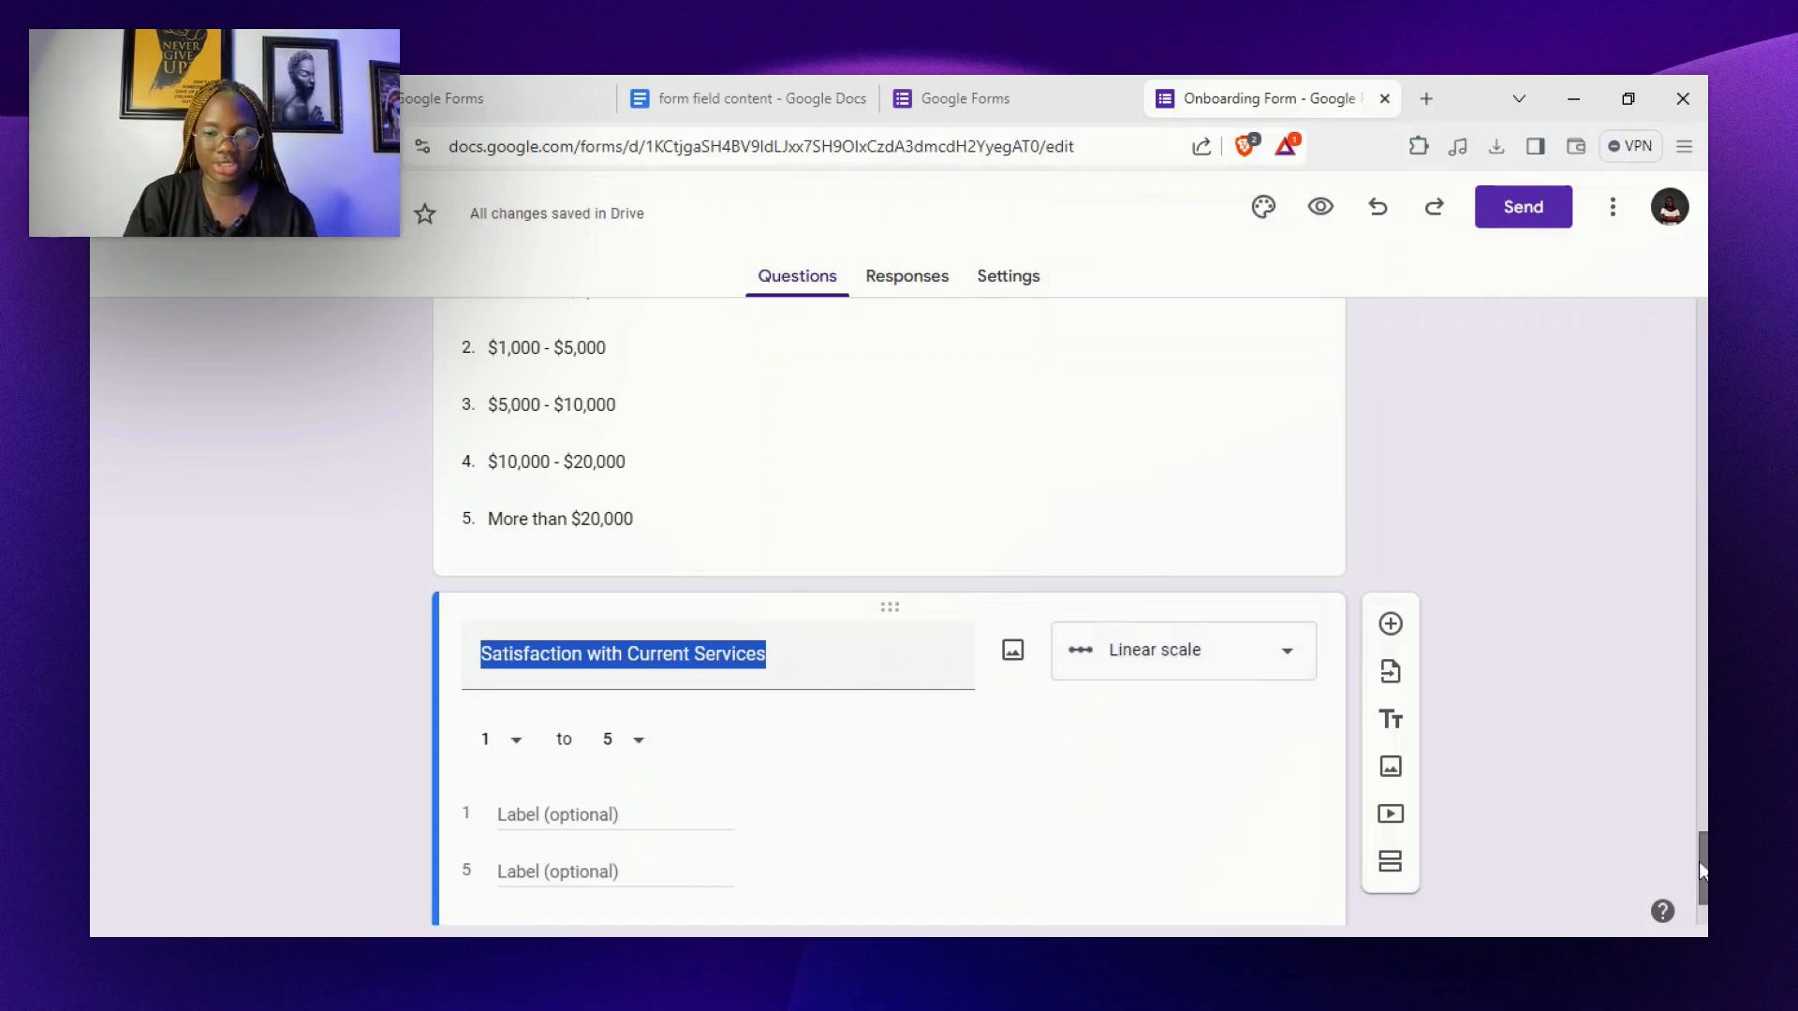
scroll(1701, 871, down, 2)
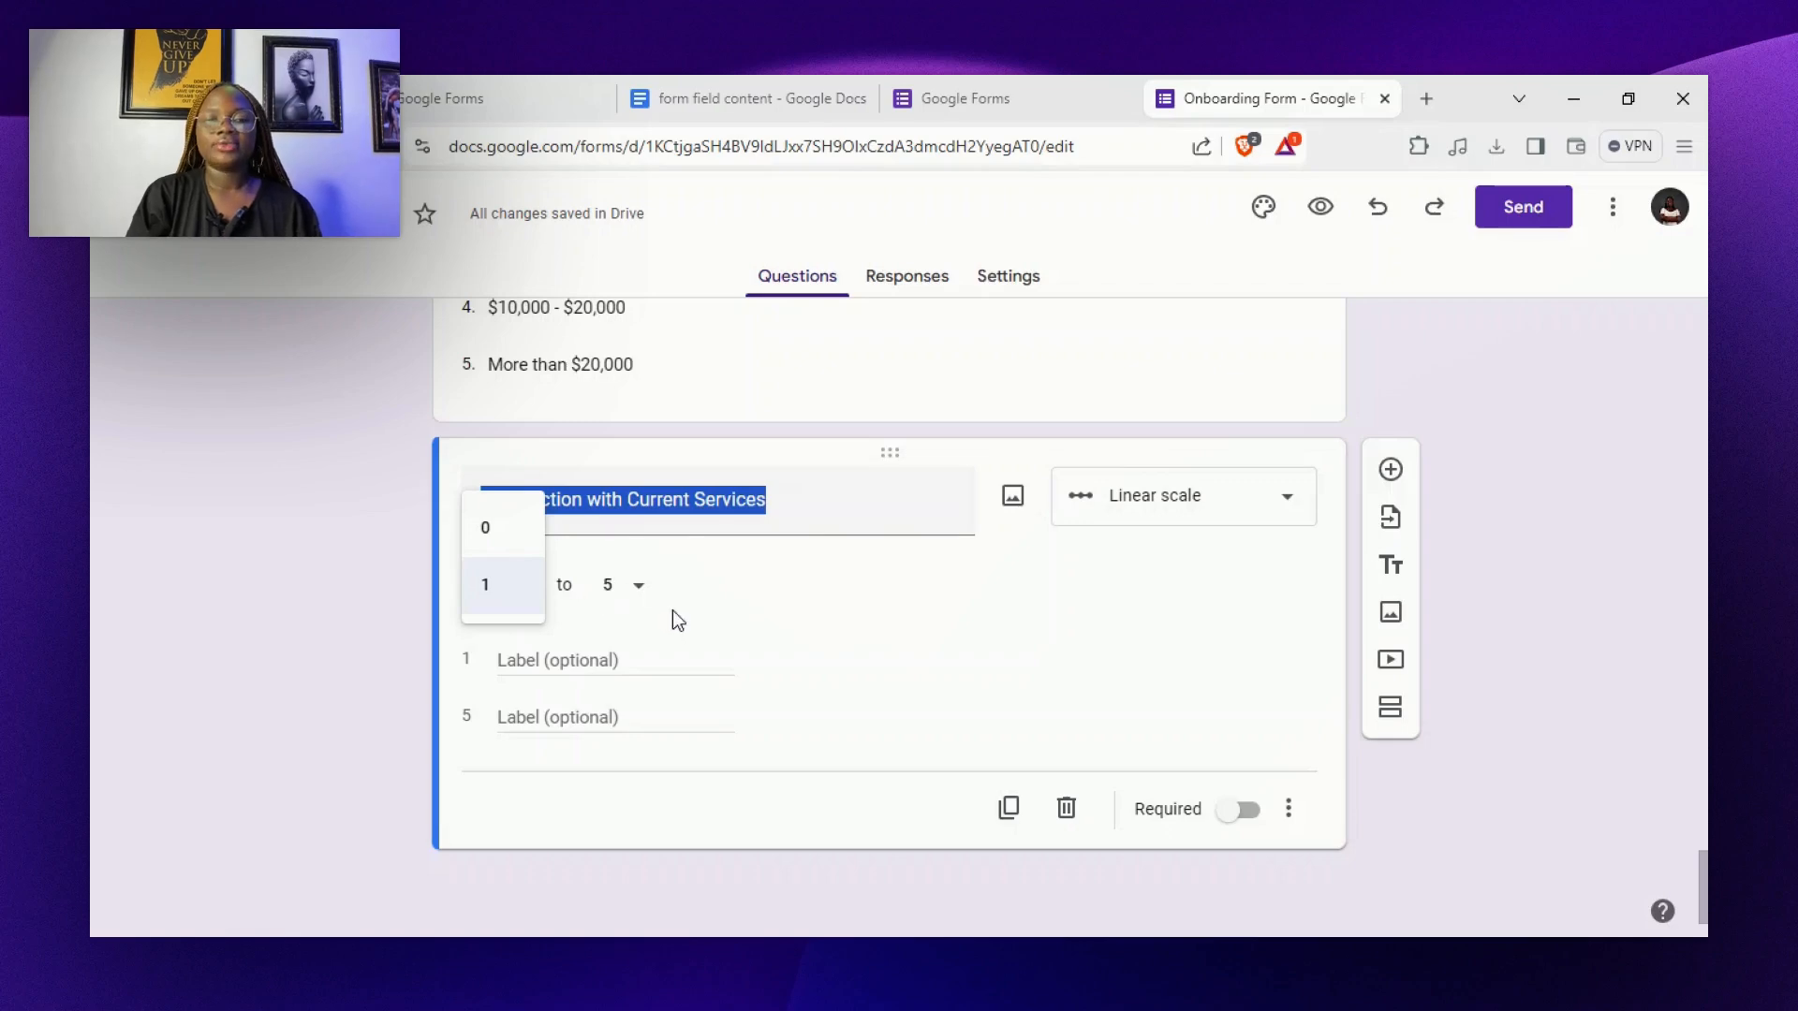
click(830, 674)
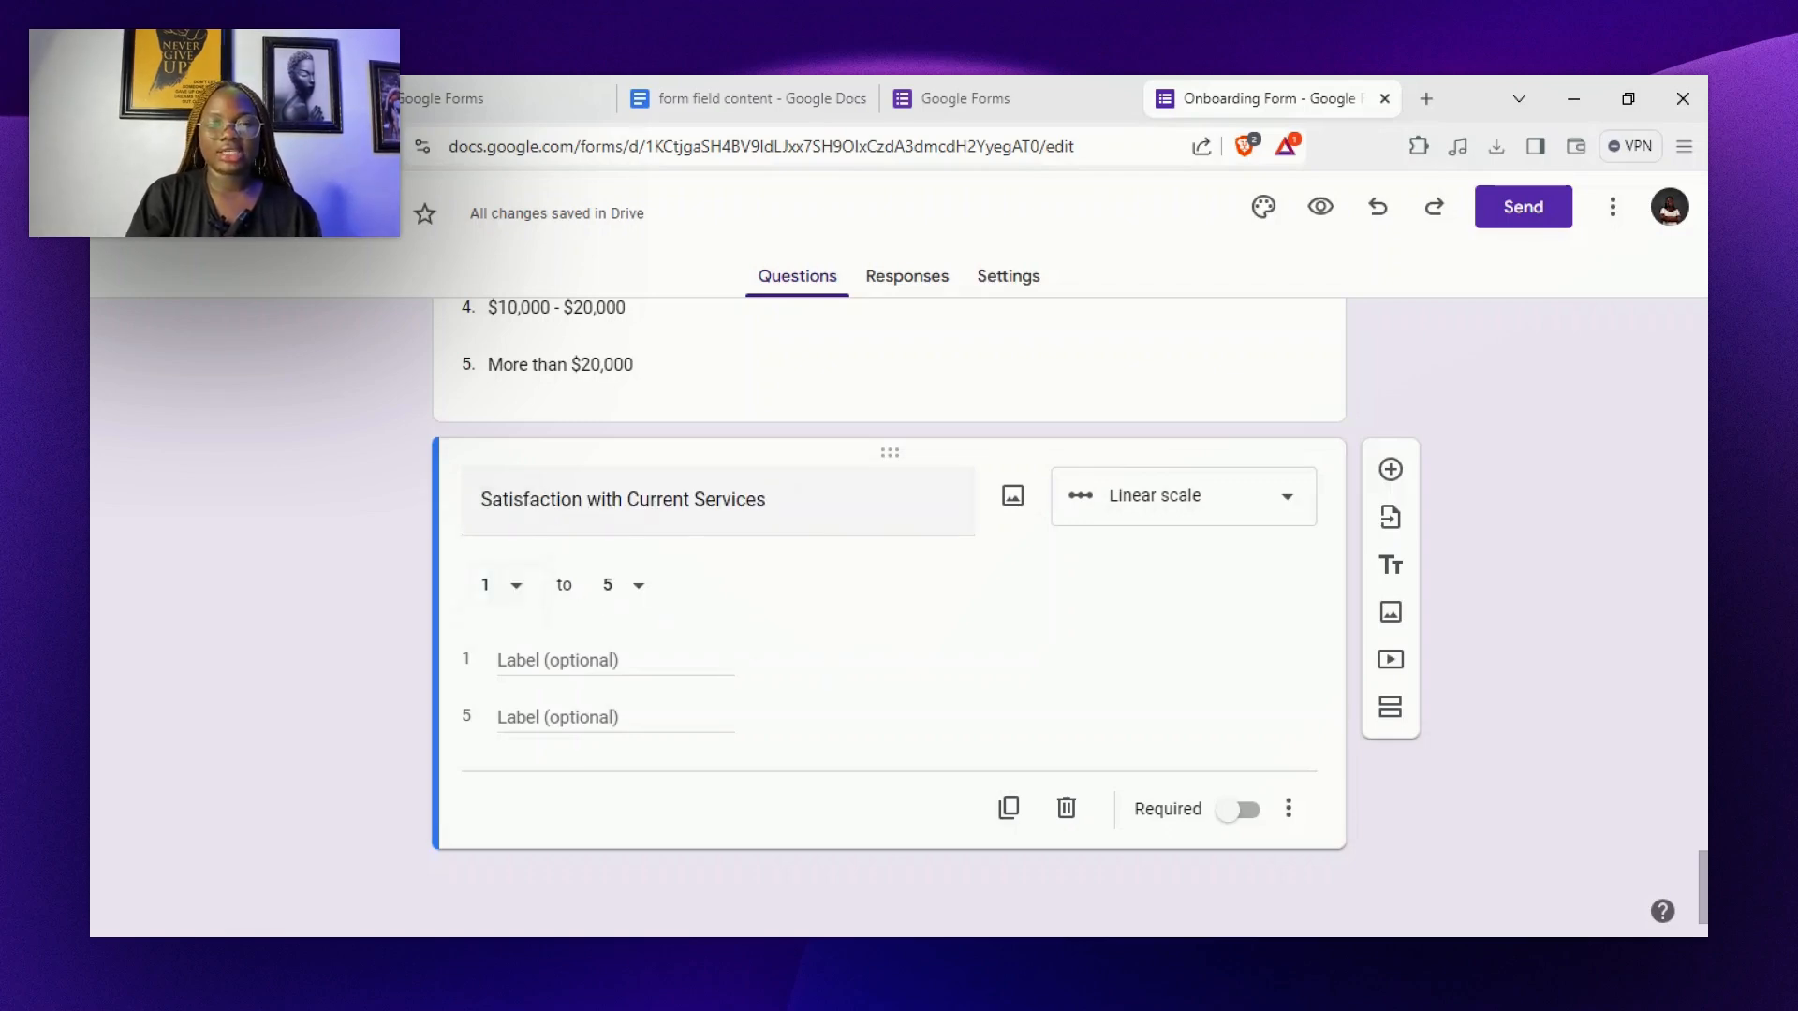
Label the satisfaction scale's 1 as Very Bad and its 5 as Very Good
click(615, 661)
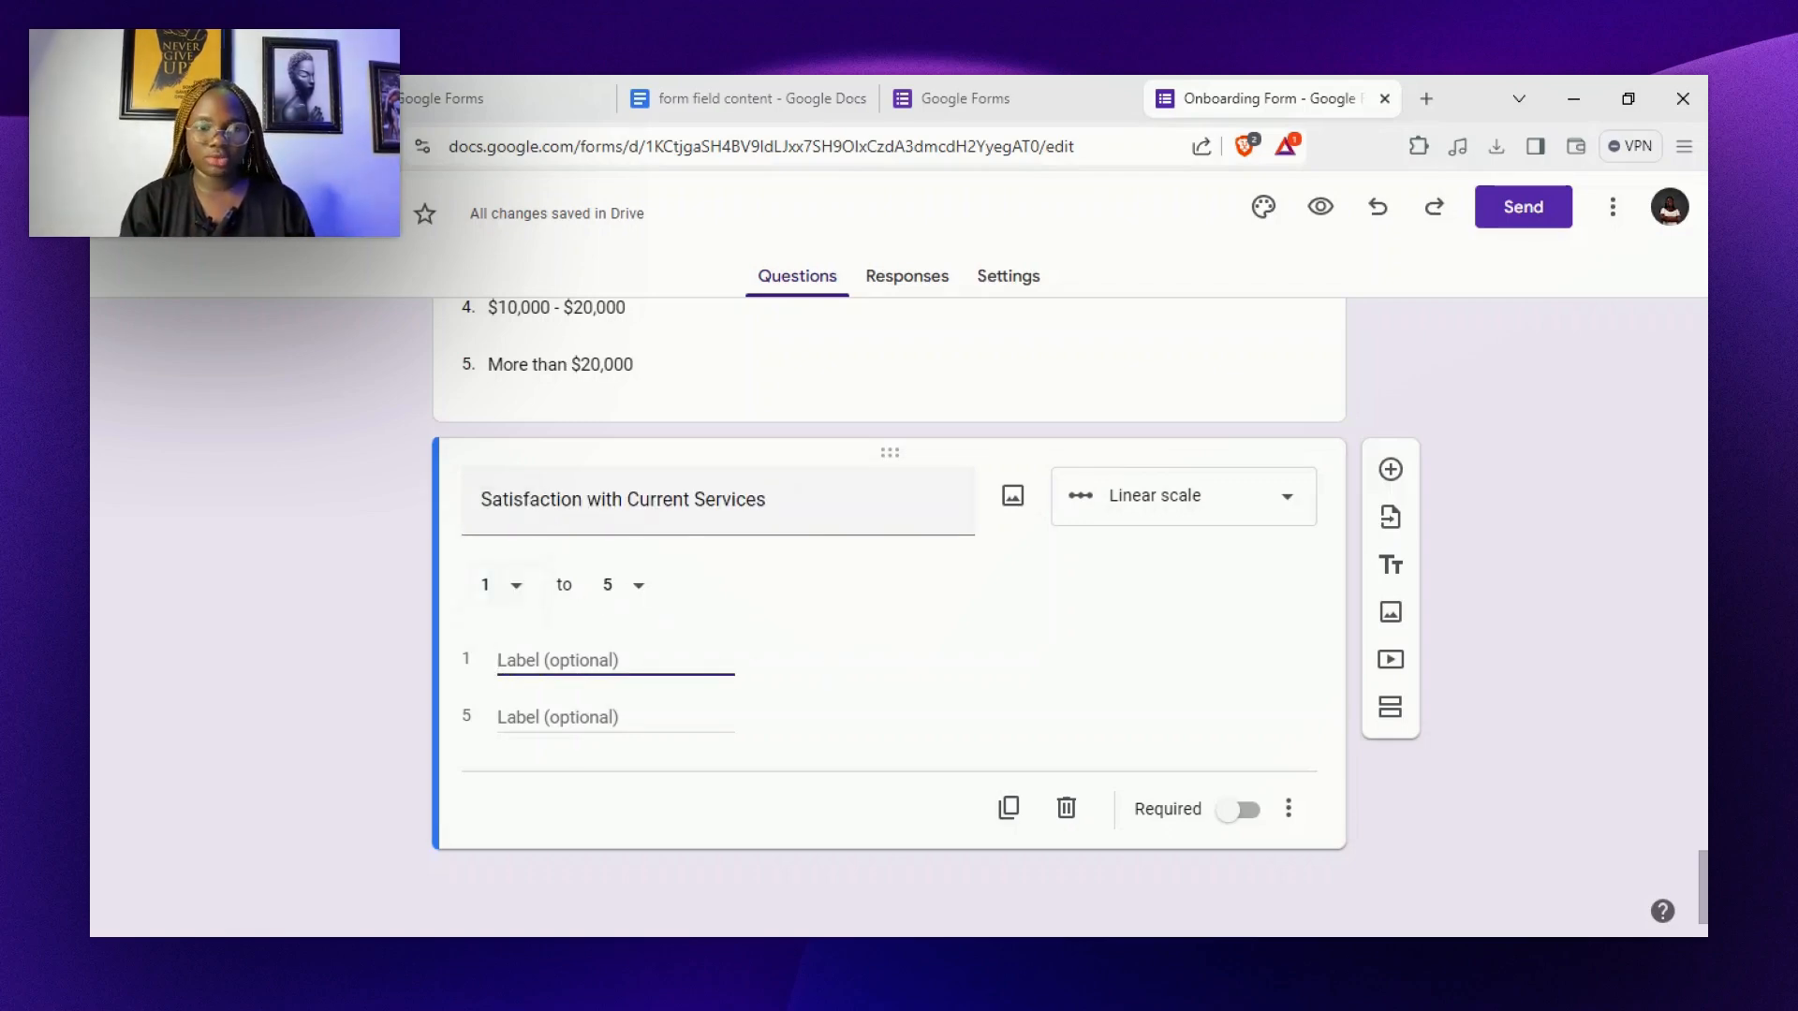
click(616, 718)
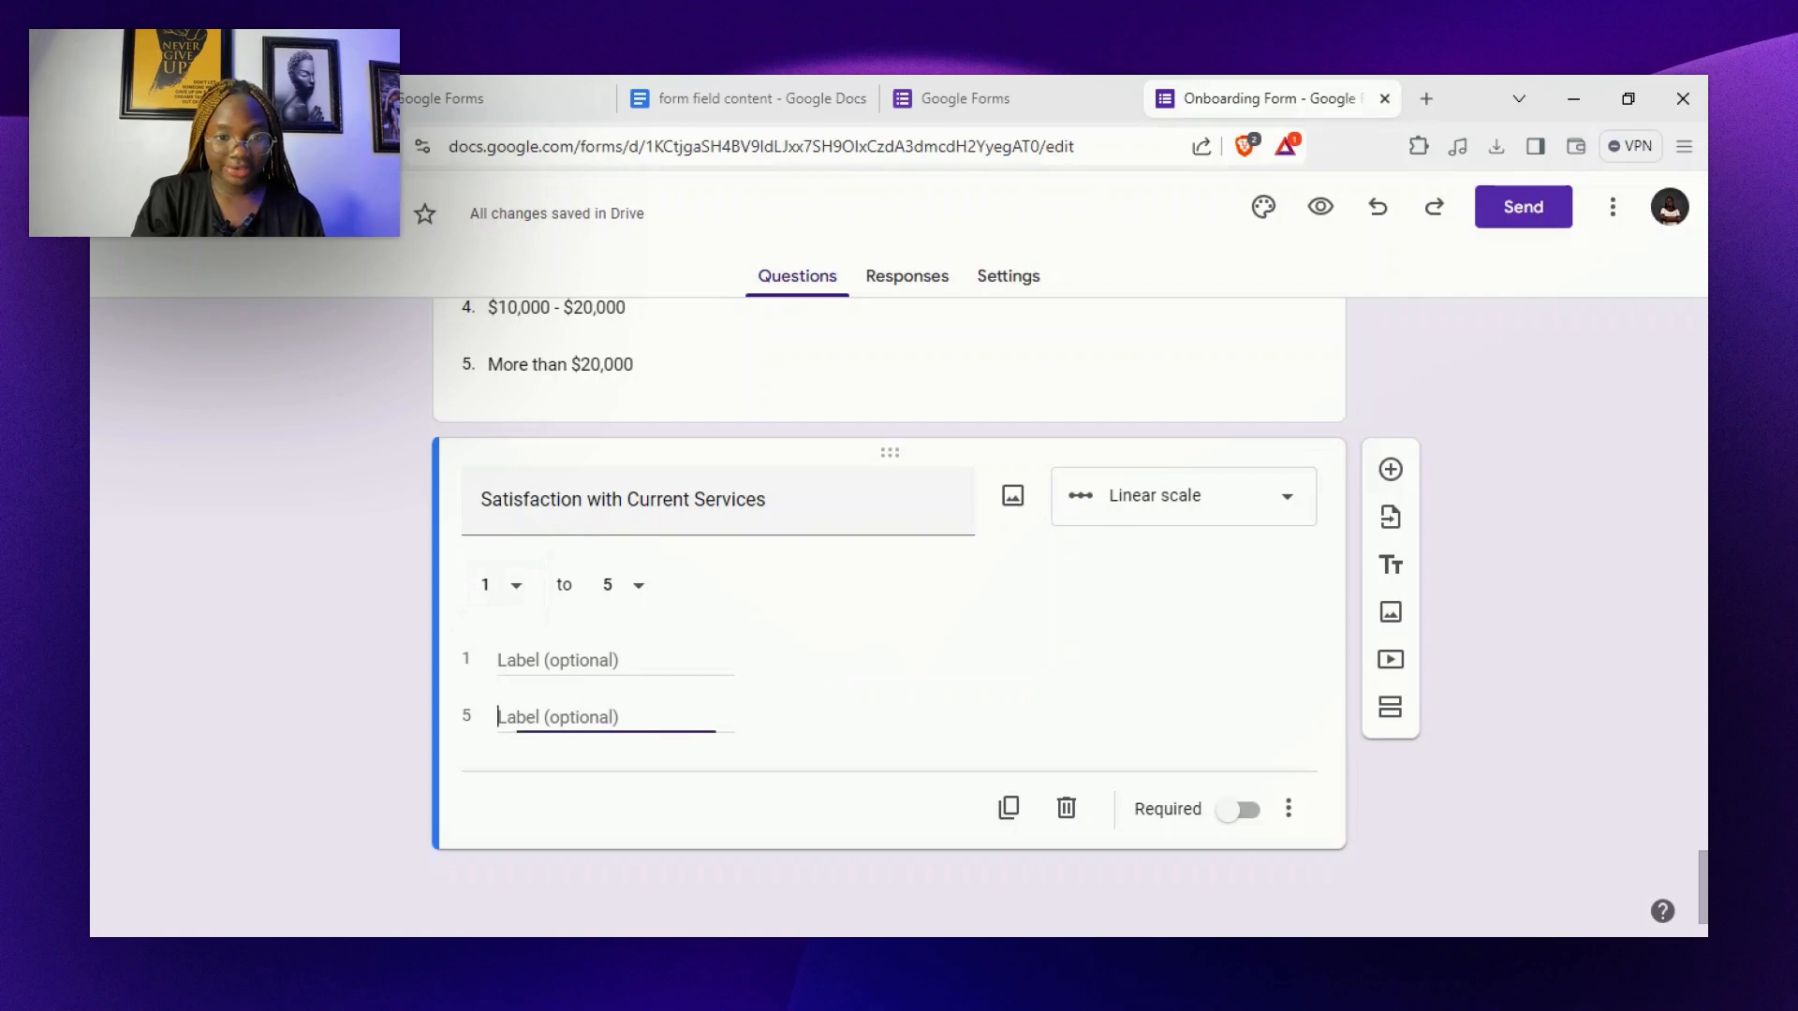
click(633, 661)
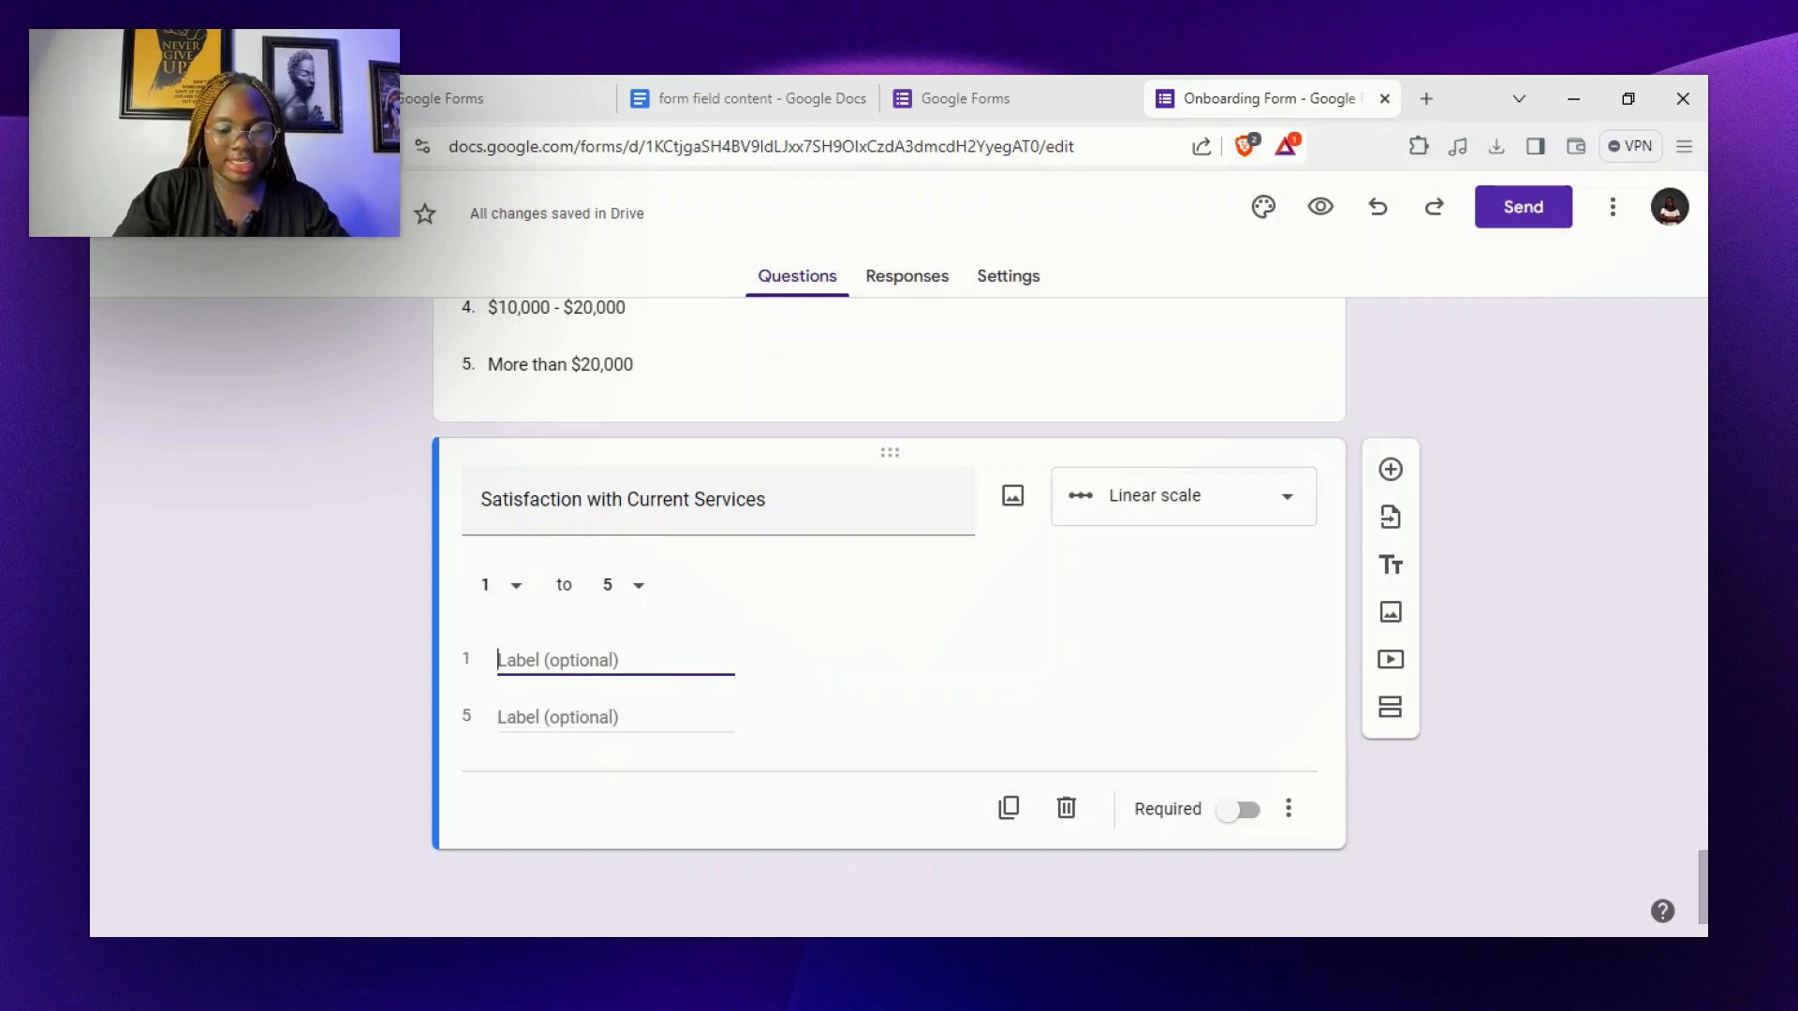
text(Very Bad)
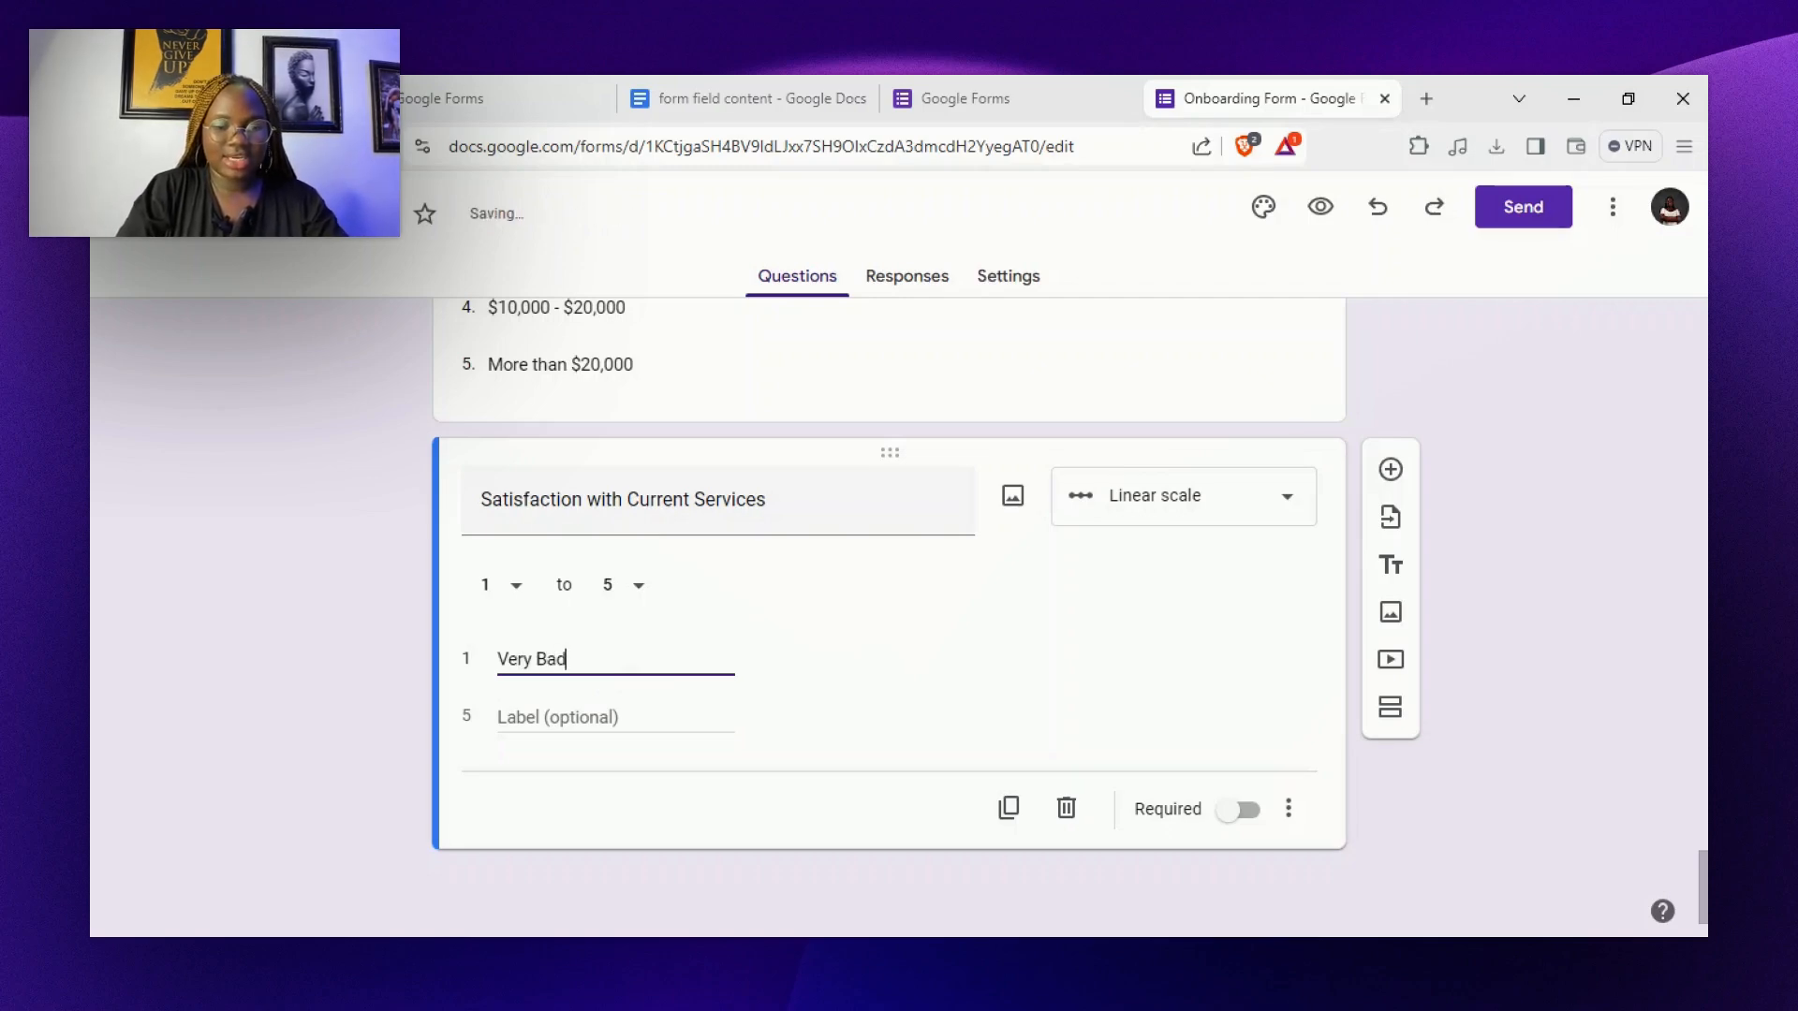
click(557, 718)
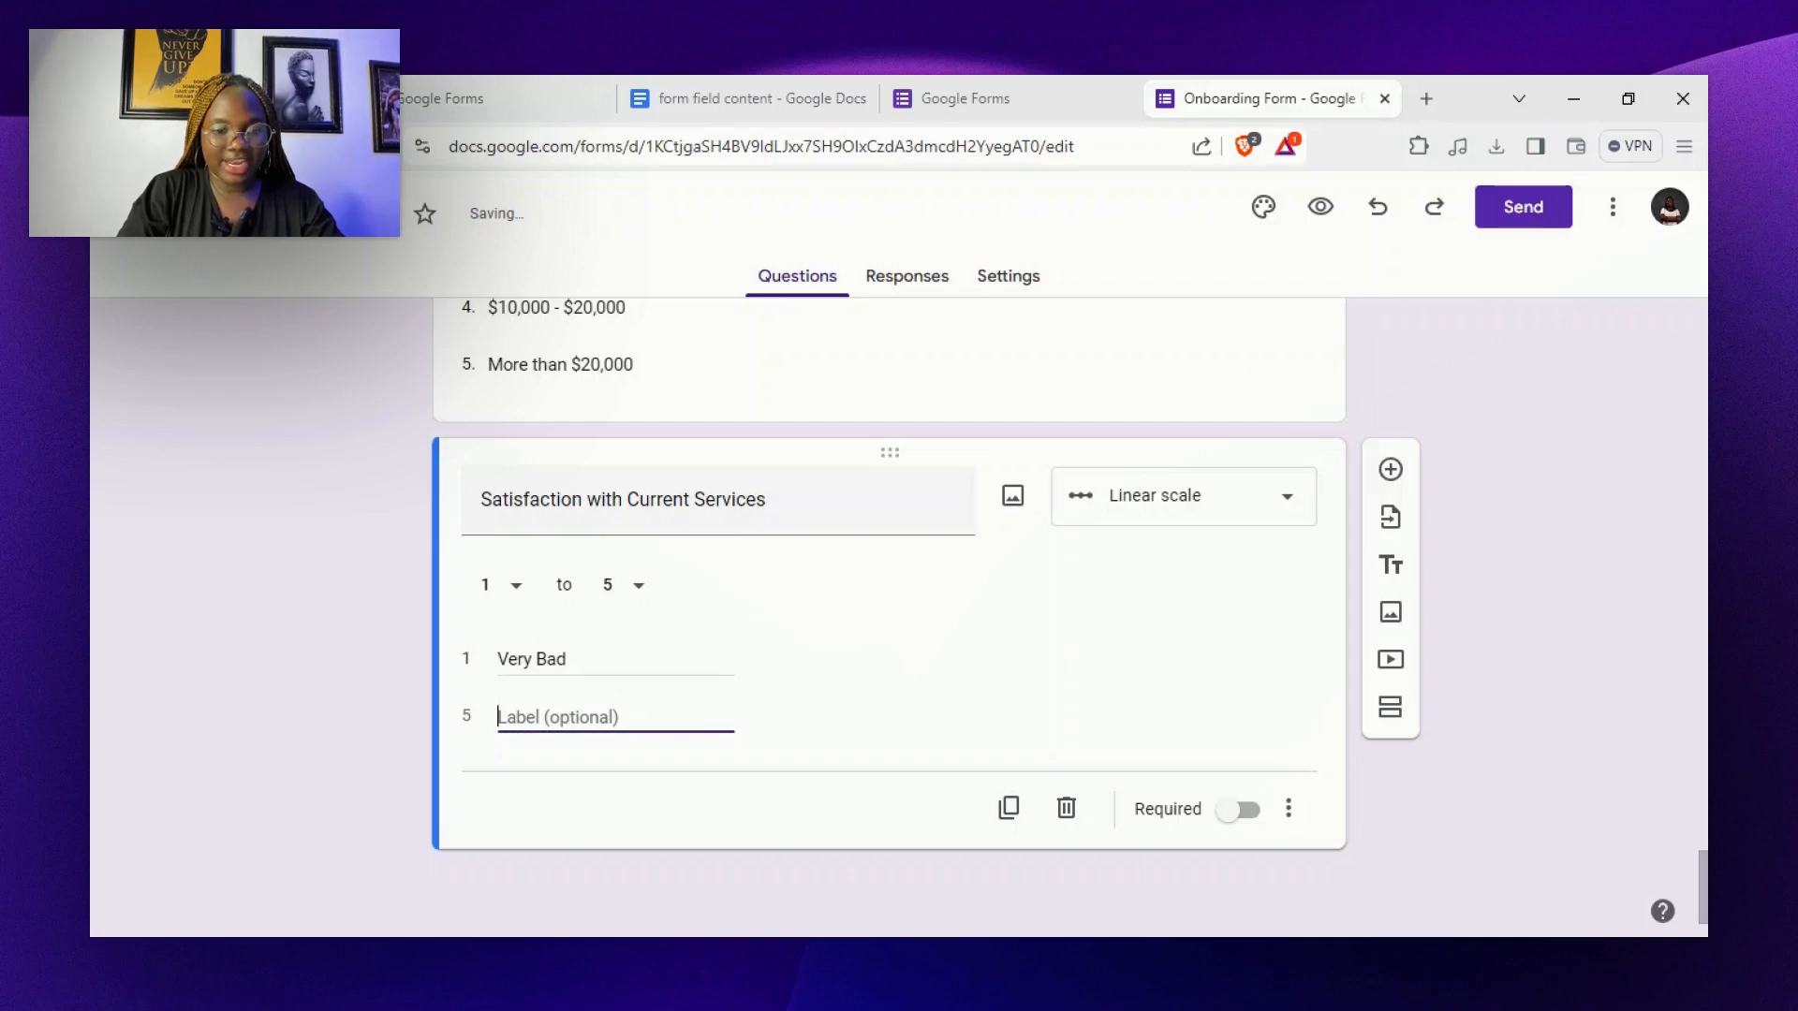
text(Very Good)
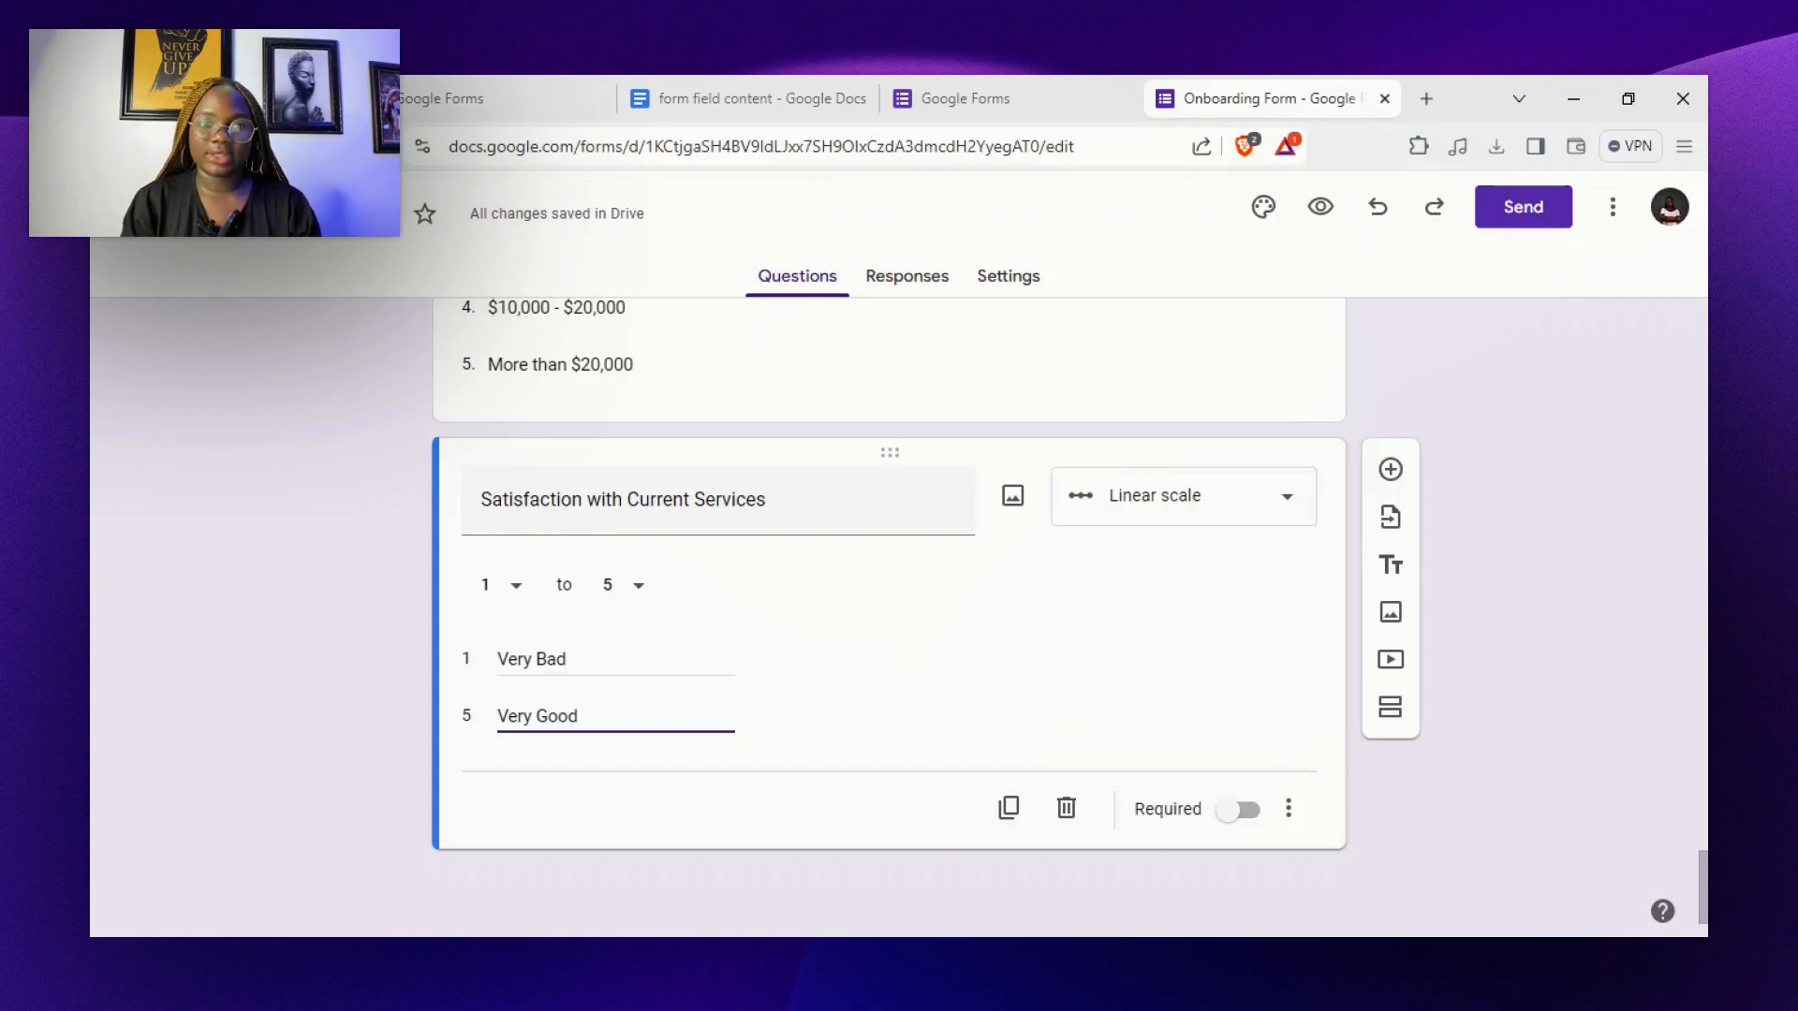
scroll(1607, 361, up, 2)
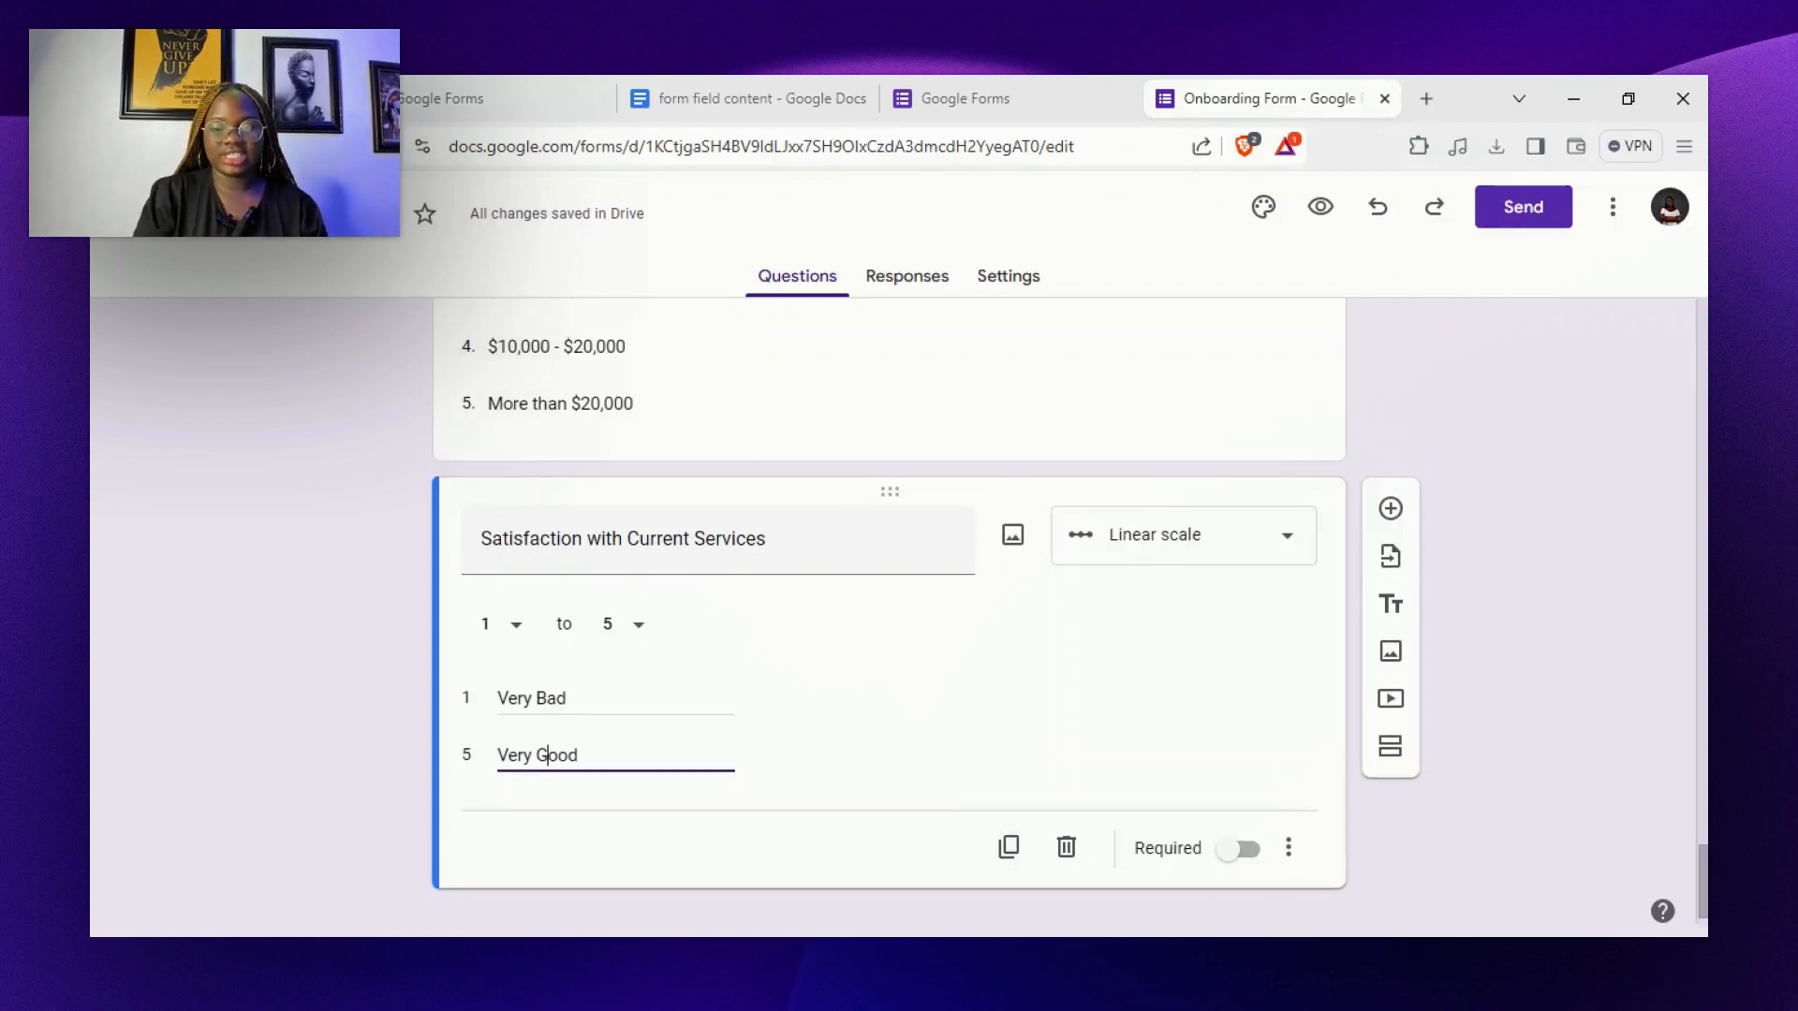
Add a question titled Service Interest and Priority, copied from the document and without bold, after the satisfaction scale question
click(787, 86)
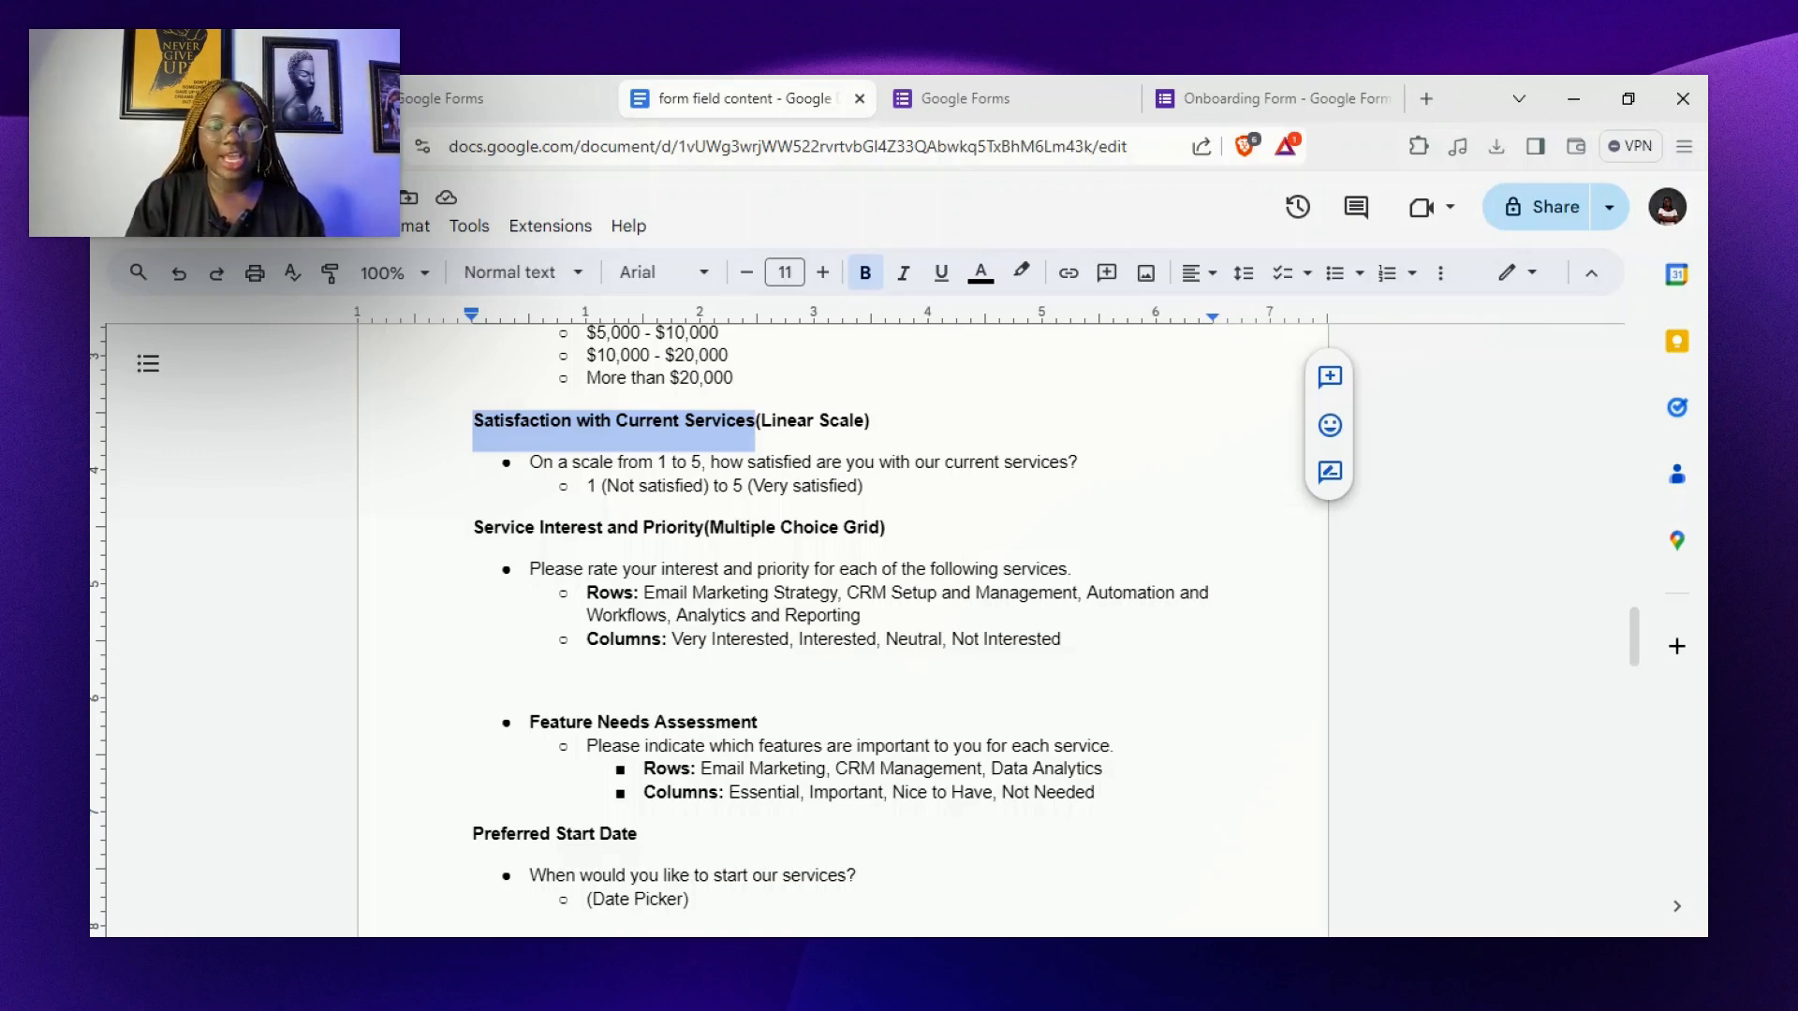
drag(473, 528, 703, 528)
key(ctrl+c)
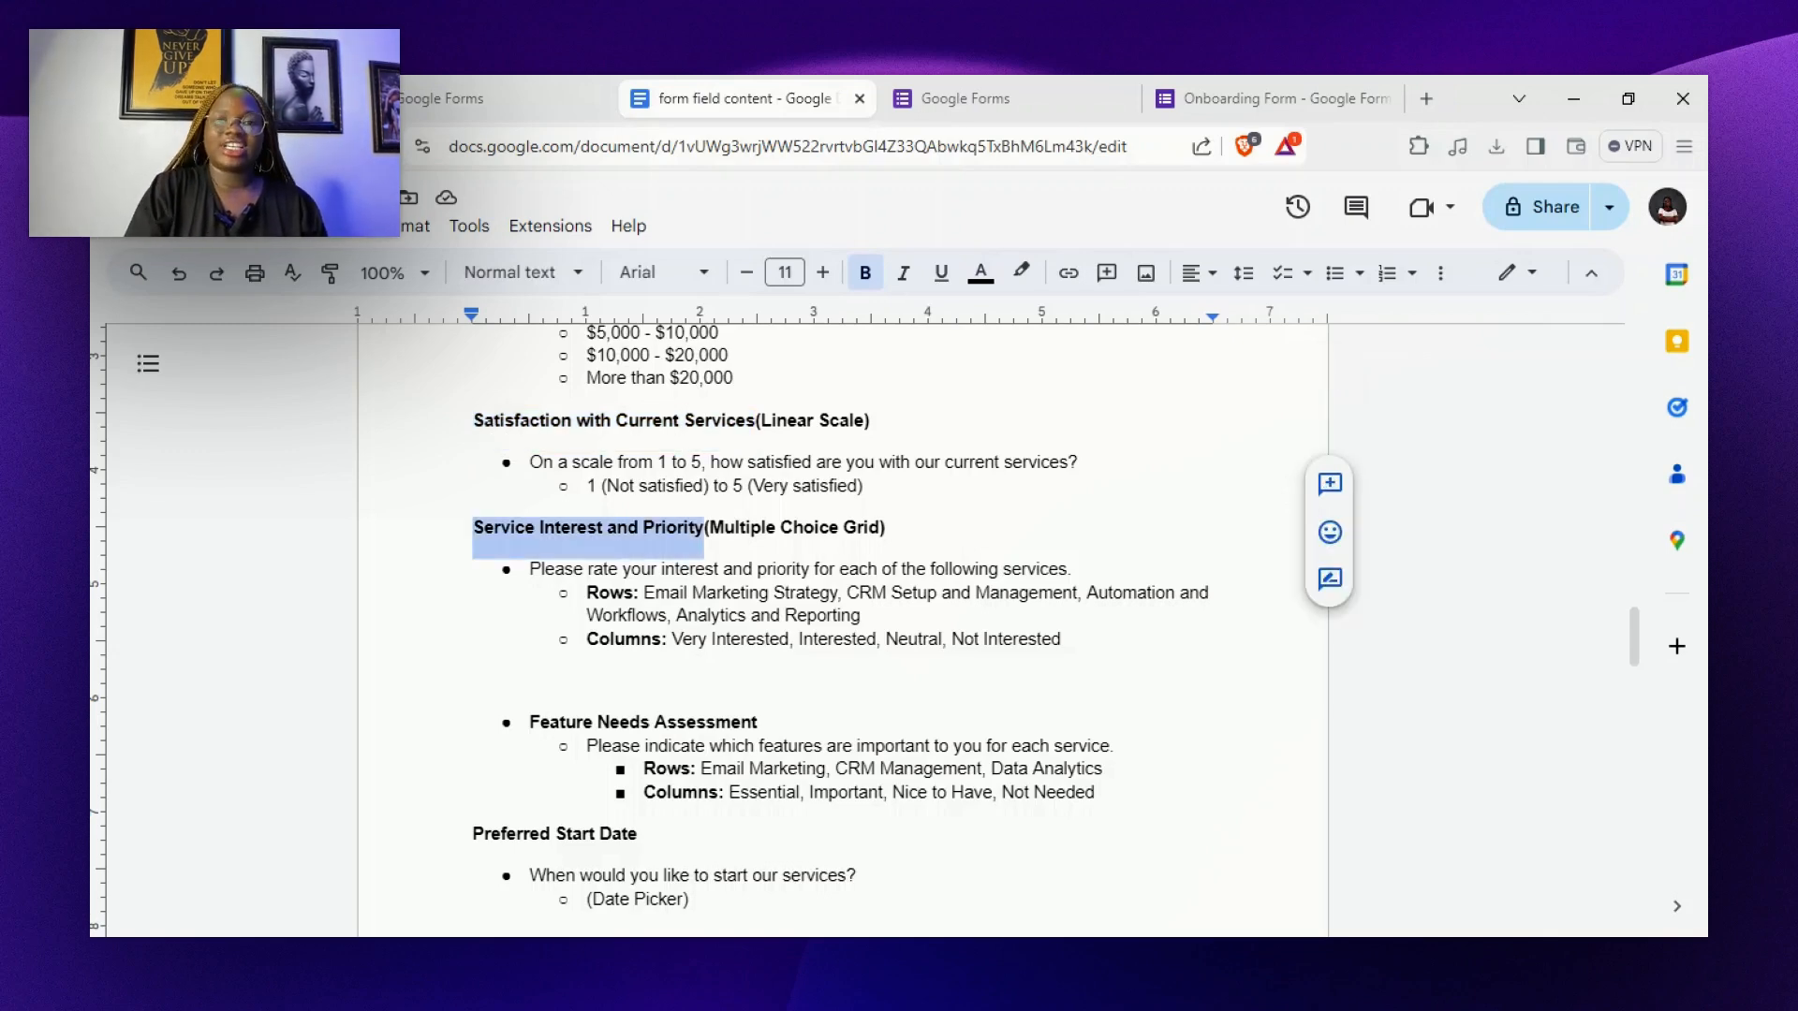
click(1236, 98)
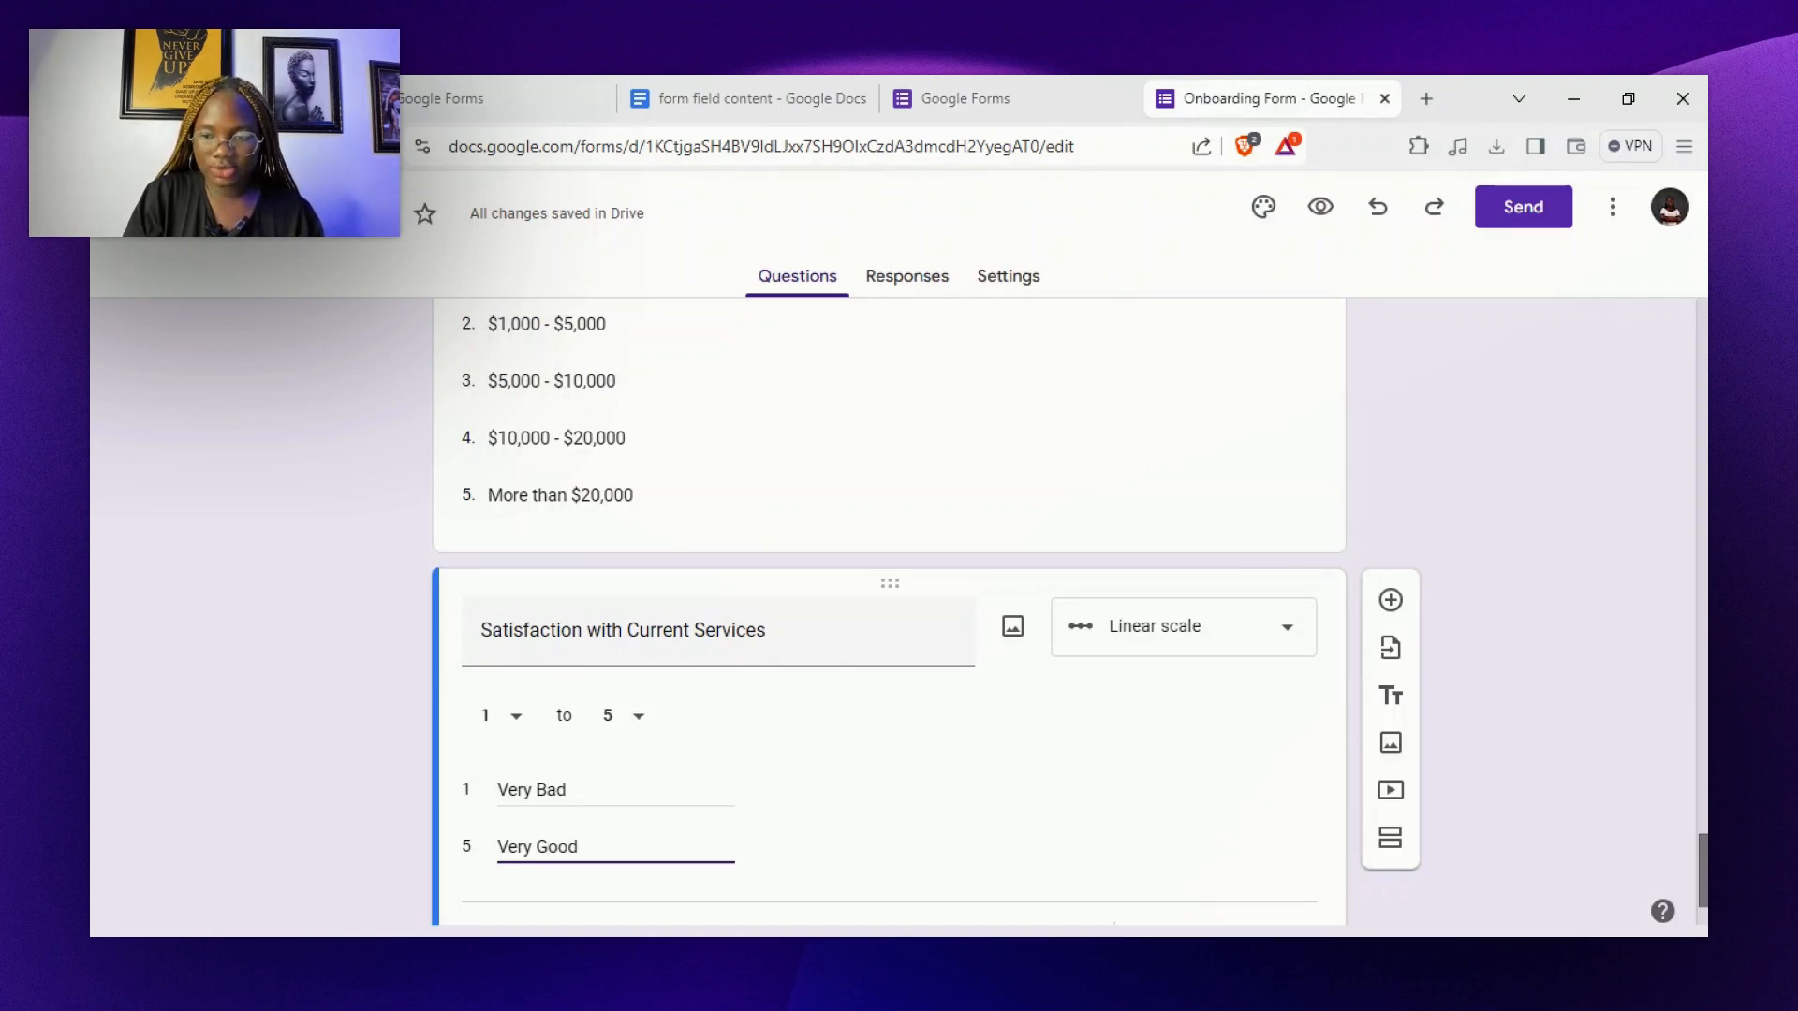
scroll(890, 609, down, 2)
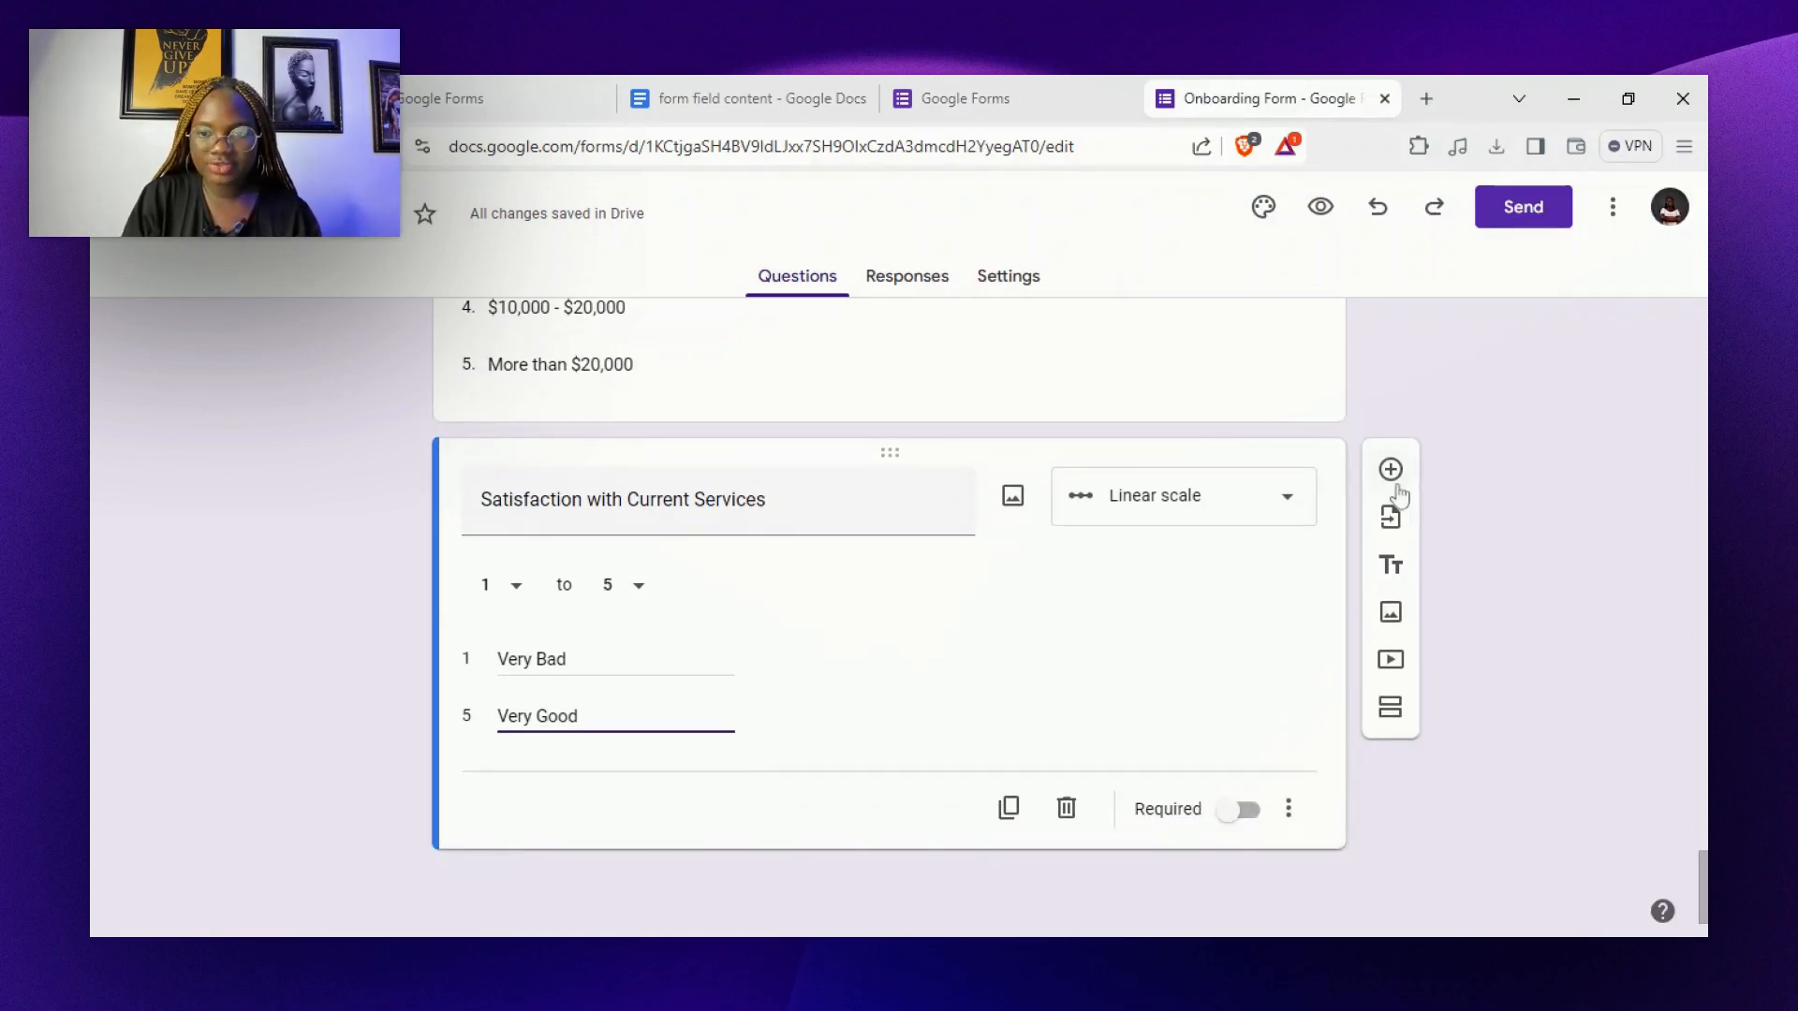
click(1390, 470)
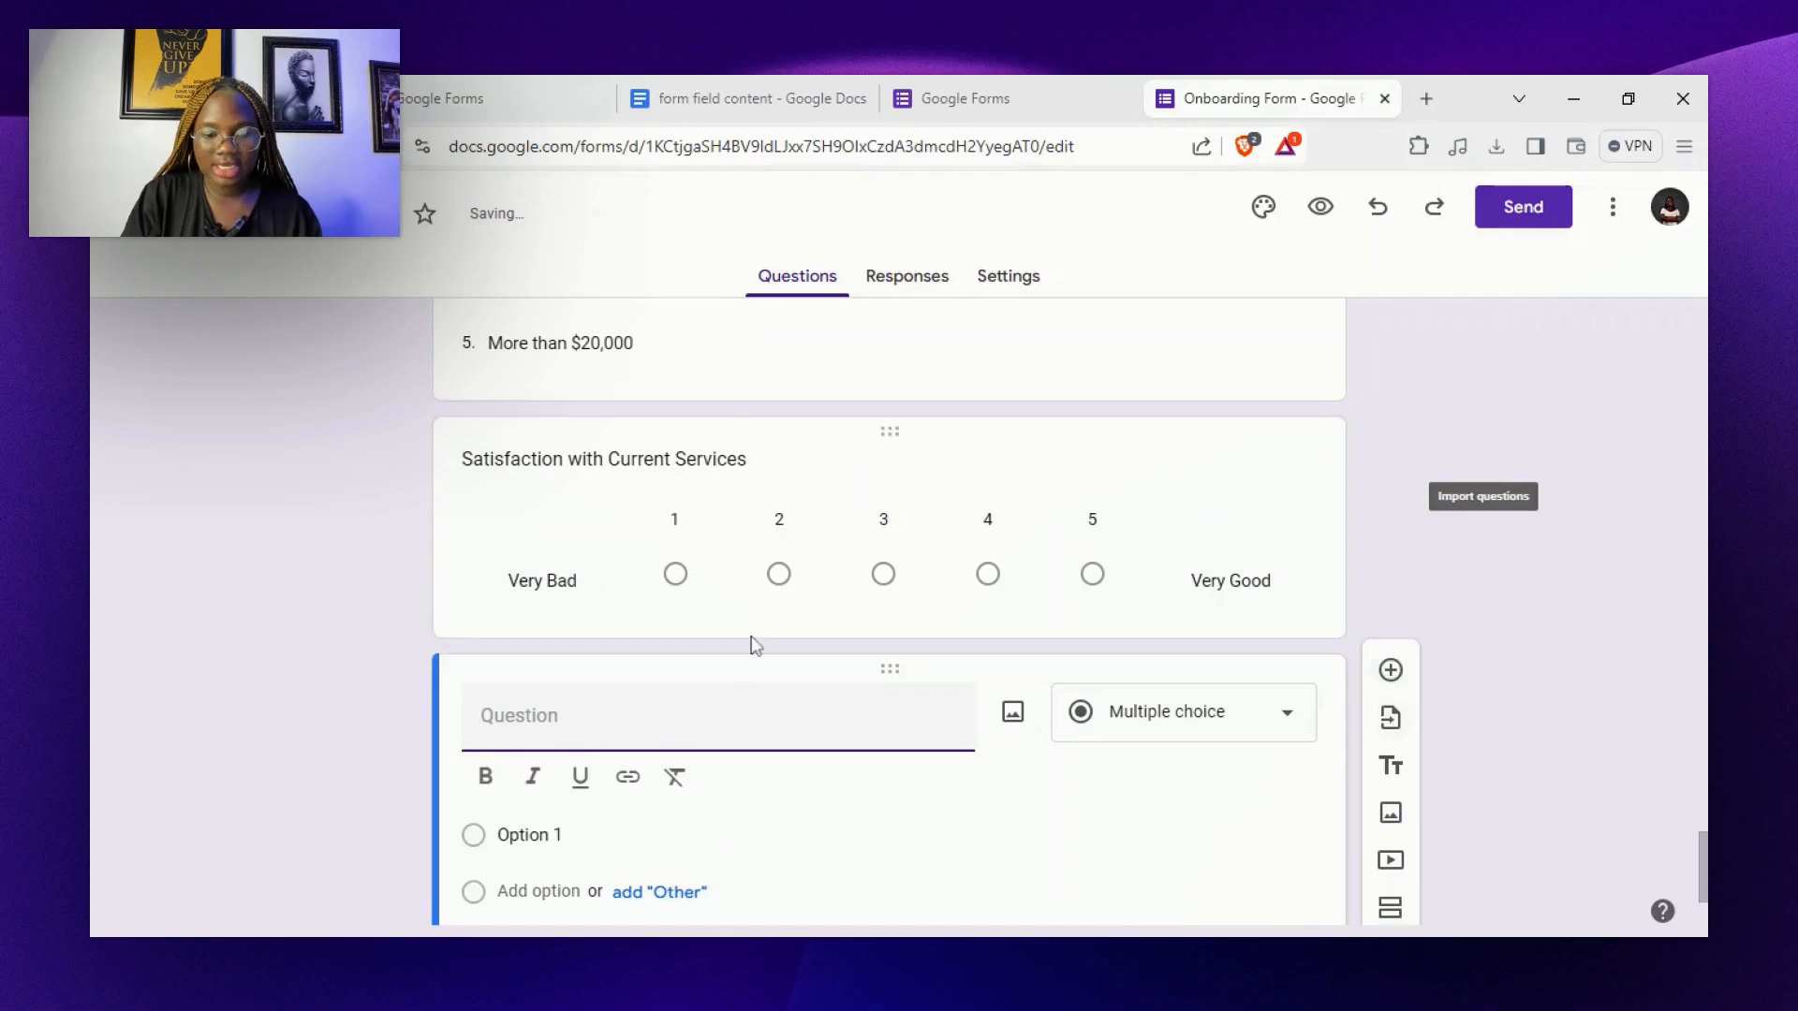
key(ctrl+v)
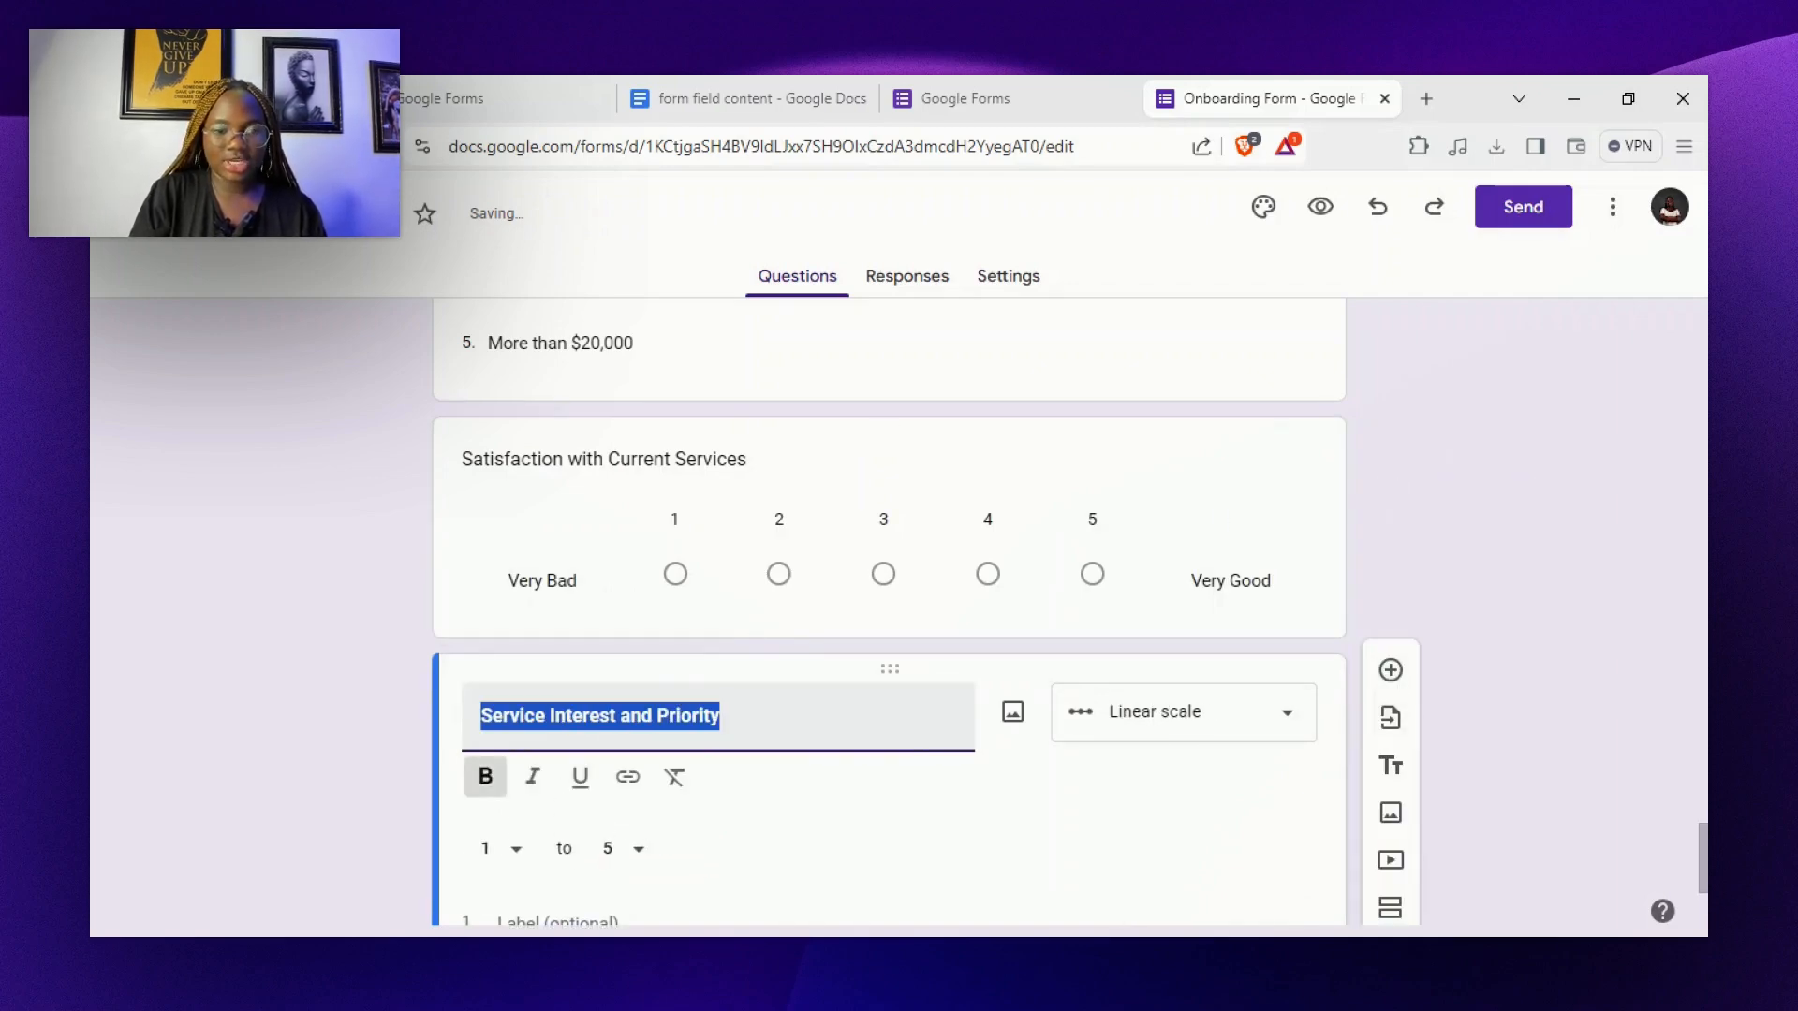
click(494, 785)
Change the Service Interest and Priority question to the Multiple choice grid type, as specified in the form field content document
click(1195, 722)
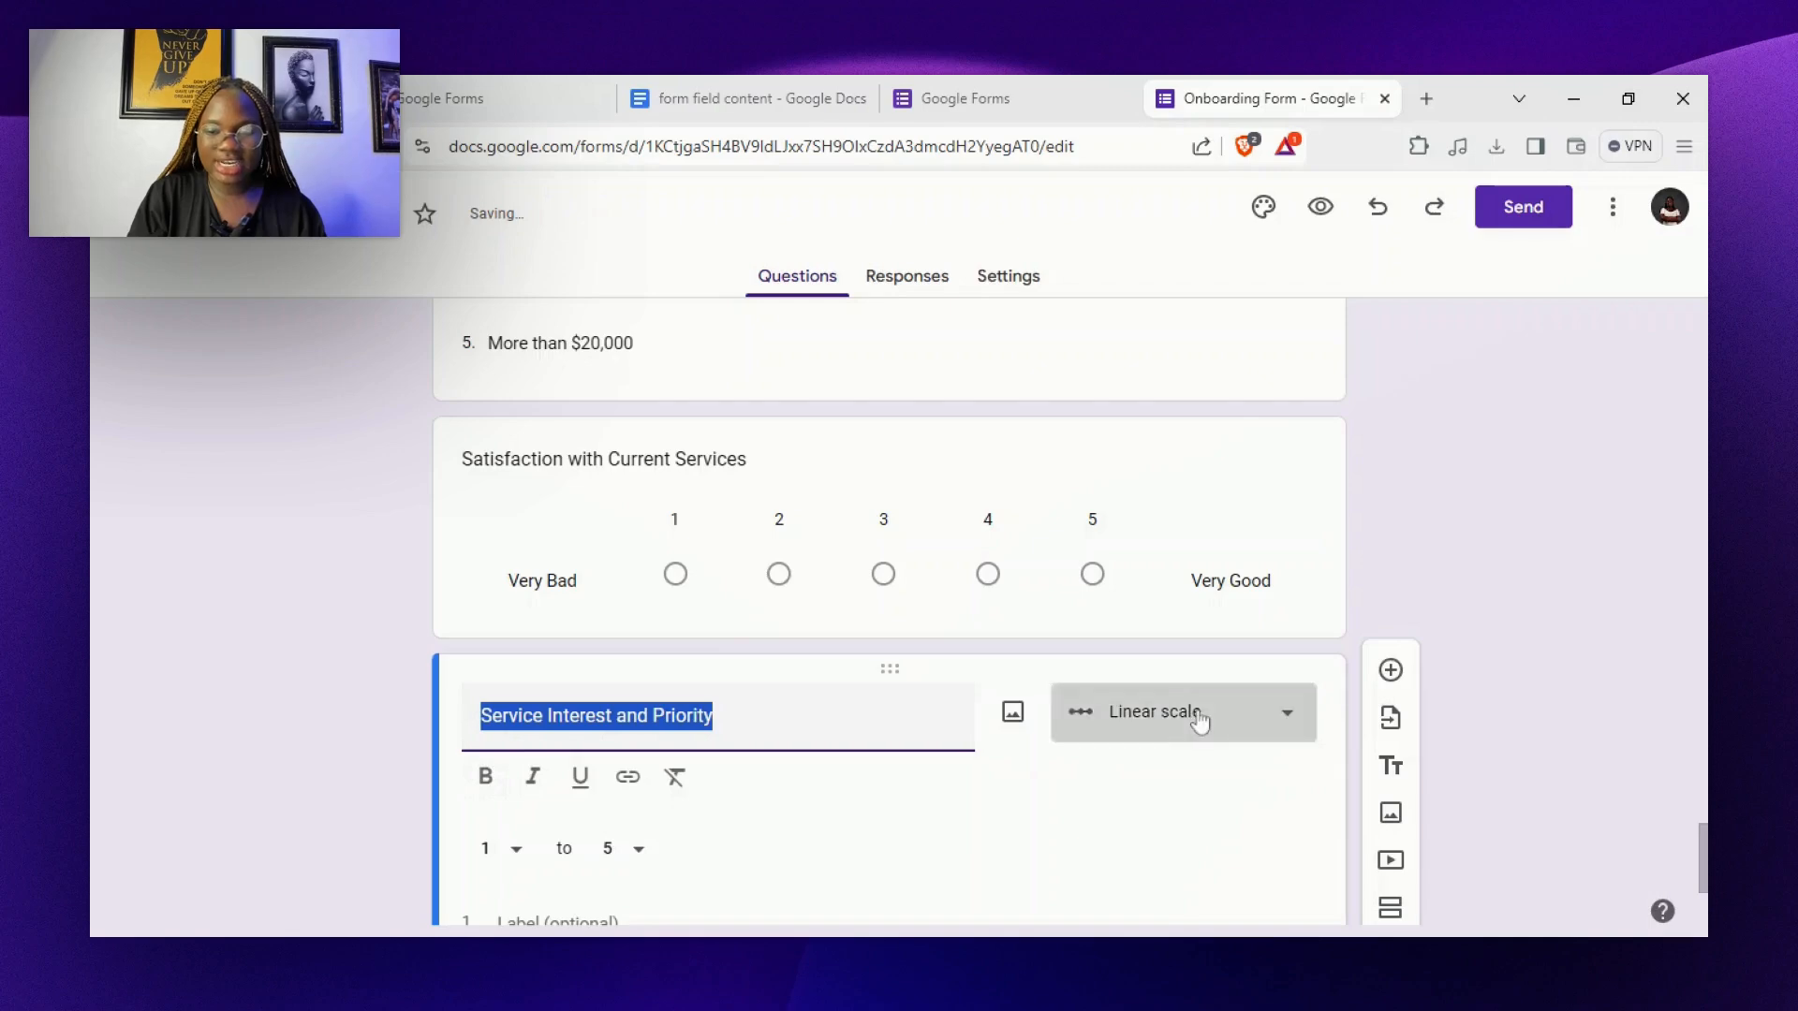
click(1228, 708)
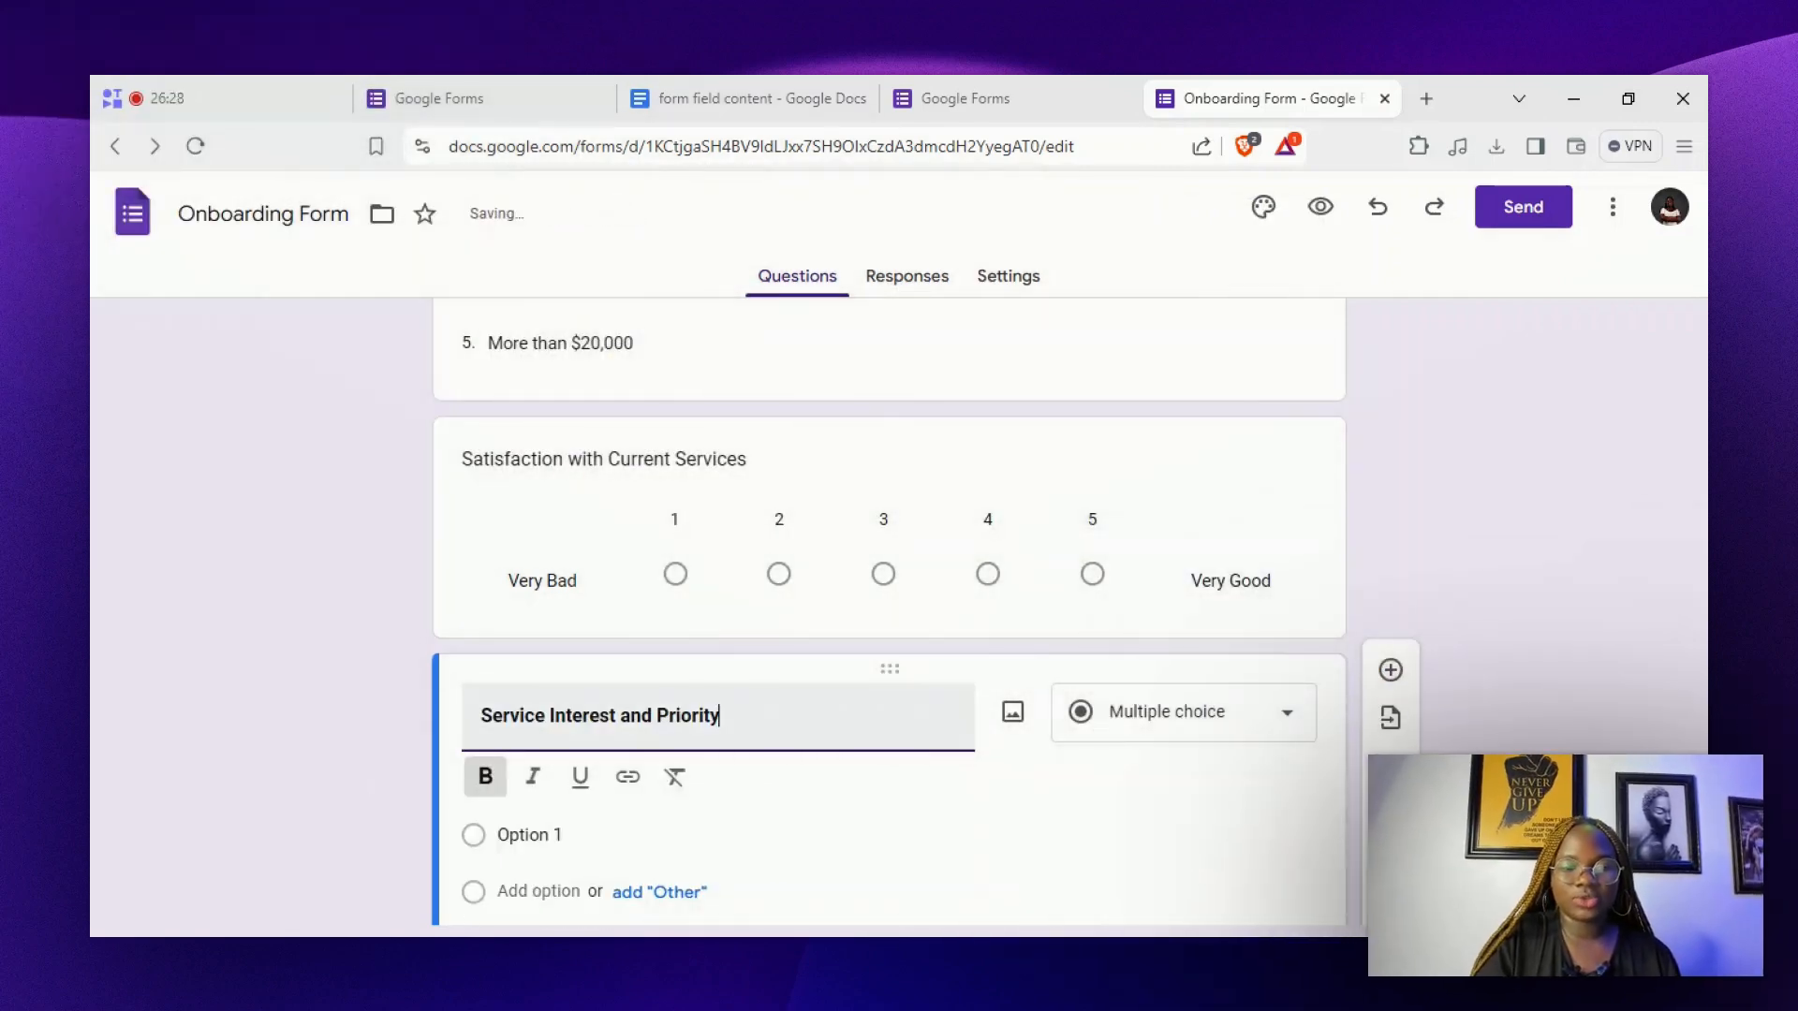
triple_click(550, 716)
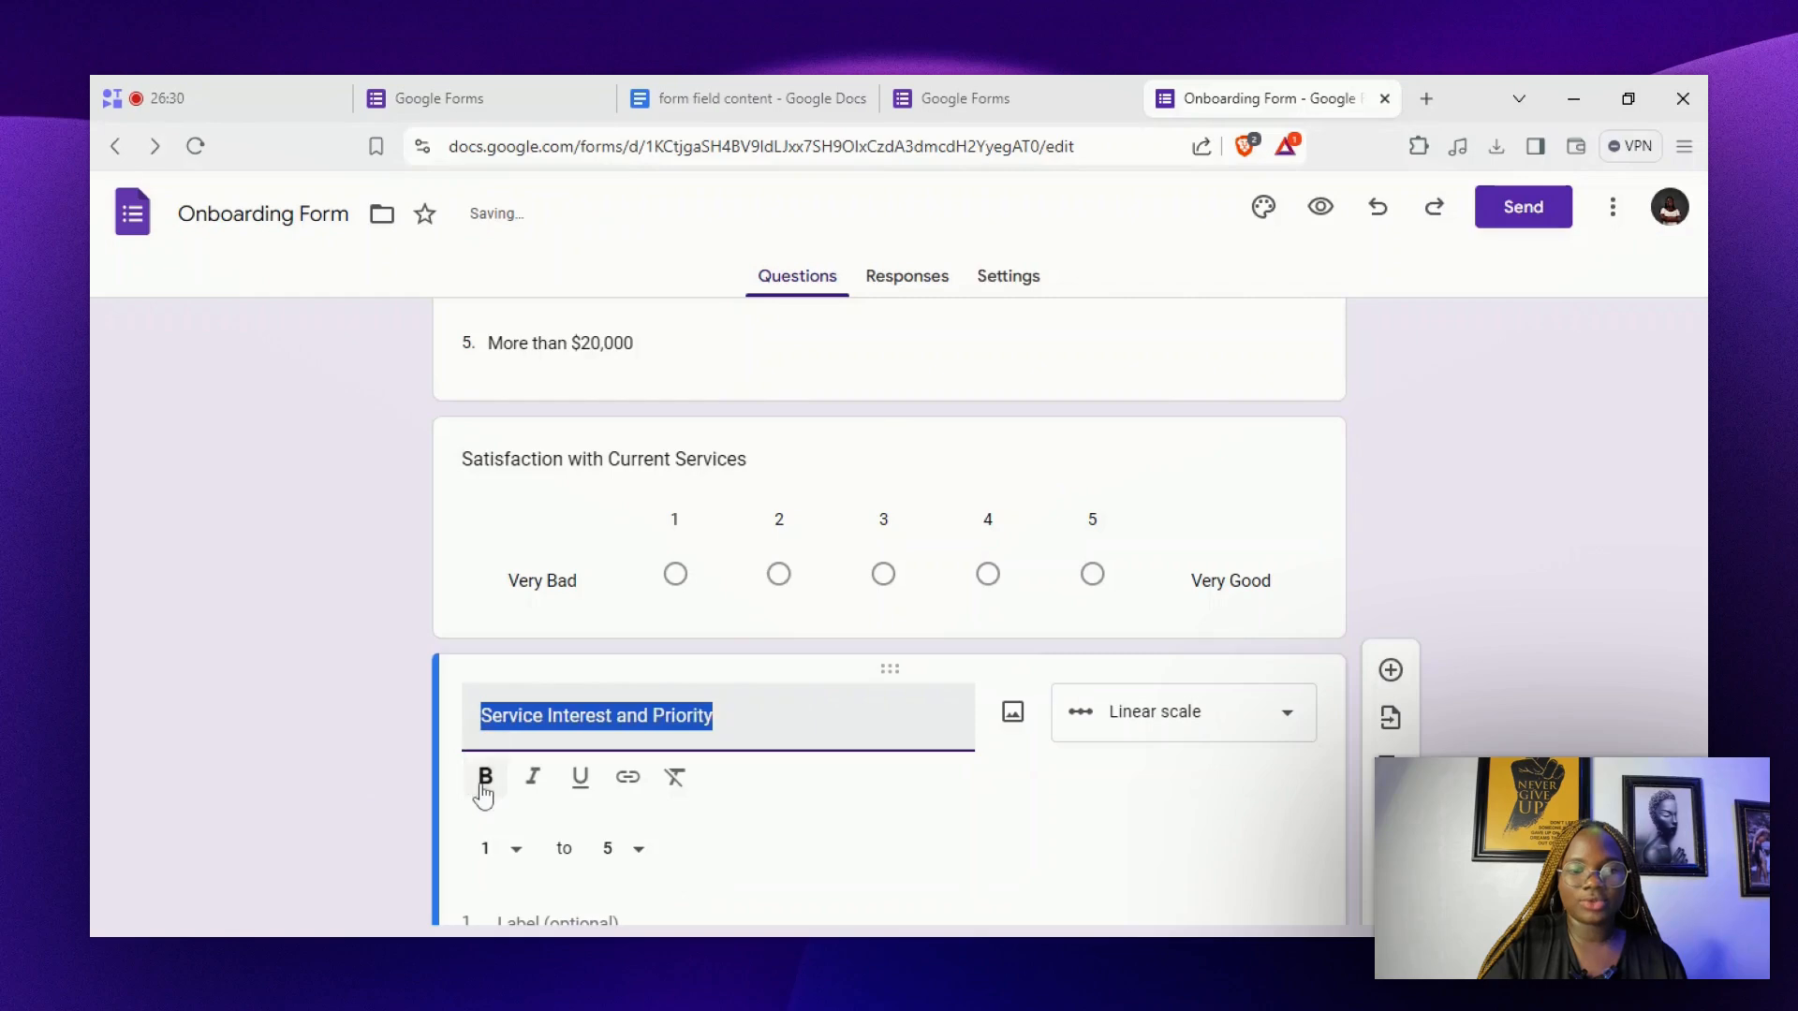
click(789, 100)
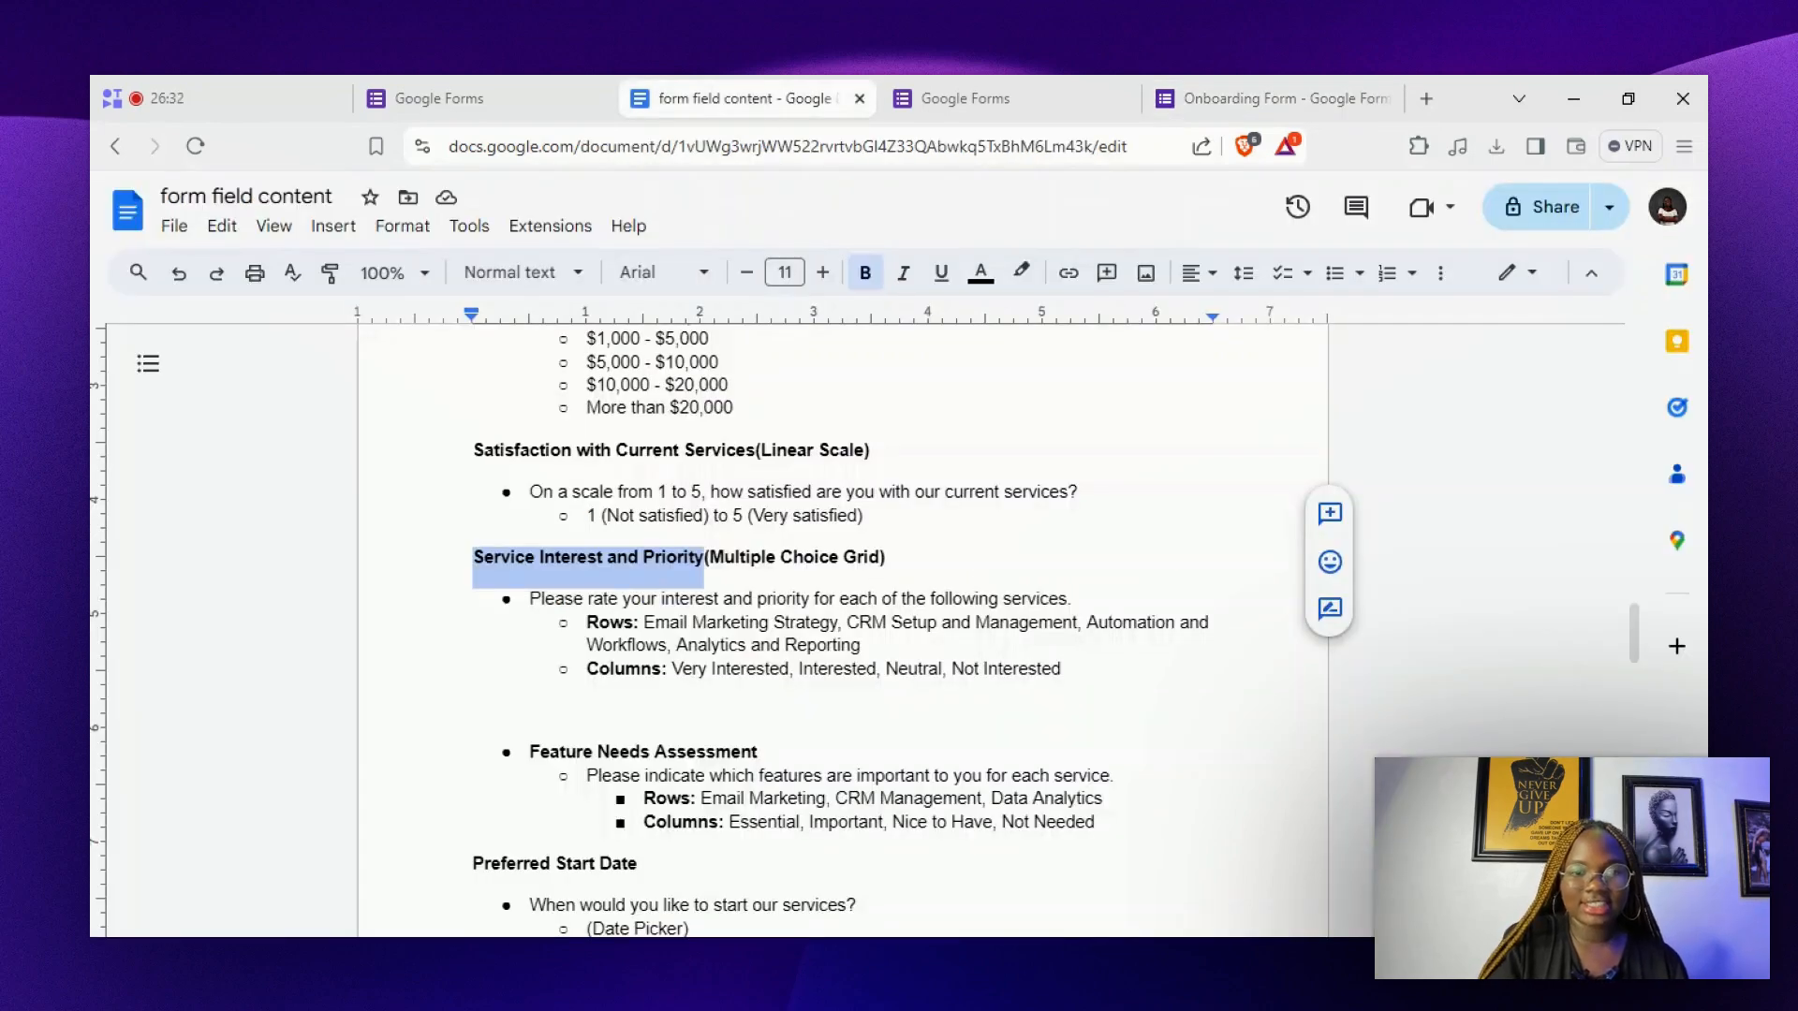
click(626, 644)
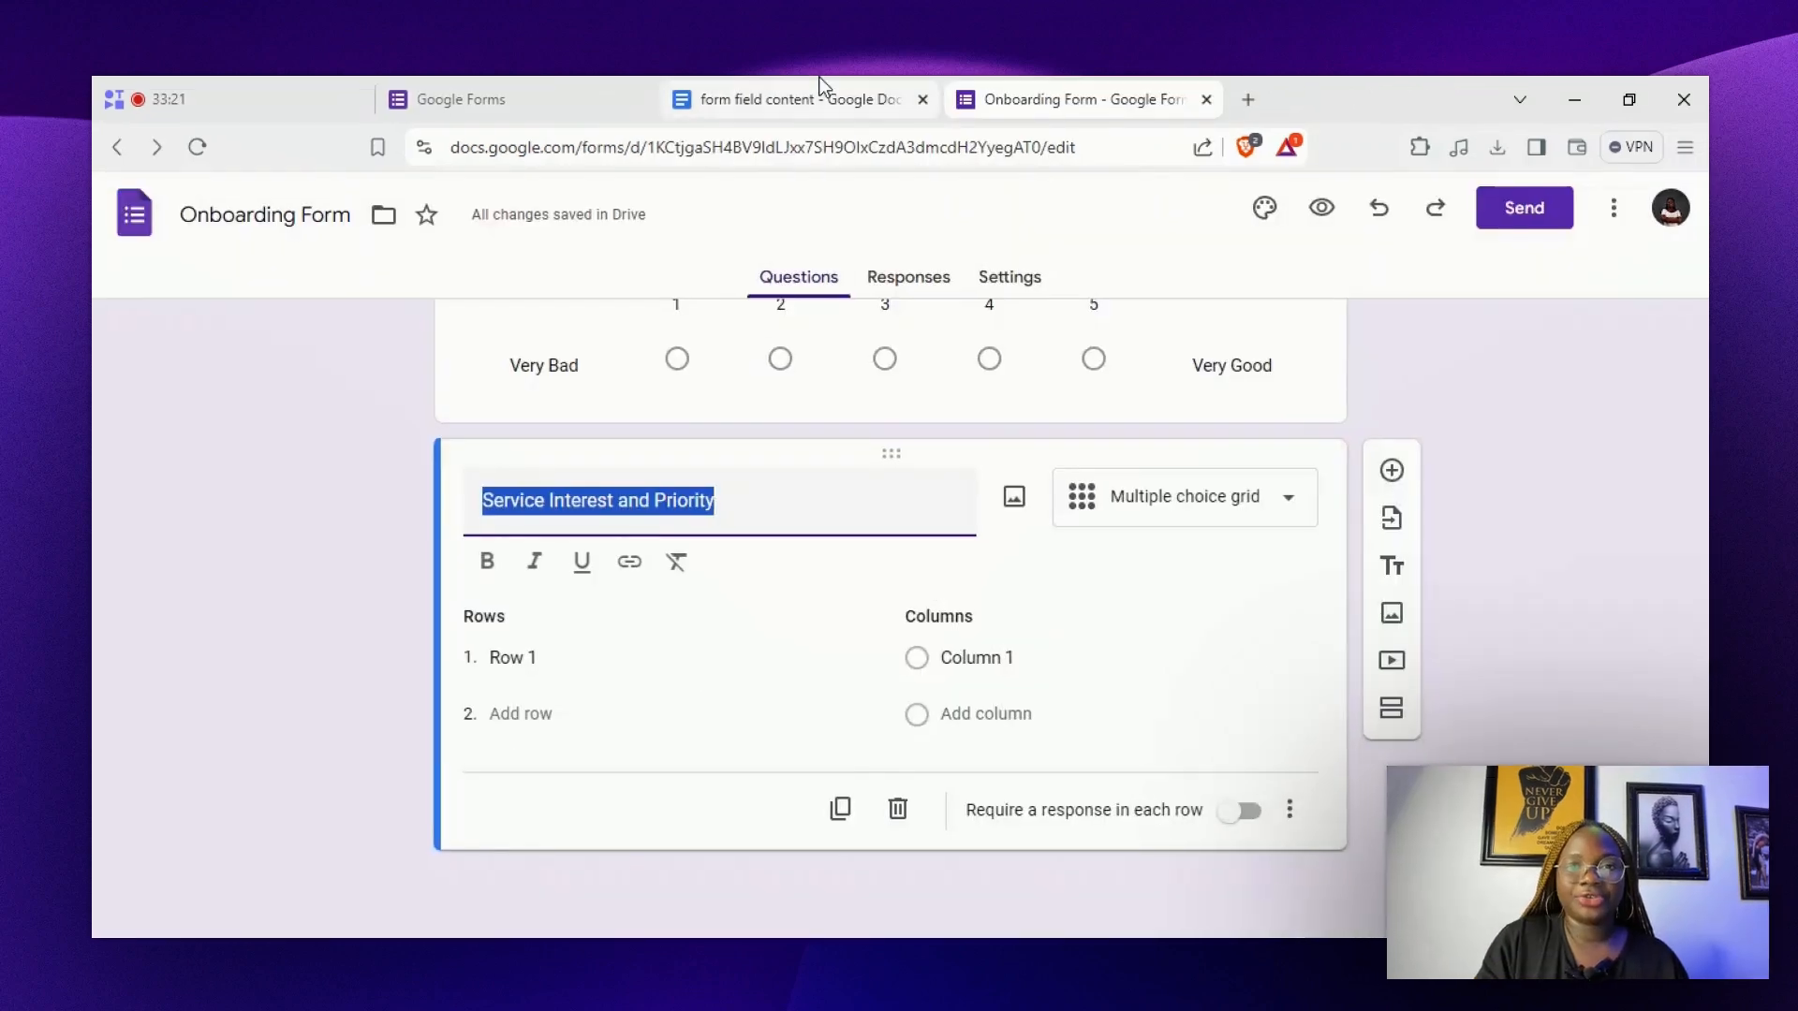
Copy Email Marketing Strategy from the document into the first row of the Service Interest and Priority grid
click(821, 96)
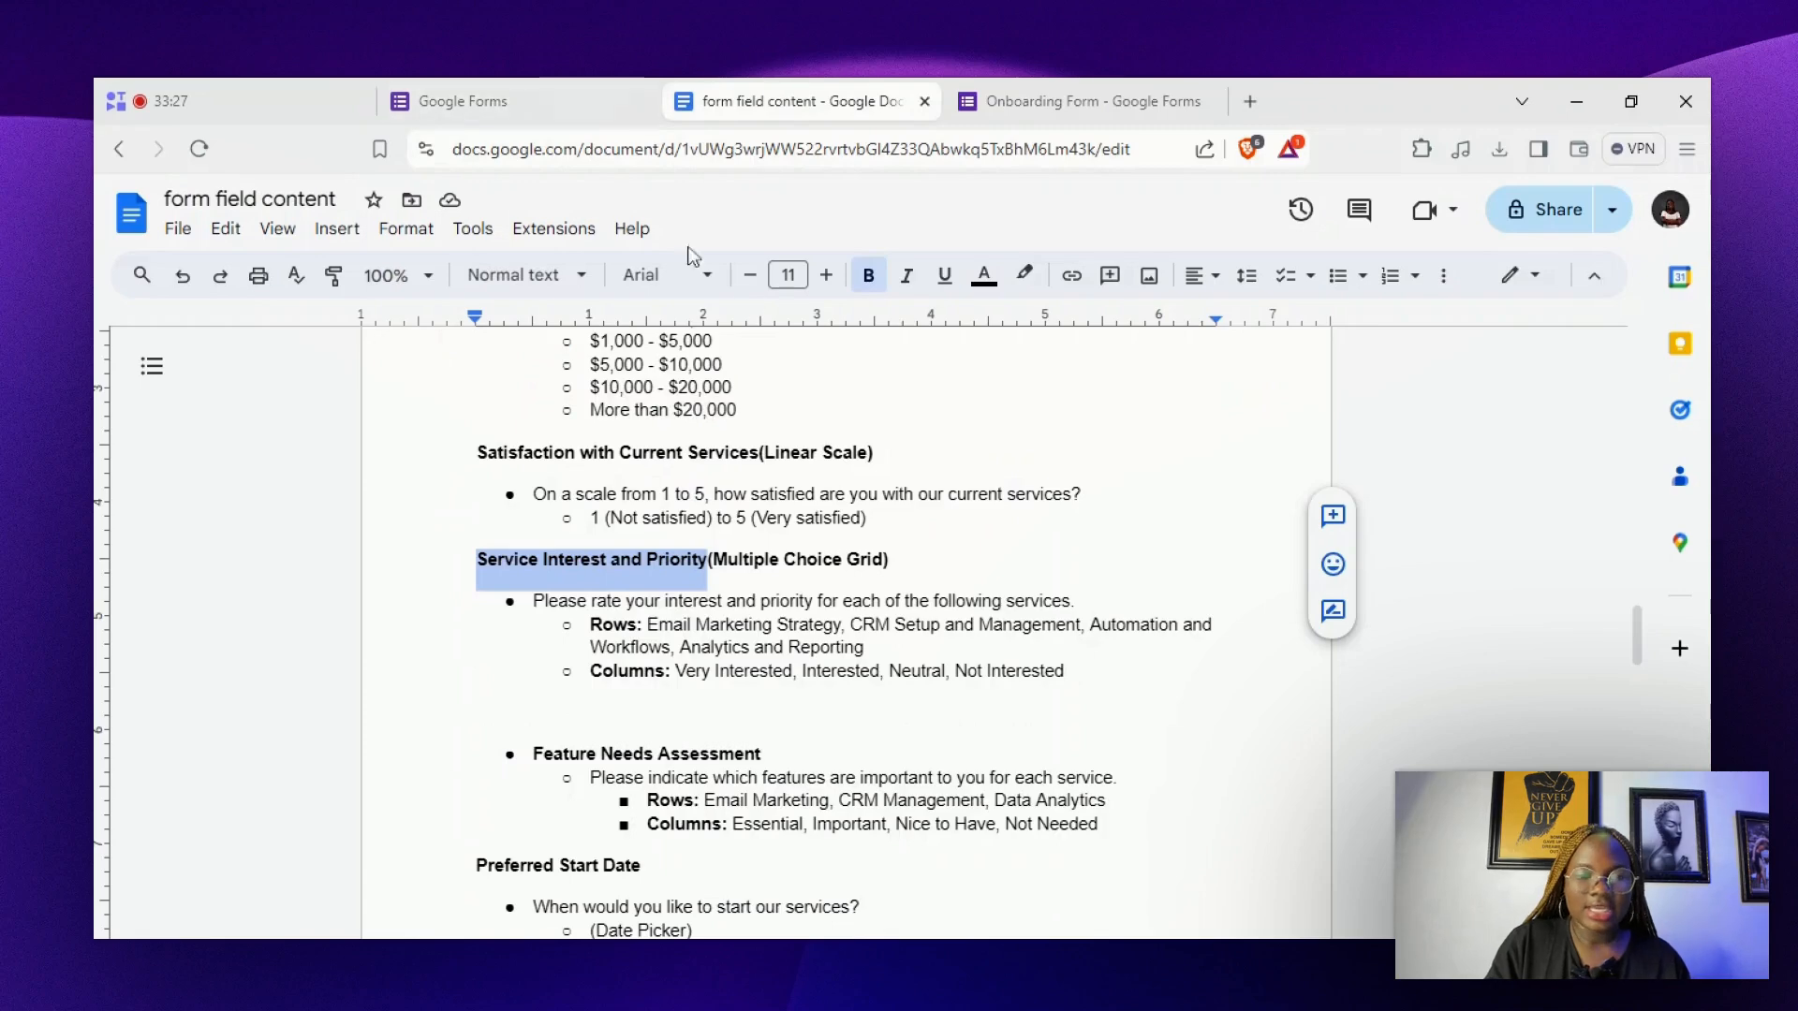
drag(647, 625, 841, 625)
key(ctrl+c)
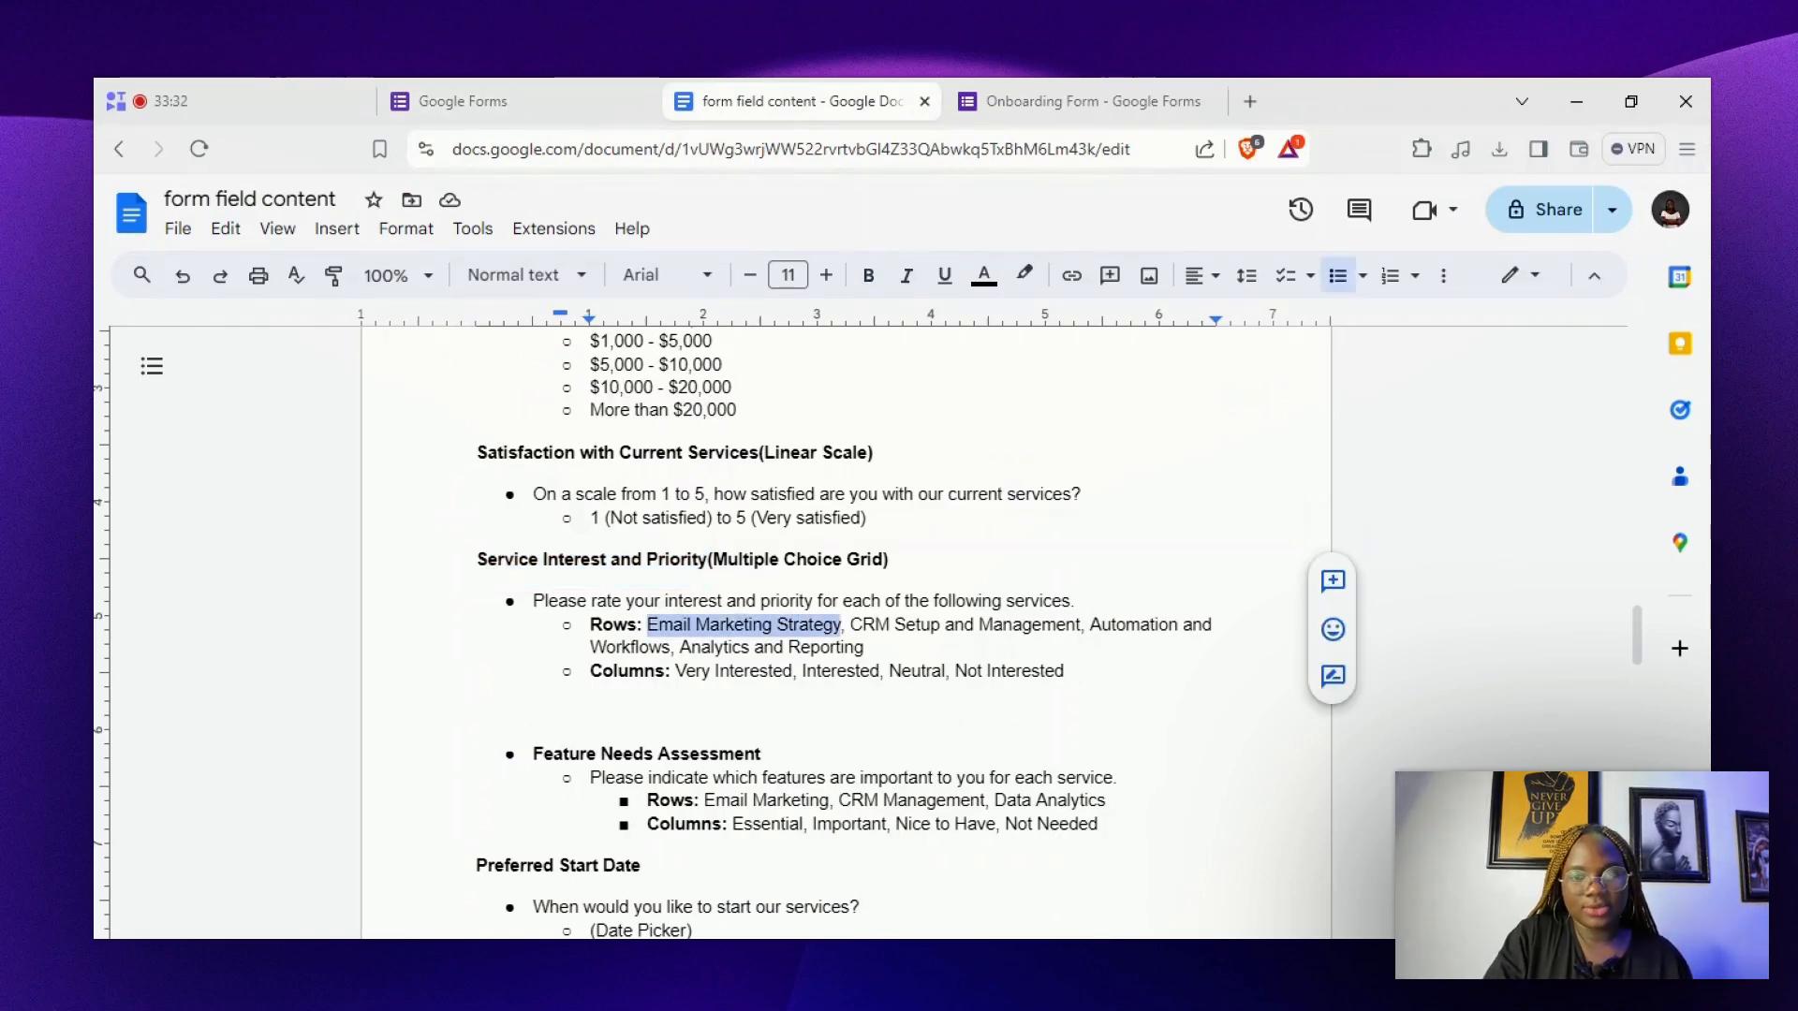
click(1107, 98)
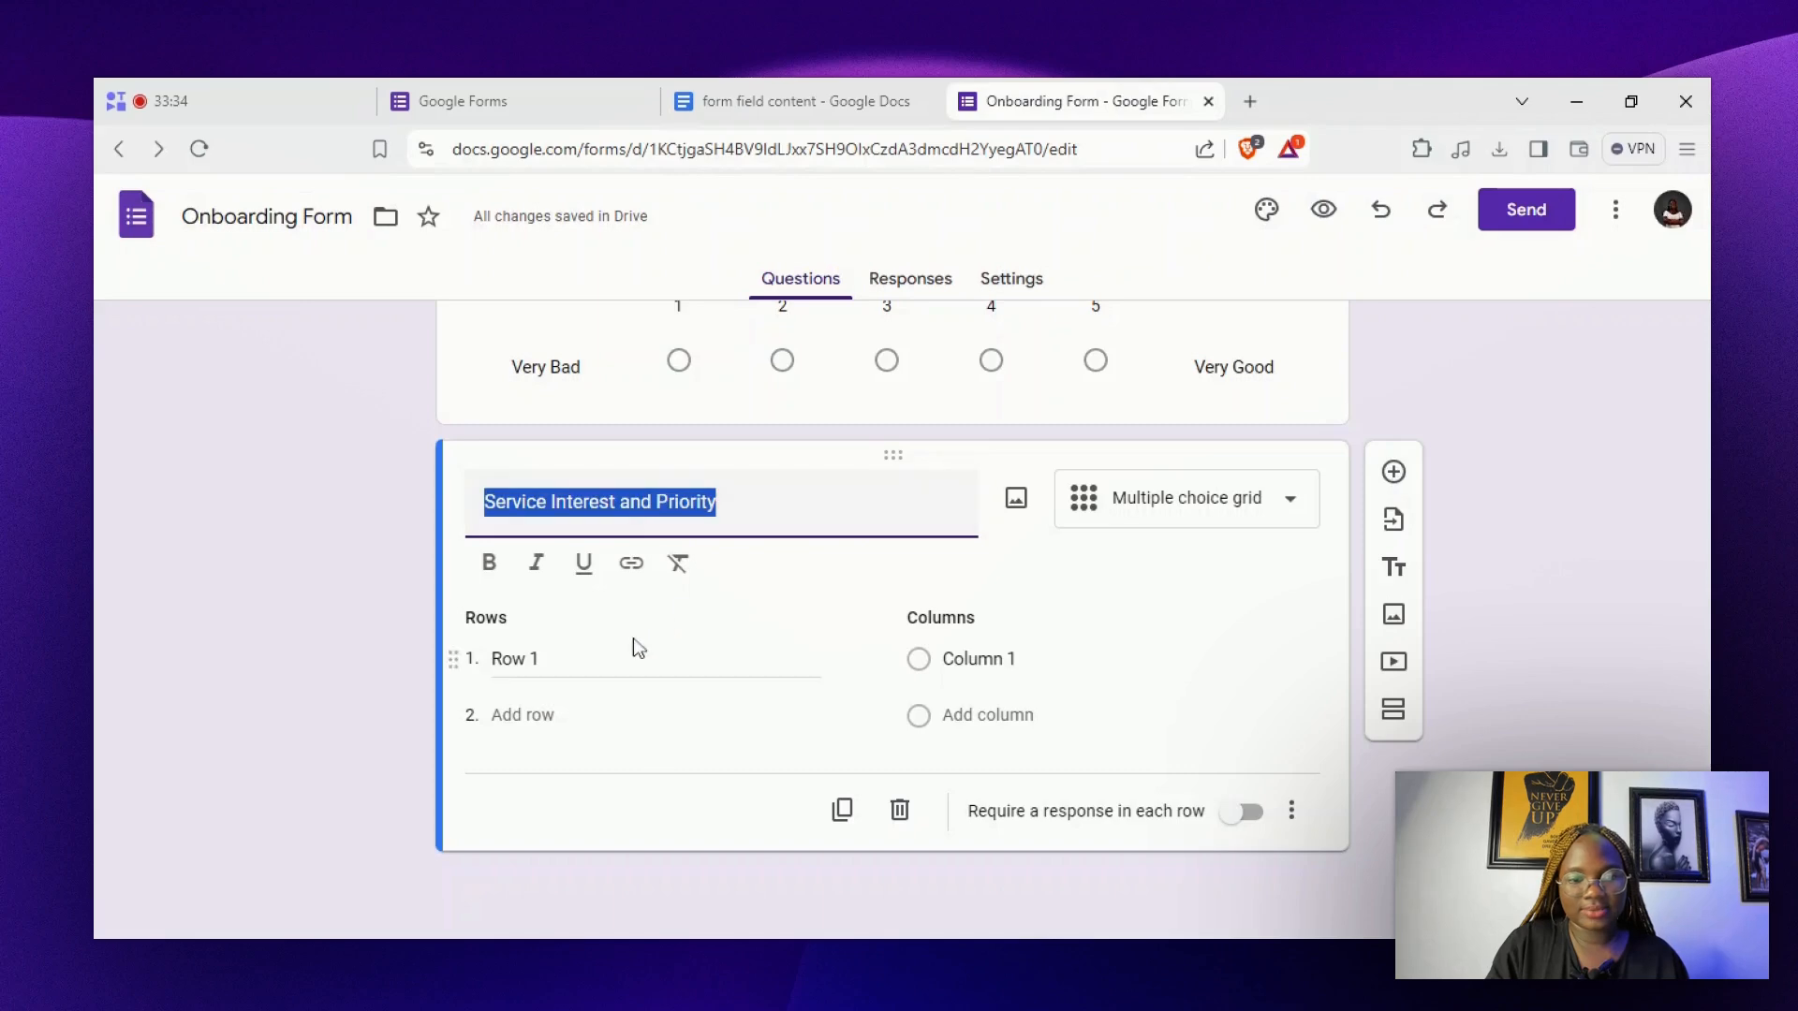
click(633, 646)
key(ctrl+v)
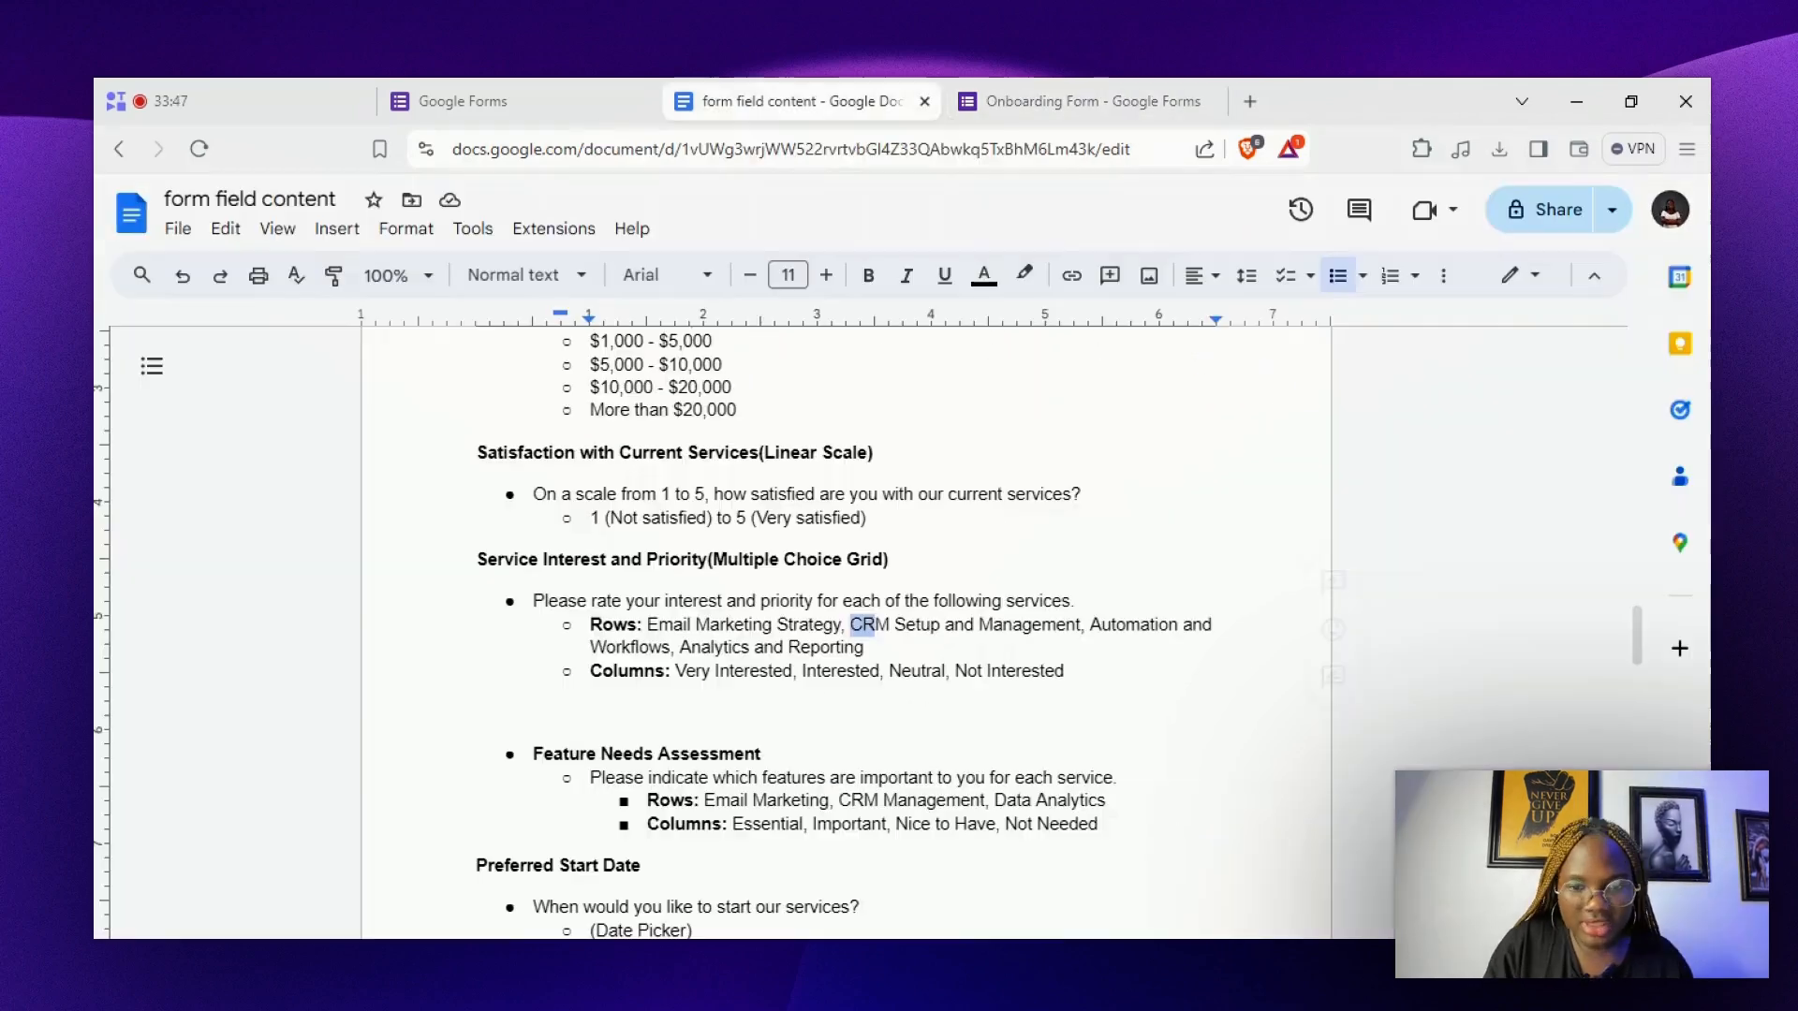
Add CRM Setup and Management, copied from the document, as the second row of the Service Interest and Priority grid
drag(876, 624, 1084, 625)
key(ctrl+c)
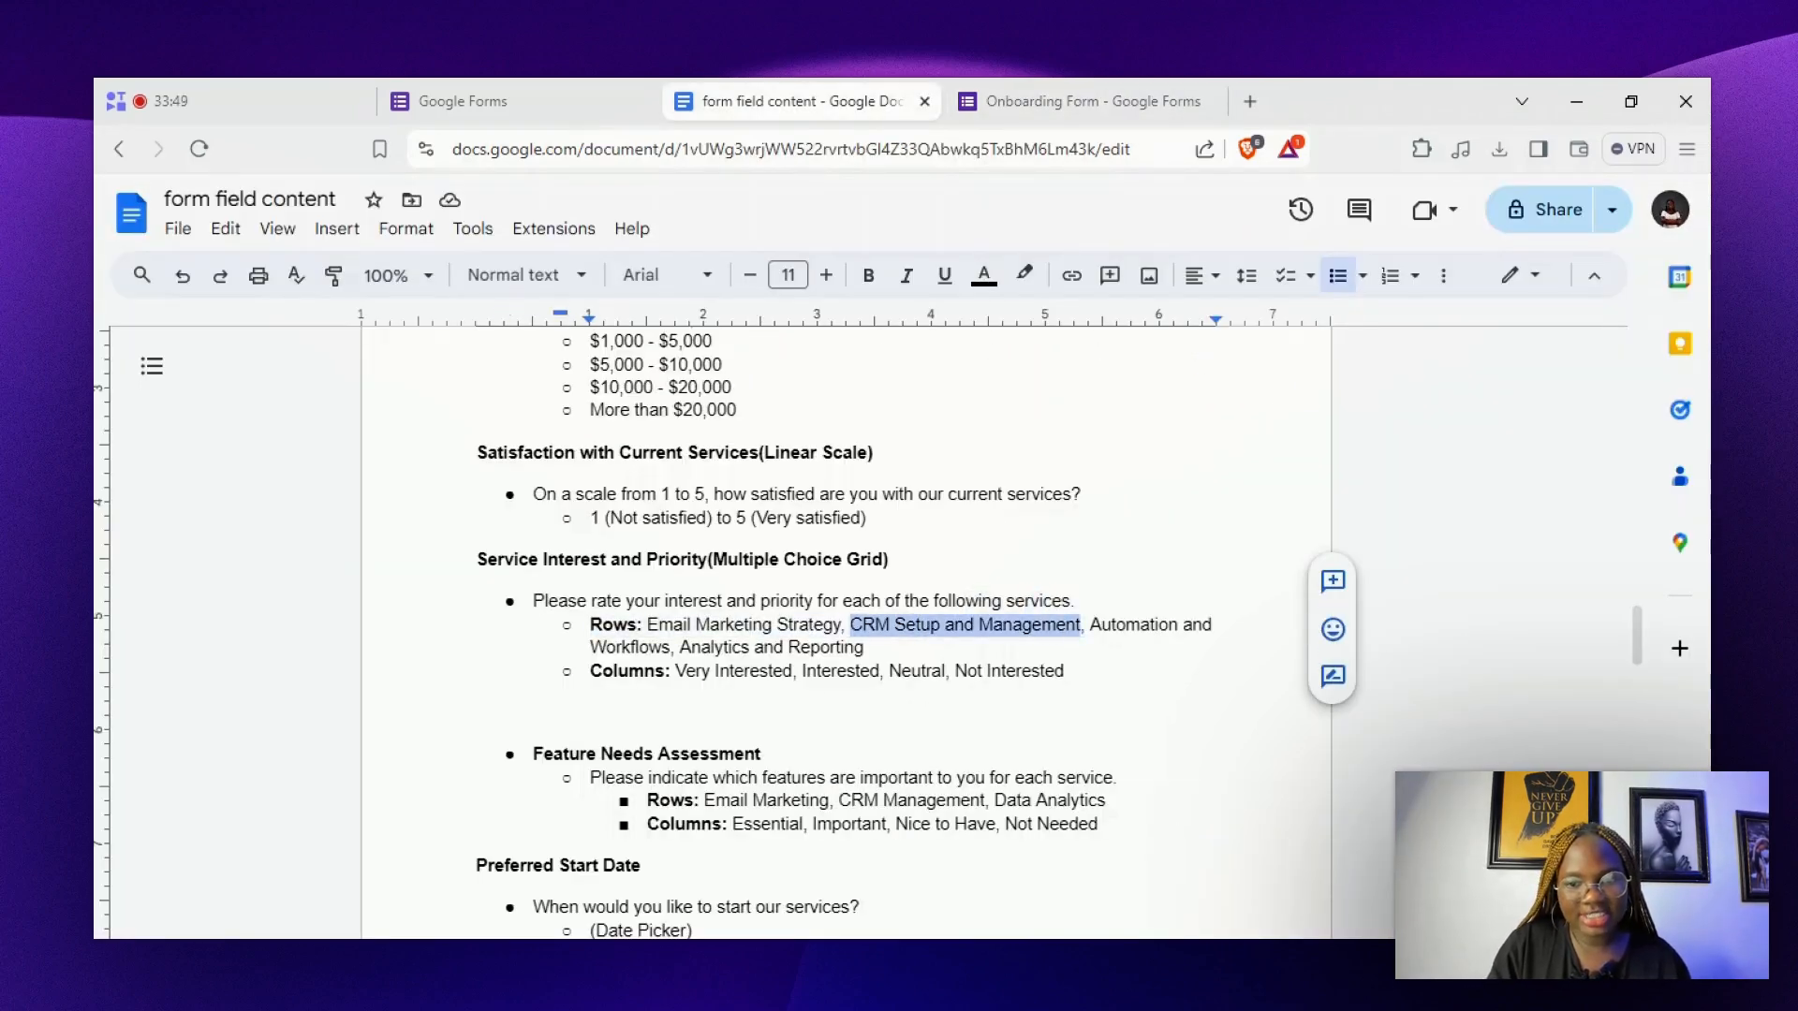
click(1114, 93)
click(623, 729)
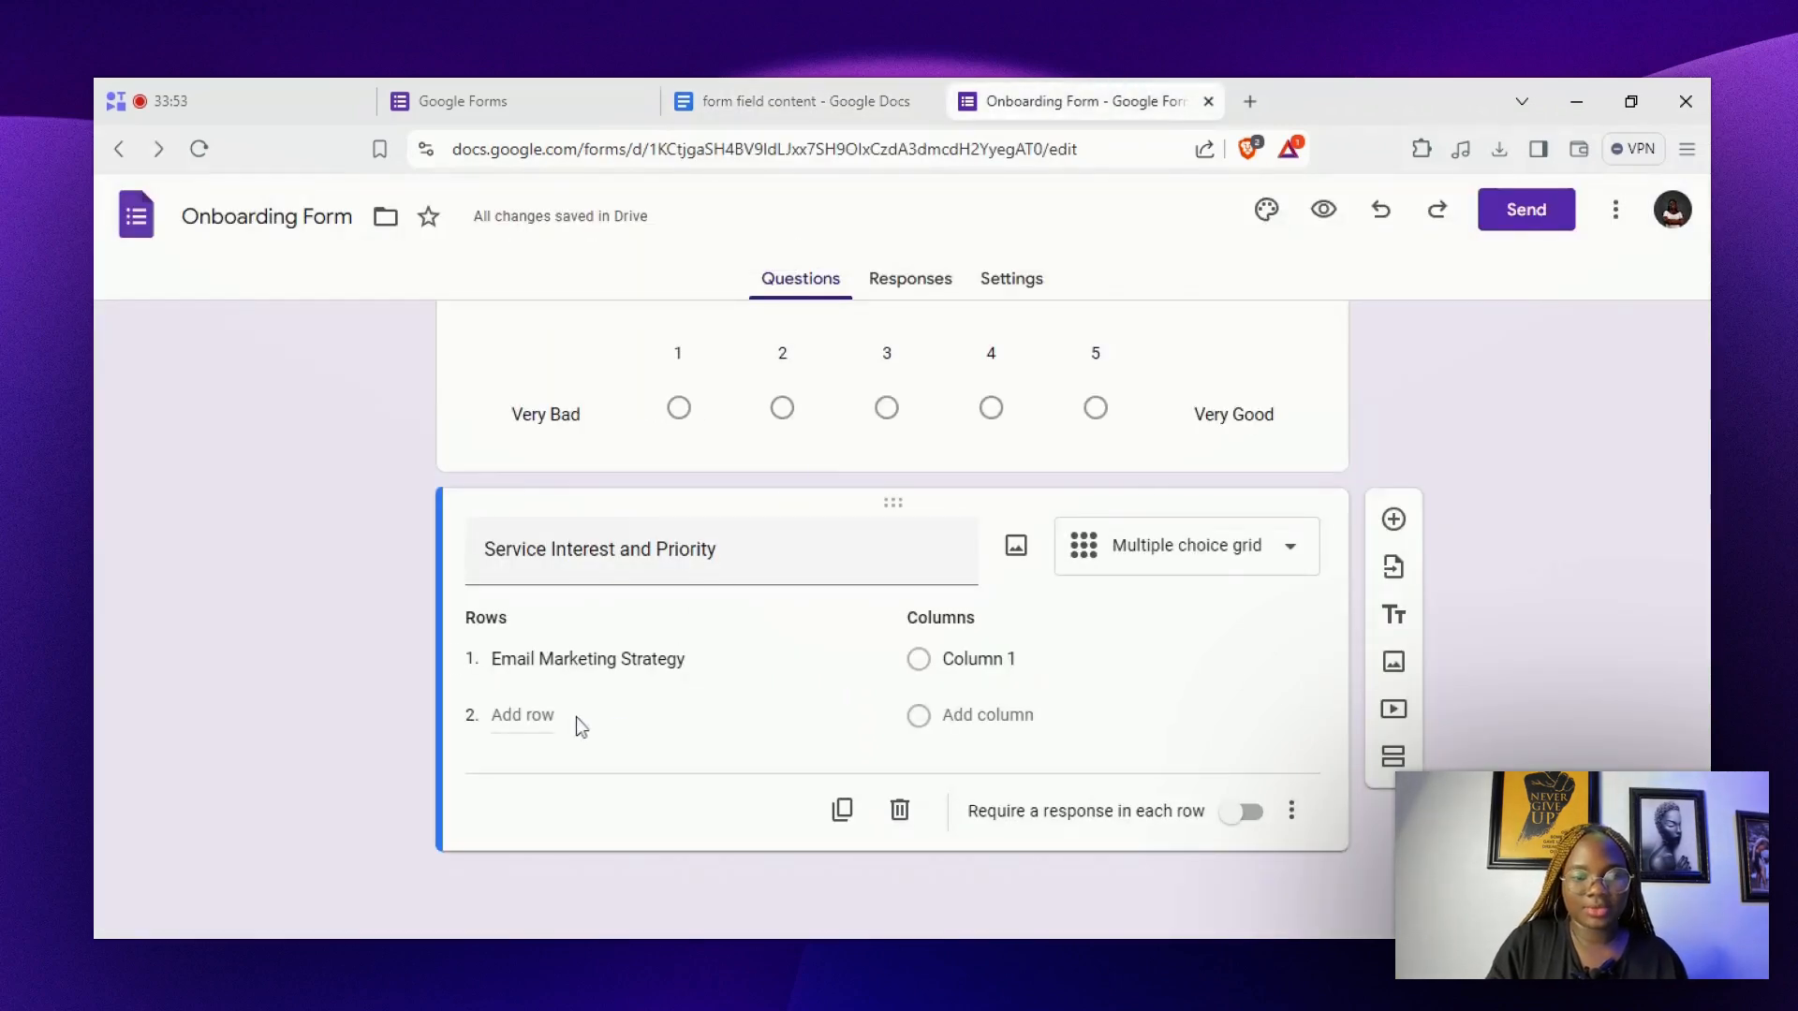
key(ctrl+v)
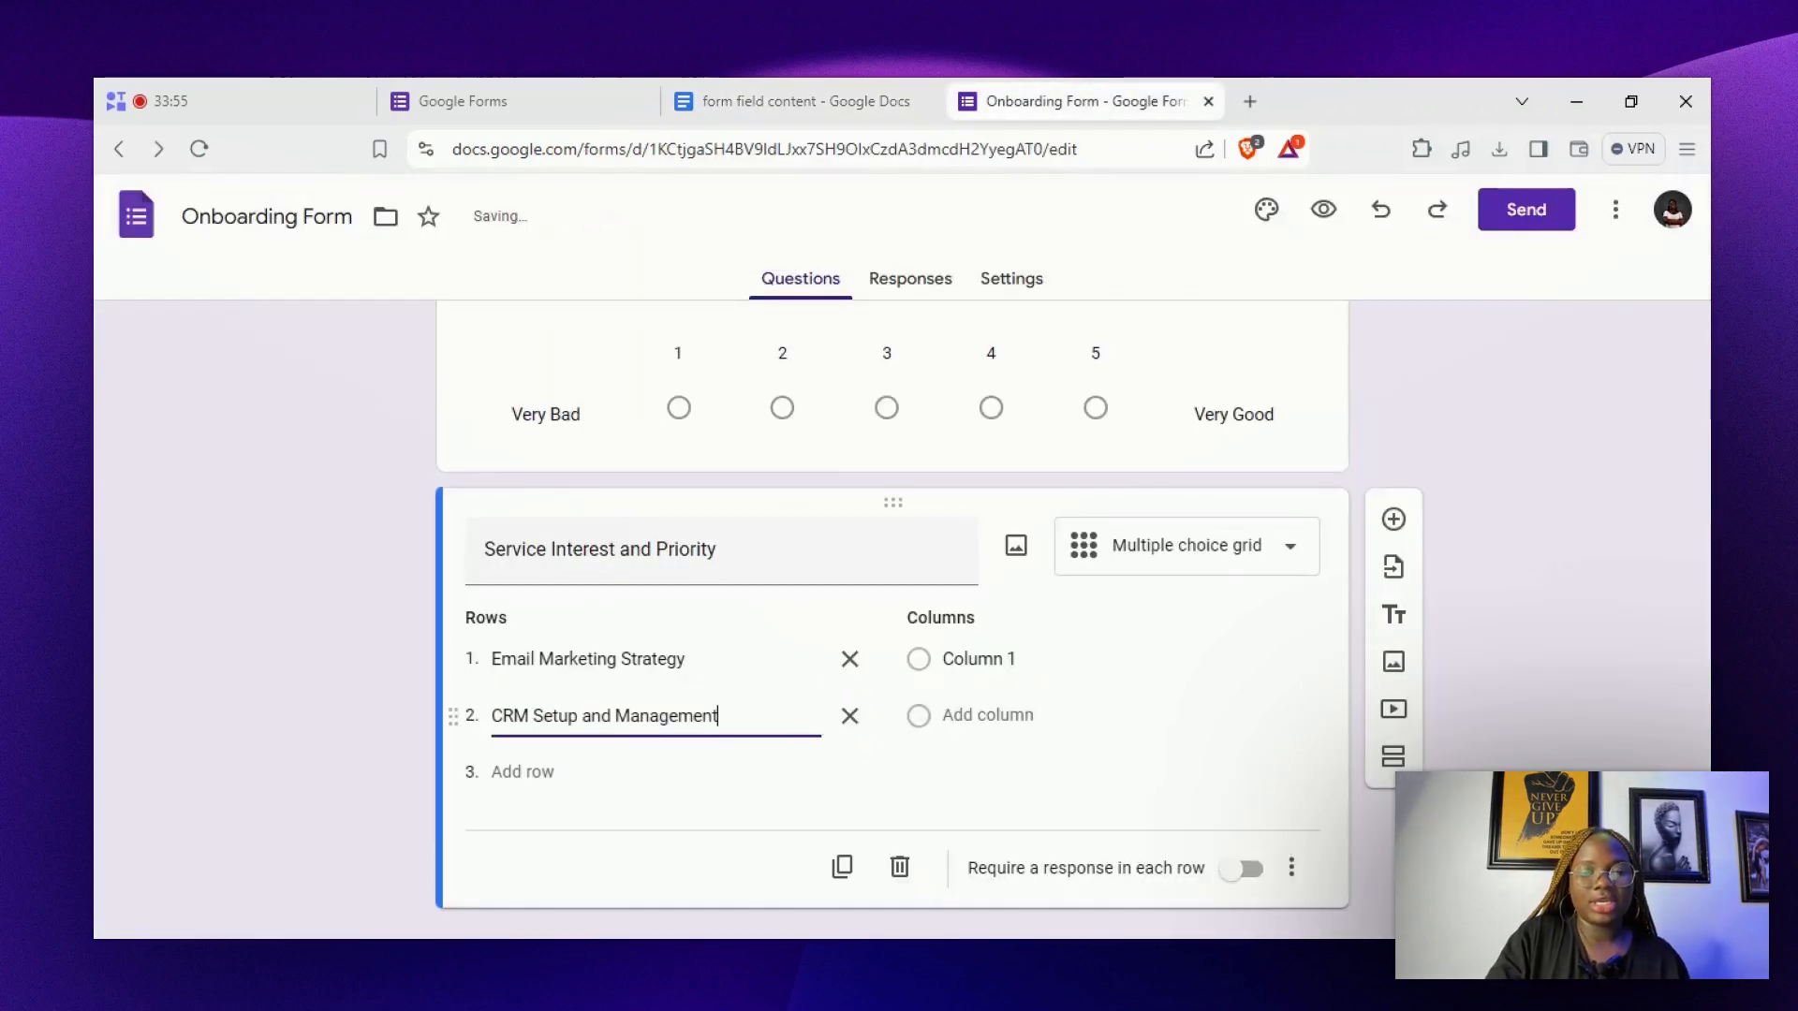
Add Automation and Workflows and Analytics and Reporting, copied from the document, as the third and fourth rows of the grid
click(585, 785)
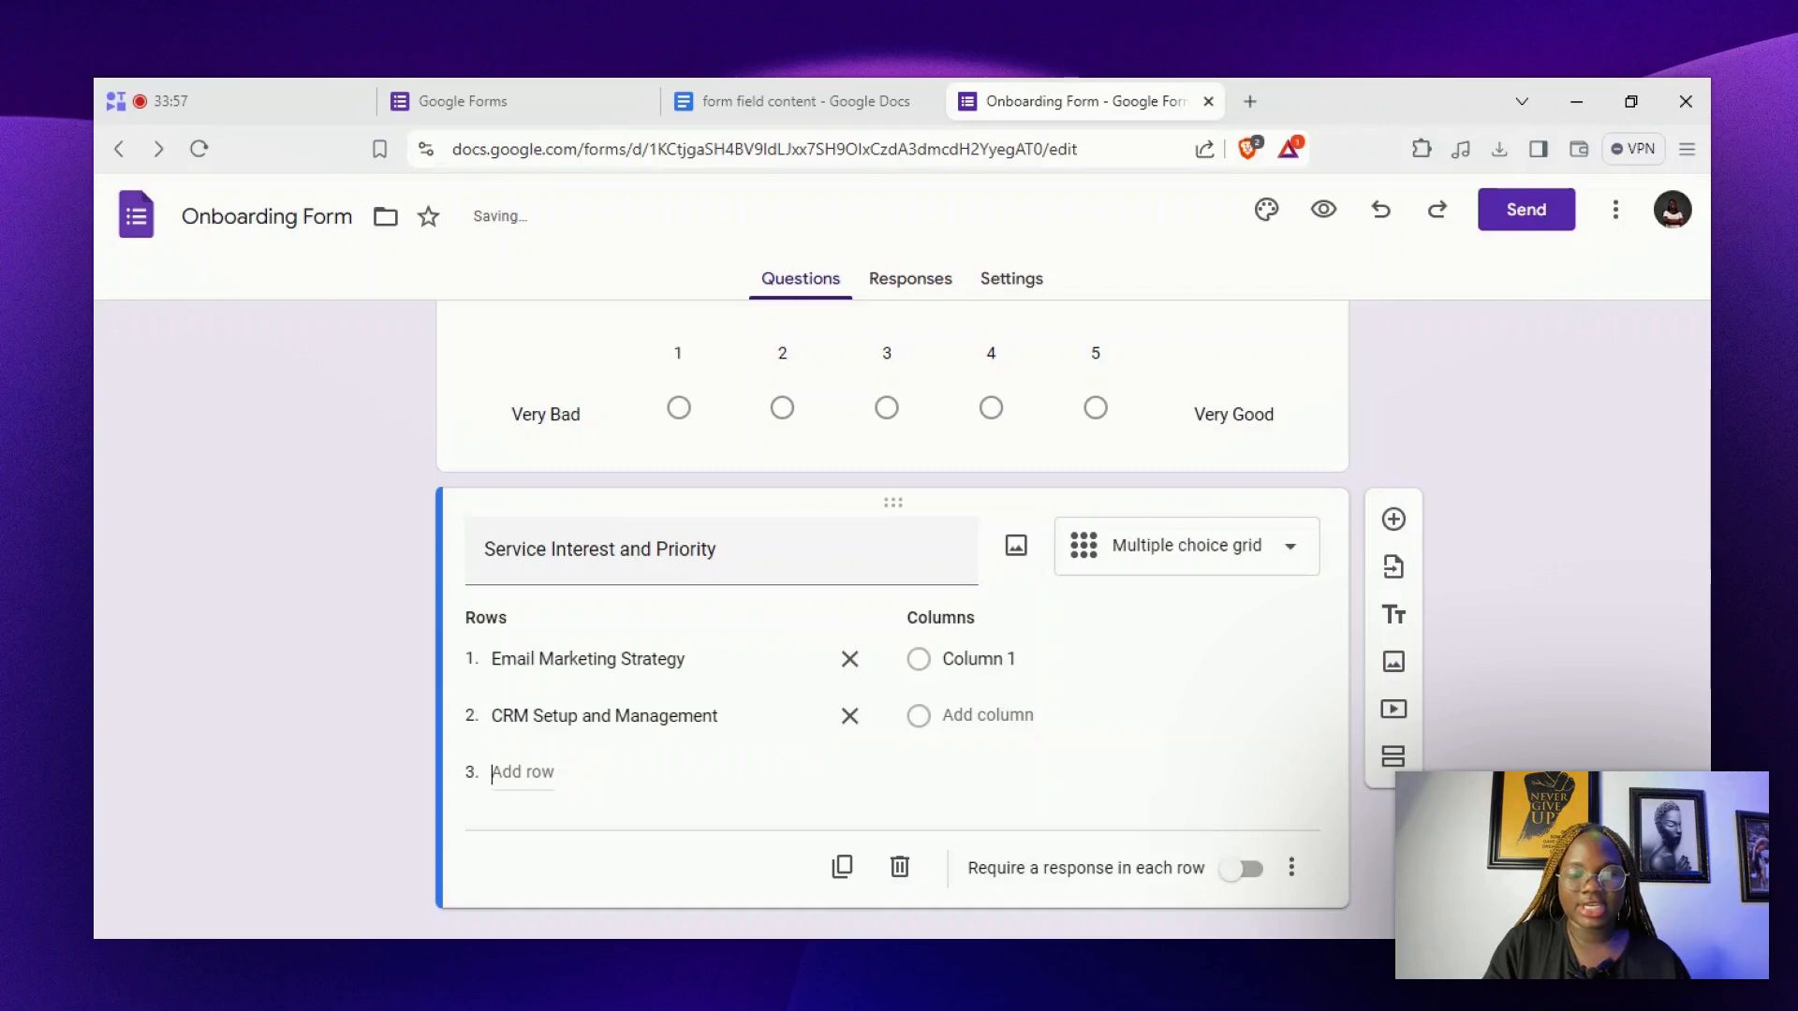
click(816, 103)
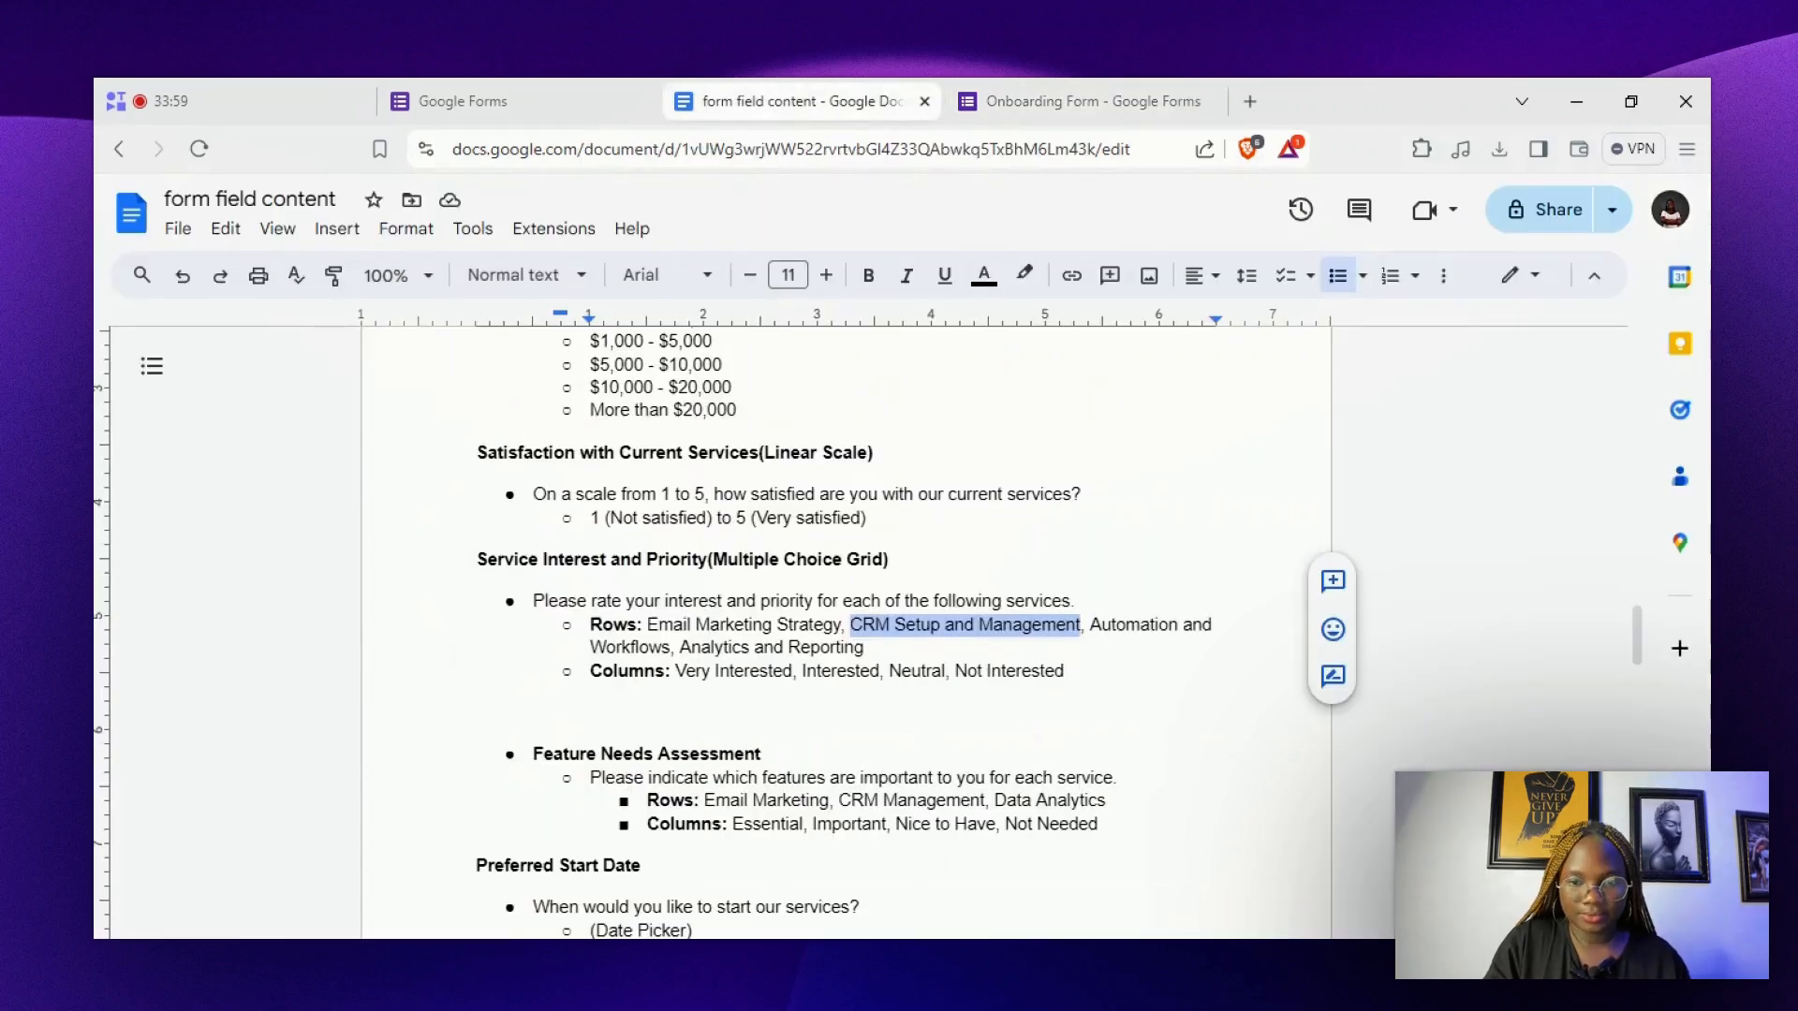
drag(1090, 625, 670, 647)
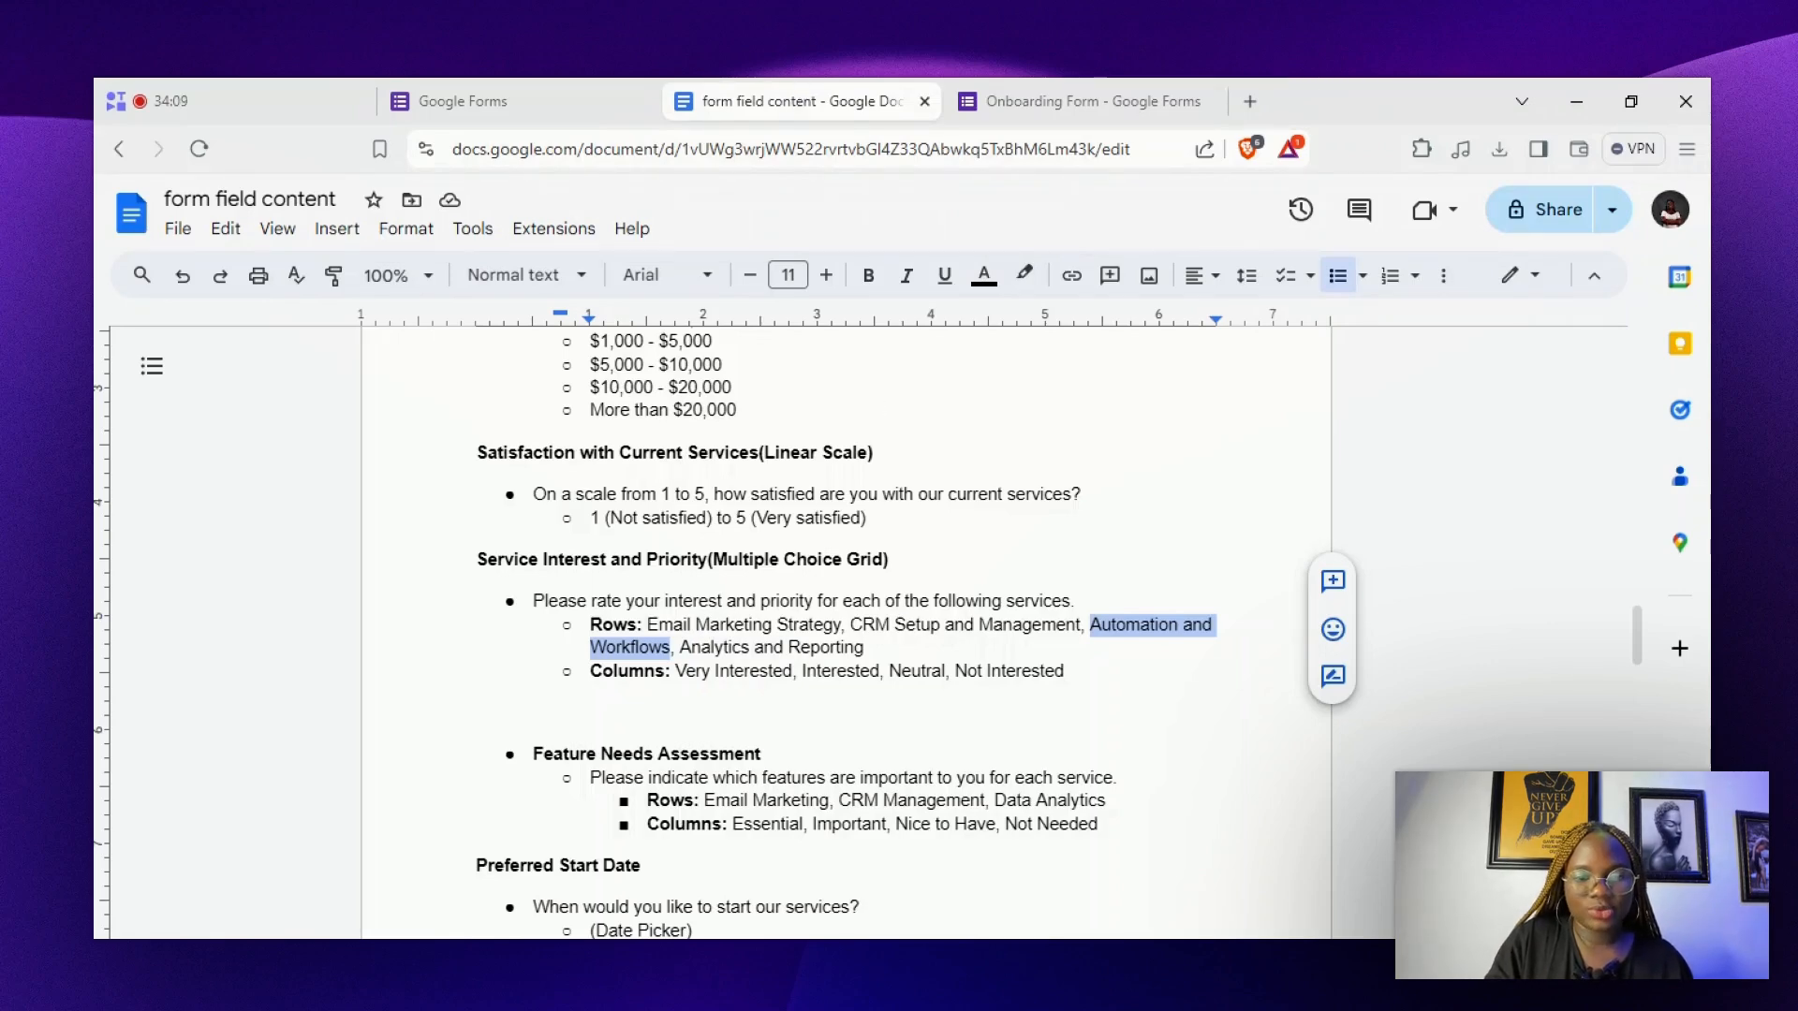
drag(680, 647, 861, 647)
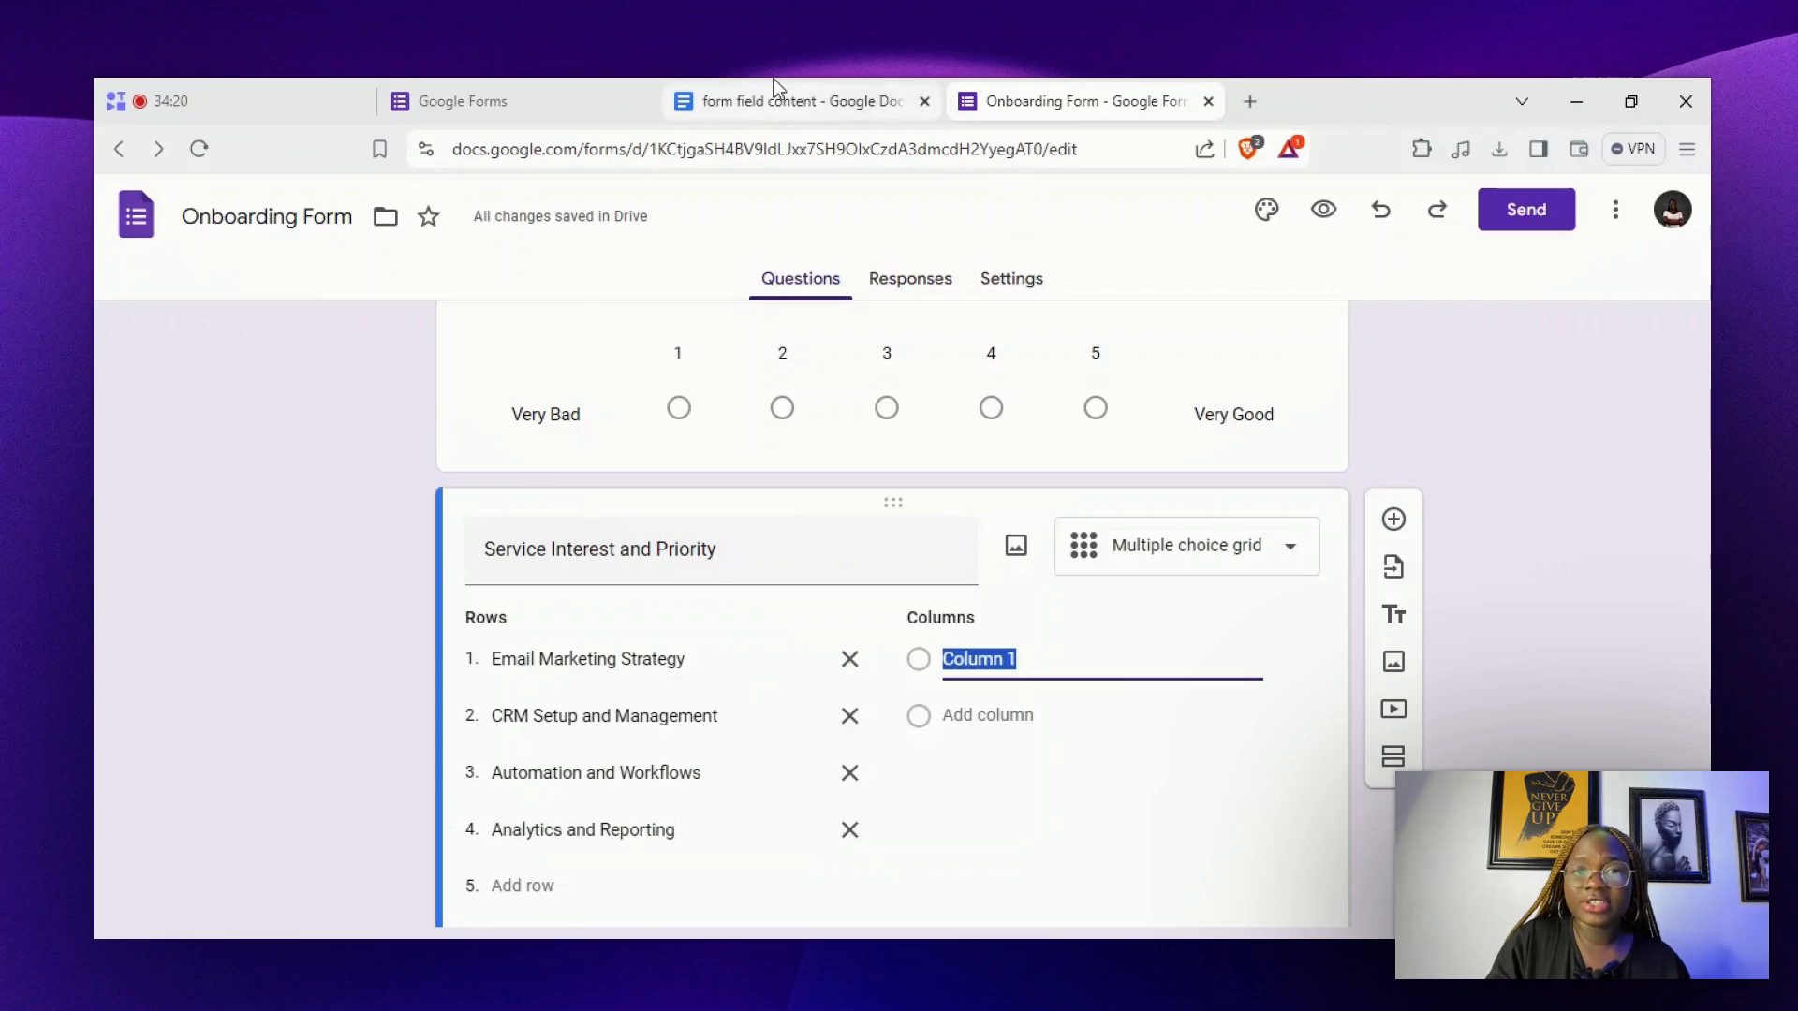
Fill the grid's columns with Very Interested, Interested and Not Interested, based on the document
click(774, 80)
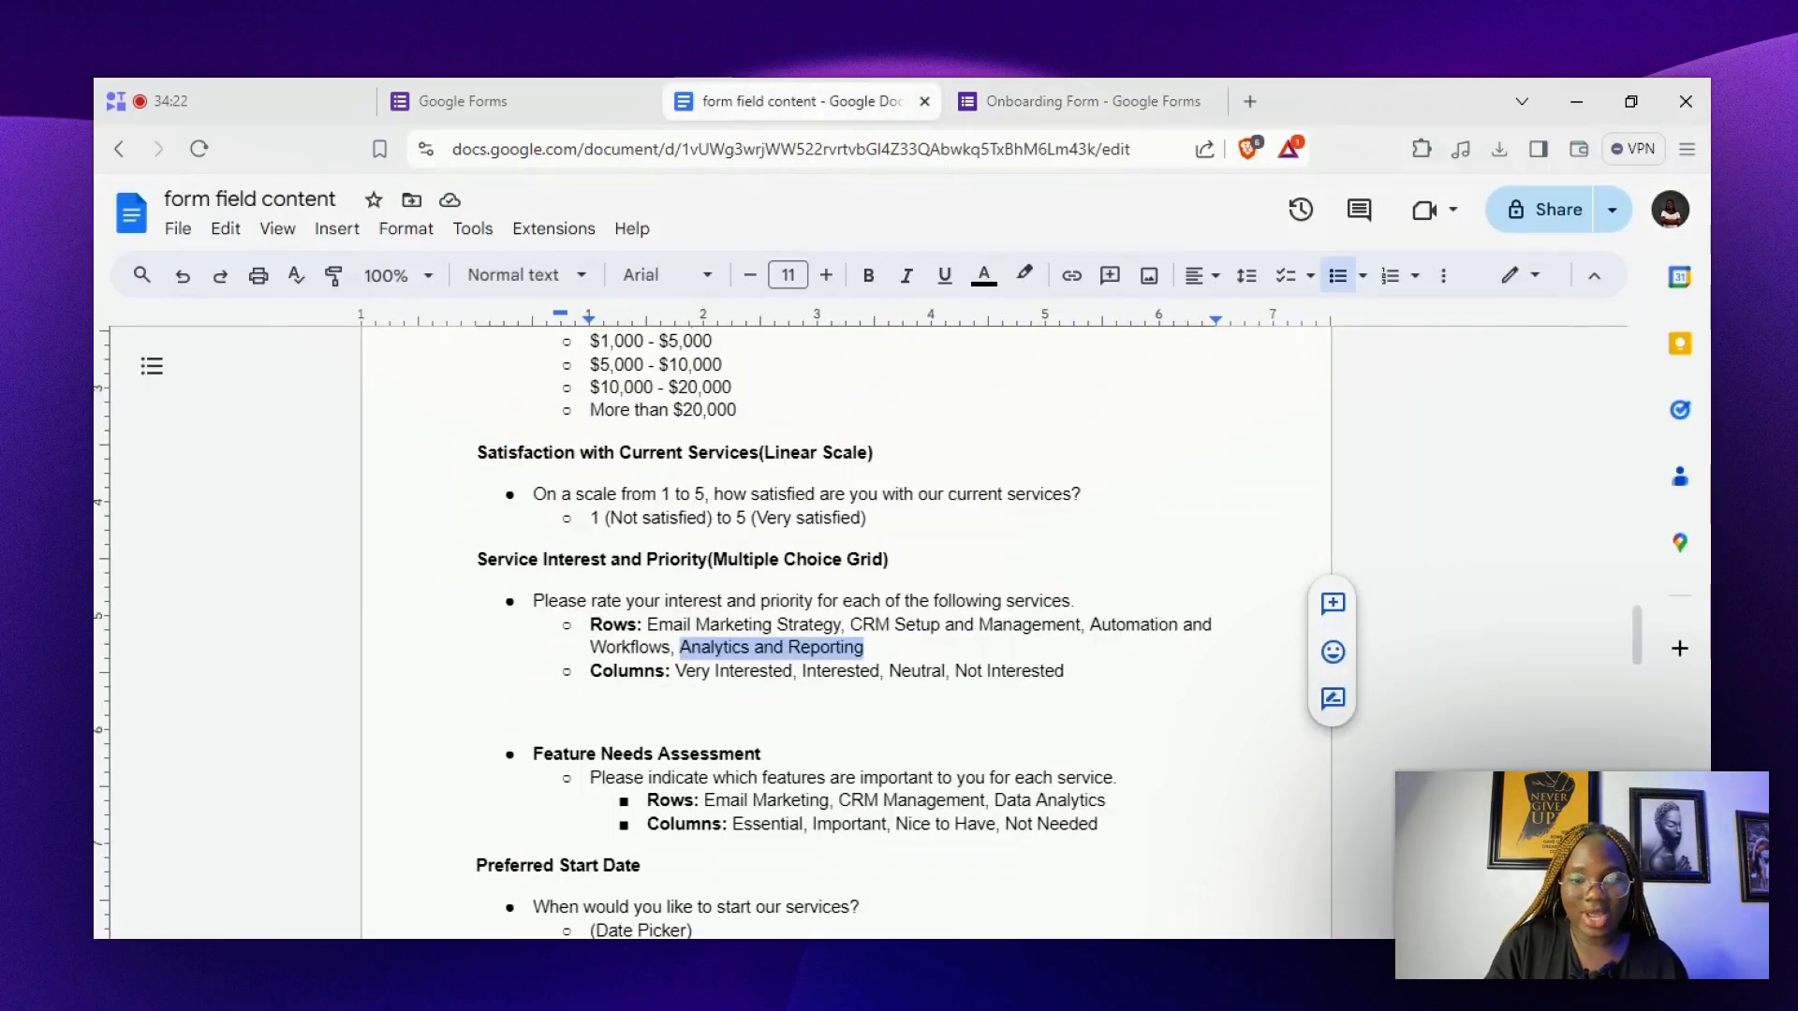
drag(795, 670, 677, 671)
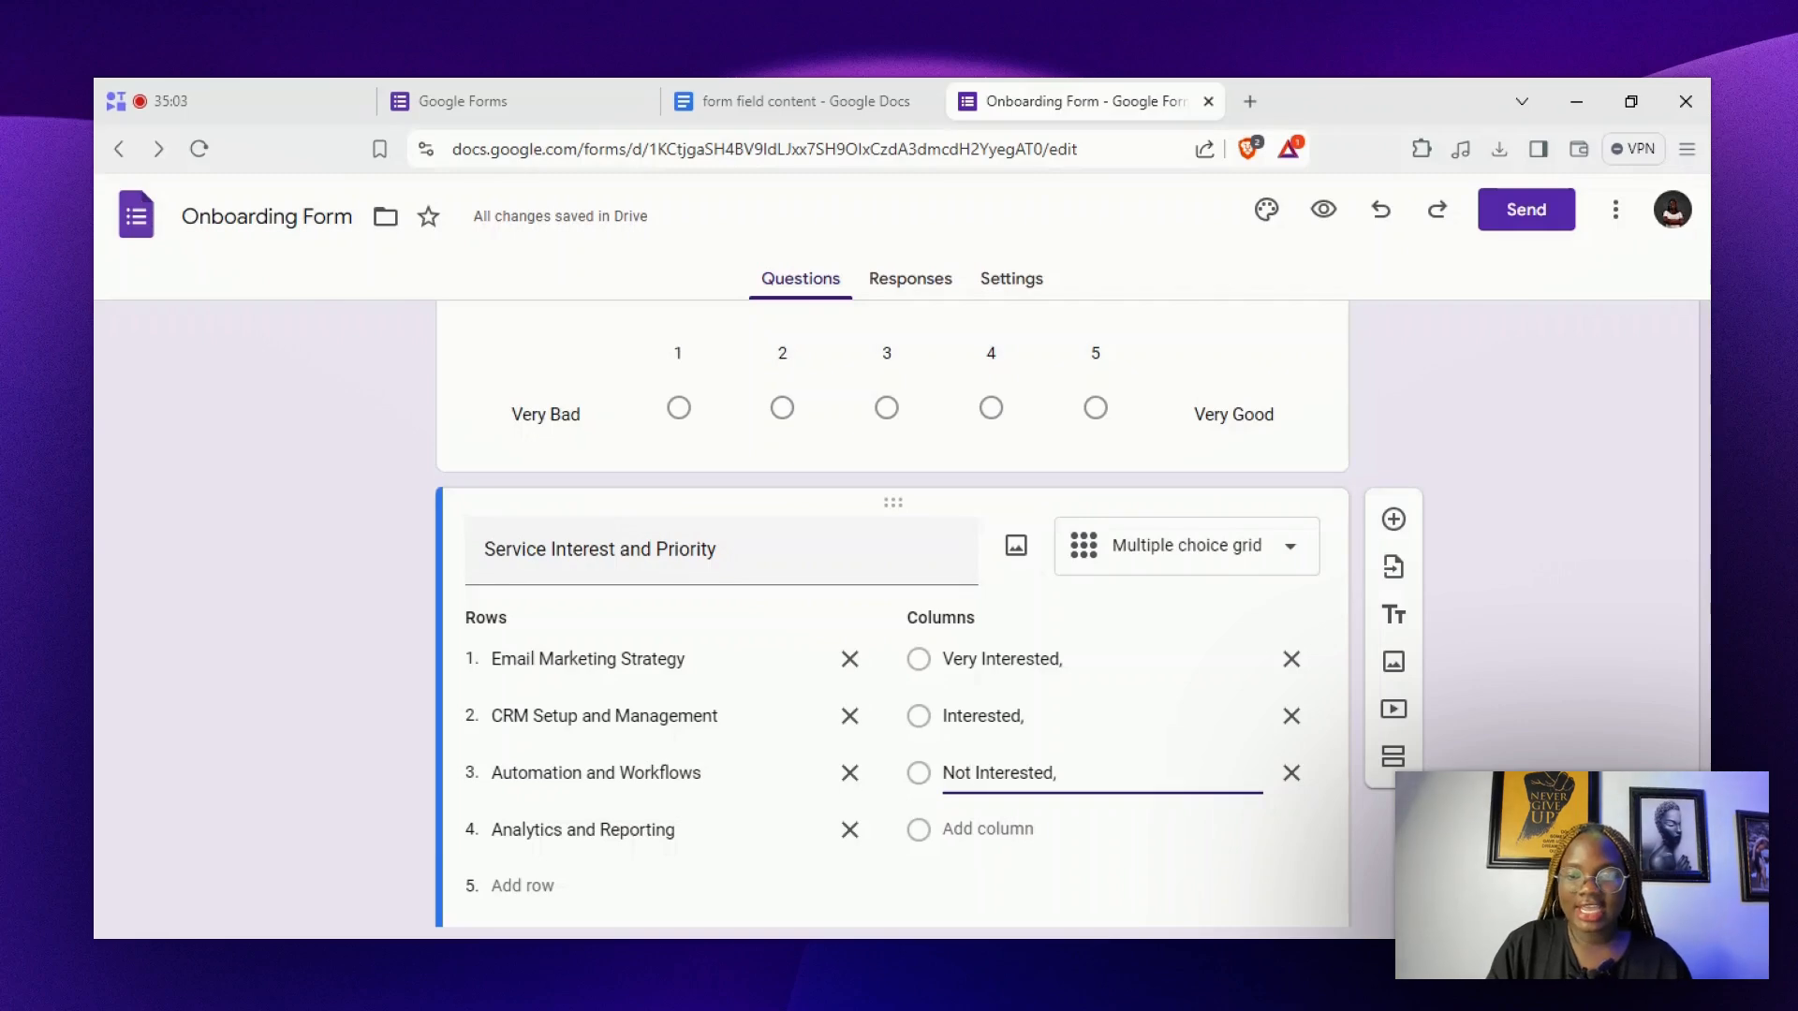
scroll(893, 618, down, 2)
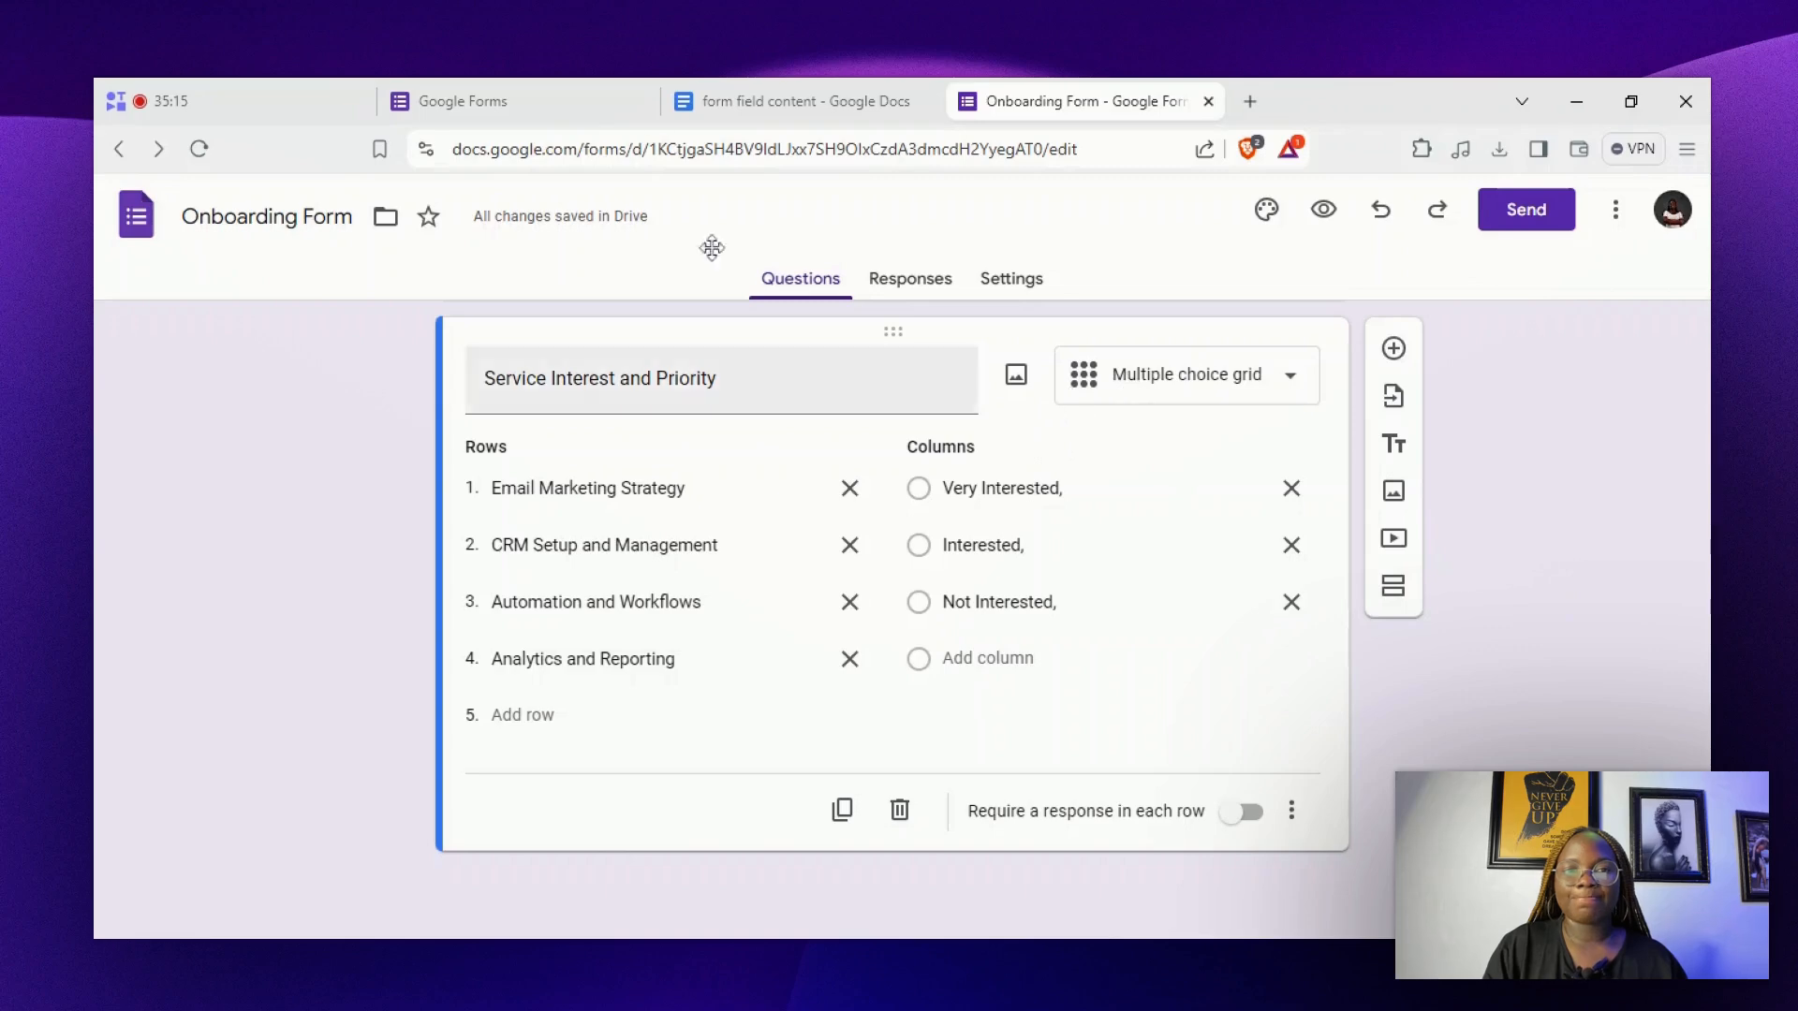
Duplicate the Service Interest and Priority grid question and change the copy to the Checkbox grid type
click(750, 110)
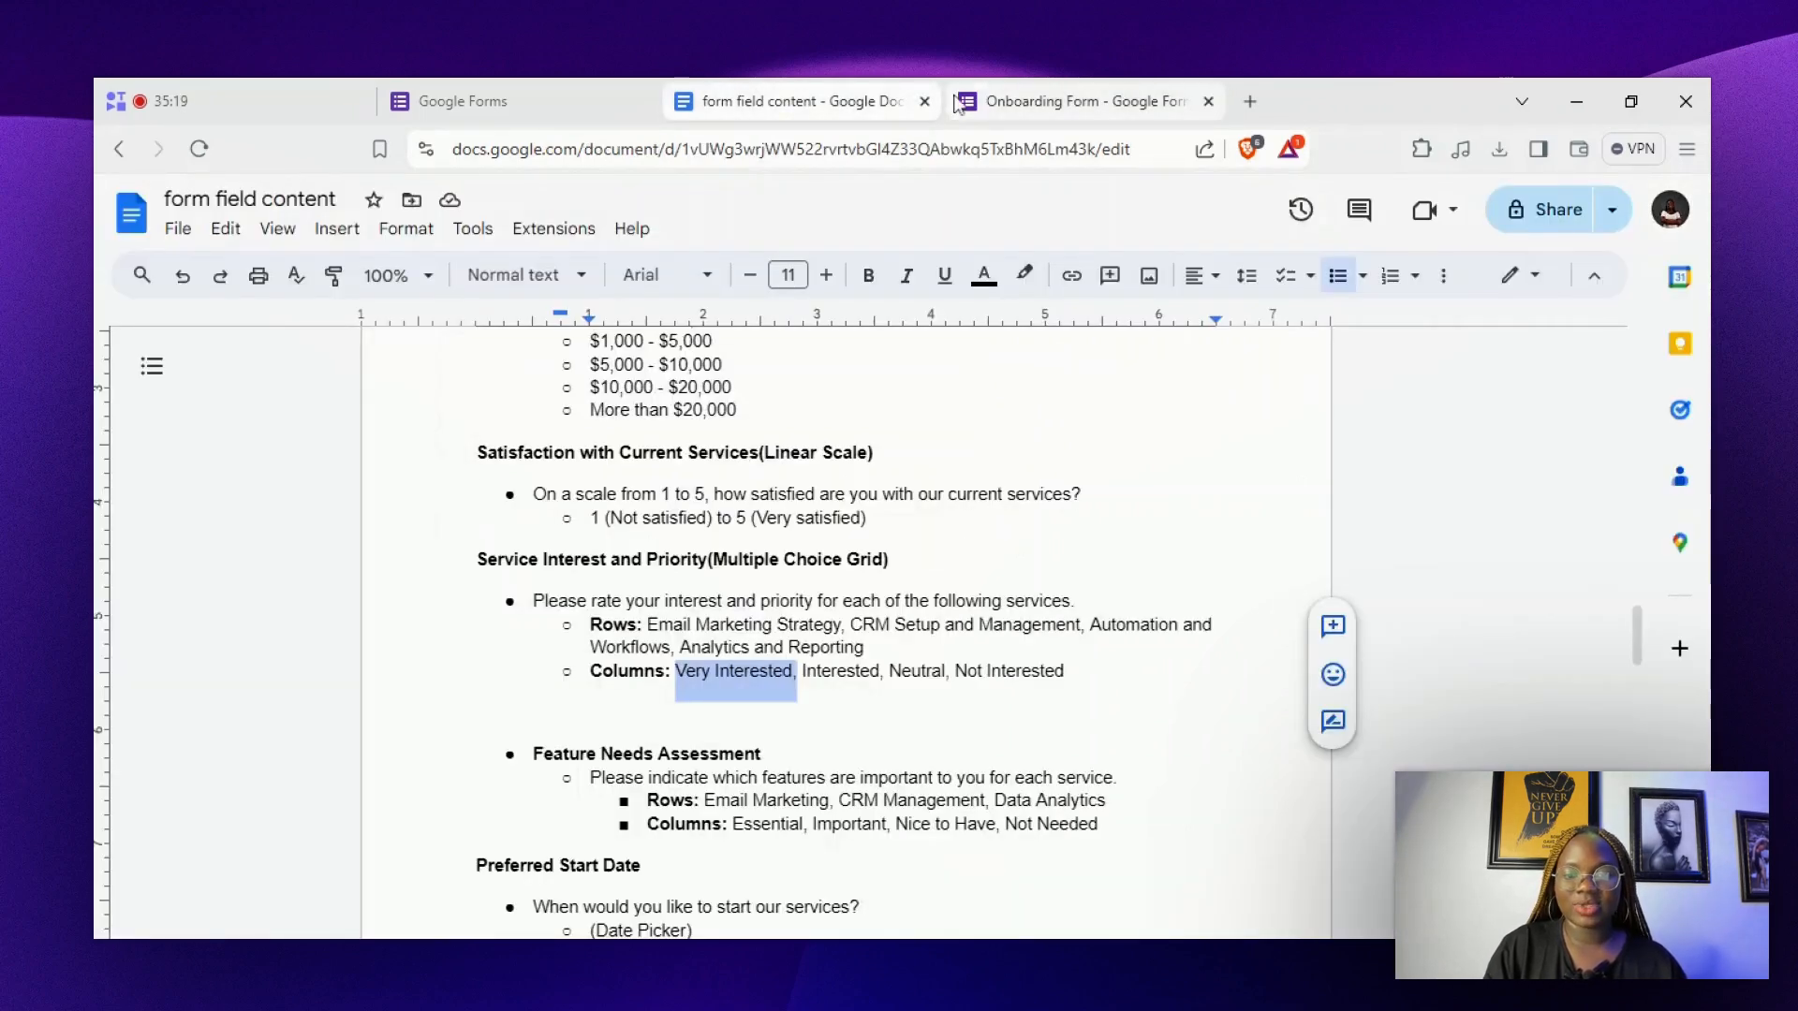
click(1071, 89)
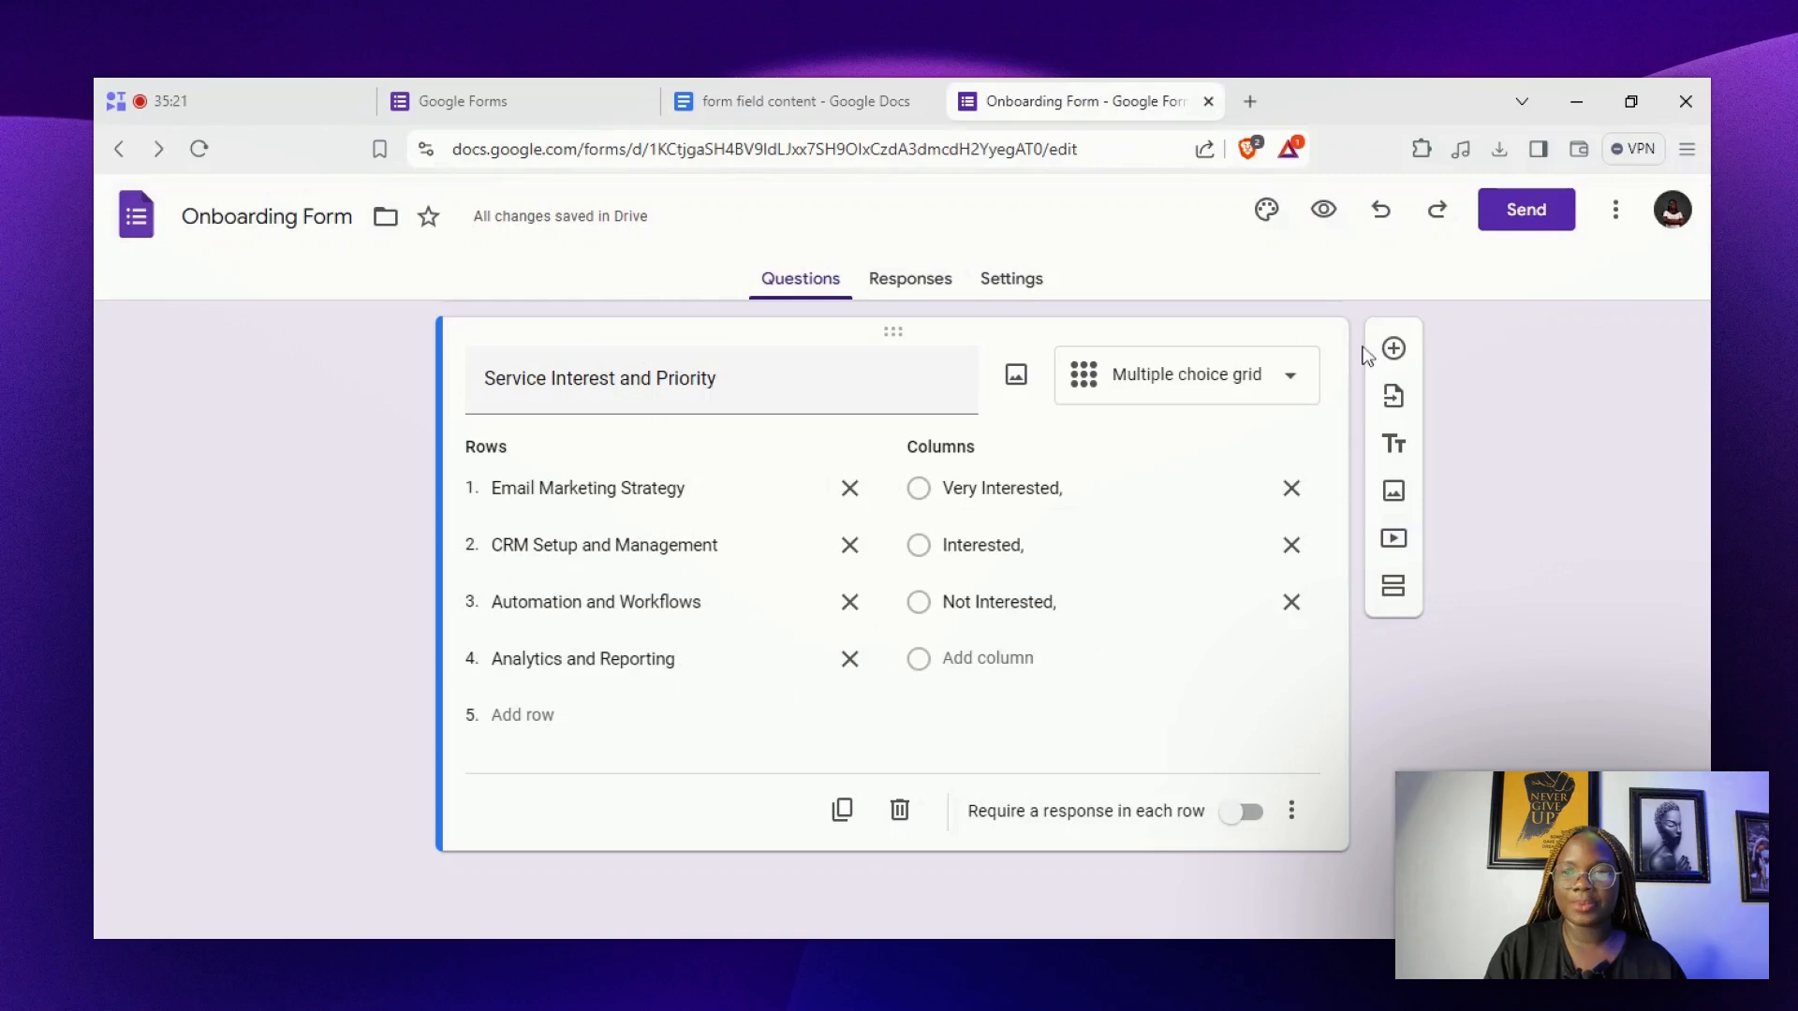
click(842, 811)
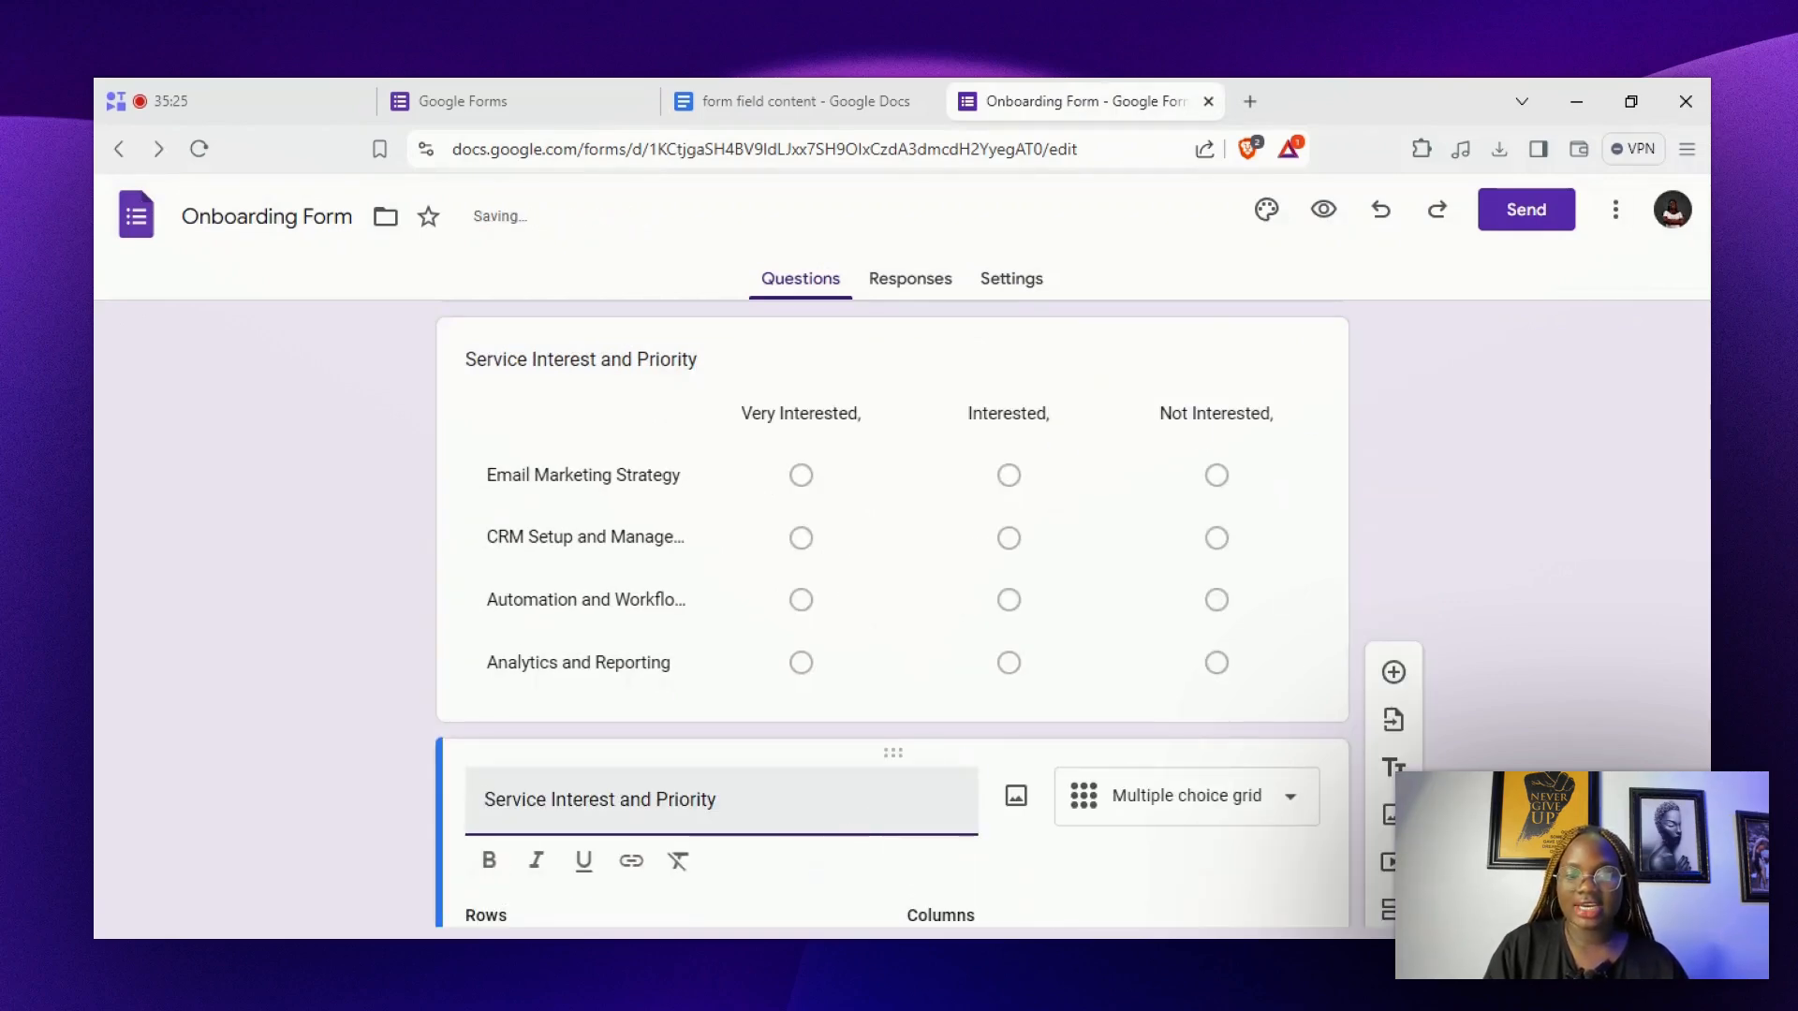
click(719, 800)
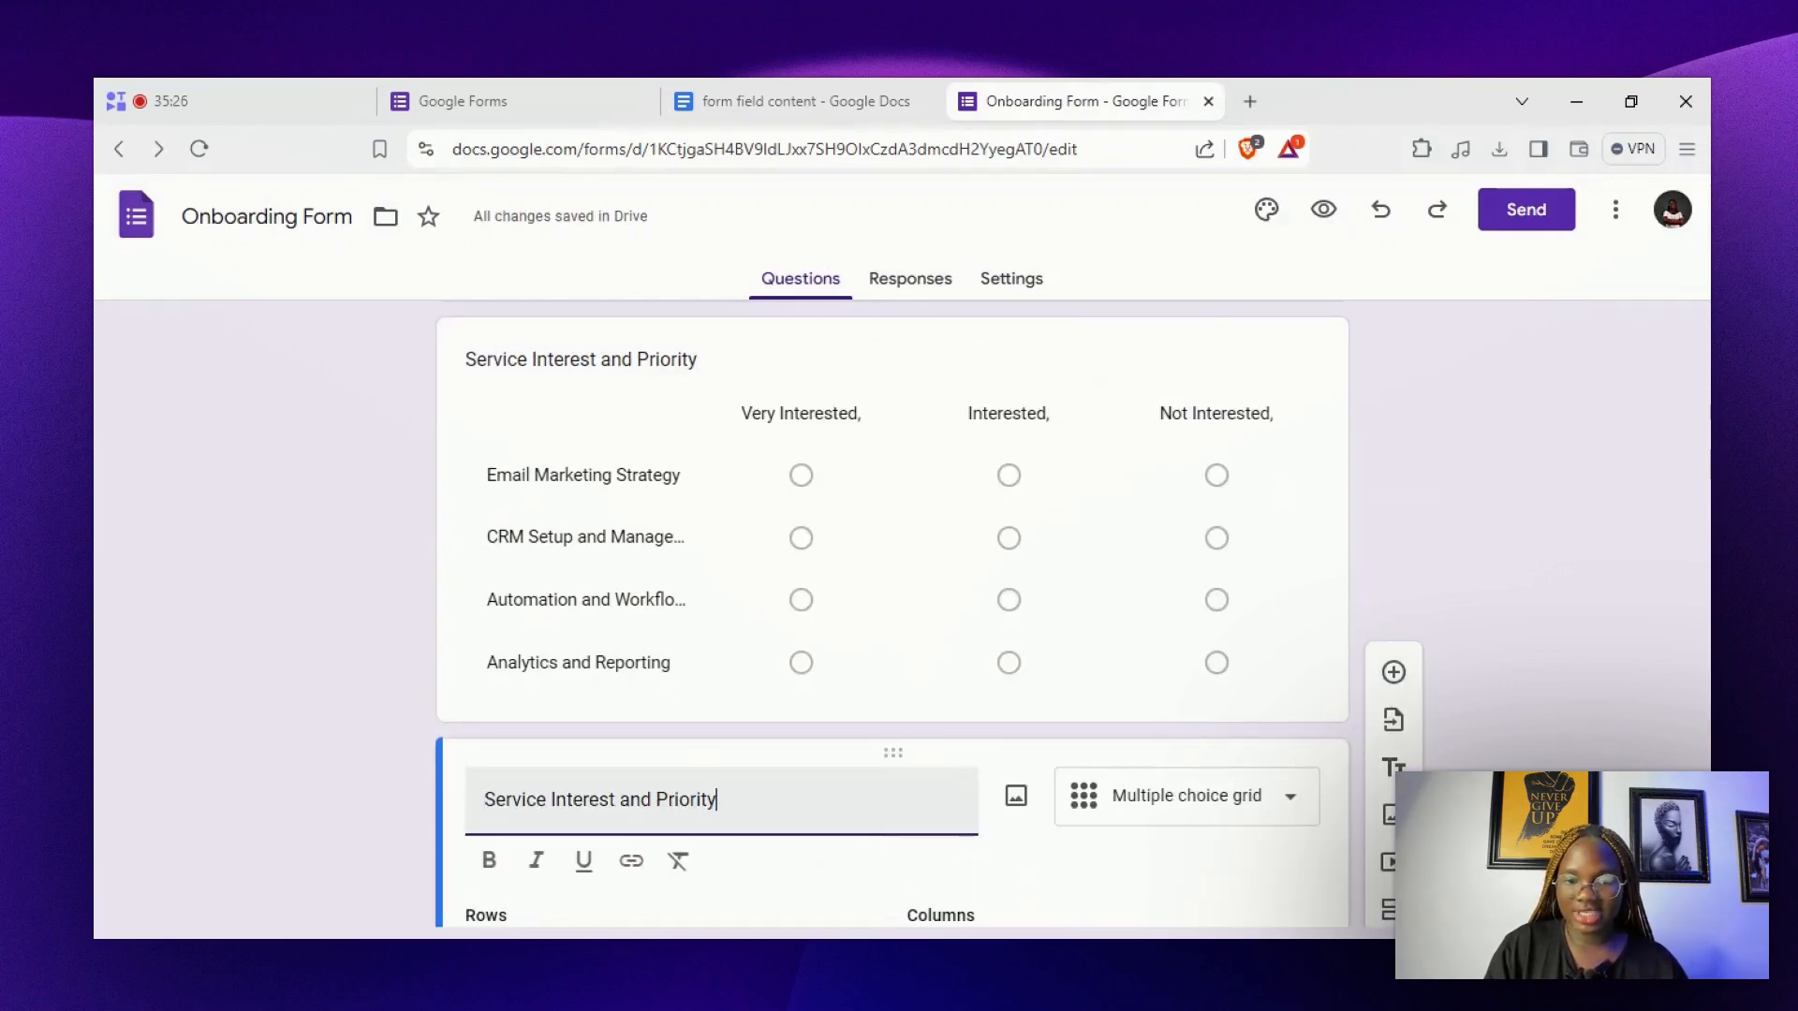
click(1199, 811)
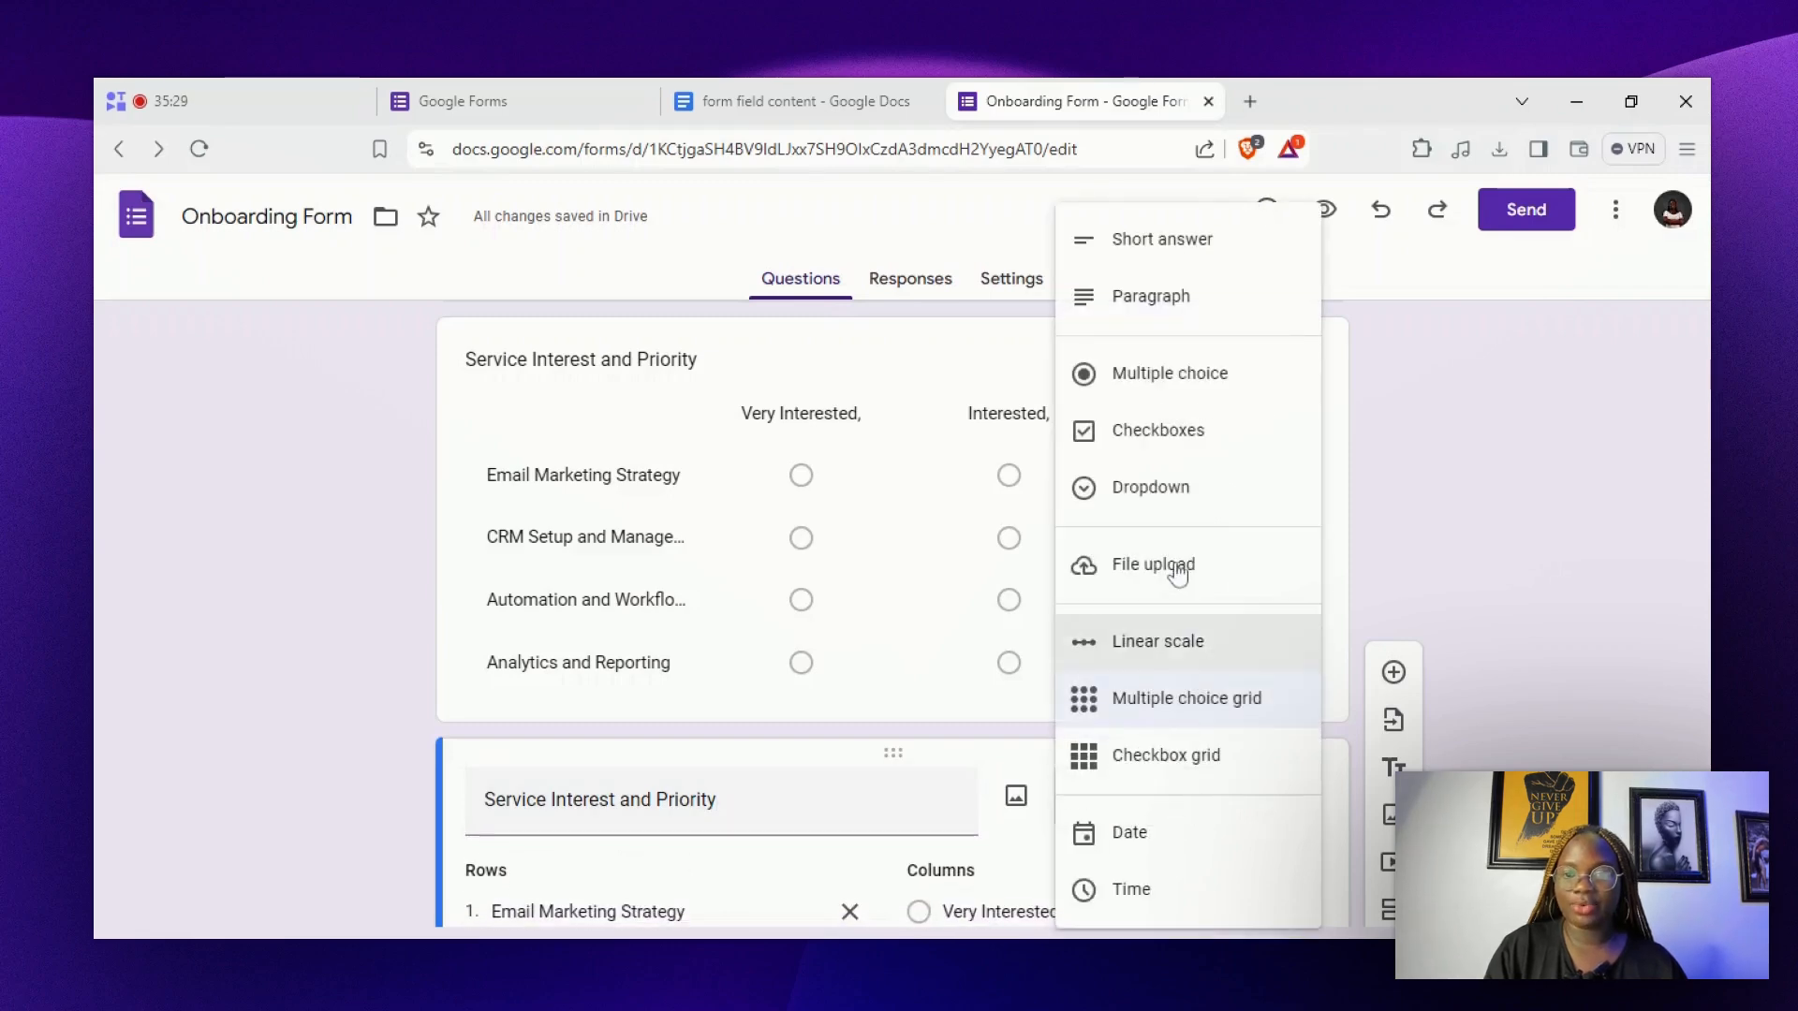
click(1197, 764)
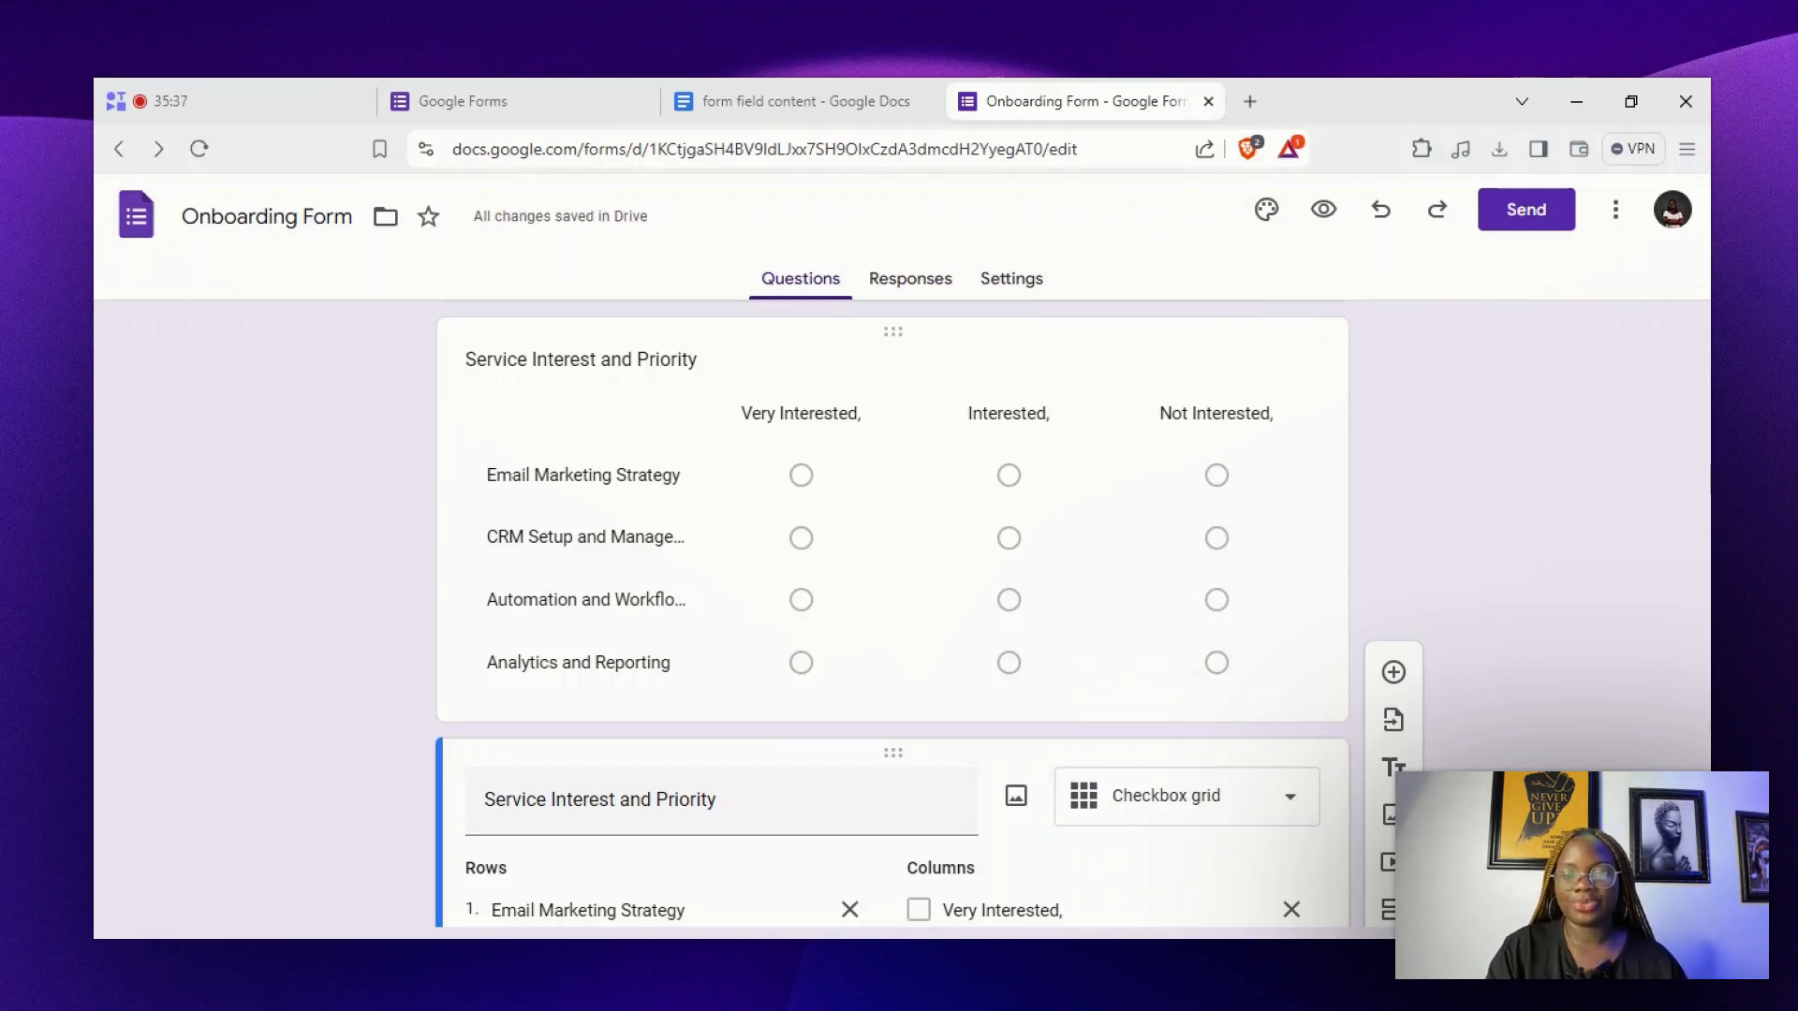
scroll(1216, 567, down, 3)
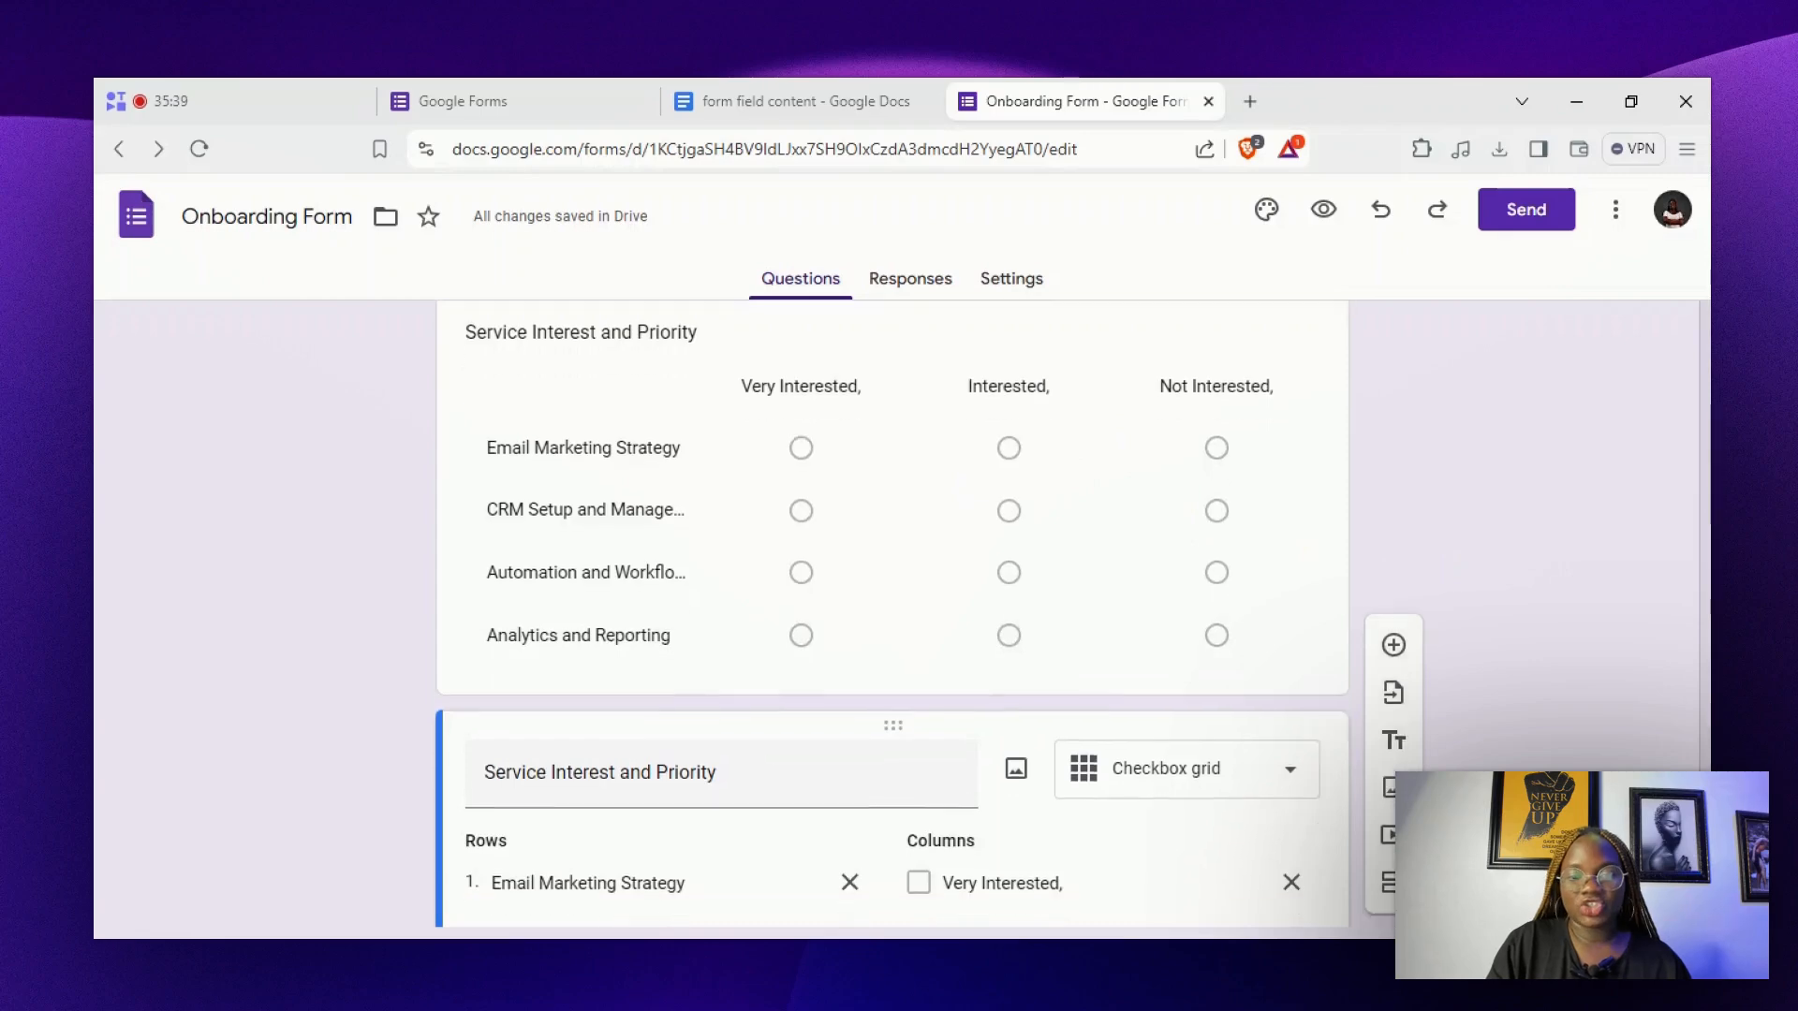
scroll(1108, 654, down, 2)
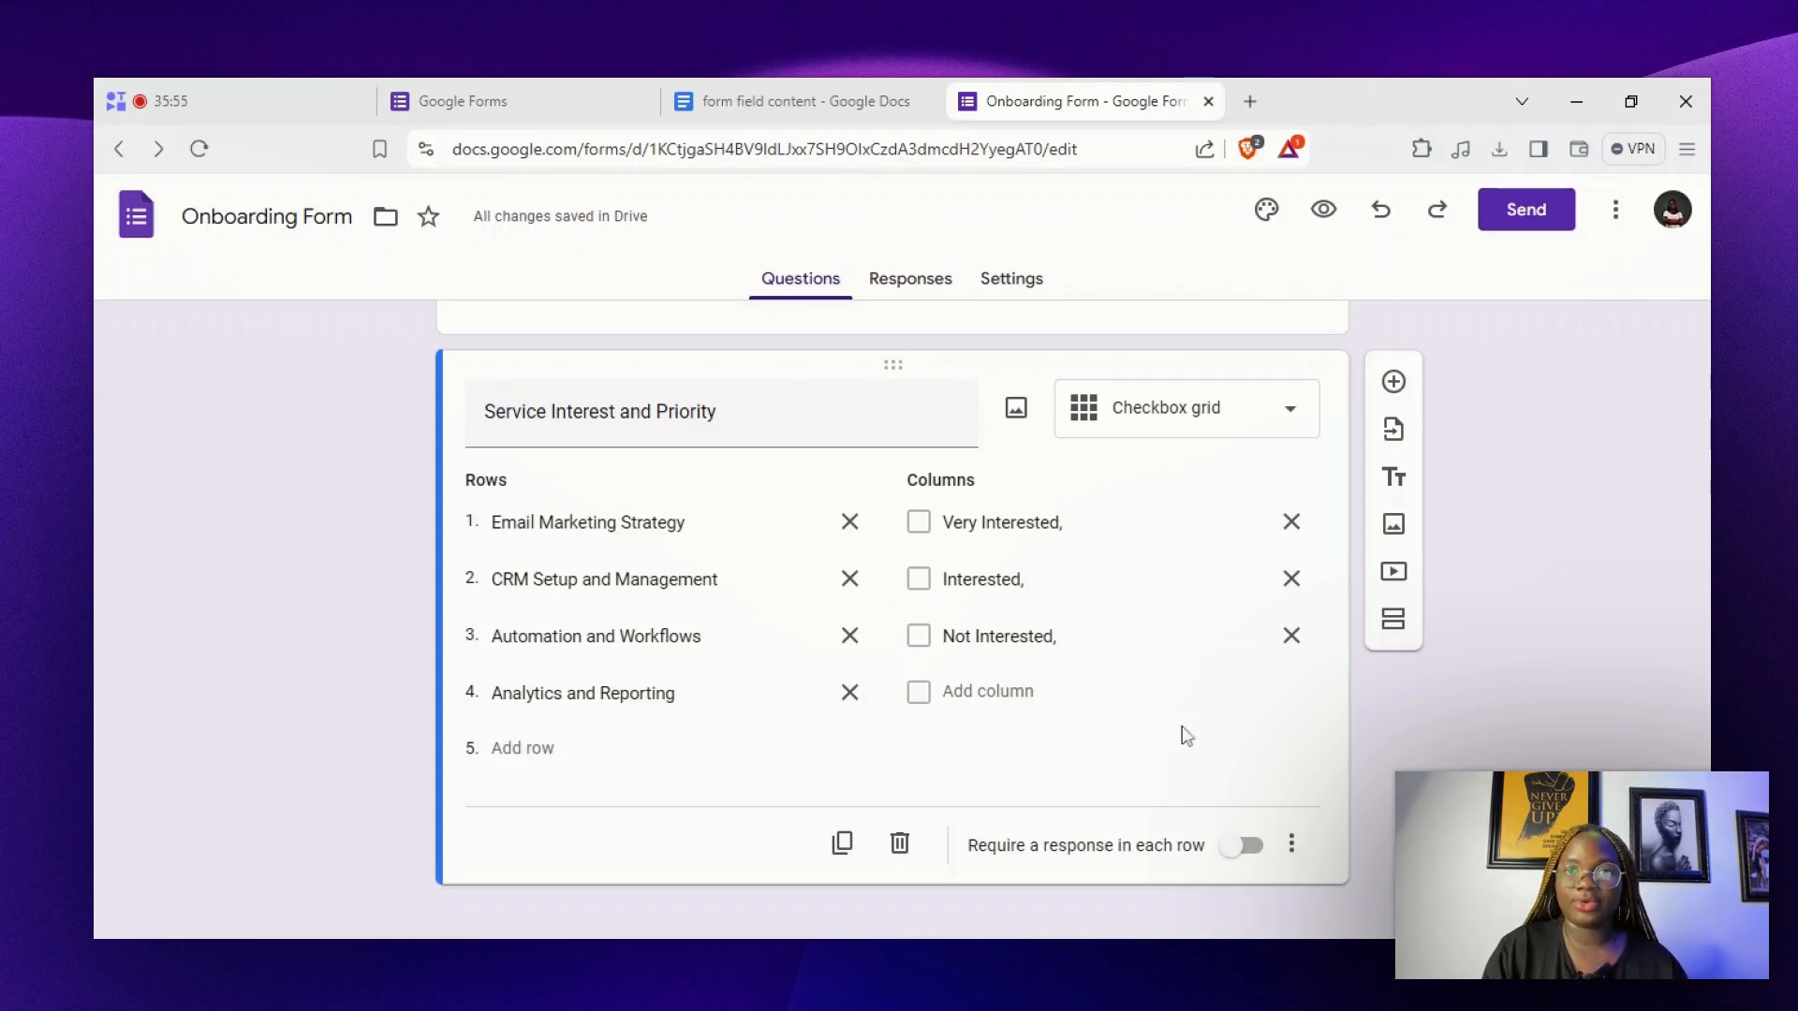
Add a new question titled Preferred Start Date, copied from the document, and remove the bold formatting from its title
click(801, 101)
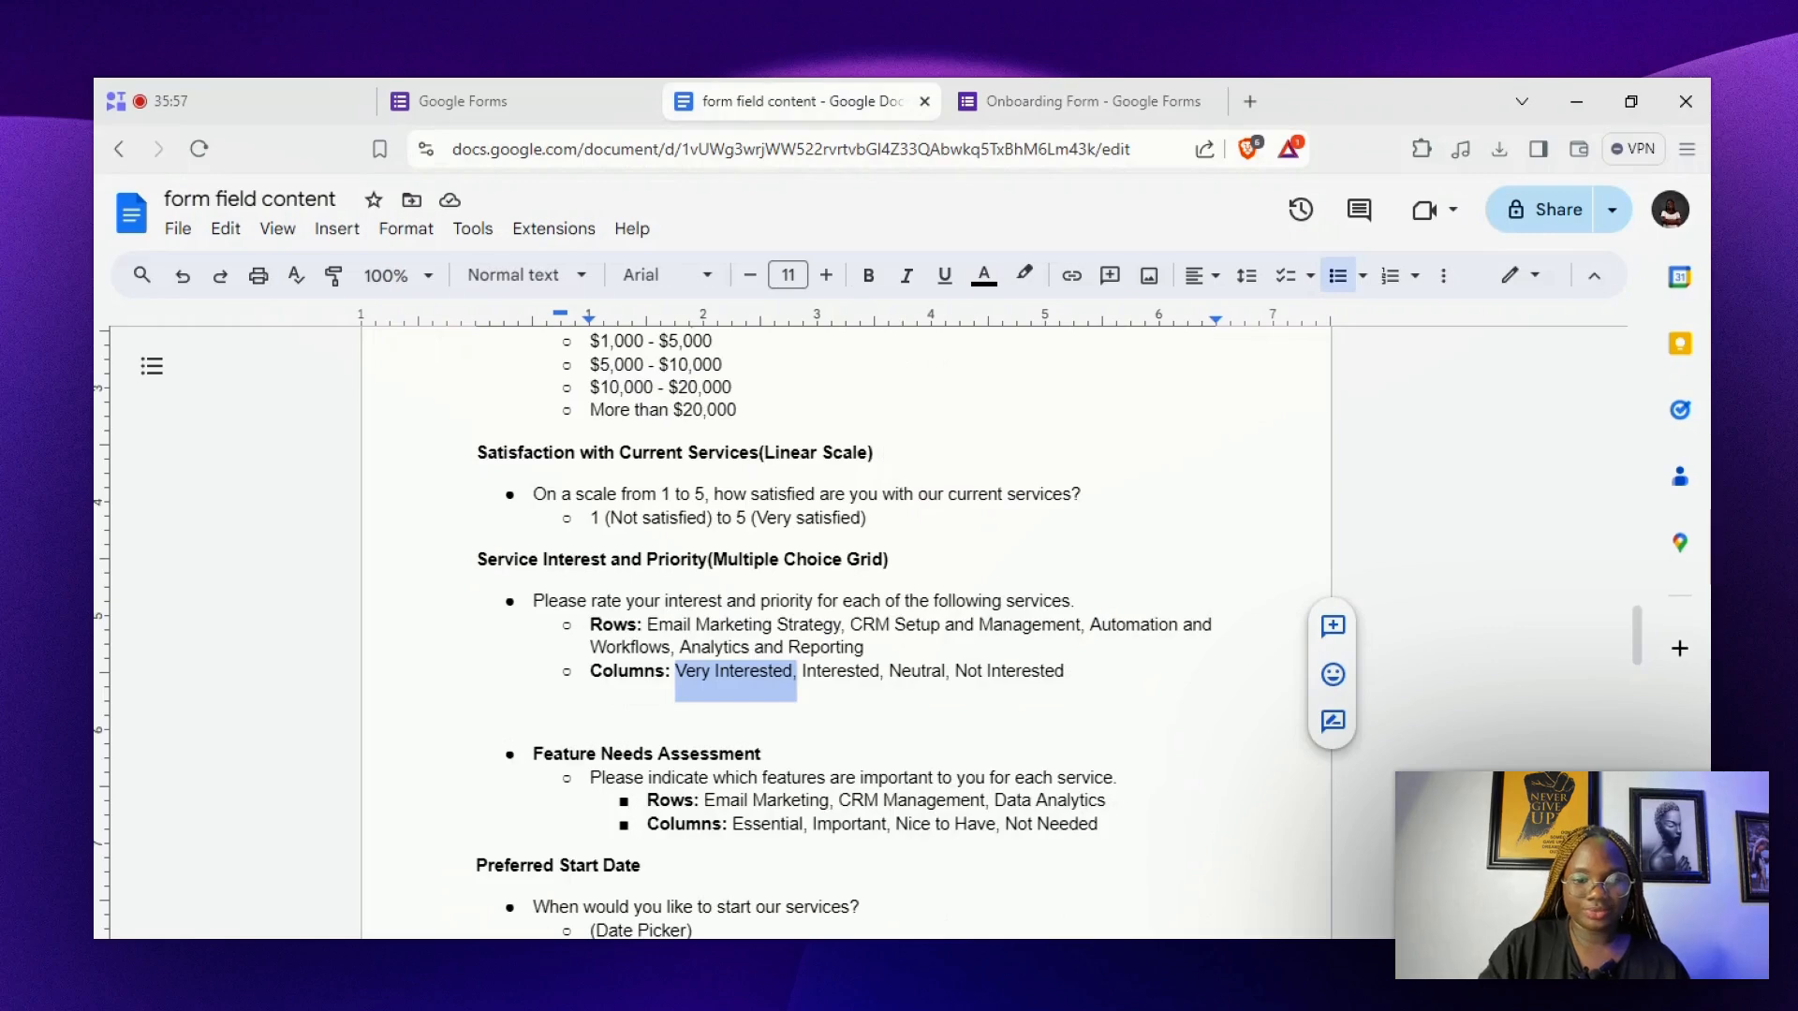
scroll(842, 627, down, 4)
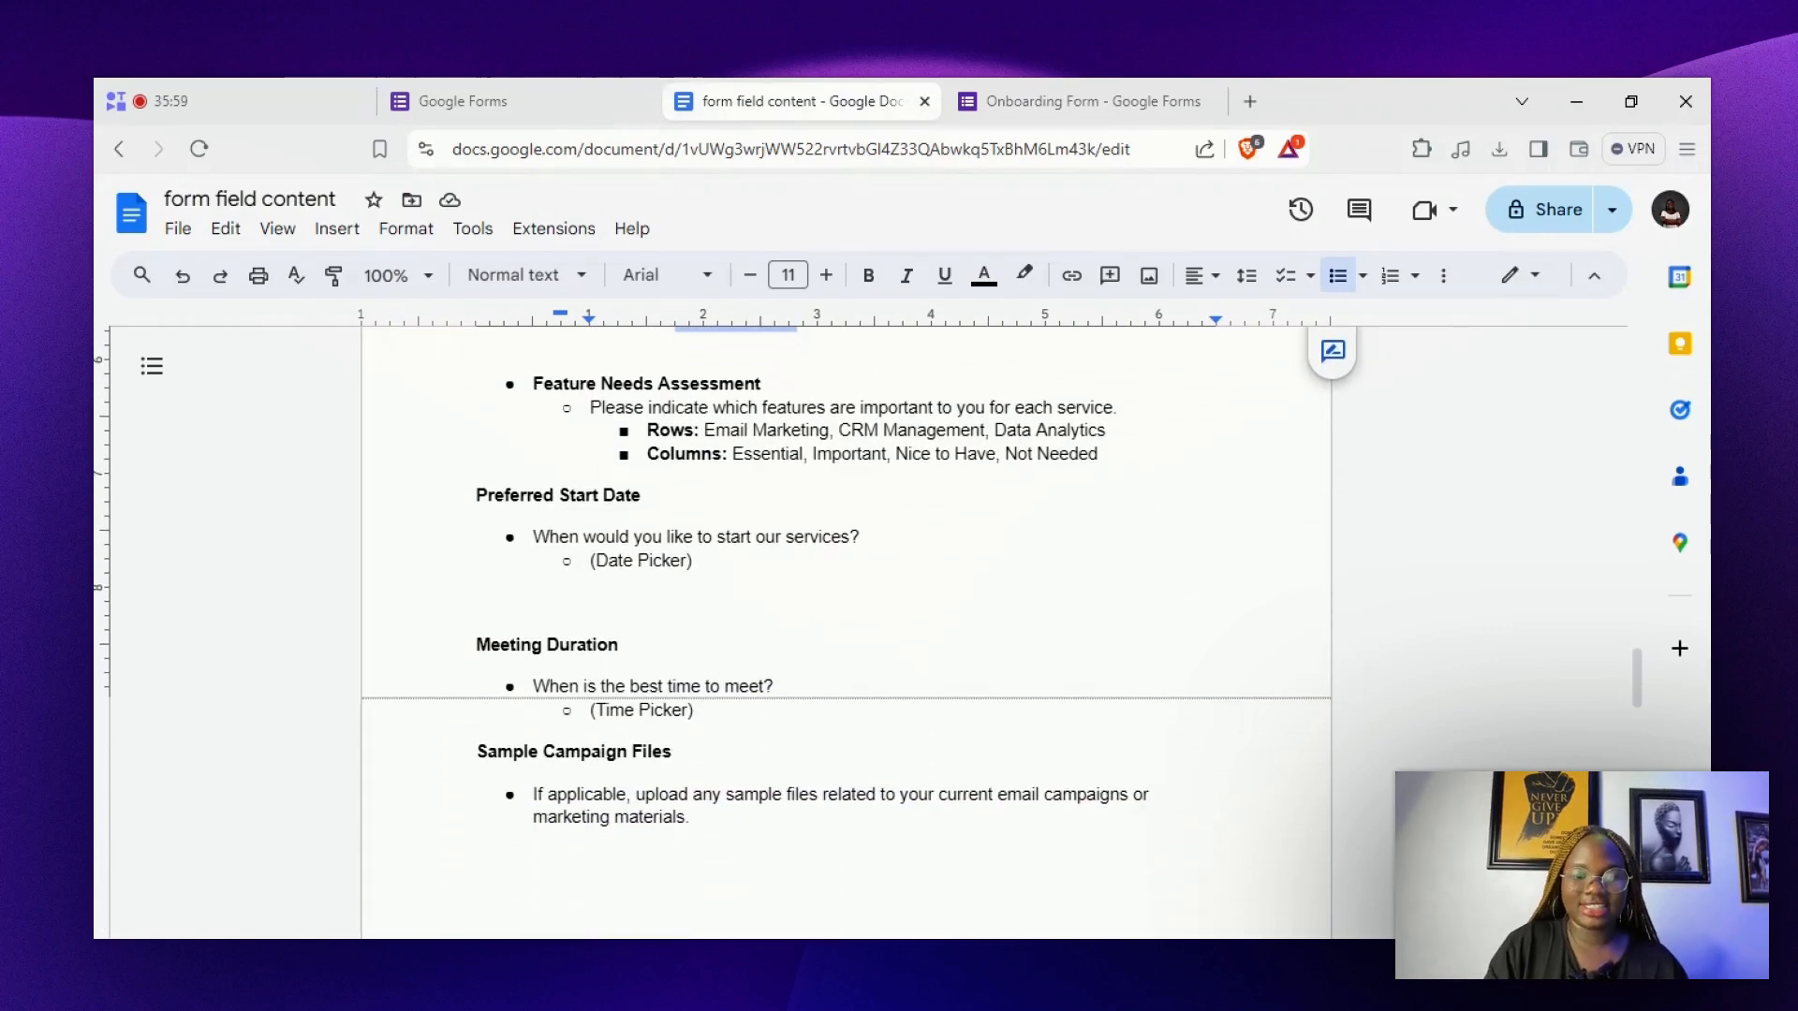
triple_click(575, 496)
key(ctrl+c)
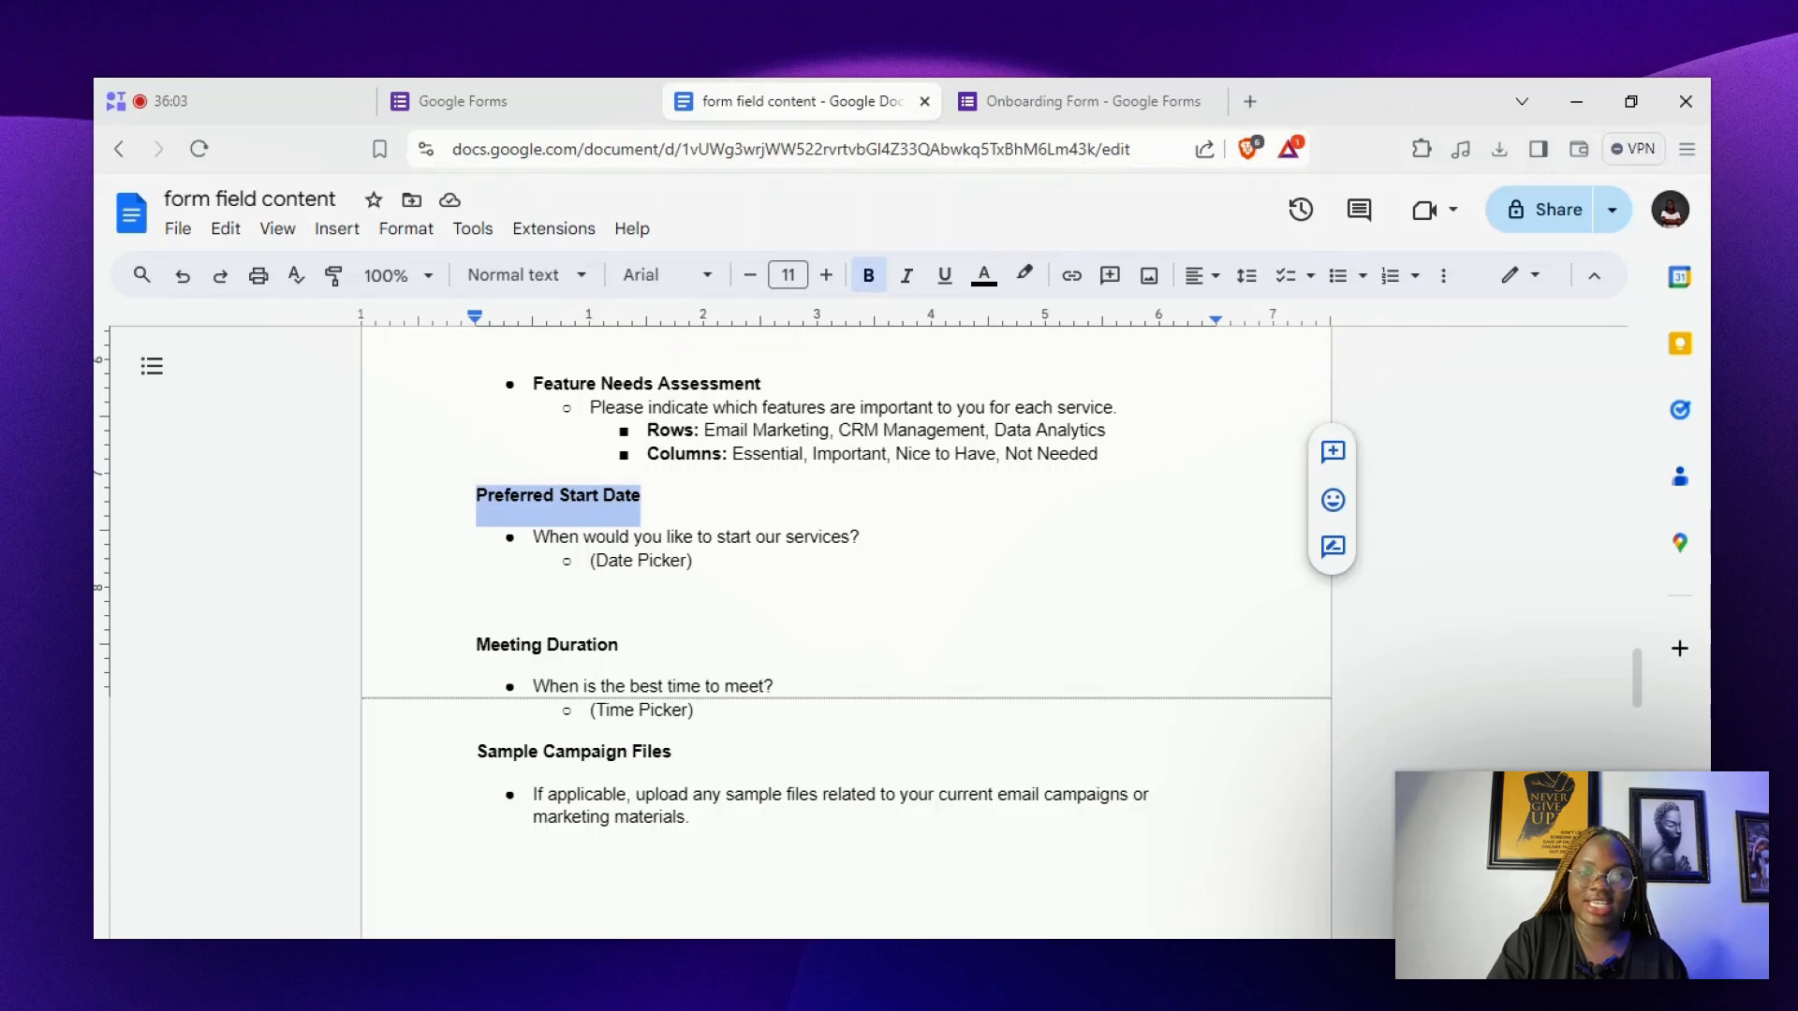
click(1091, 101)
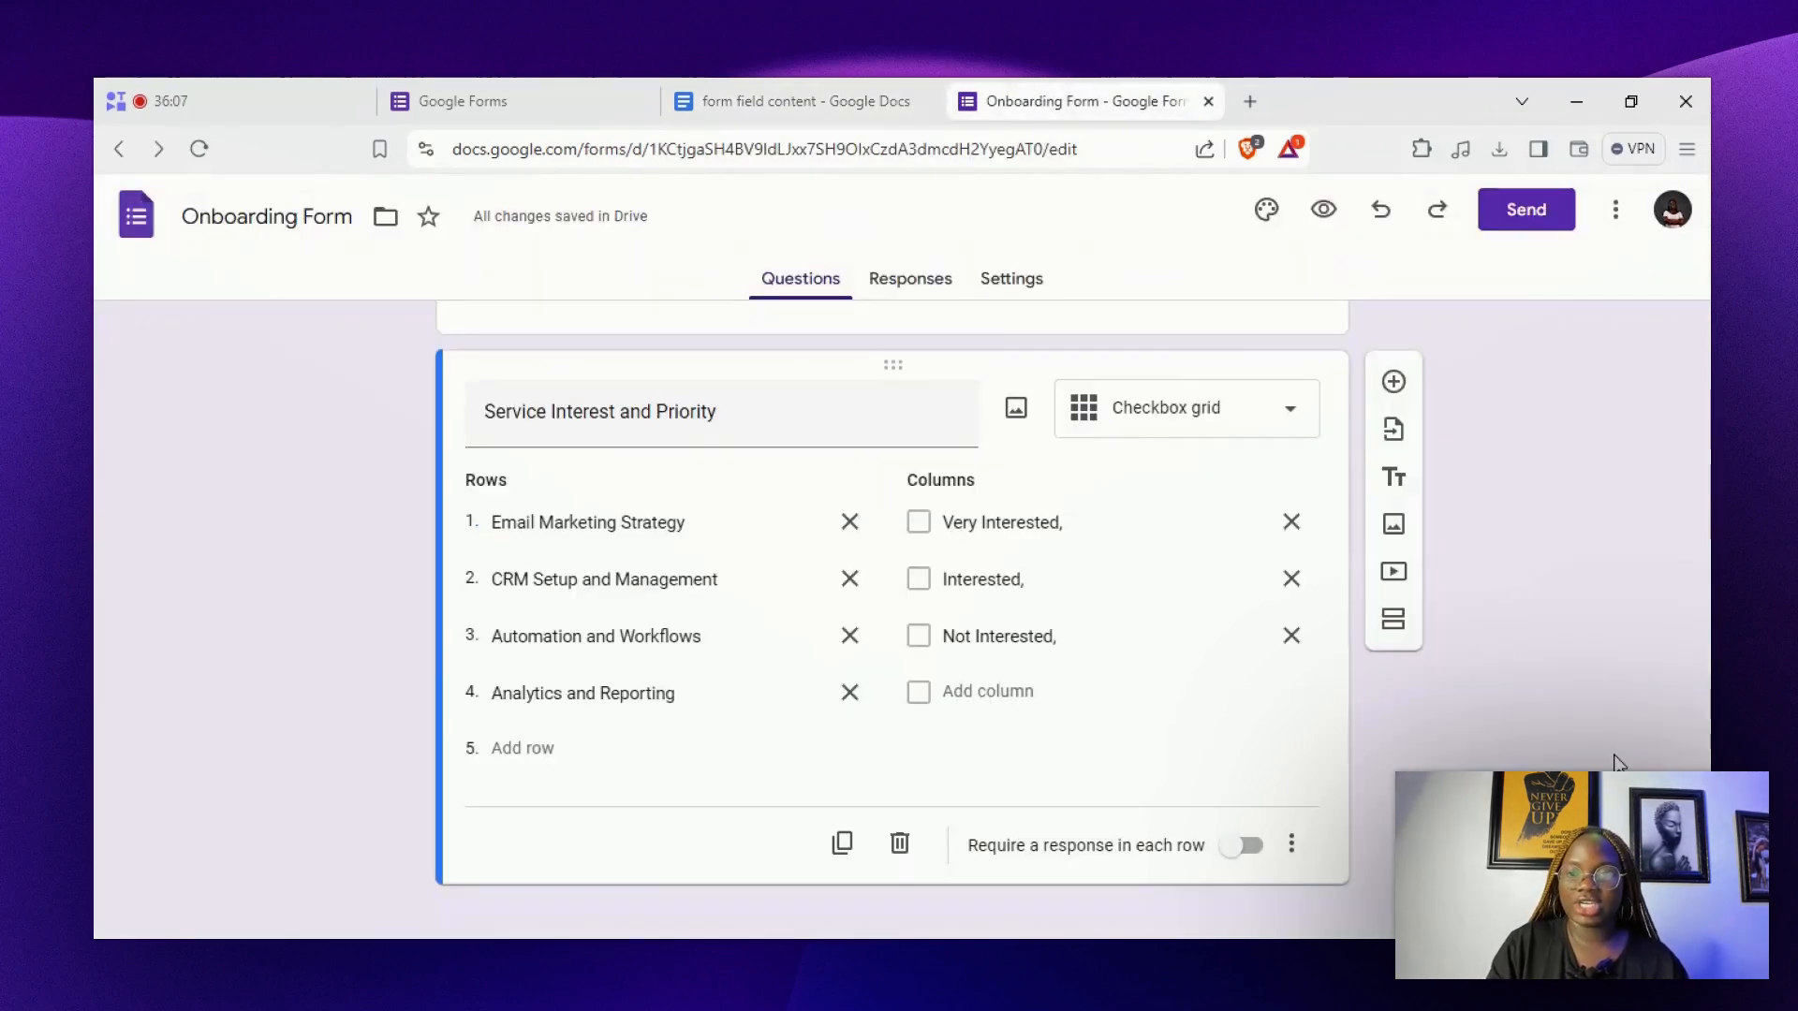
click(1394, 382)
key(ctrl+v)
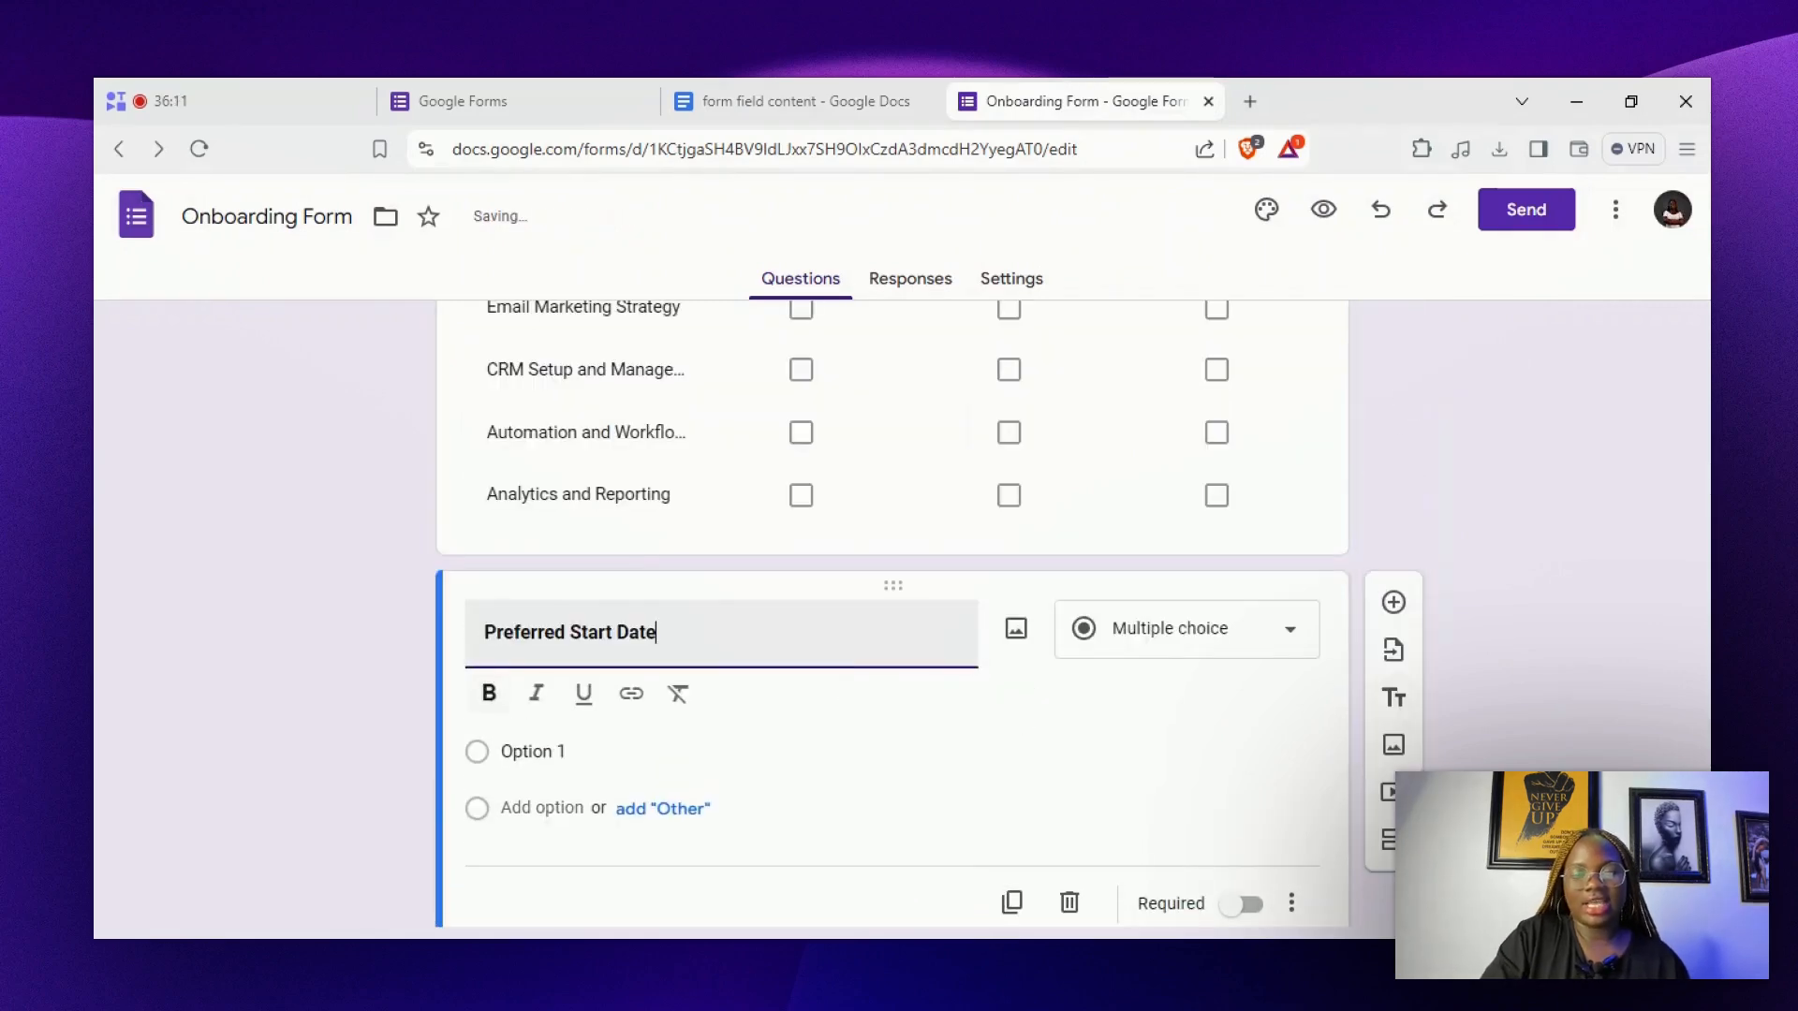
key(ctrl+a)
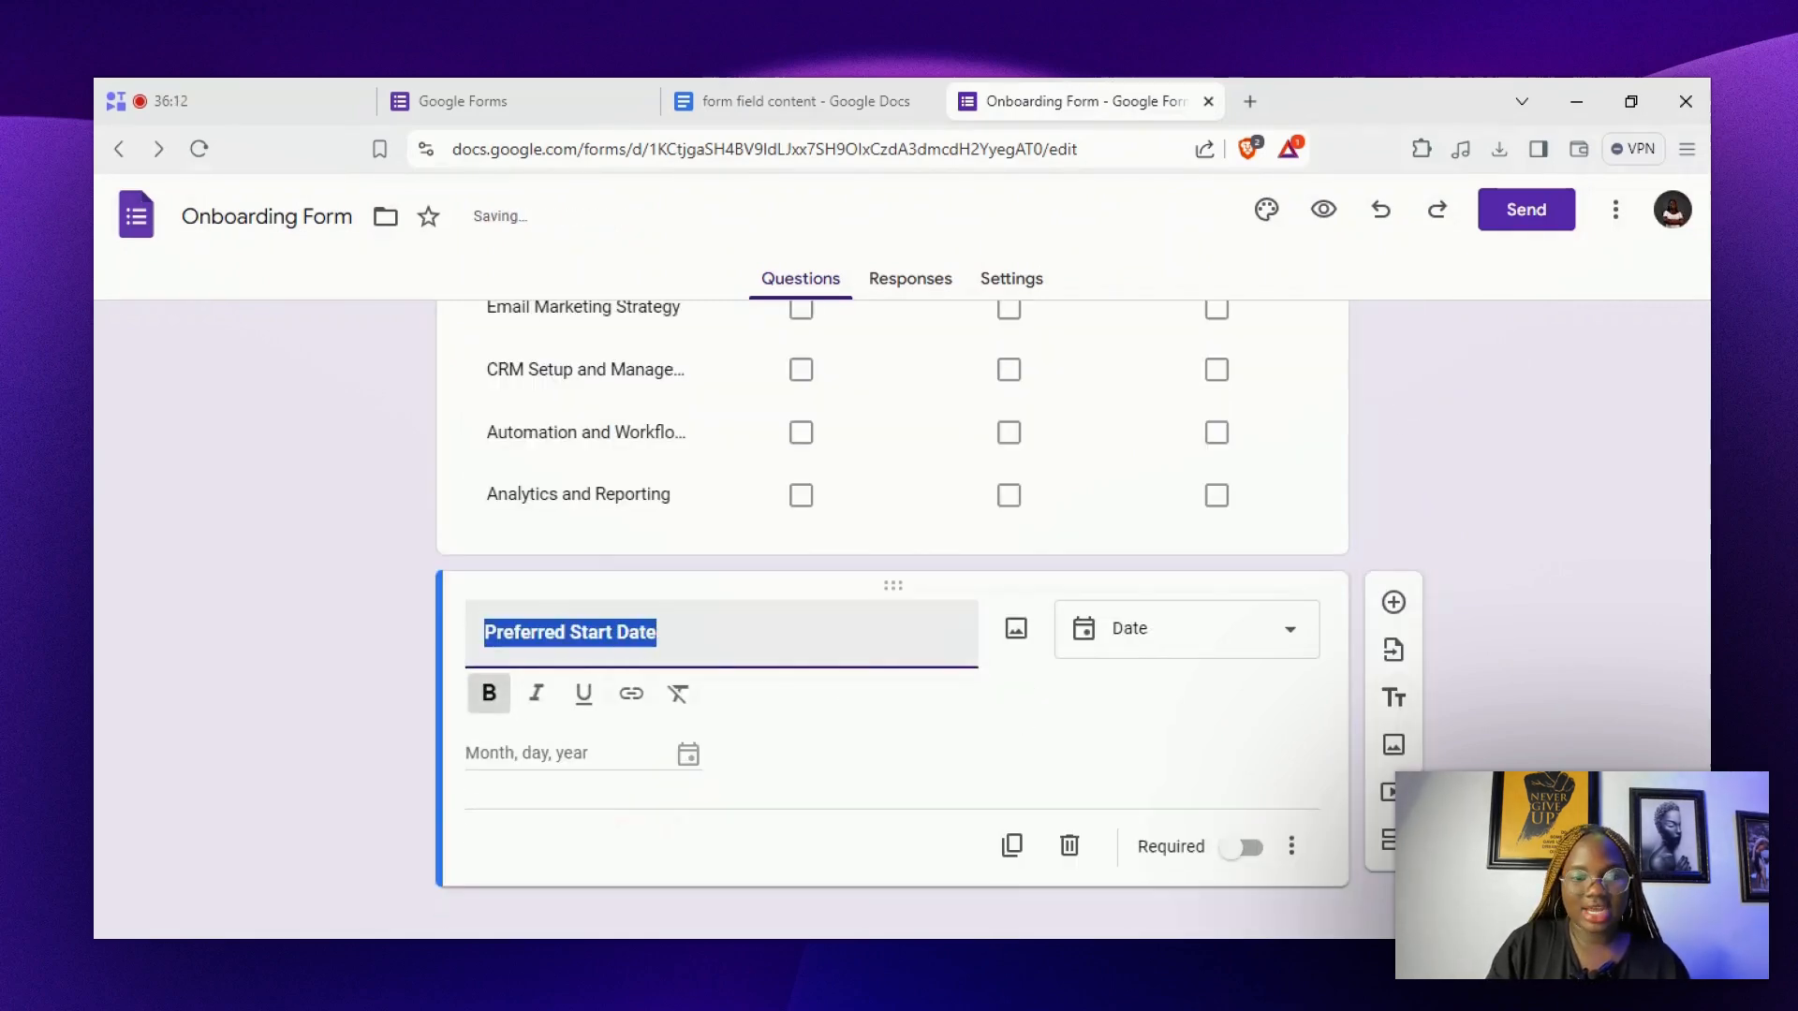
click(474, 697)
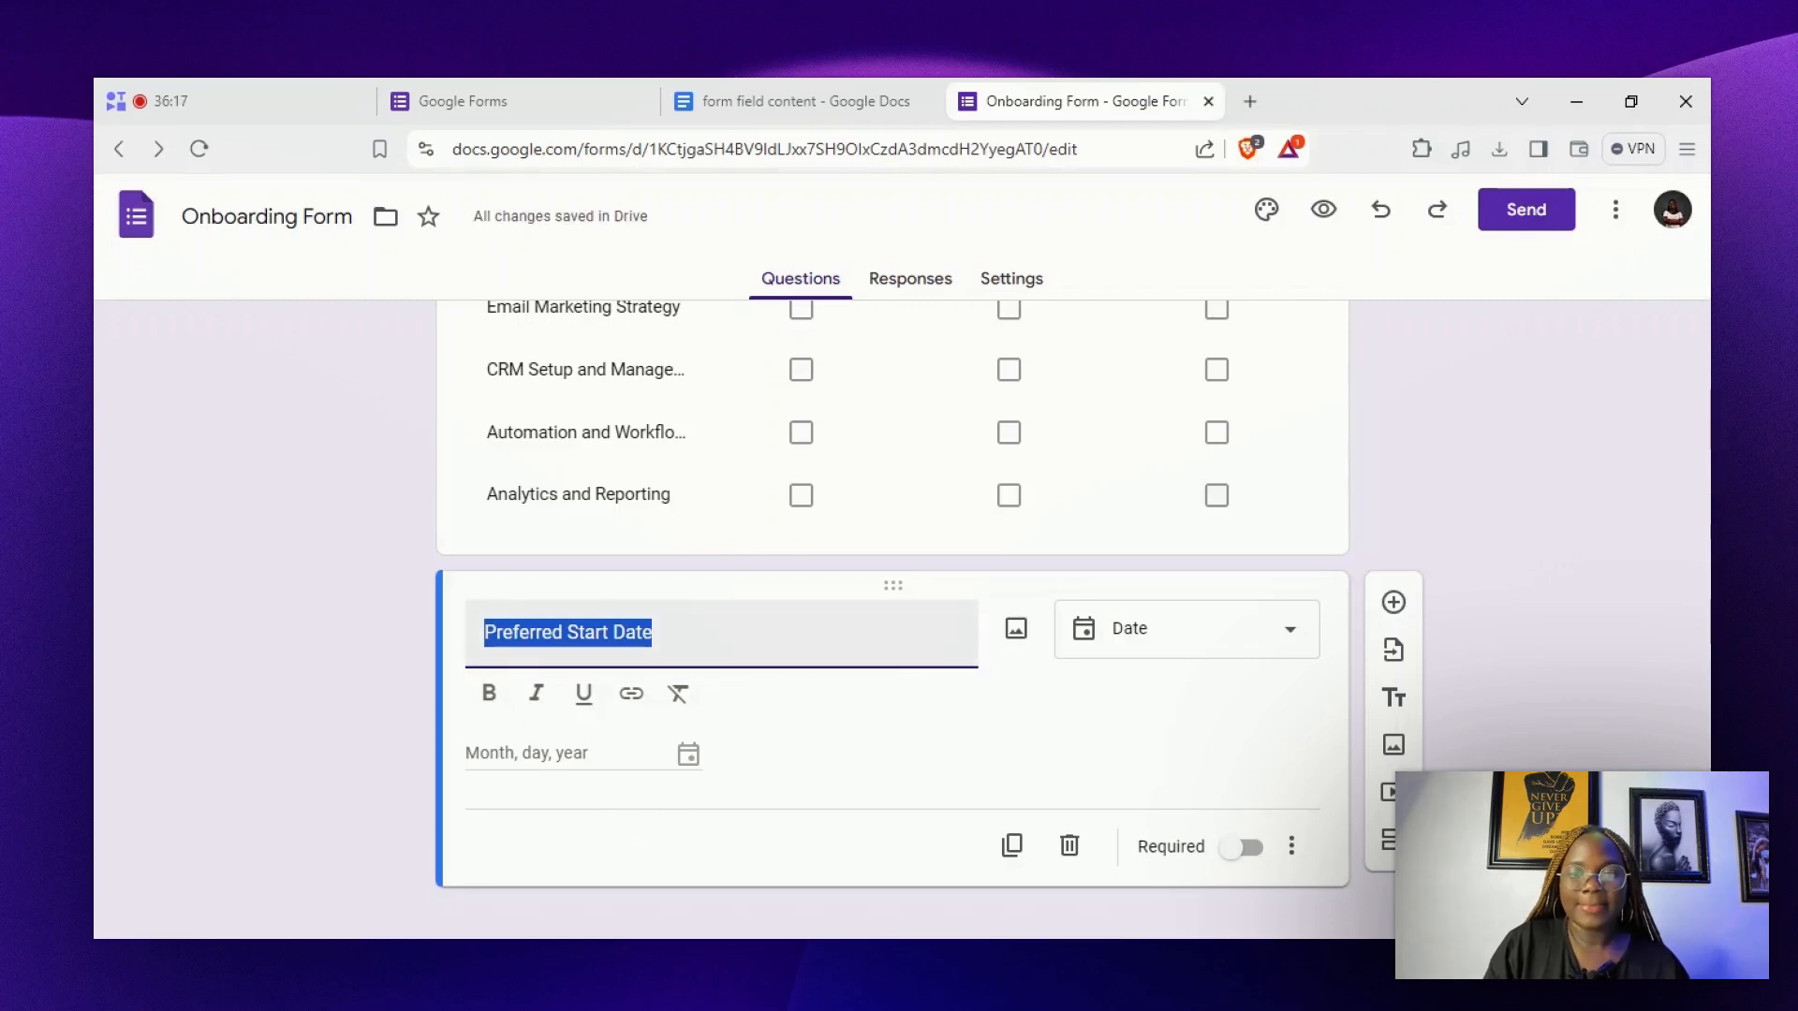
Set the Preferred Start Date question to the Date type and make it required
click(1136, 631)
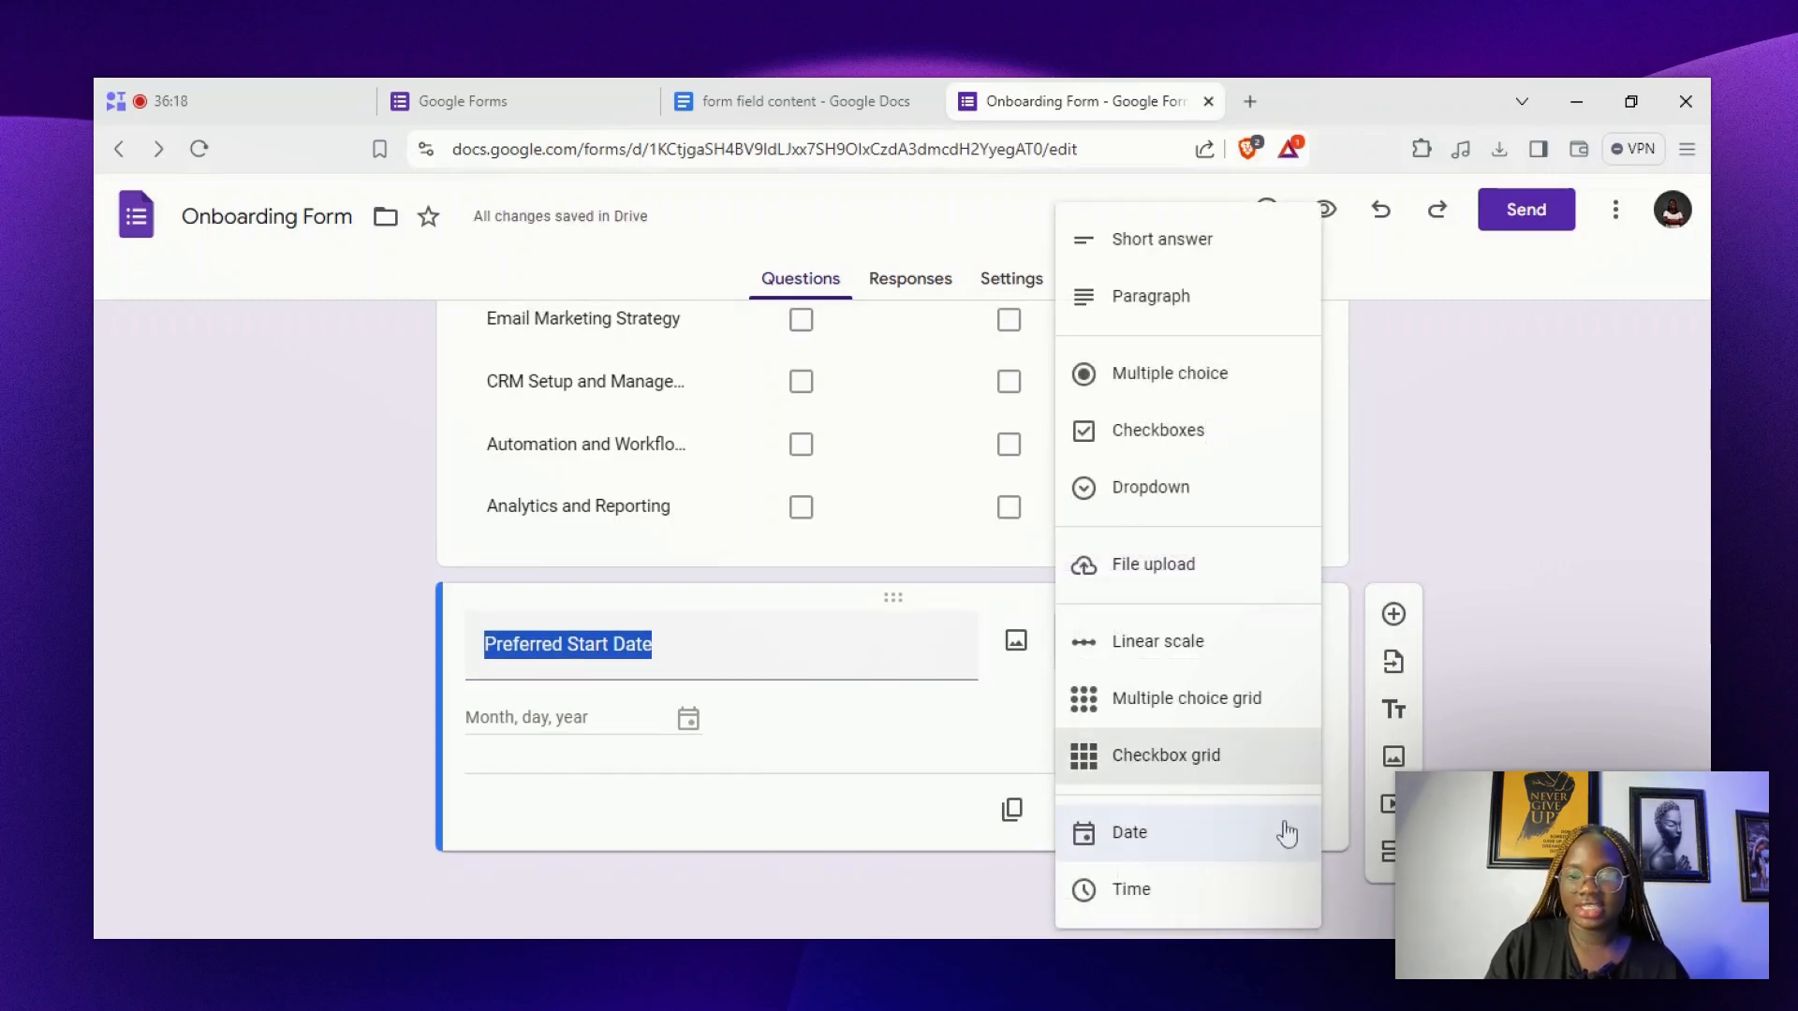
click(1246, 843)
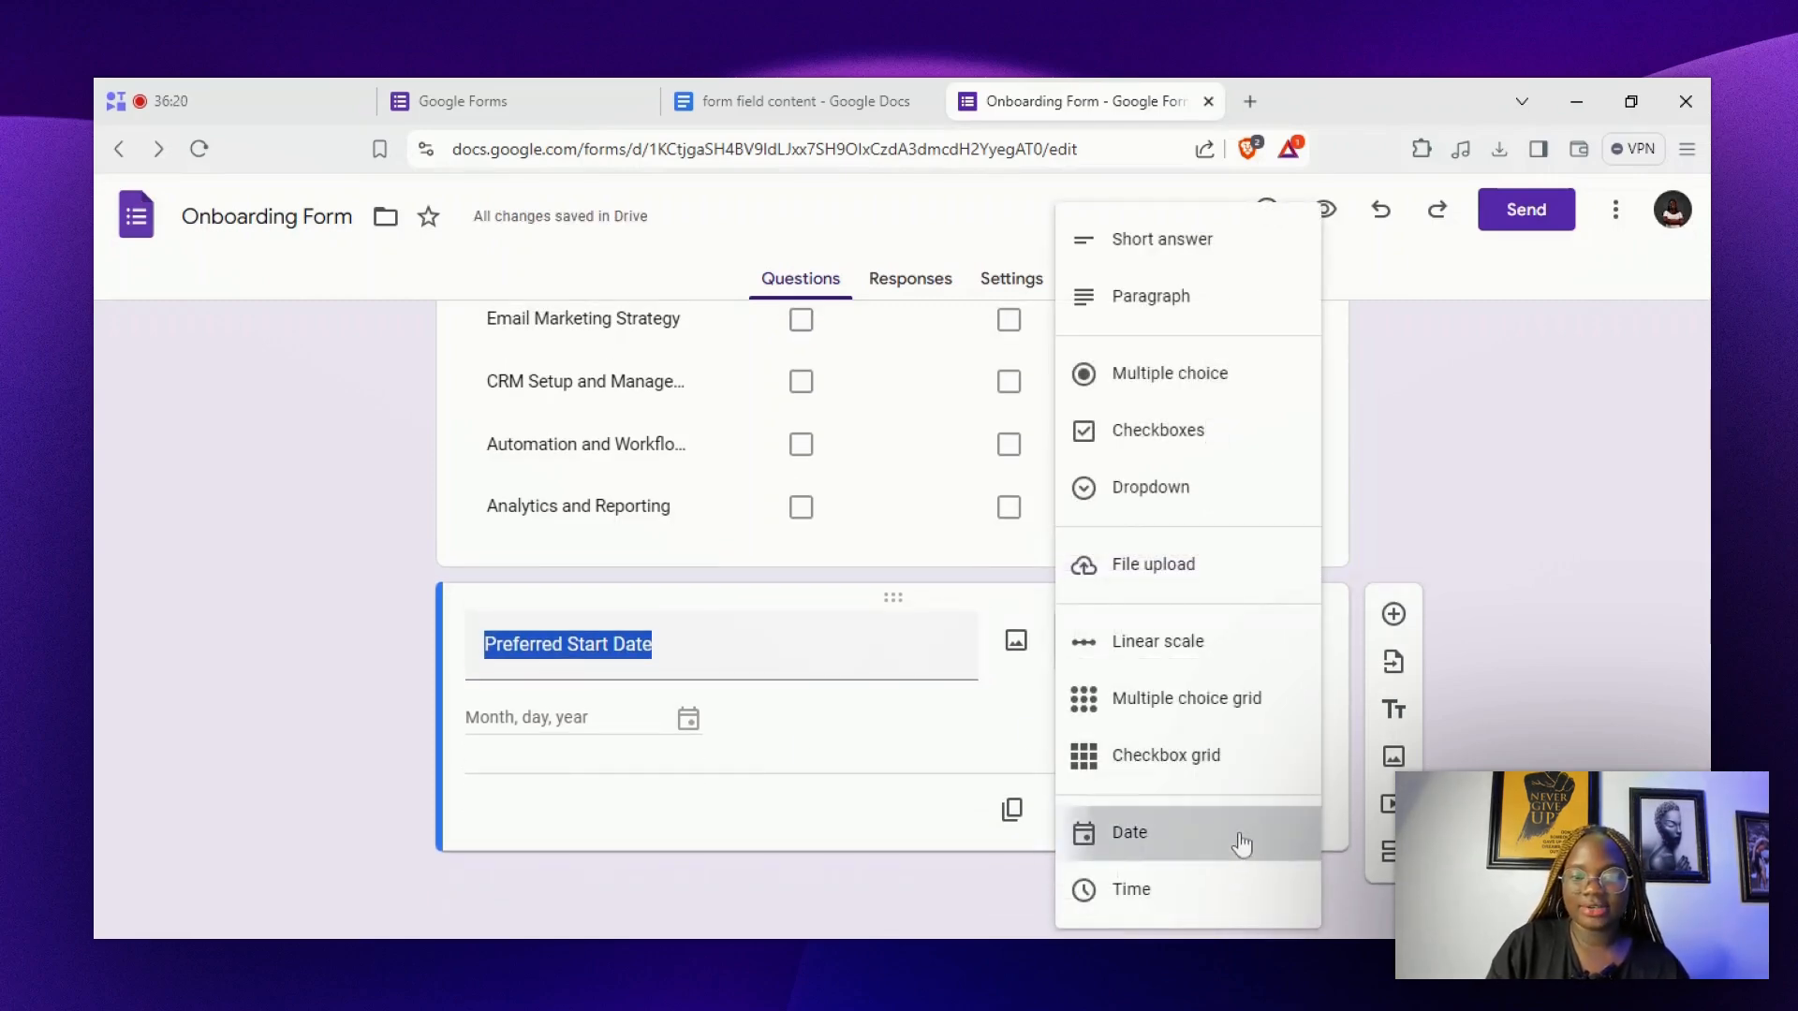
click(850, 712)
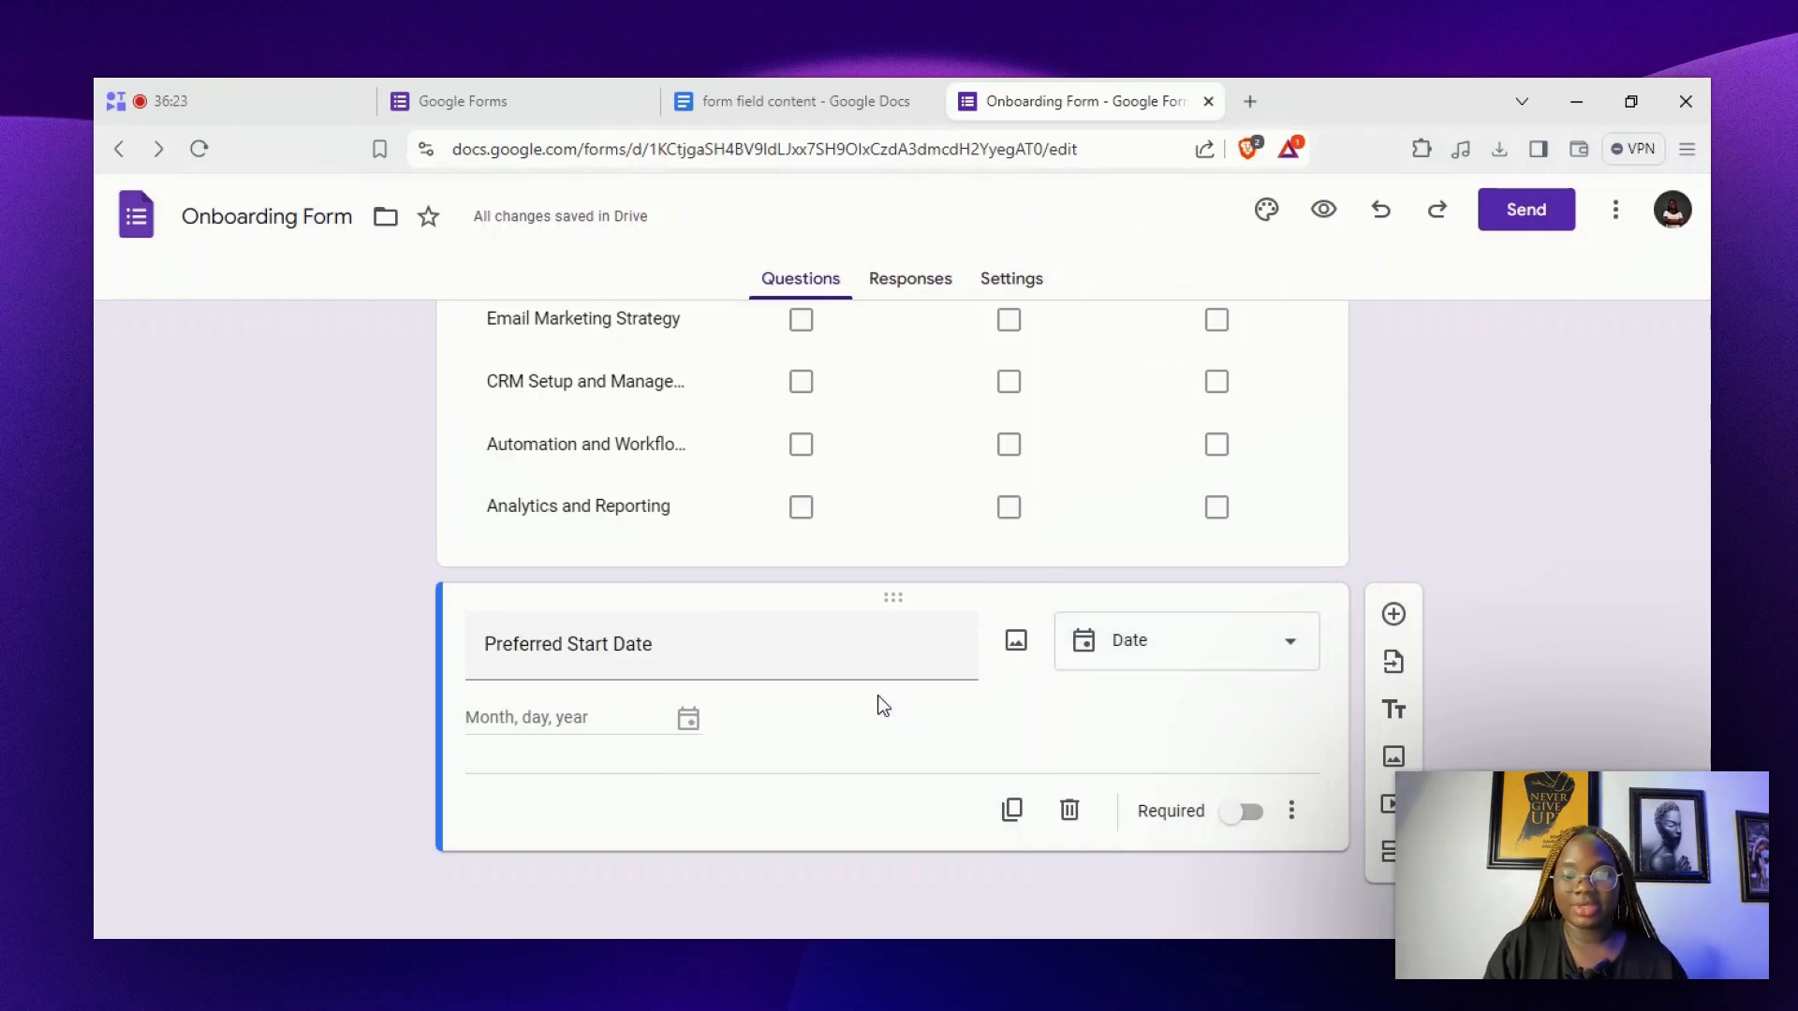
click(1251, 817)
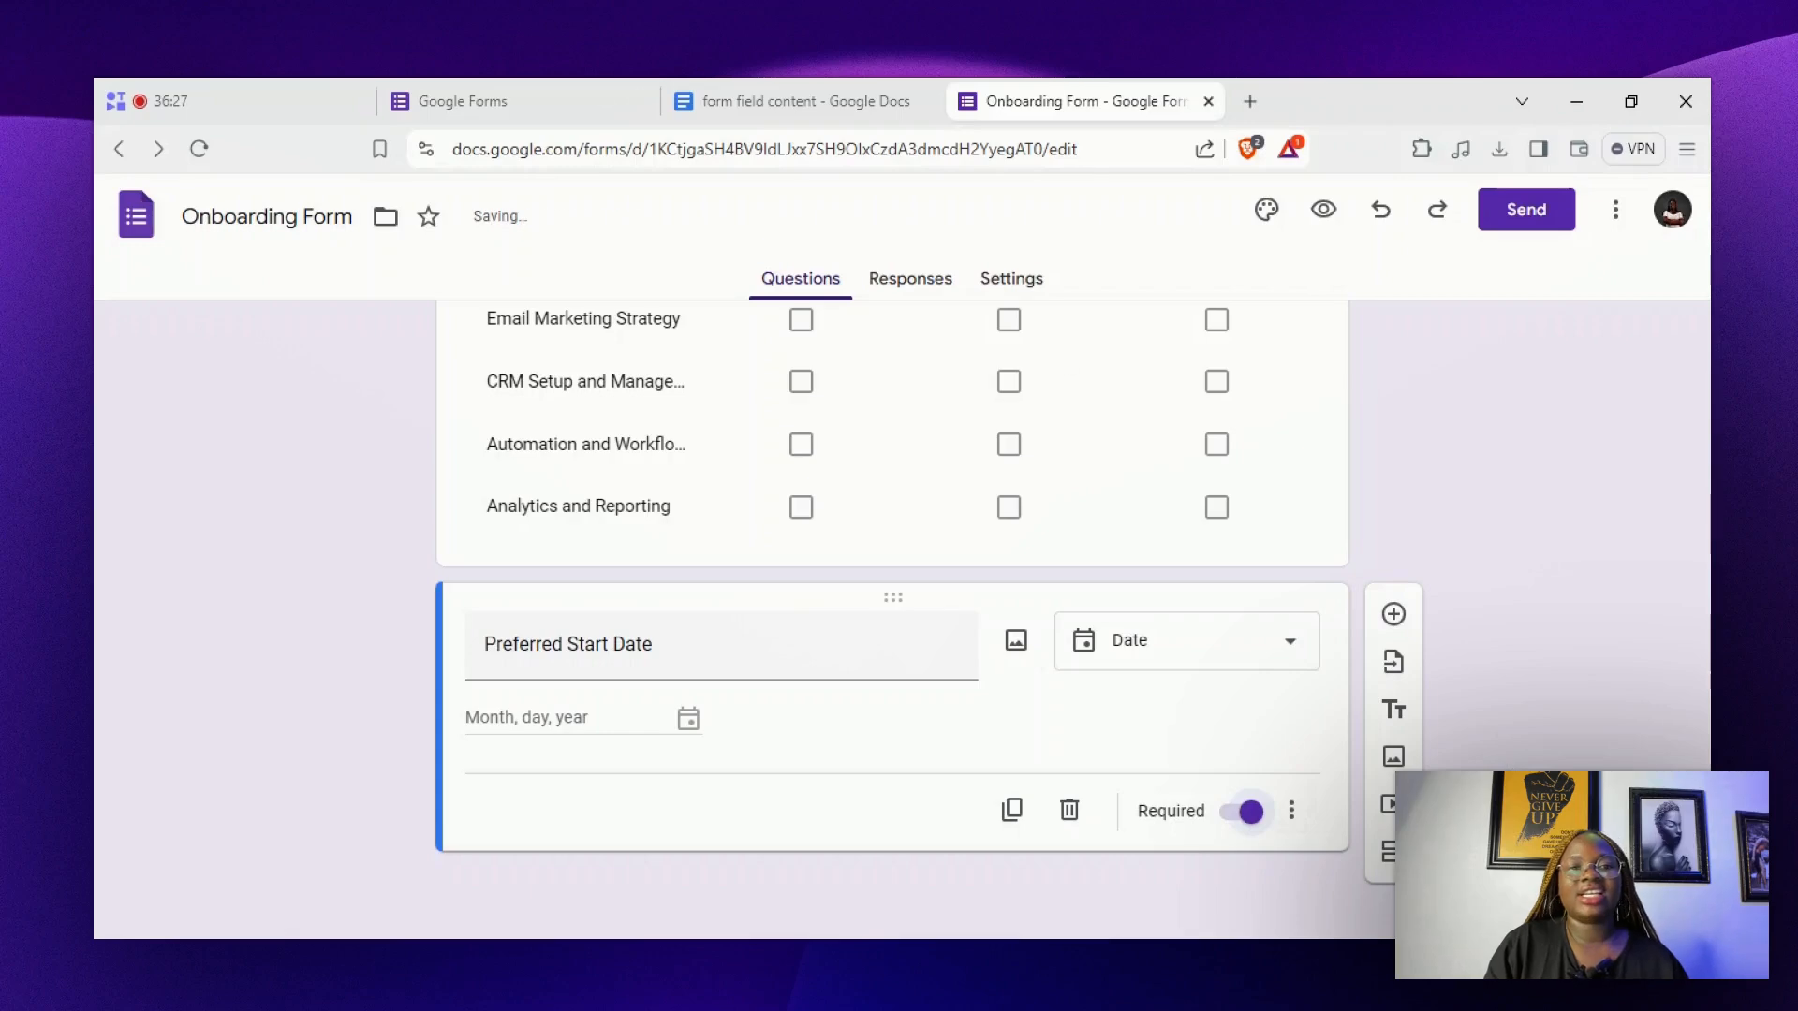
click(751, 99)
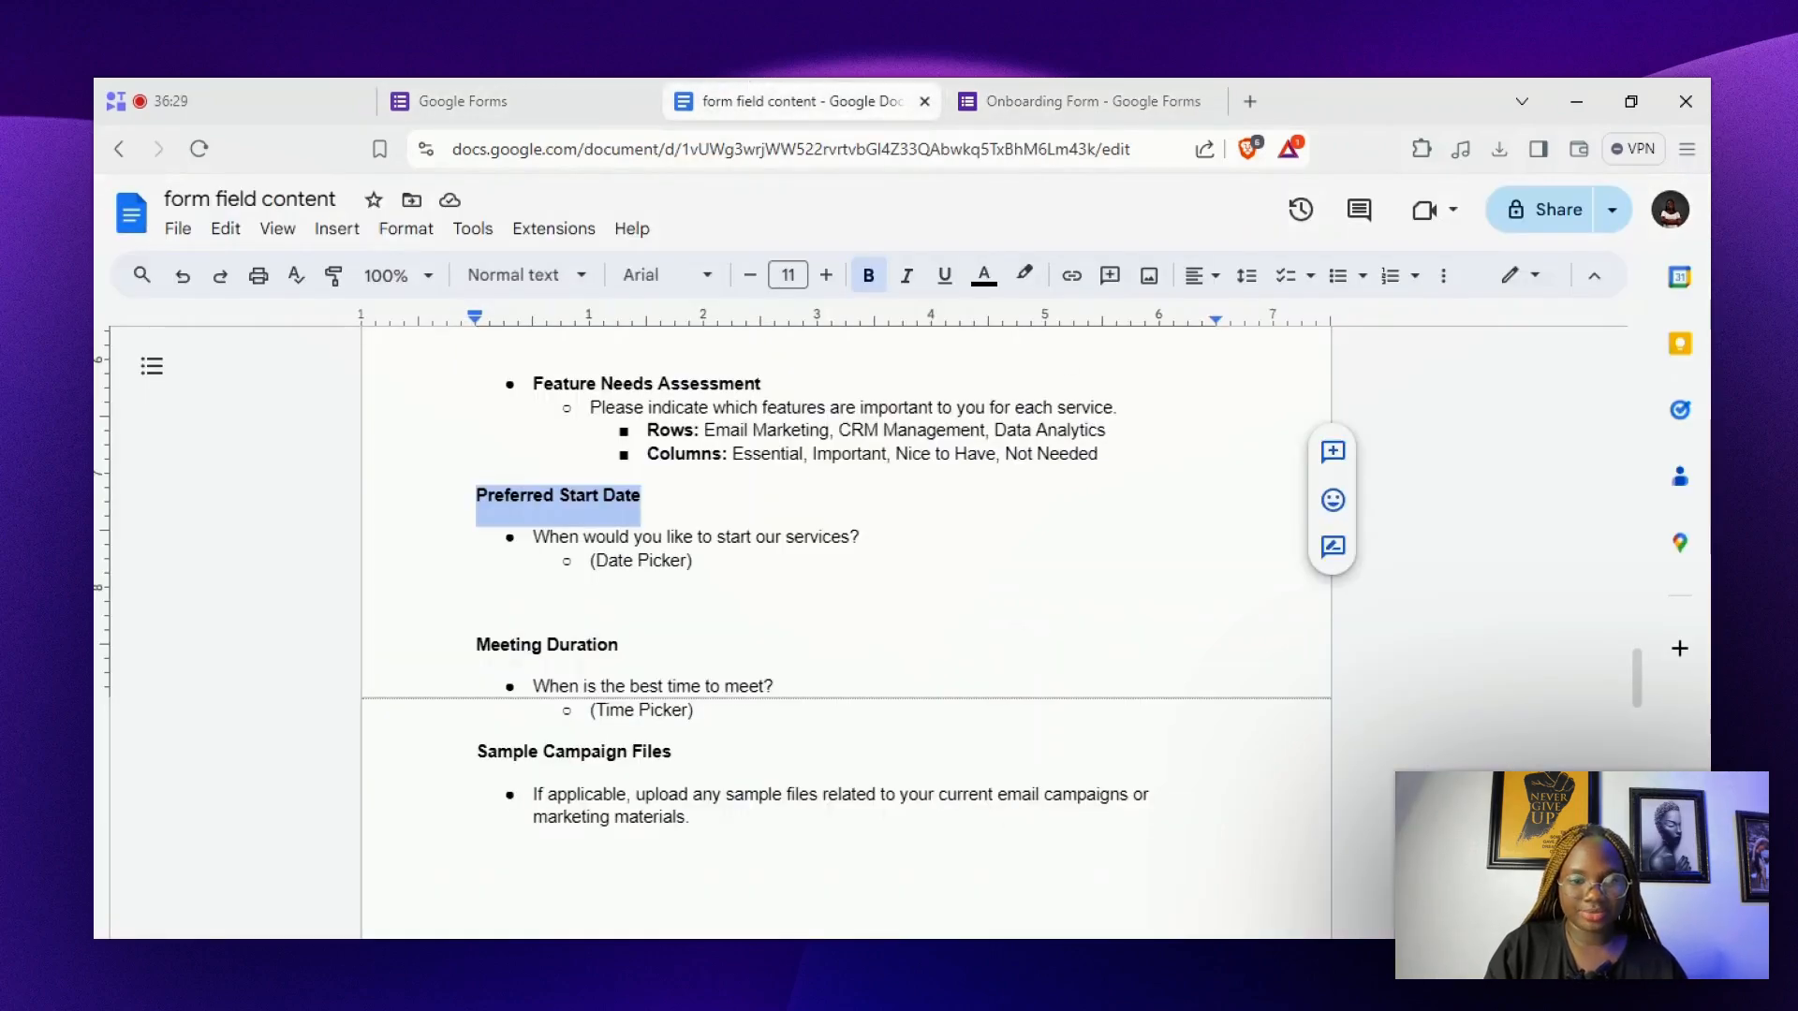
triple_click(497, 645)
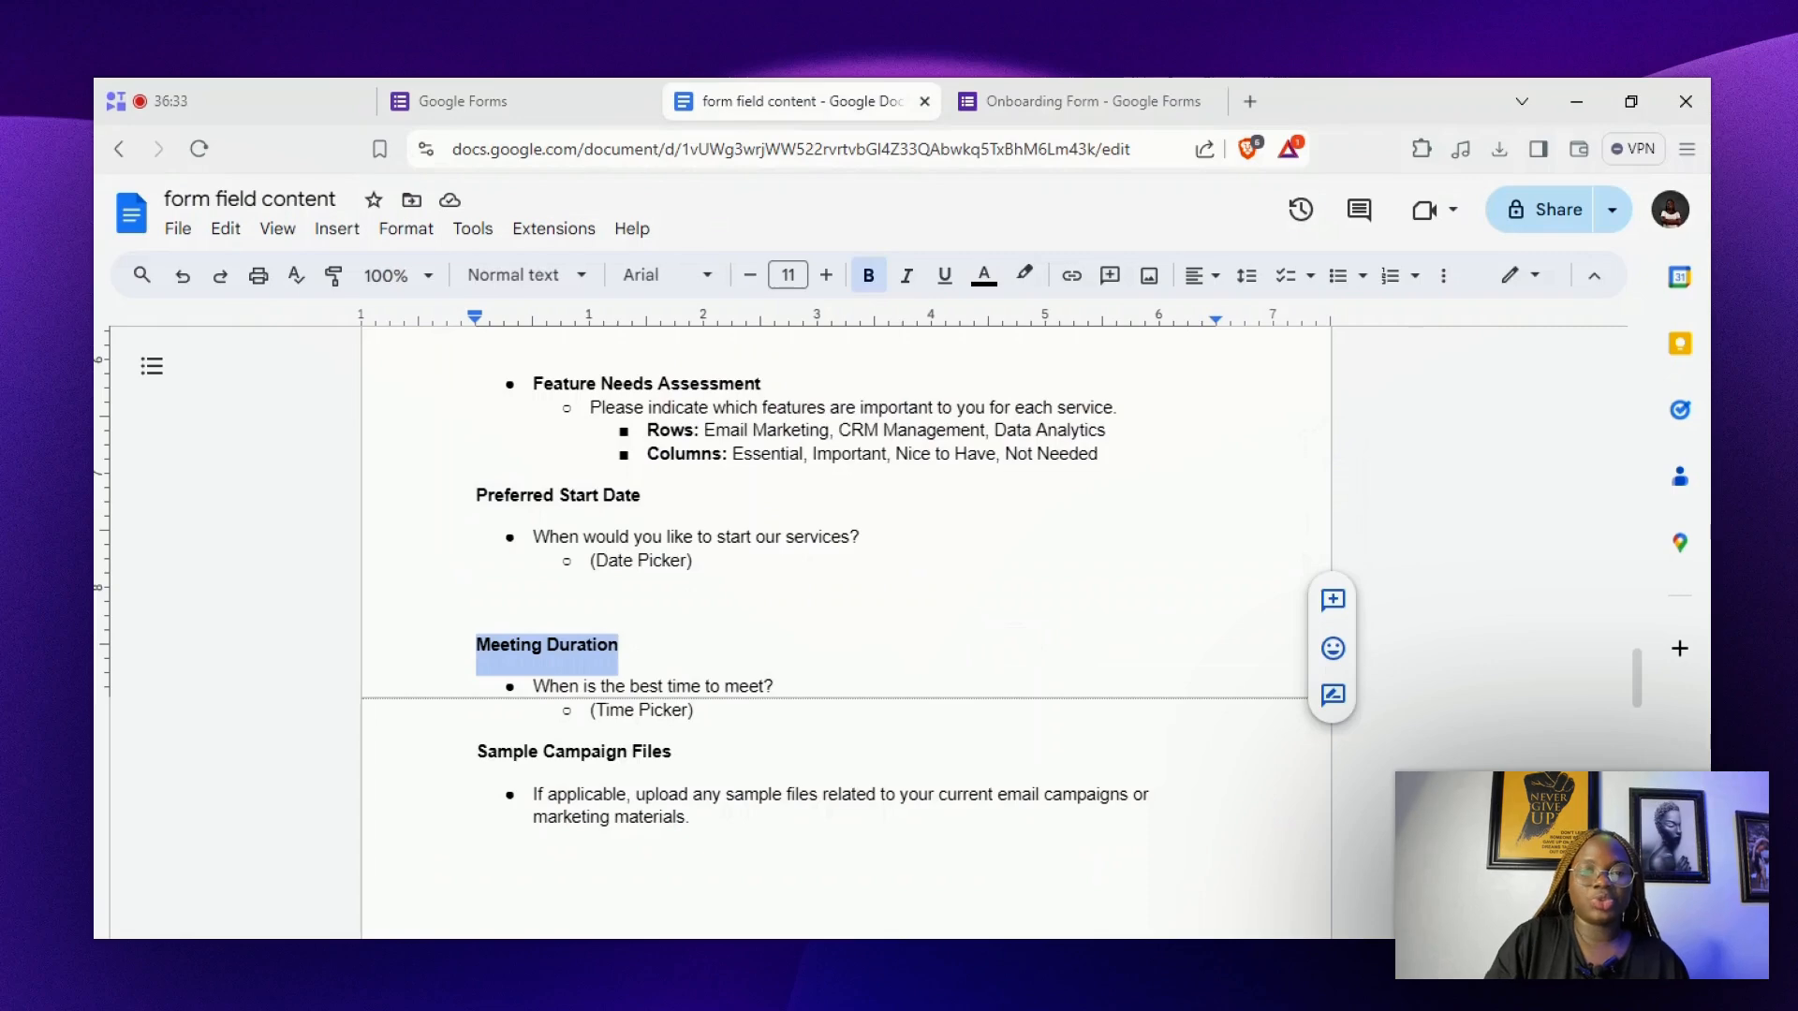
click(1081, 80)
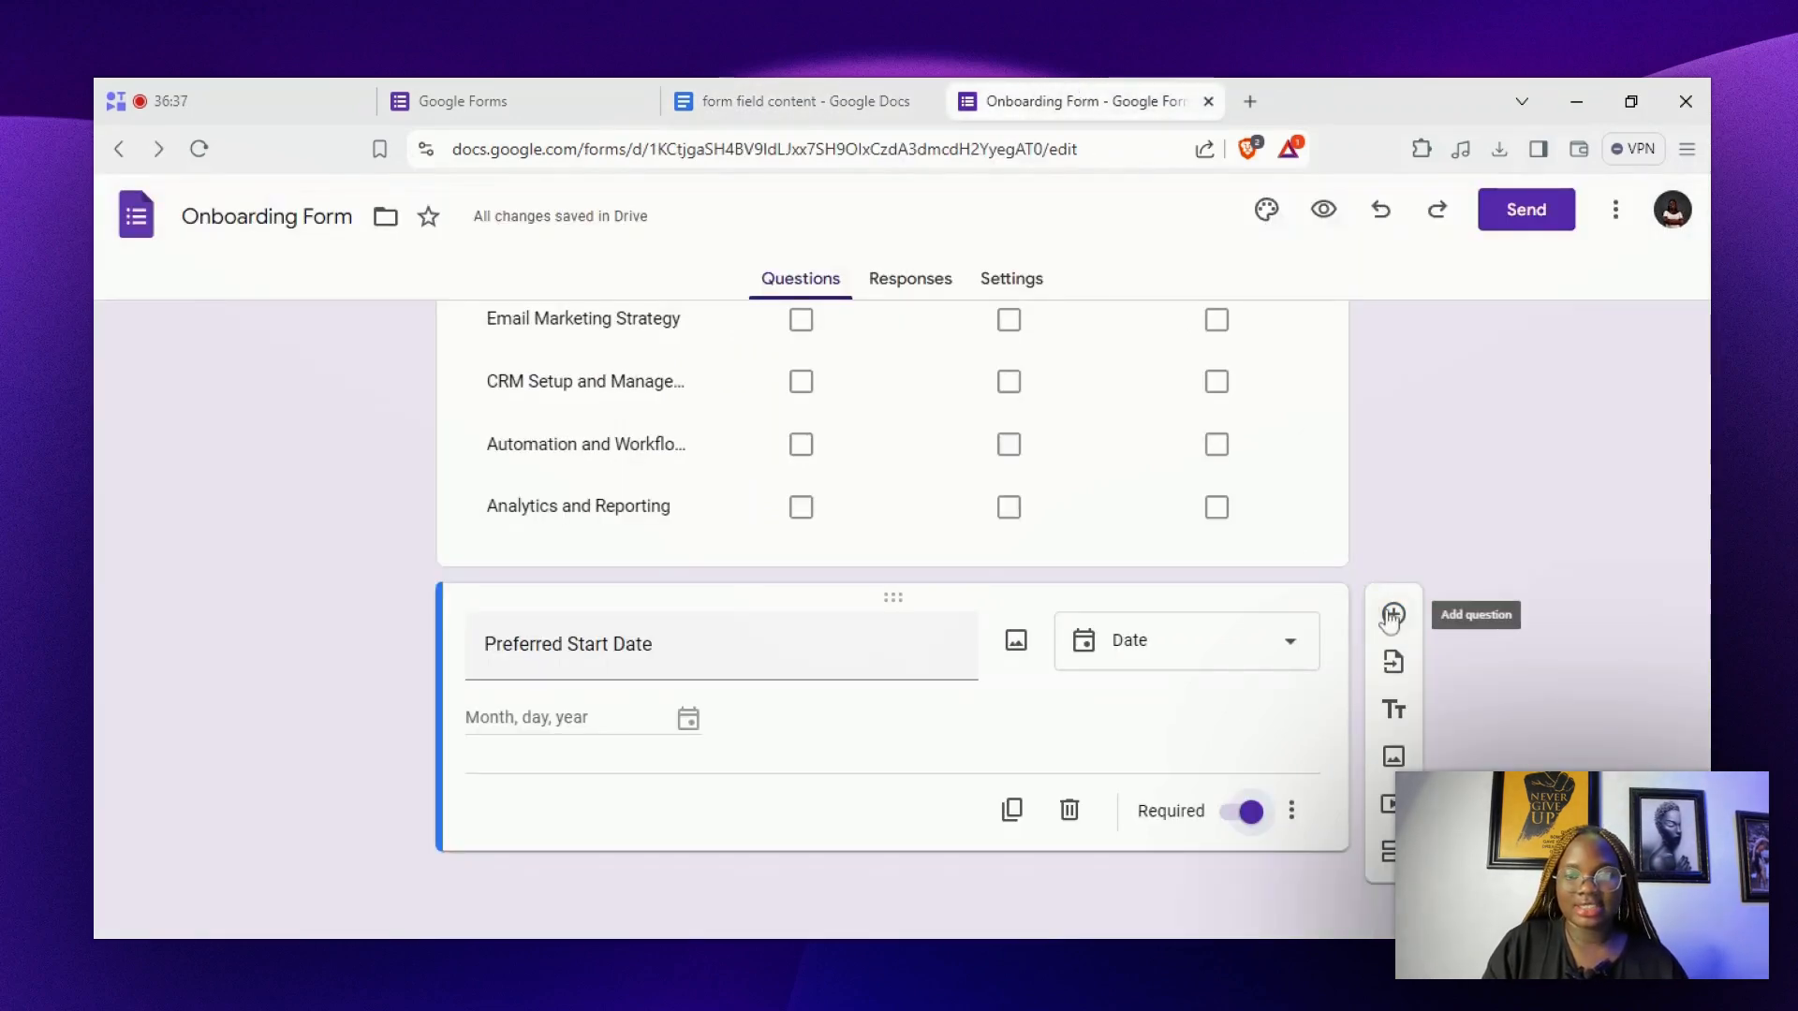
Add a new question titled "When is the best time to meet?", copied from under Meeting Duration in the document
click(831, 98)
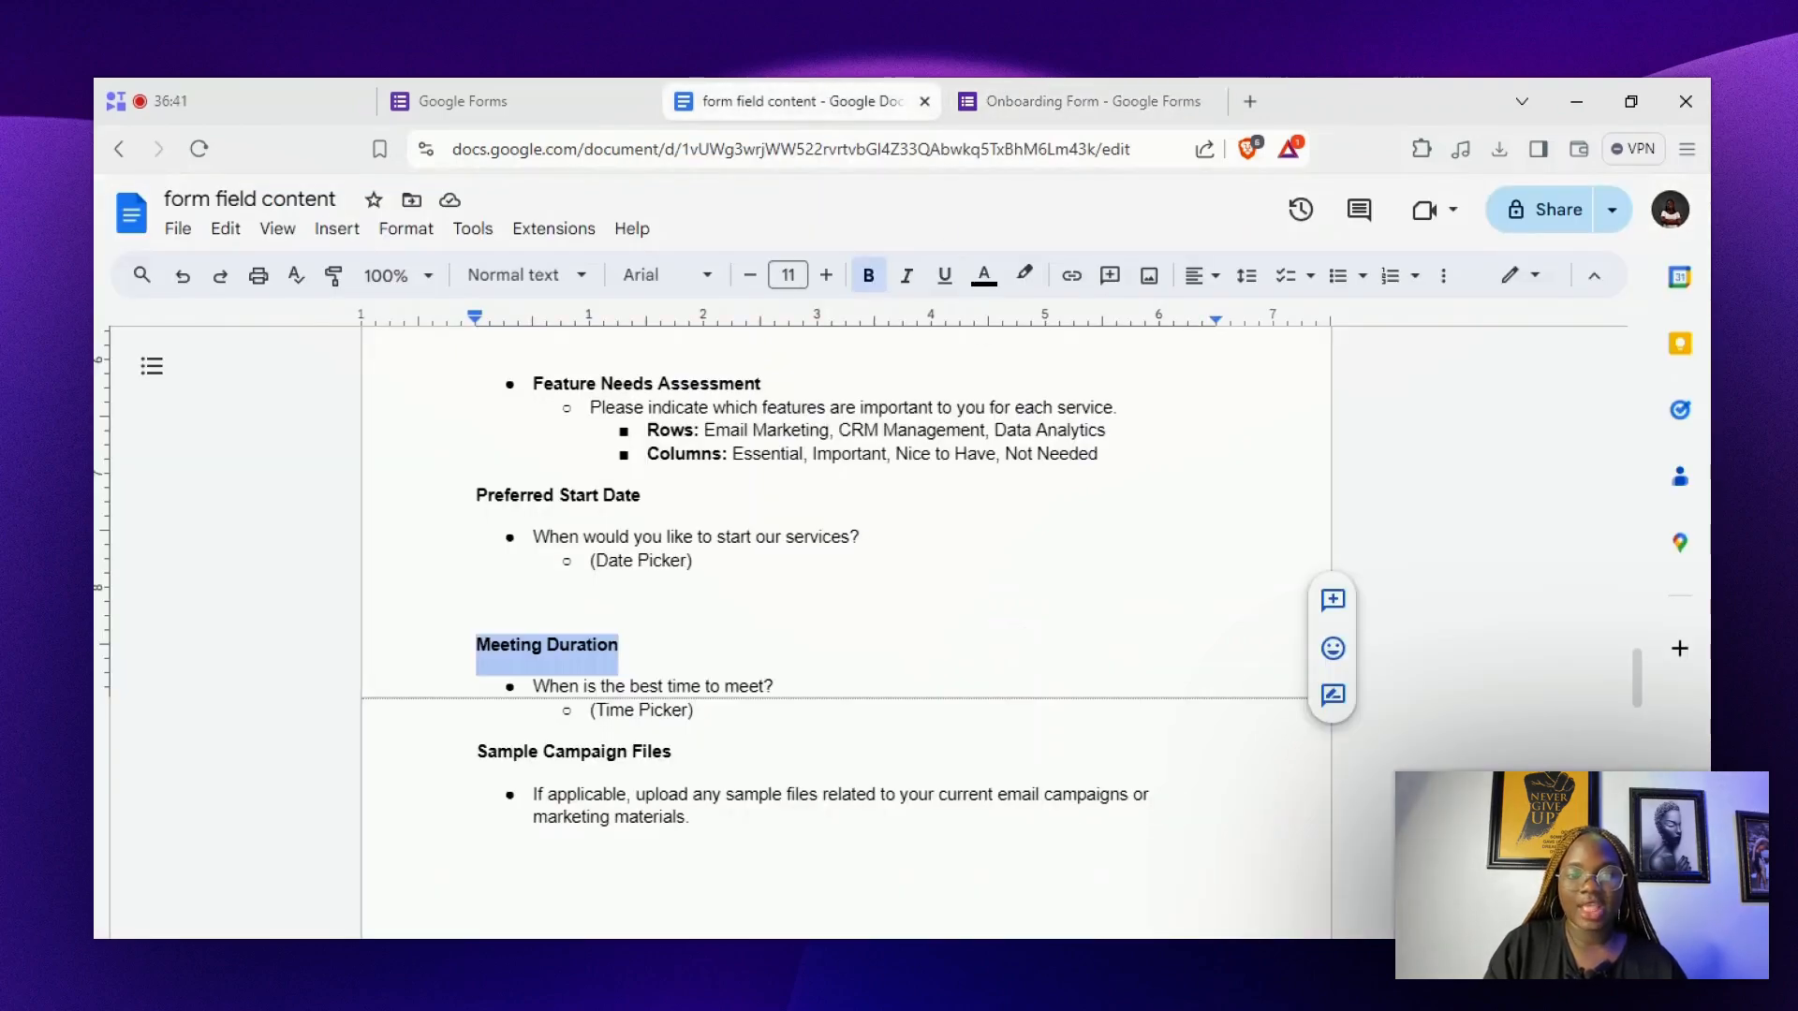
triple_click(683, 686)
key(ctrl+c)
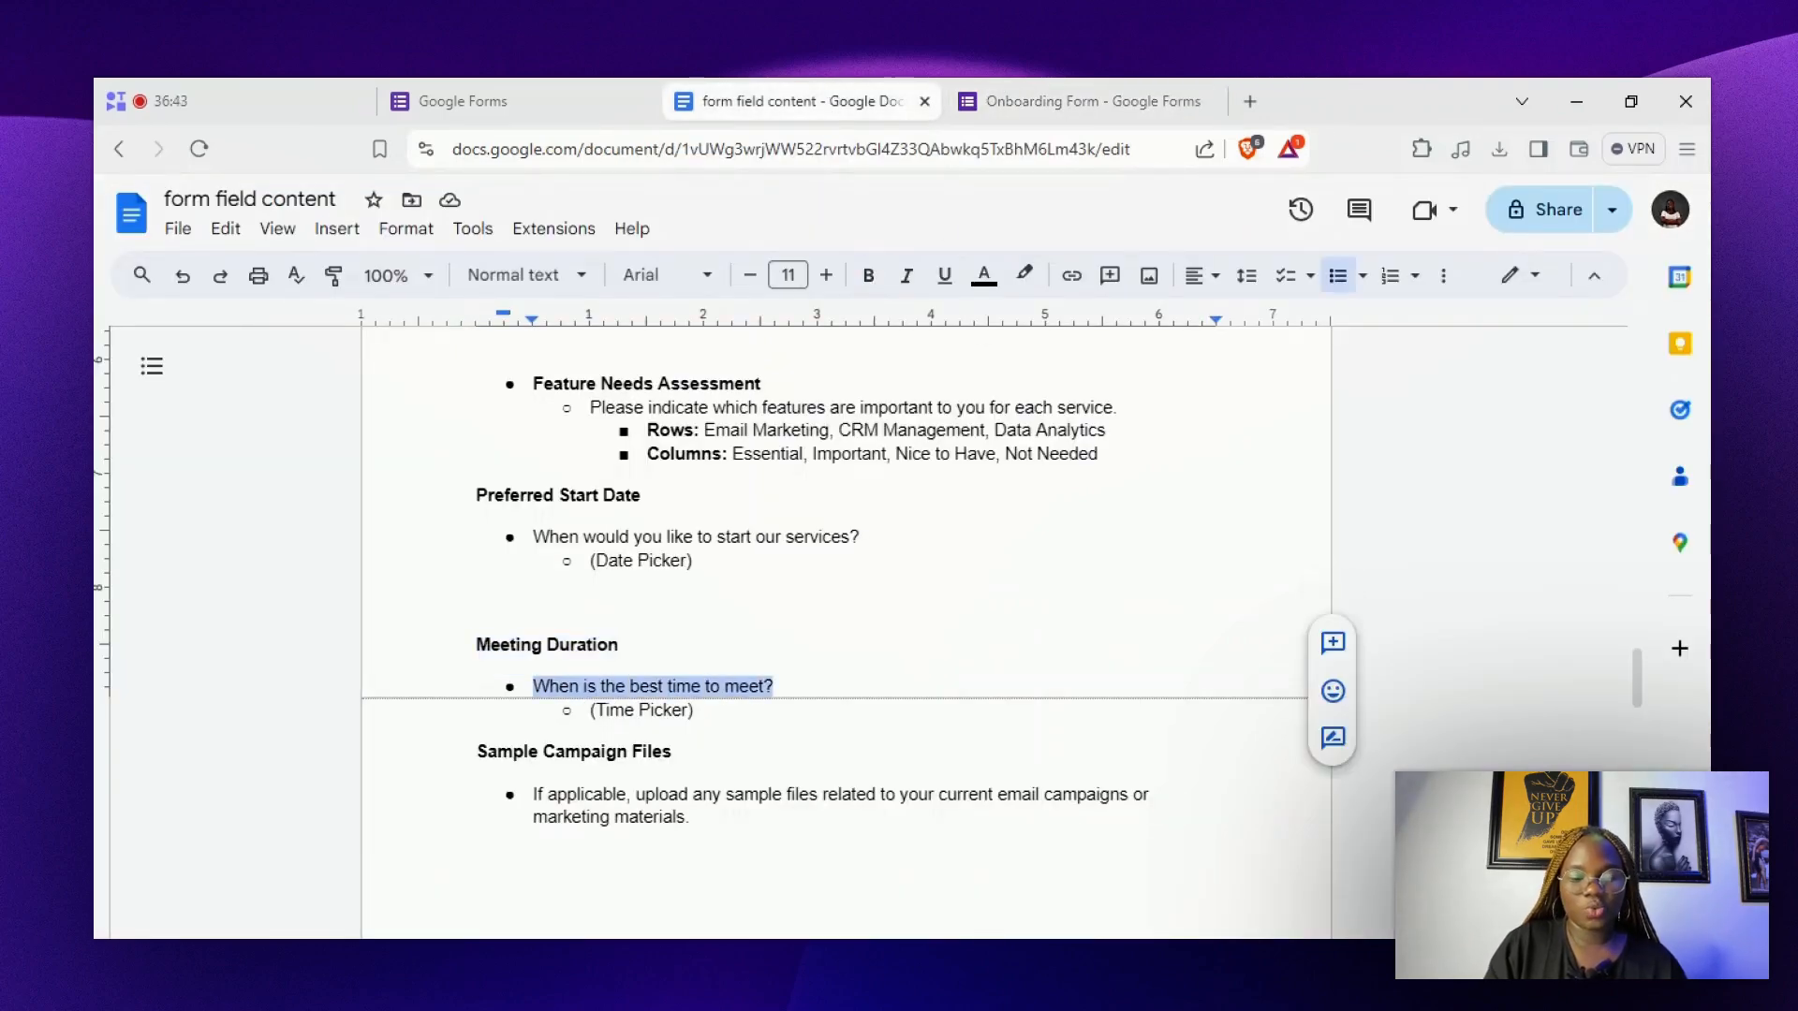
click(1144, 84)
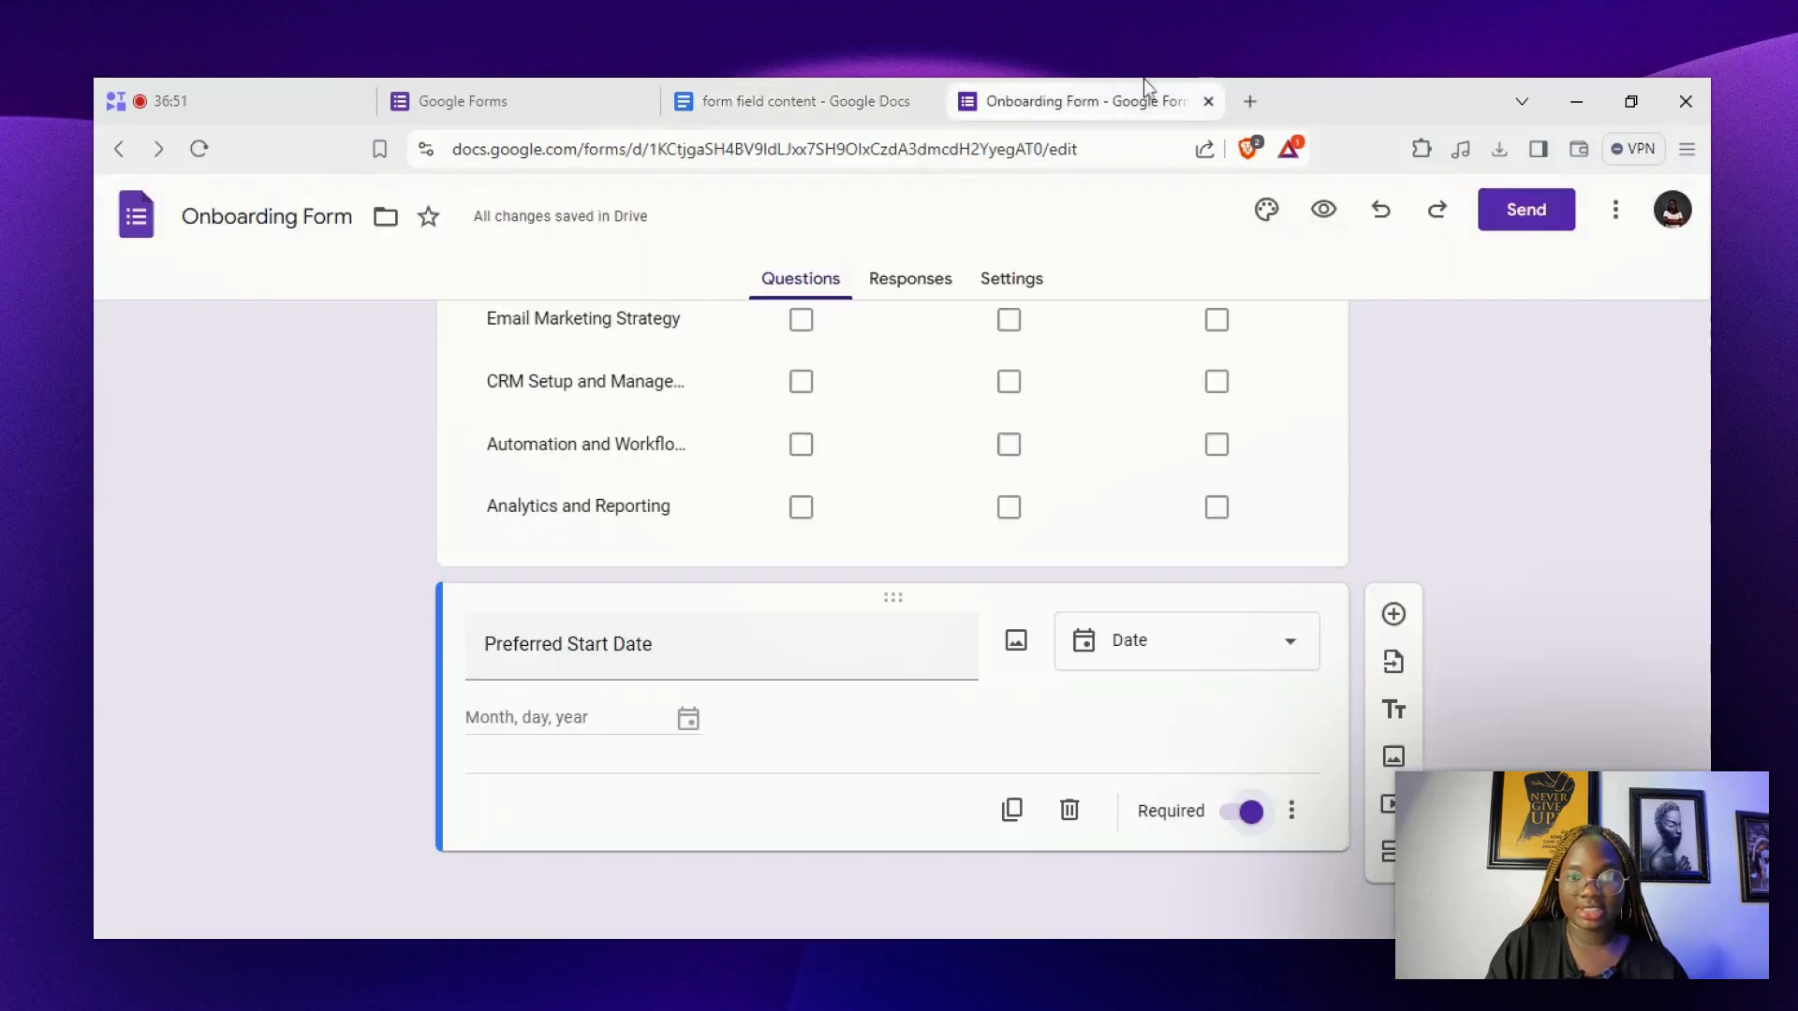
click(1394, 615)
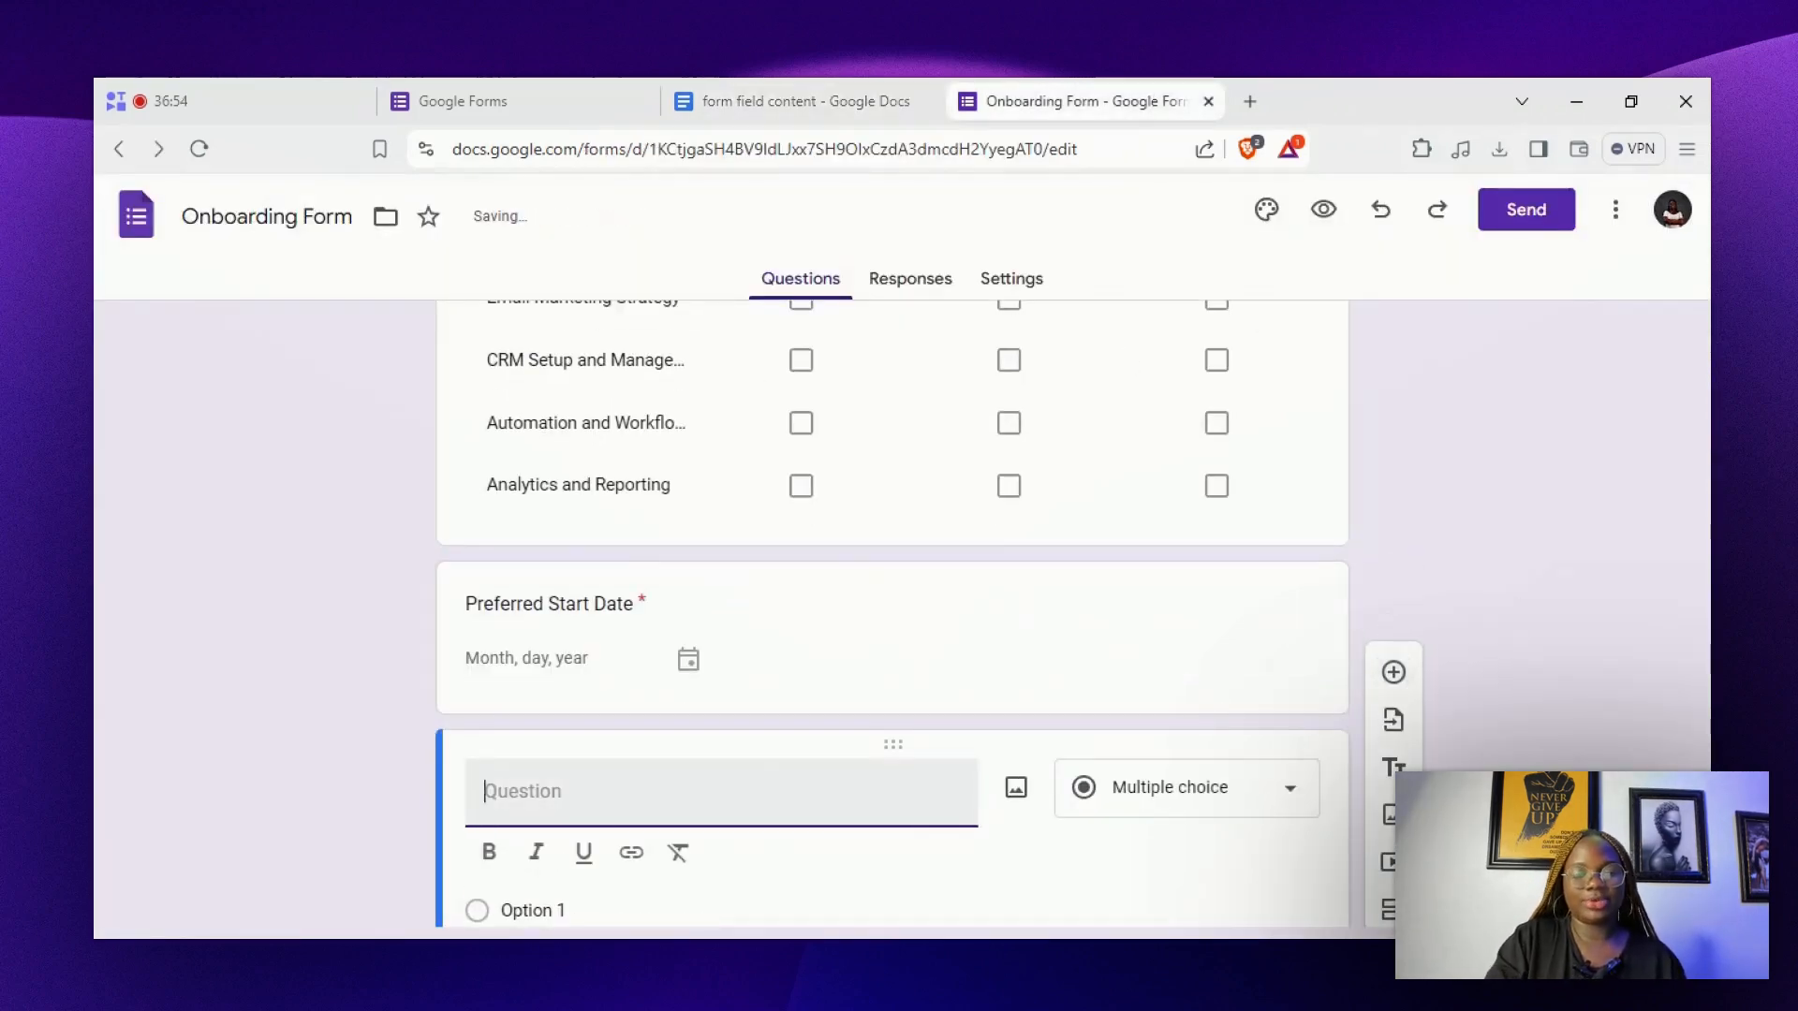
key(ctrl+v)
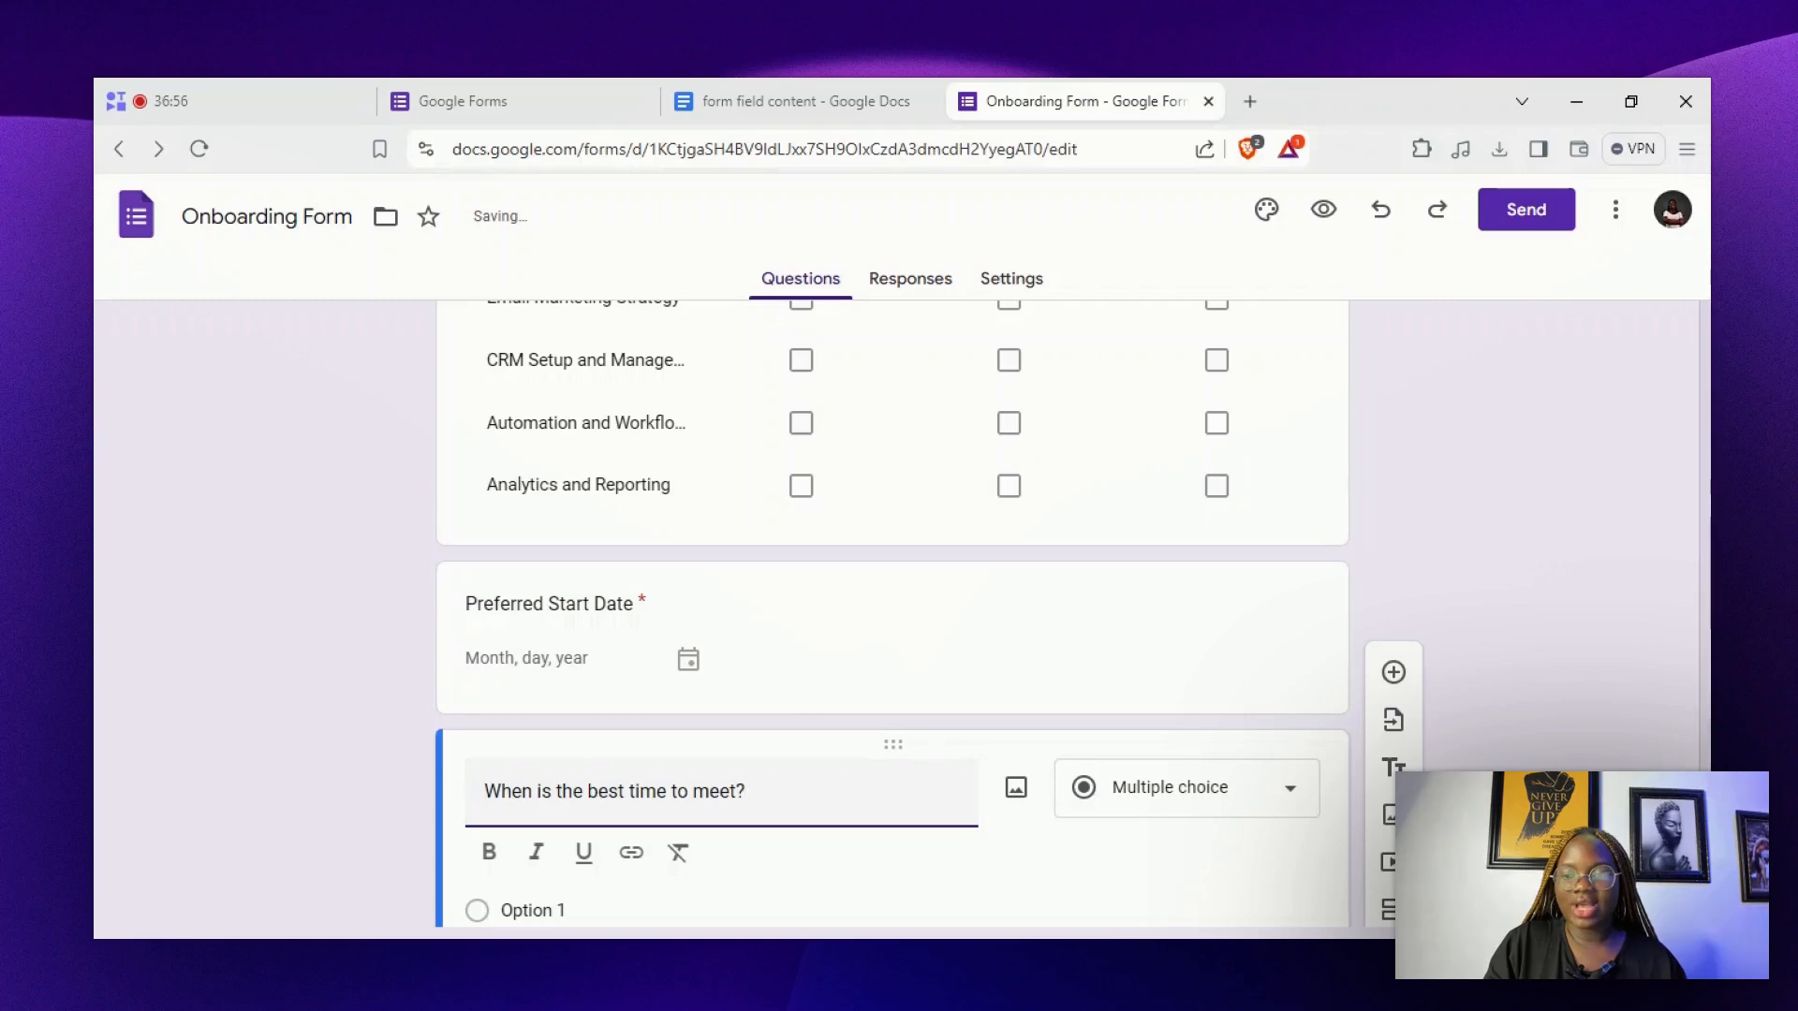
Change the best time to meet question from multiple choice to the Time type
scroll(892, 618, down, 3)
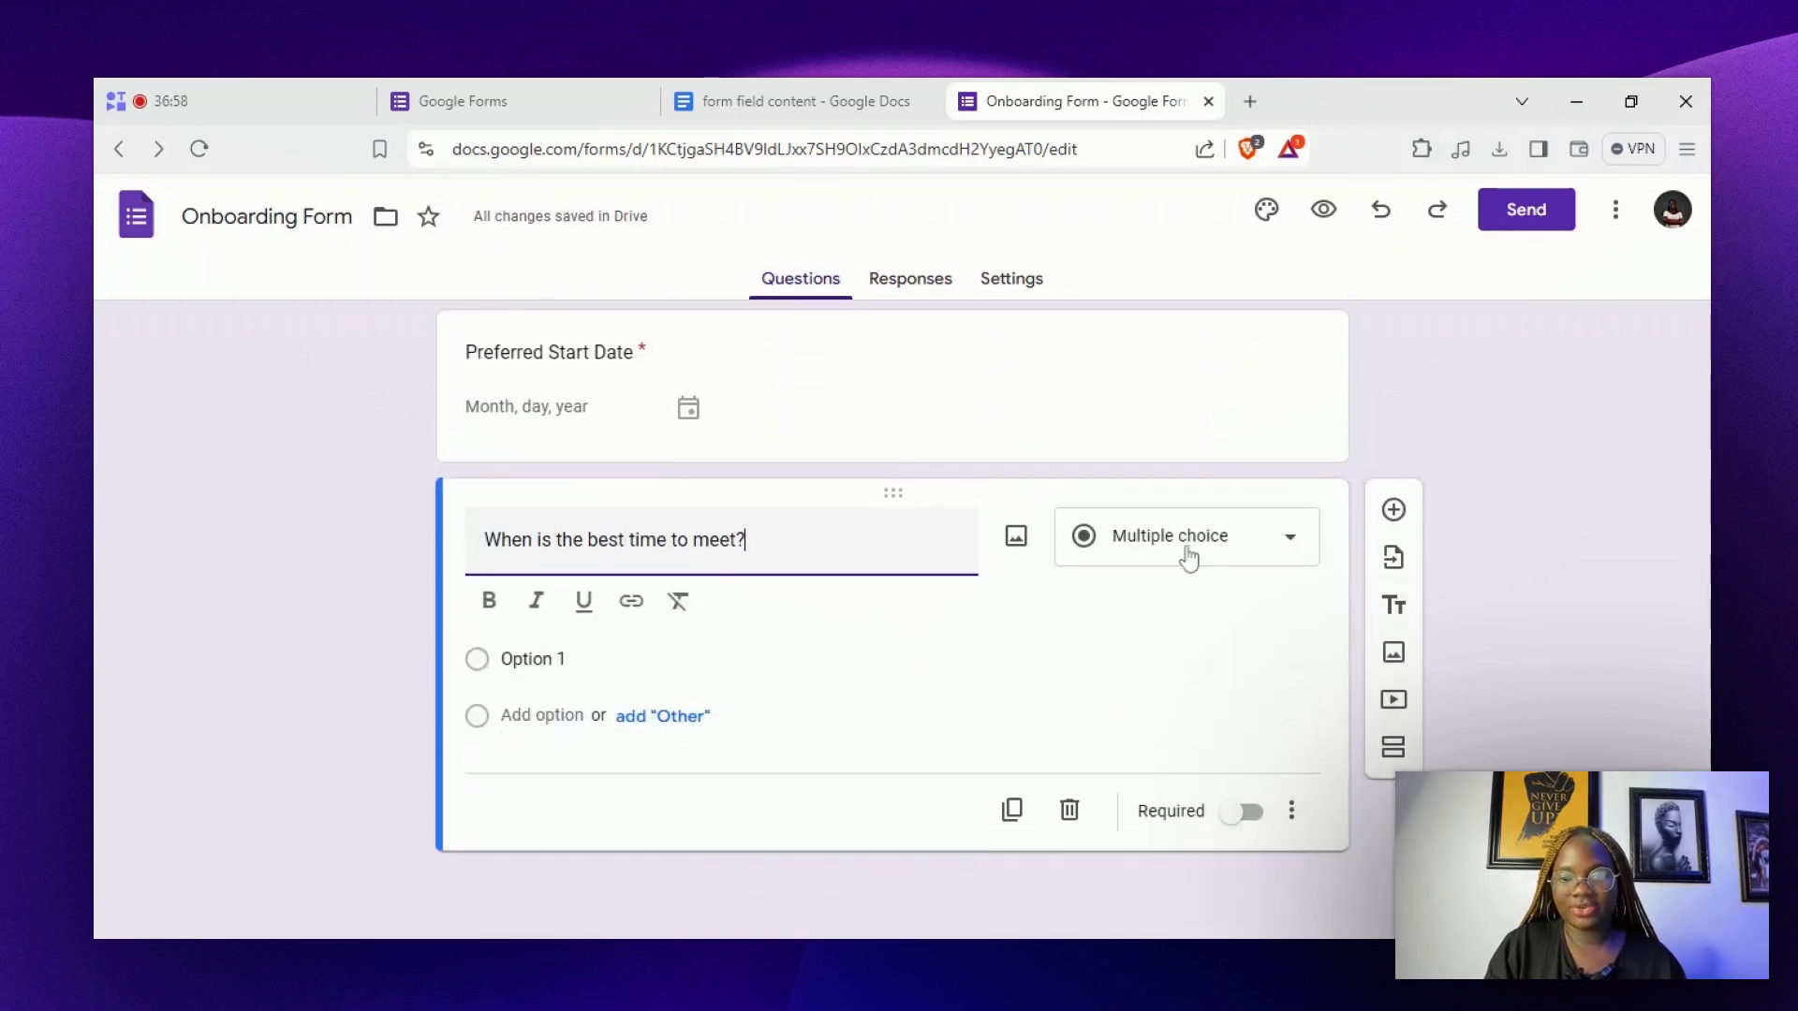
click(1192, 538)
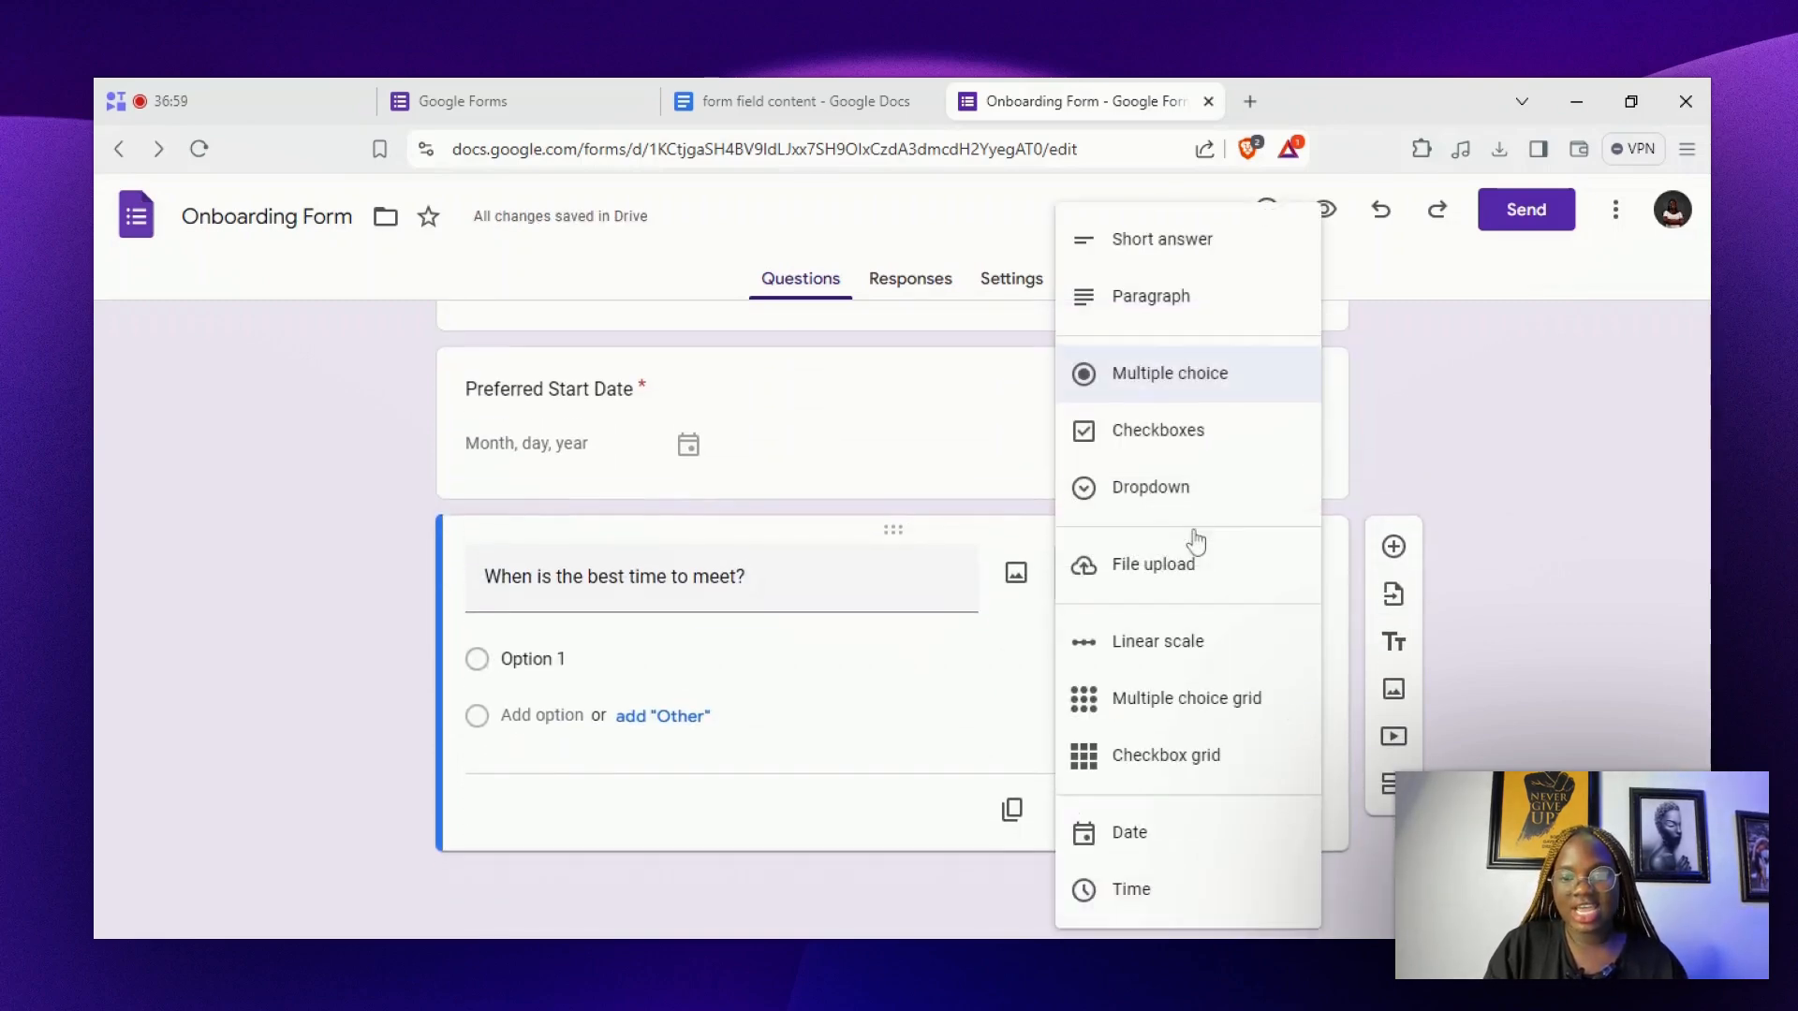
click(1171, 886)
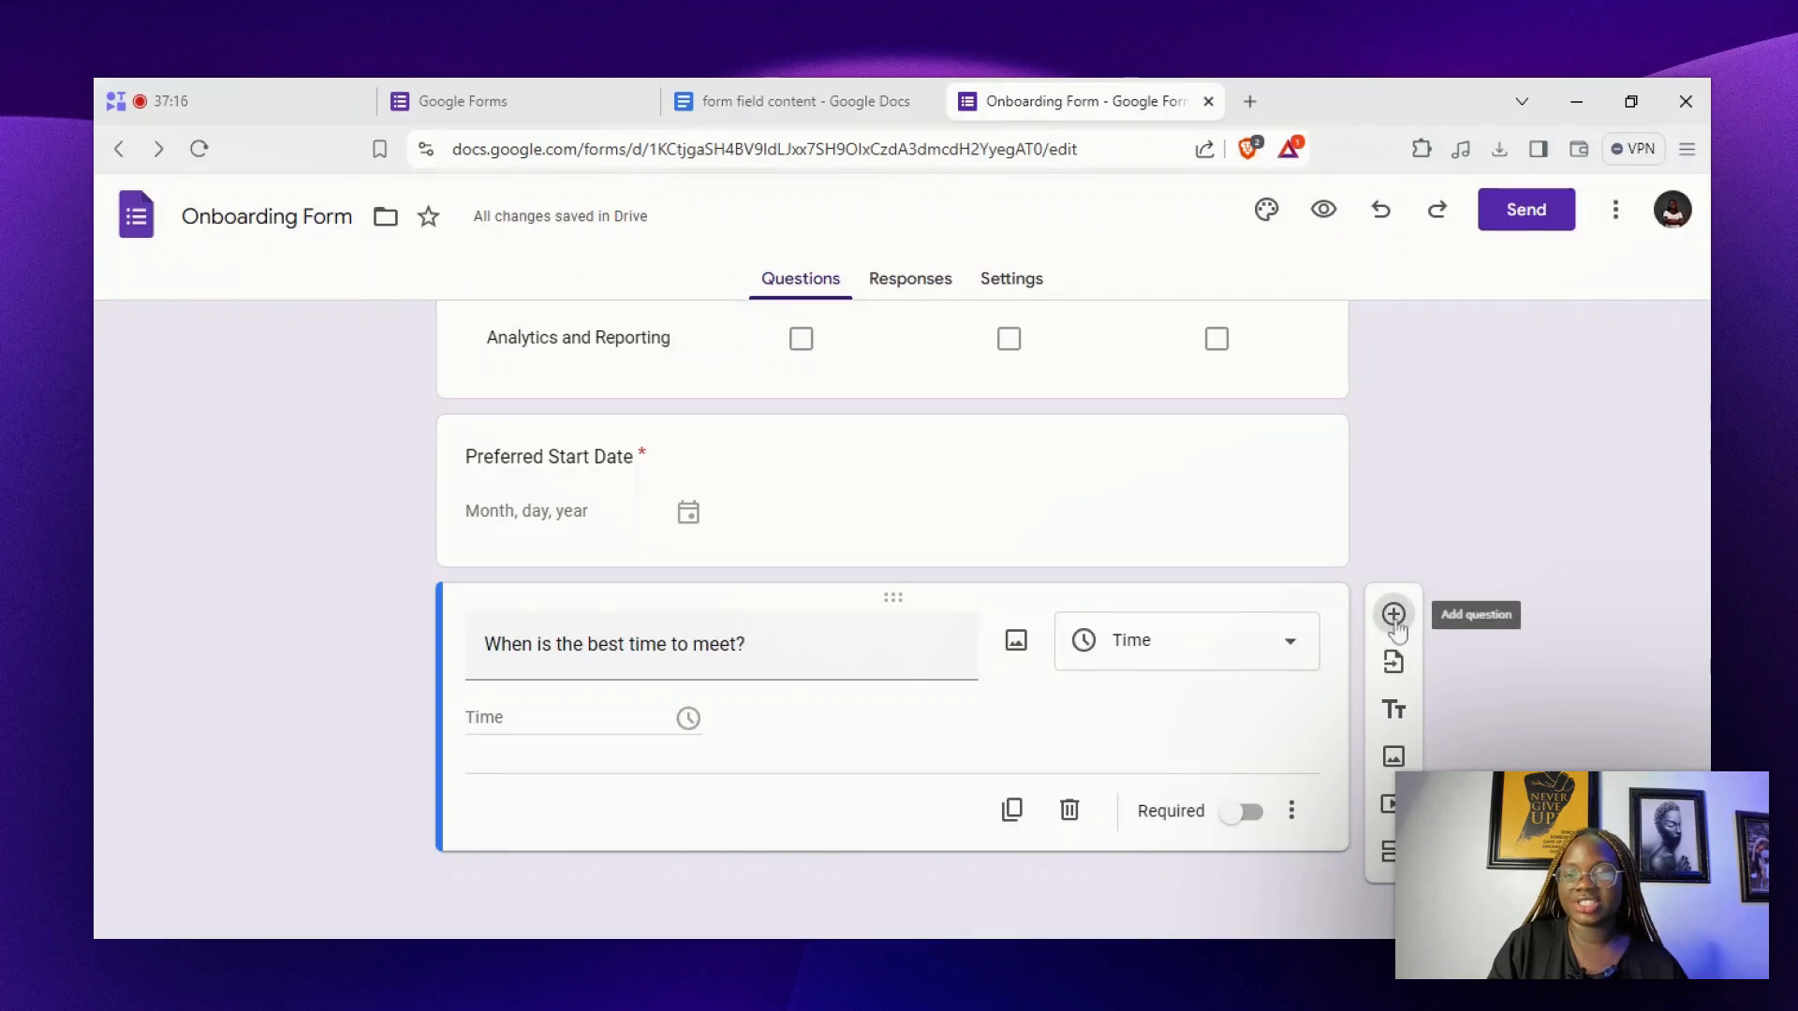
Add a File upload question titled "If applicable, upload any sample files related to your current email campaigns or marketing materials."
click(1395, 620)
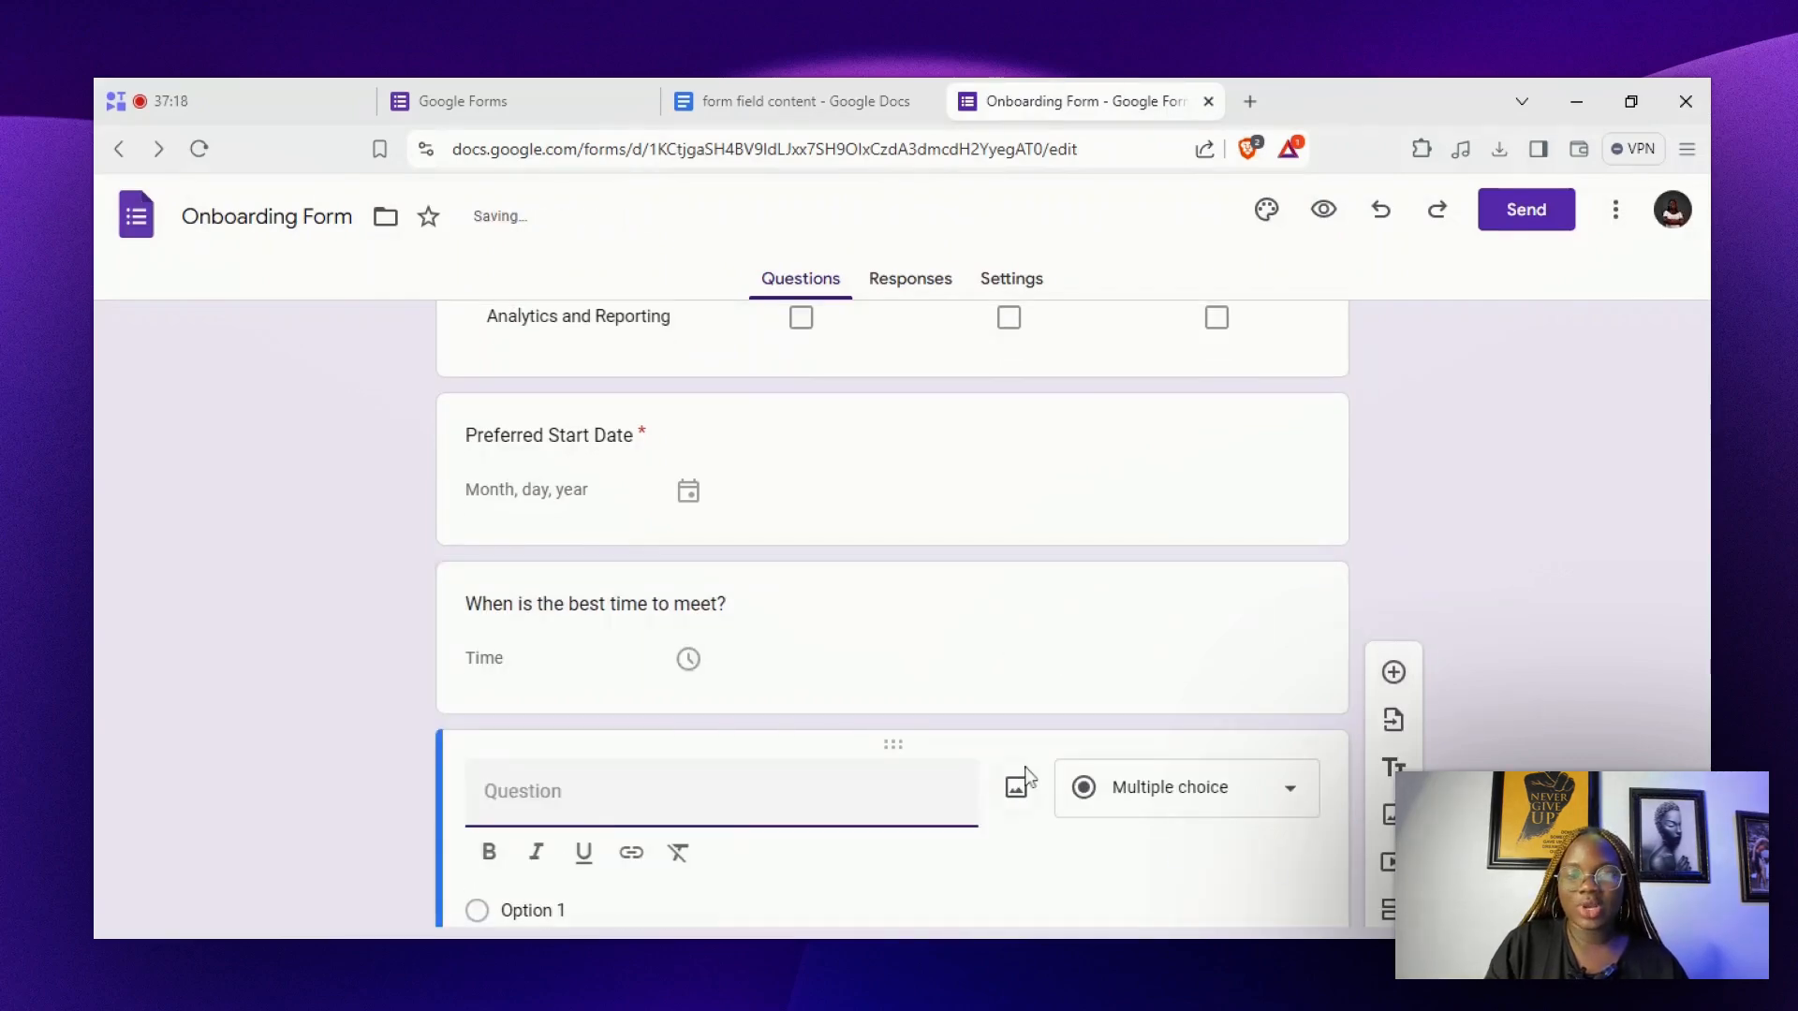
click(1152, 807)
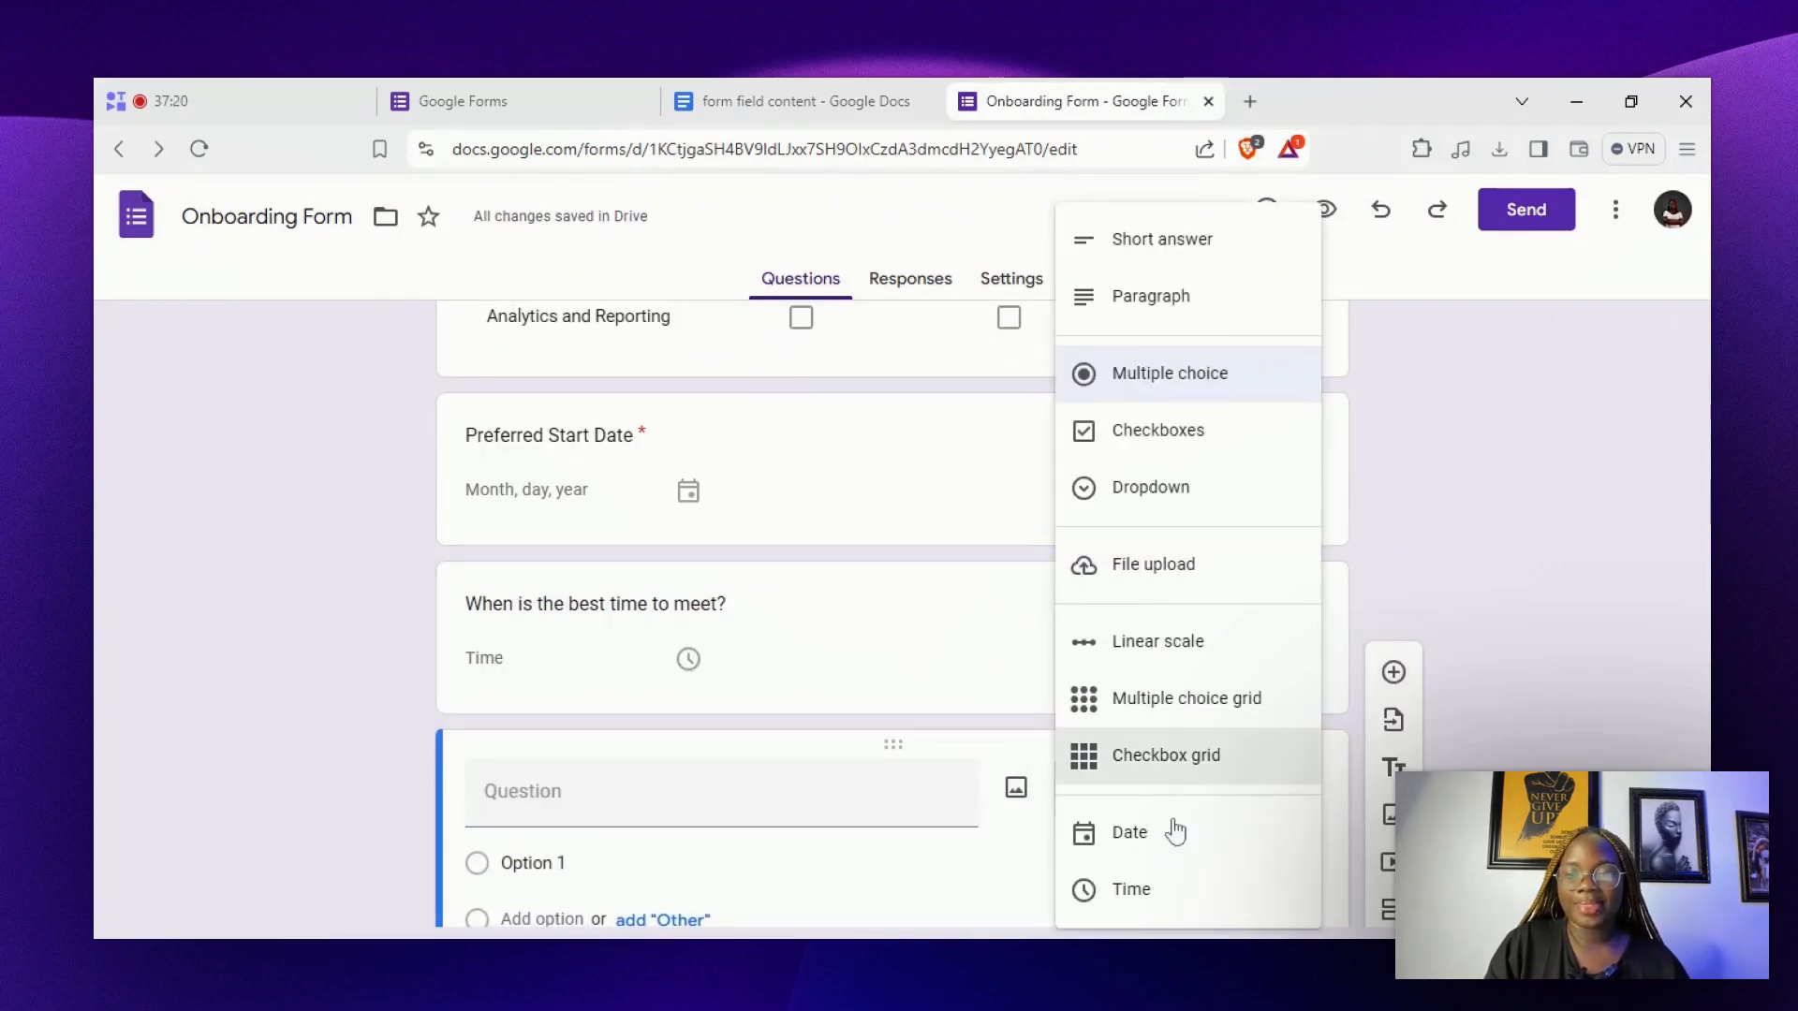
click(1170, 562)
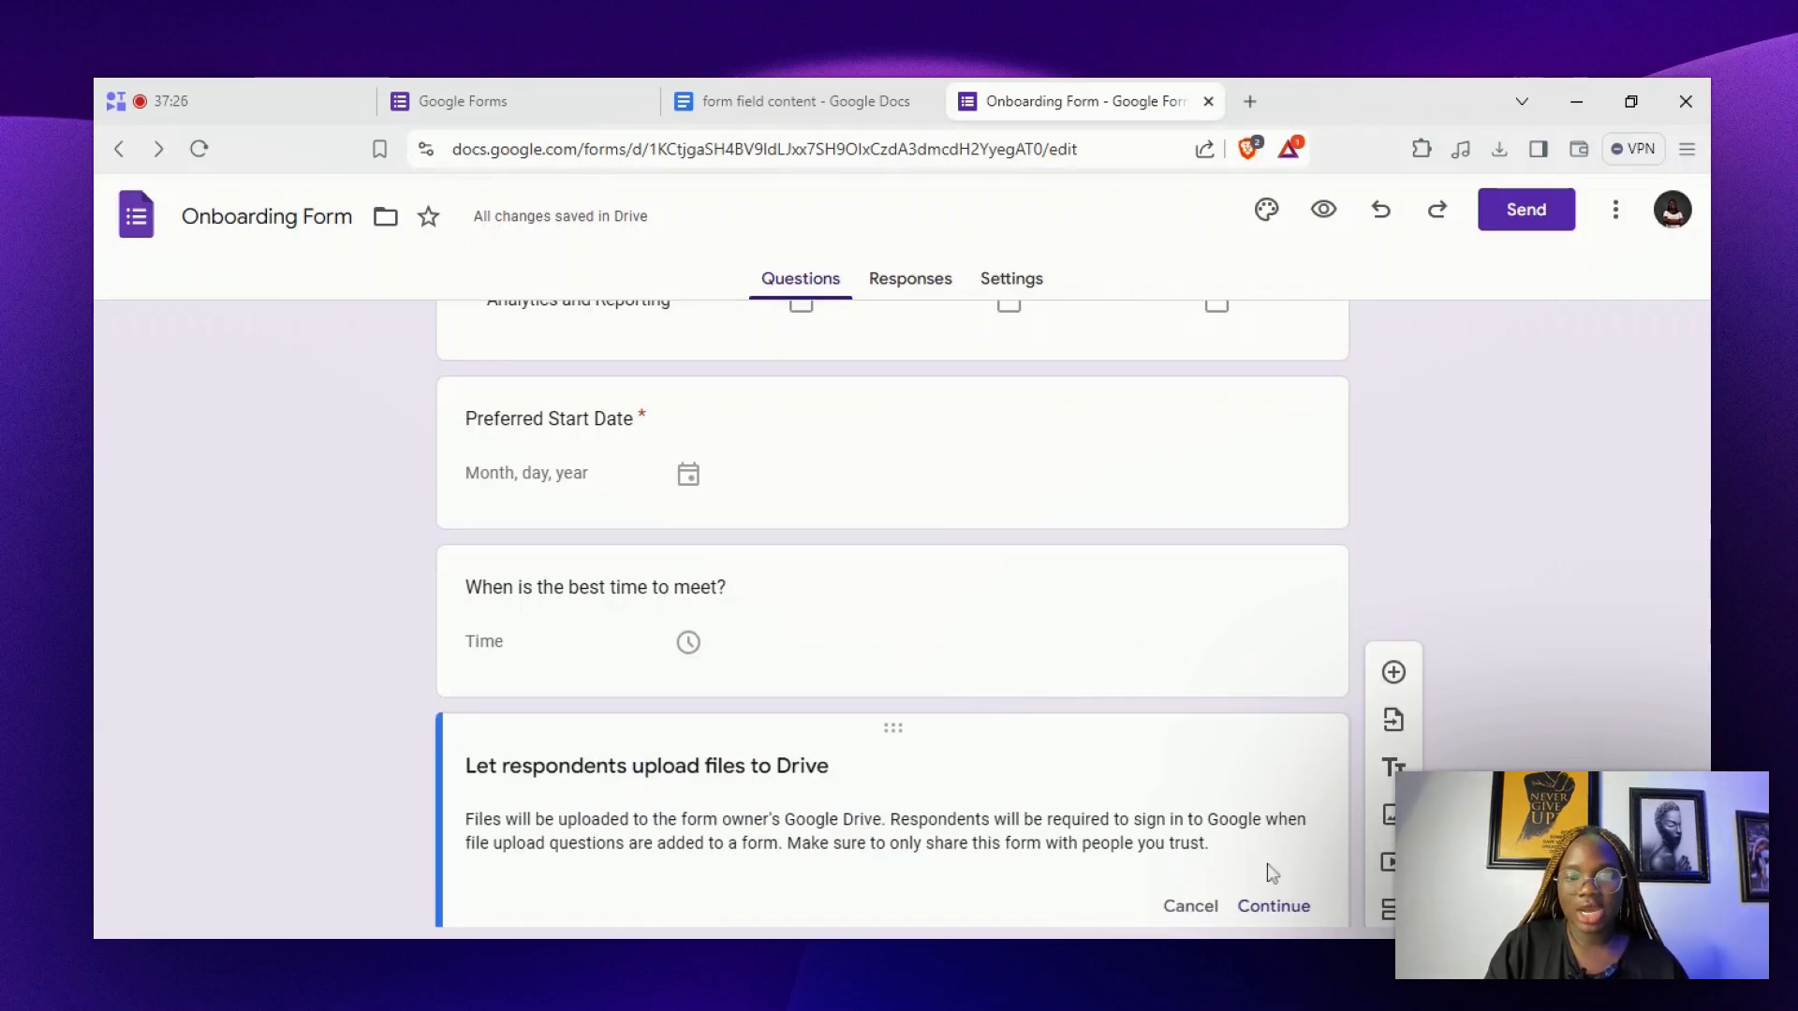
click(1272, 906)
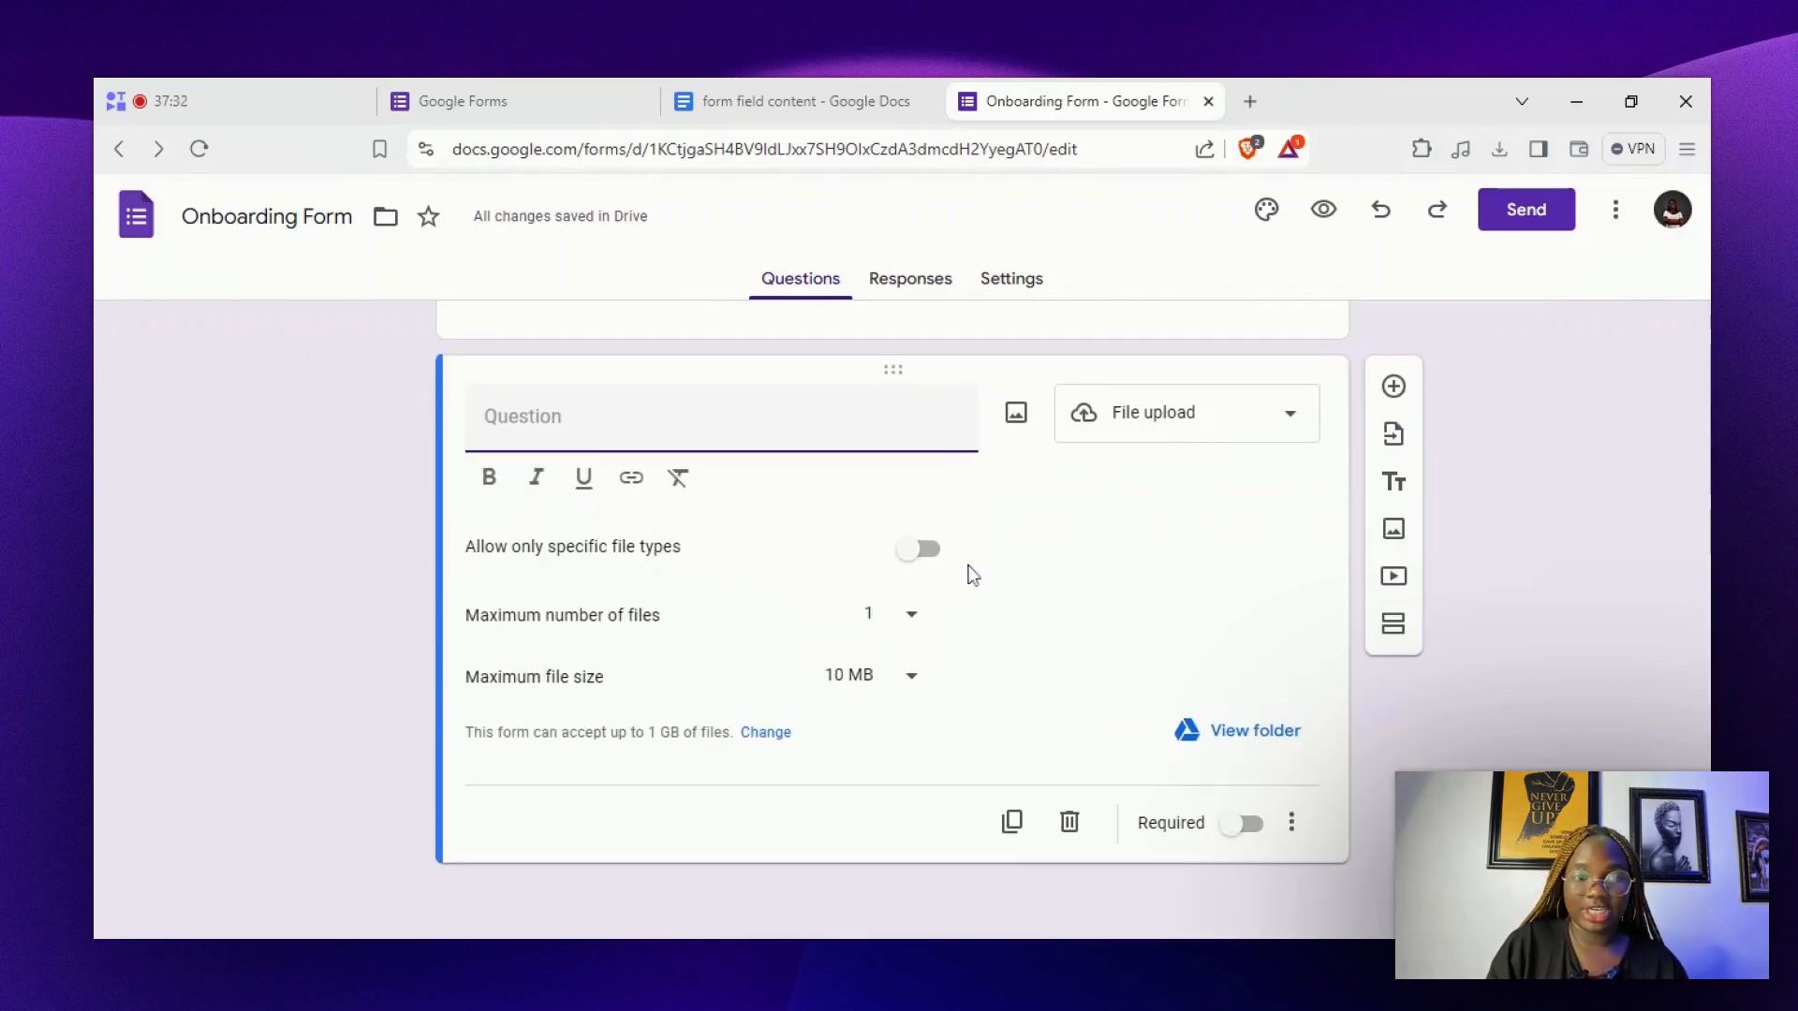
text(If applicable, upload any sample files related to your current email campaigns or marketing materials.)
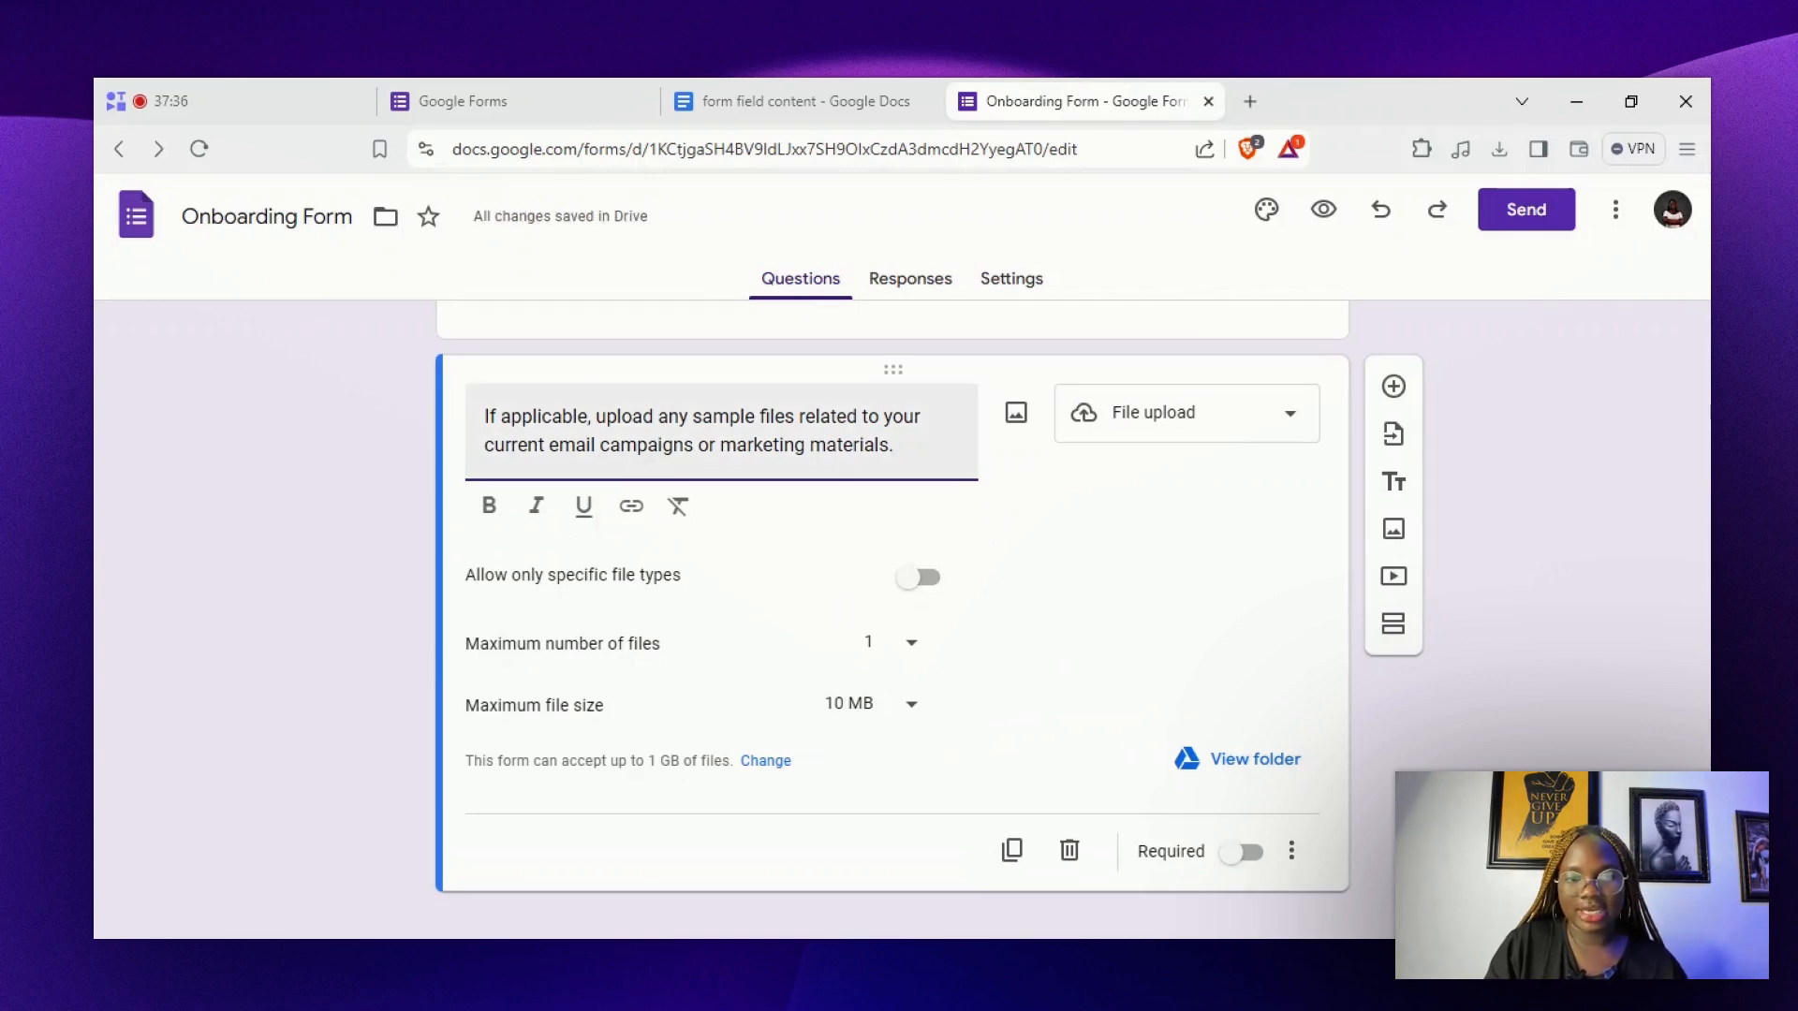
Try restricting the file upload question to Document, Spreadsheet, Video and PDF files, and turn the file type restriction off again
click(921, 591)
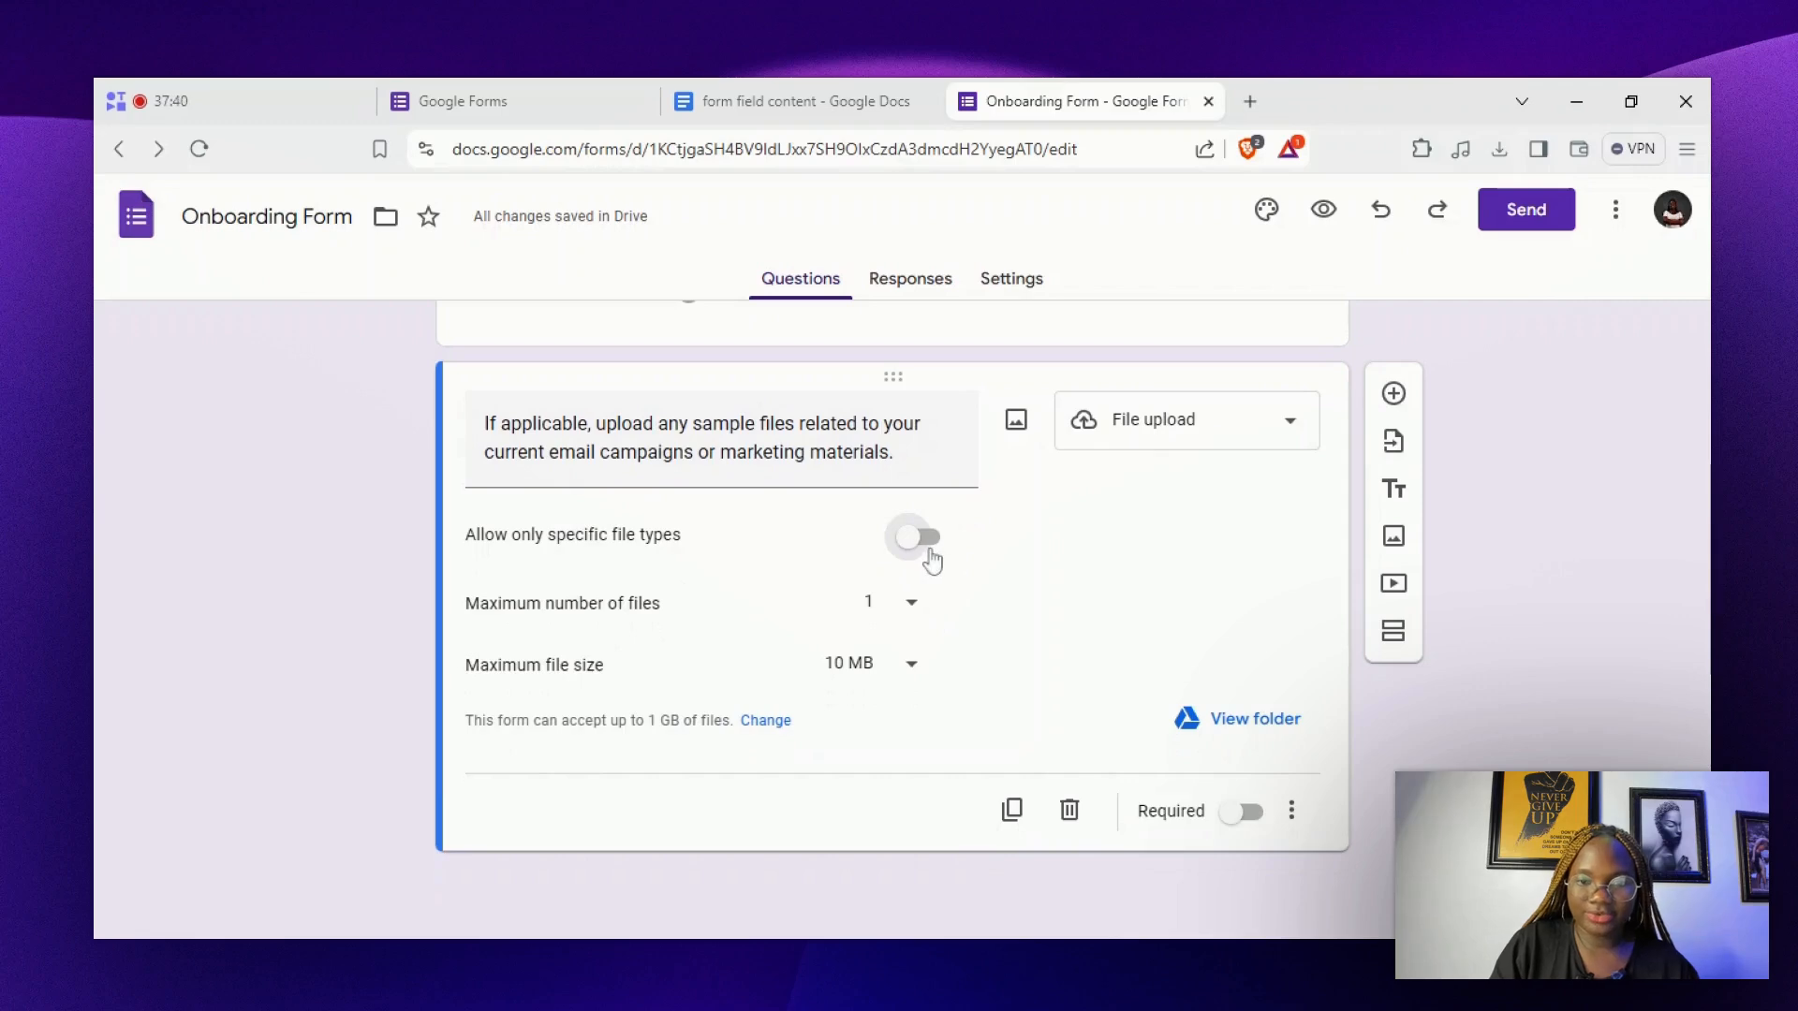
click(927, 554)
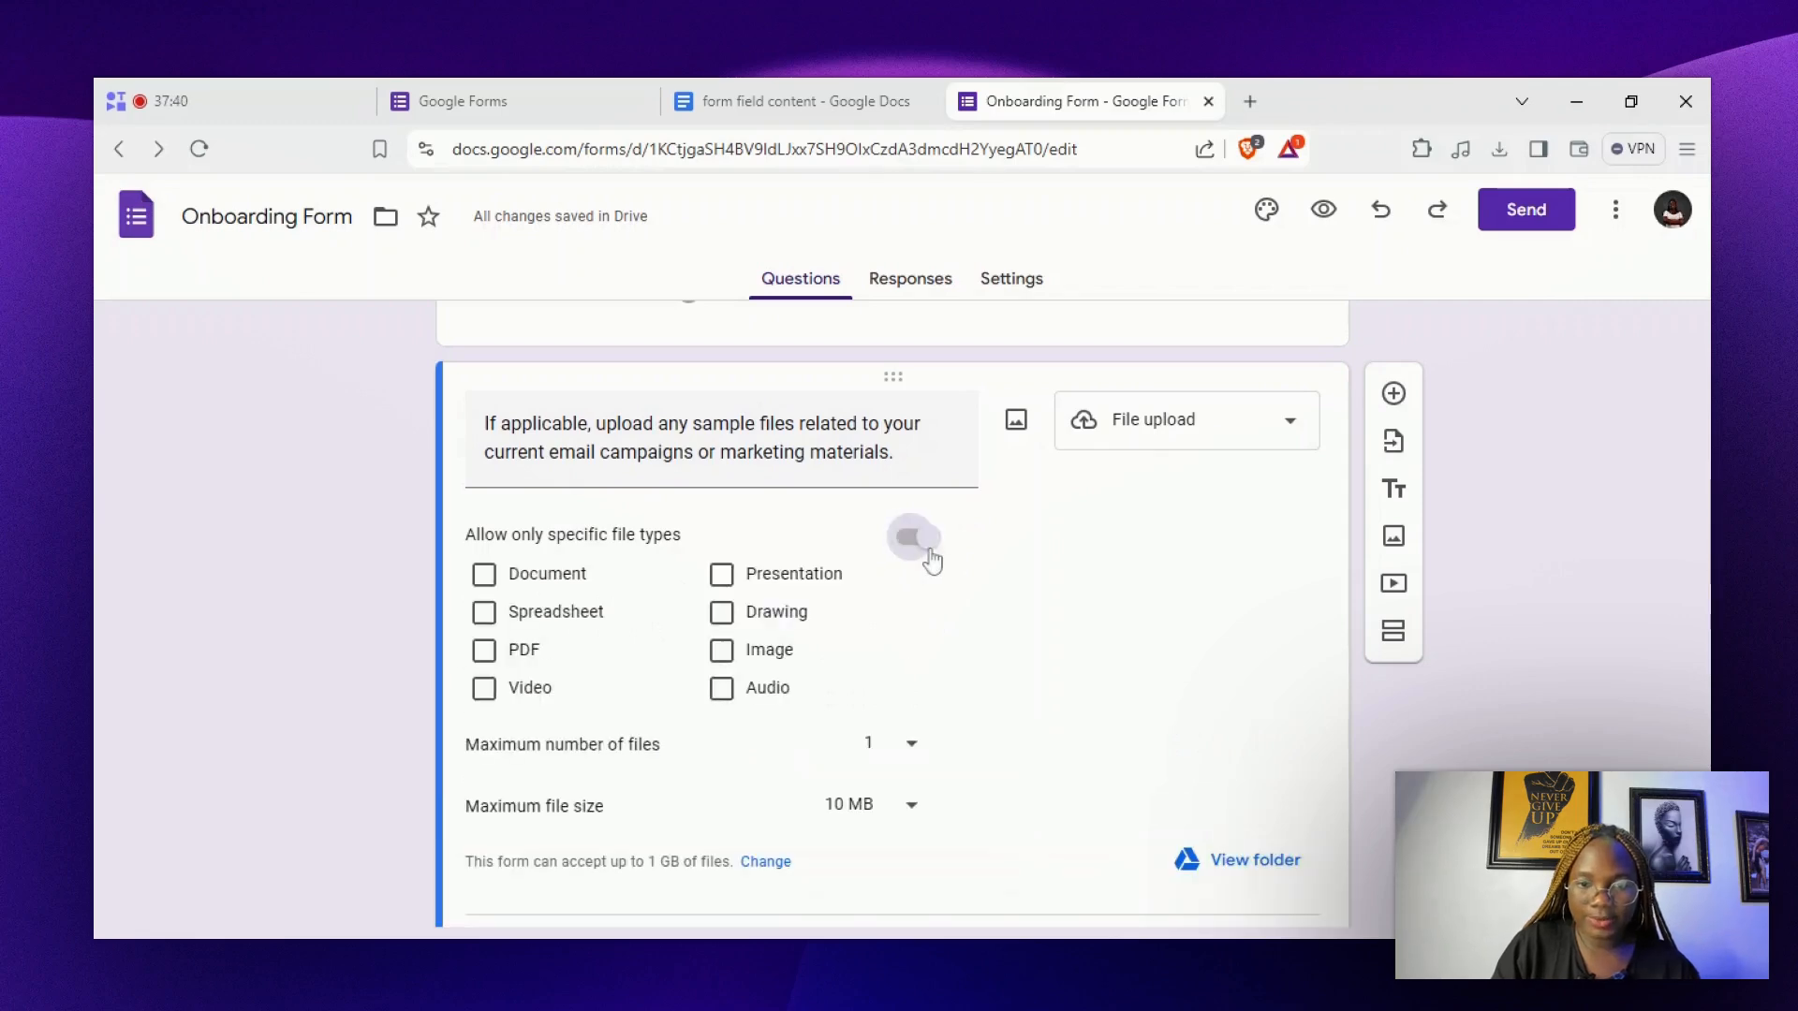
click(487, 575)
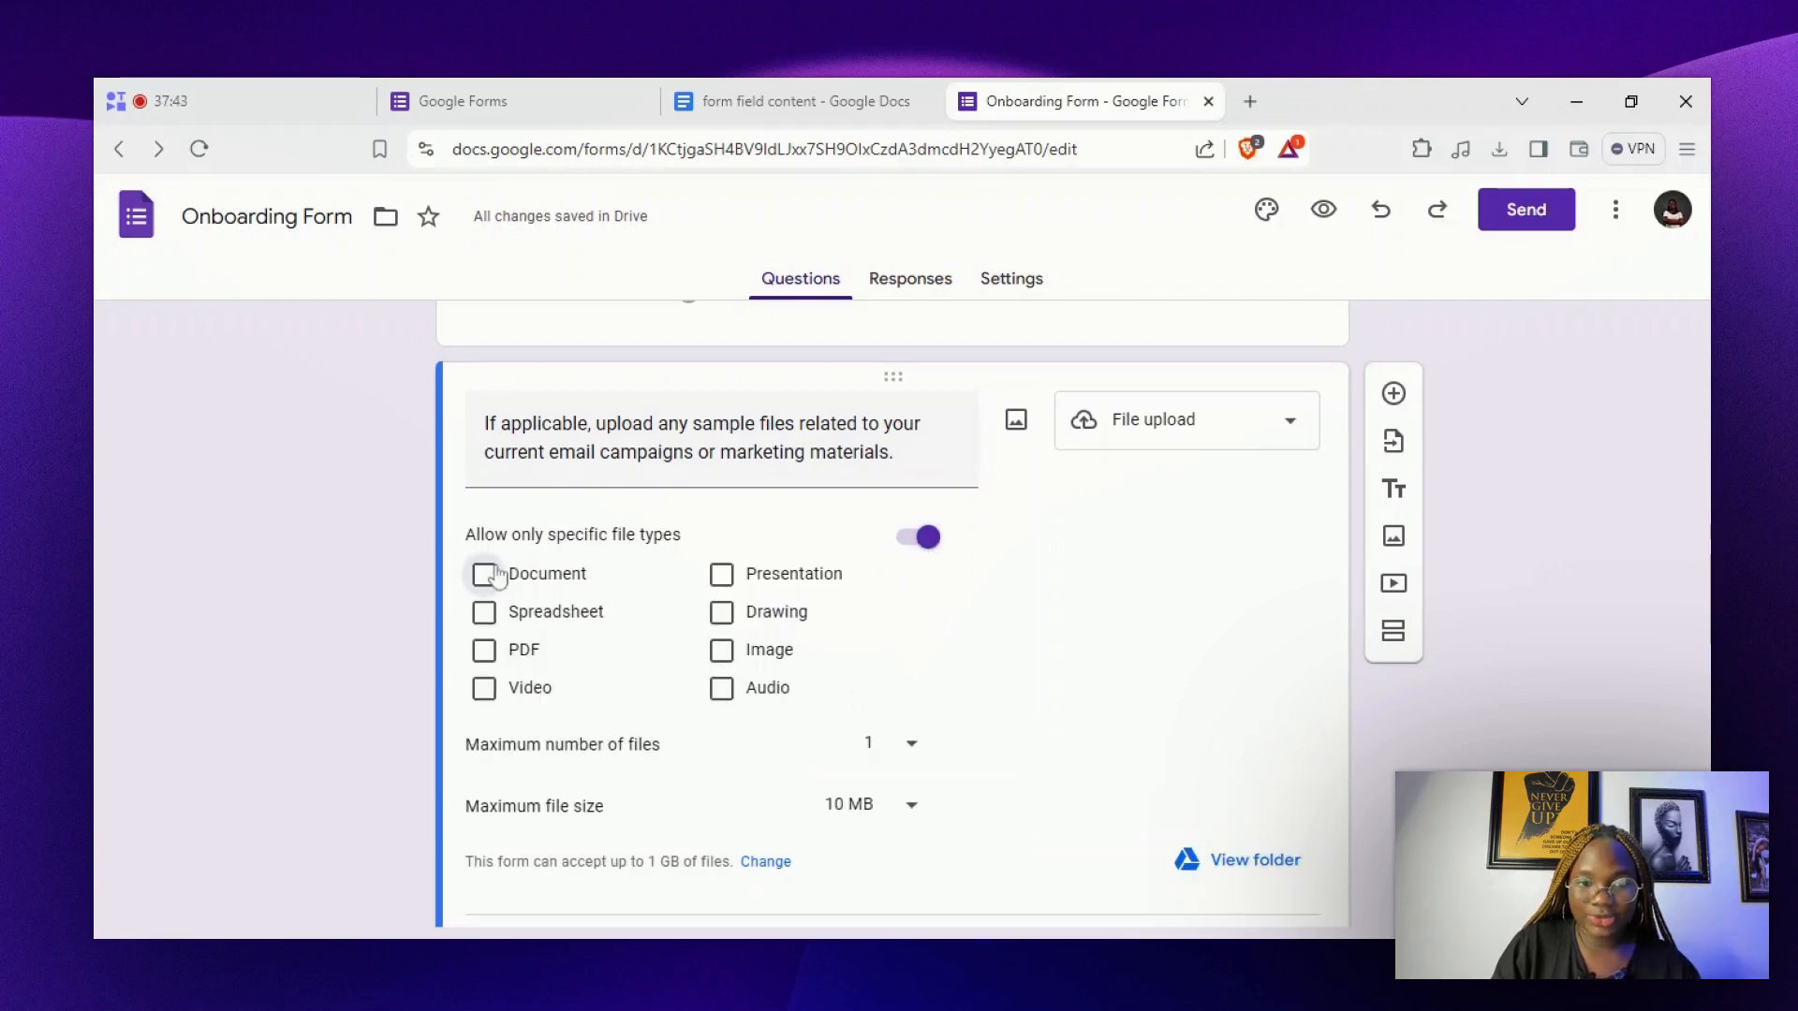
click(483, 614)
click(483, 688)
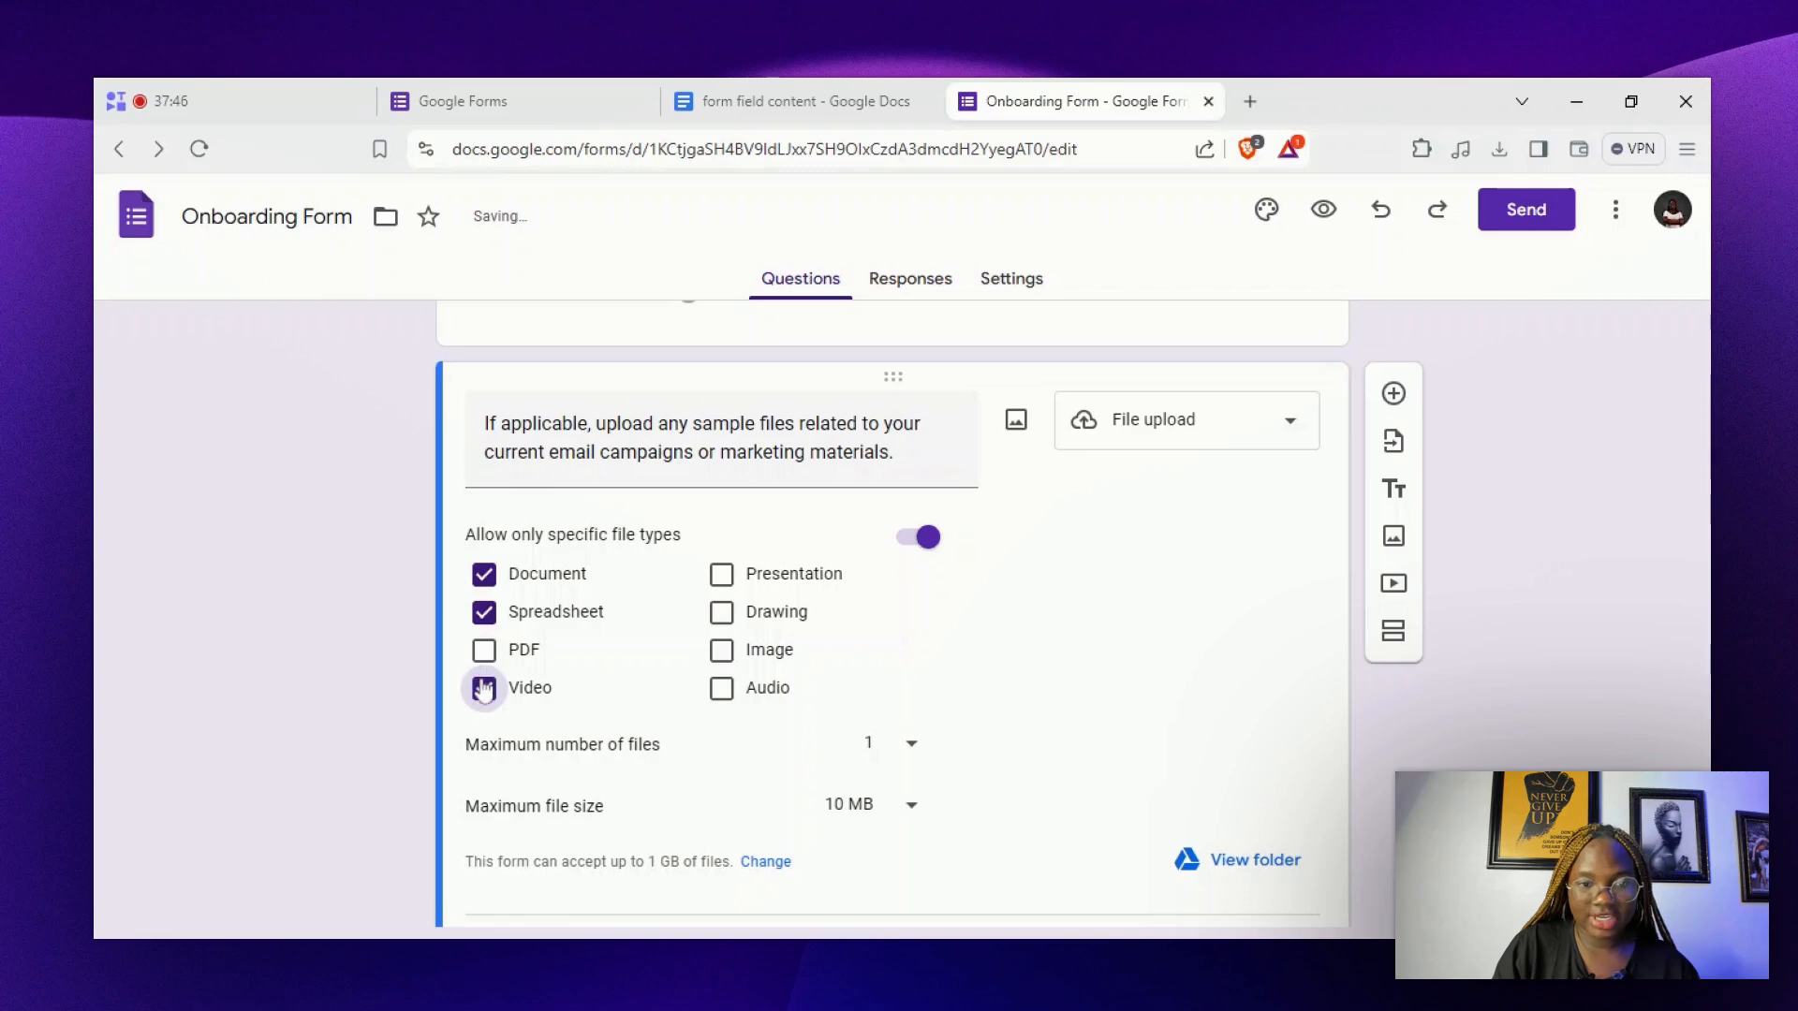
click(483, 650)
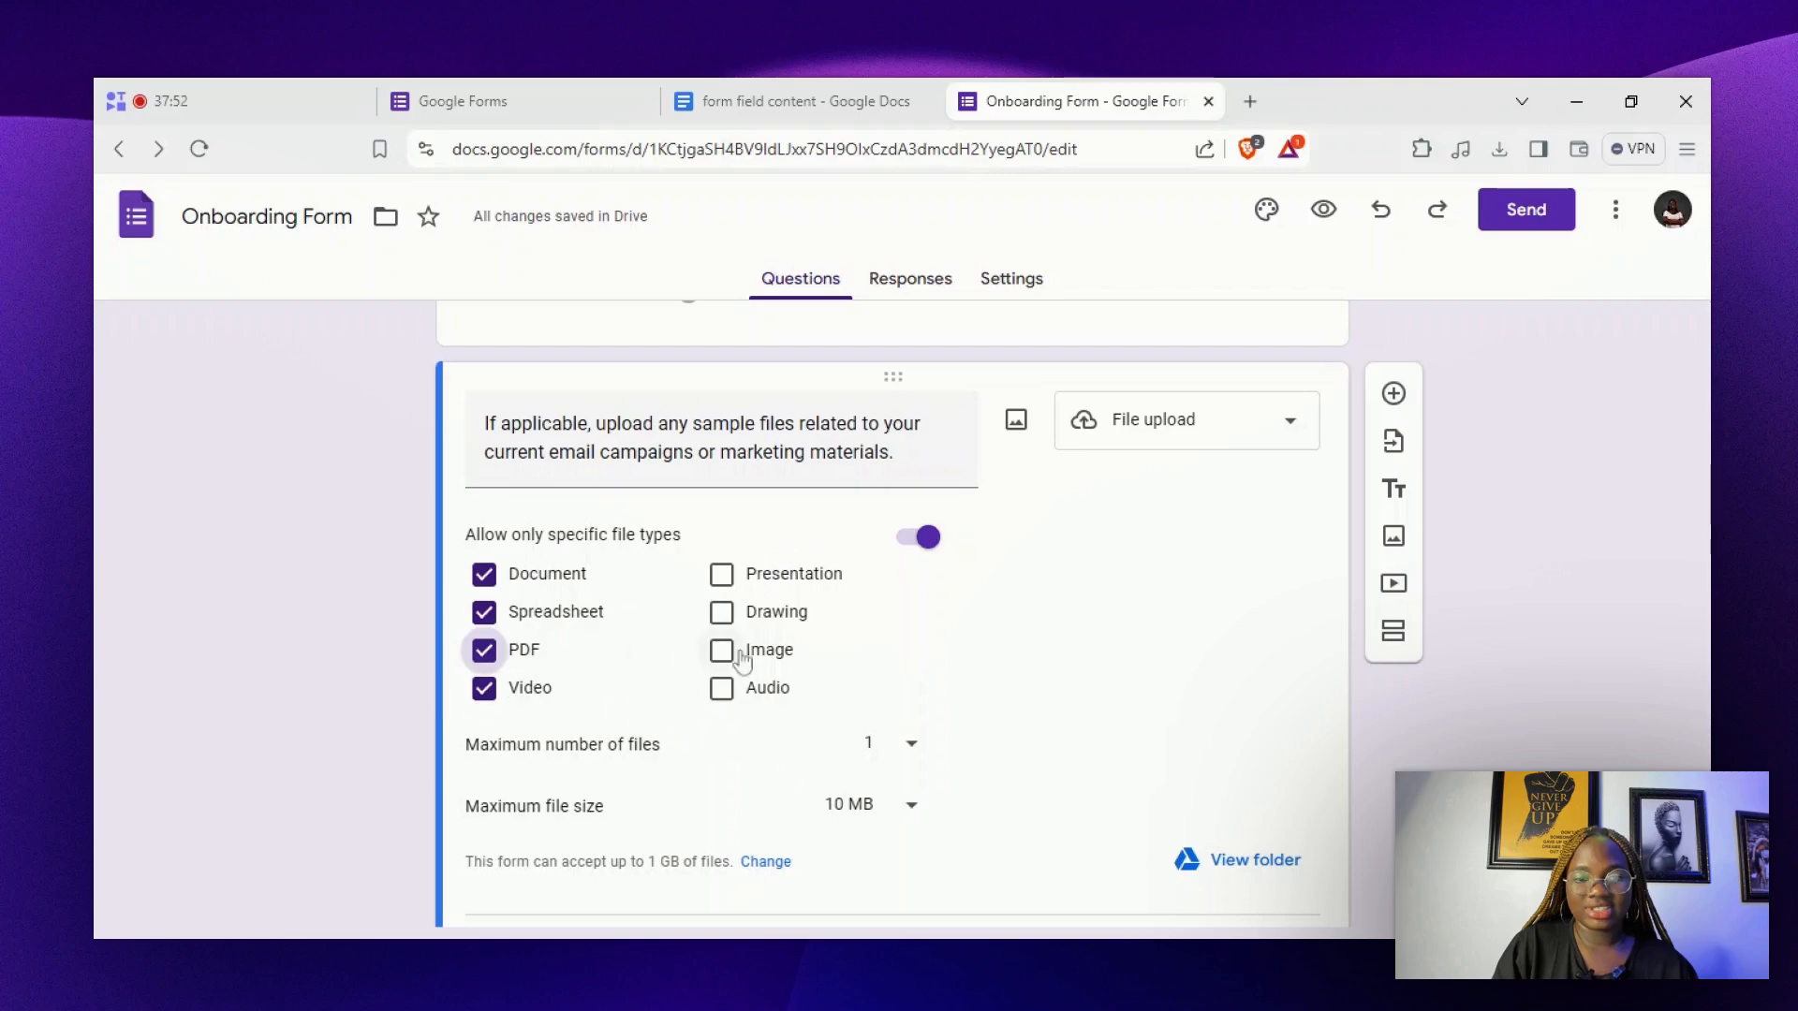
click(921, 551)
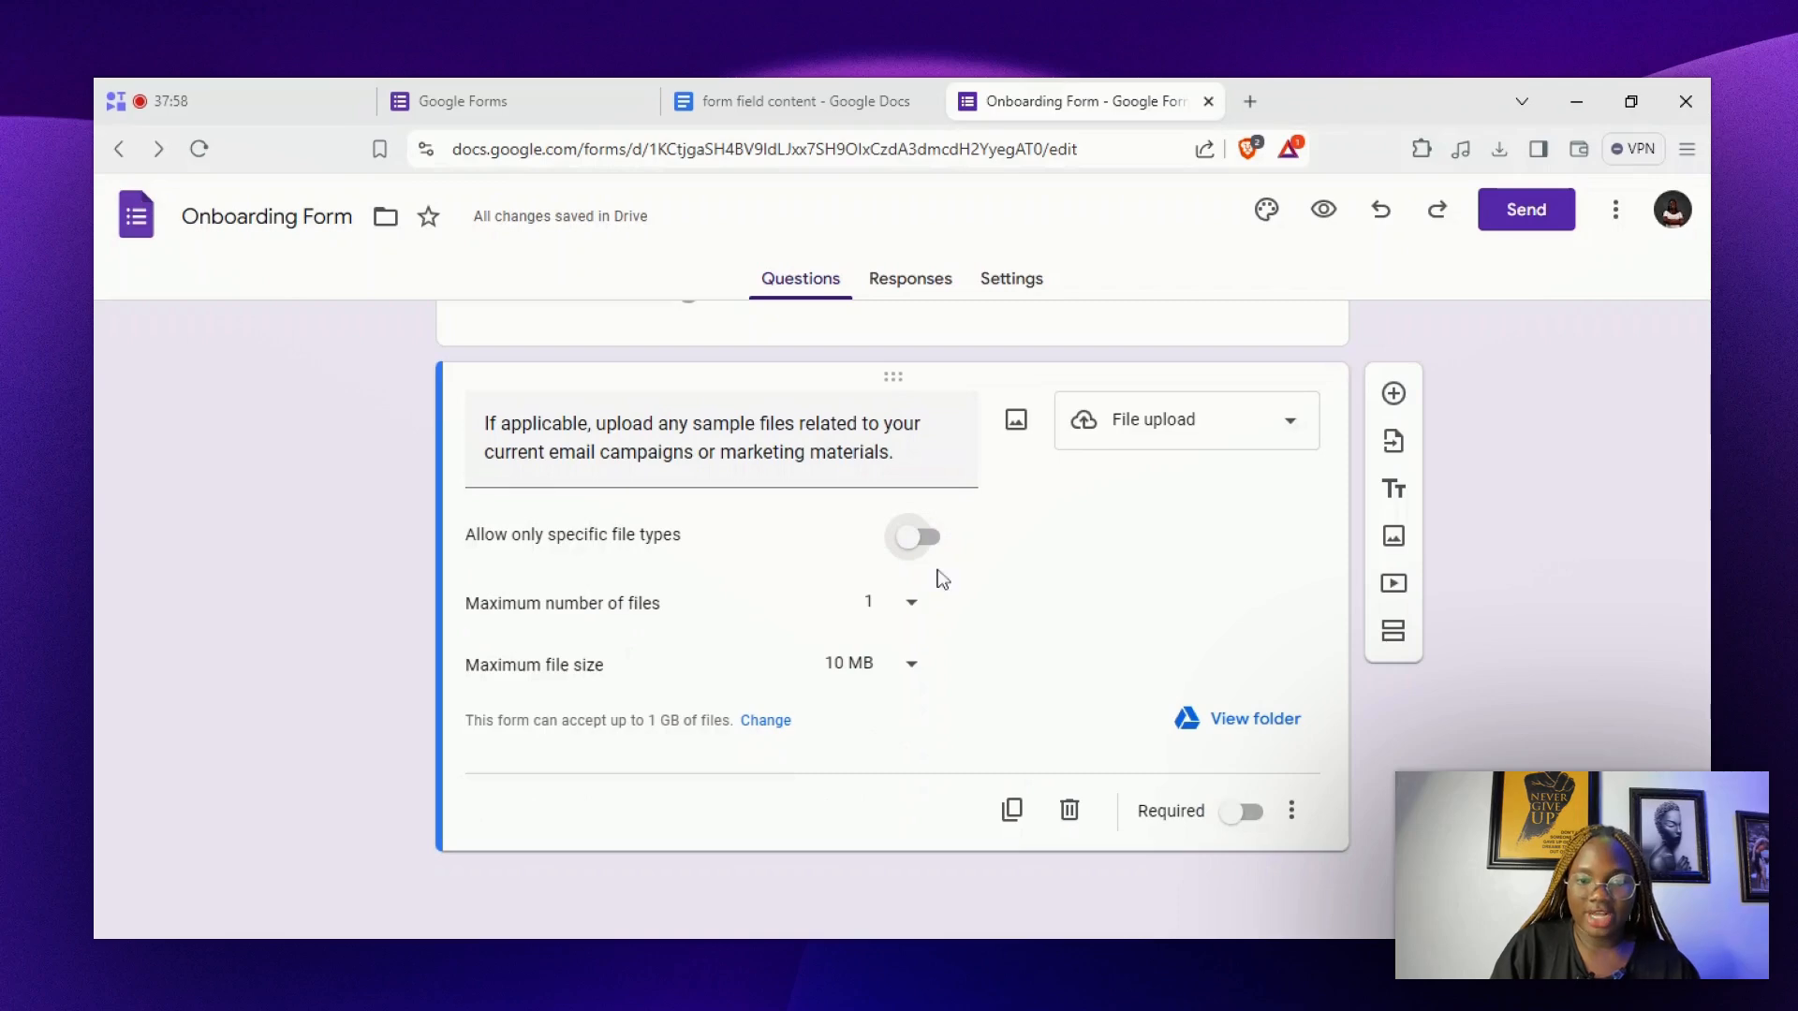
Set the maximum number of files for the sample files upload question to 5
click(901, 617)
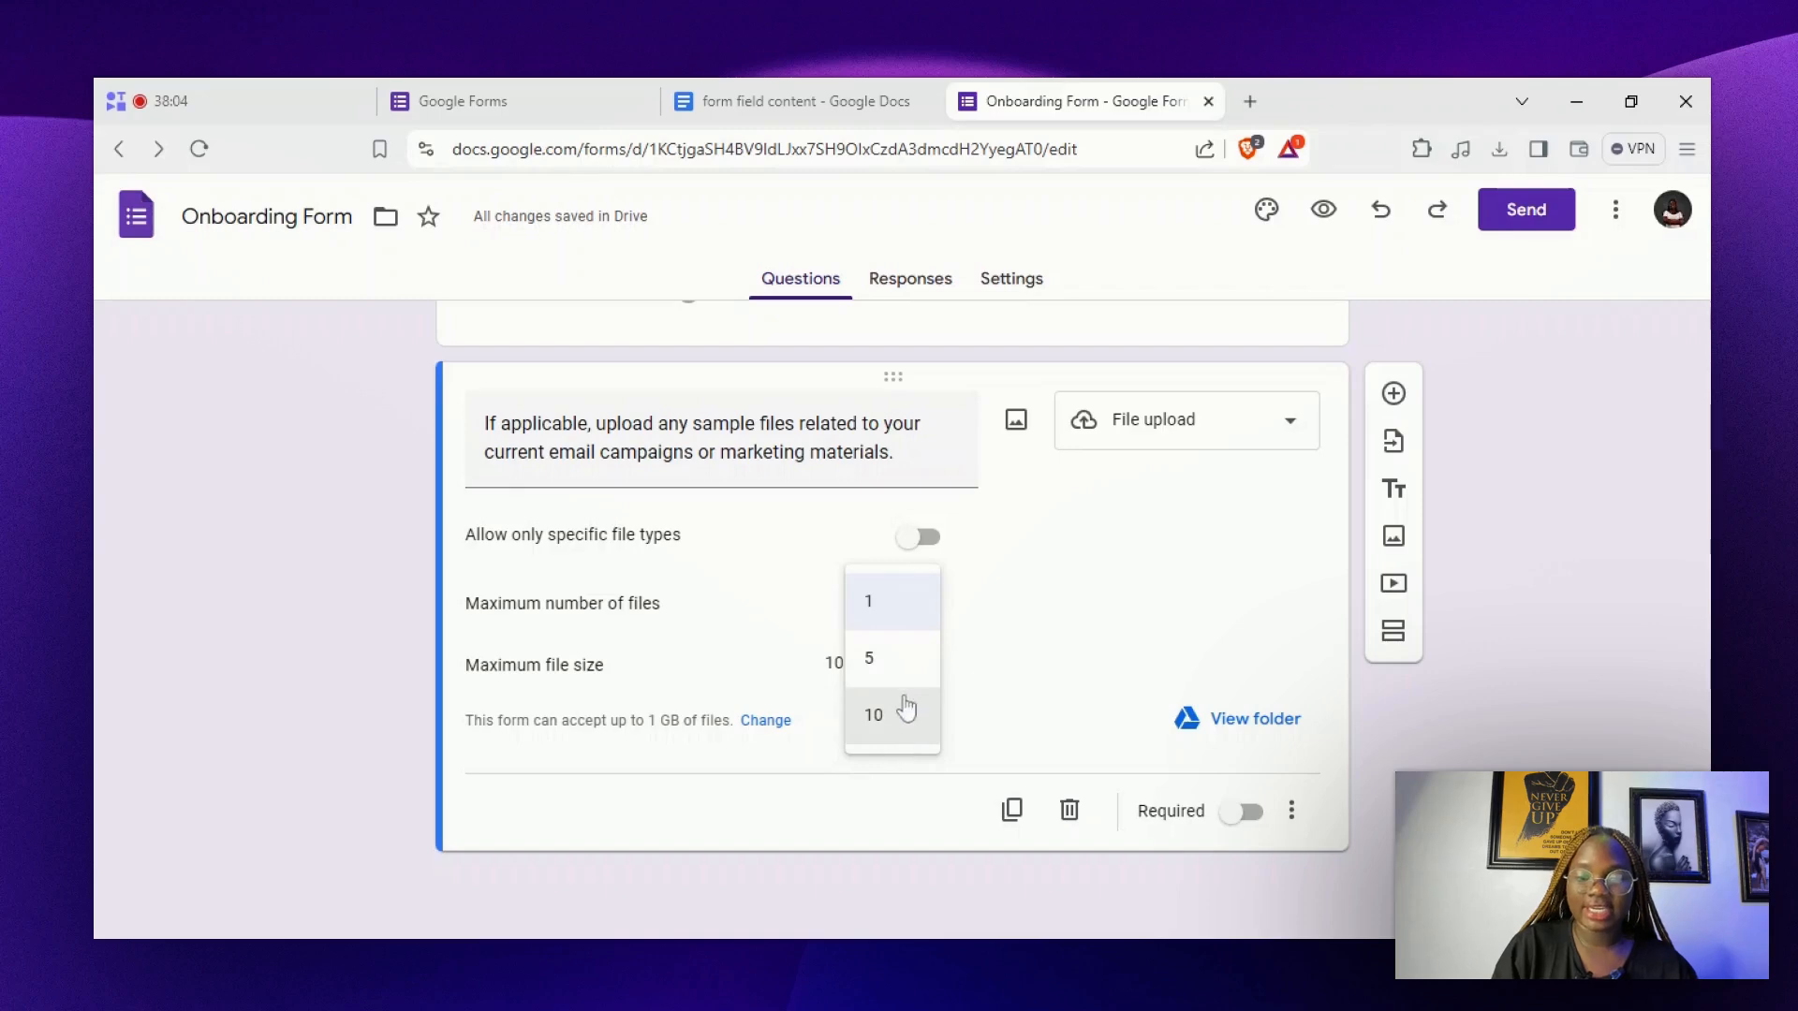
click(880, 673)
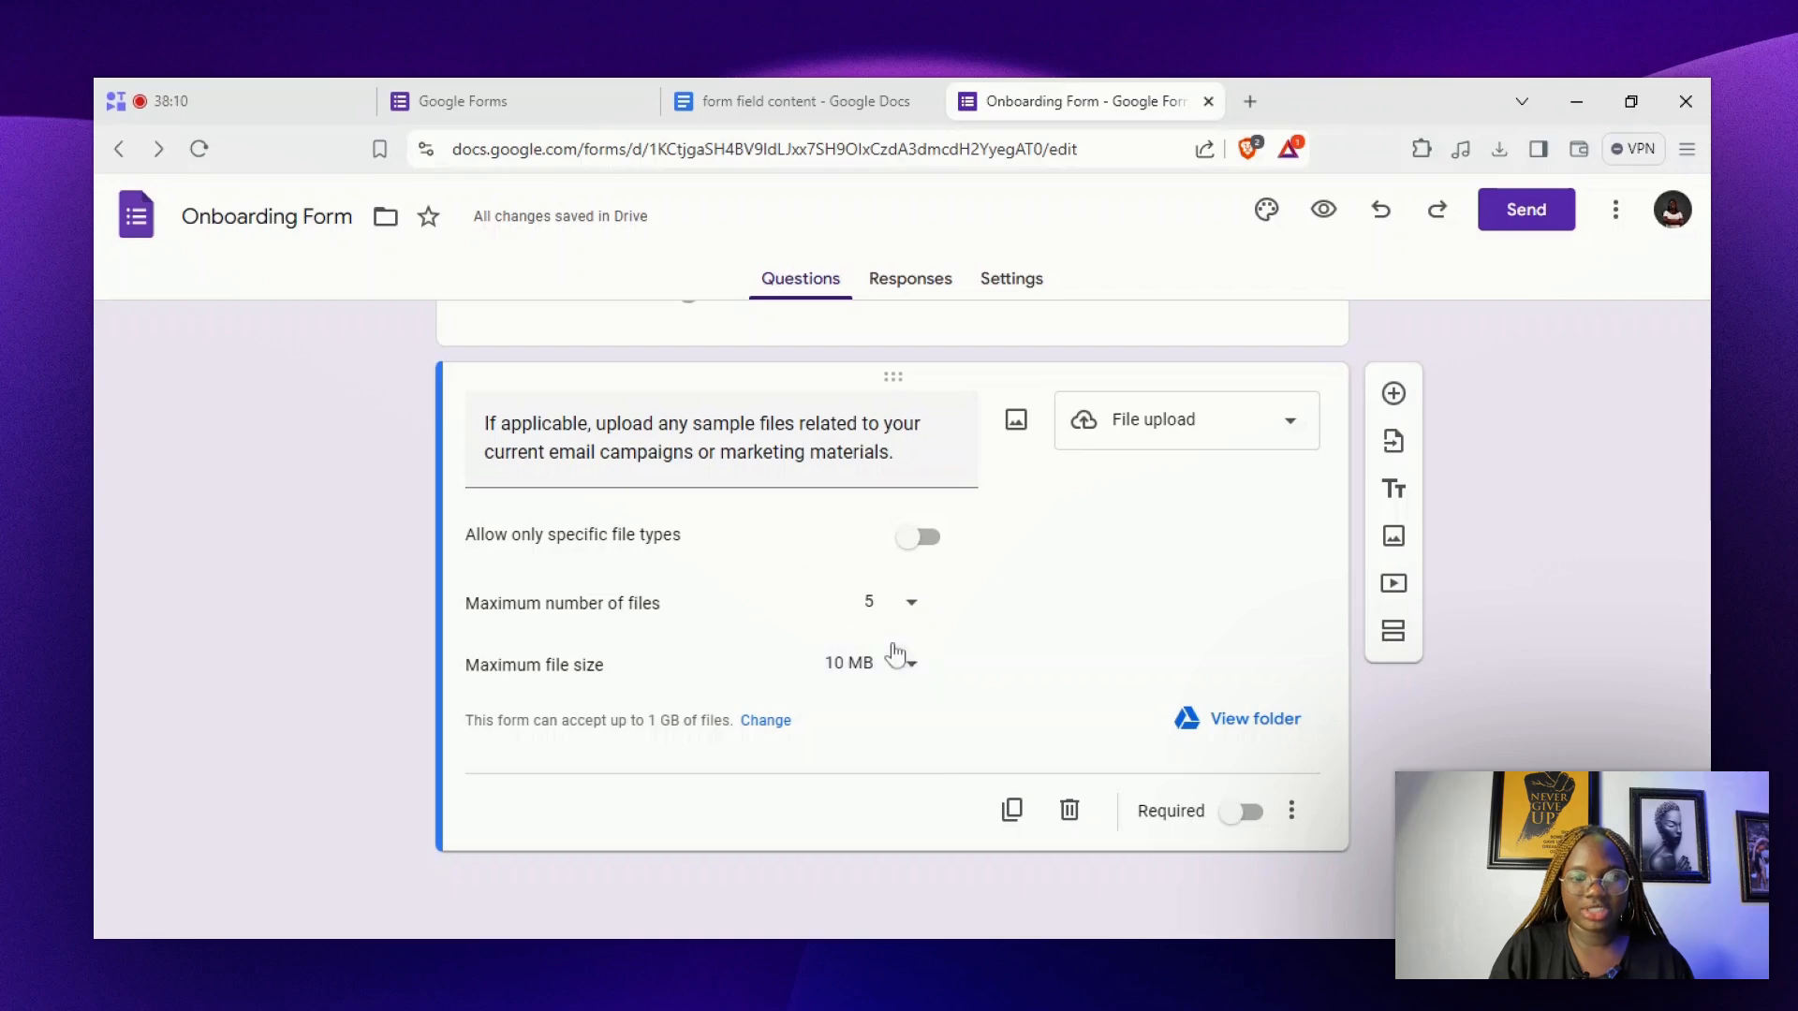
Set the maximum file size of the sample files upload question to 10 MB and make the question required
click(901, 658)
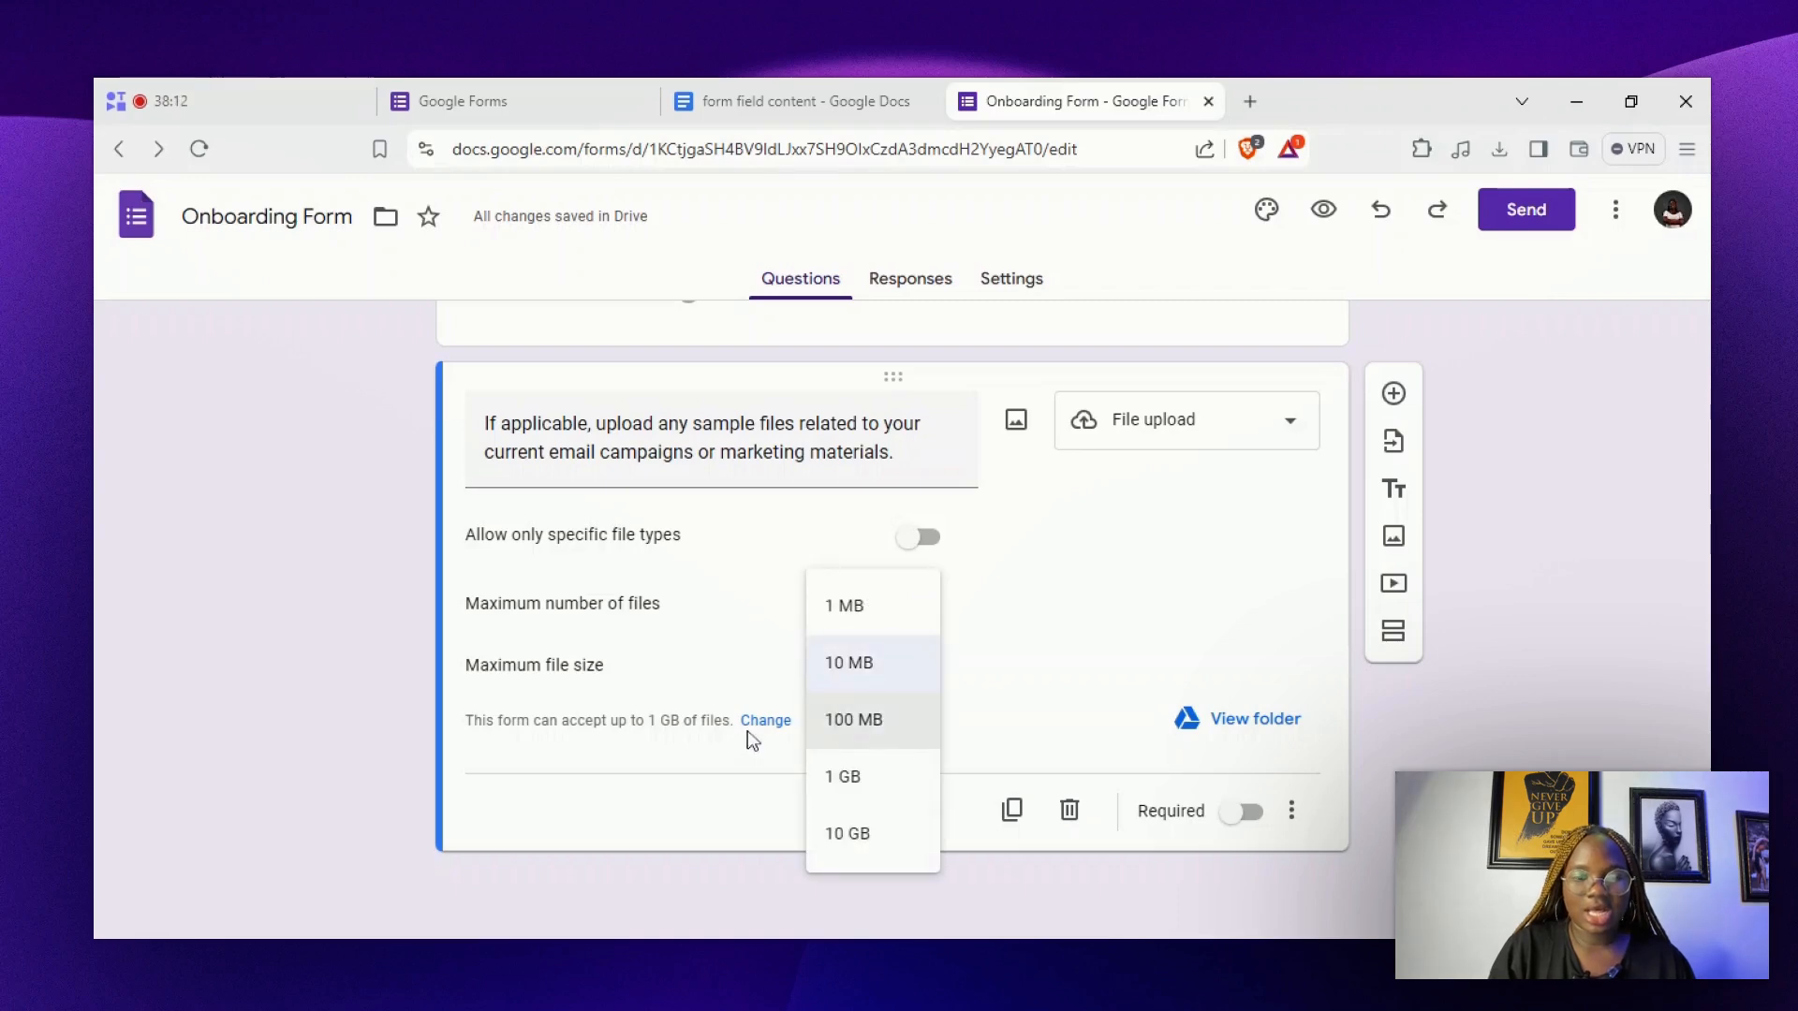
click(849, 686)
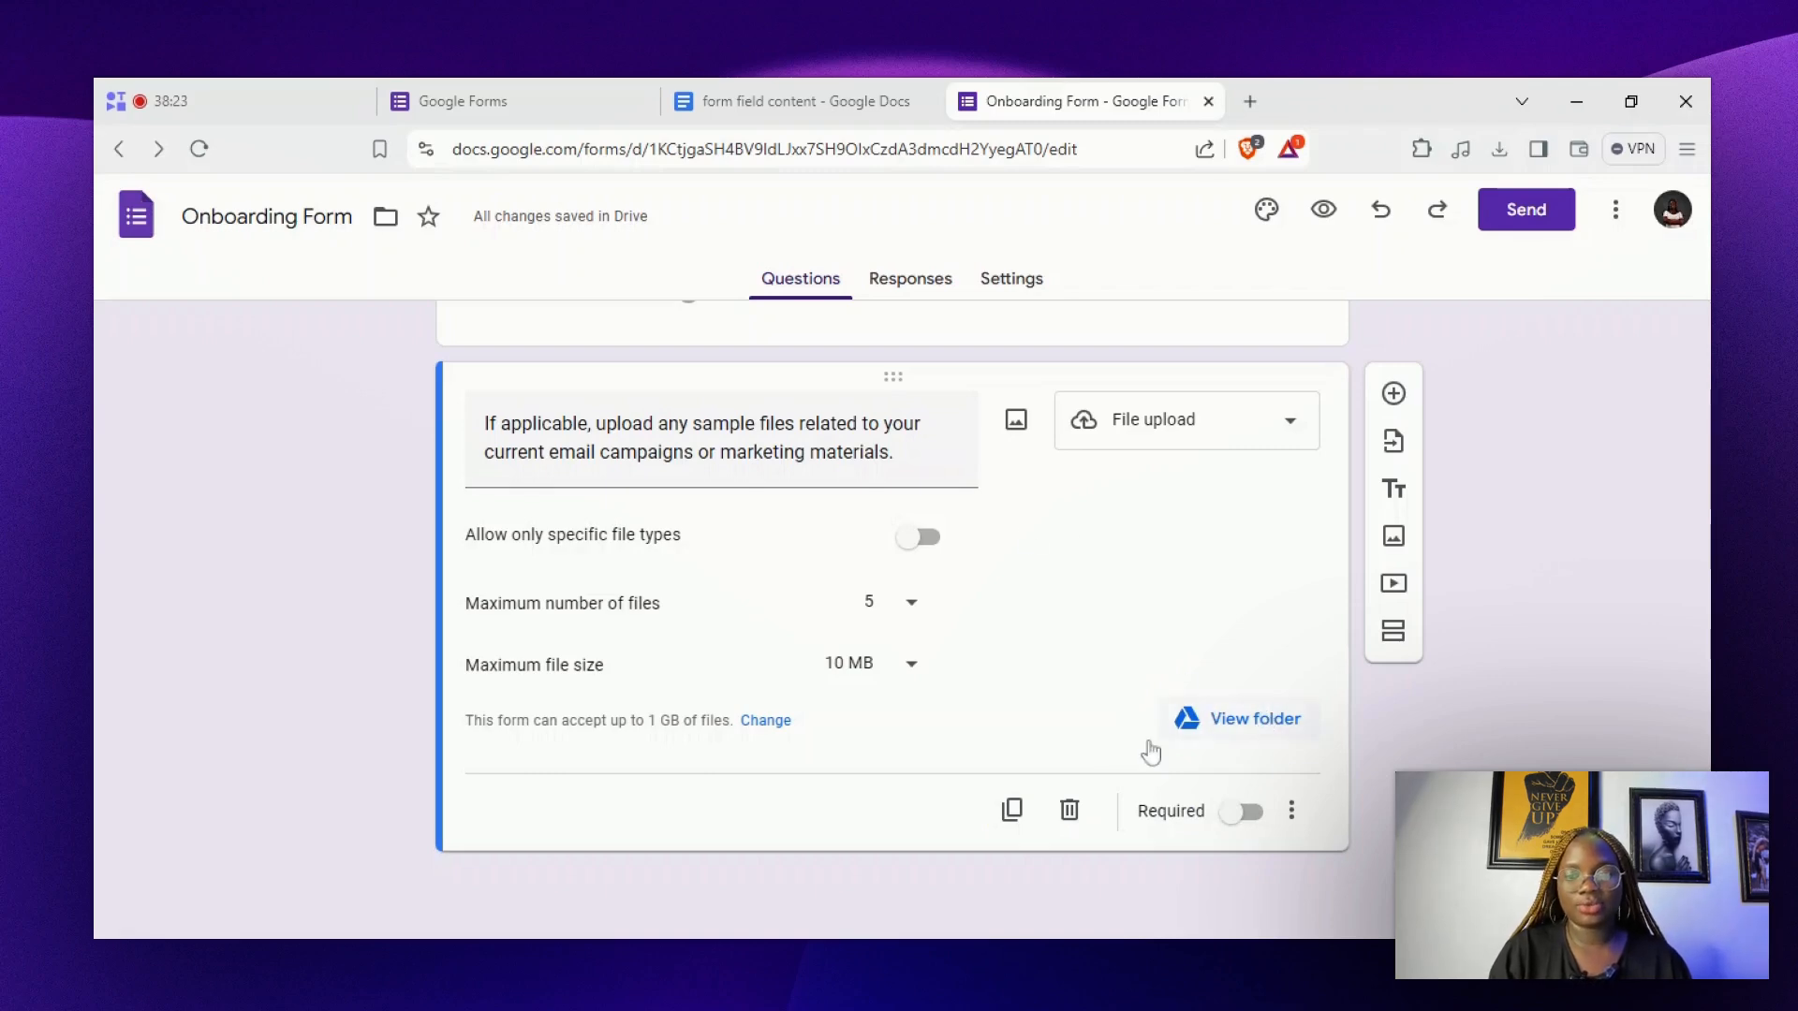
click(1245, 811)
click(1292, 810)
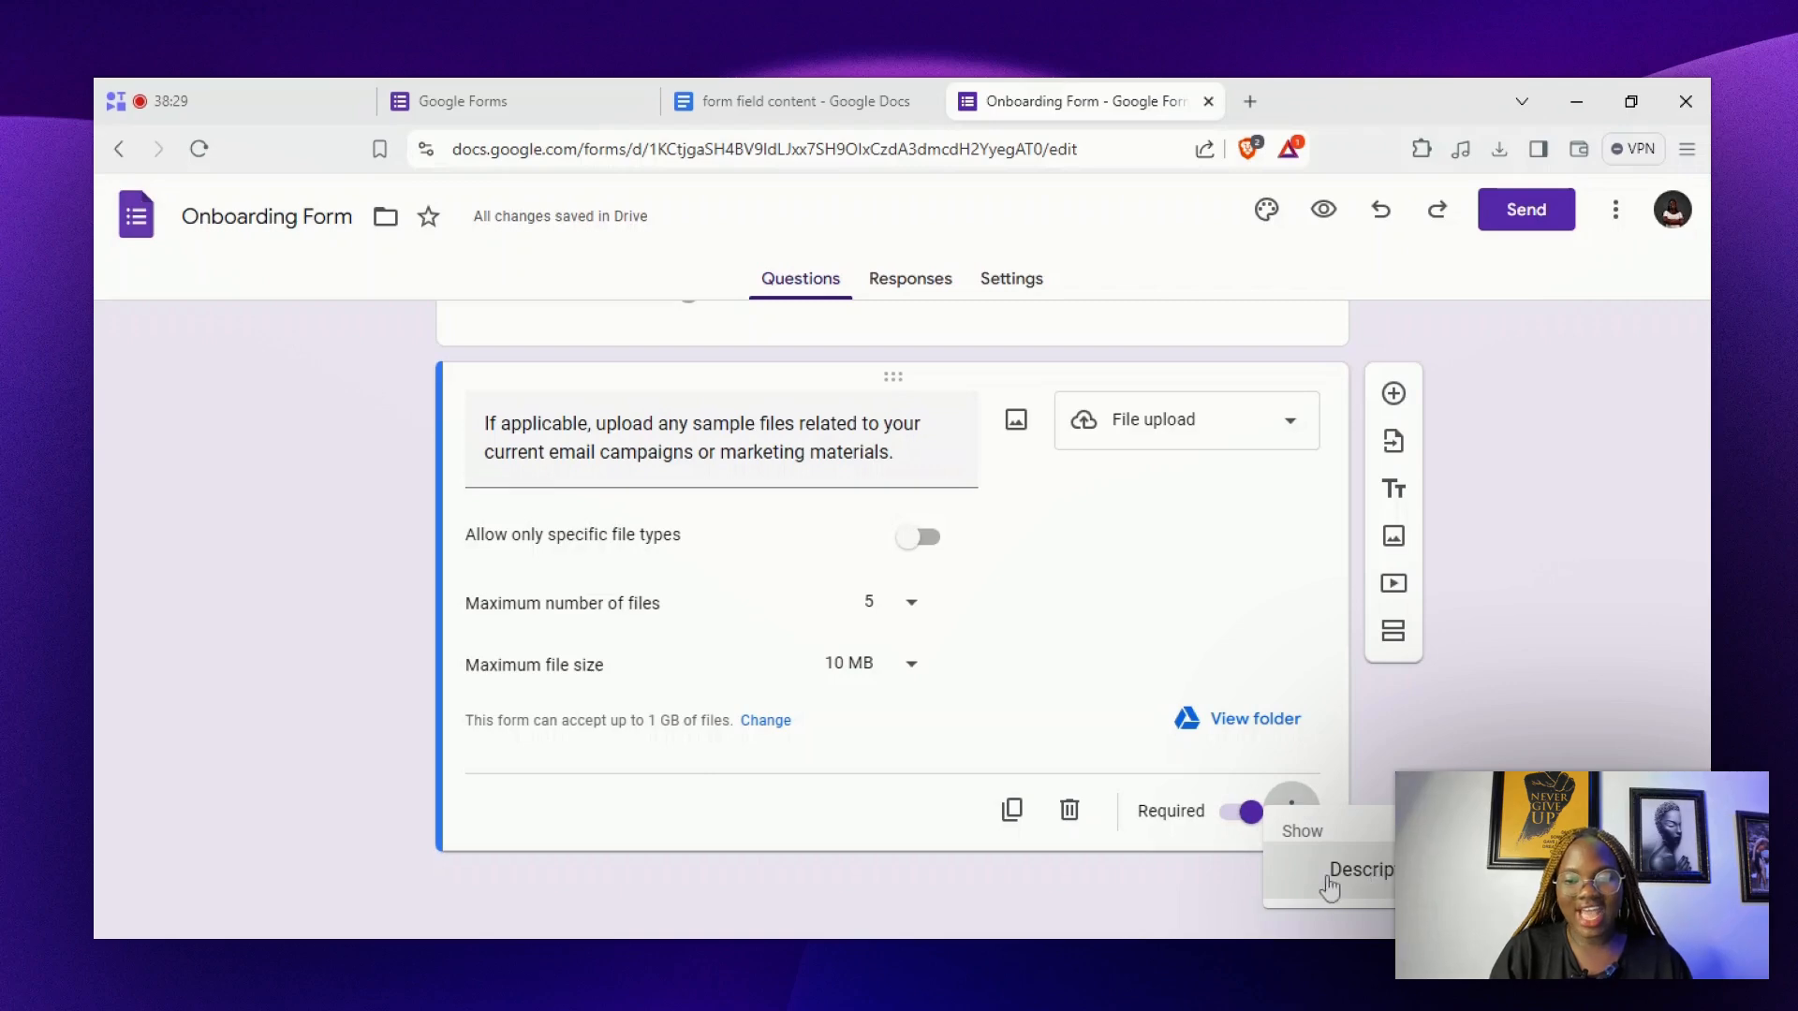
click(1297, 776)
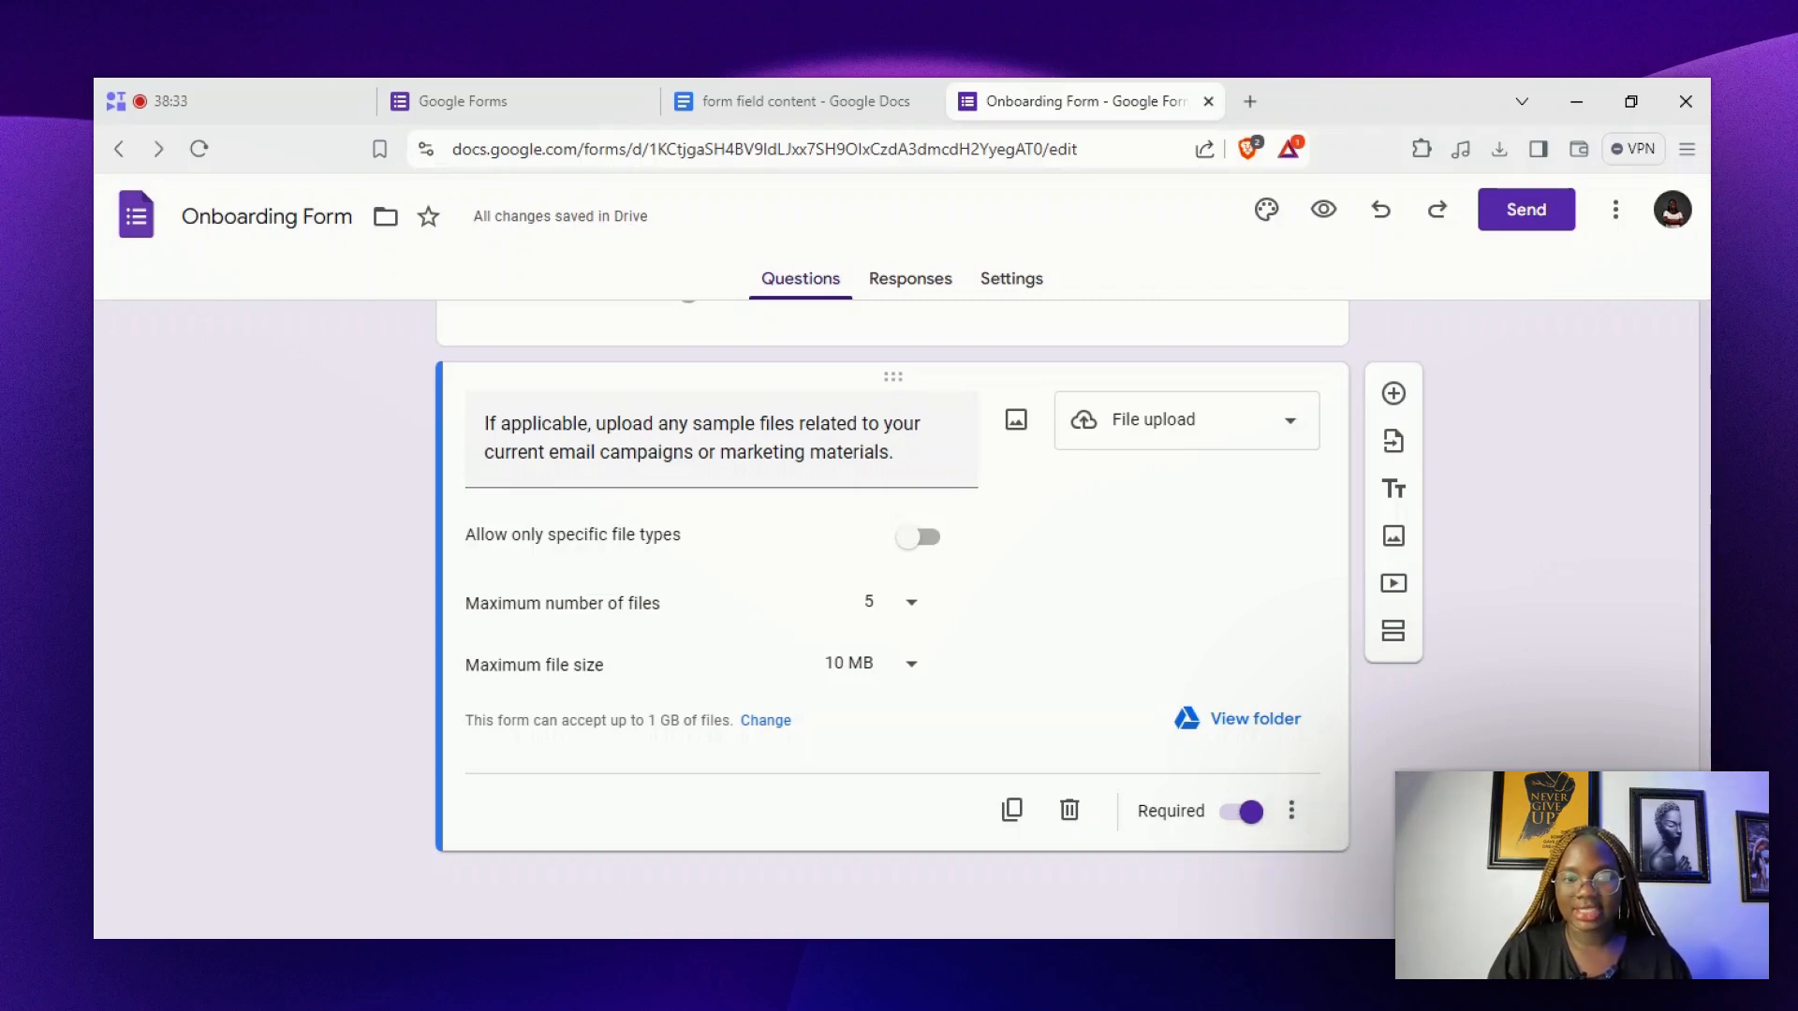
Review the finished questions across both form sections, ending at the First Name question under the form header
scroll(892, 609, up, 9)
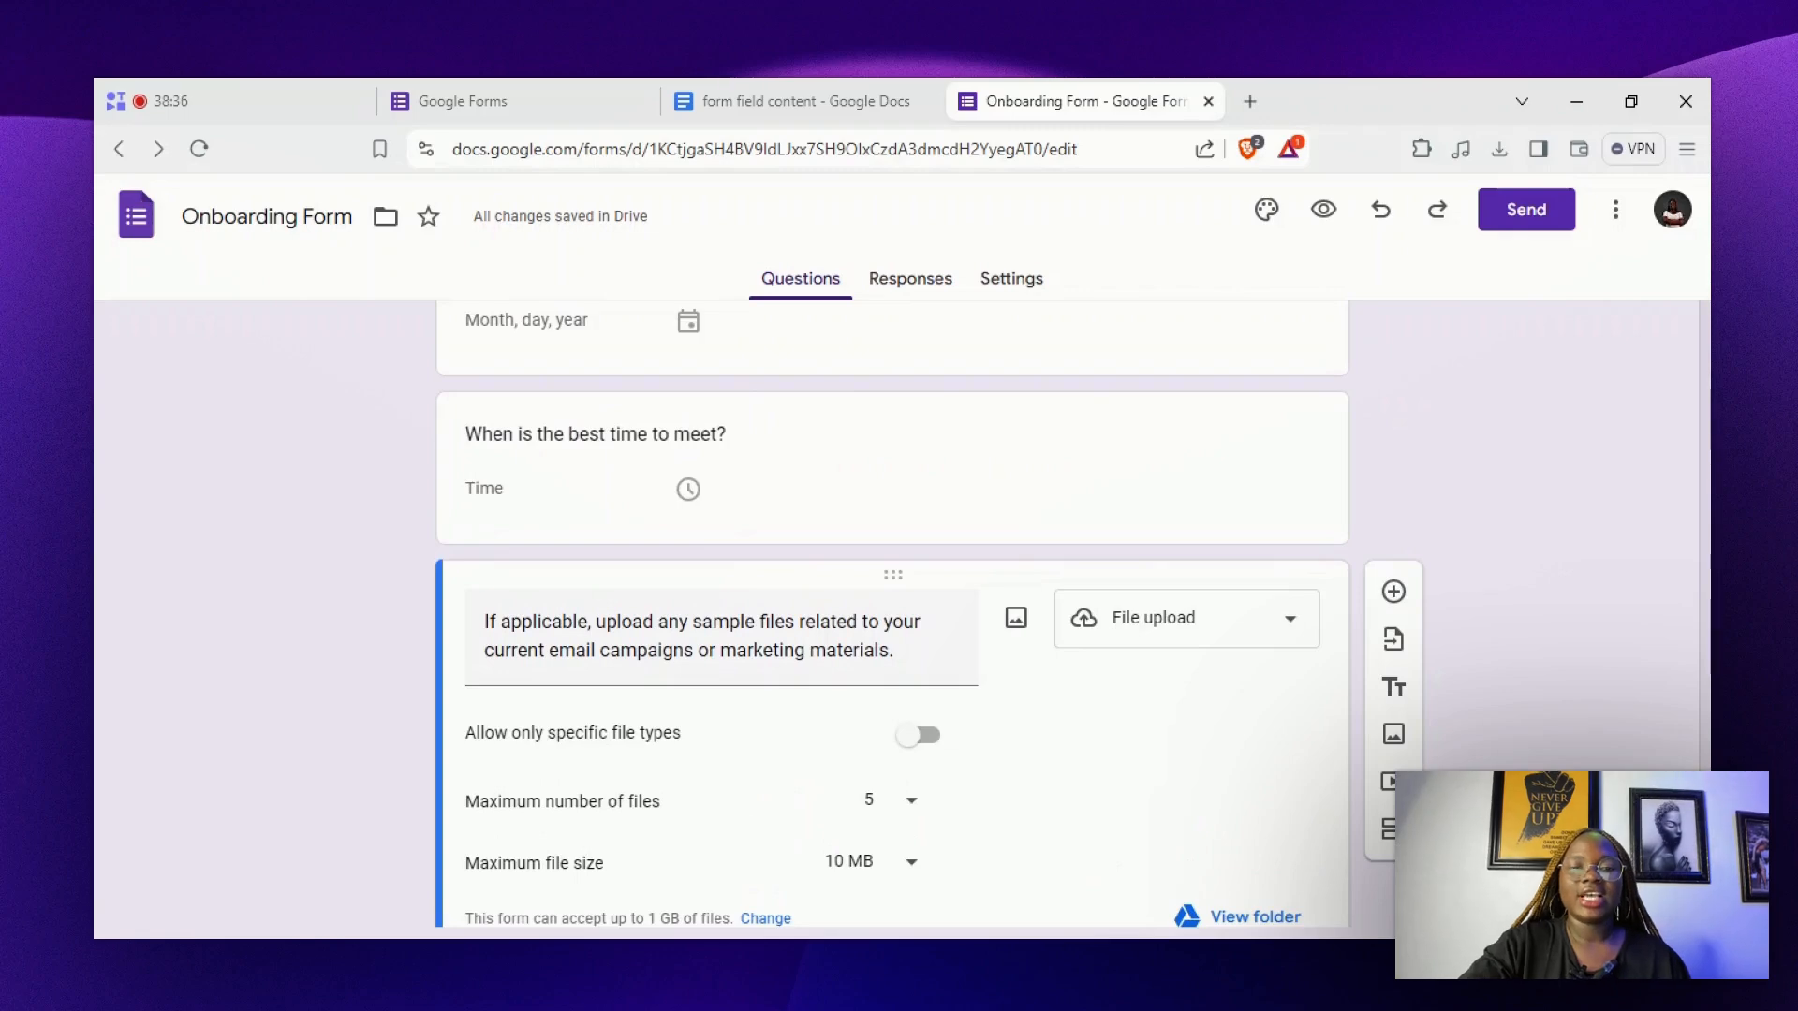
scroll(892, 609, up, 15)
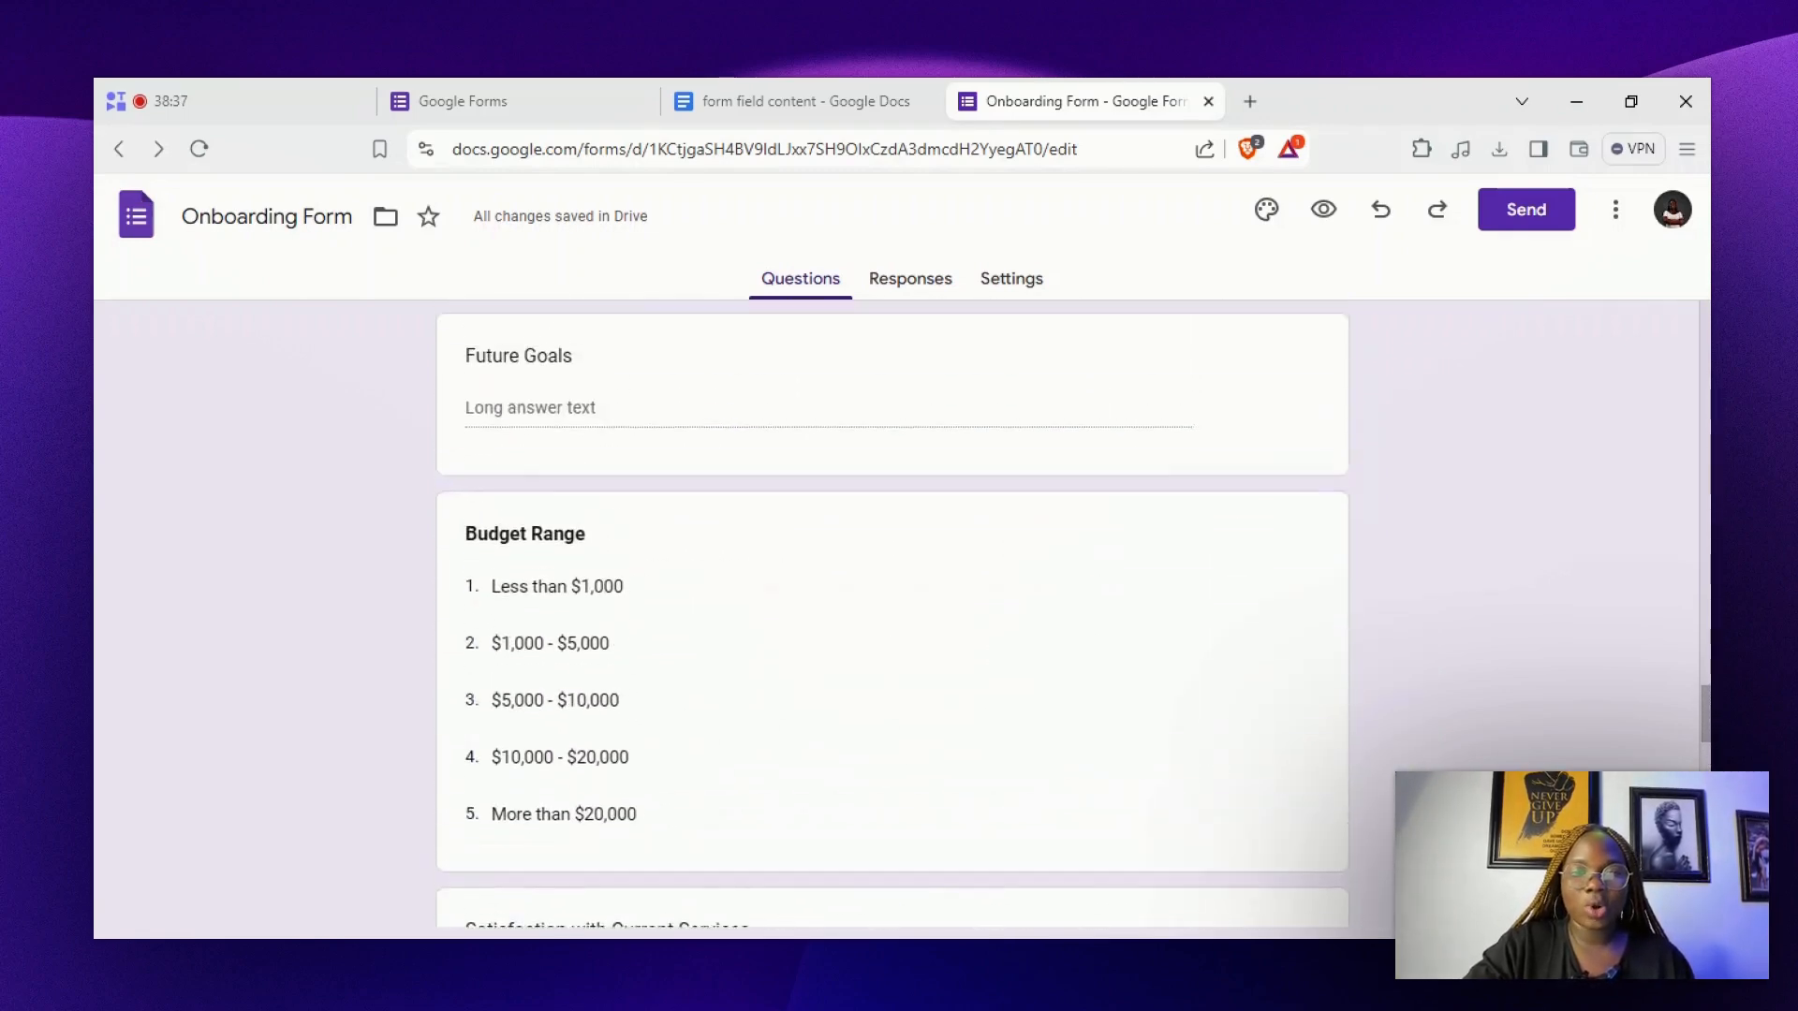
scroll(891, 609, up, 15)
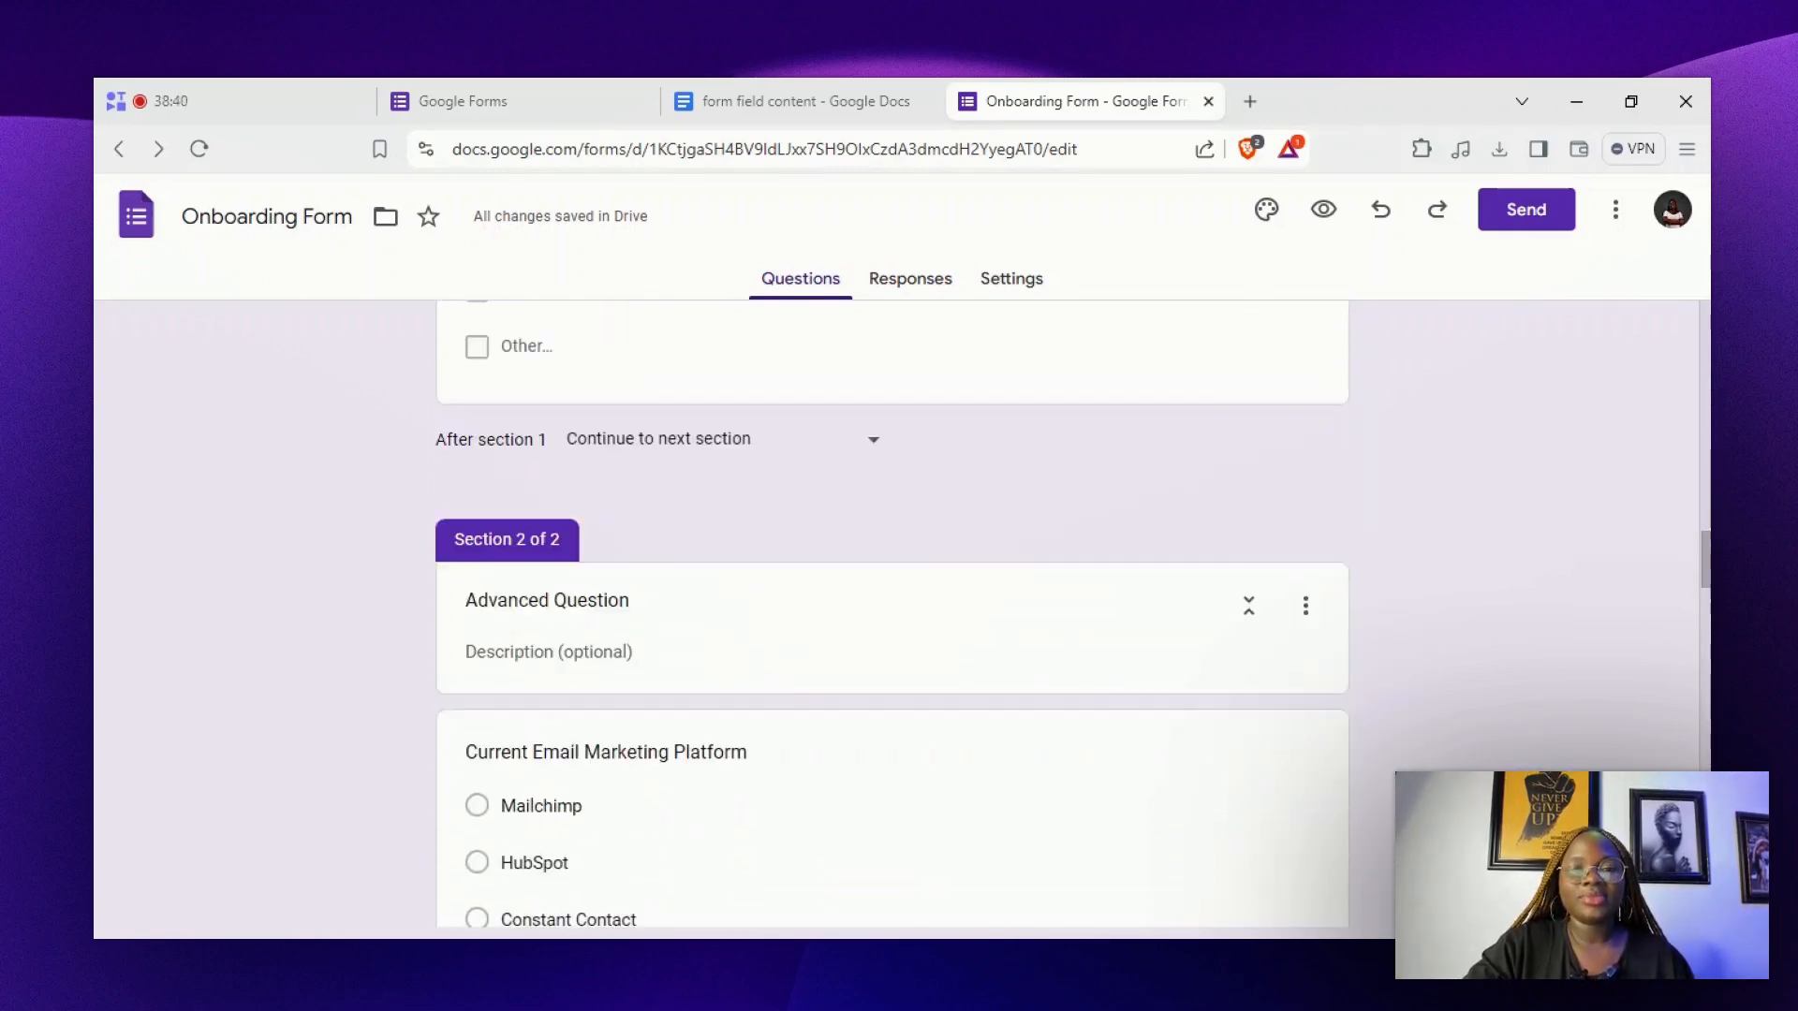
scroll(892, 609, up, 20)
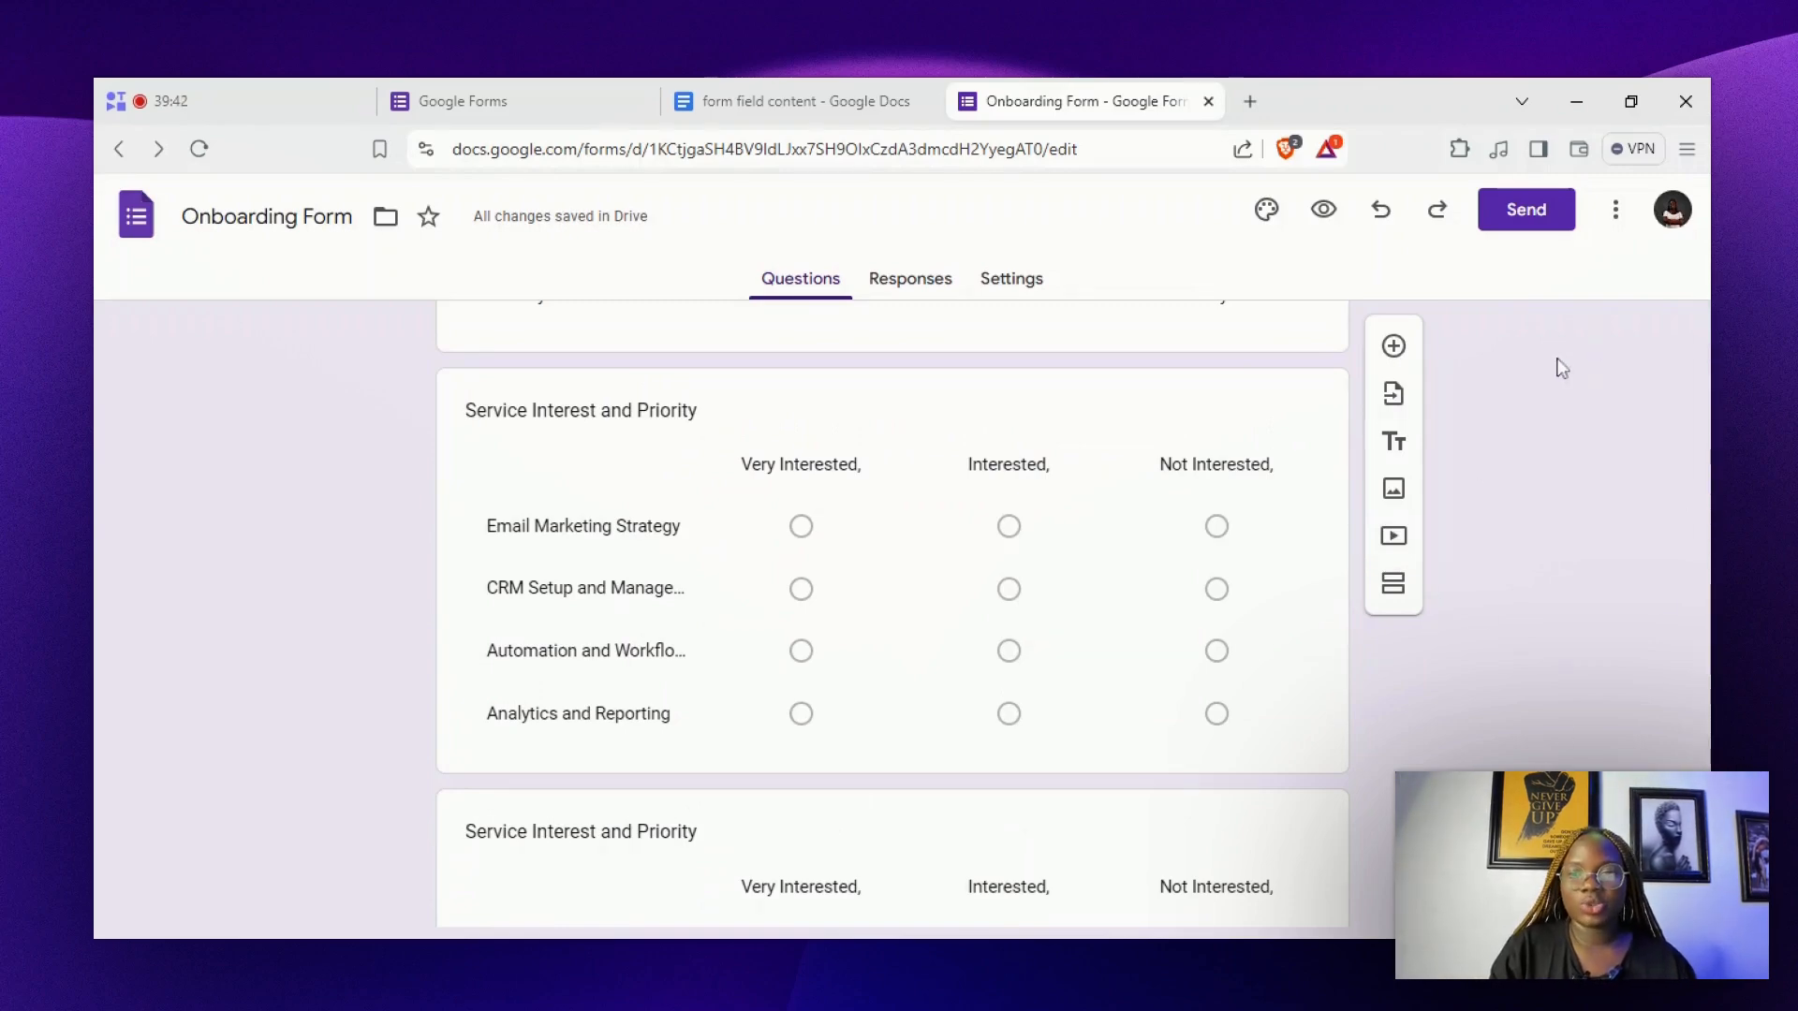
scroll(1581, 555, down, 15)
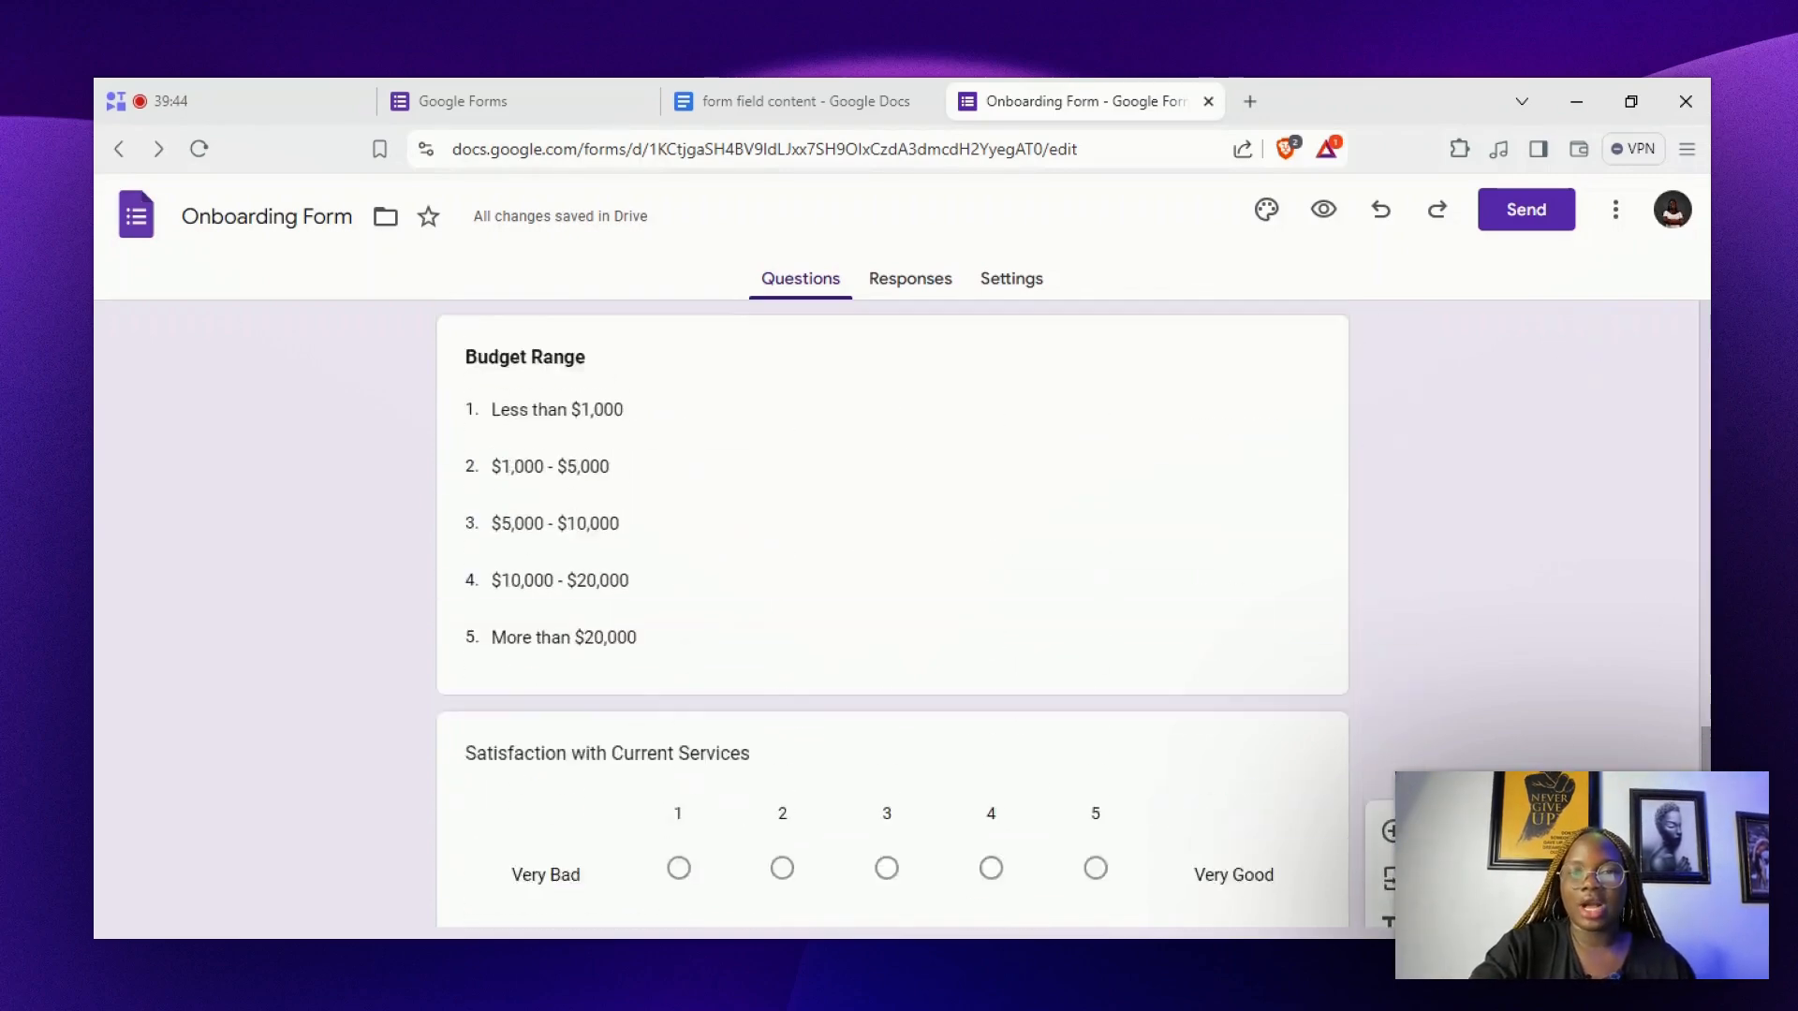
scroll(891, 615, up, 15)
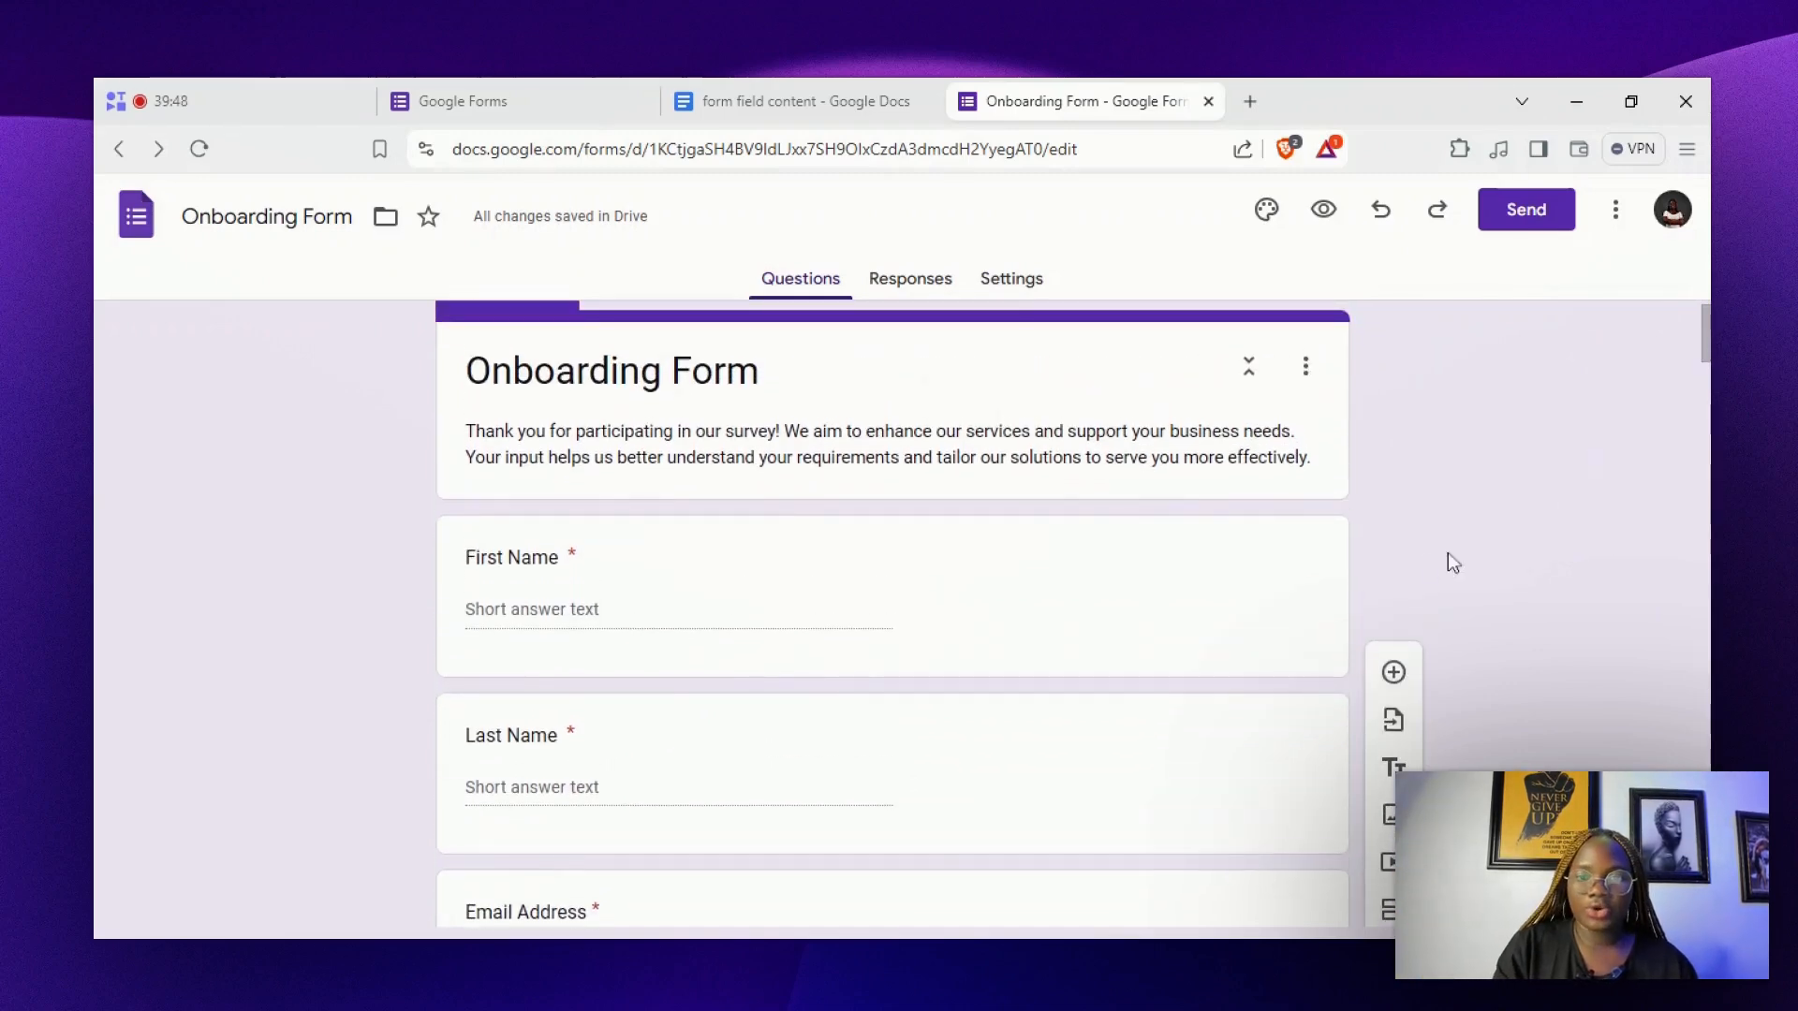
click(1328, 525)
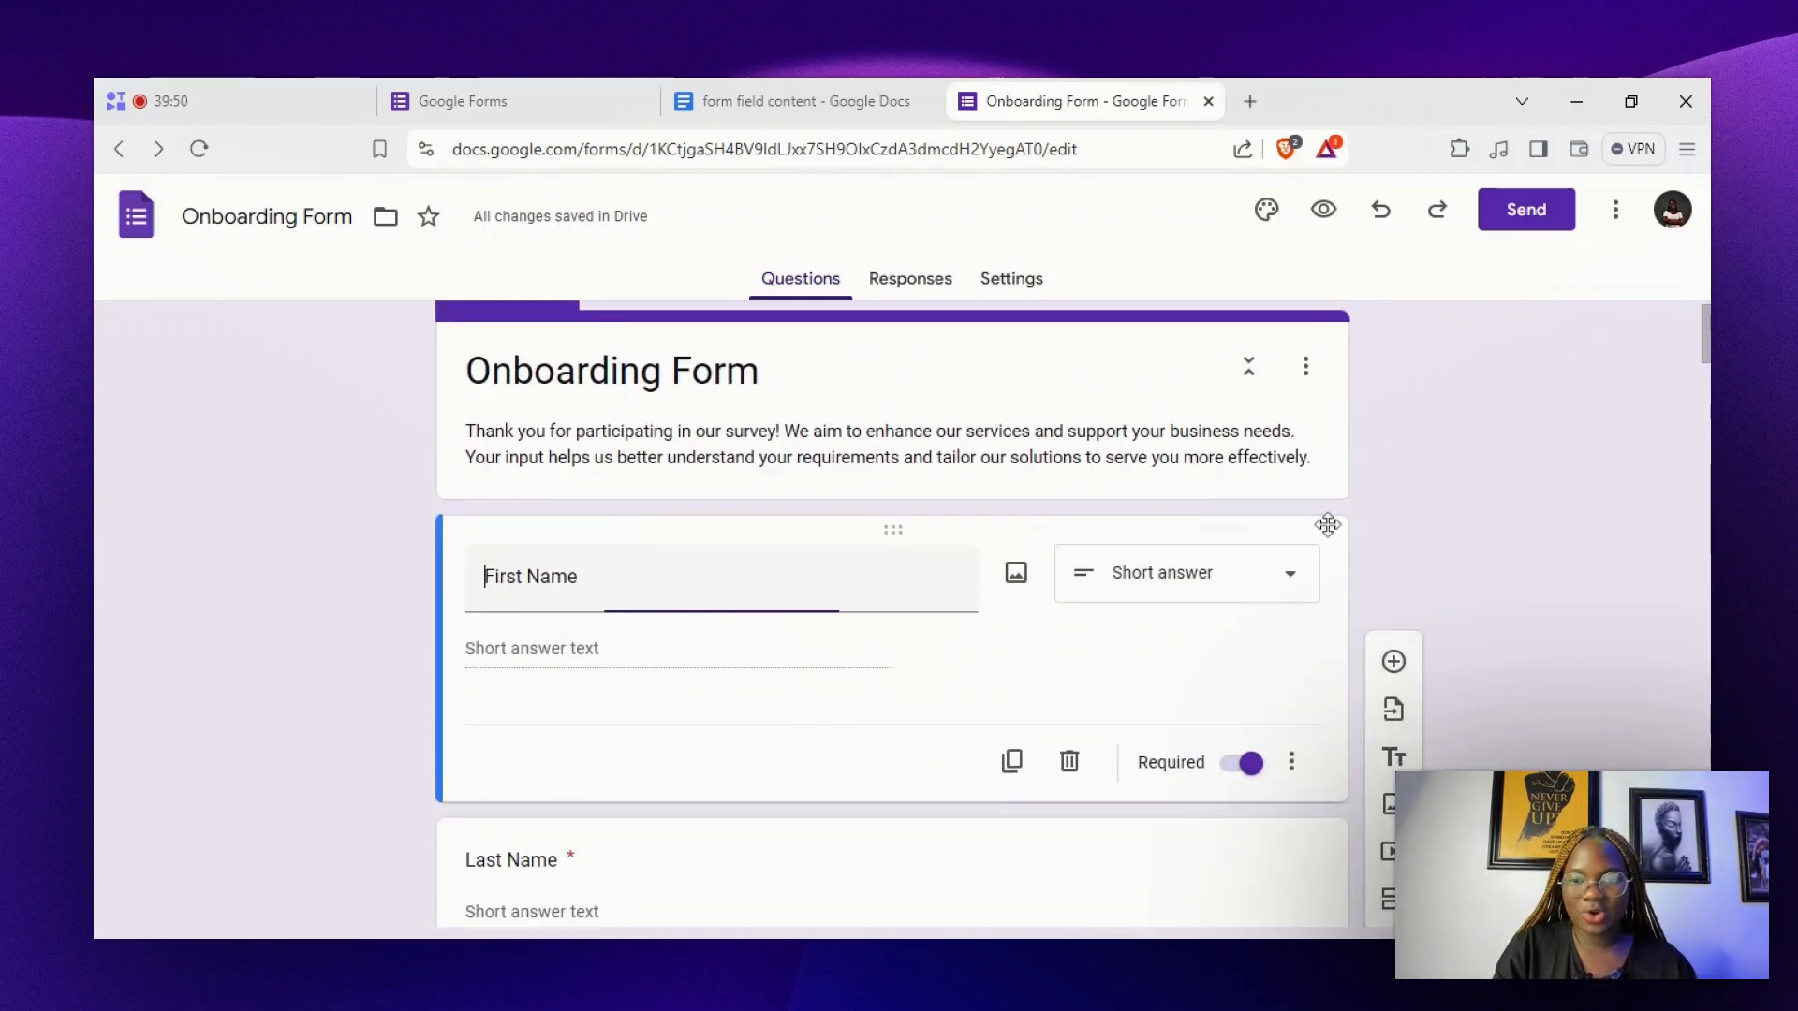
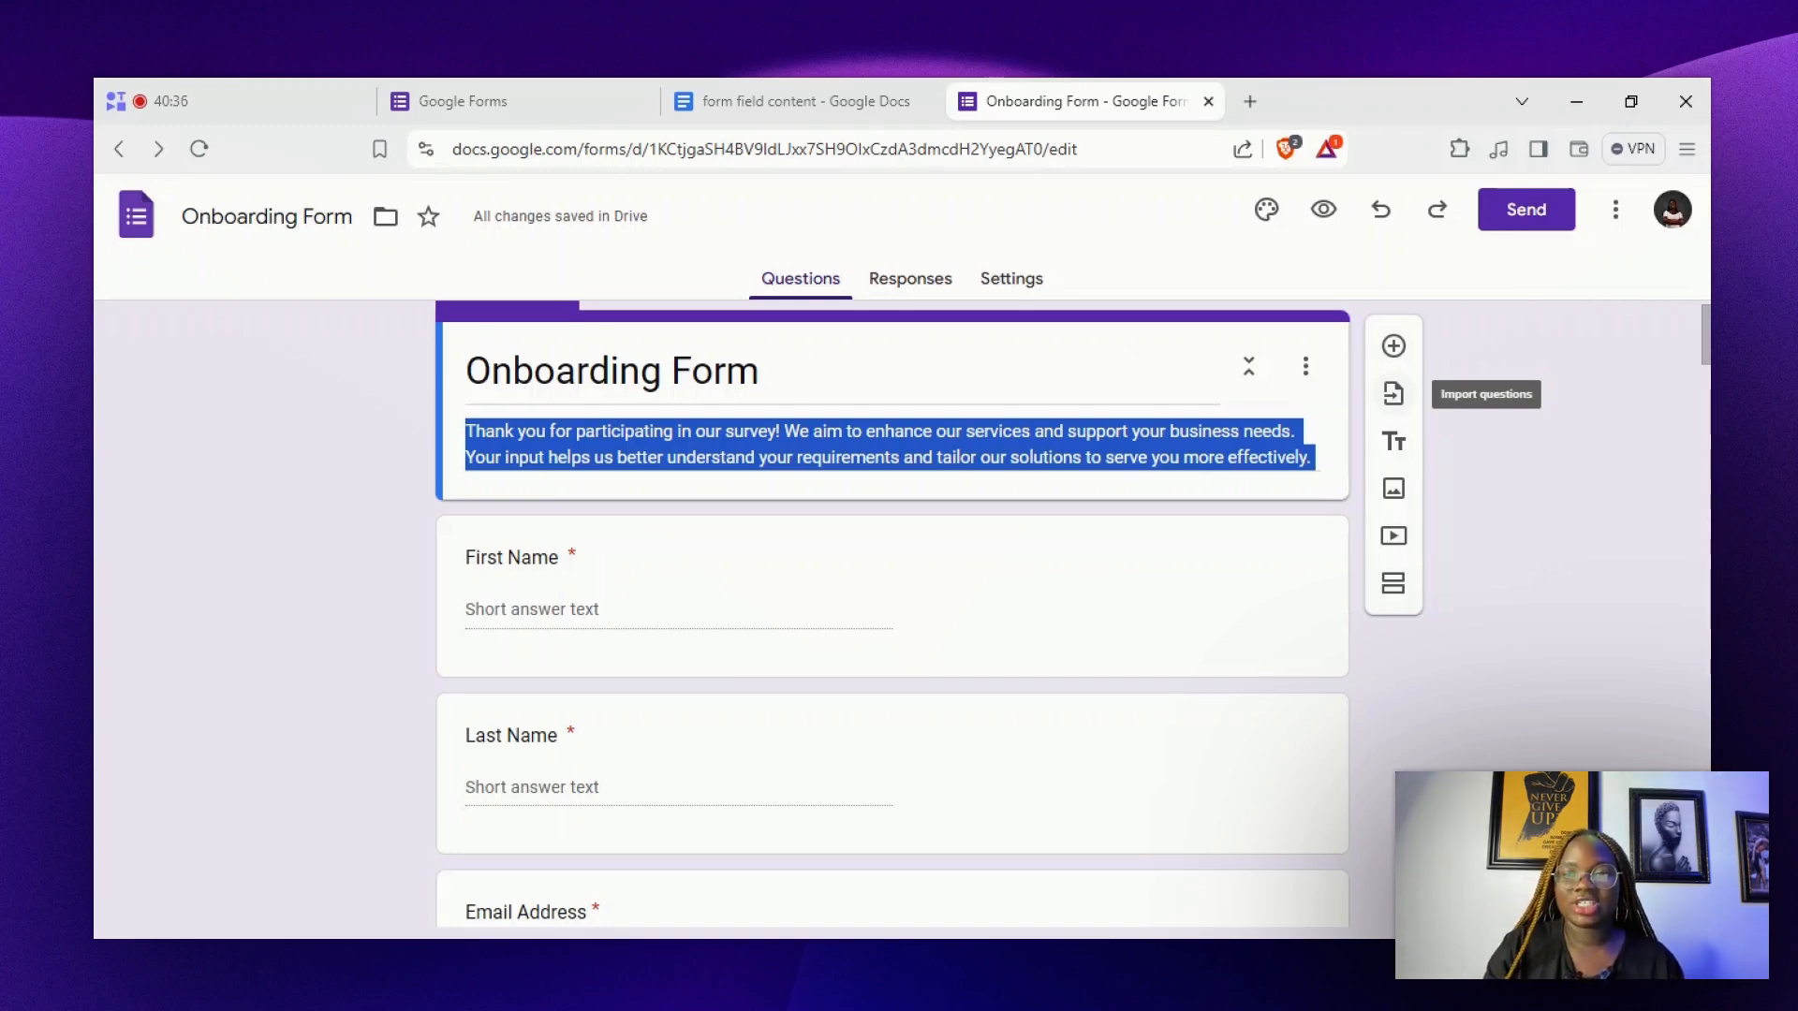
click(1394, 393)
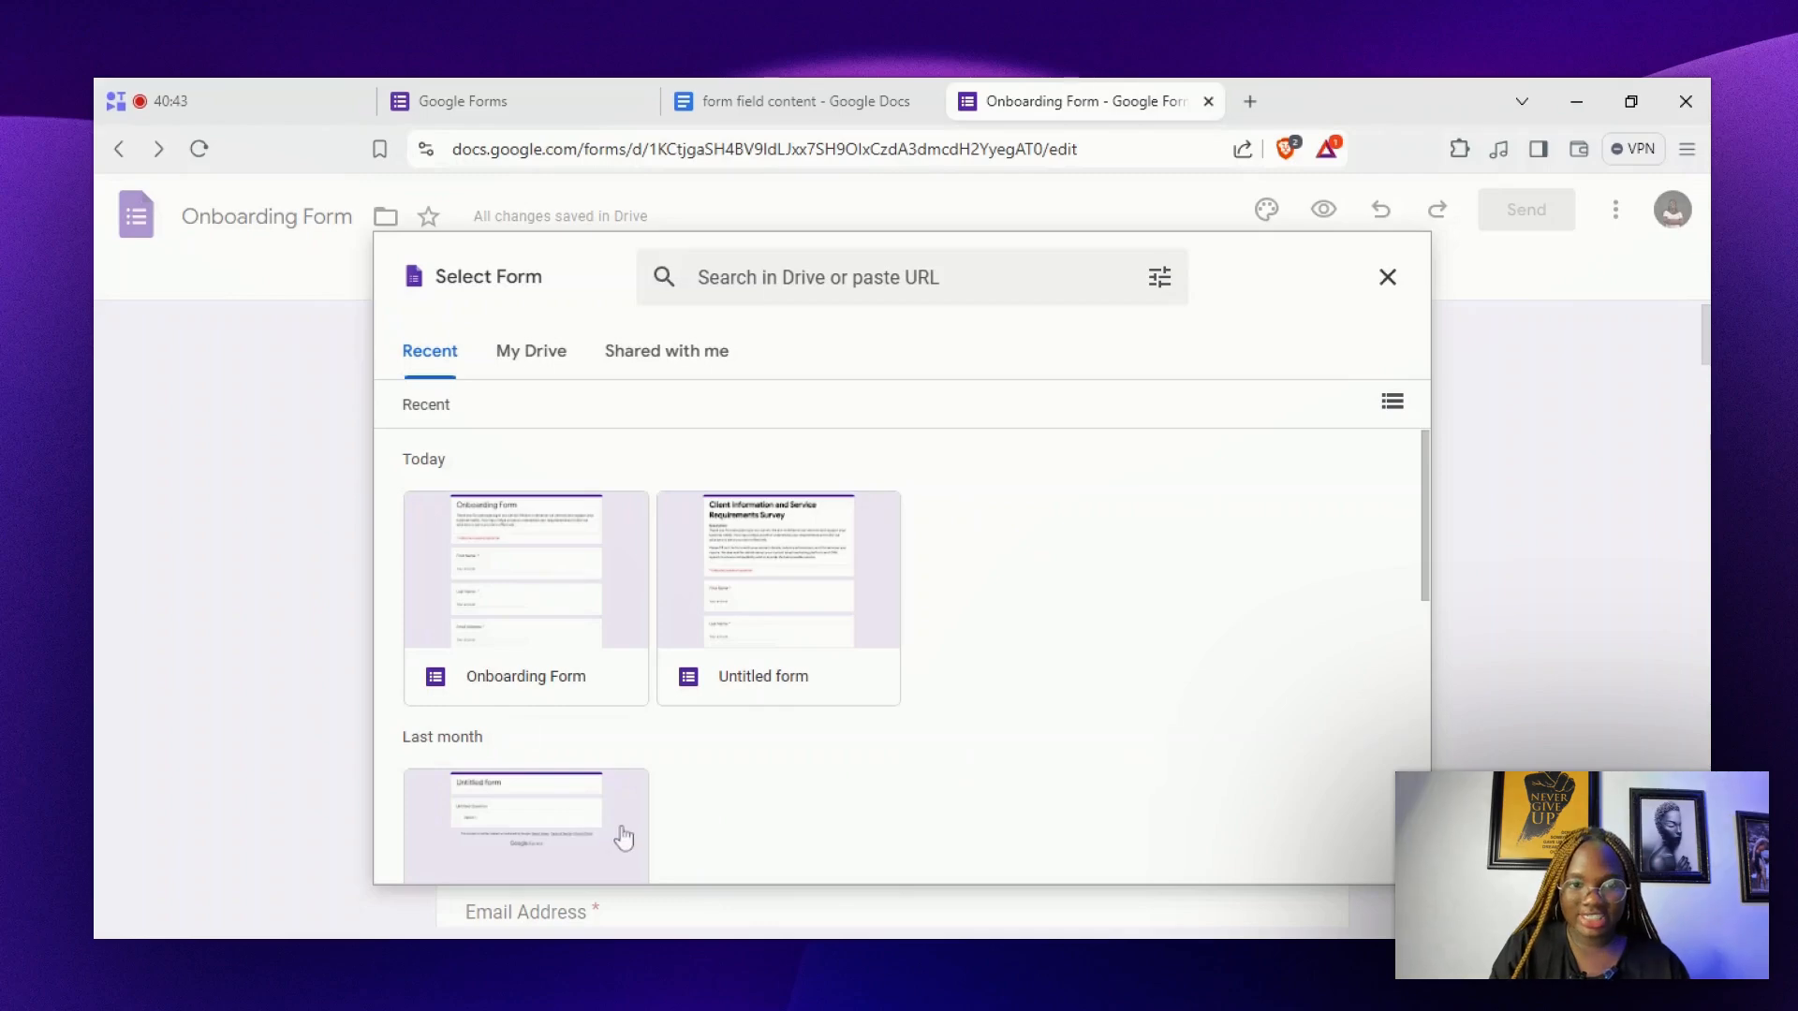
click(579, 652)
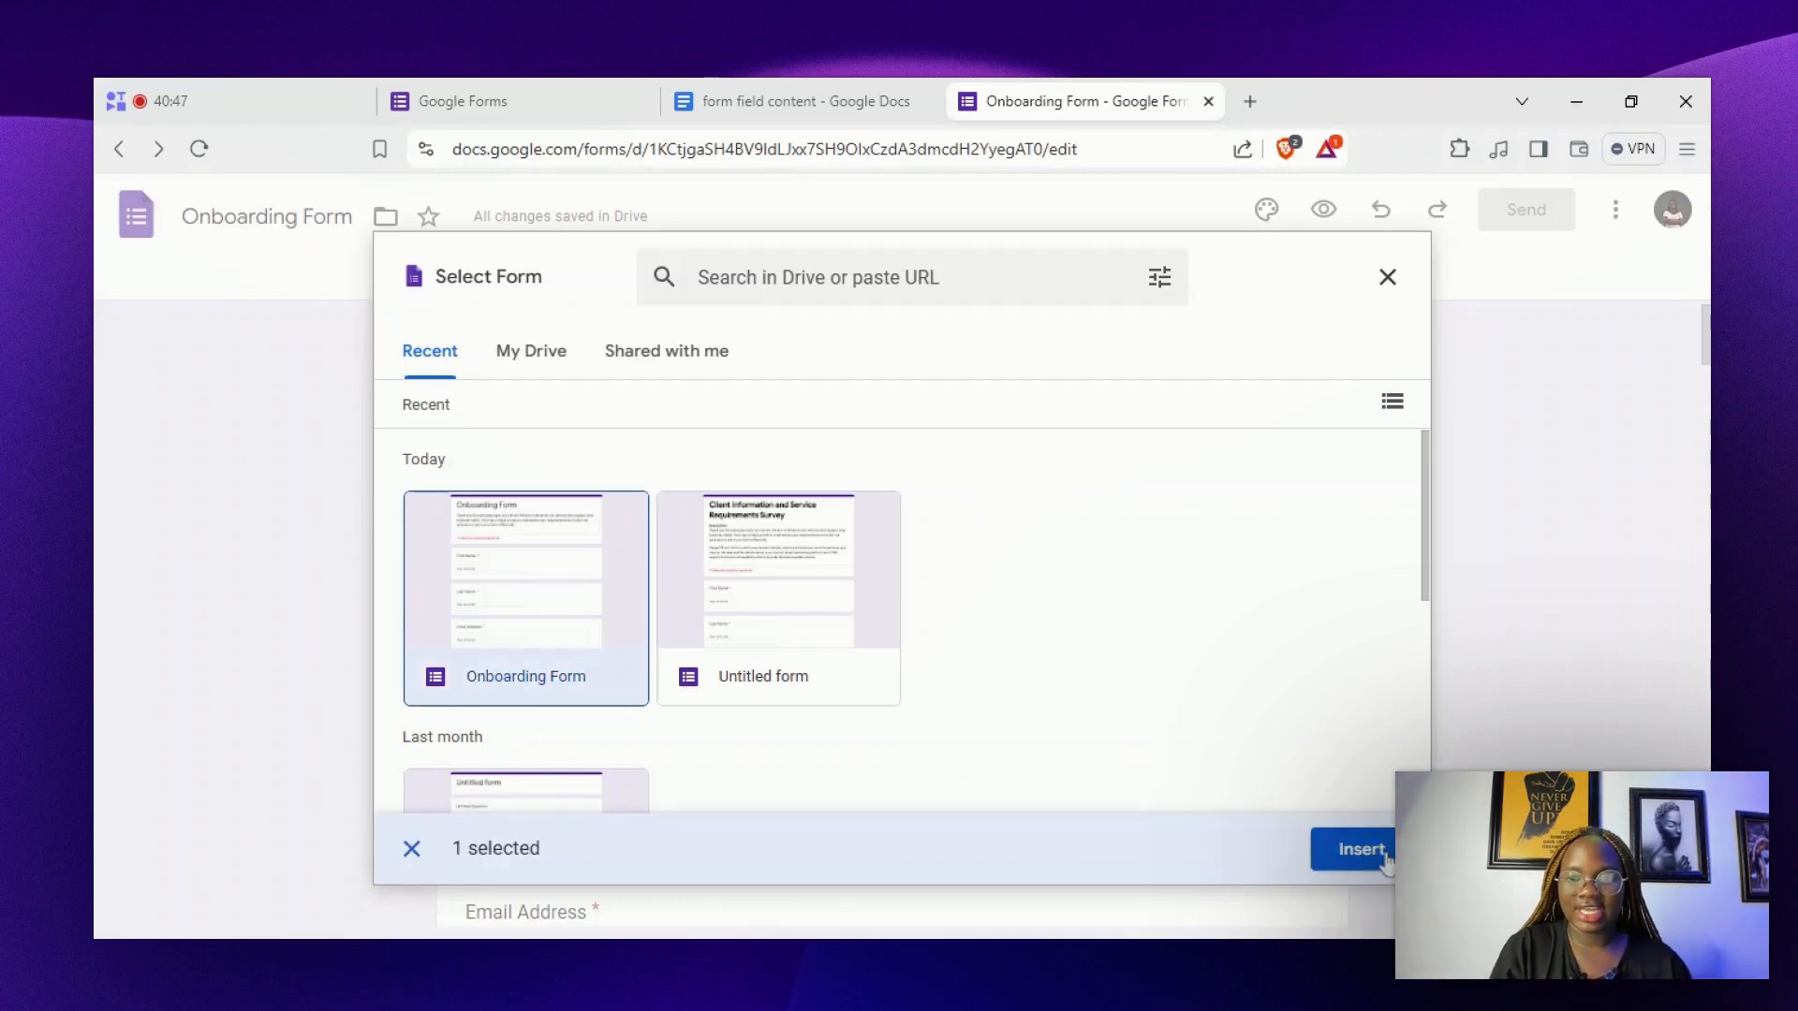
click(1387, 279)
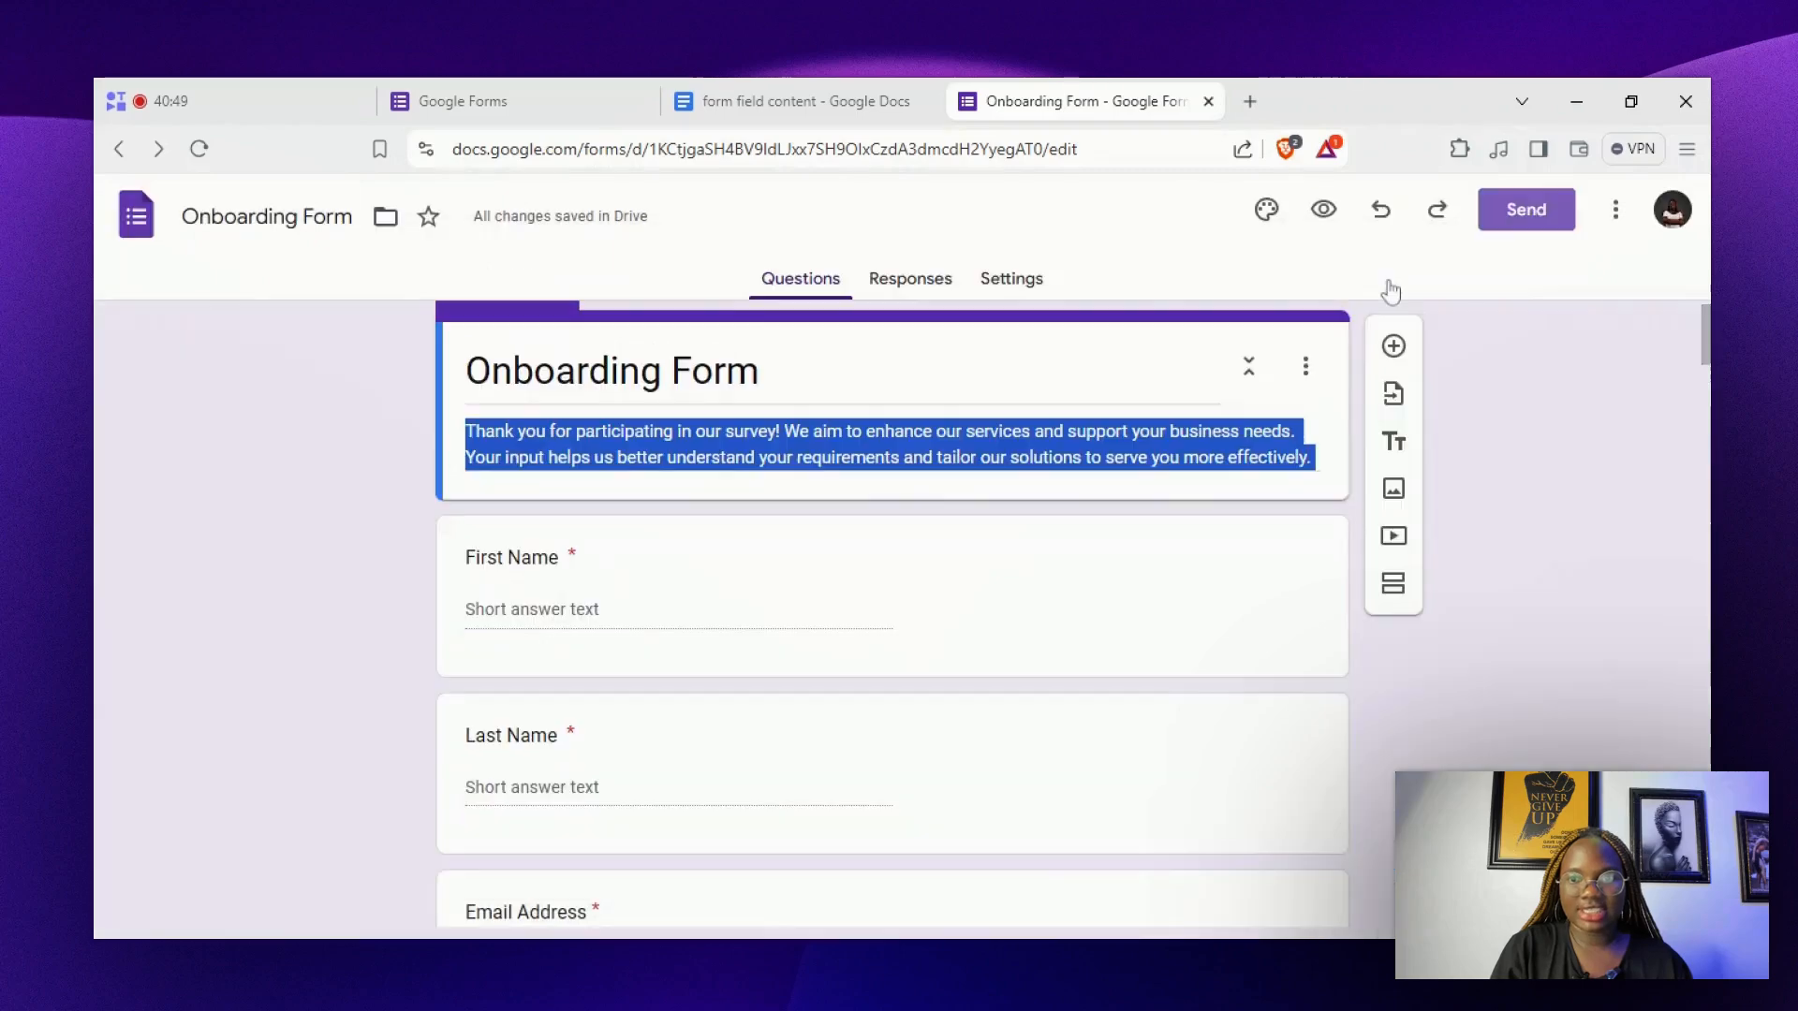
Add a title and description block above the First Name question and delete it again
click(1396, 443)
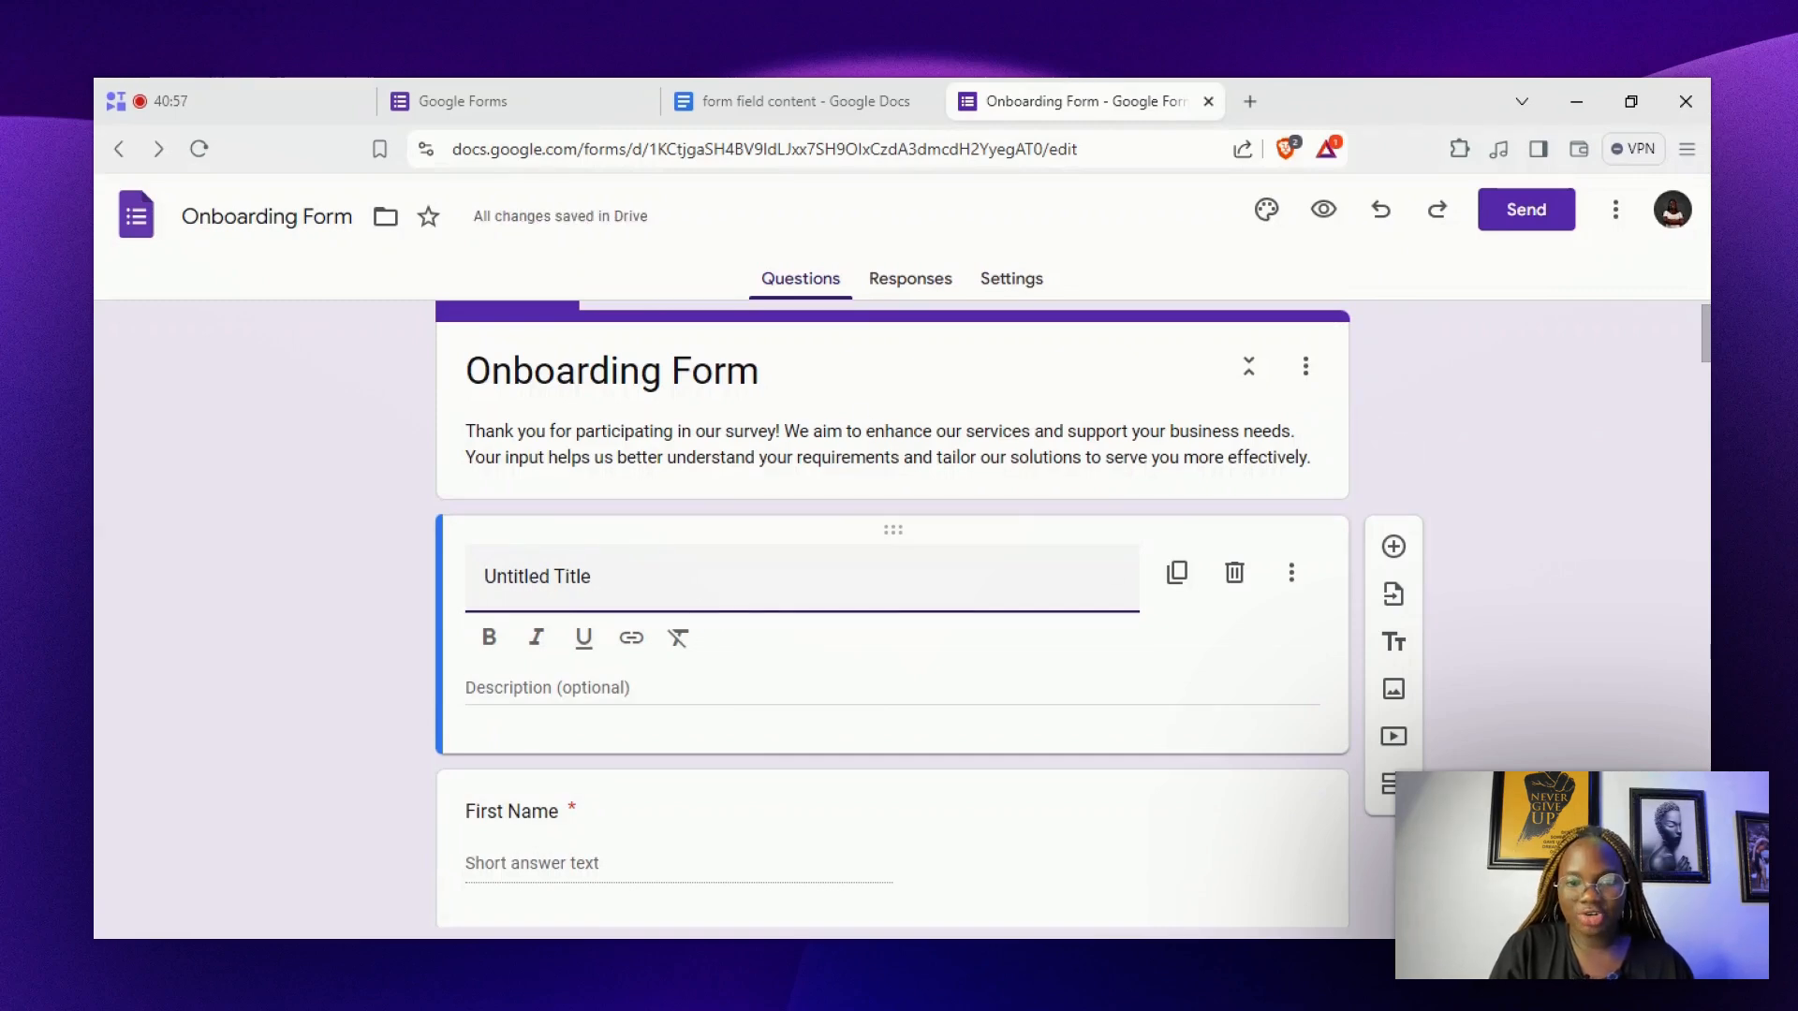
click(1237, 575)
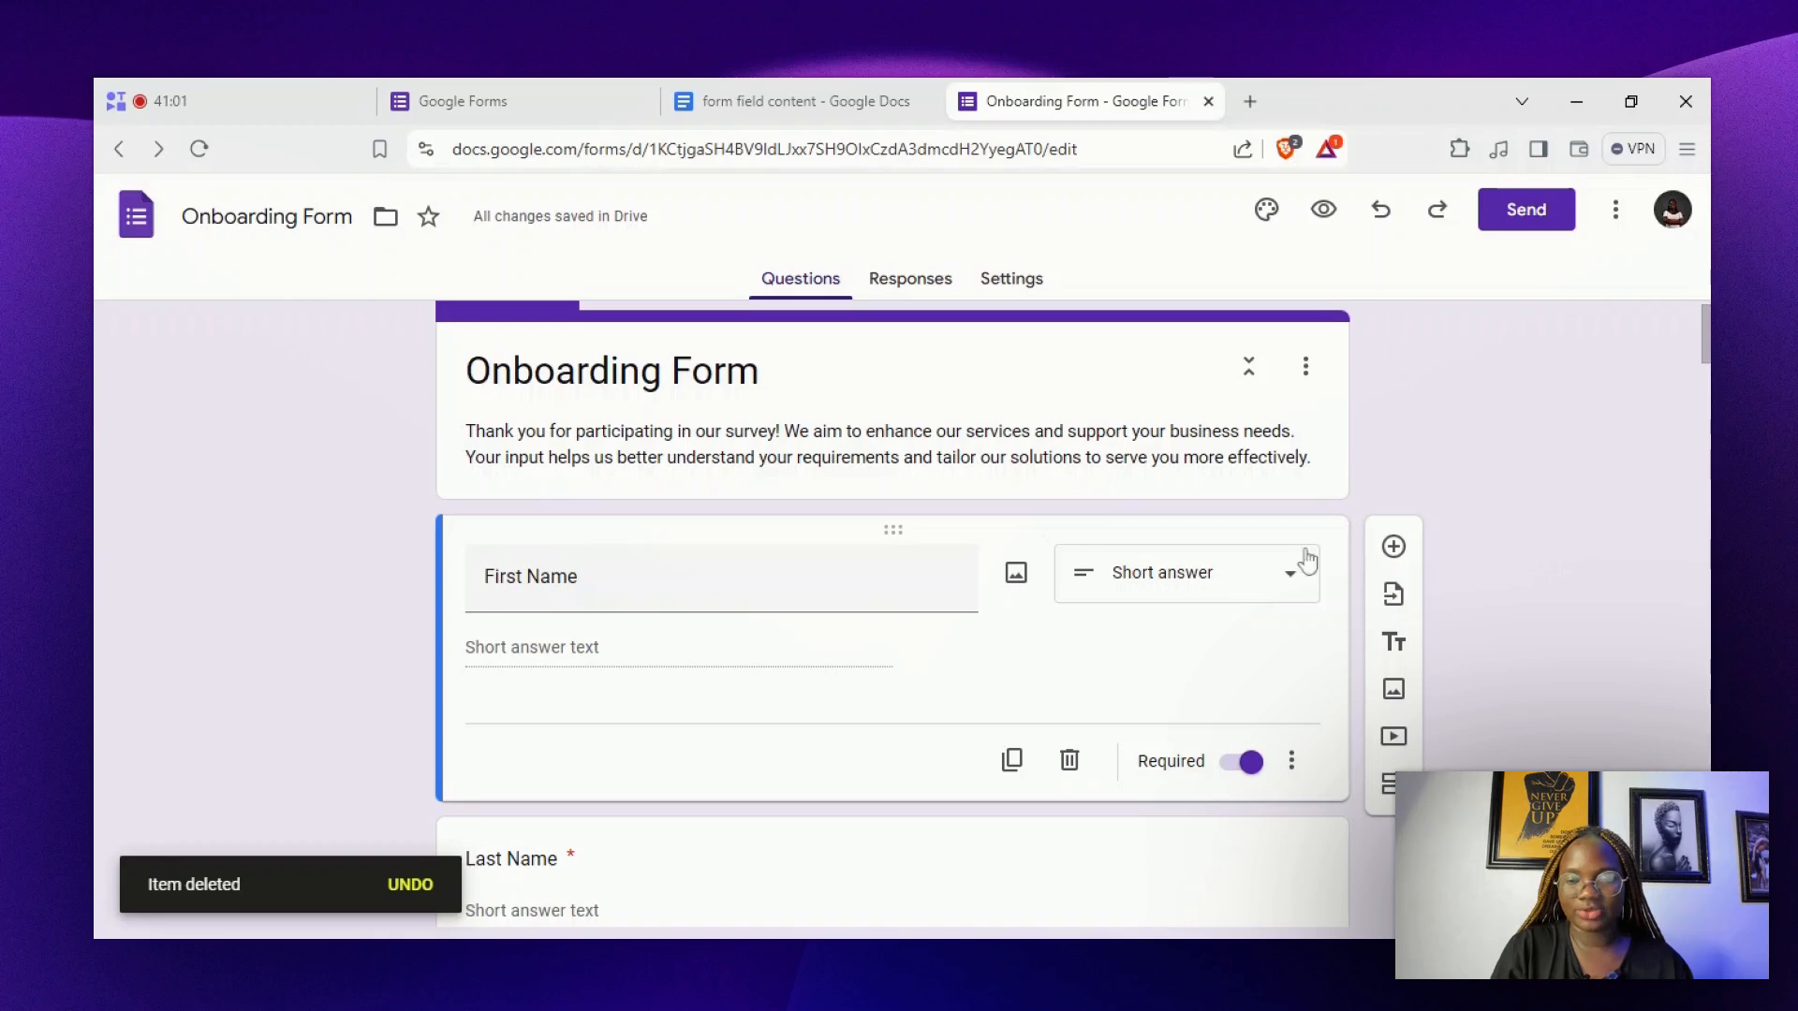
Upload the "Google Forms Field Types Explained" image below the First Name question and title it "Google forms"
click(1393, 690)
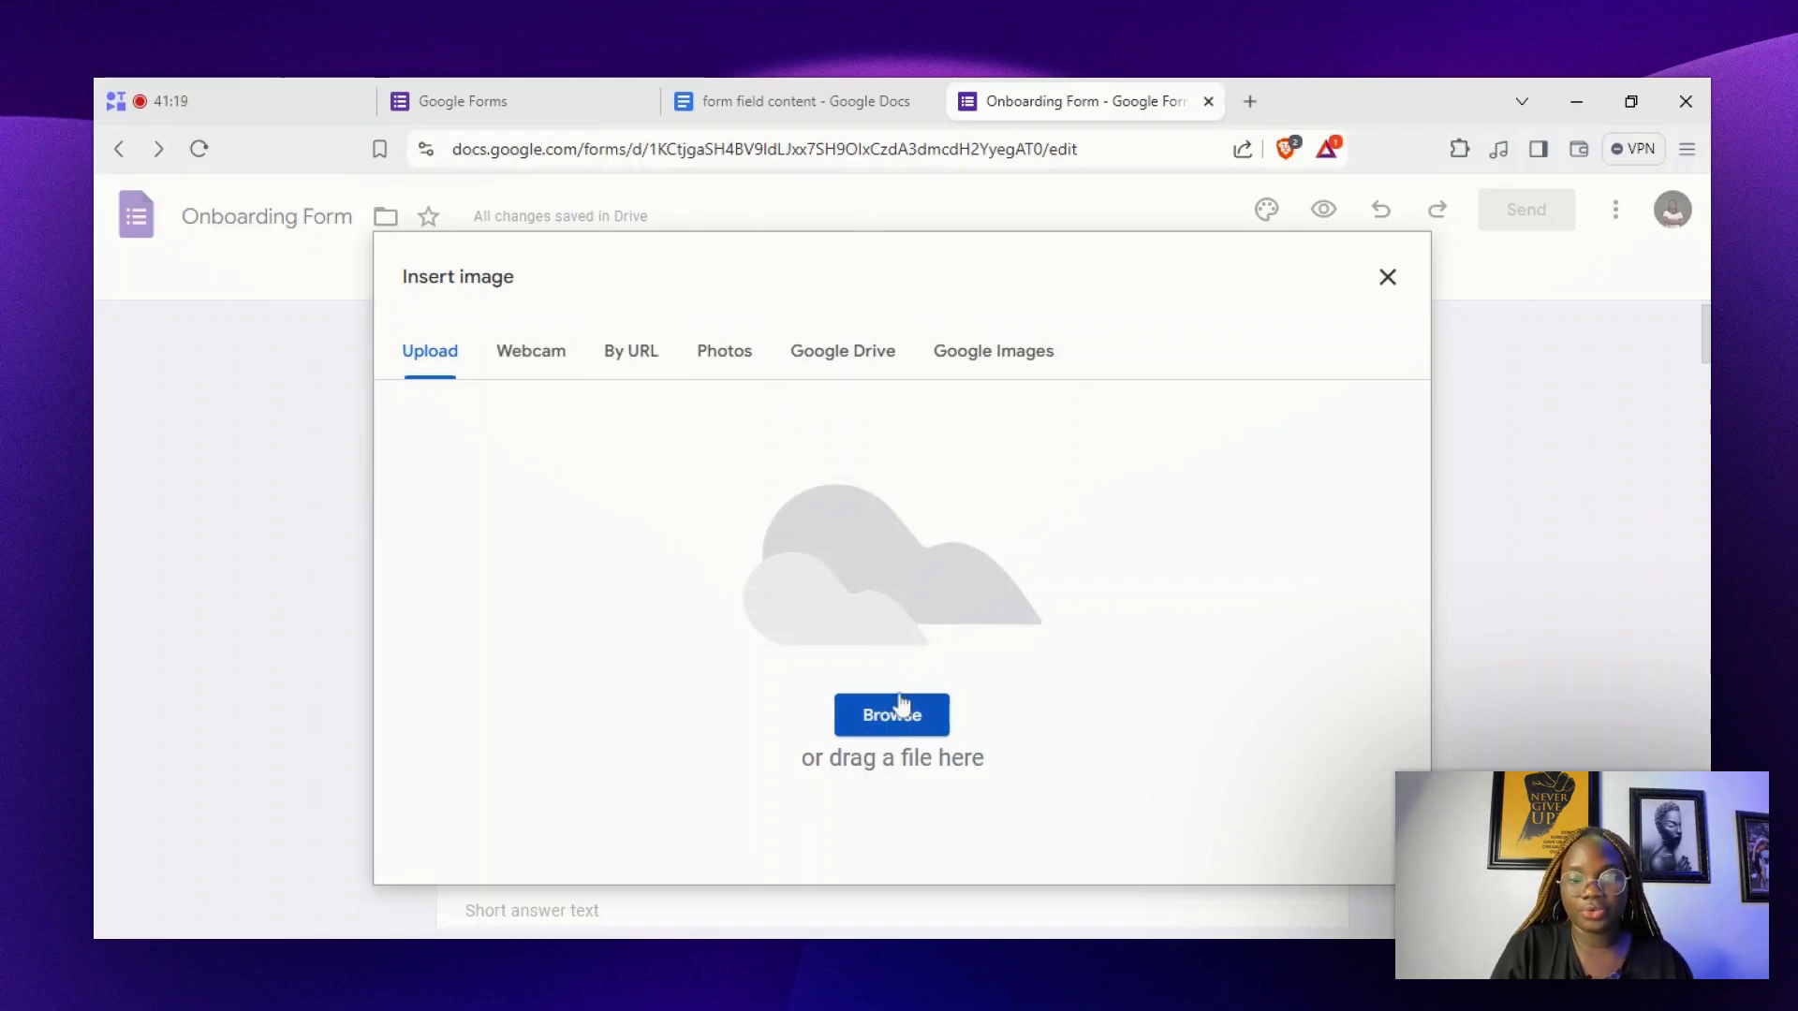
click(897, 724)
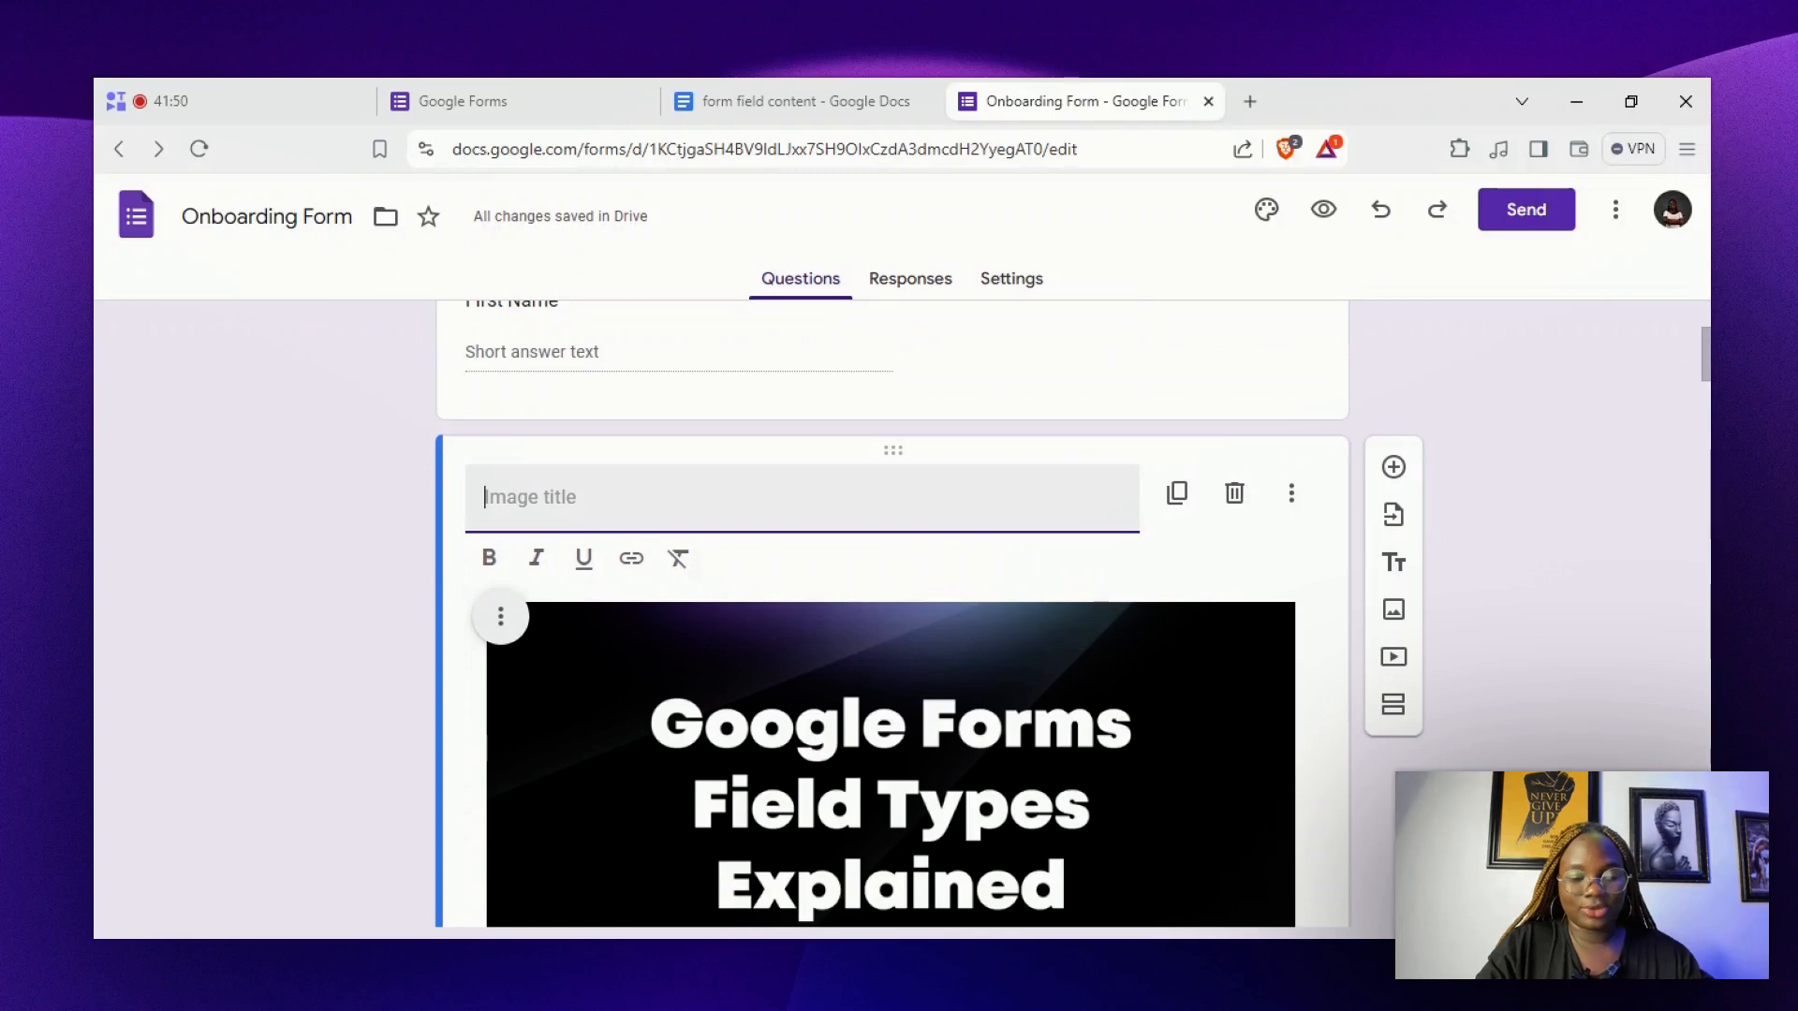
text(Google forms)
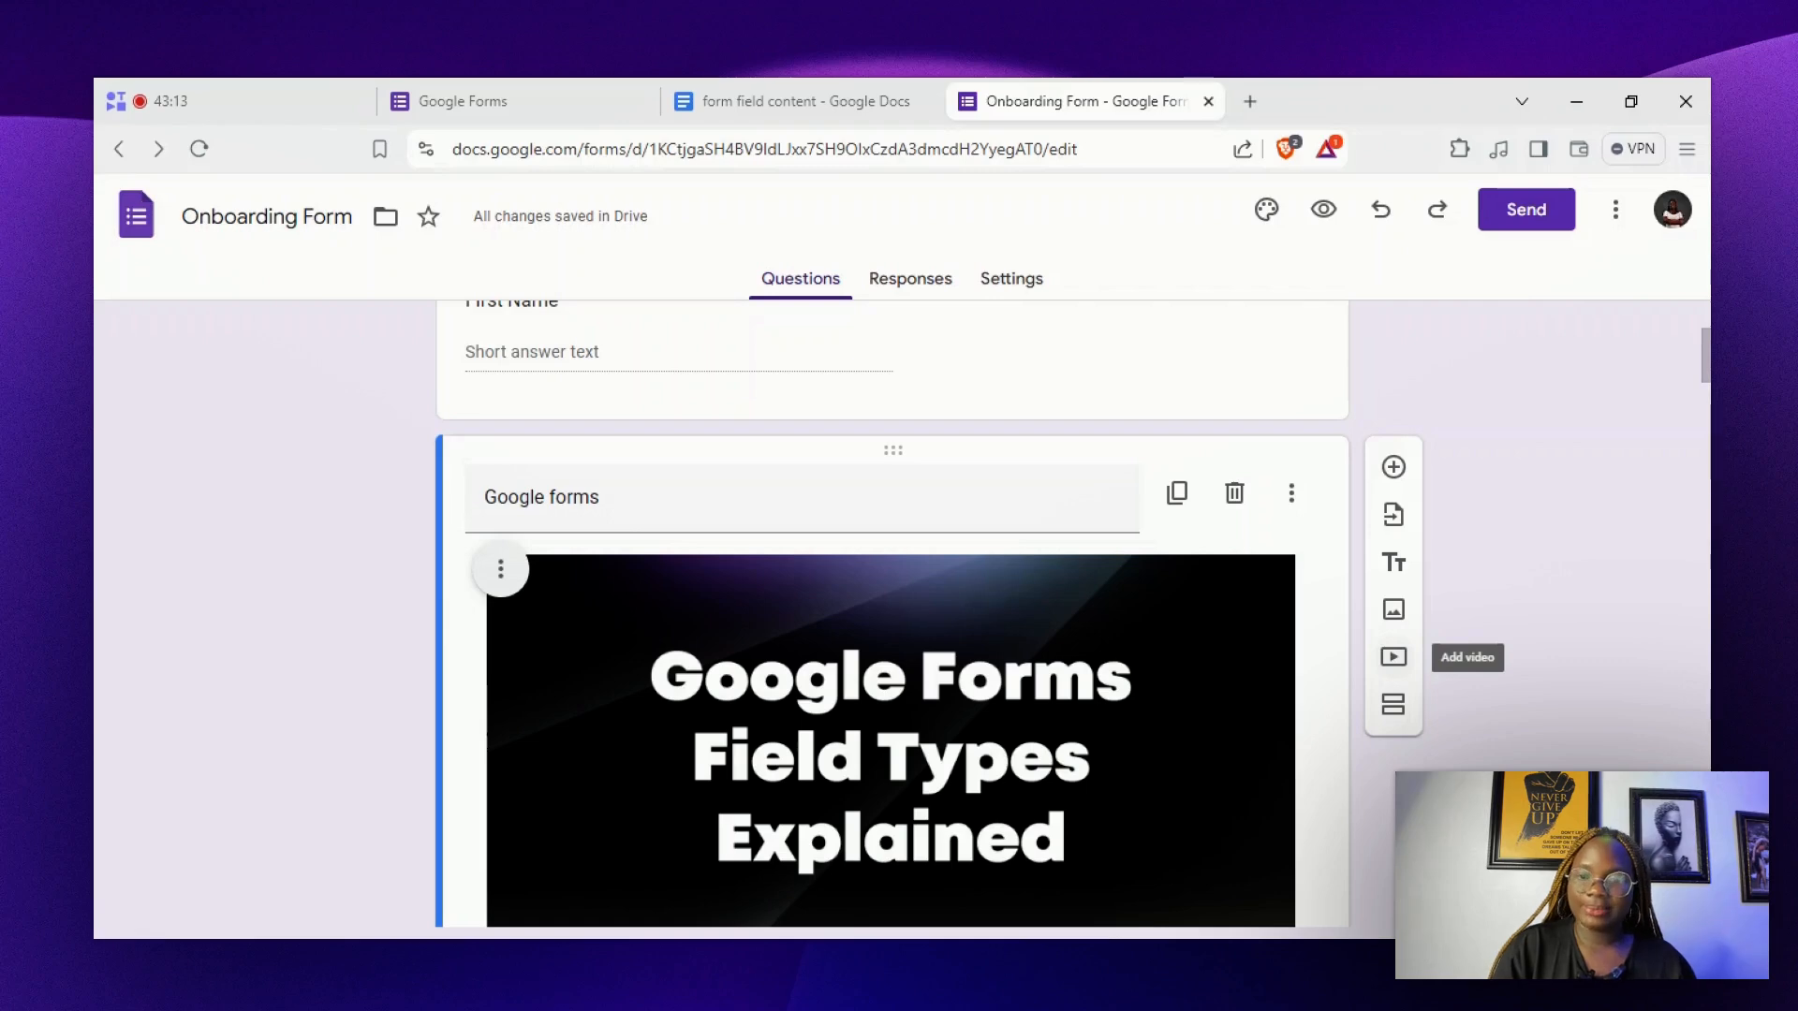
click(1394, 657)
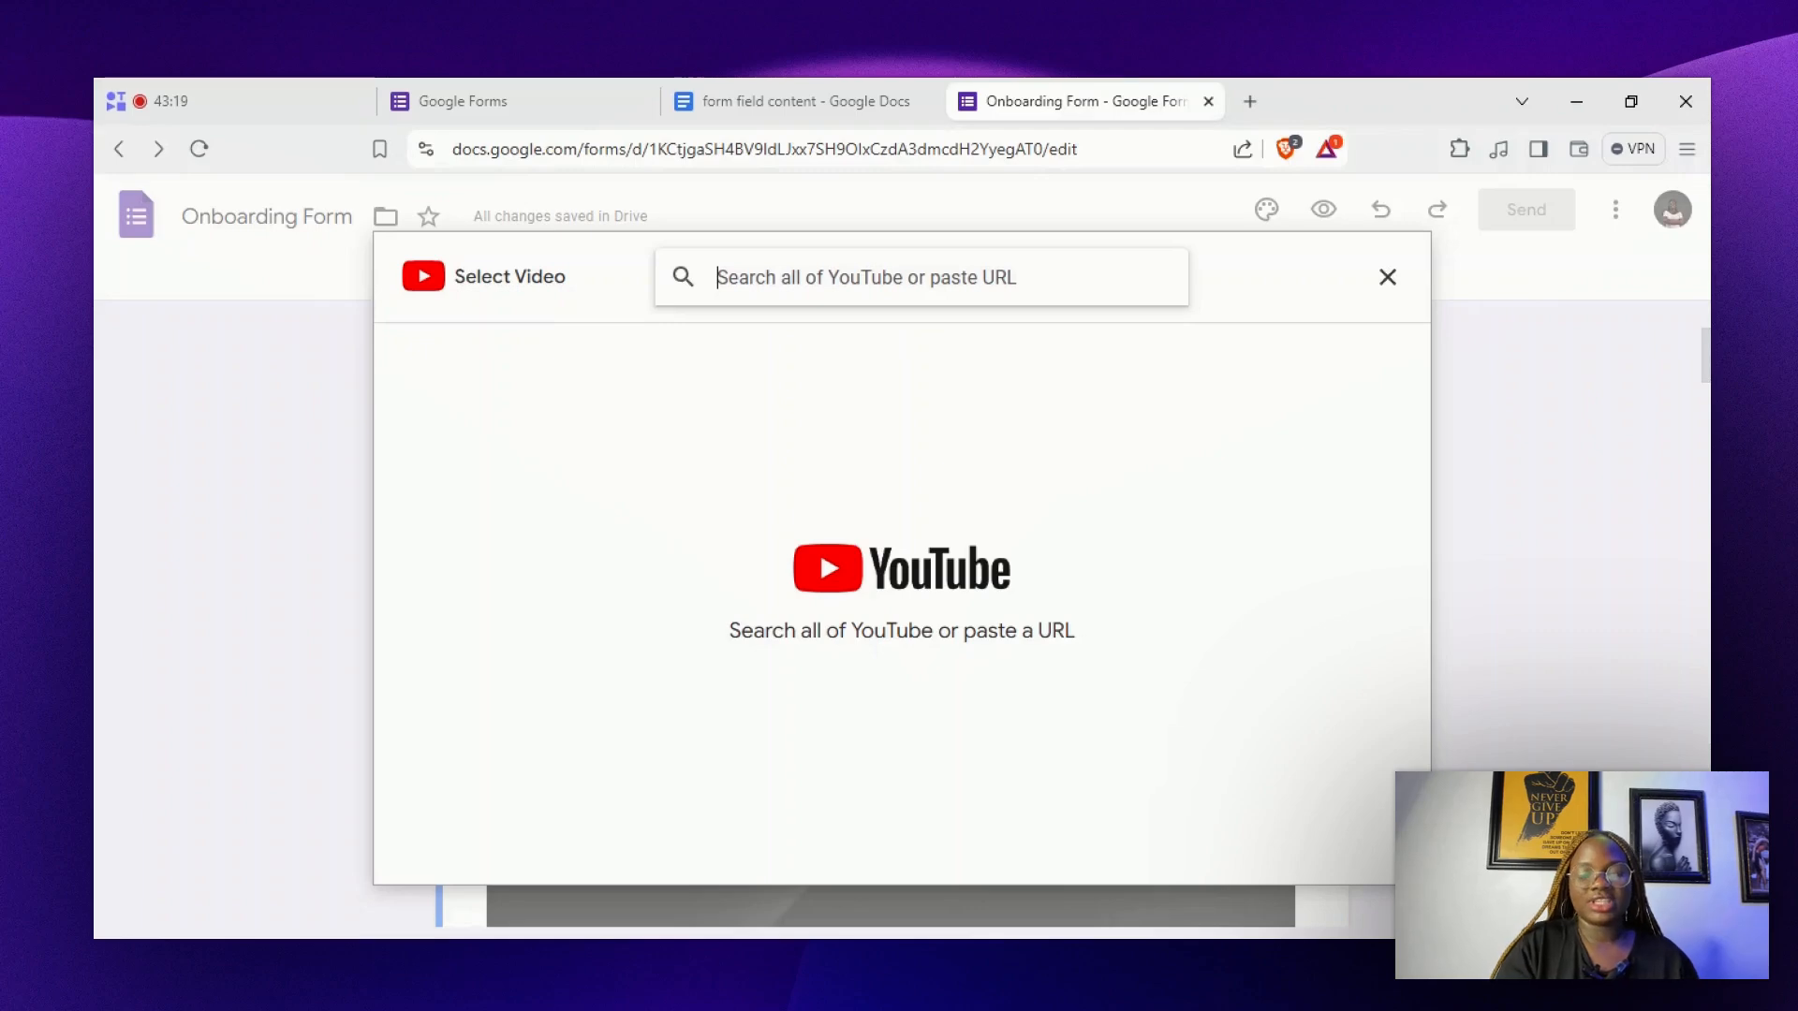
text(https://youtu.be/ZkC8QeTWVhs)
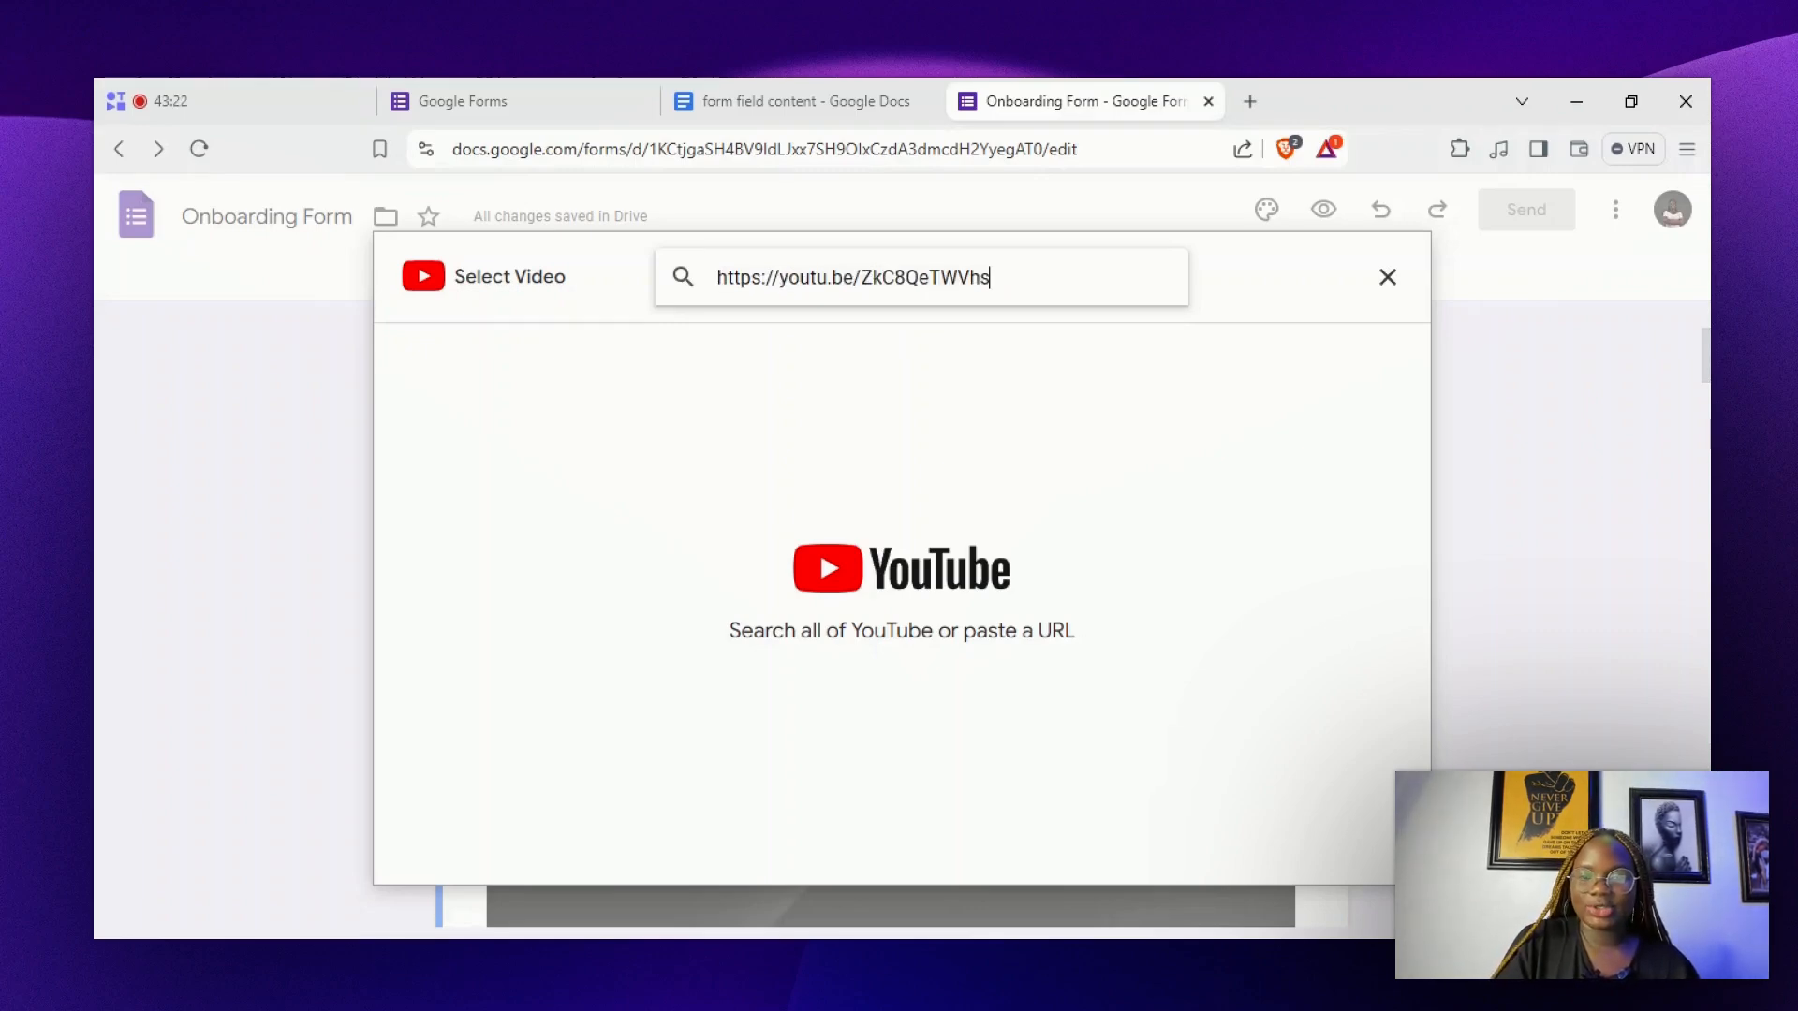
key(Return)
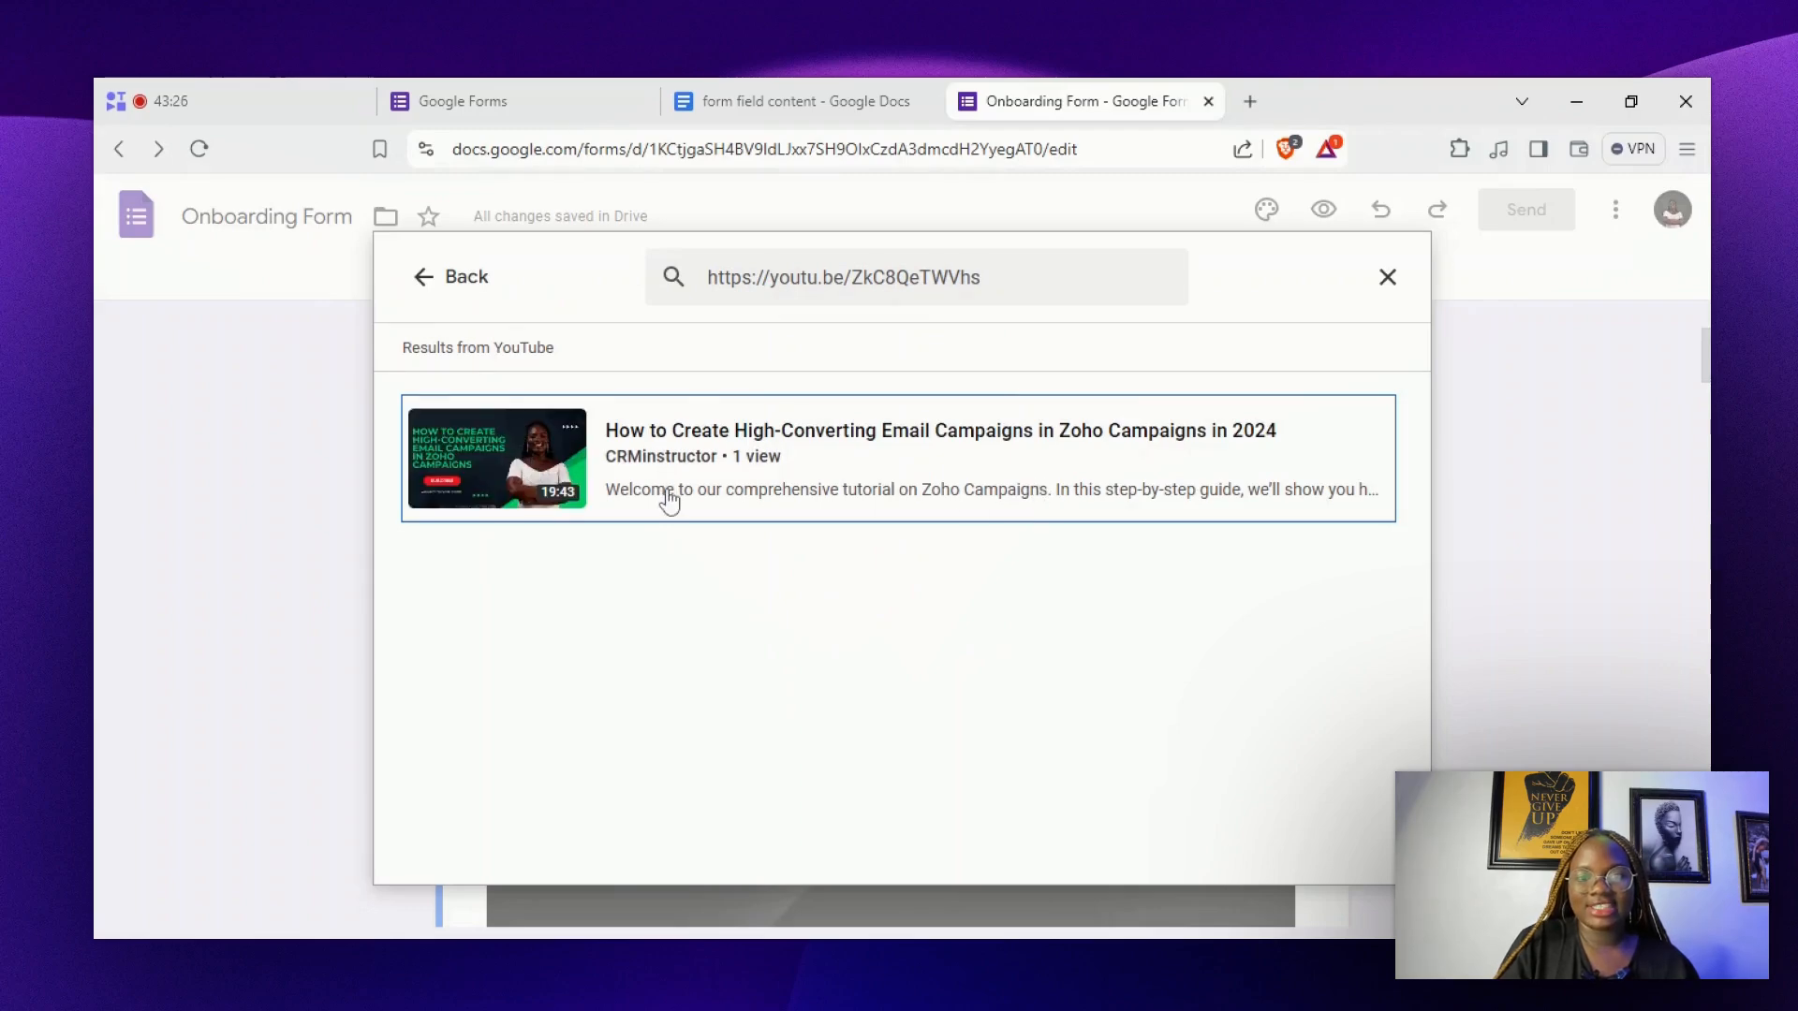
click(669, 501)
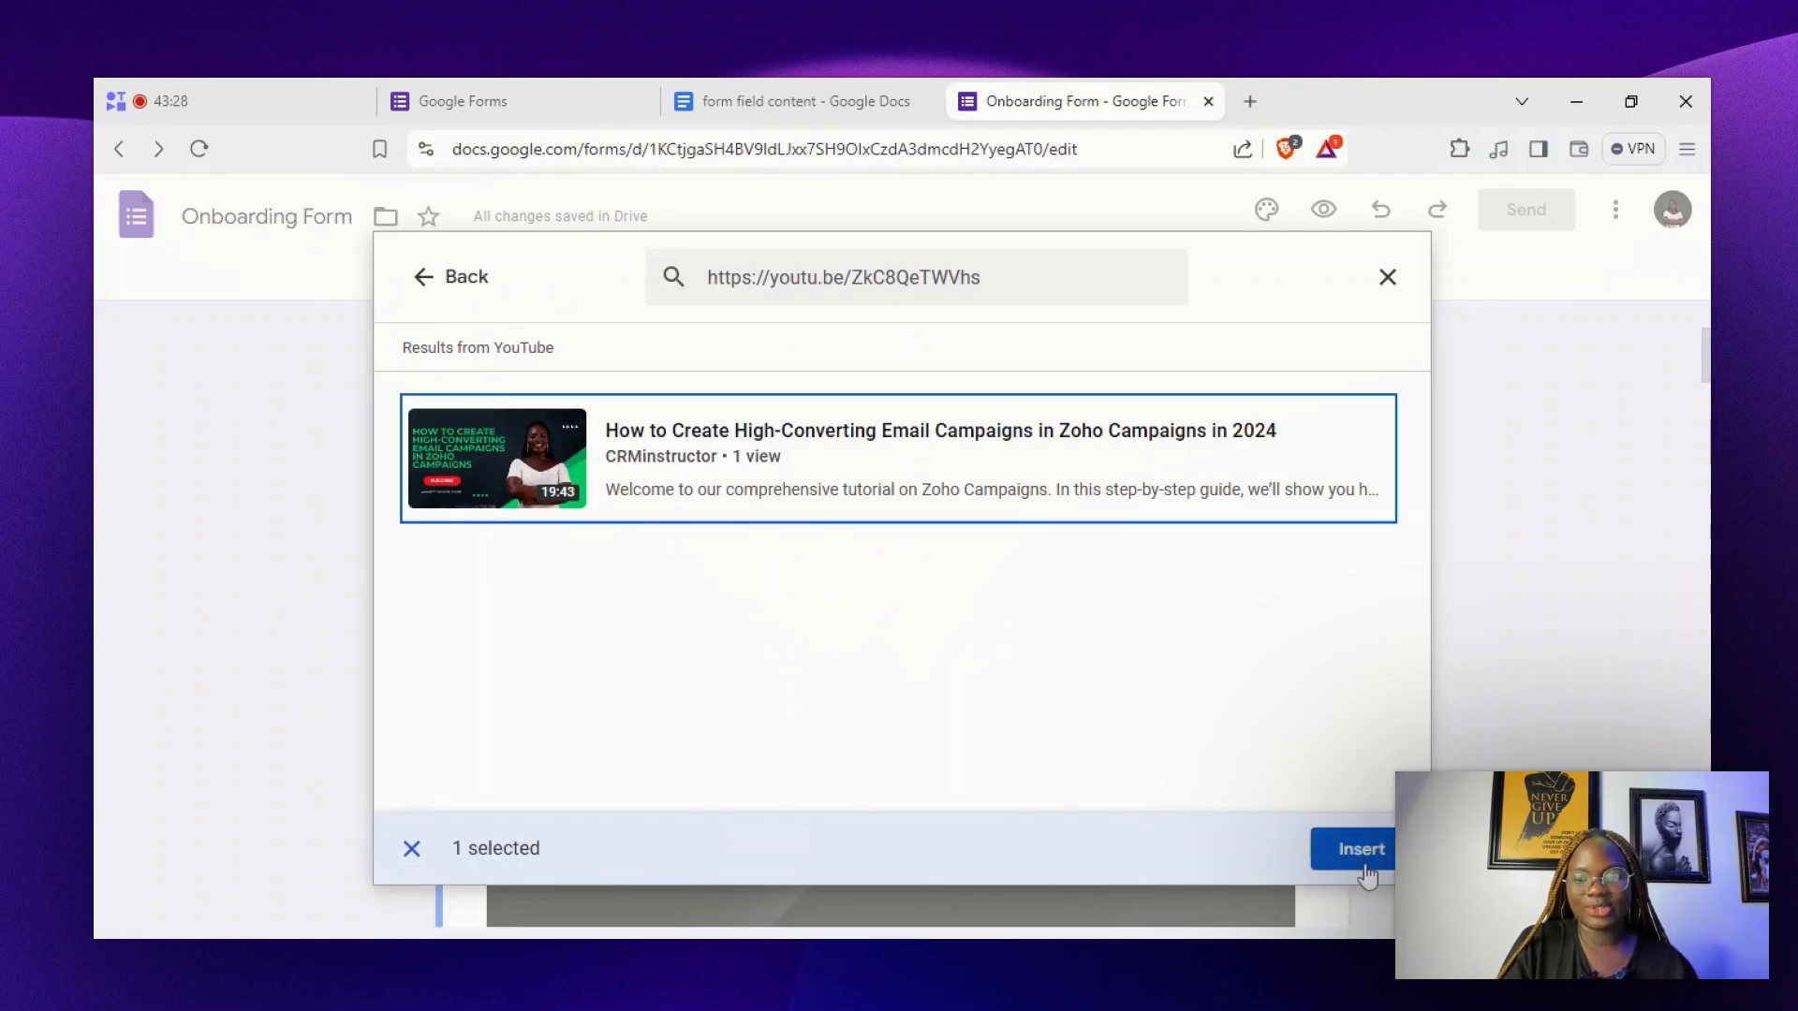
click(1365, 850)
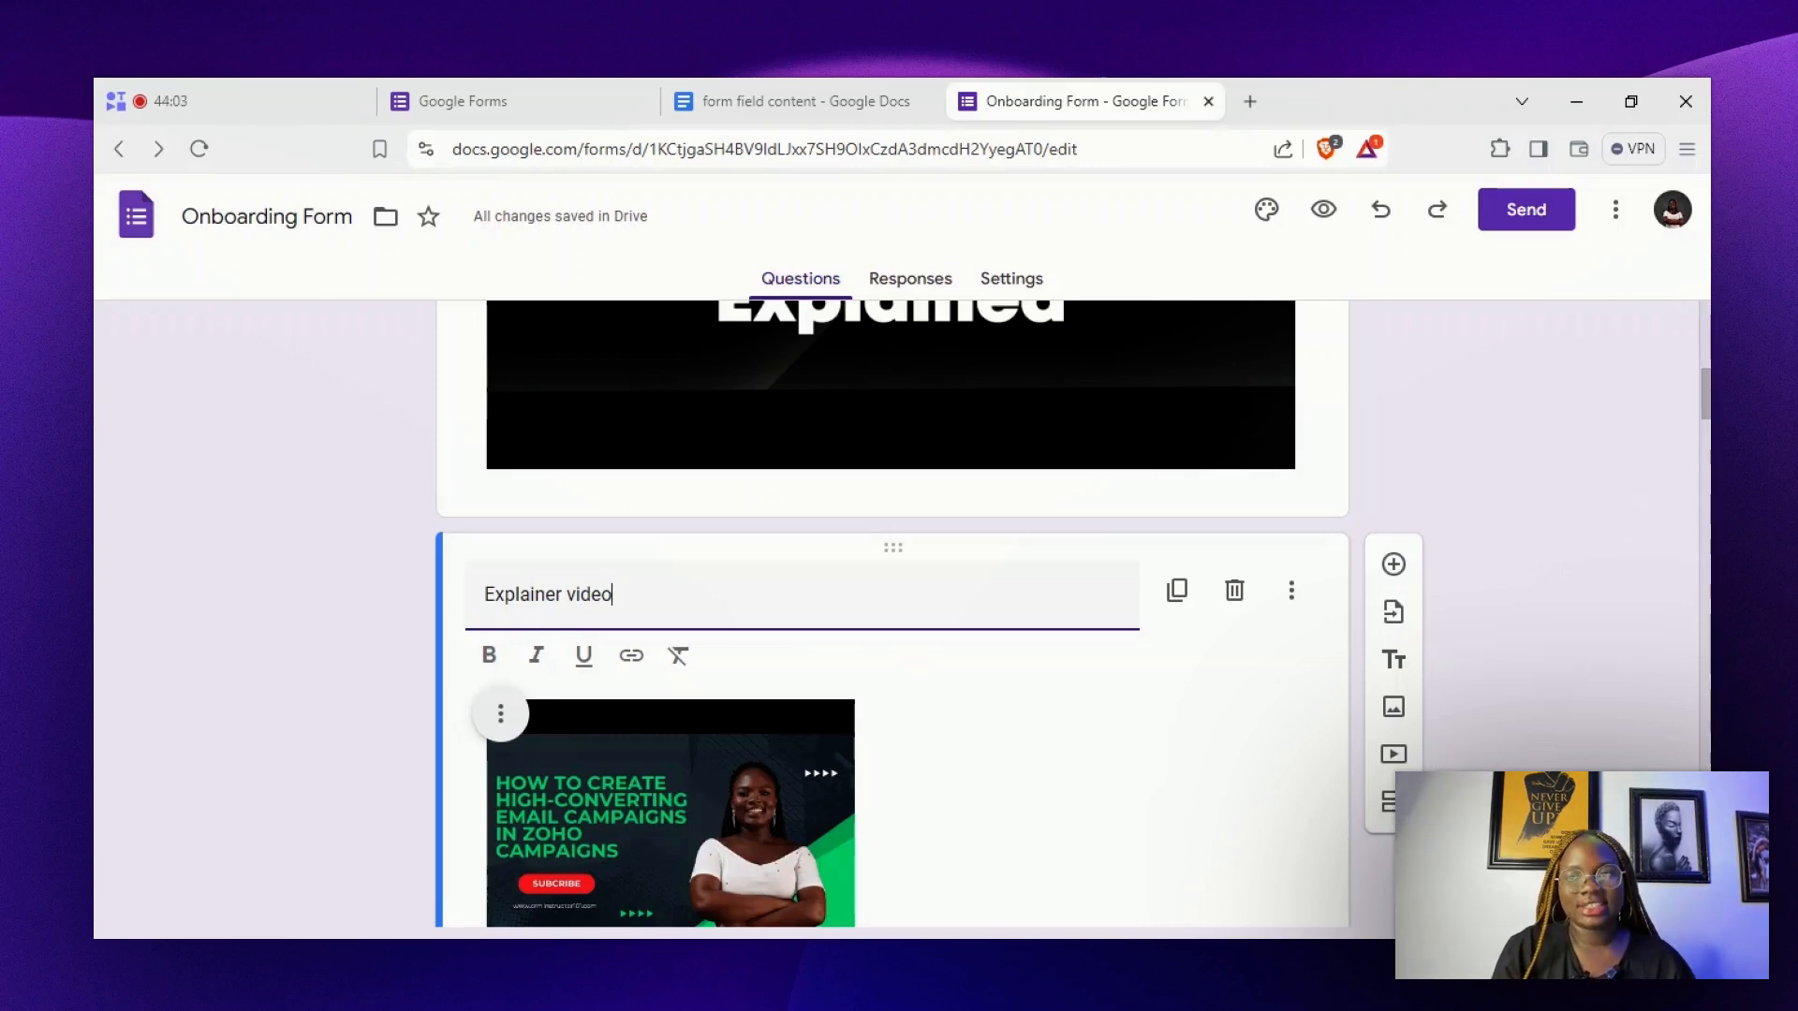
Link the form's responses to a new spreadsheet named "Onboarding Form (Responses)"
scroll(1676, 394, up, 5)
scroll(892, 618, up, 3)
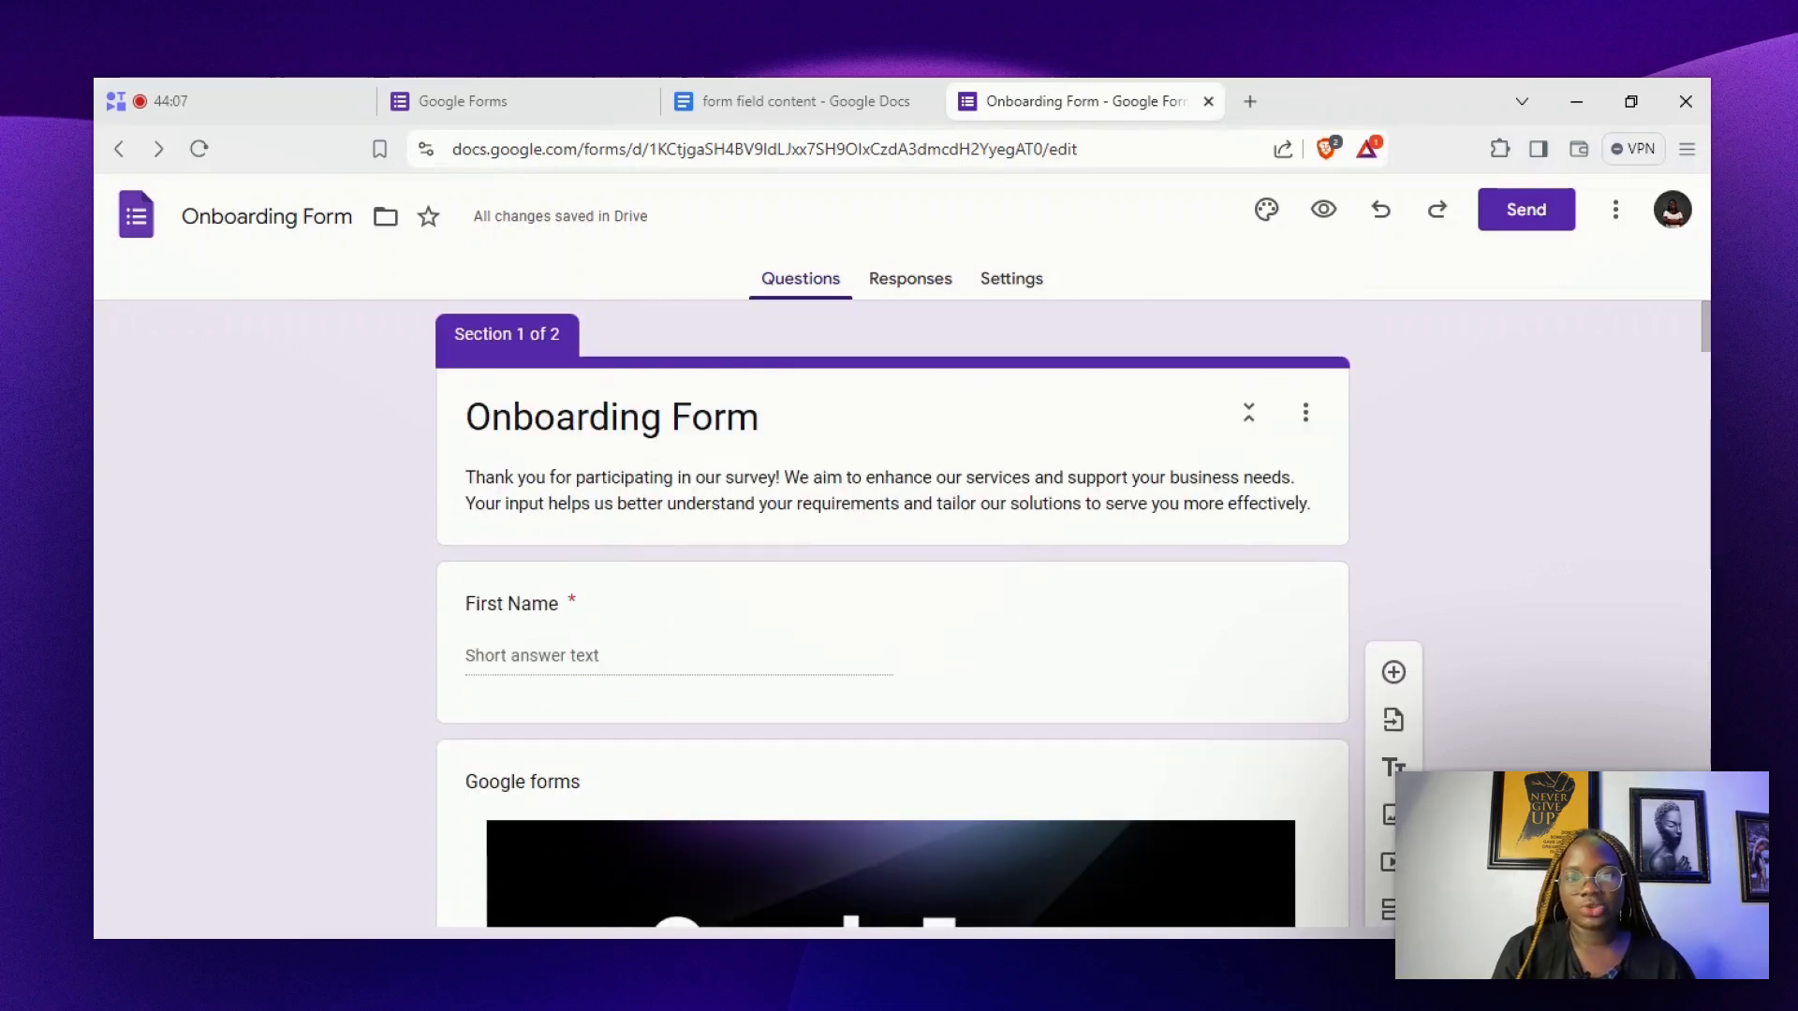
click(939, 296)
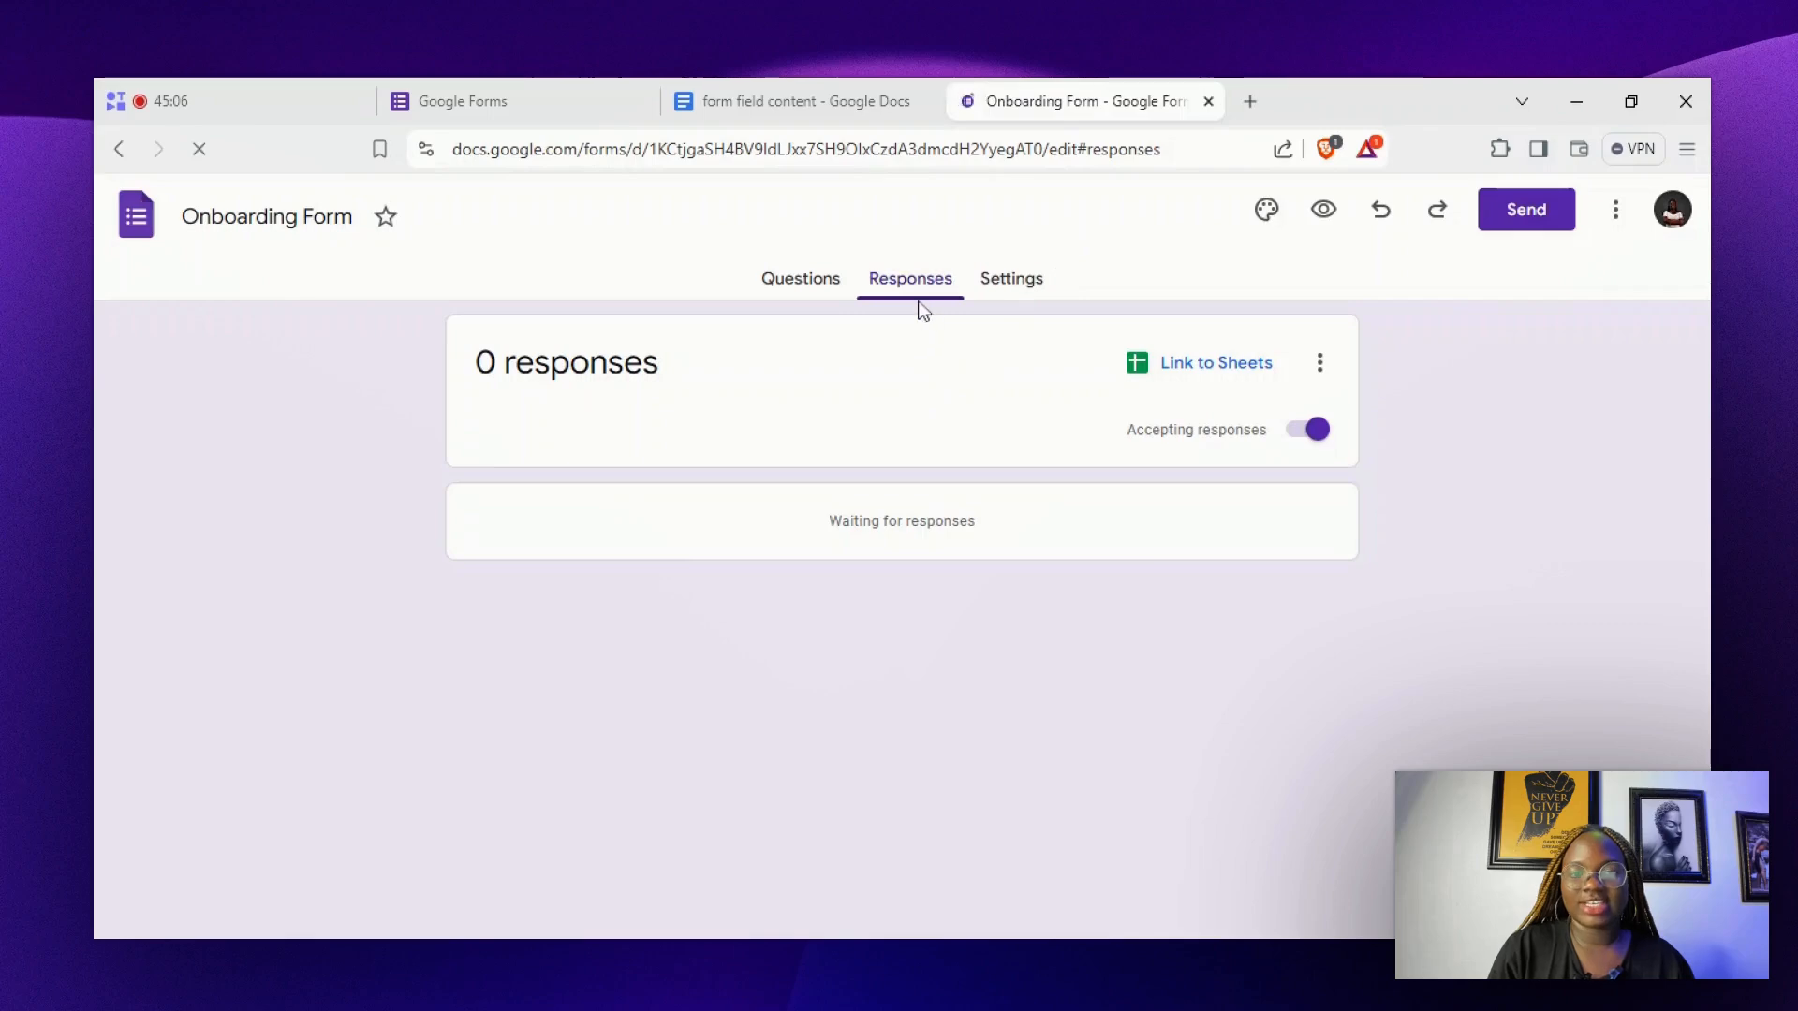
click(1215, 370)
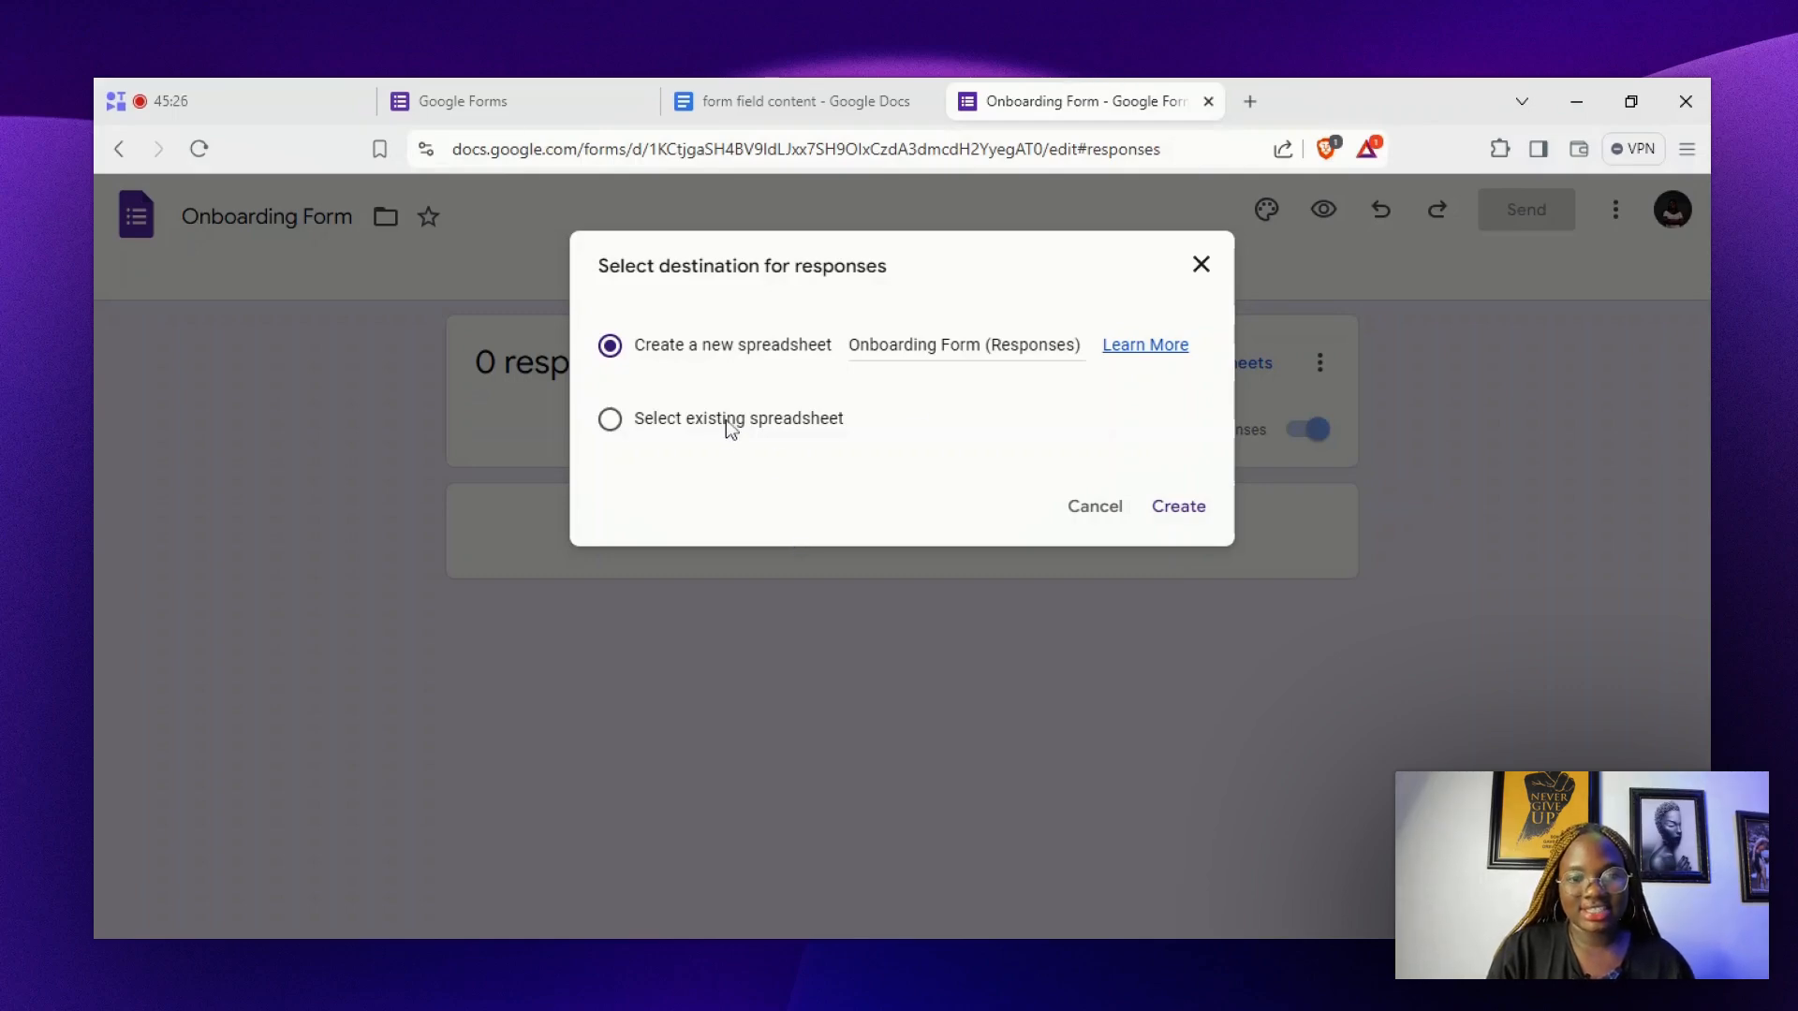
click(1180, 507)
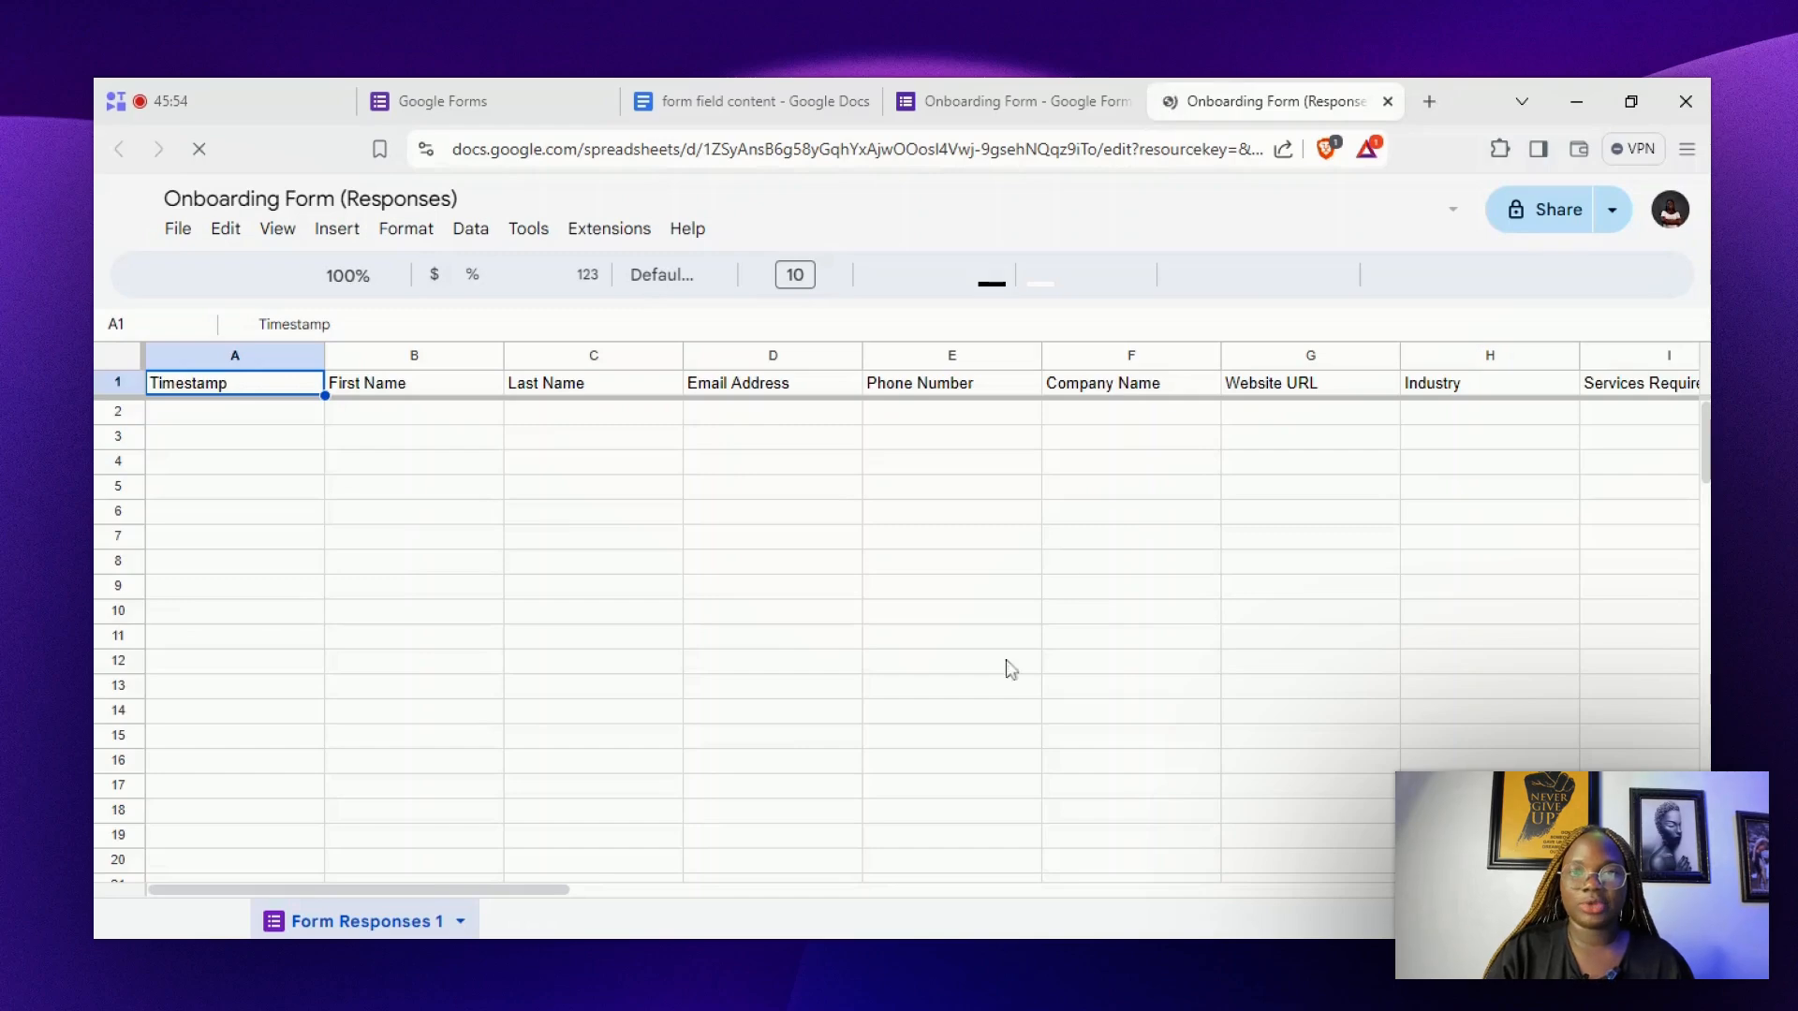
Return to the form and set its email address collection to Verified in the response settings
click(1026, 99)
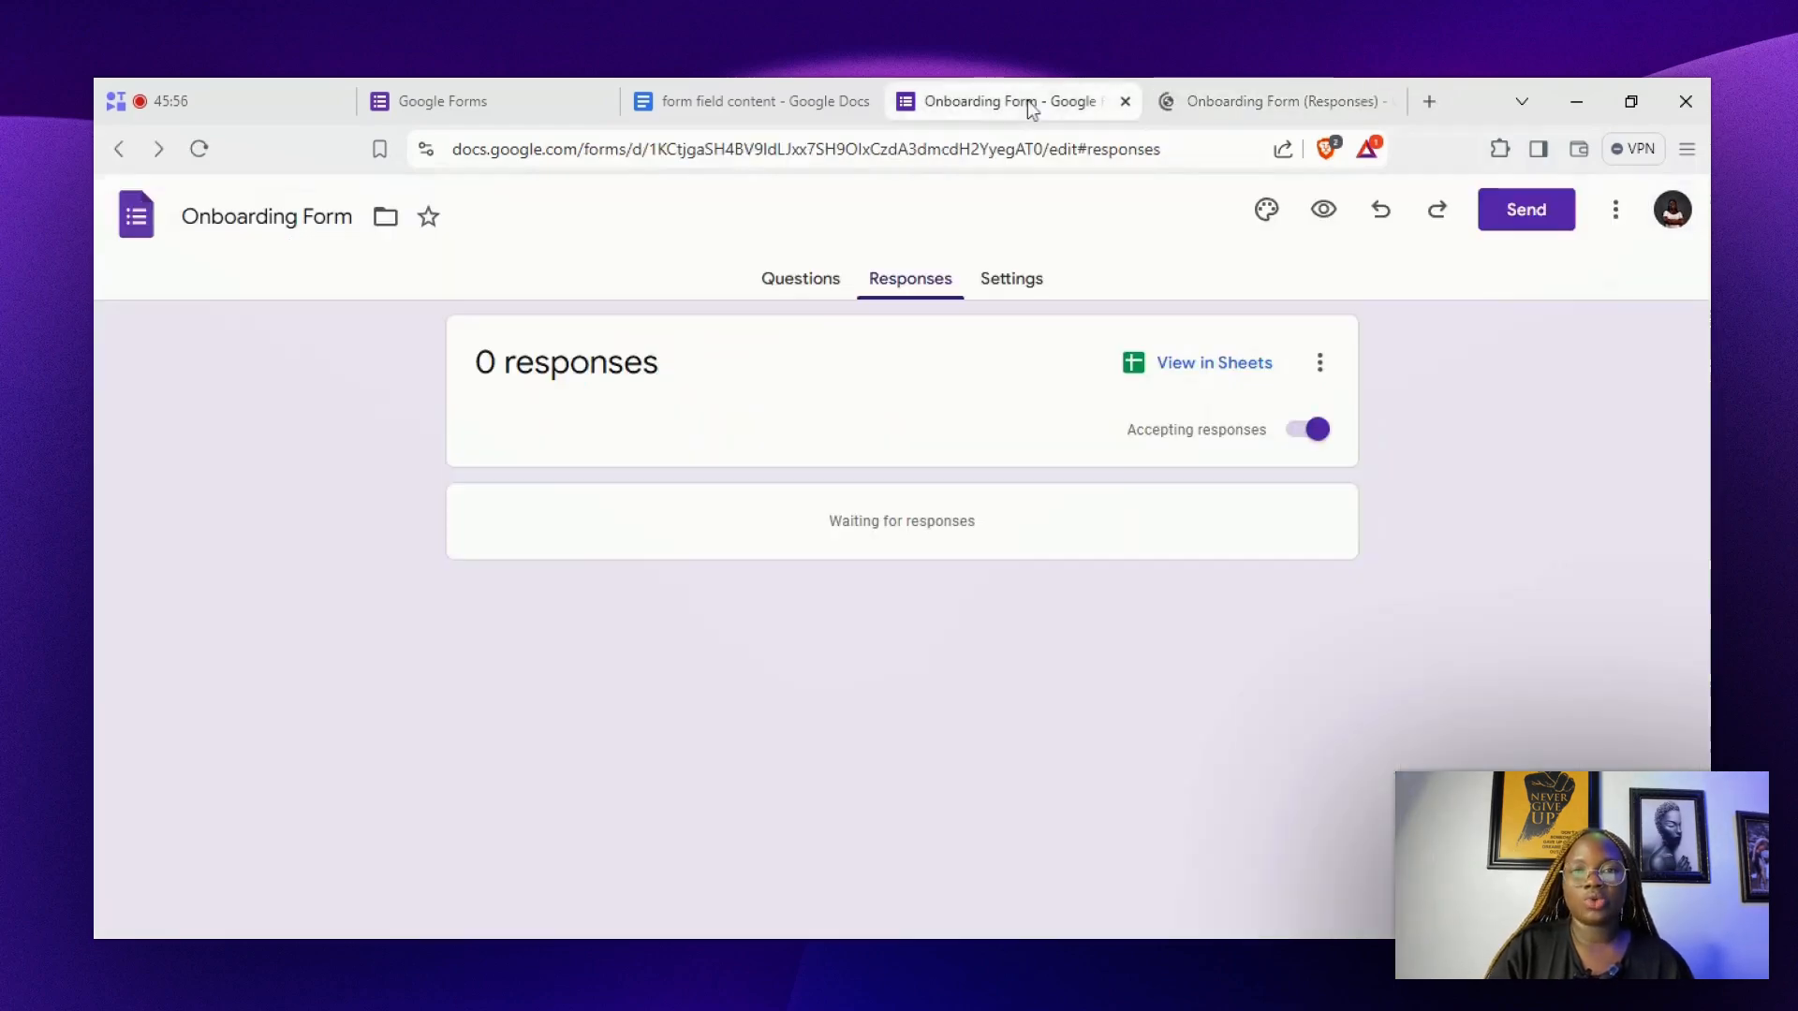
click(1014, 284)
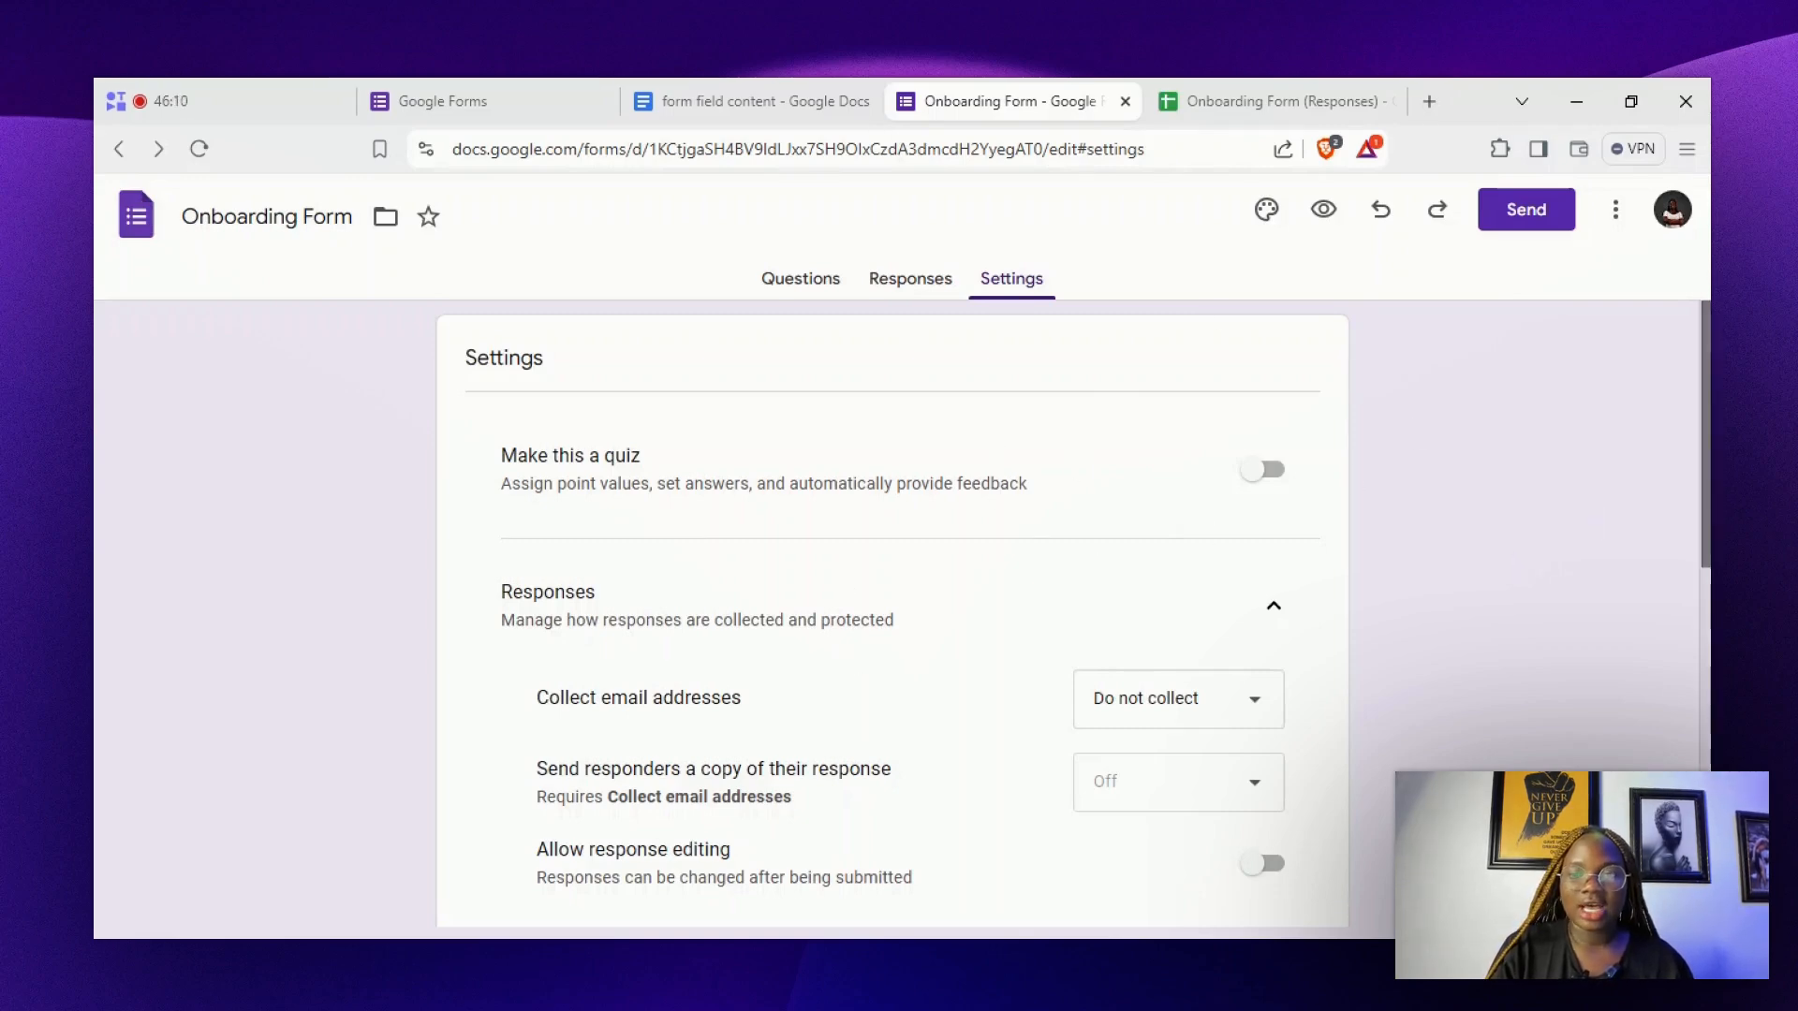
drag(1707, 445, 1707, 497)
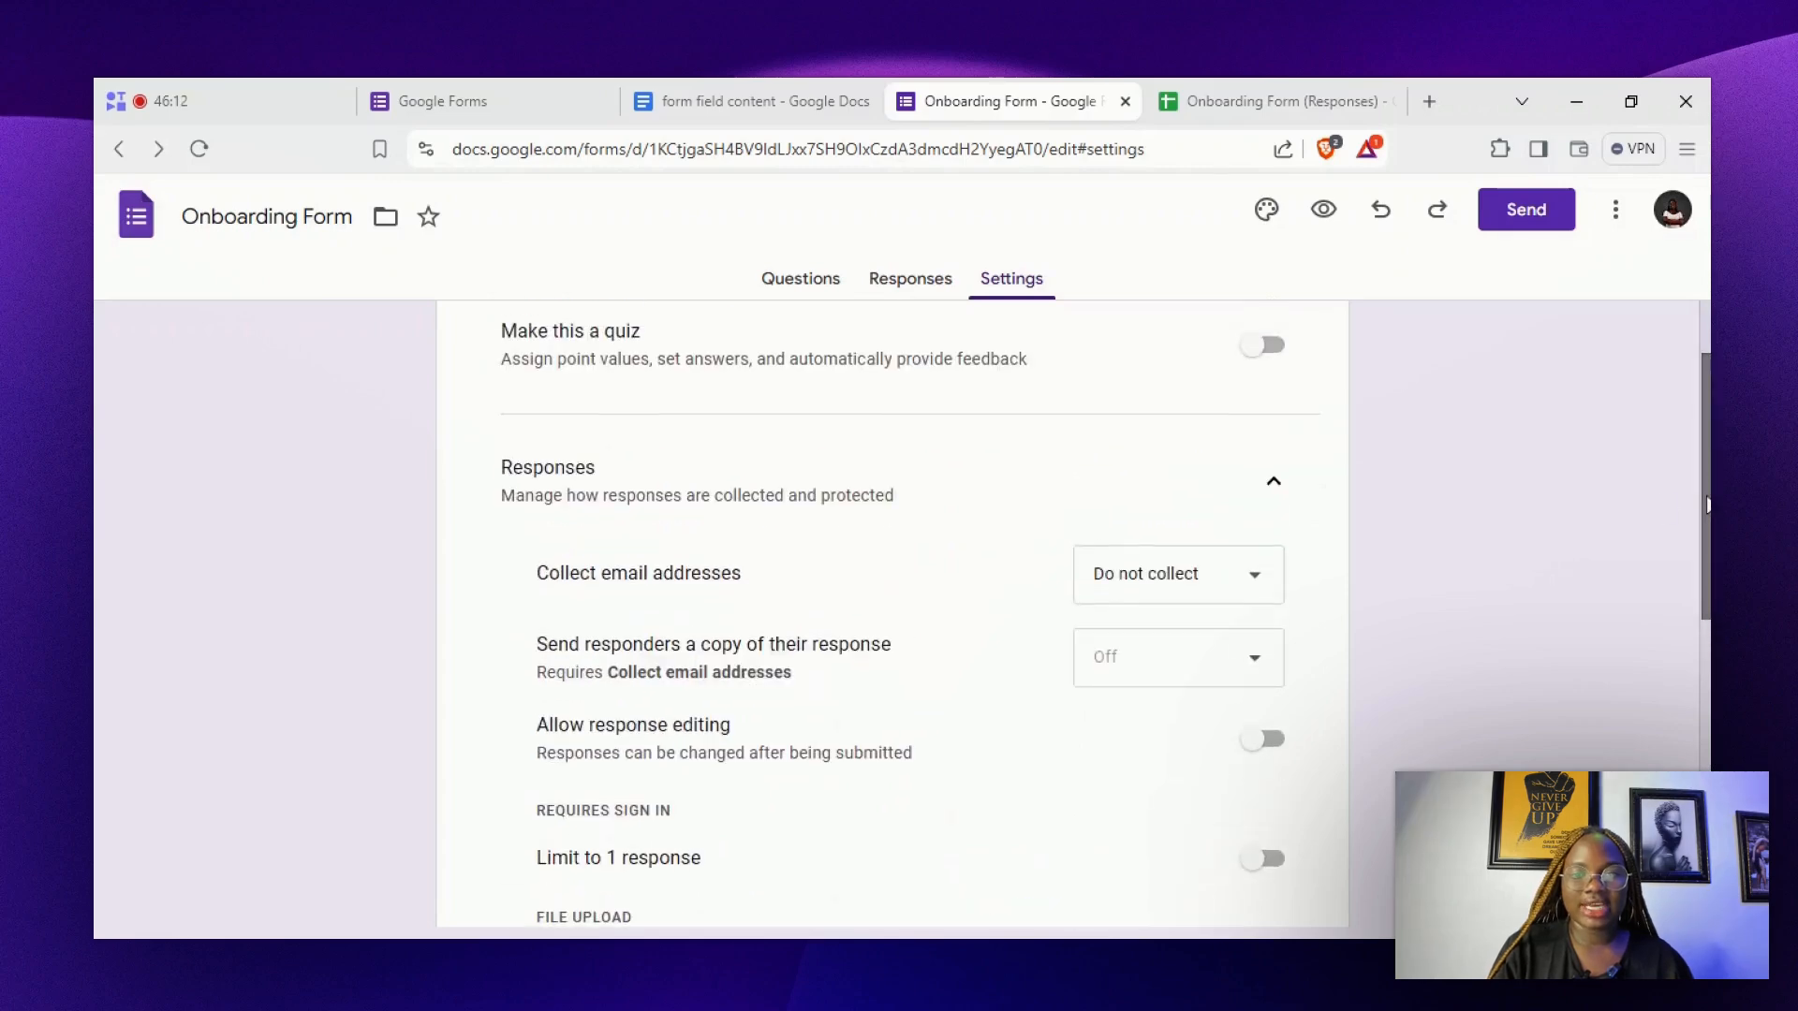
click(1197, 587)
click(1197, 586)
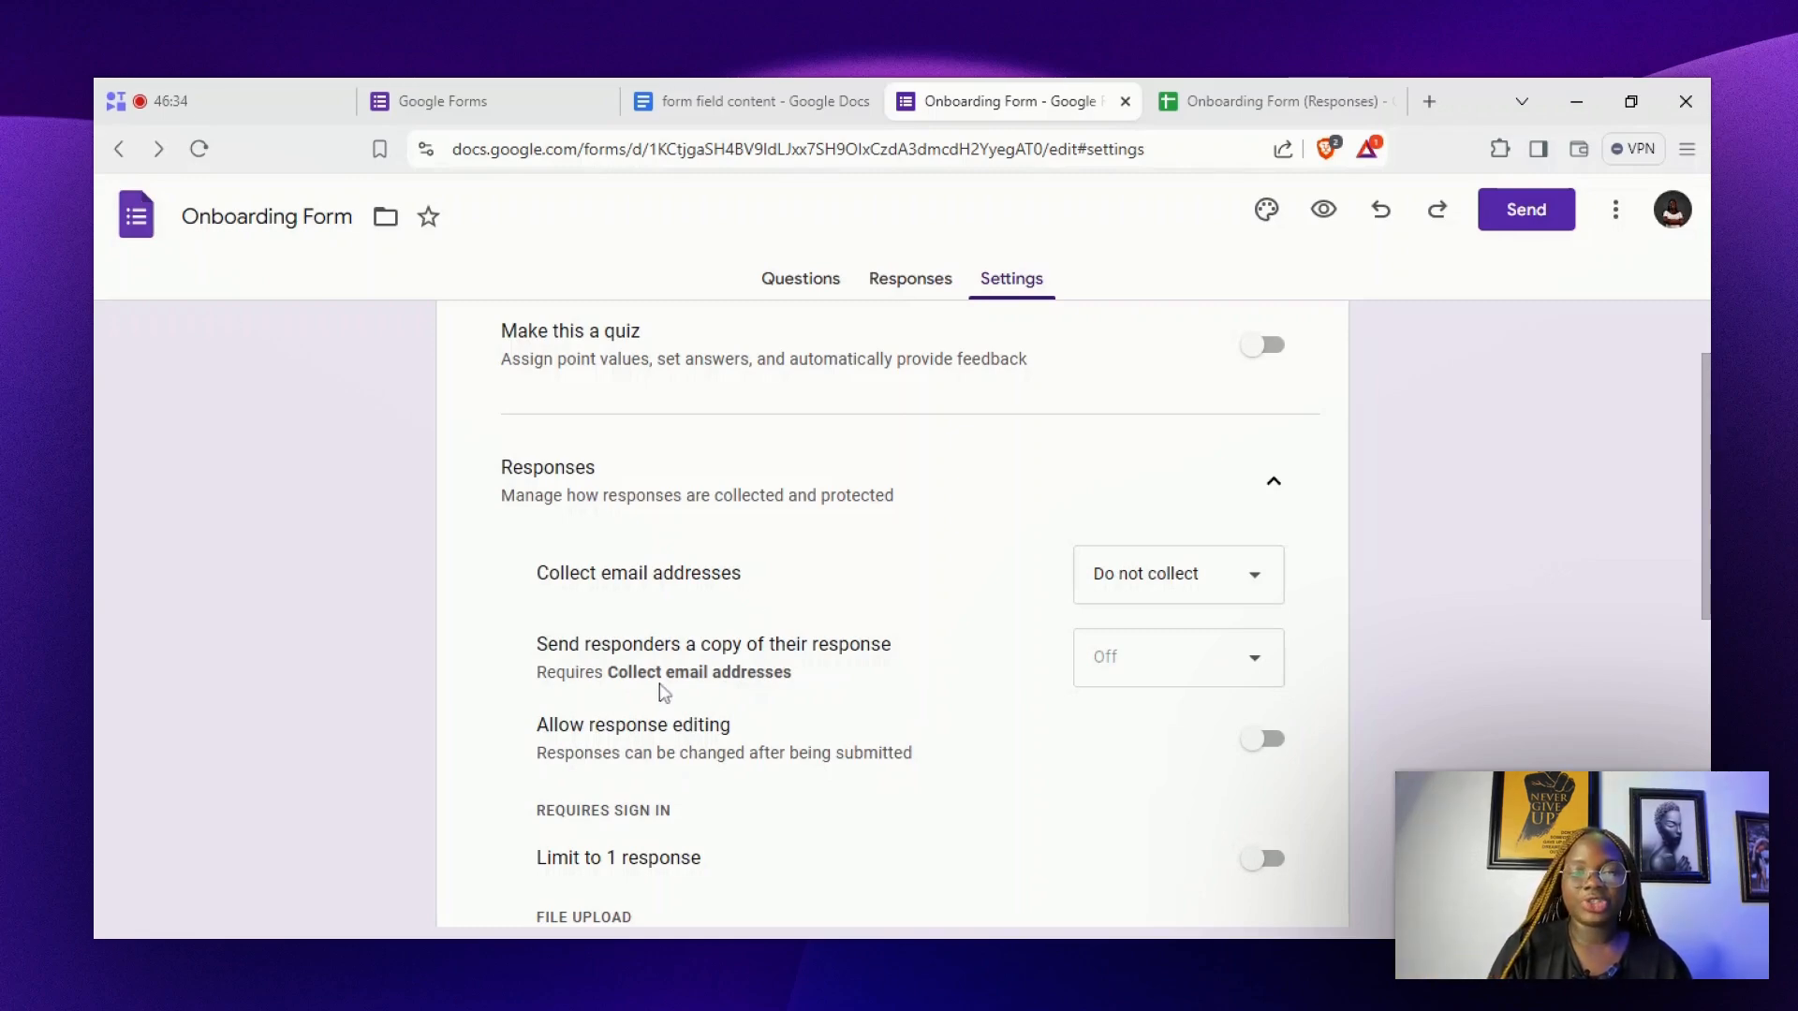
click(1167, 593)
click(1137, 652)
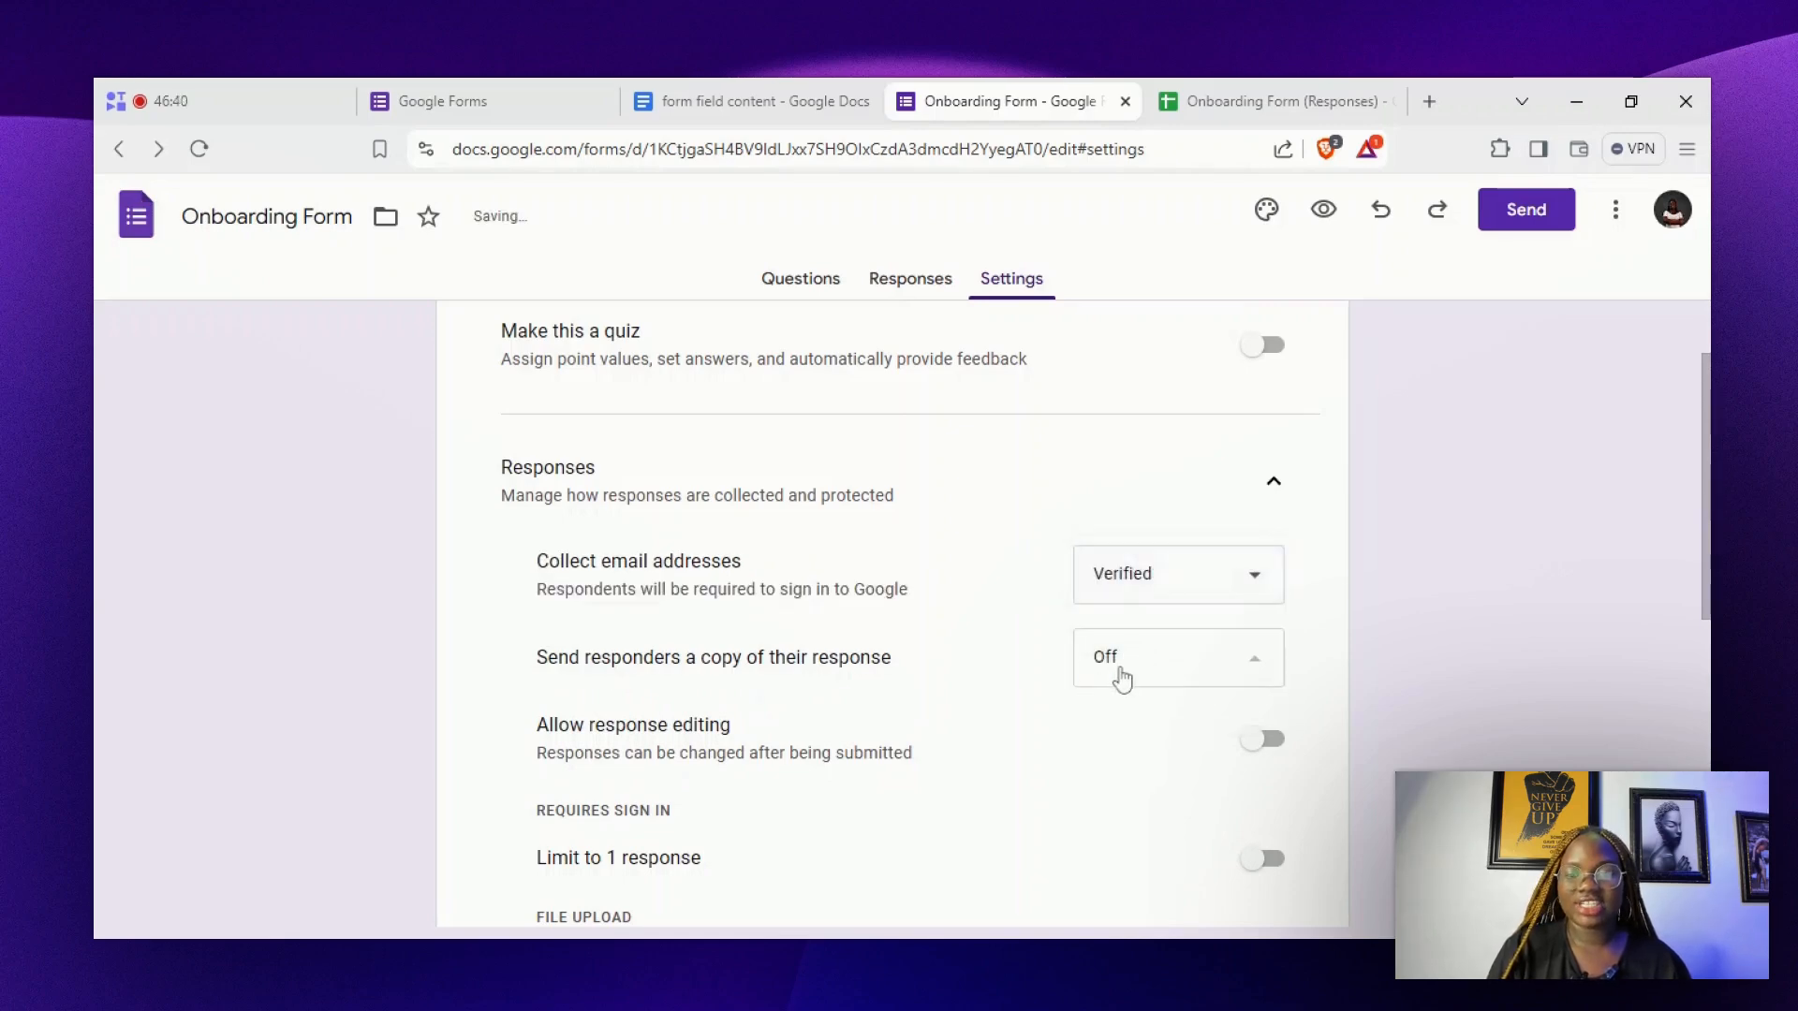
Set the form to always send responders a copy of their response
click(1121, 678)
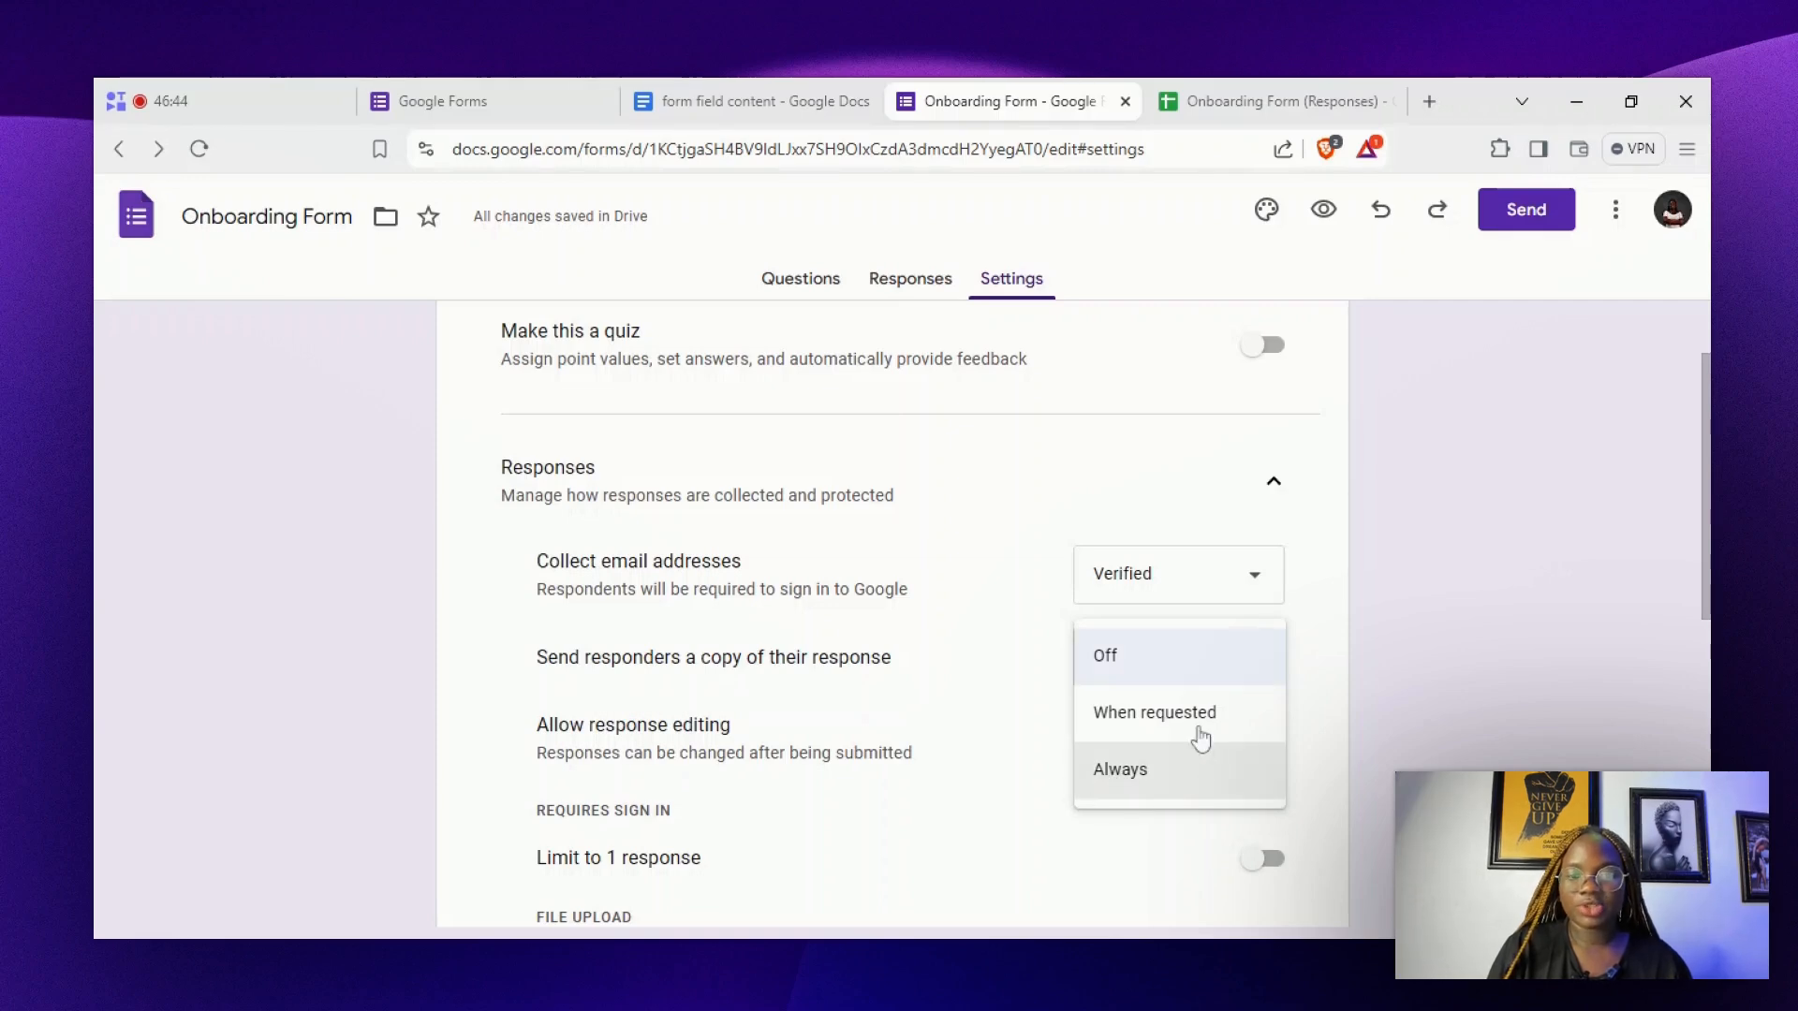
click(1159, 777)
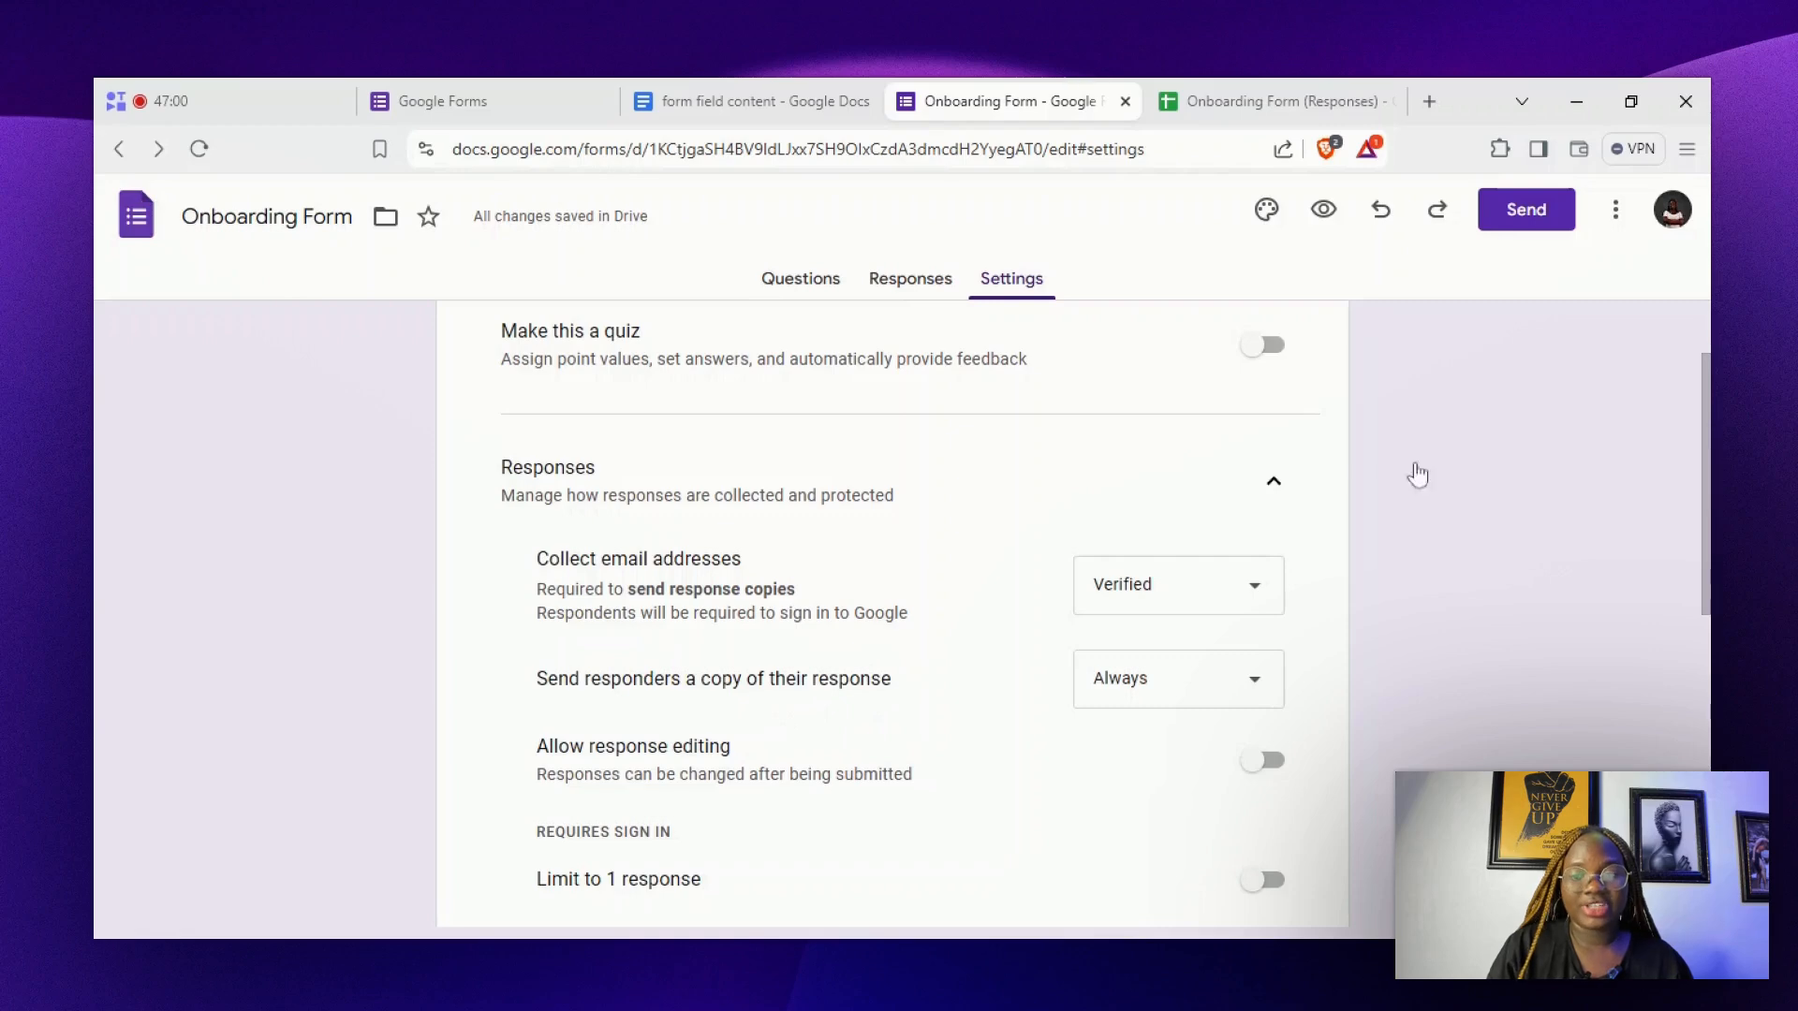
Allow response editing after submission and limit each respondent to 1 response
scroll(899, 615, down, 3)
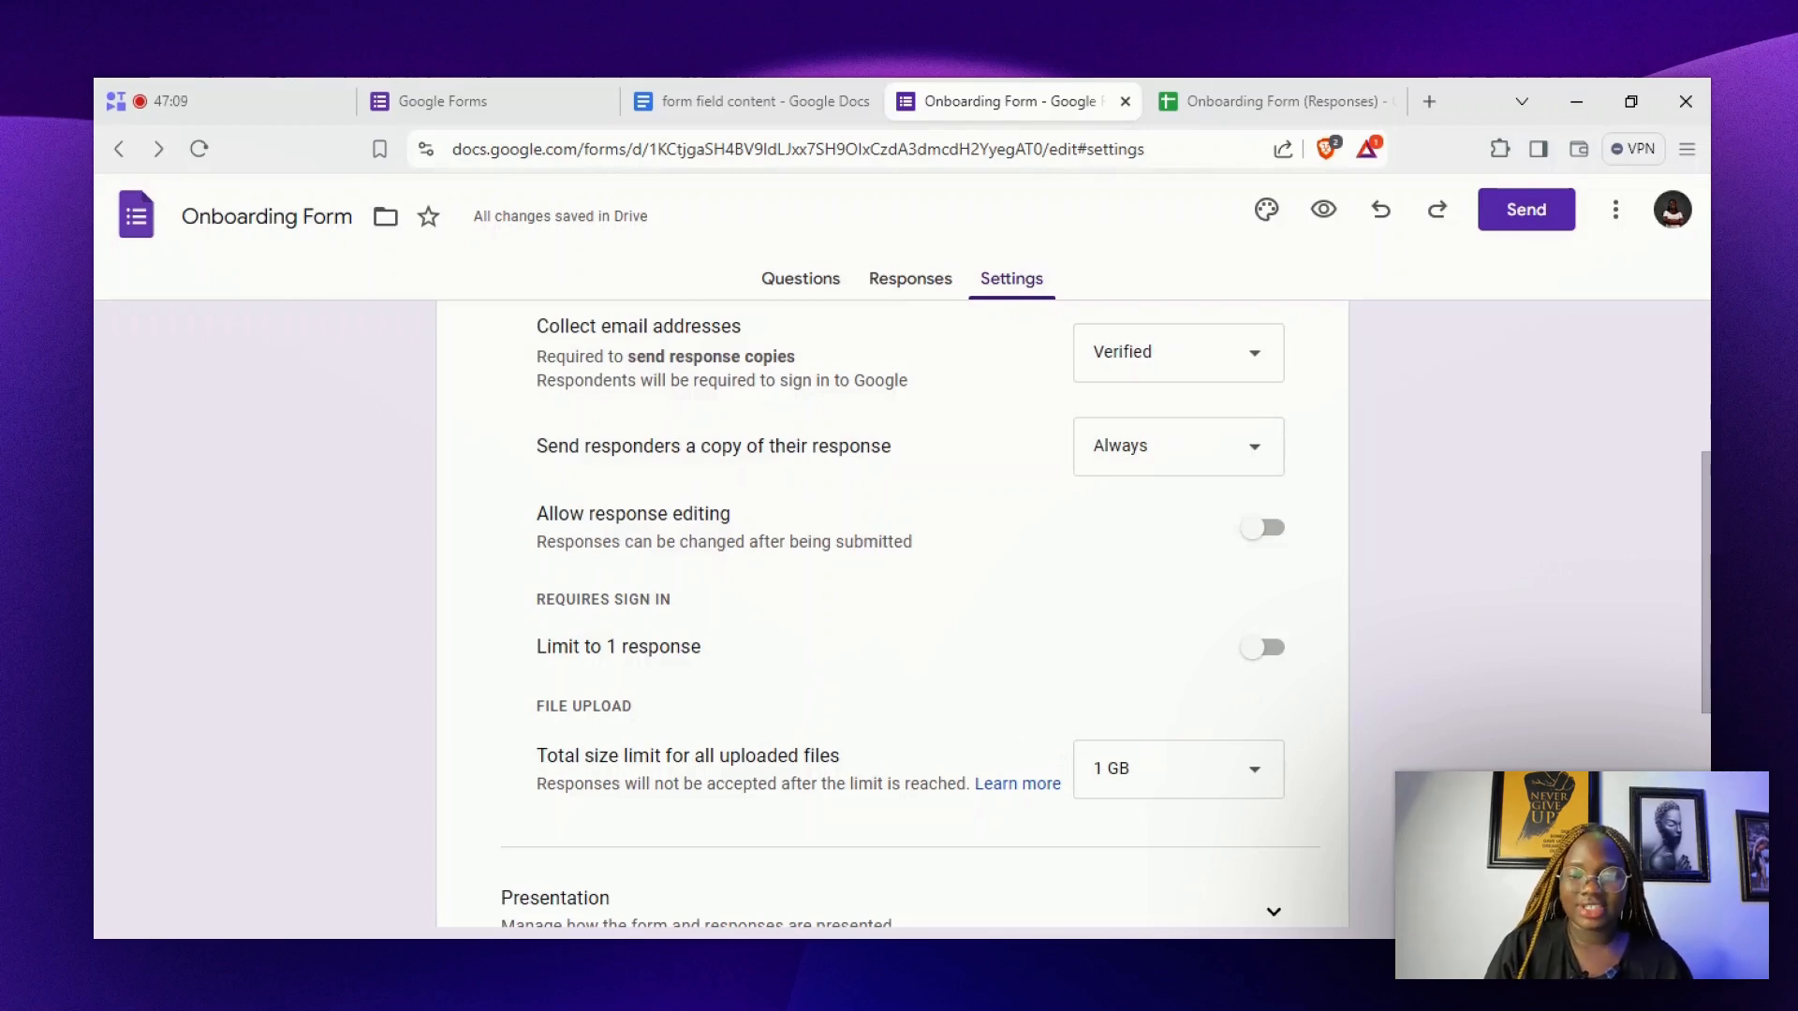
click(1264, 528)
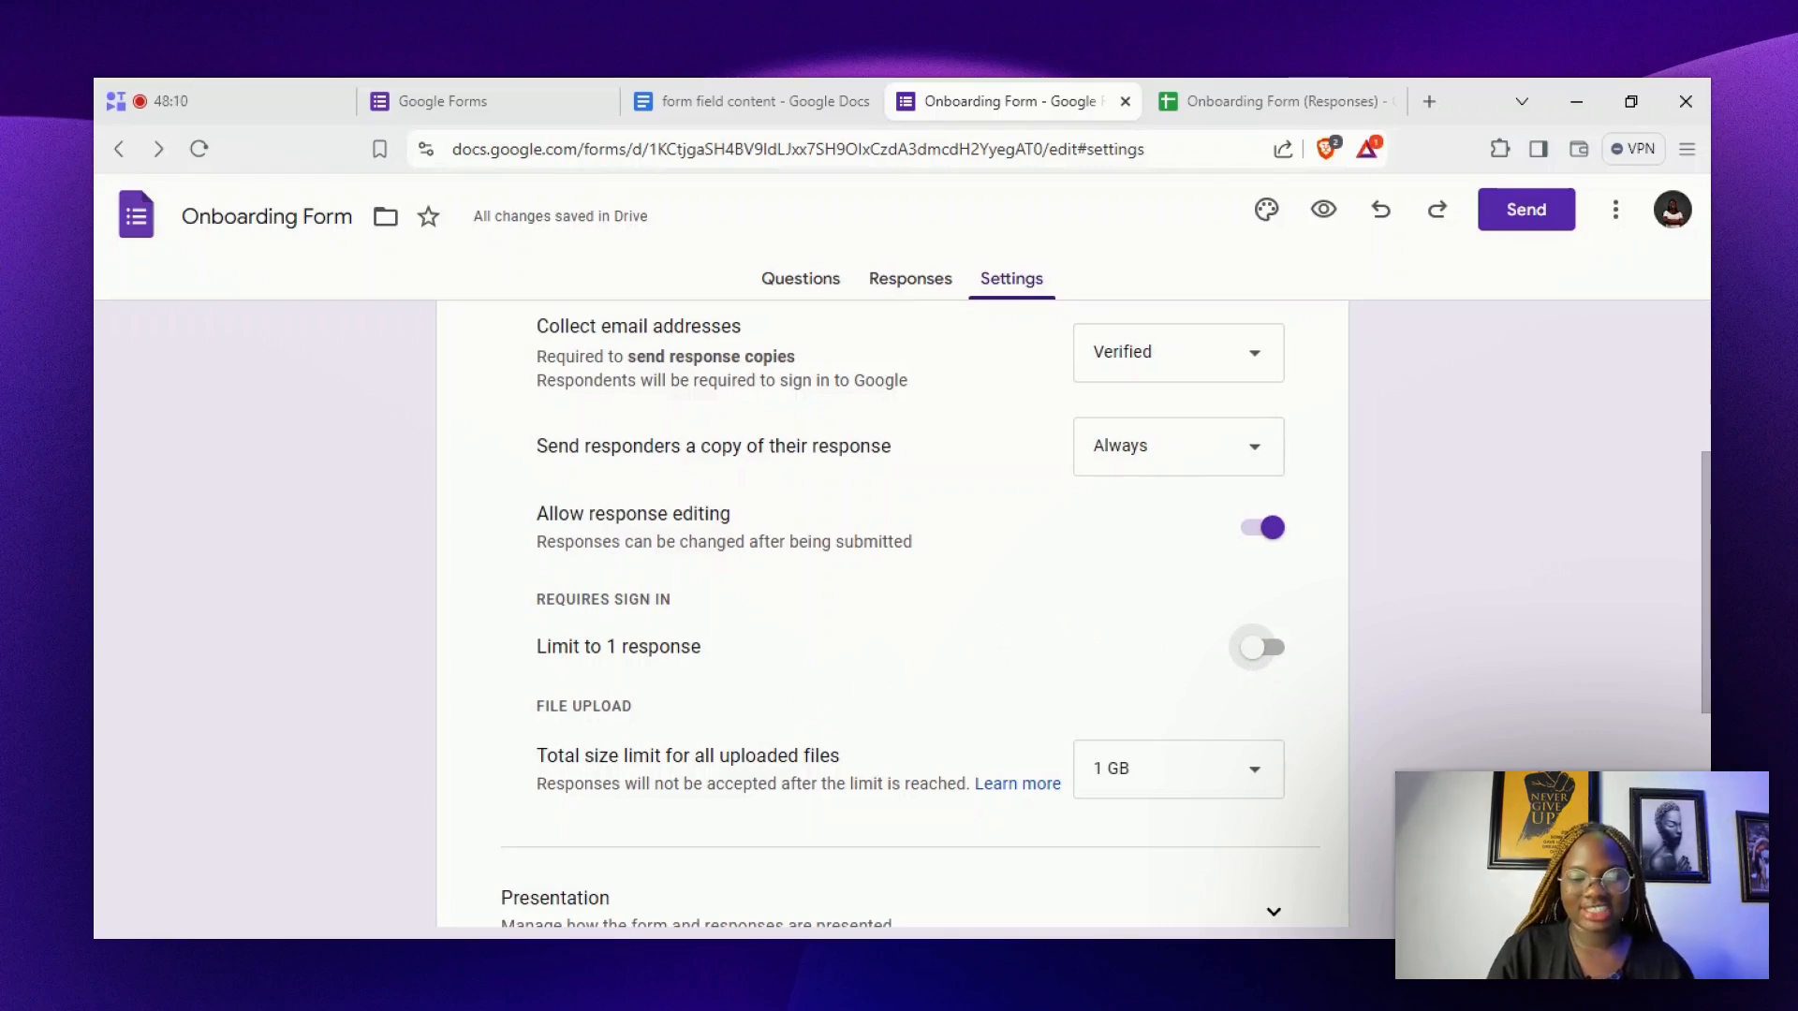
click(1274, 655)
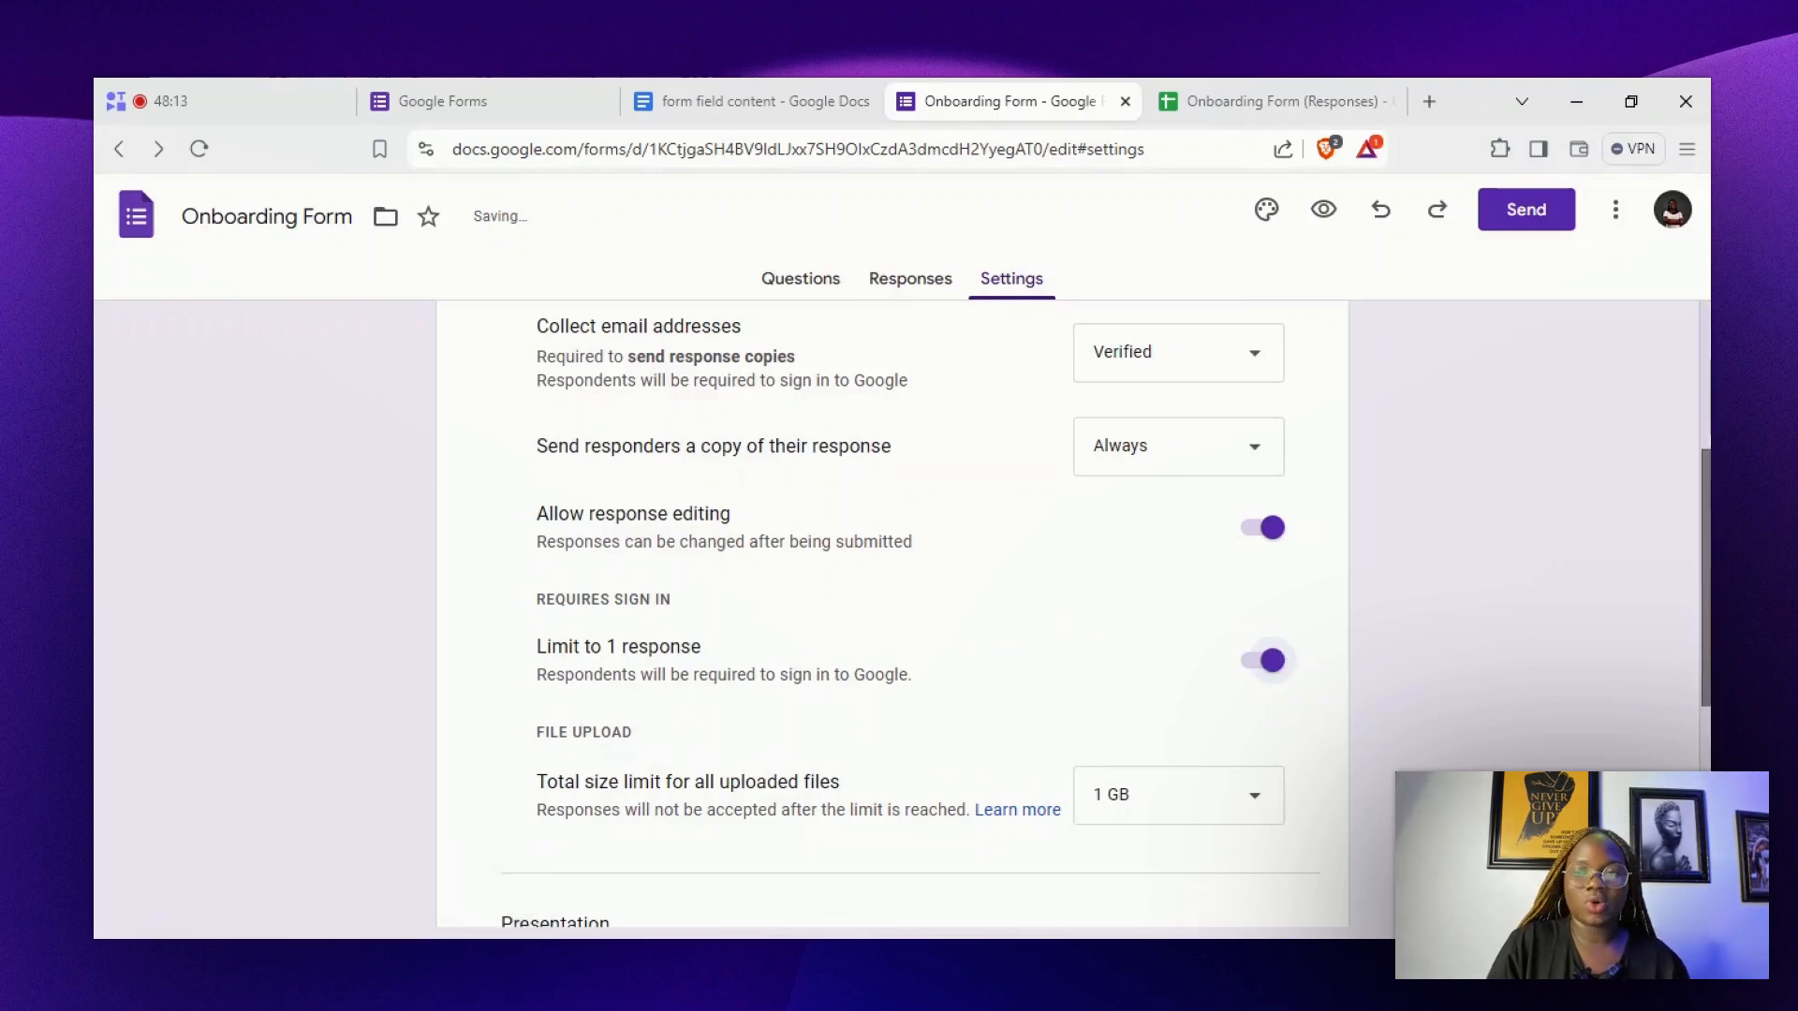
Try a 10 GB total size limit for all uploaded files, then set the limit back to 1 GB
drag(1706, 621, 1684, 720)
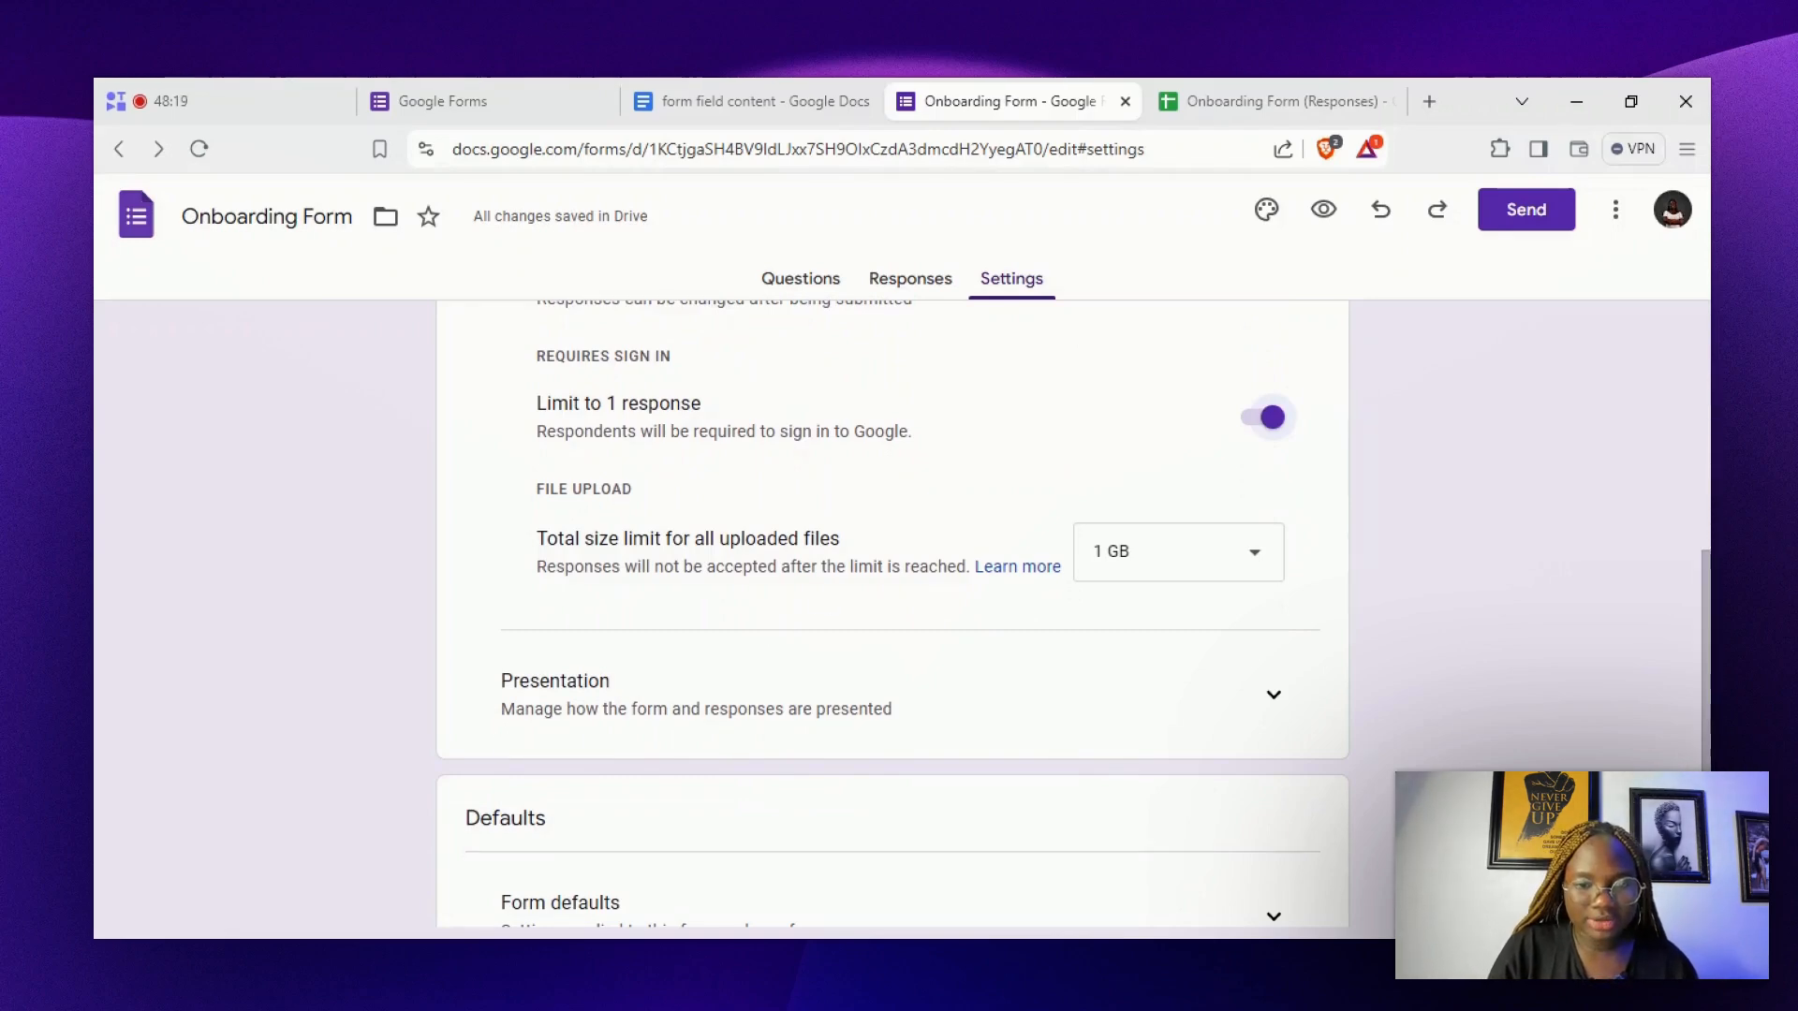
click(1198, 554)
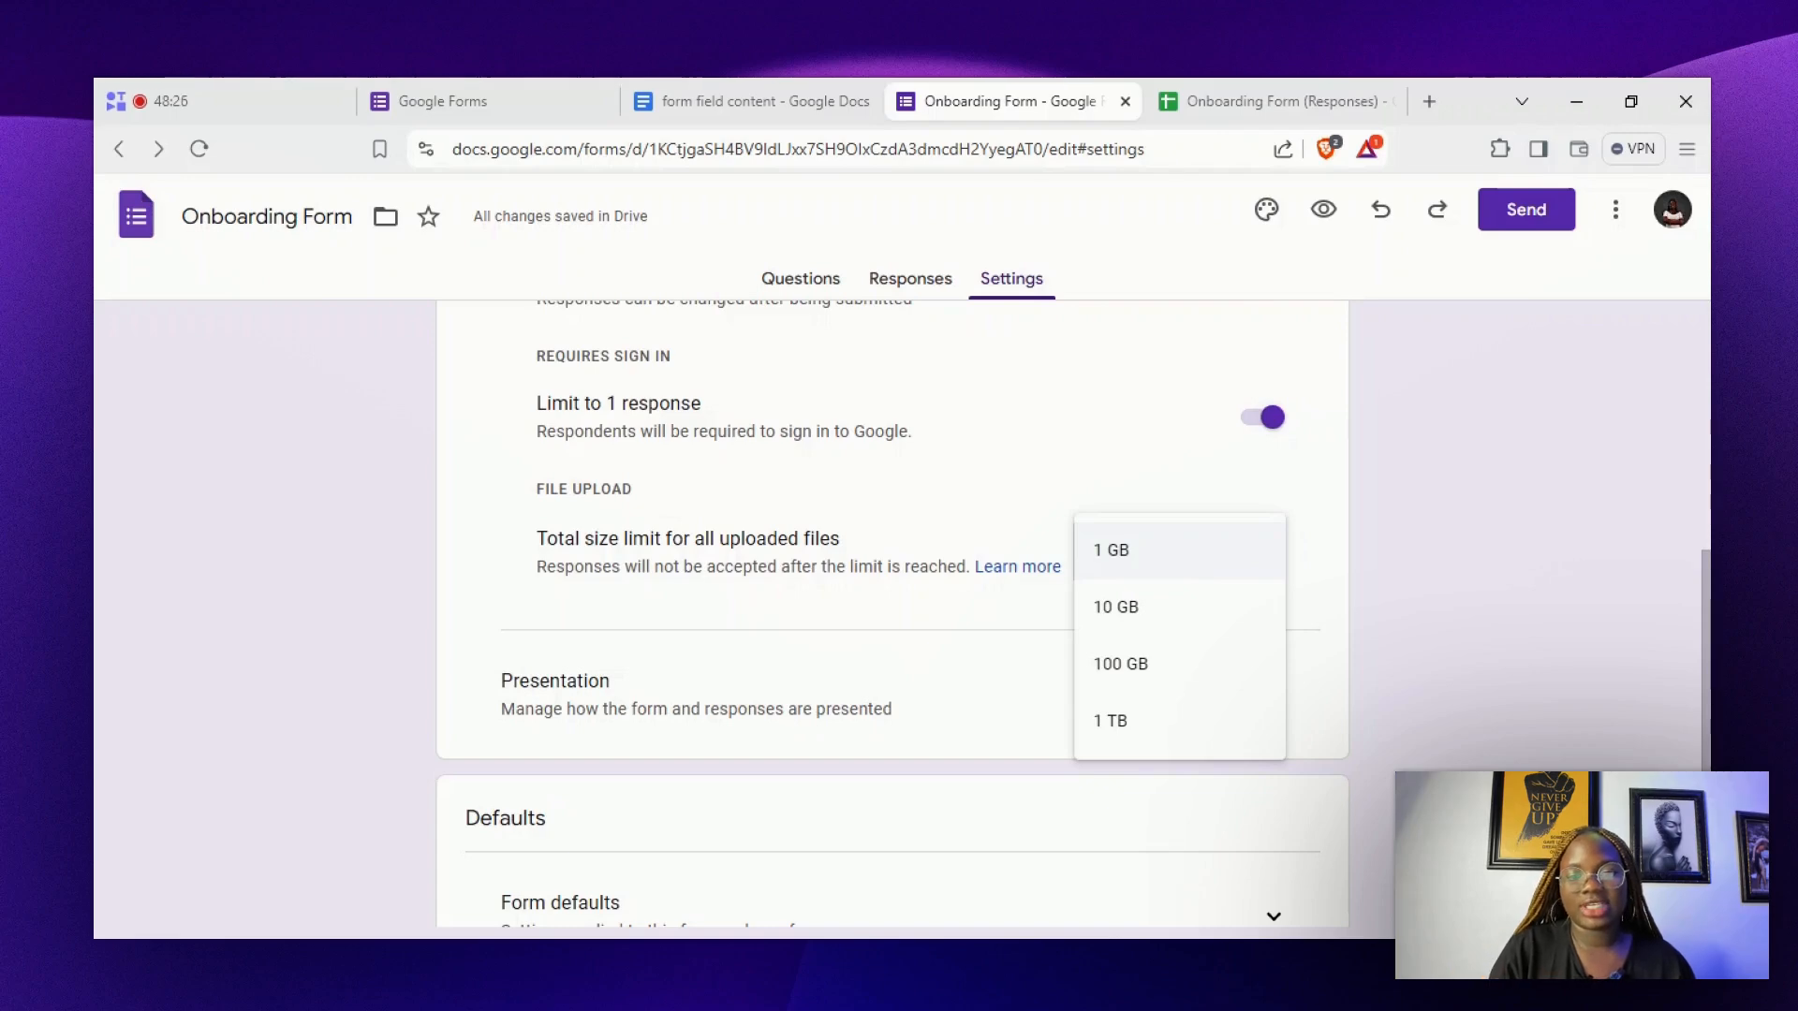
click(1147, 606)
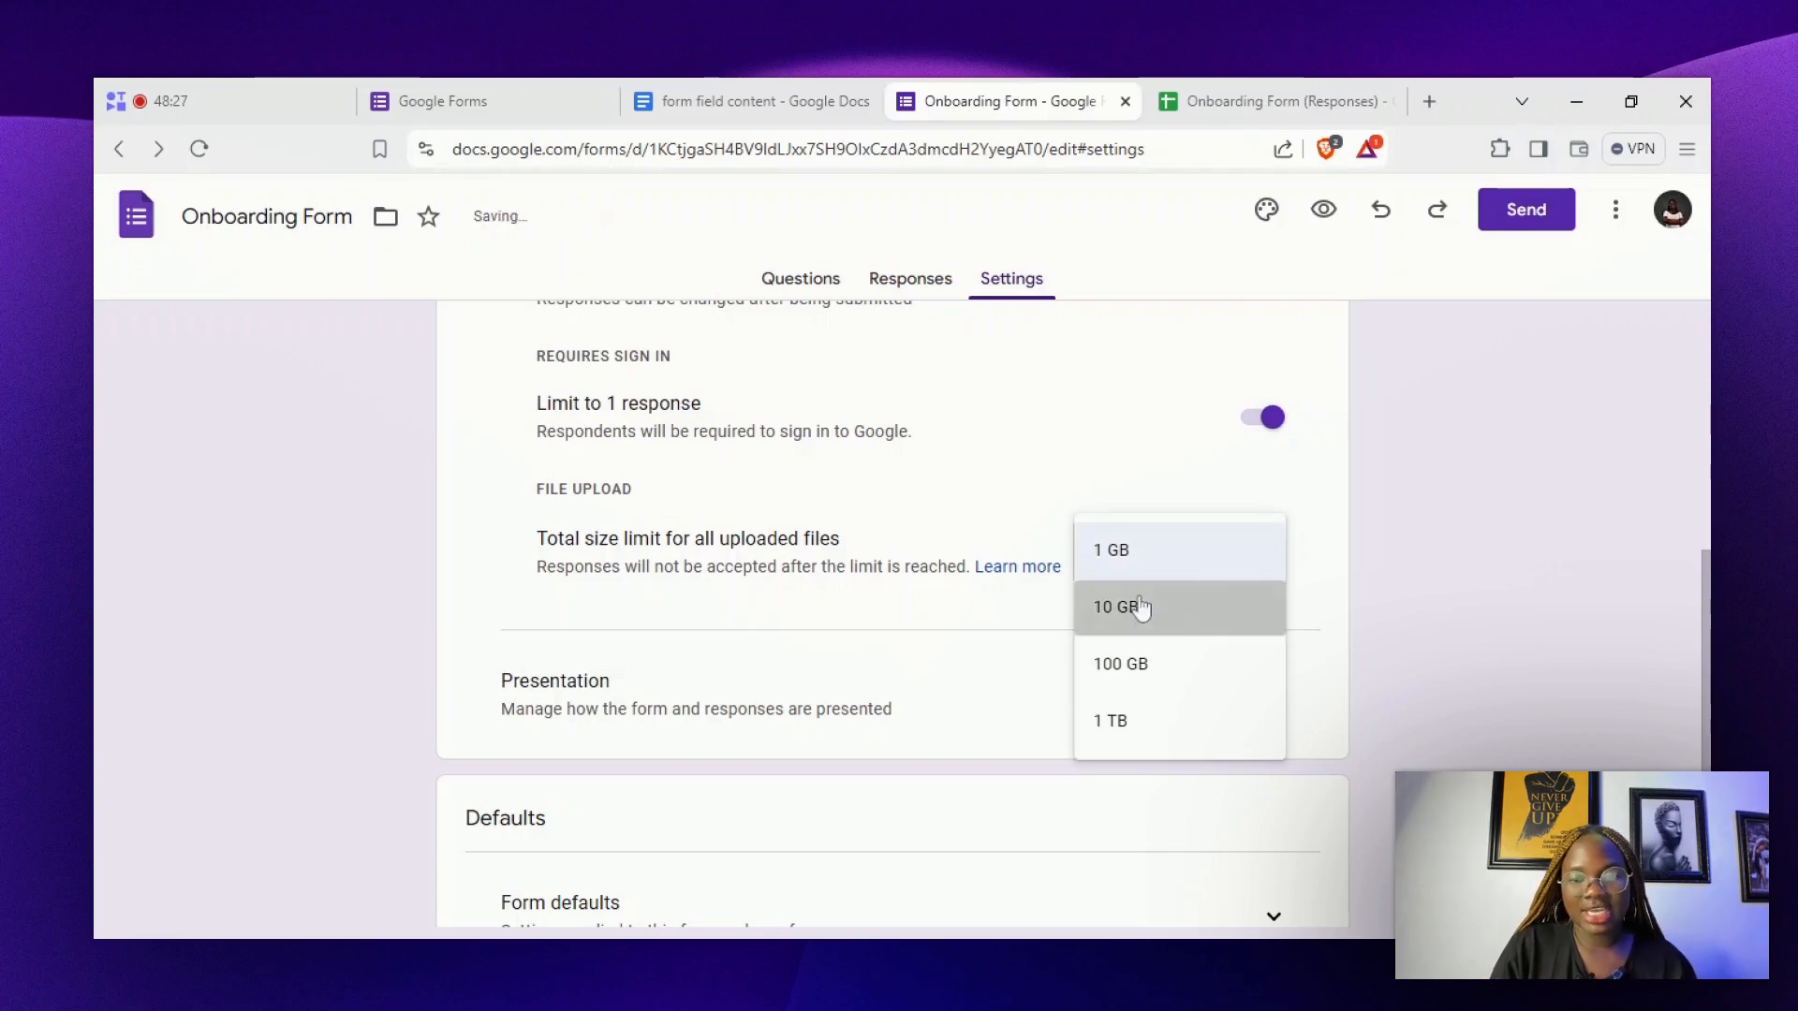
click(1182, 577)
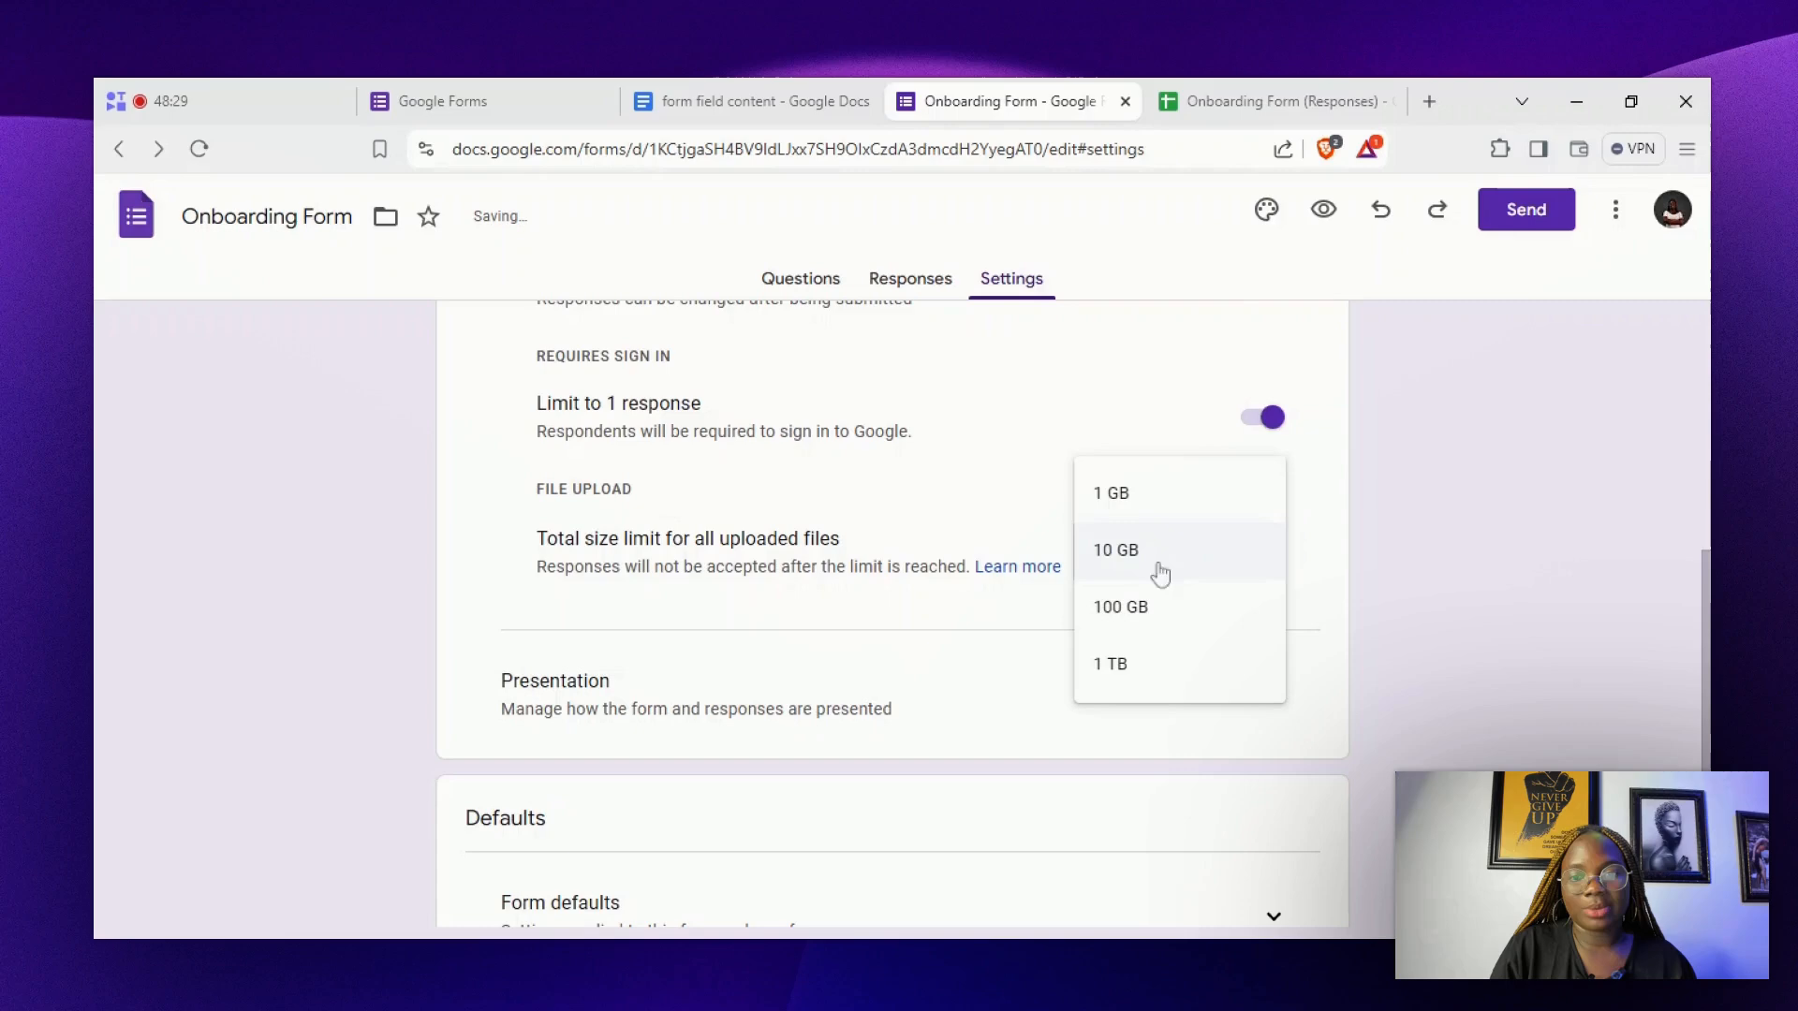
click(1136, 510)
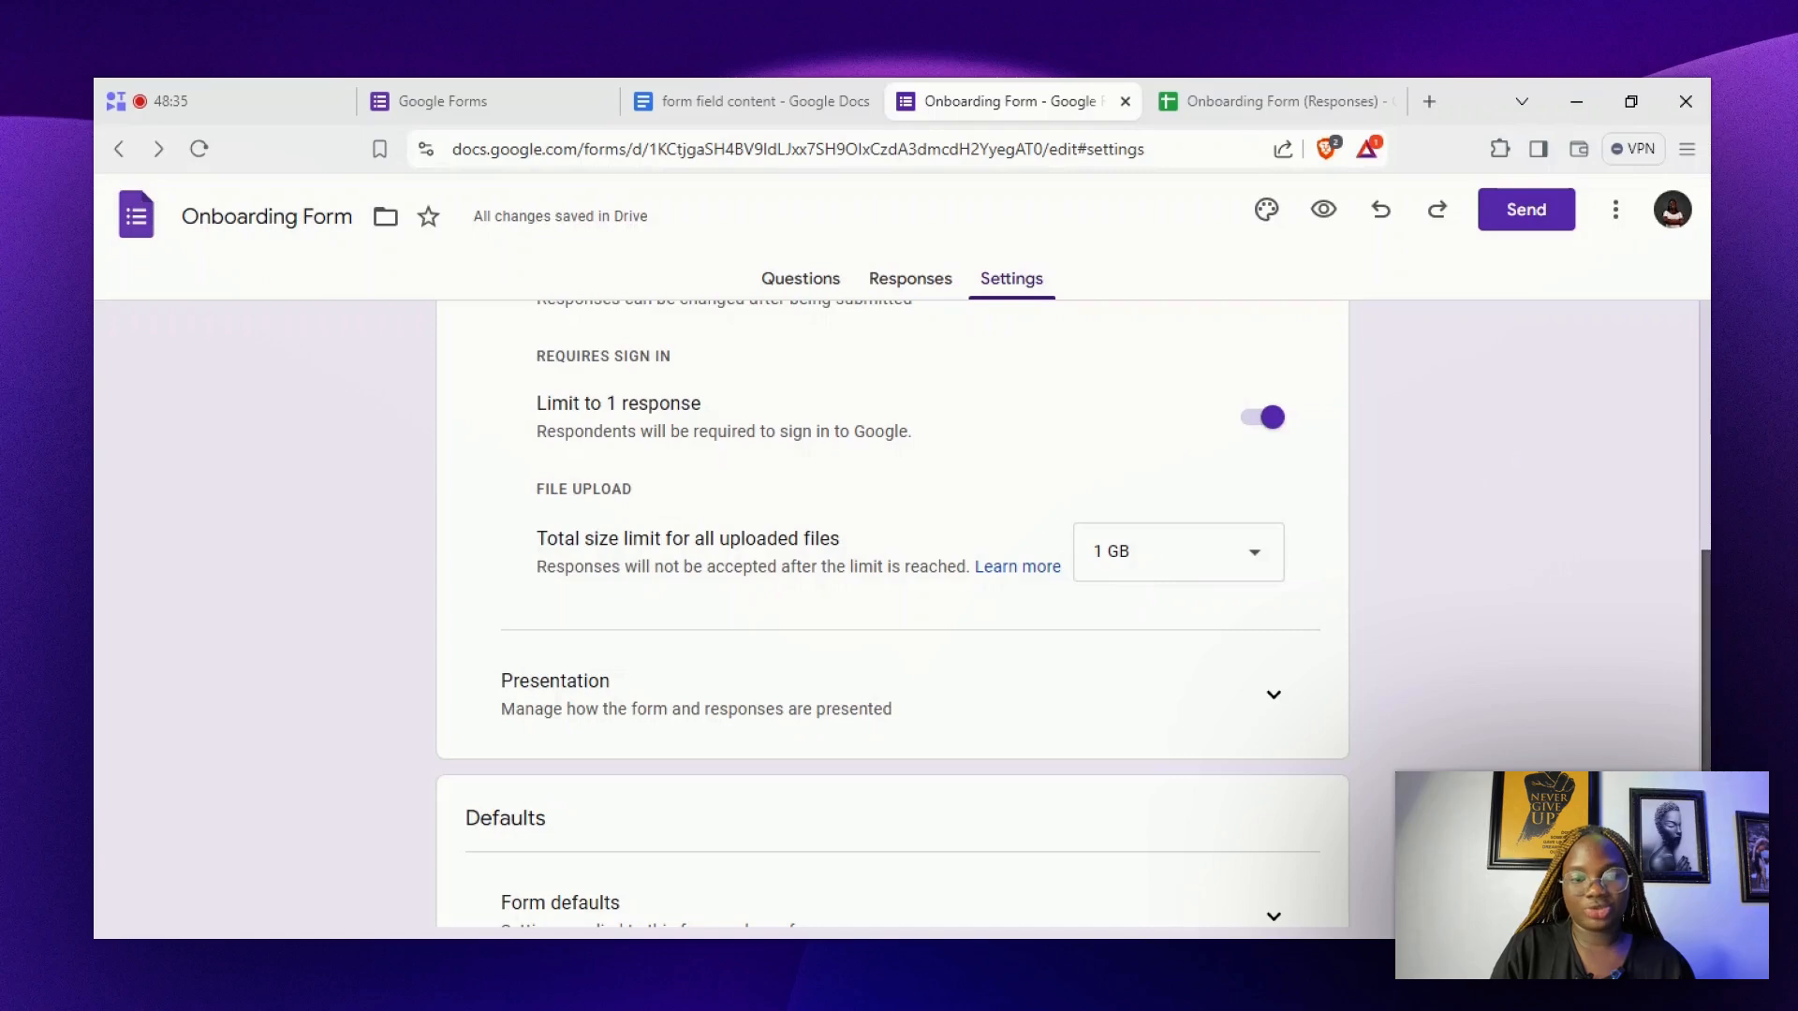
Expand the presentation settings and turn on the form's progress bar
drag(1706, 621, 1706, 742)
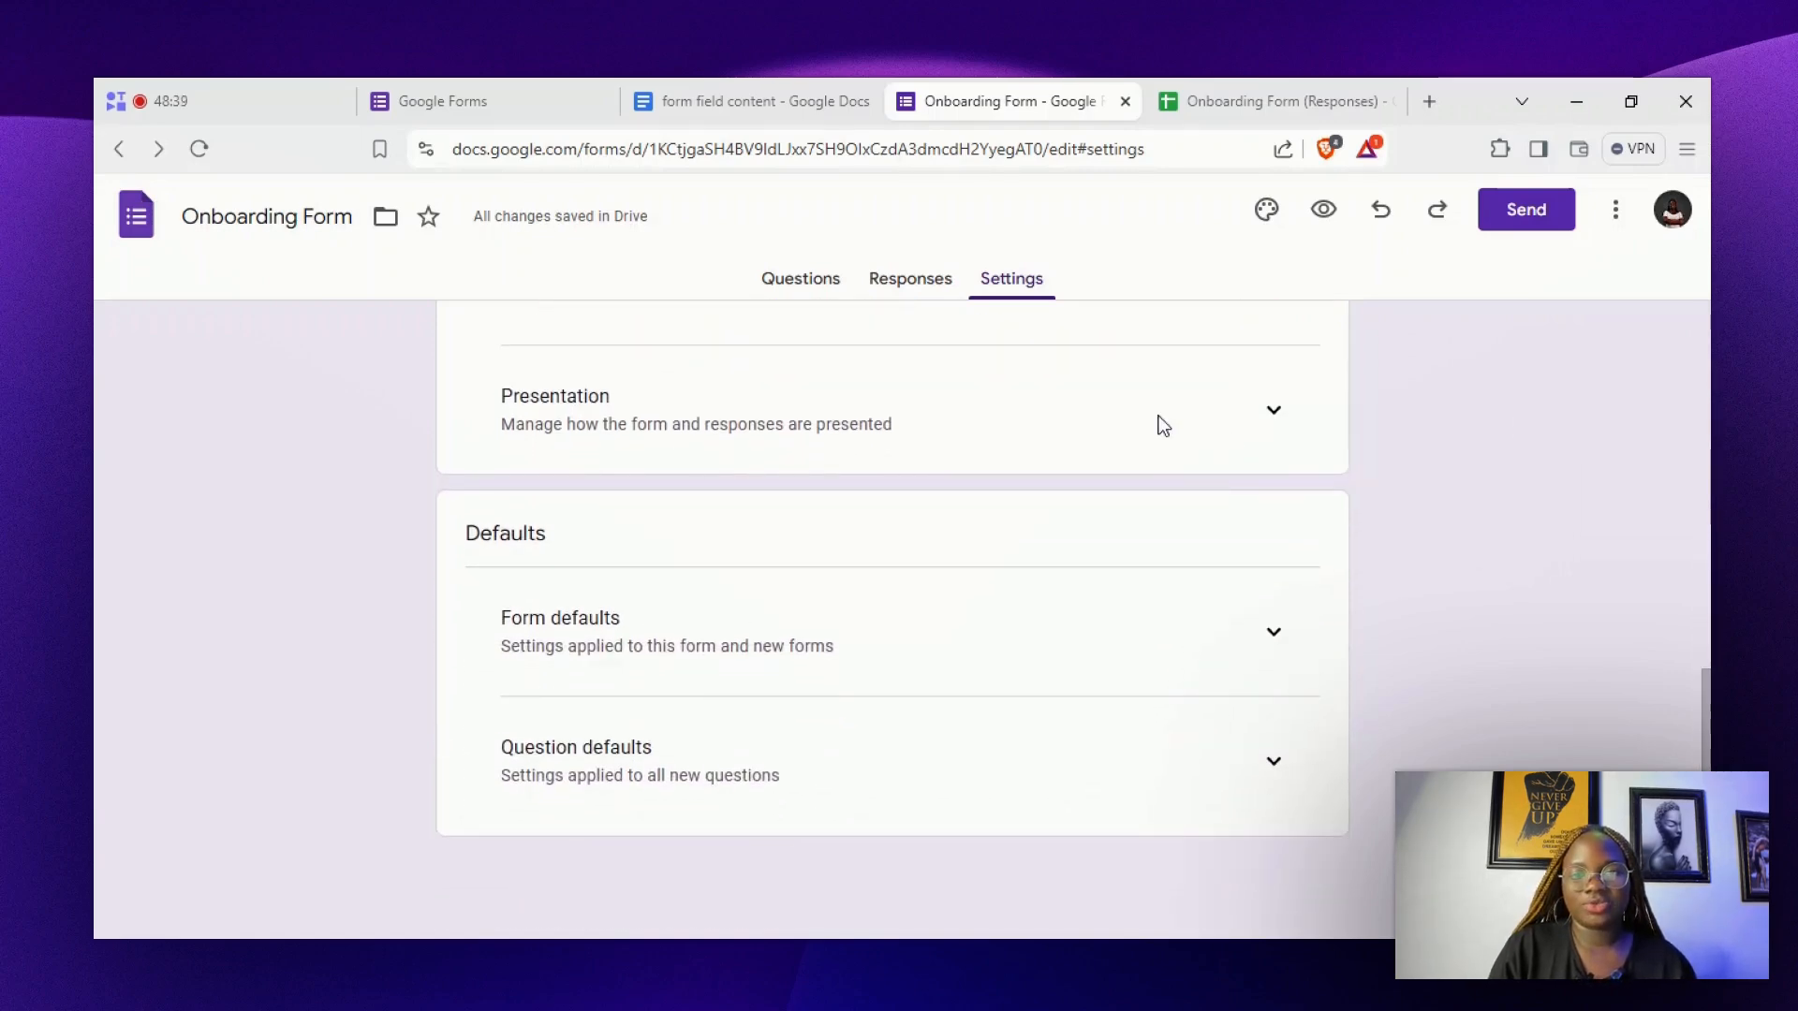
click(1290, 418)
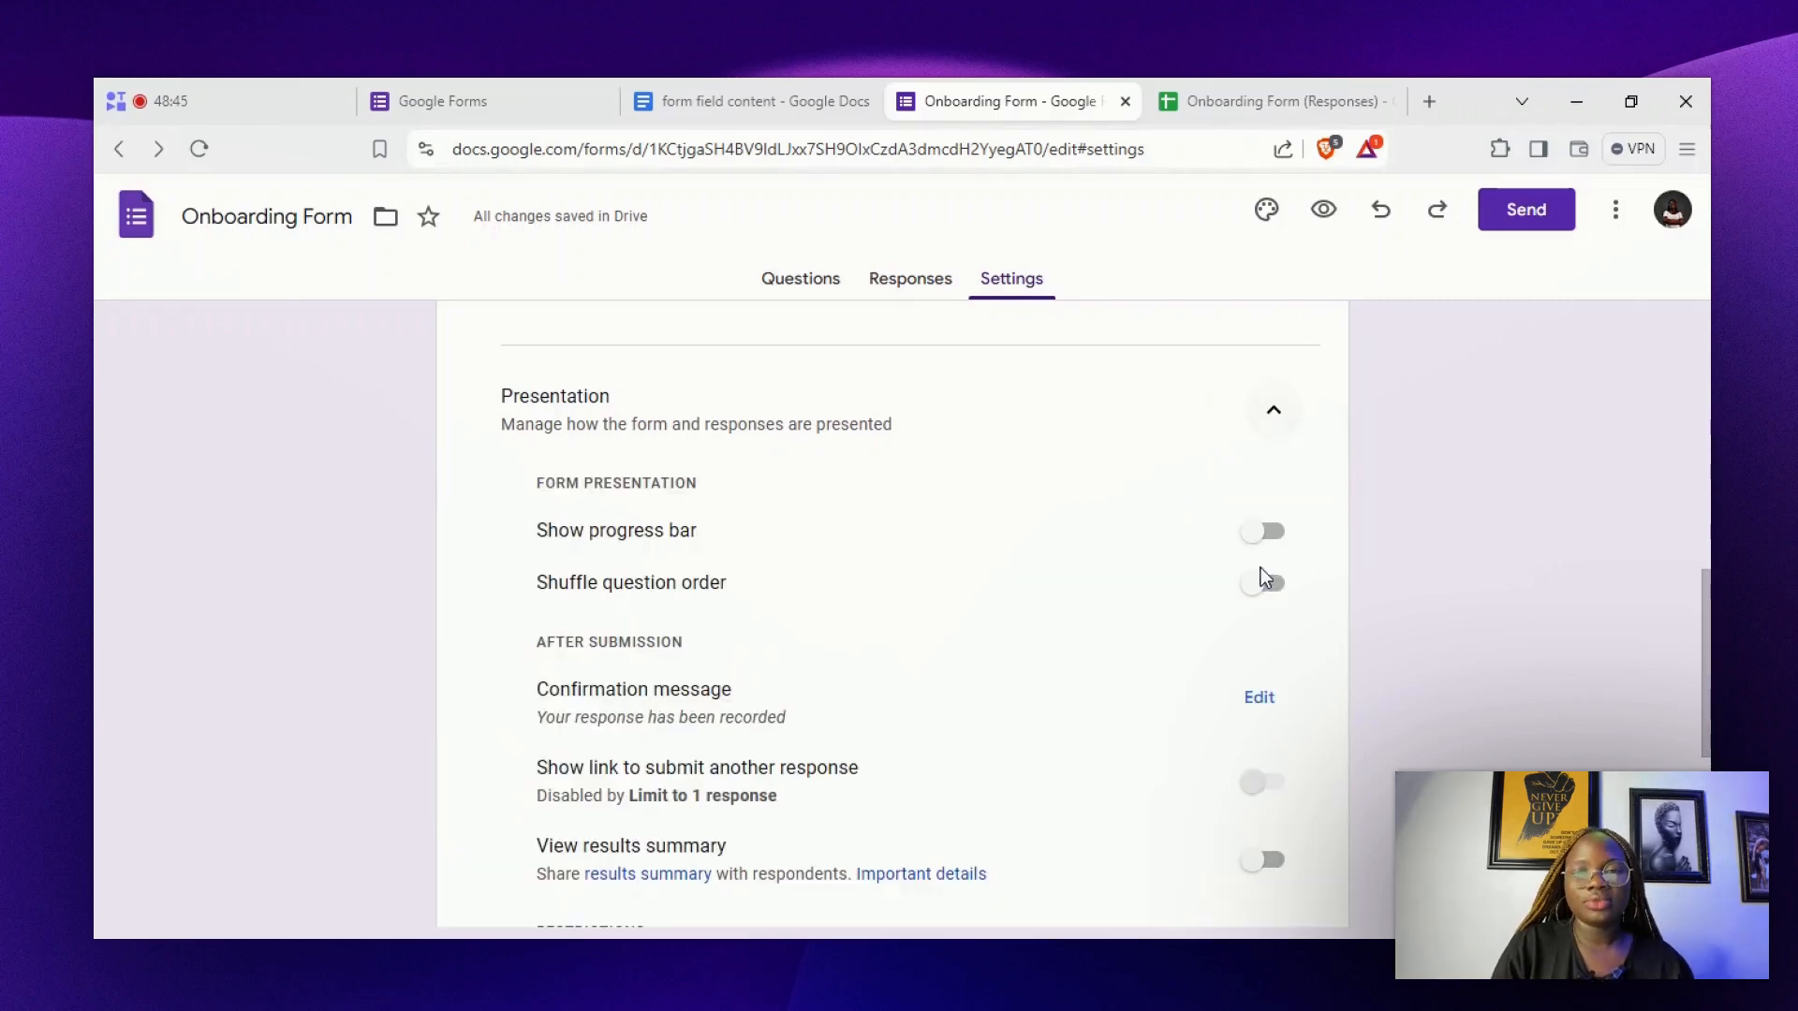
click(1276, 536)
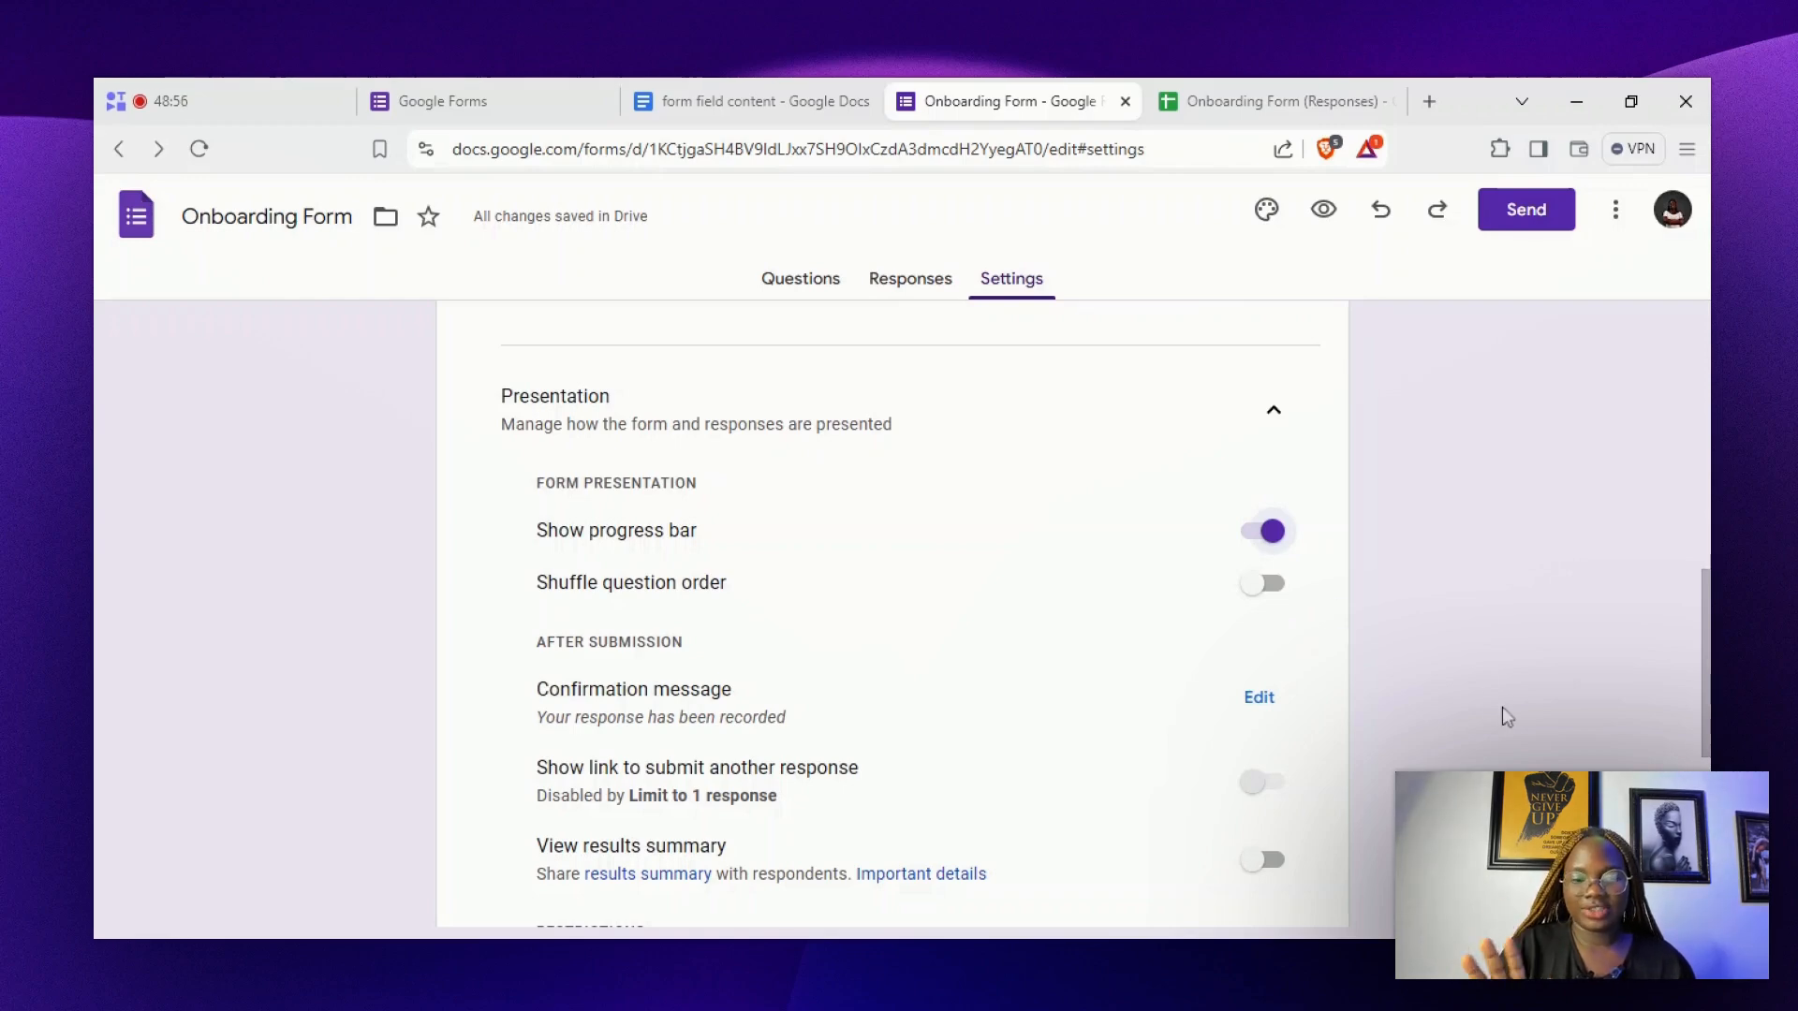
Set the confirmation message shown after submission to "Thank you for your response" and save it
scroll(1164, 490, down, 2)
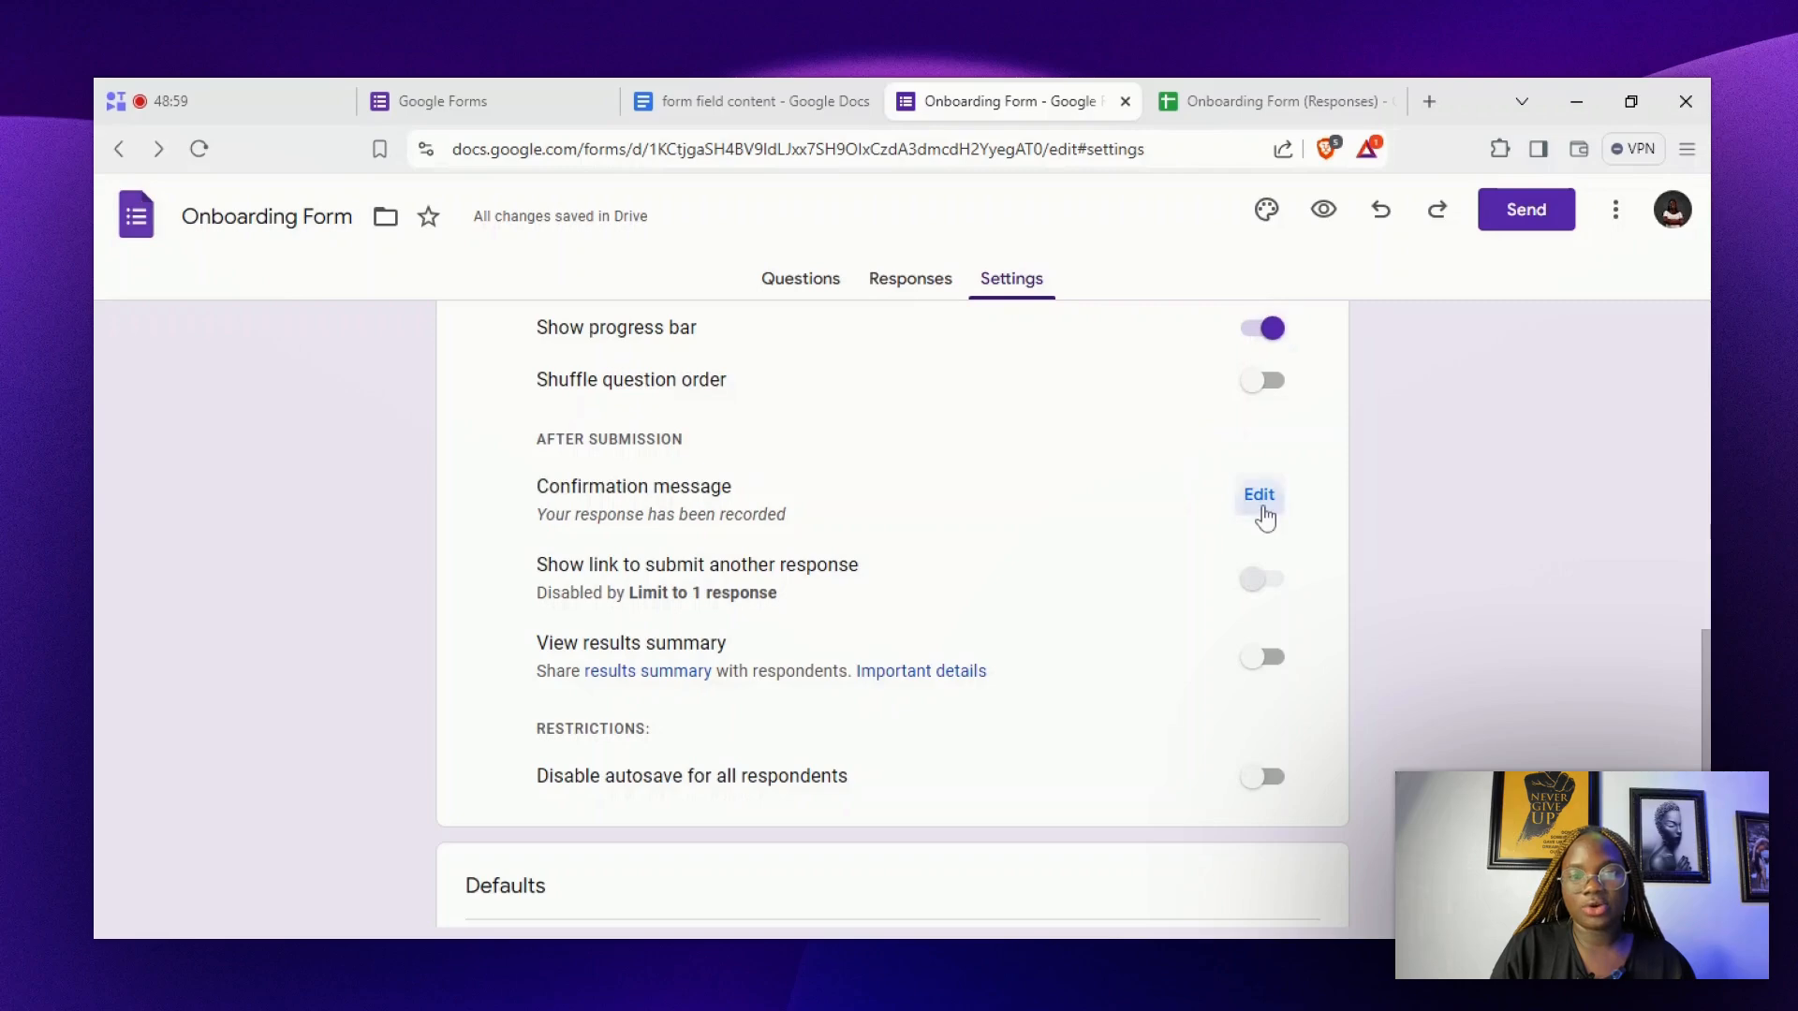
click(1259, 497)
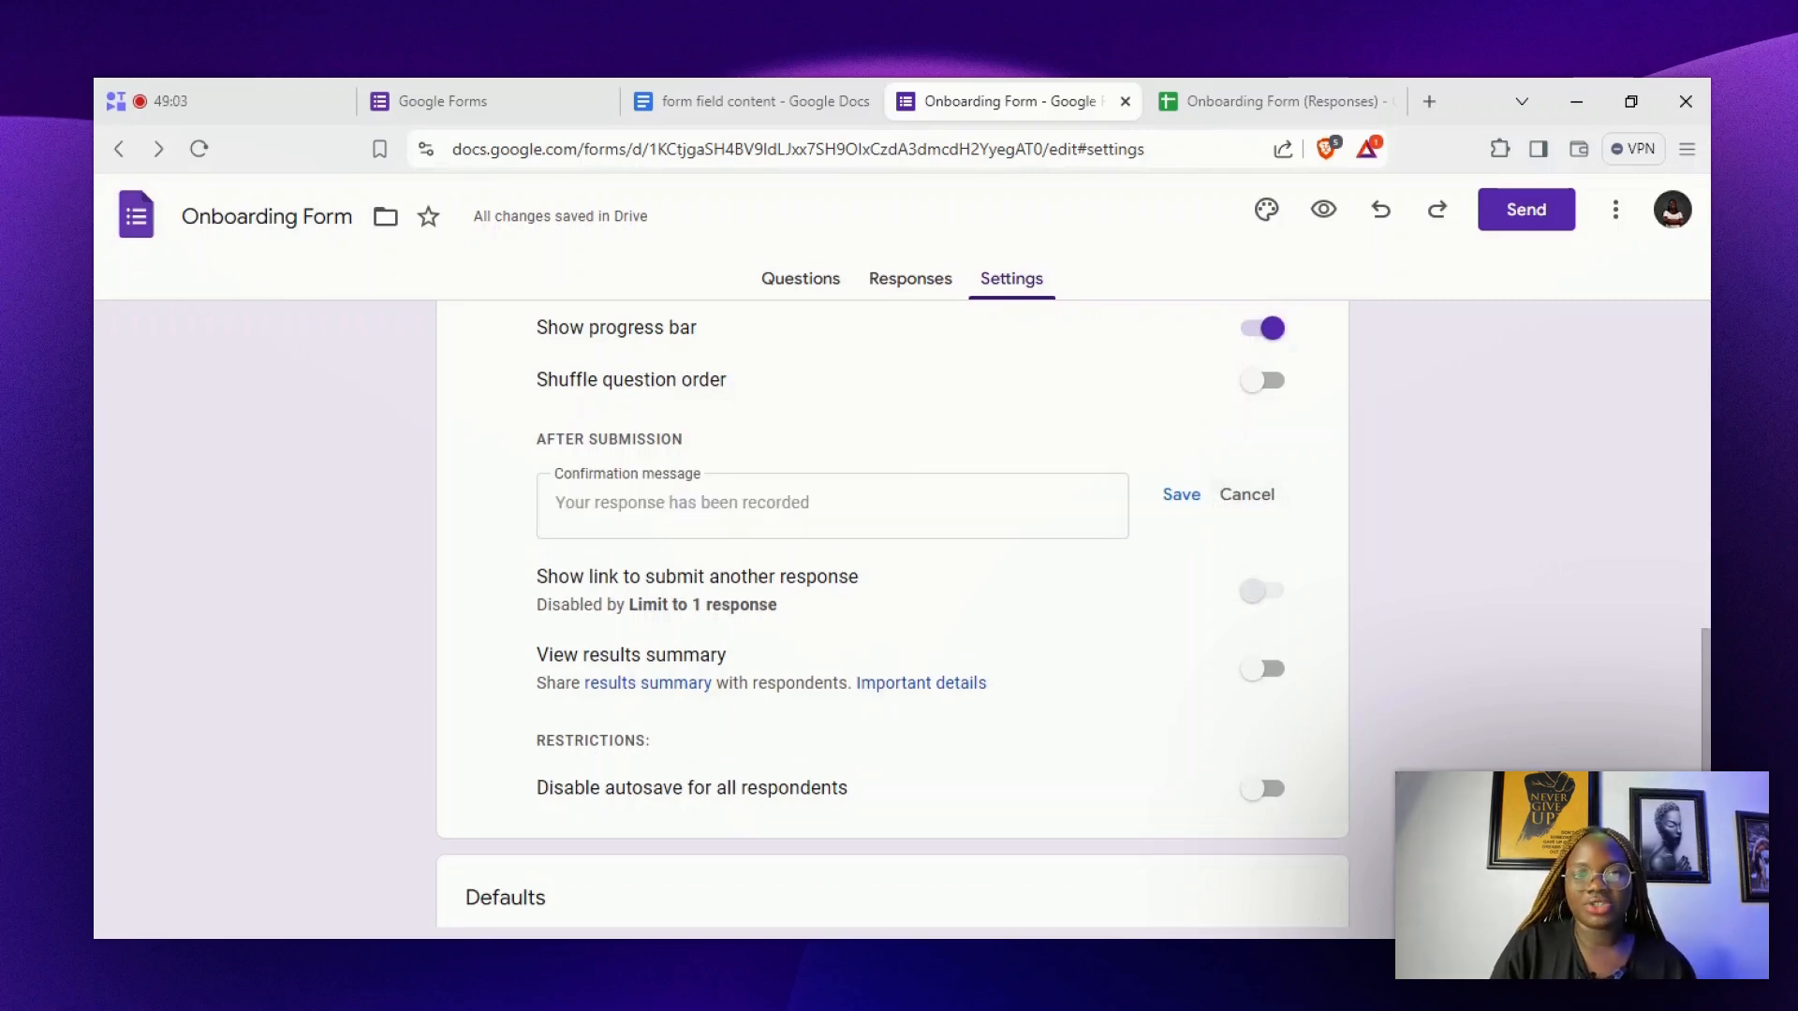
click(682, 504)
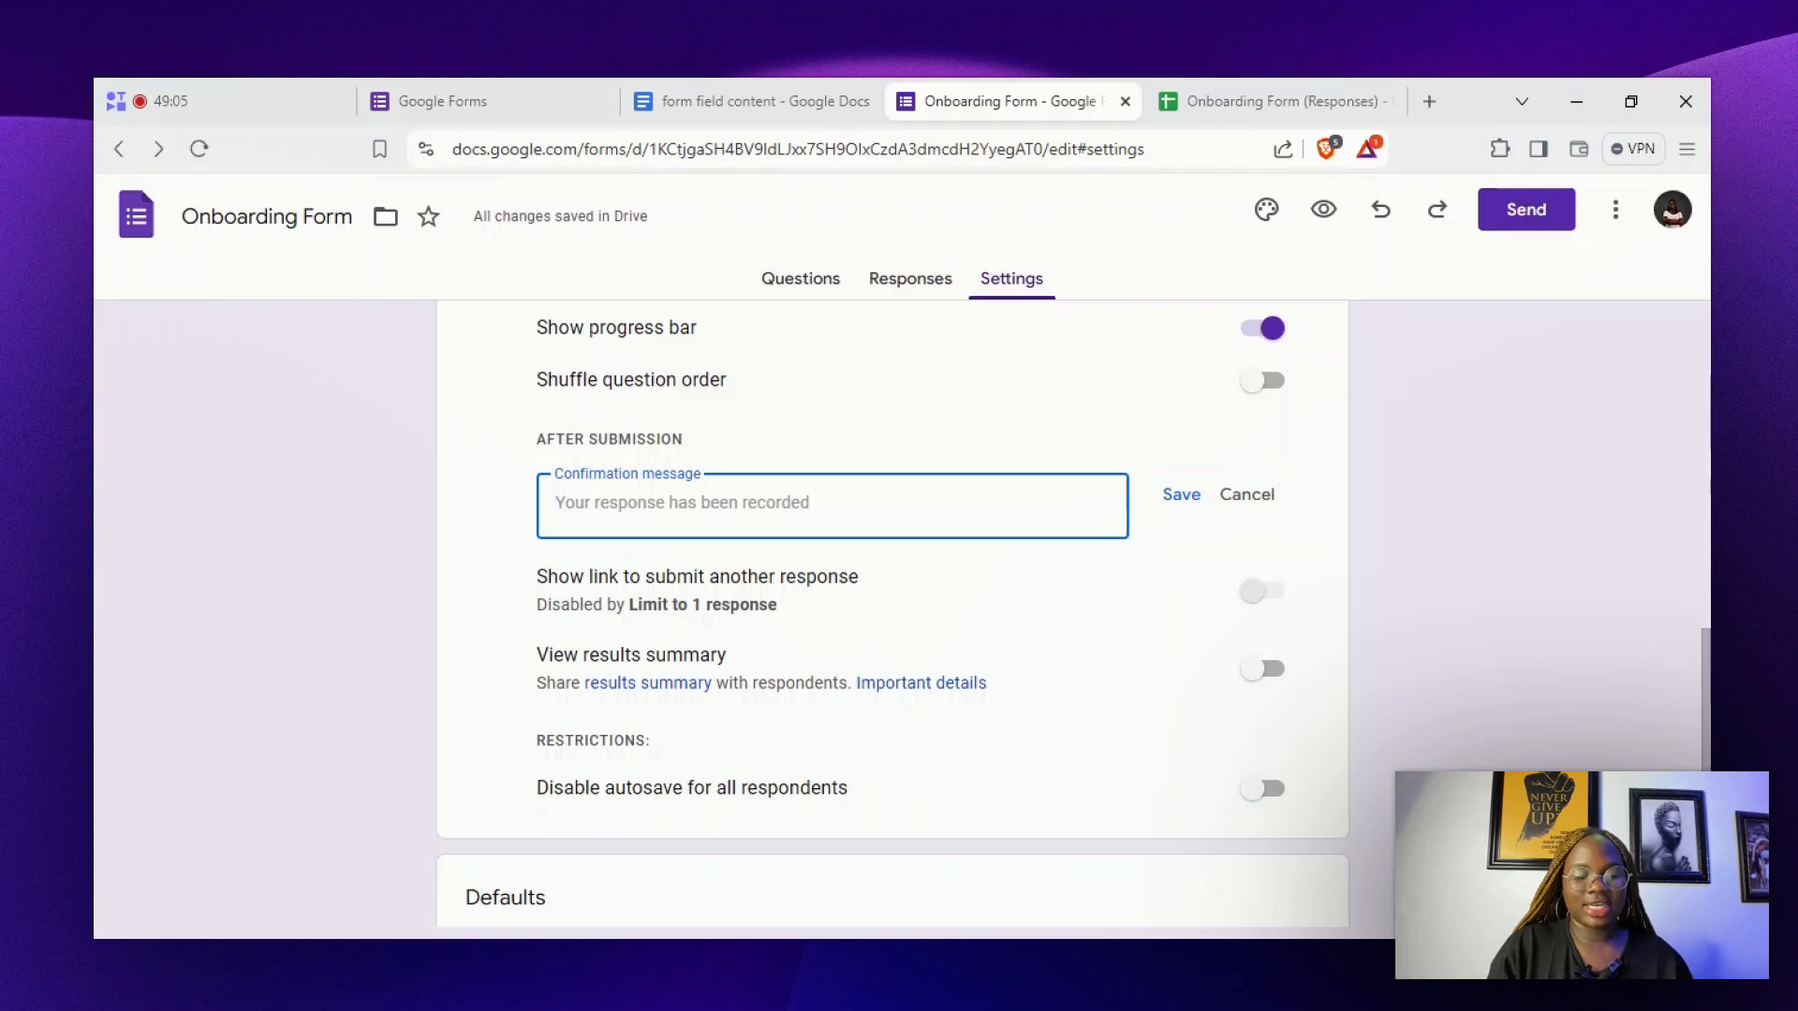
text(Than)
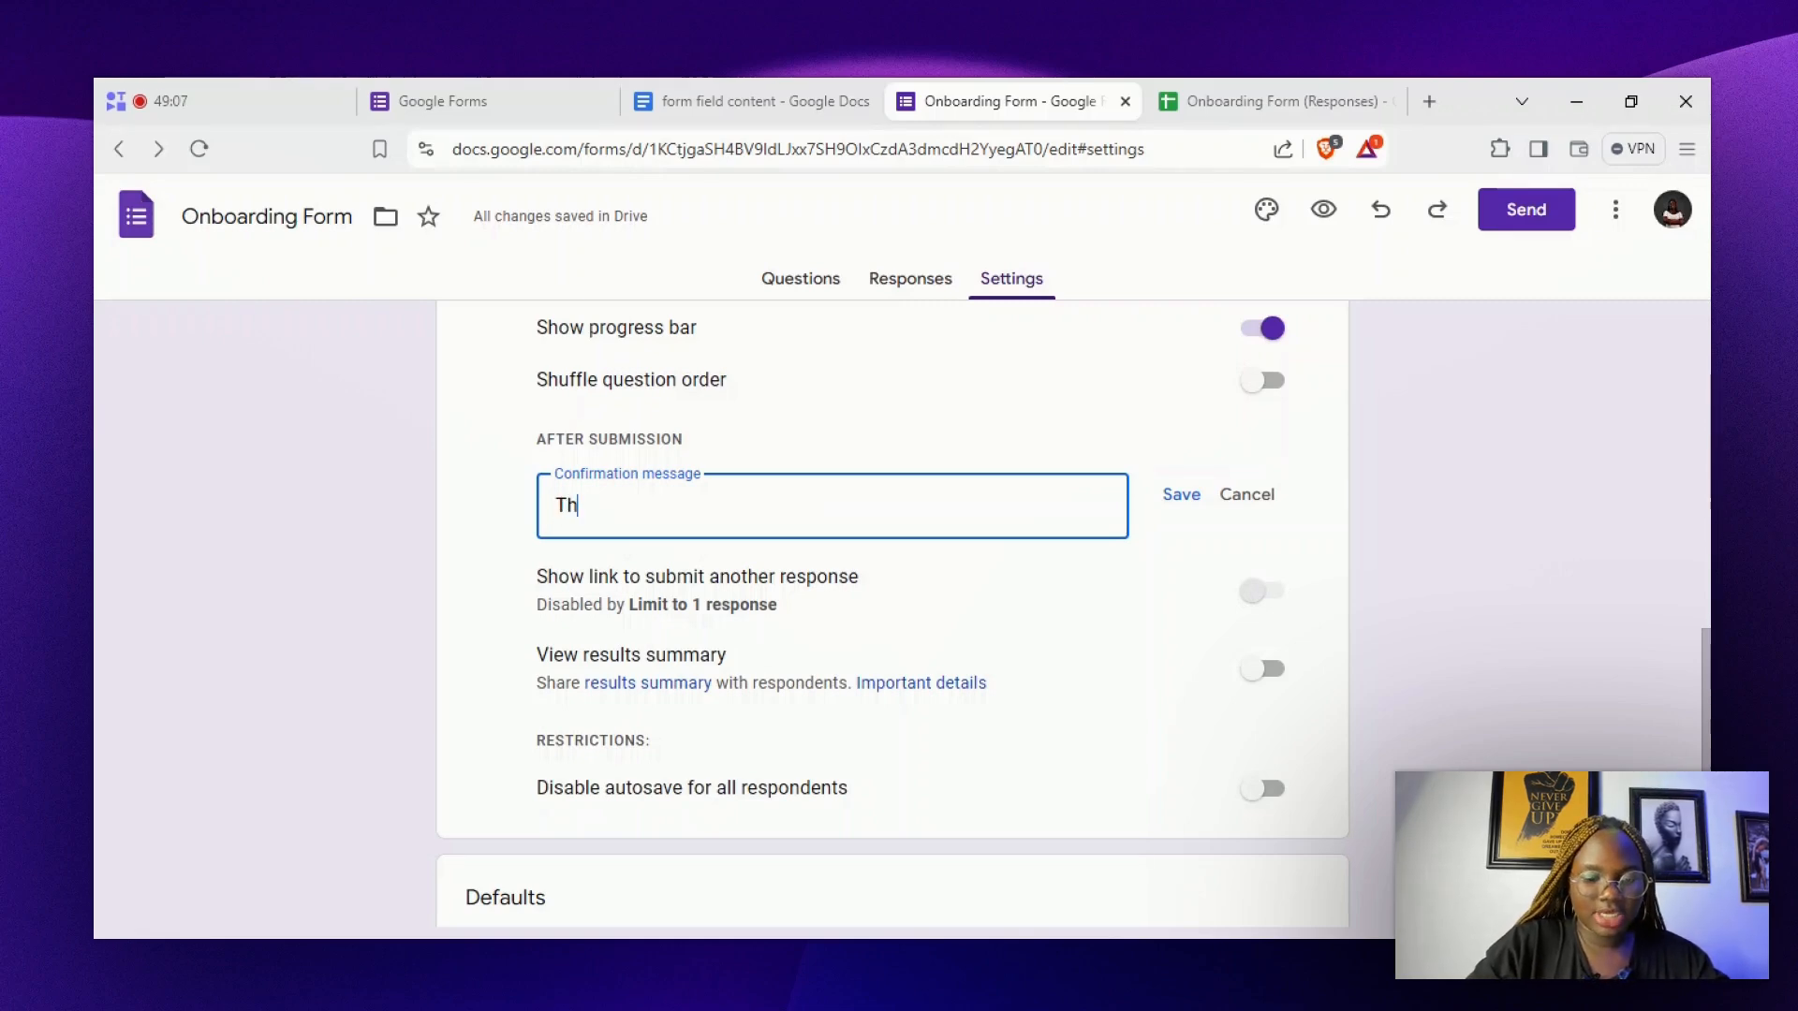
text(k)
text(you for your response)
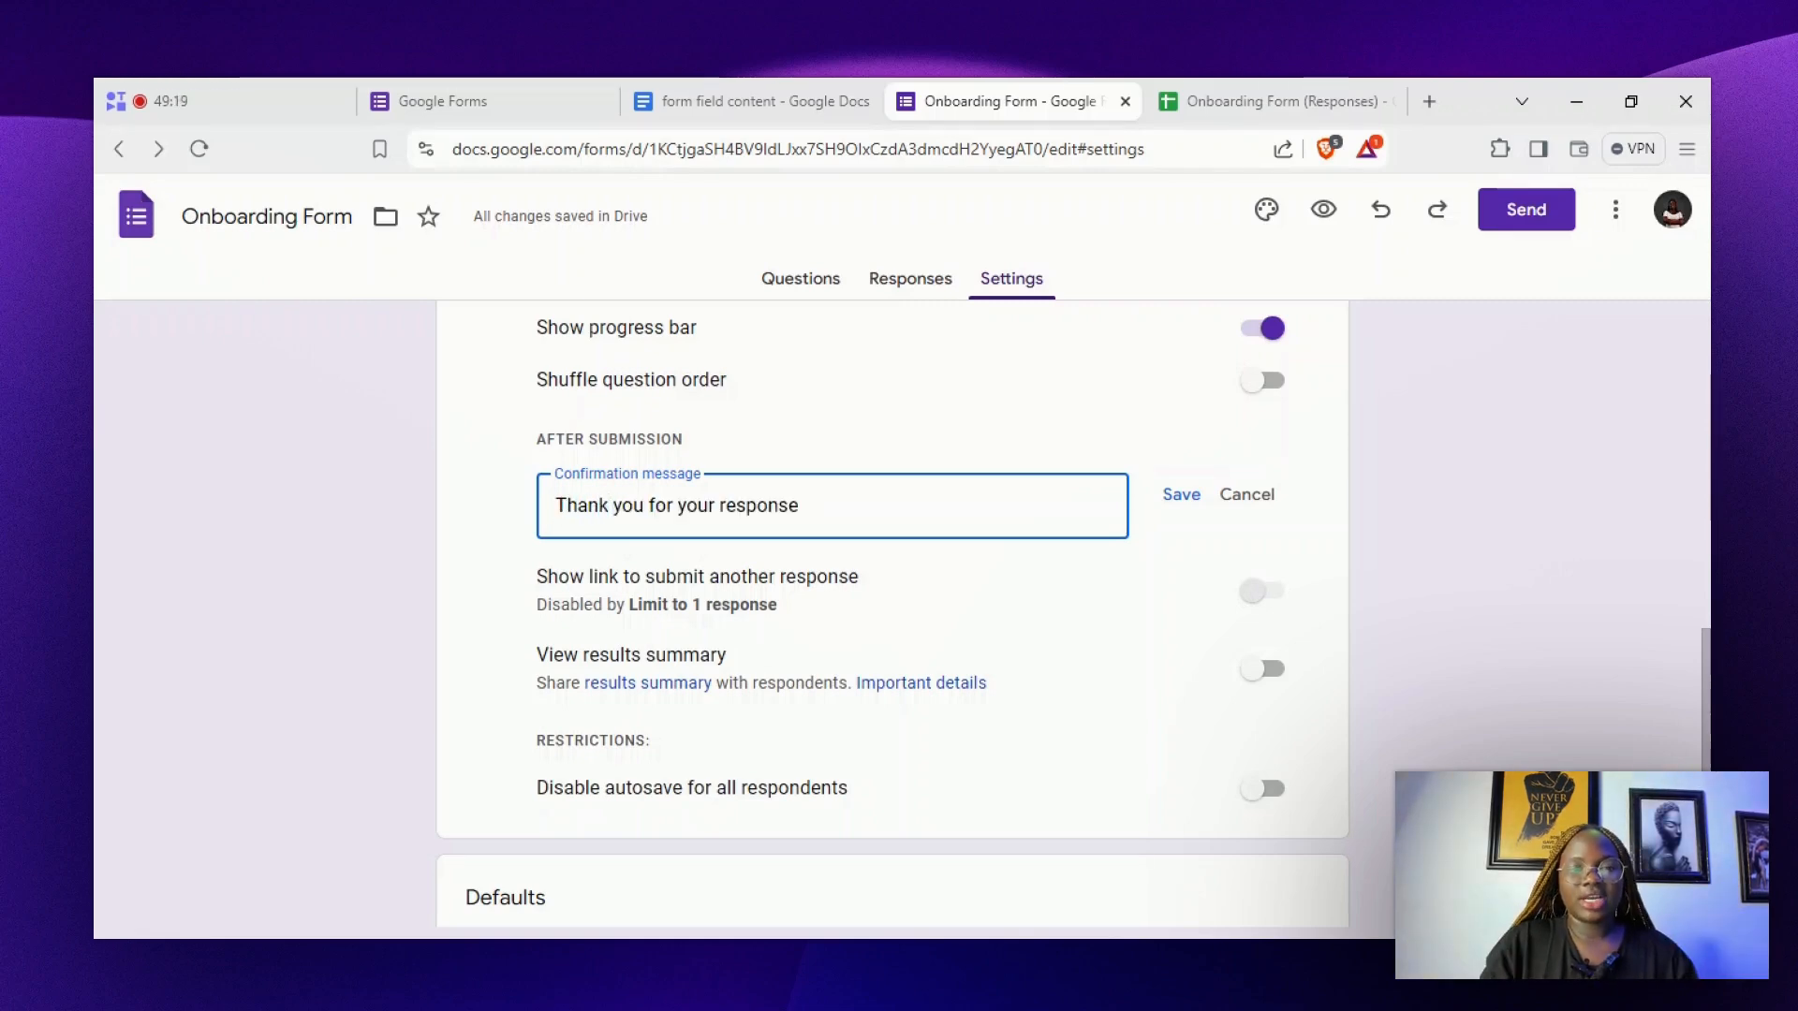
click(1166, 512)
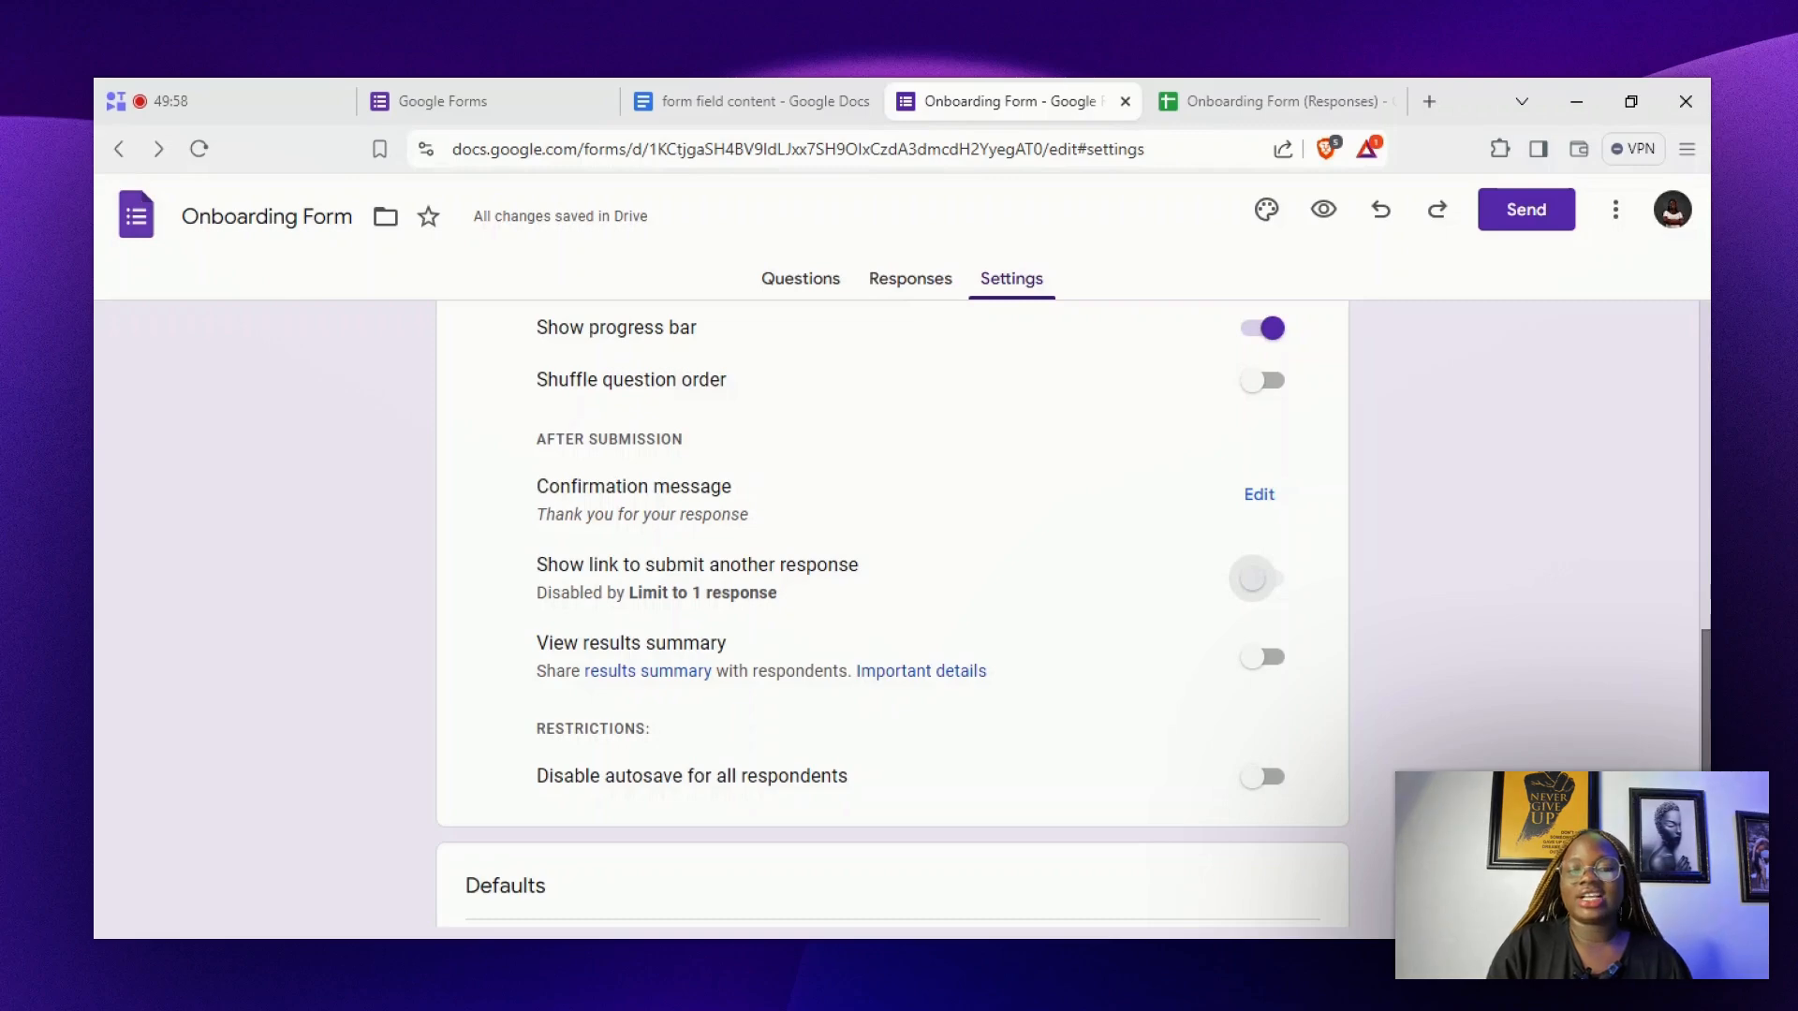
Set the form defaults to collect email addresses as Verified
scroll(893, 562, down, 3)
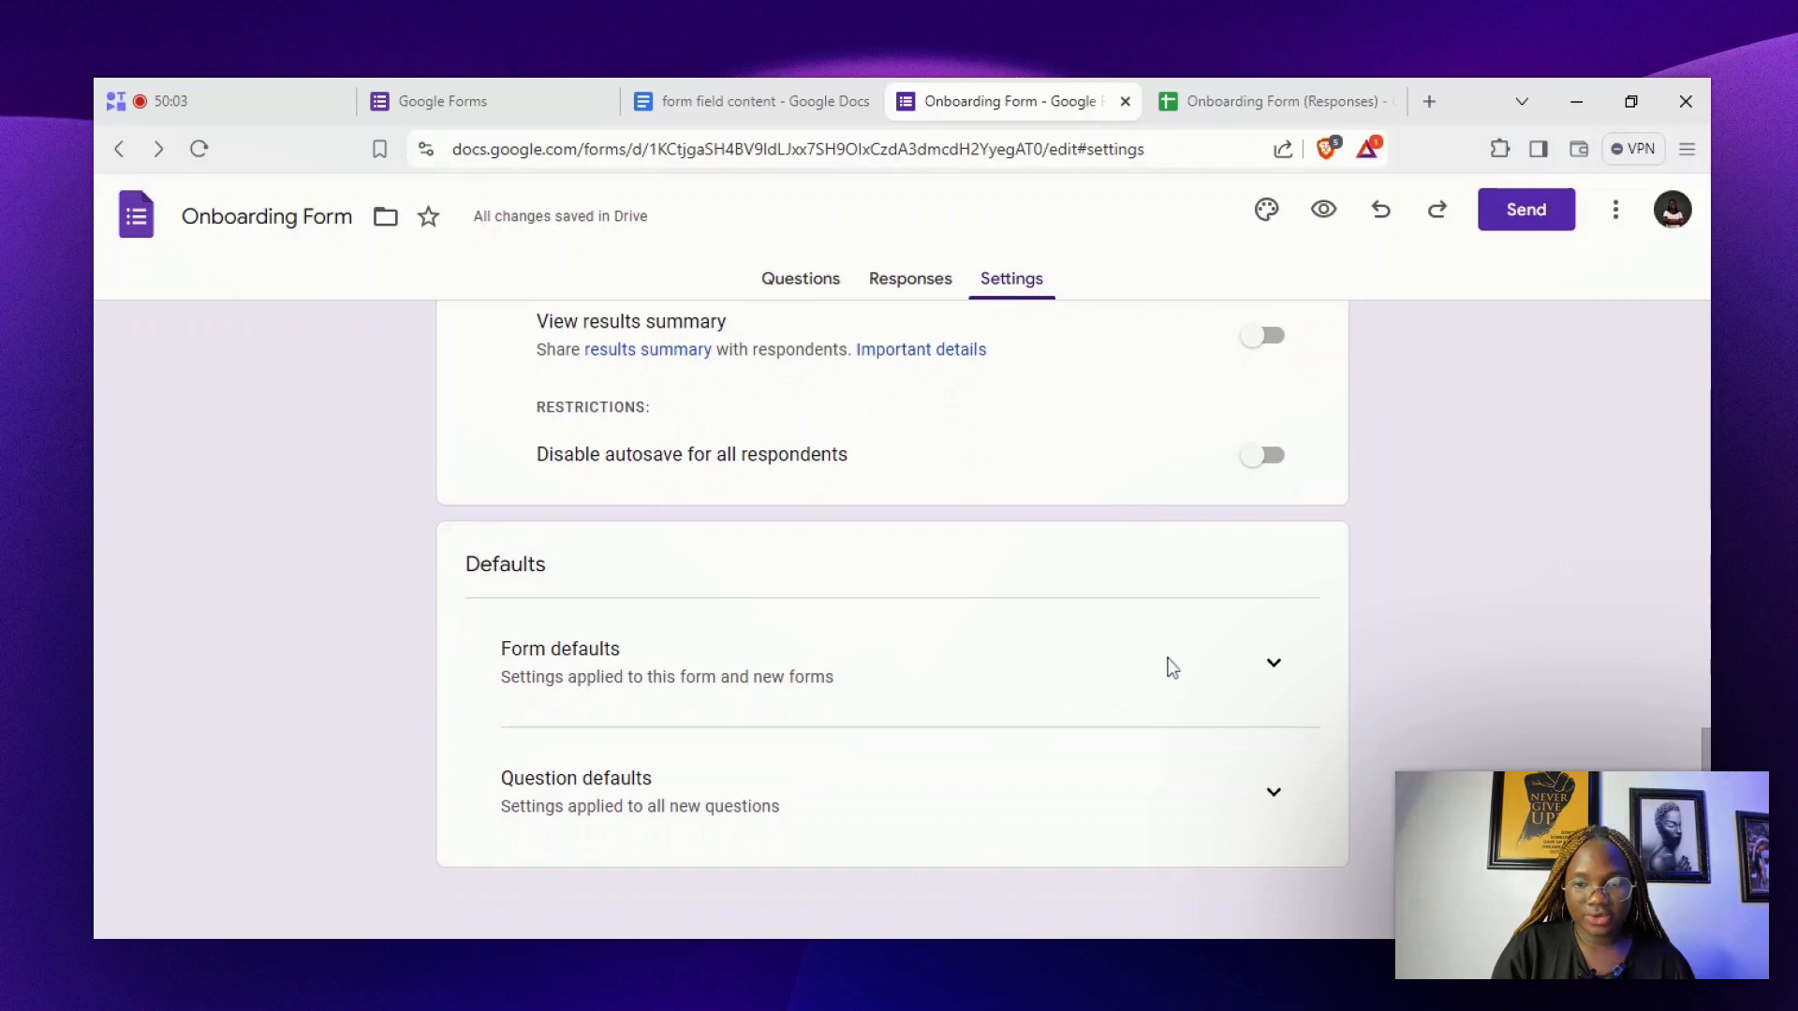
click(1276, 666)
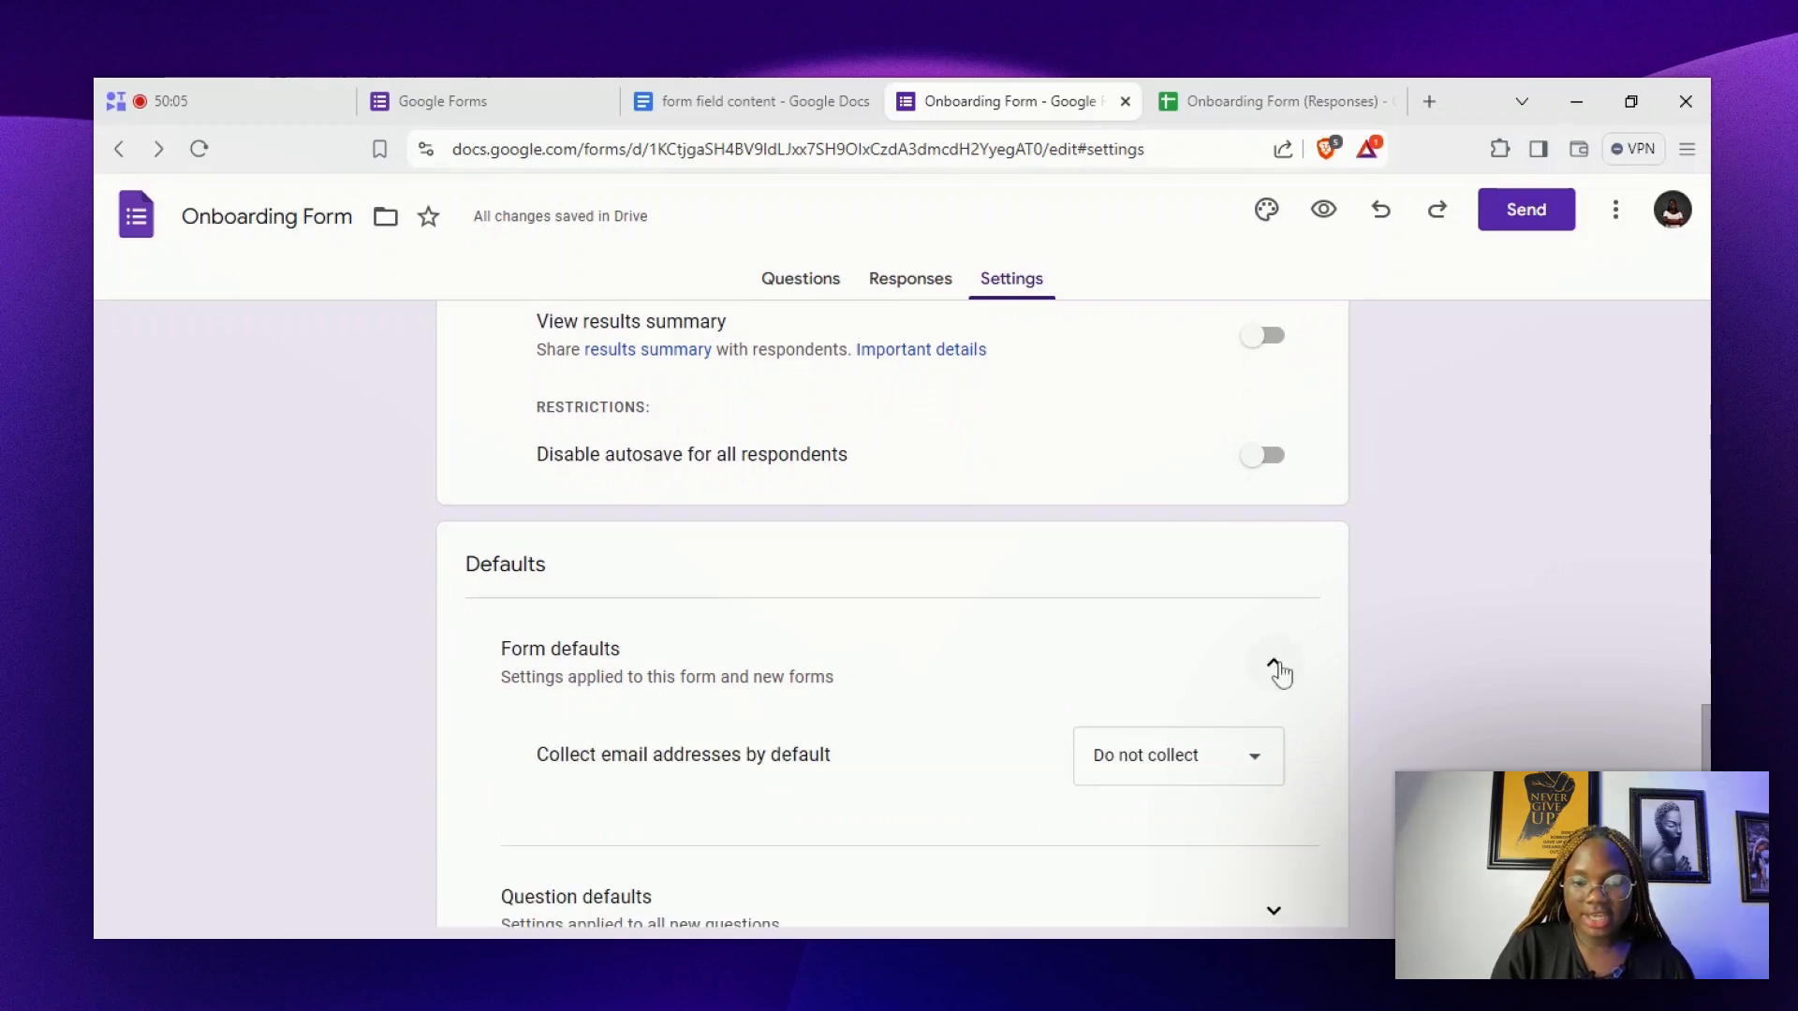
click(1203, 765)
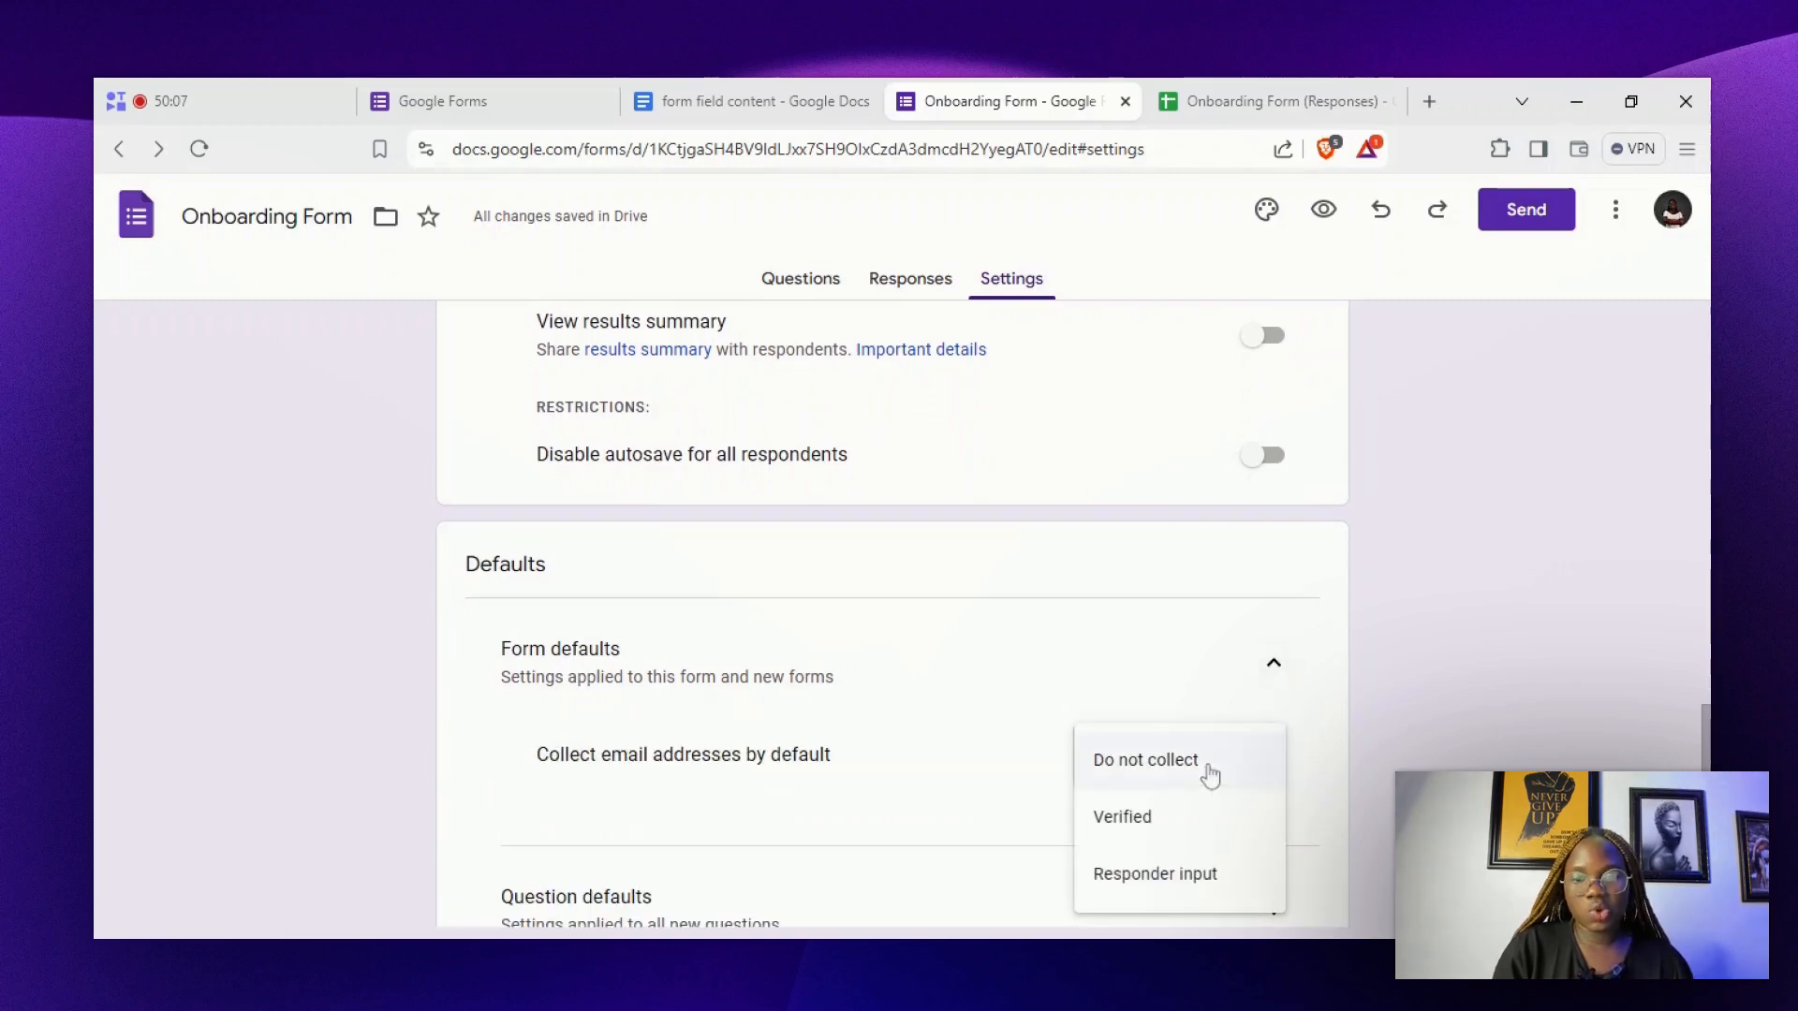
click(1173, 824)
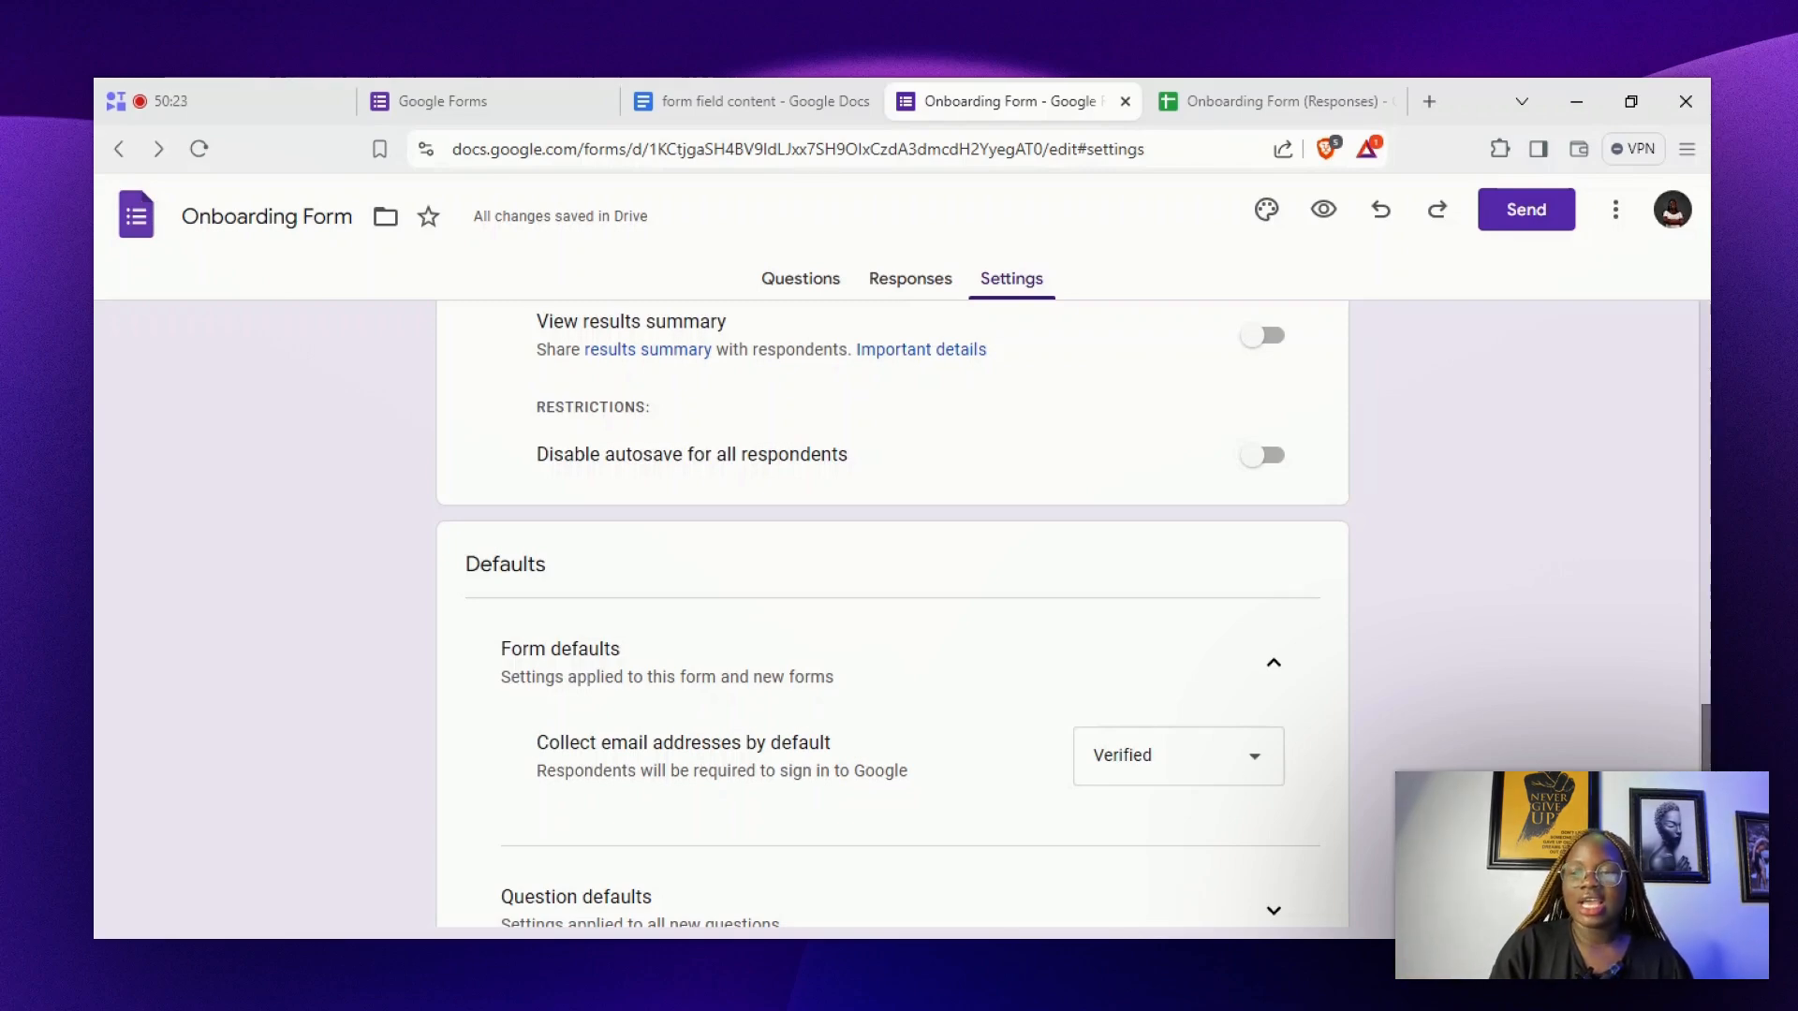
Expand the question defaults and view the option for making new questions required
scroll(893, 618, down, 2)
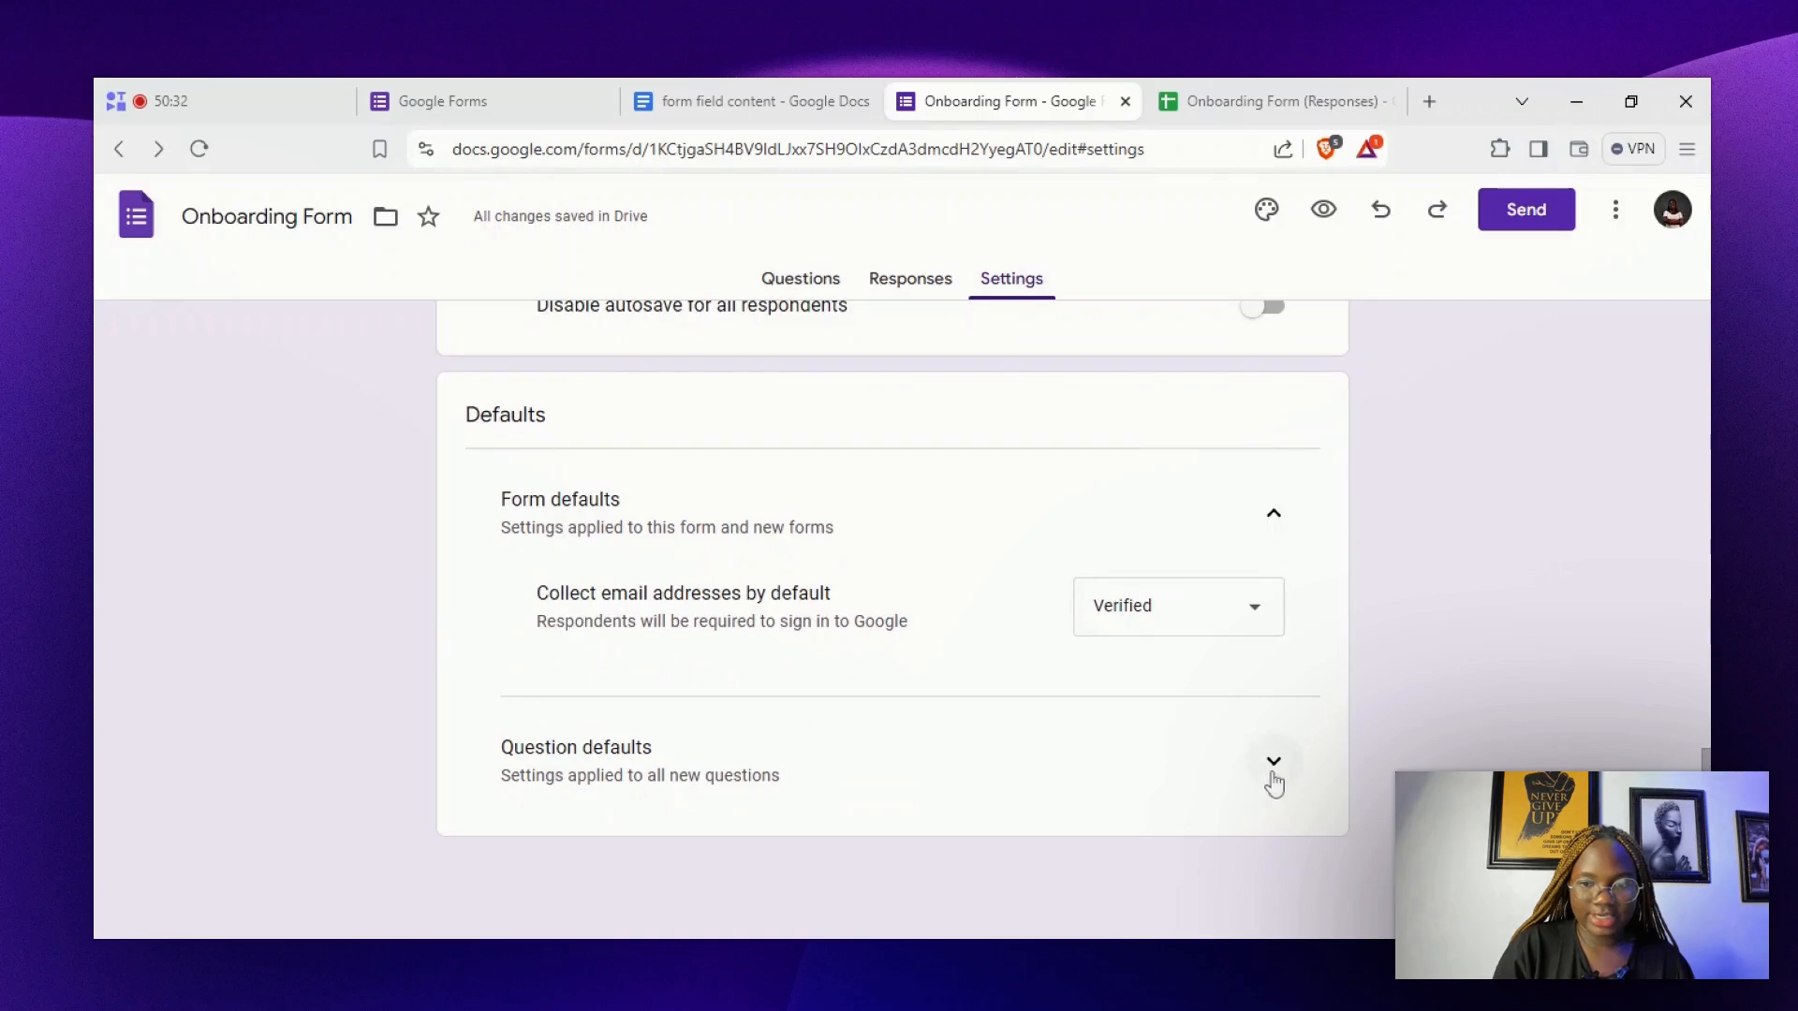
click(1273, 764)
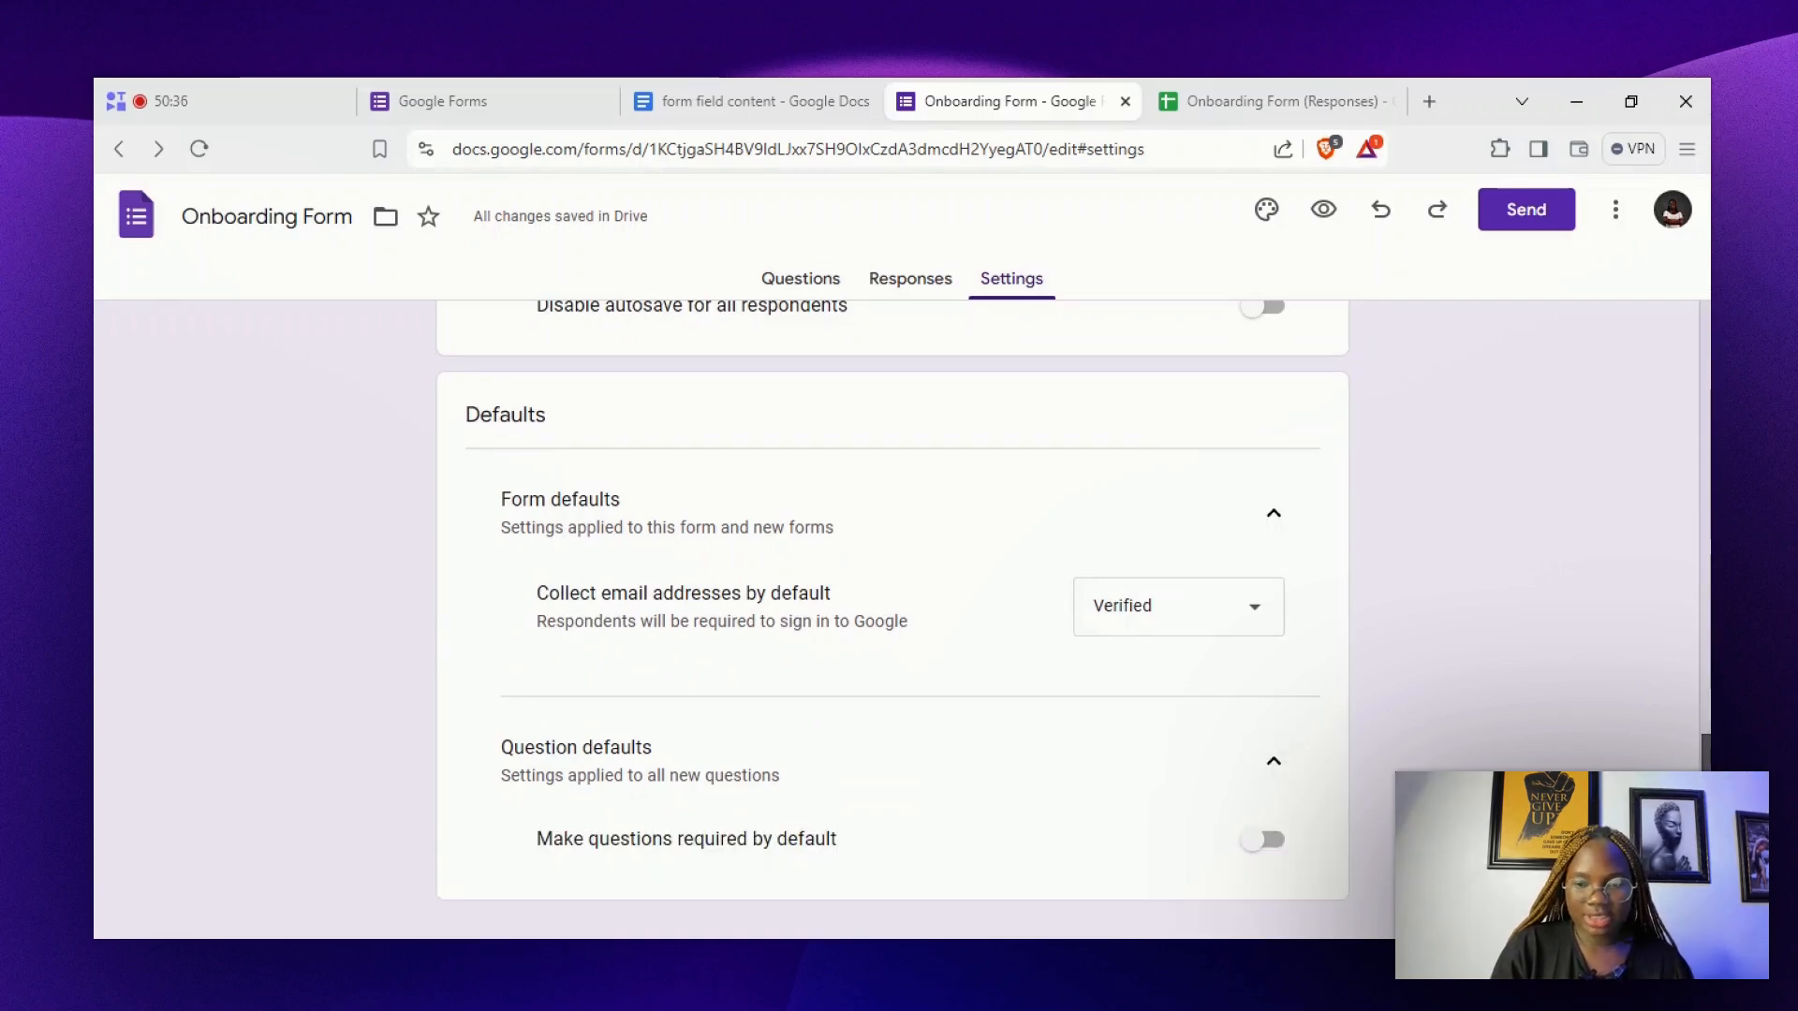
scroll(892, 600, down, 1)
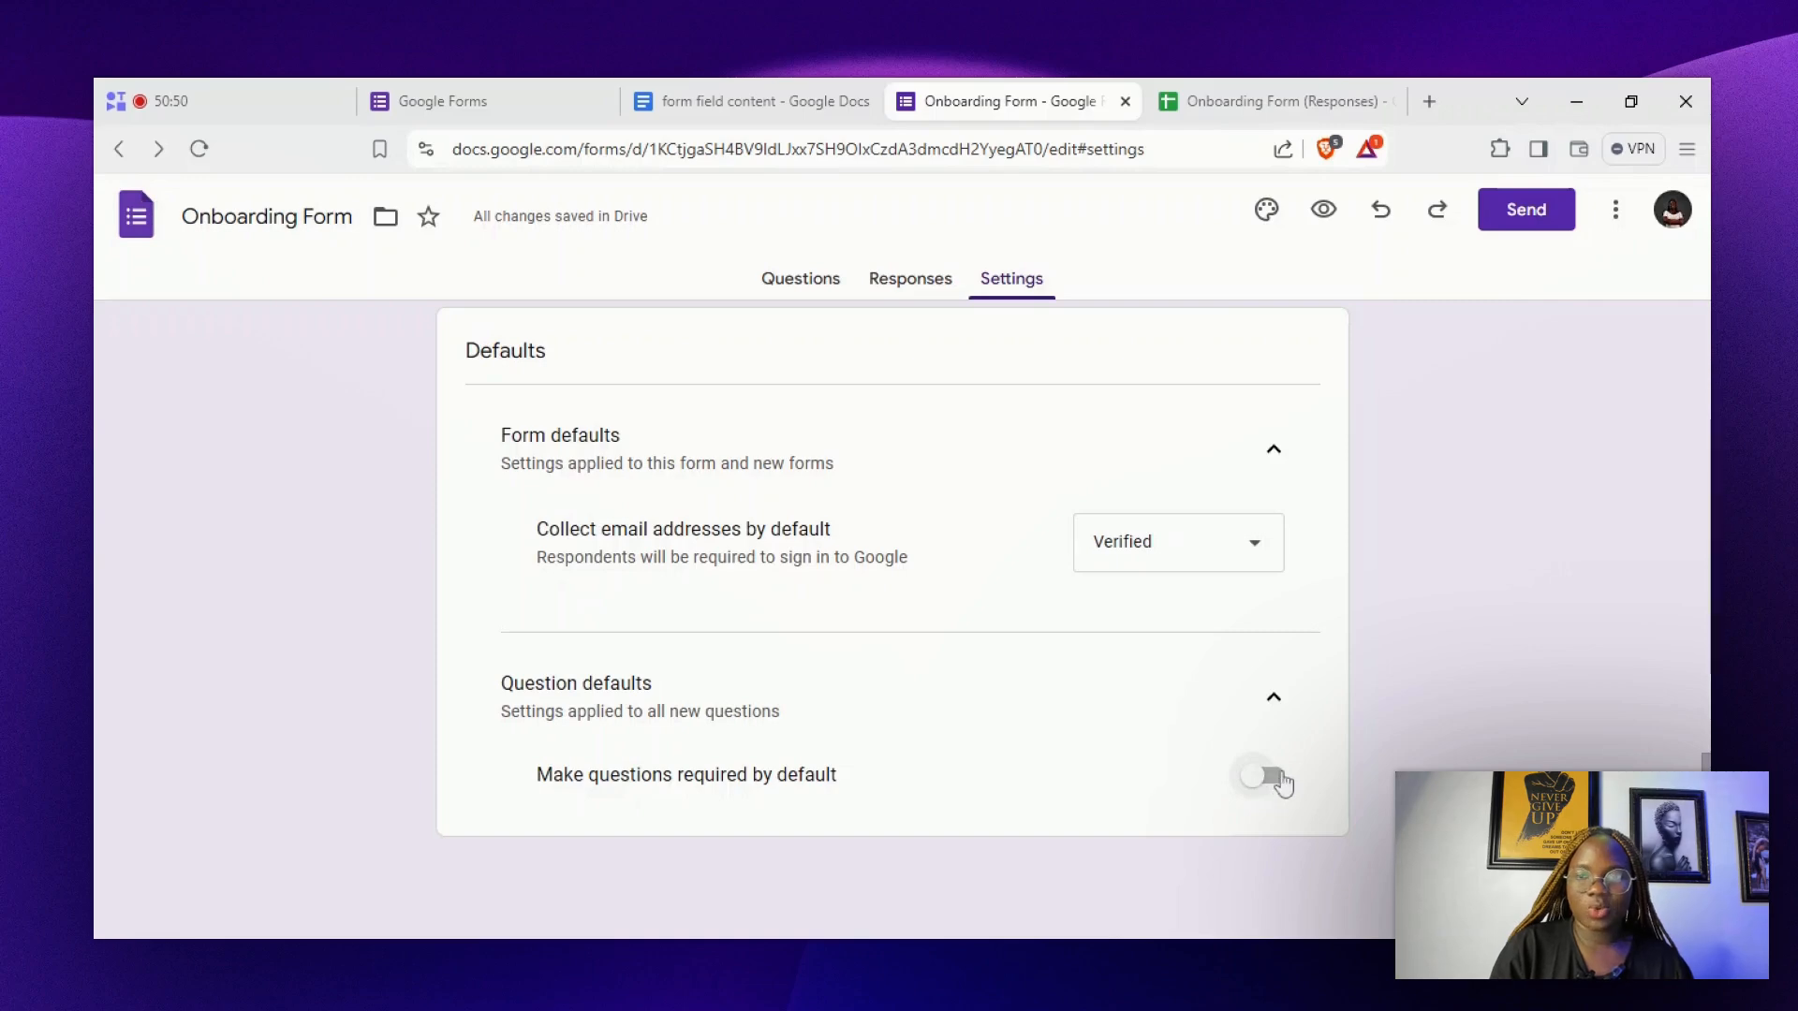
Open the form's theme customization and look through the font and size choices for the header text
scroll(1683, 705, up, 15)
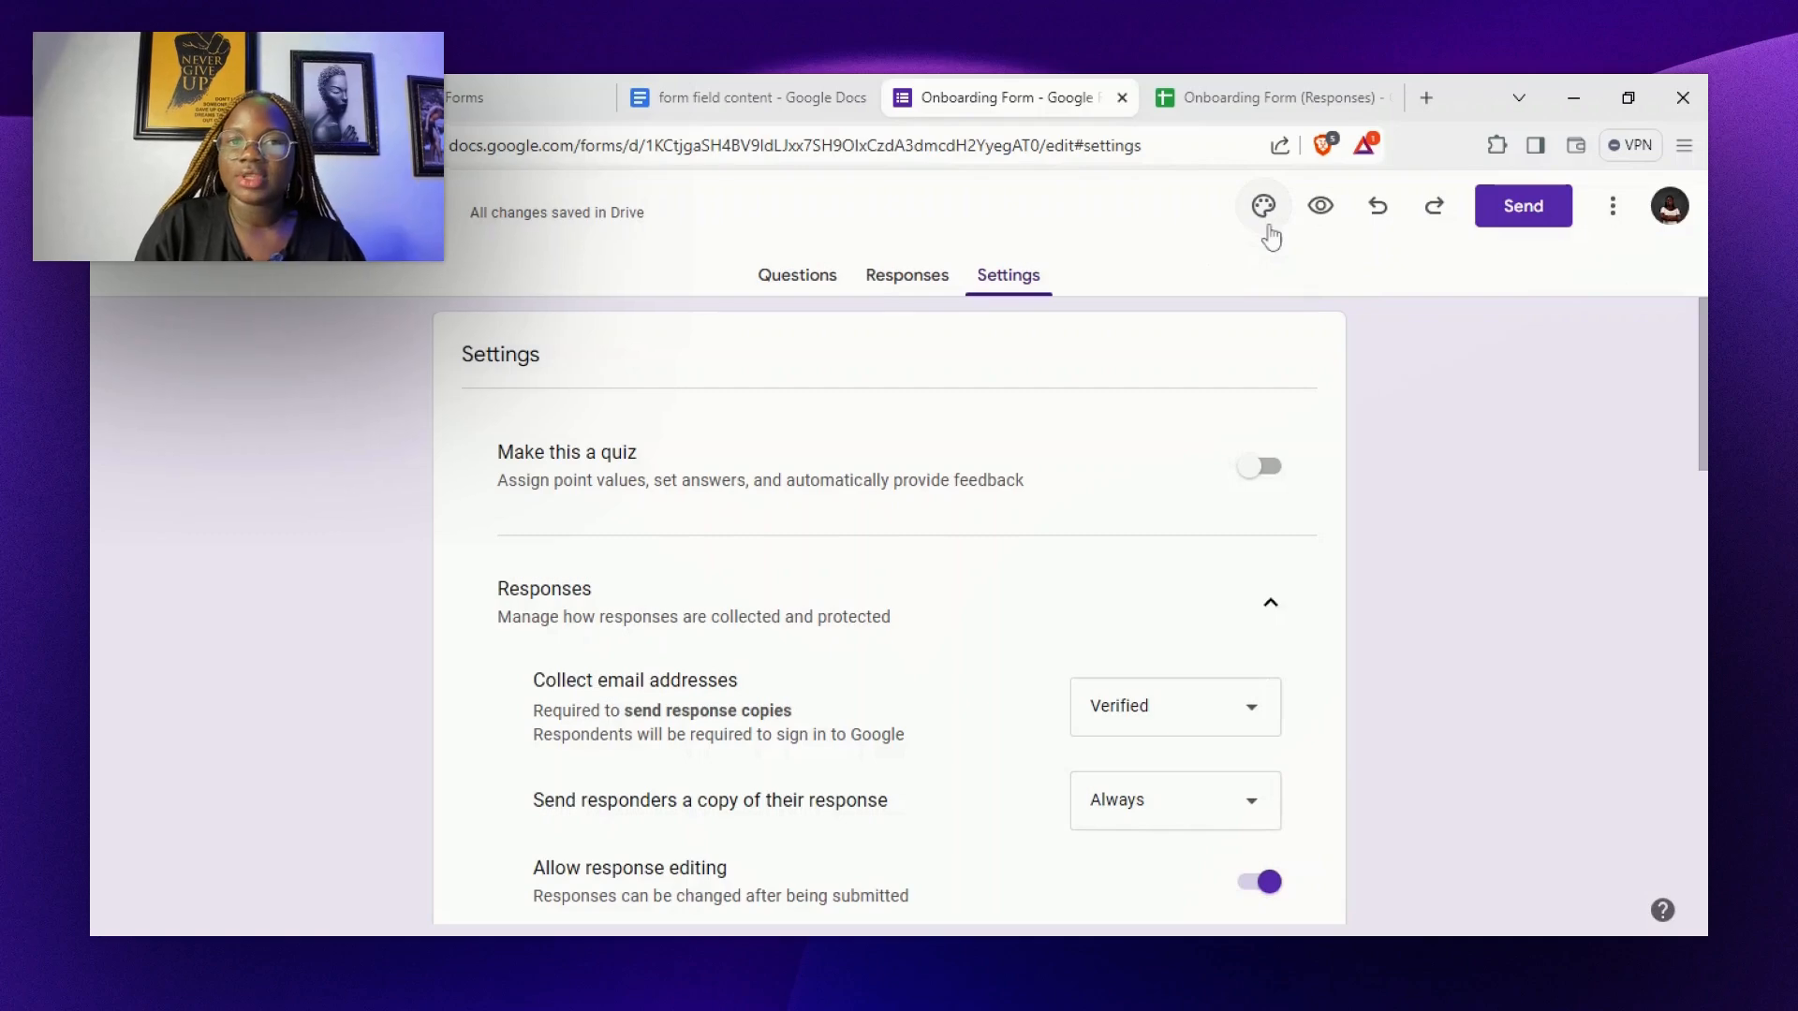
click(1267, 230)
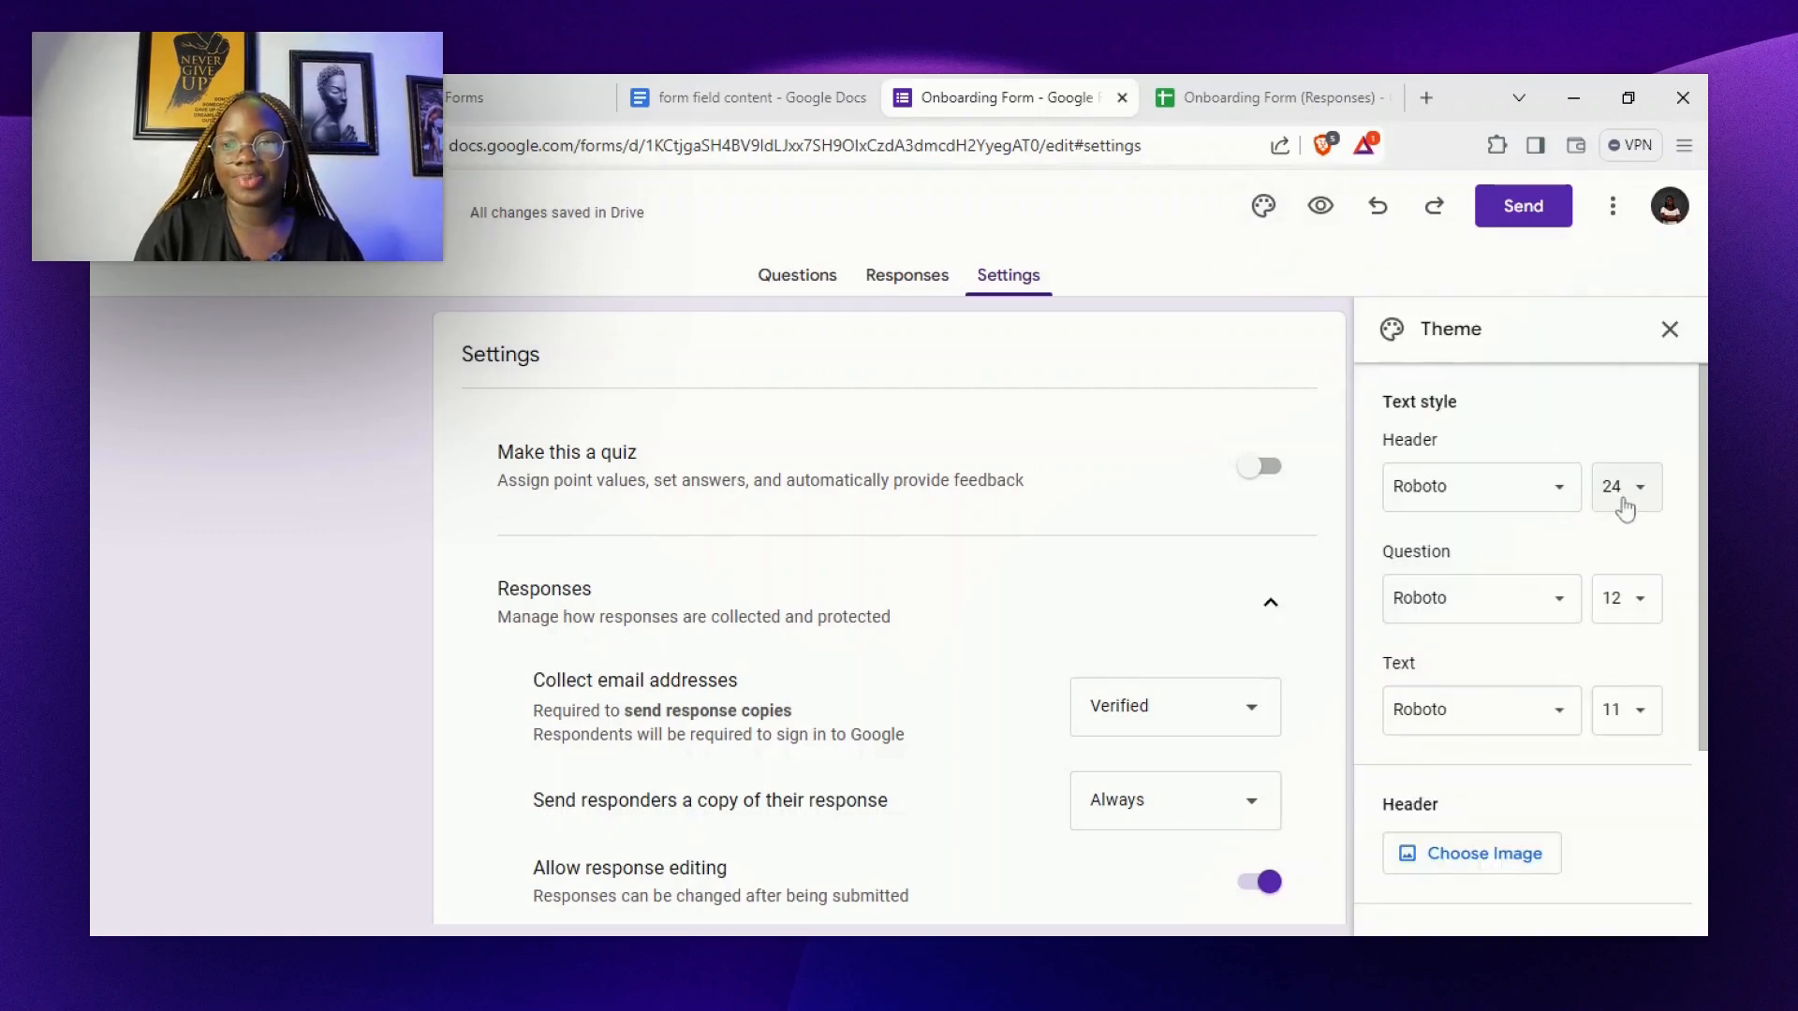
click(1486, 489)
click(1556, 408)
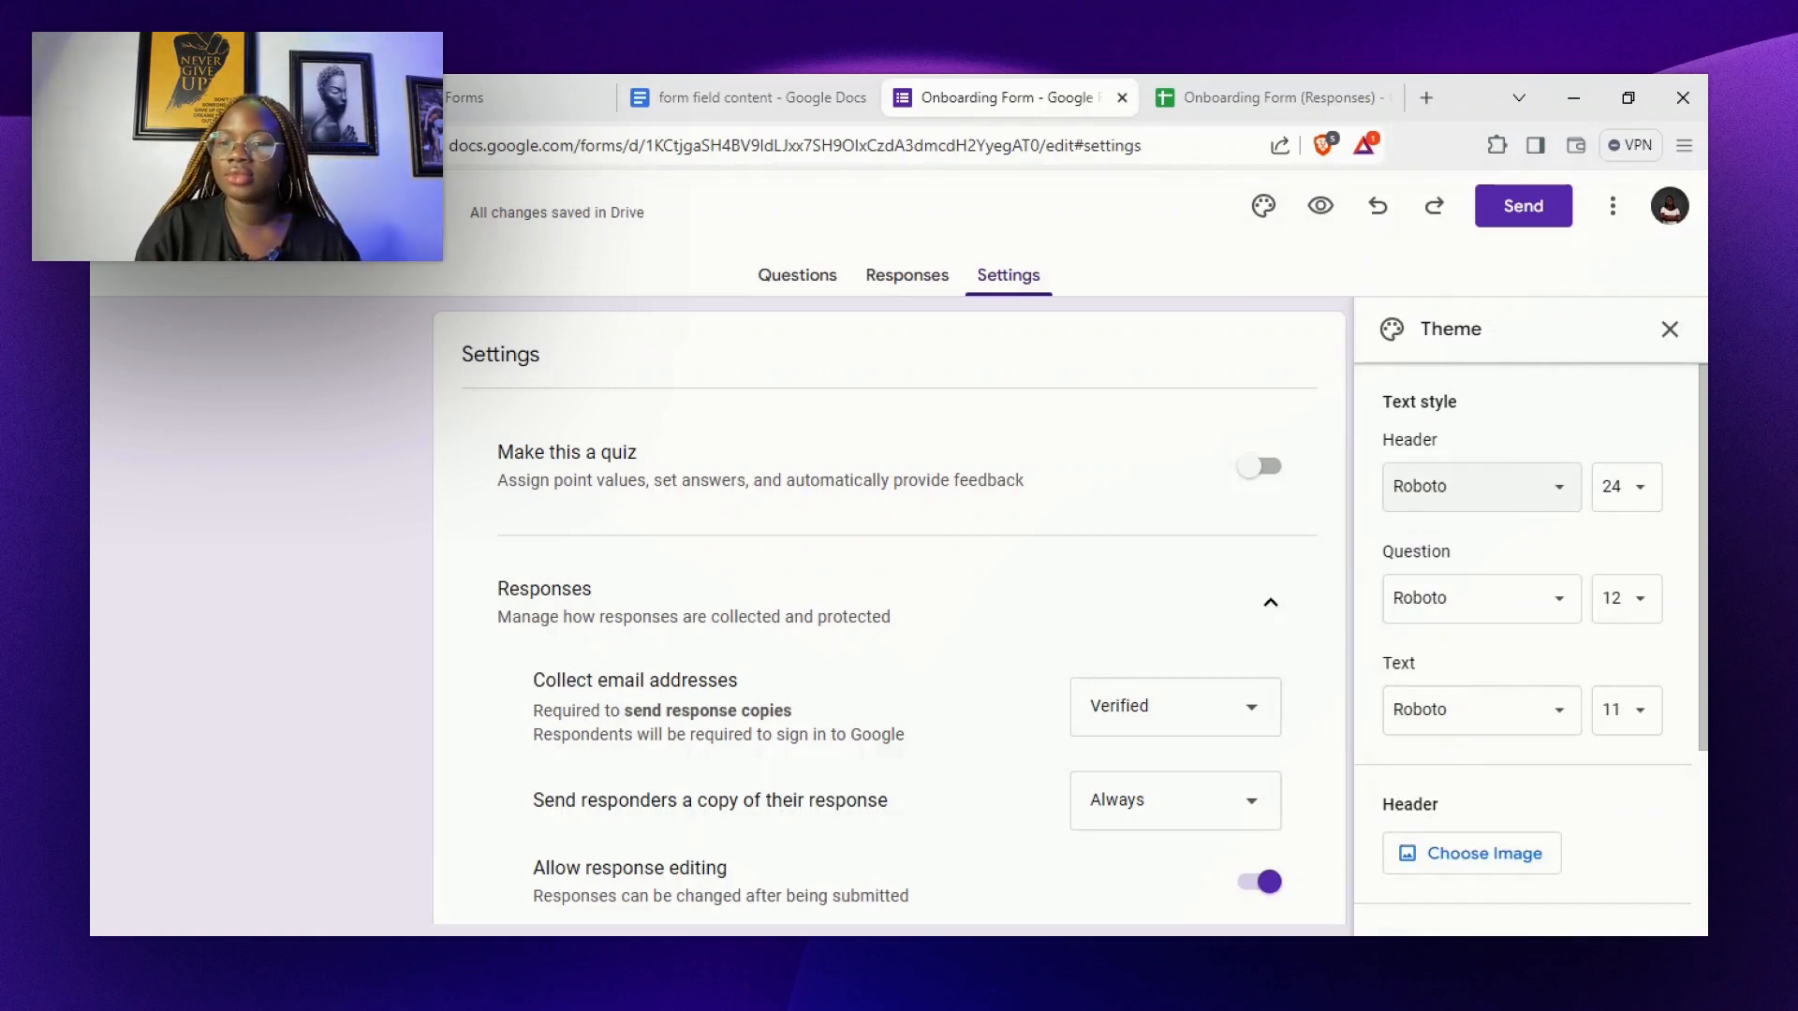
click(1622, 506)
click(1598, 385)
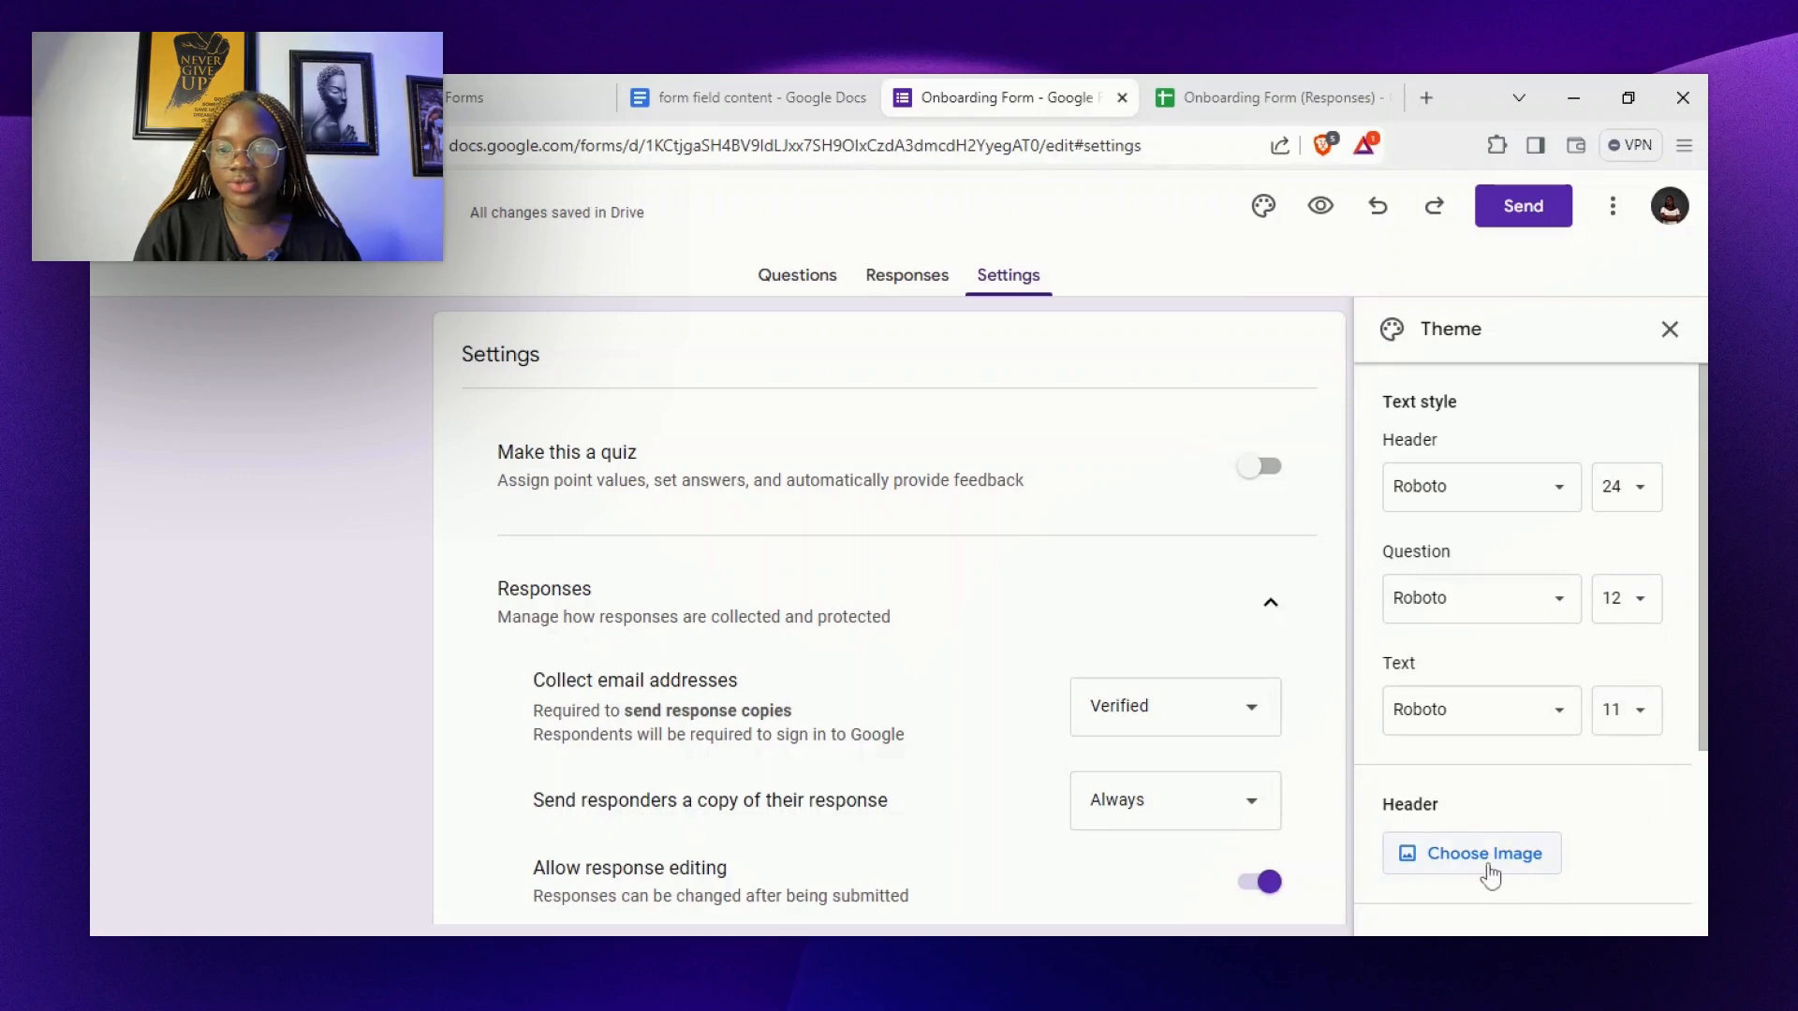
Set the theme color to cyan and try the neutral and darkest backgrounds, settling on the lightest cyan tint
scroll(1490, 875, down, 3)
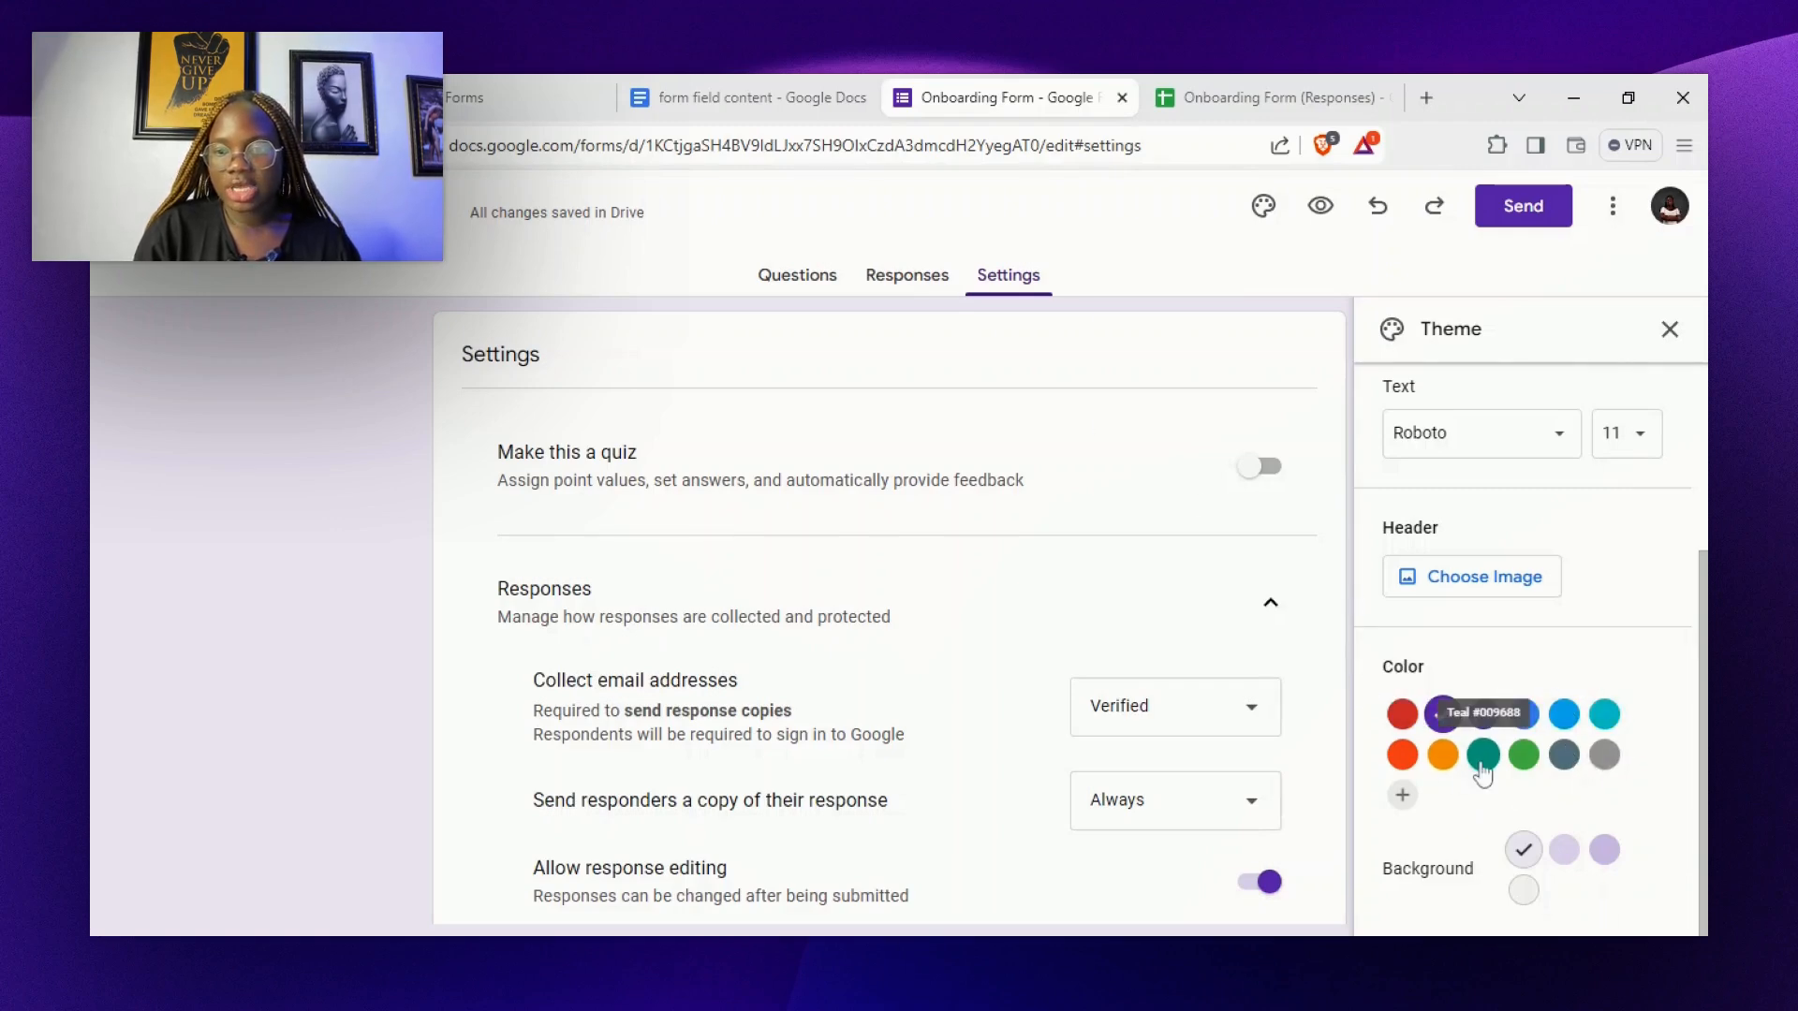
click(1611, 715)
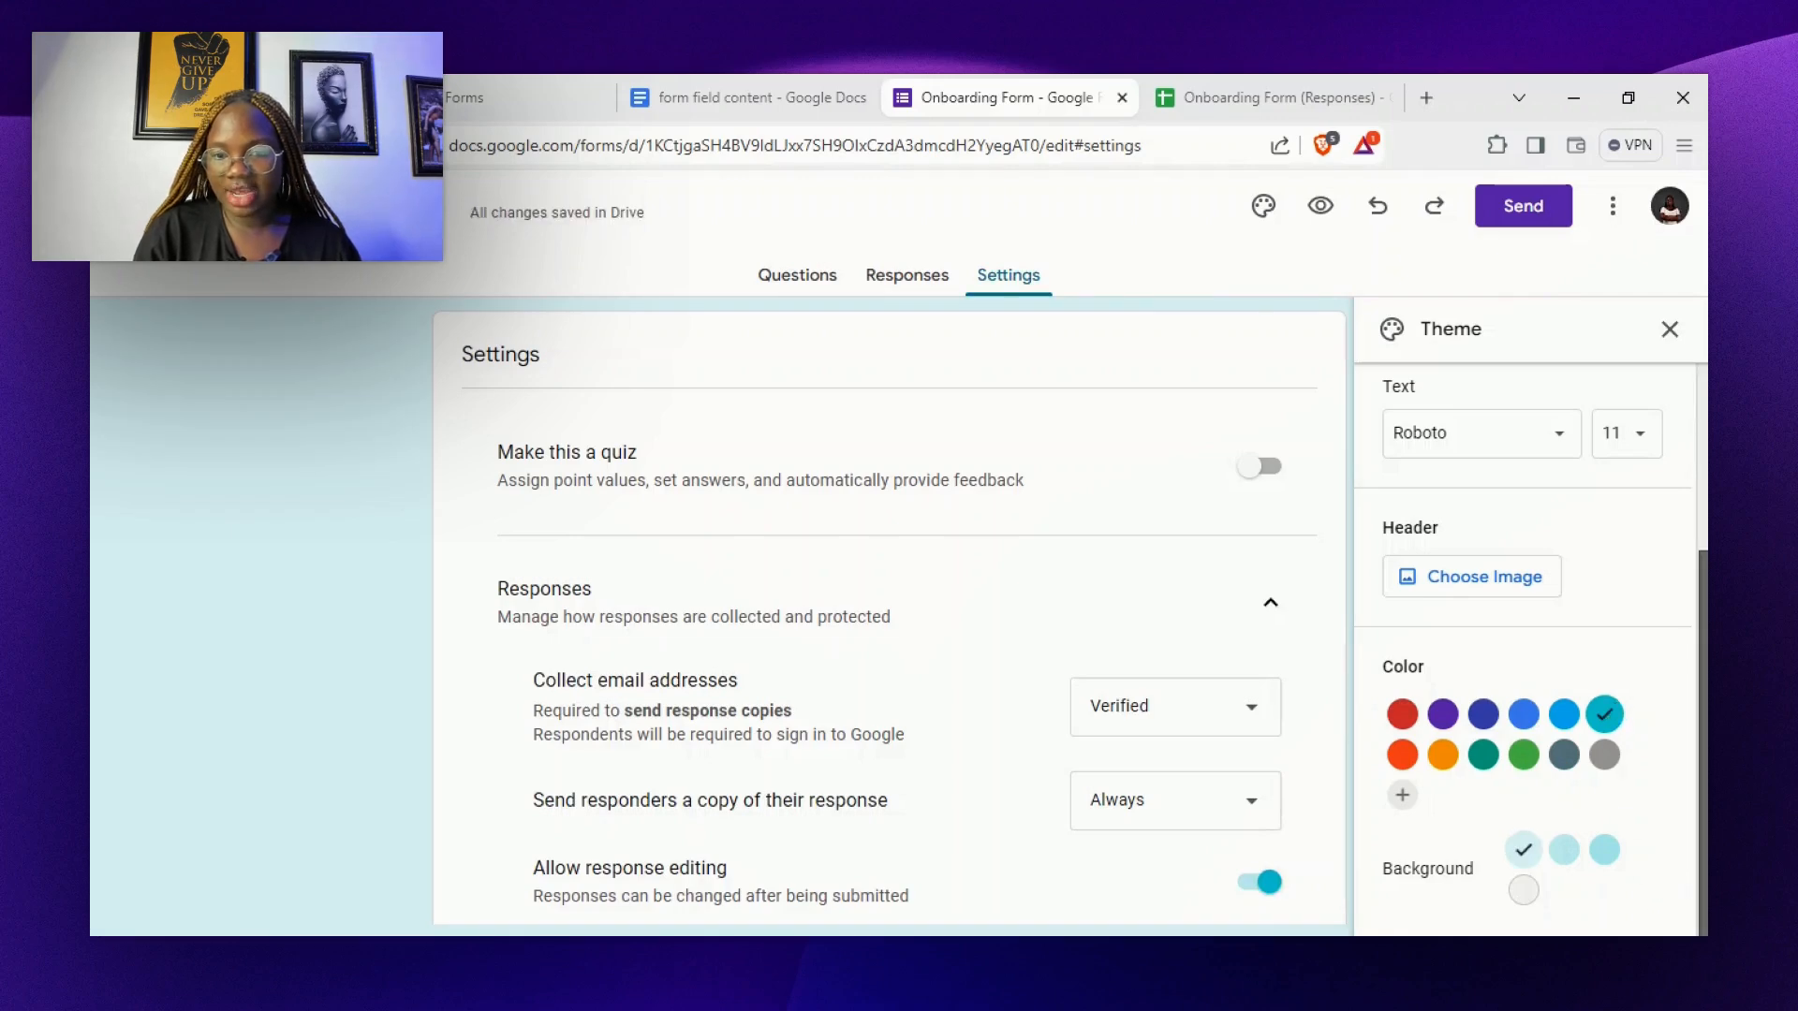
click(1524, 892)
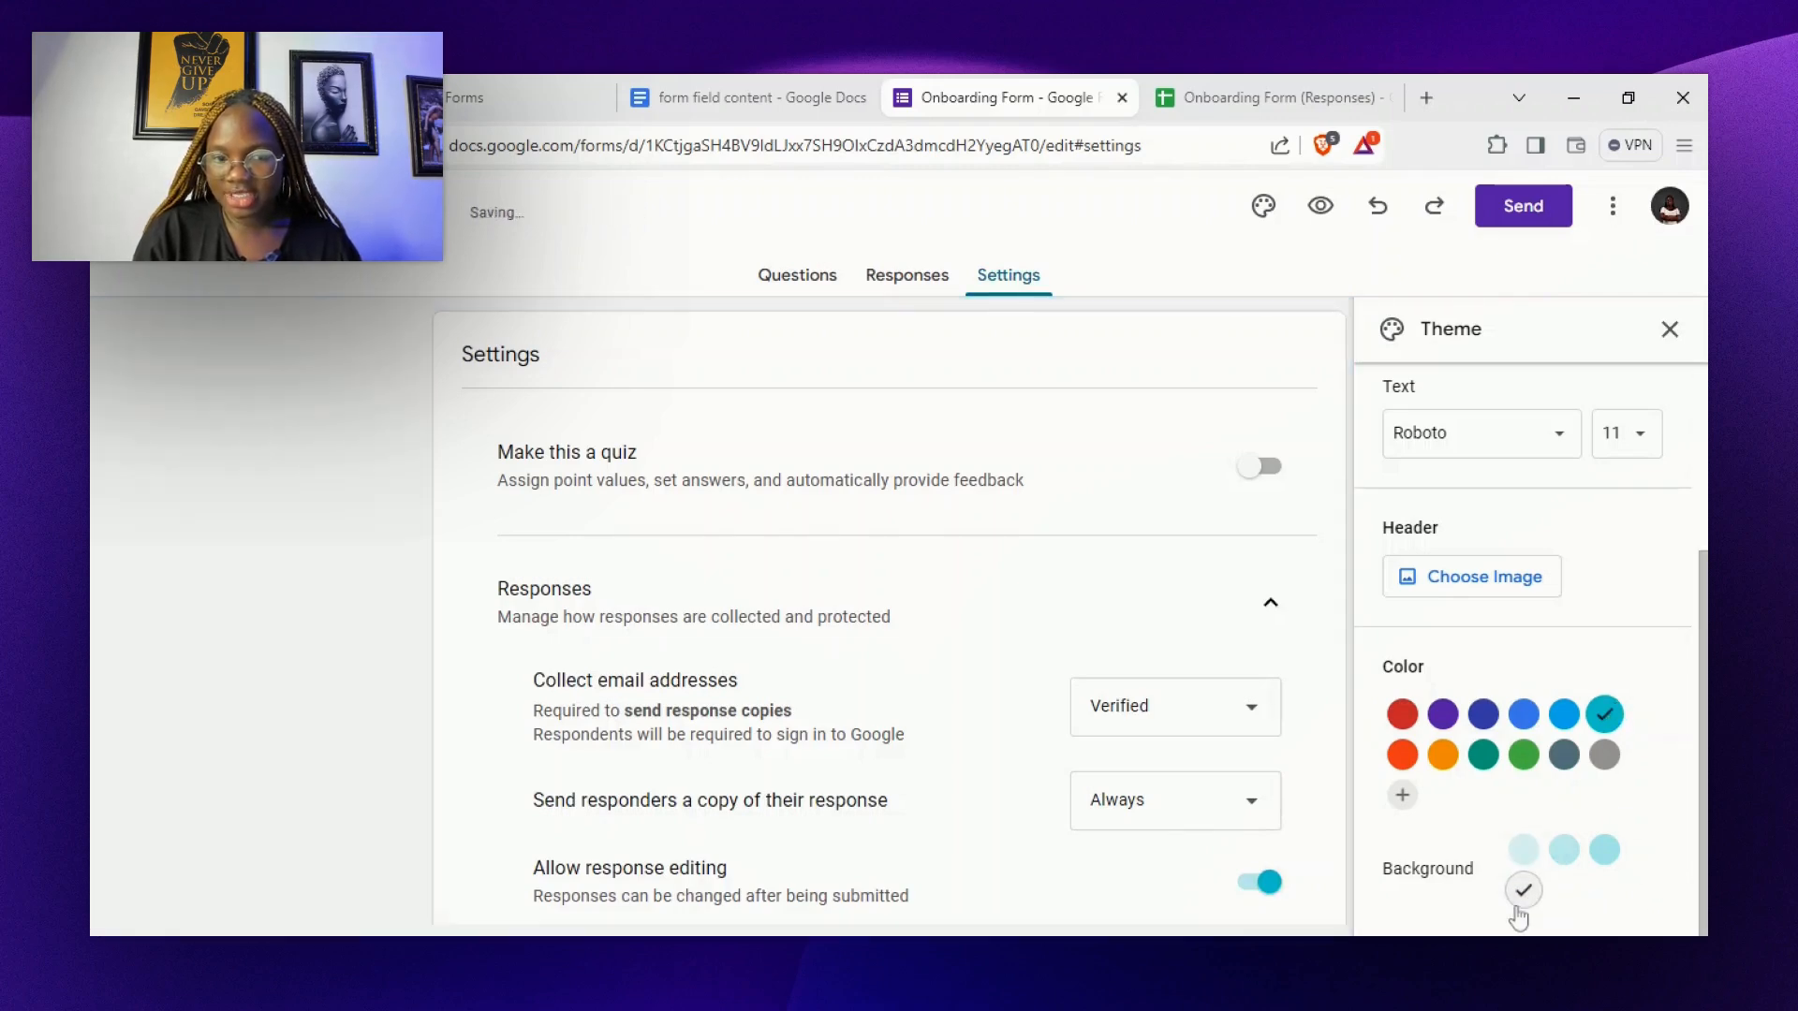
click(1605, 852)
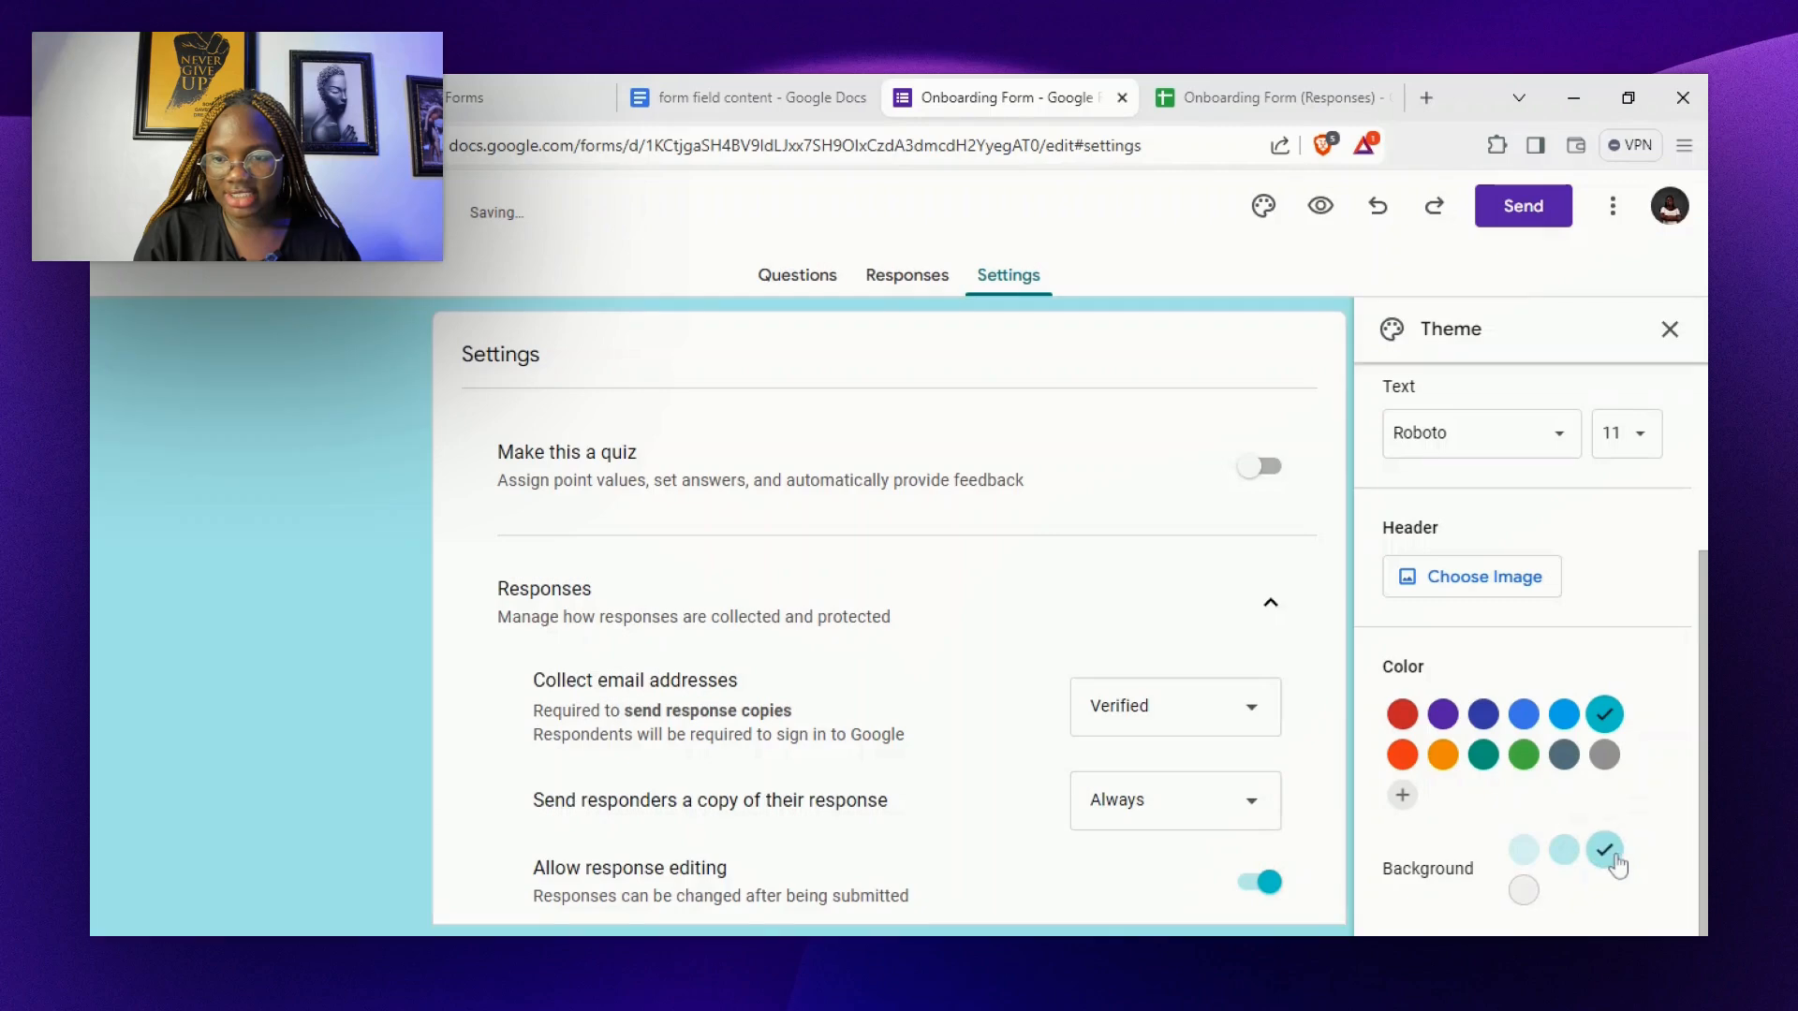
click(1524, 852)
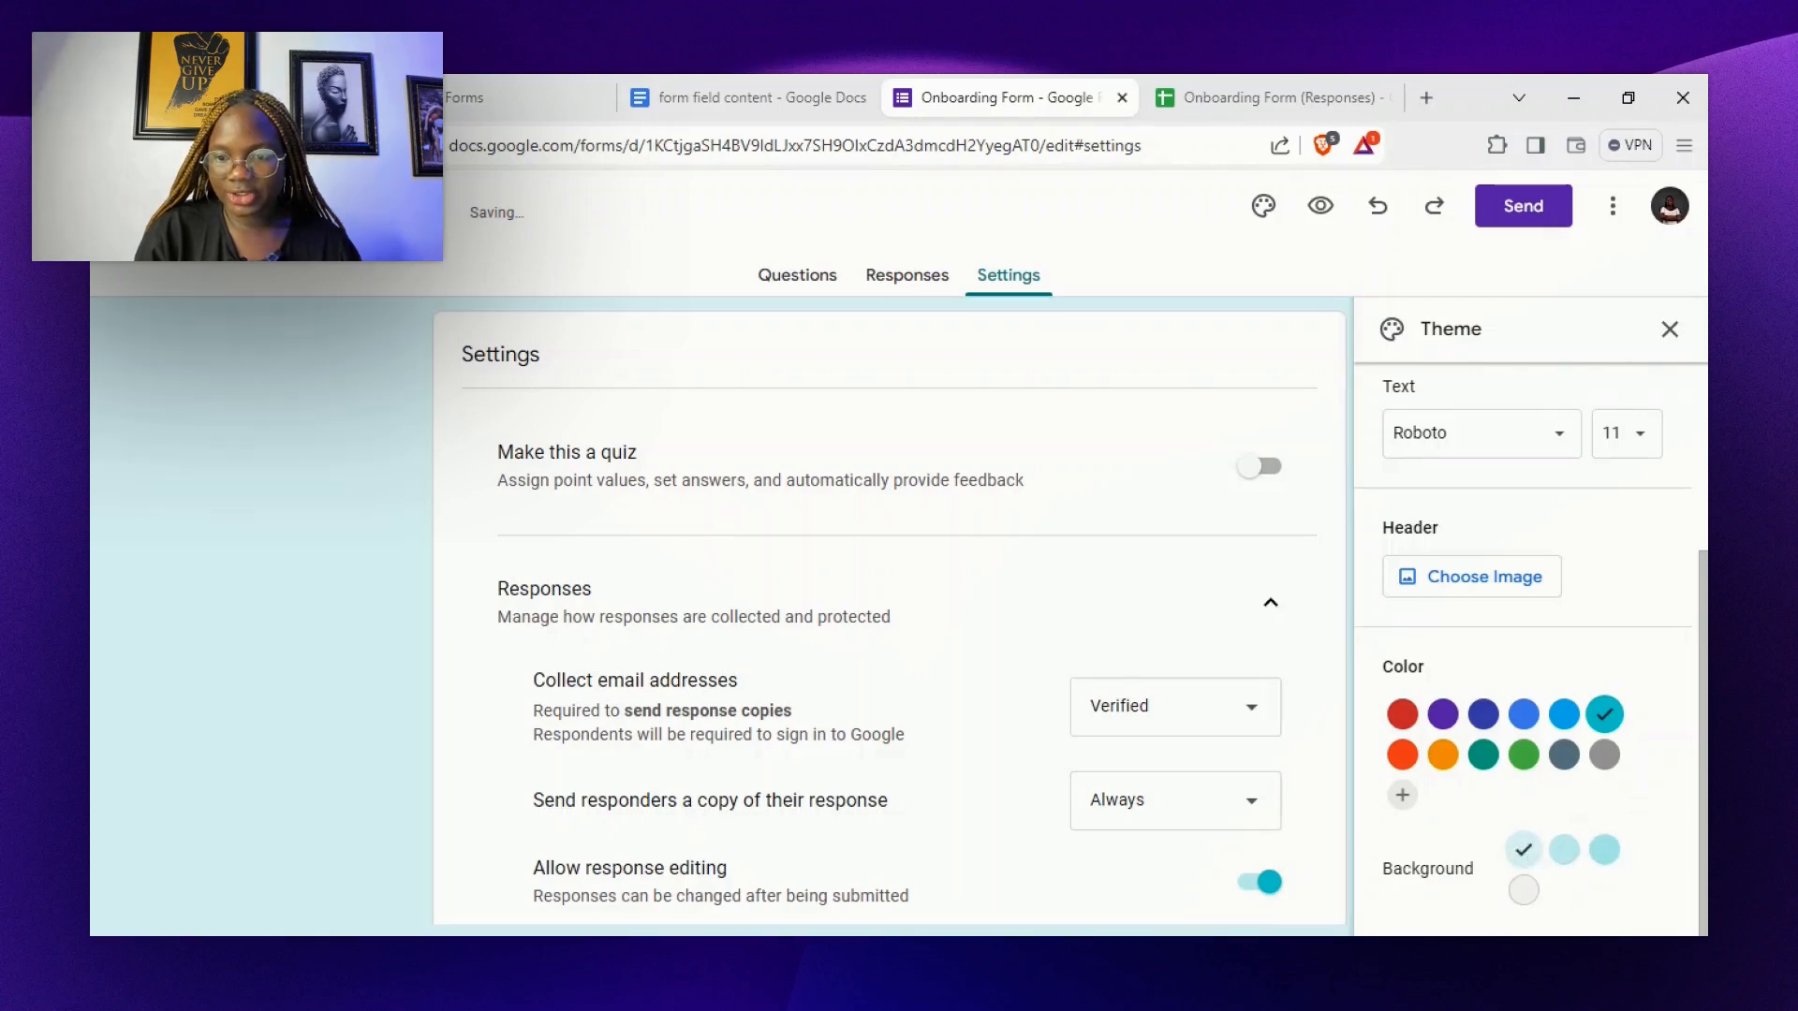
Close the theme customization, preview the whole Onboarding Form with its new theme, and return to the form editor
scroll(1526, 561, up, 3)
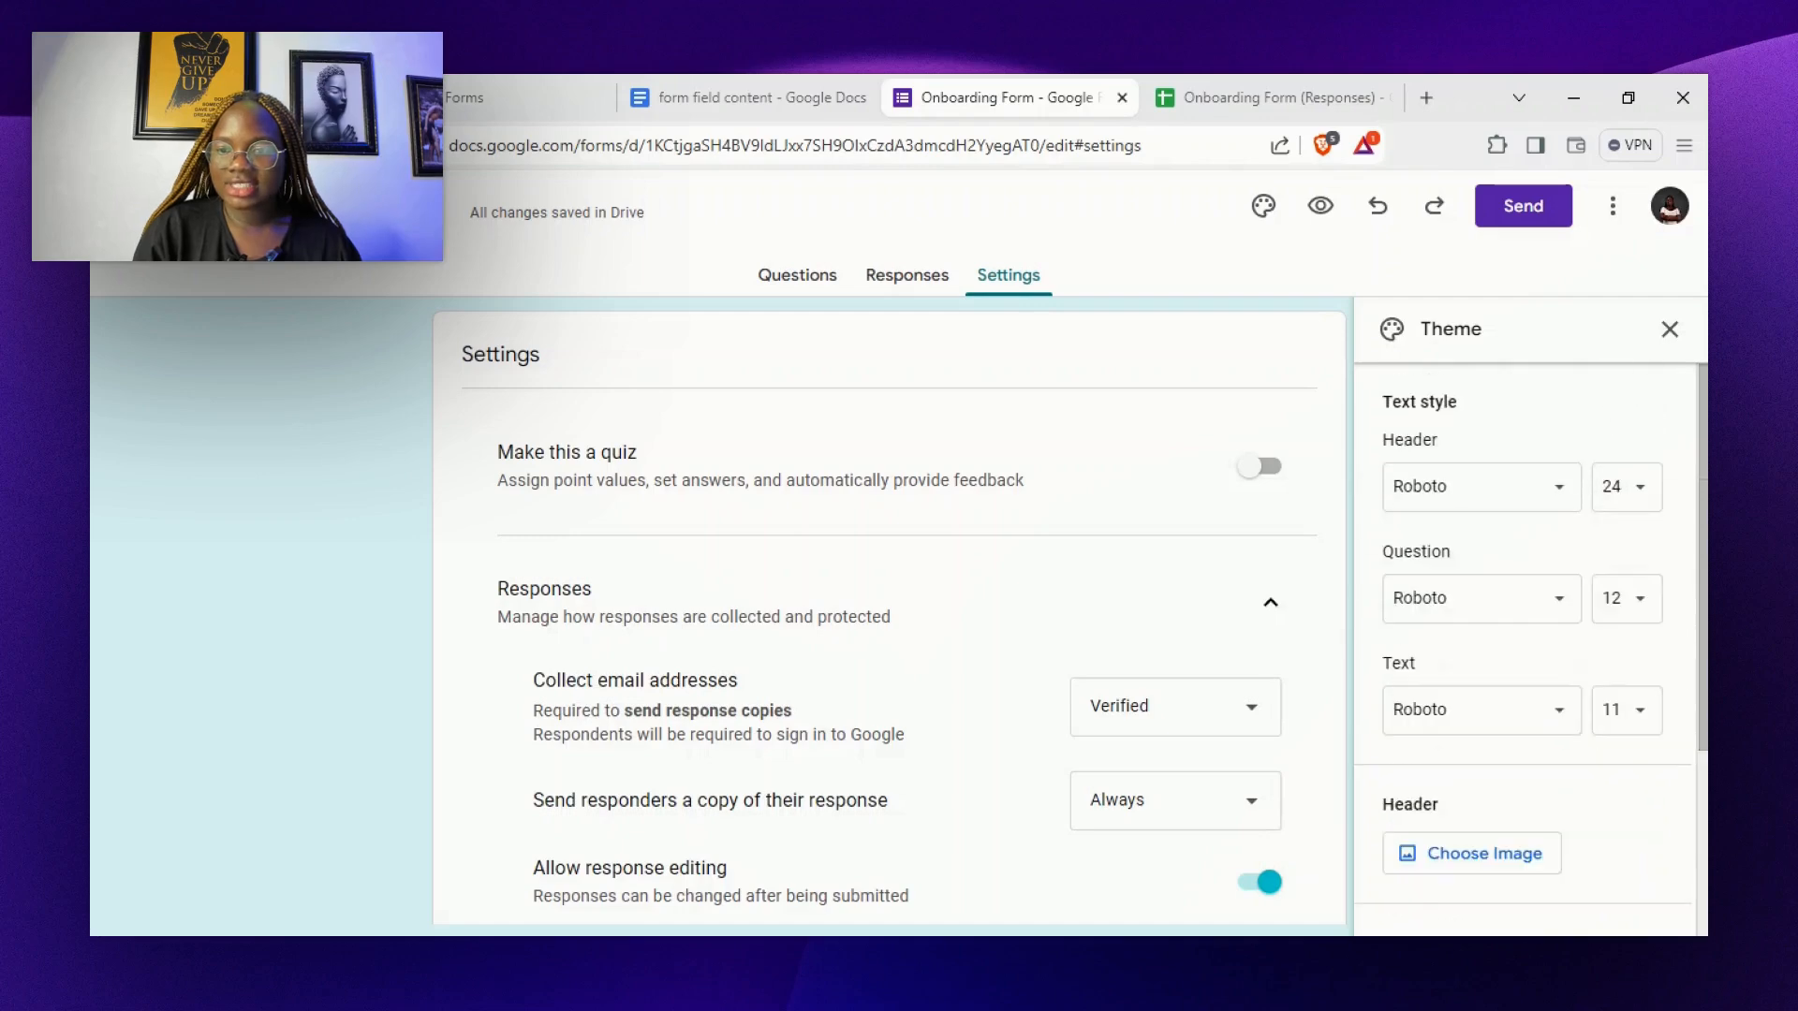
click(1670, 329)
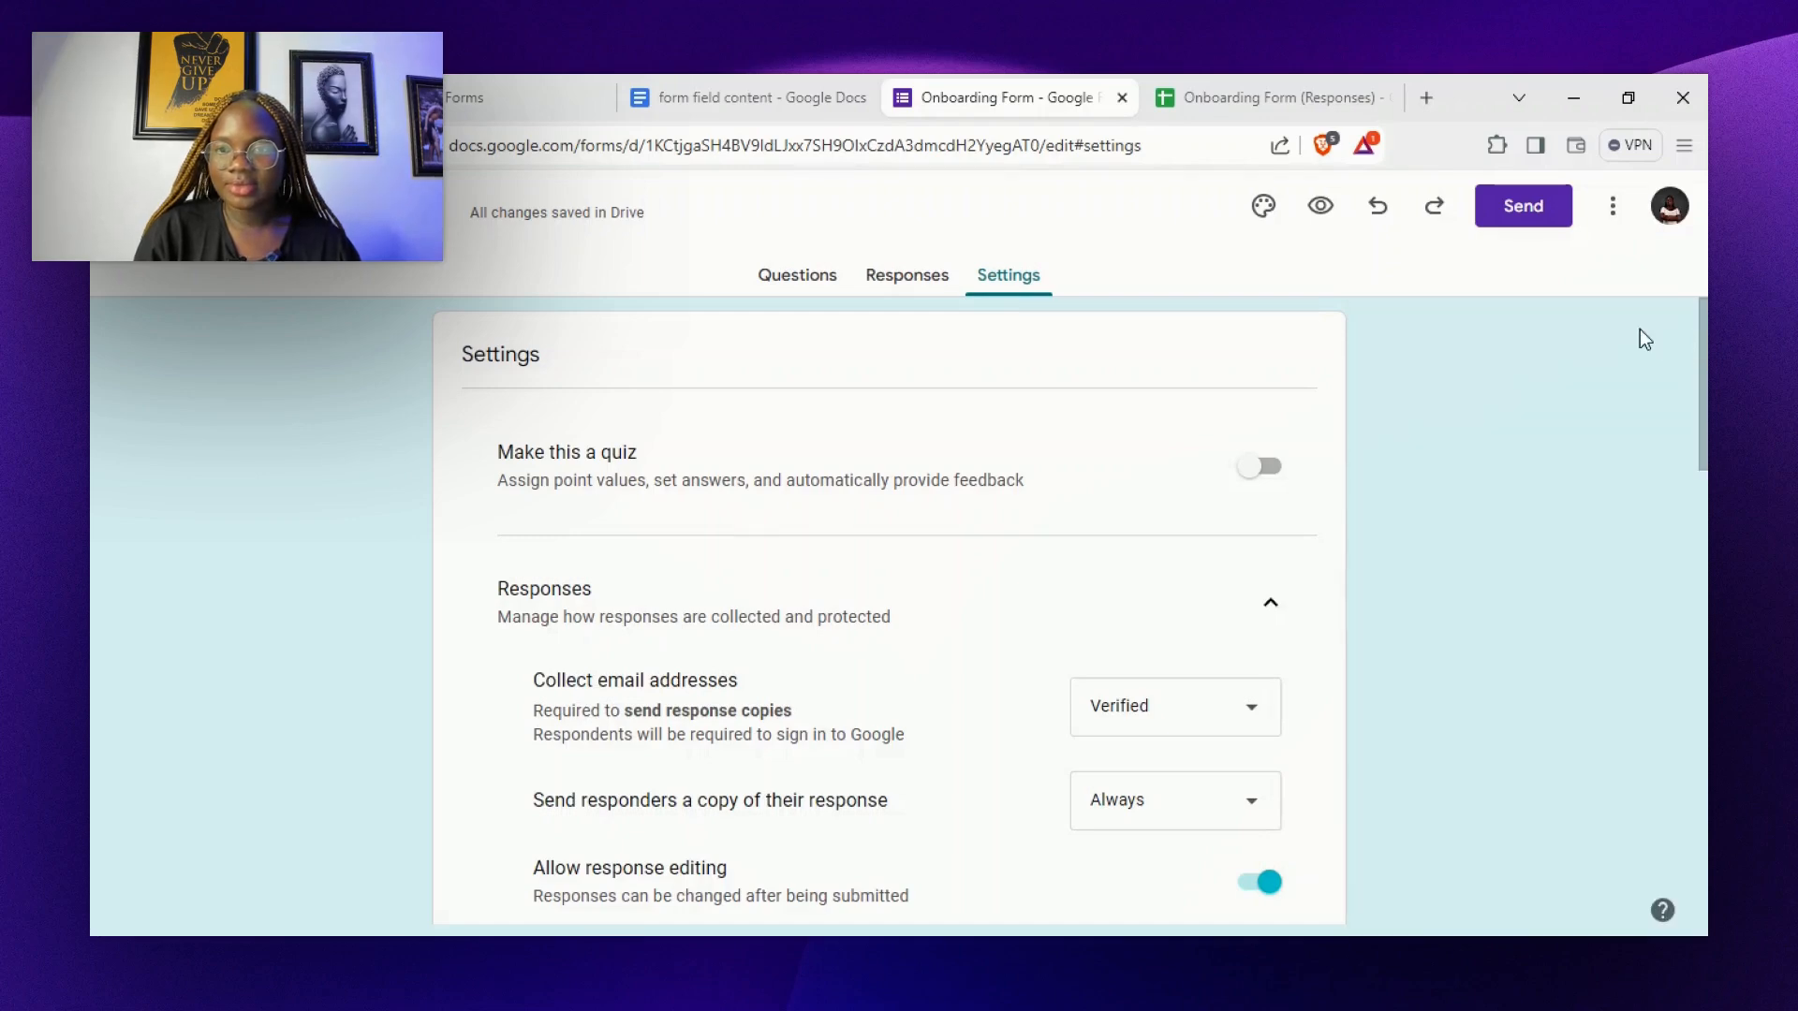
click(1323, 208)
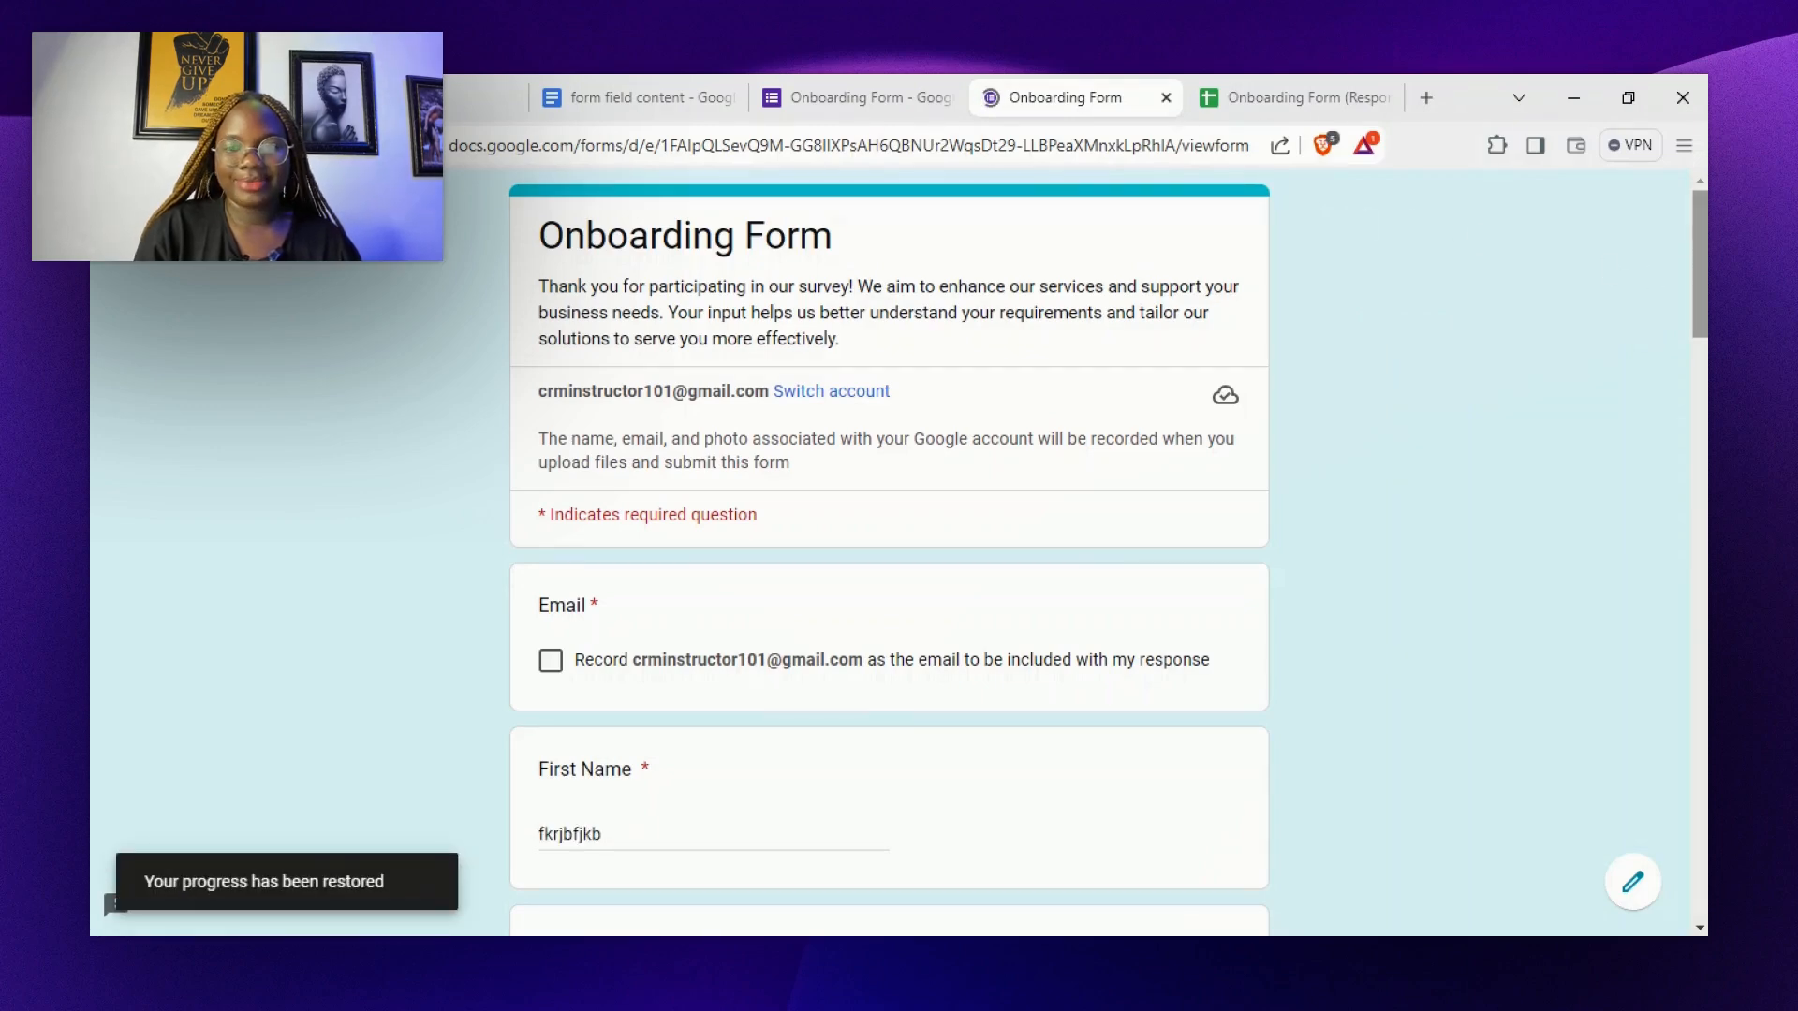
scroll(890, 553, down, 4)
scroll(890, 552, down, 20)
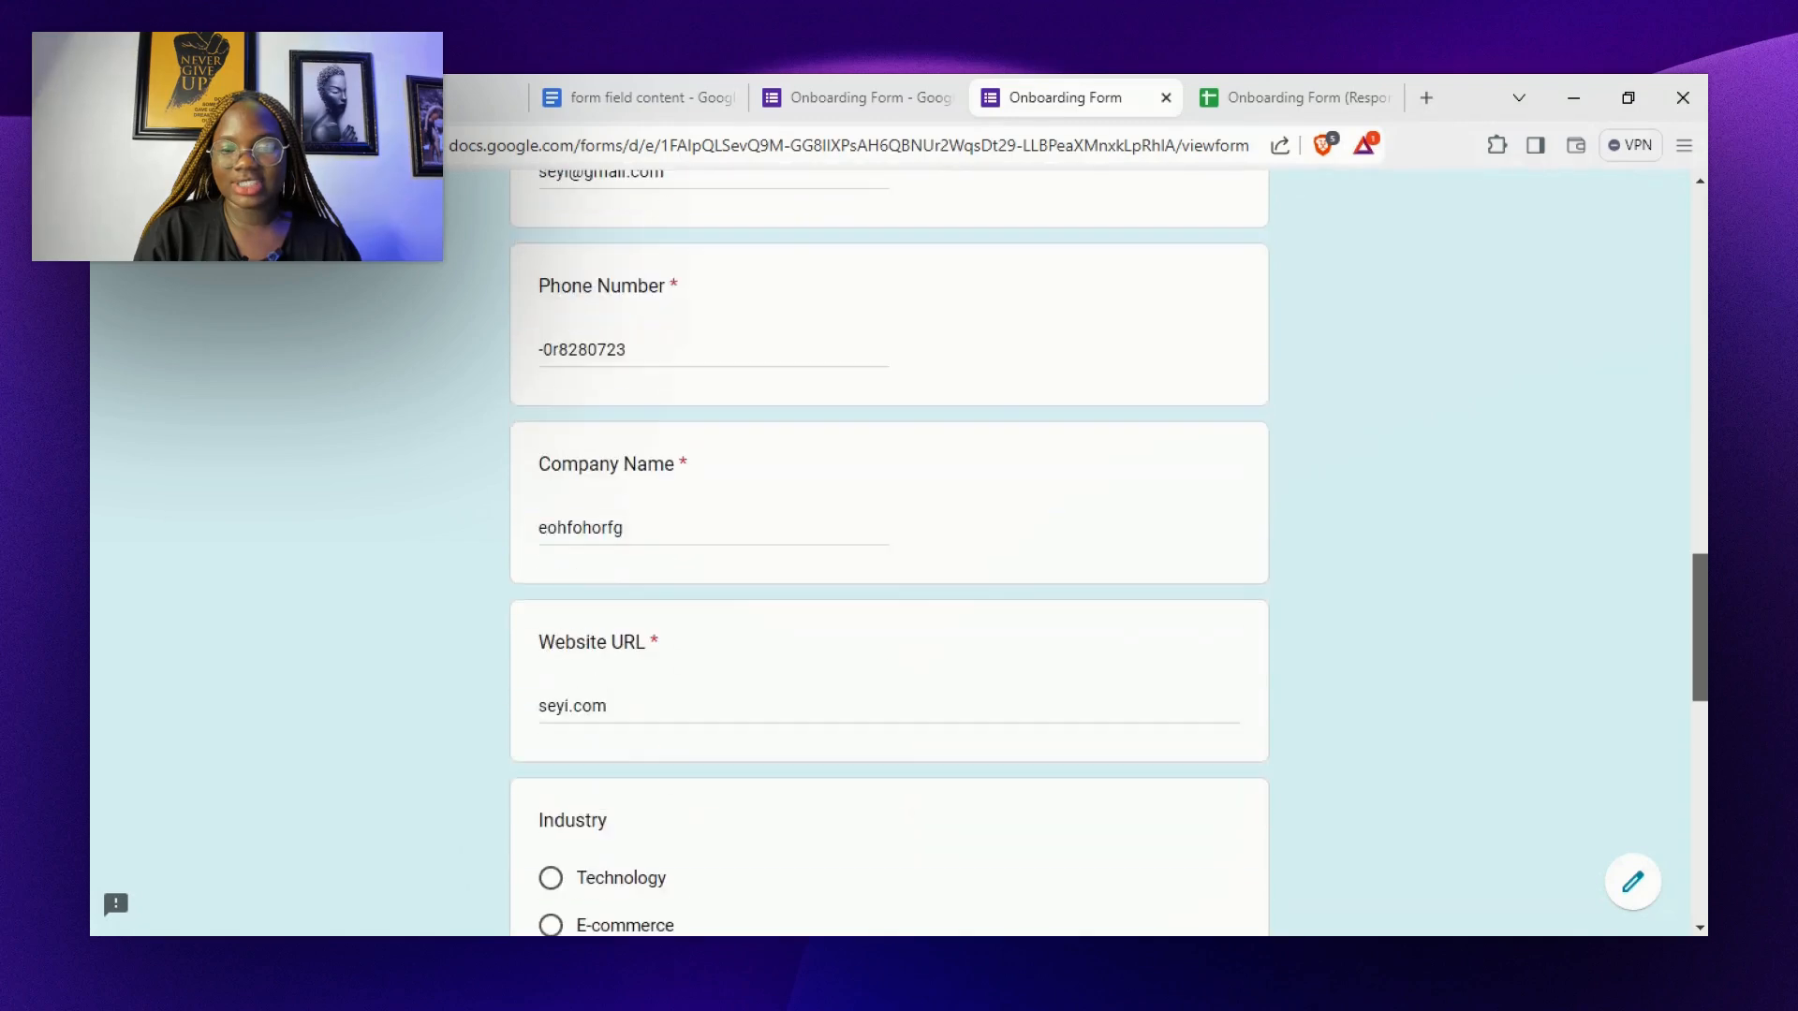
scroll(890, 552, down, 8)
scroll(889, 552, up, 20)
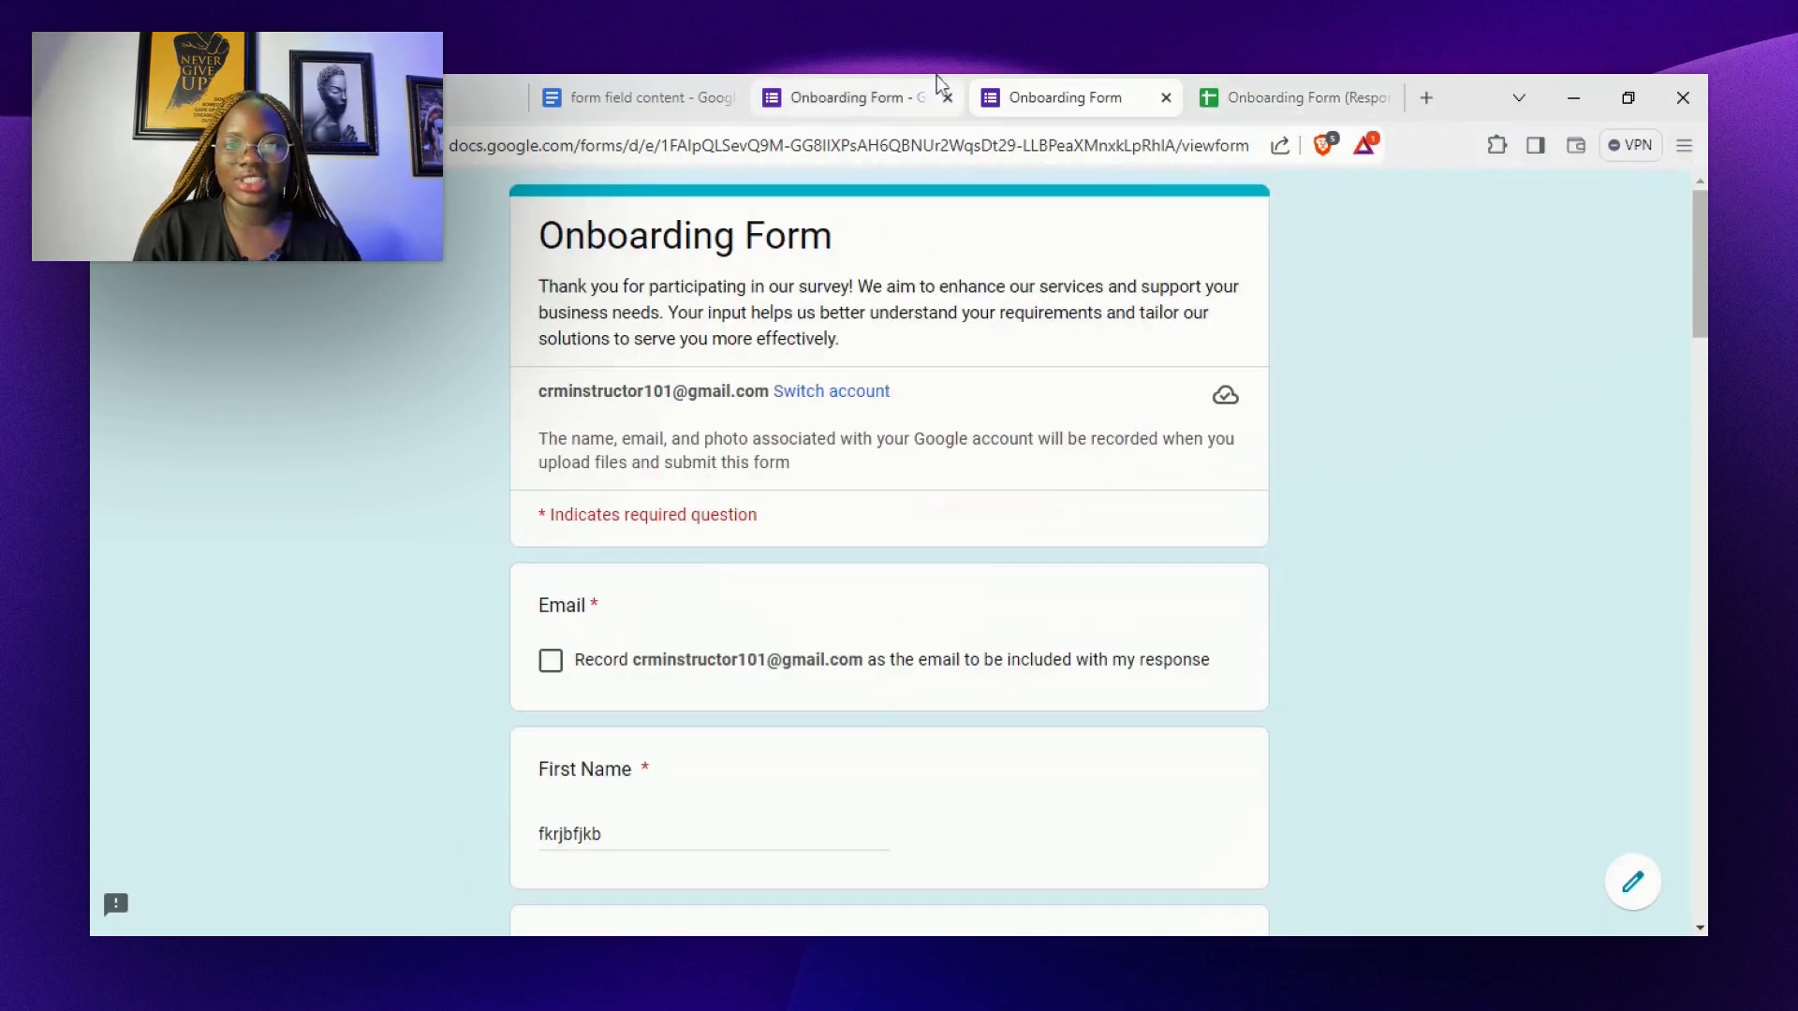
click(832, 99)
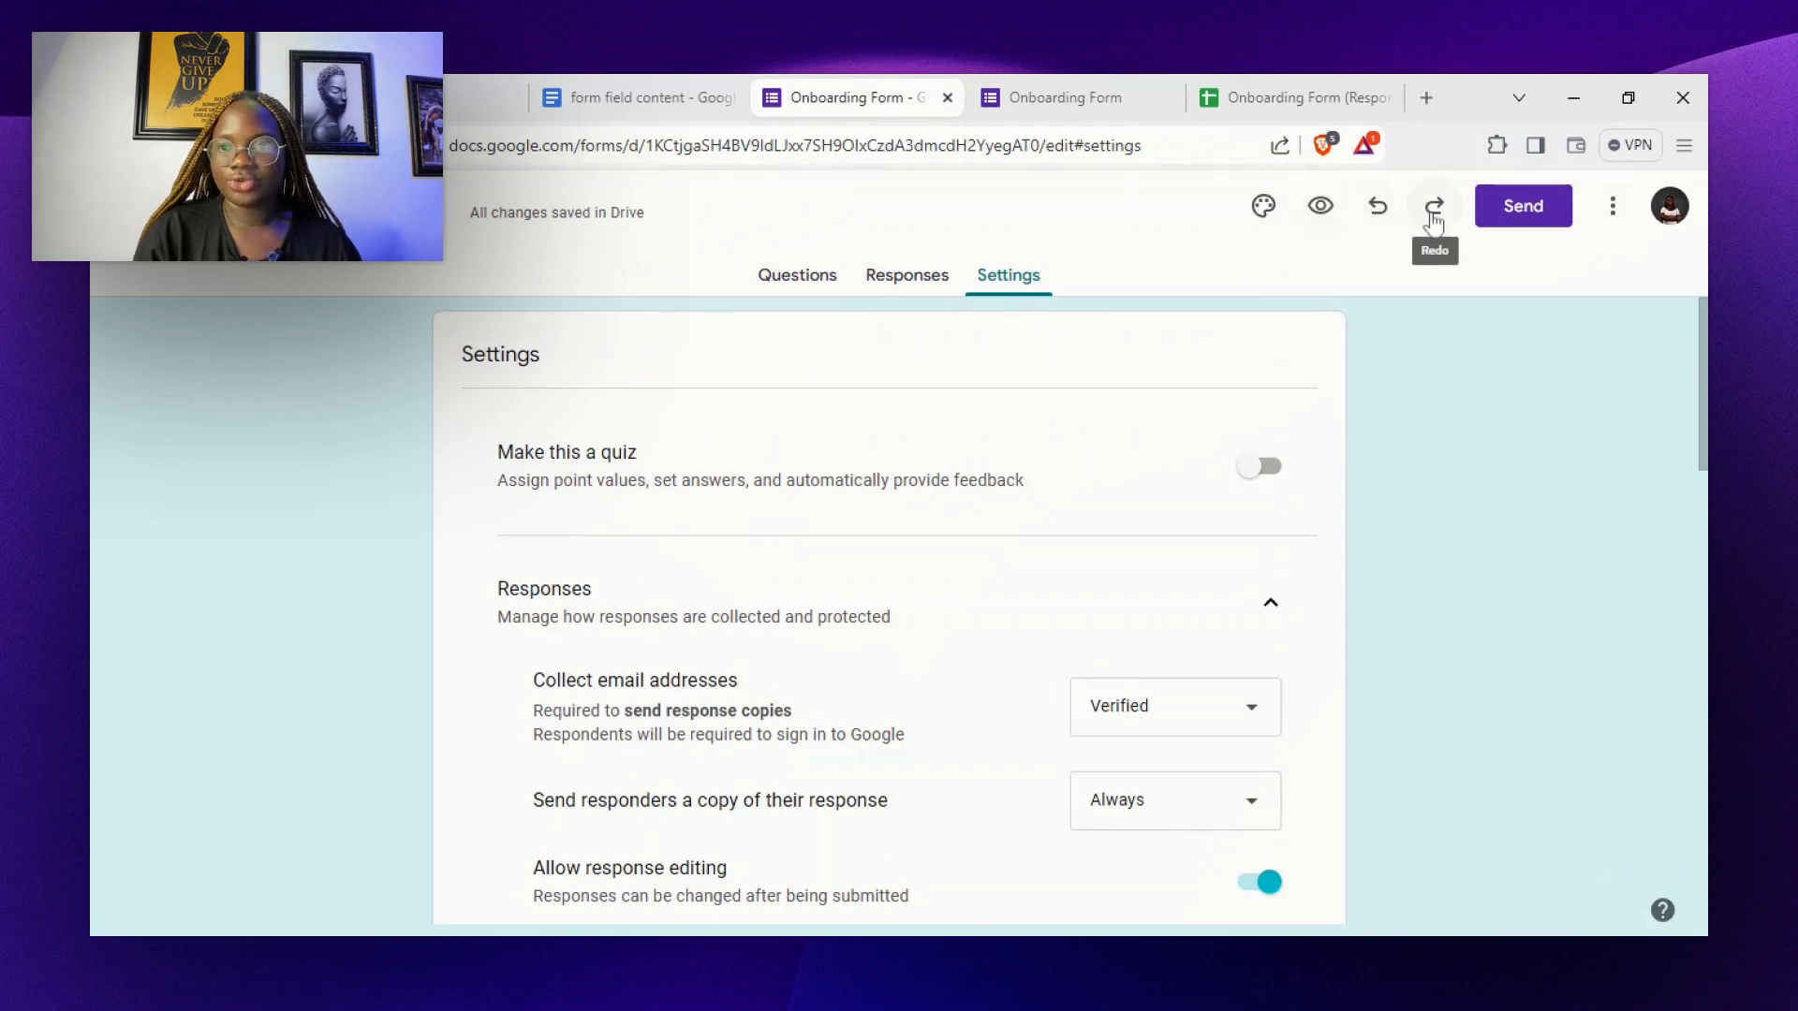
Open the form's sending options and look over the email fields, placing the cursor in the recipient field
click(1519, 215)
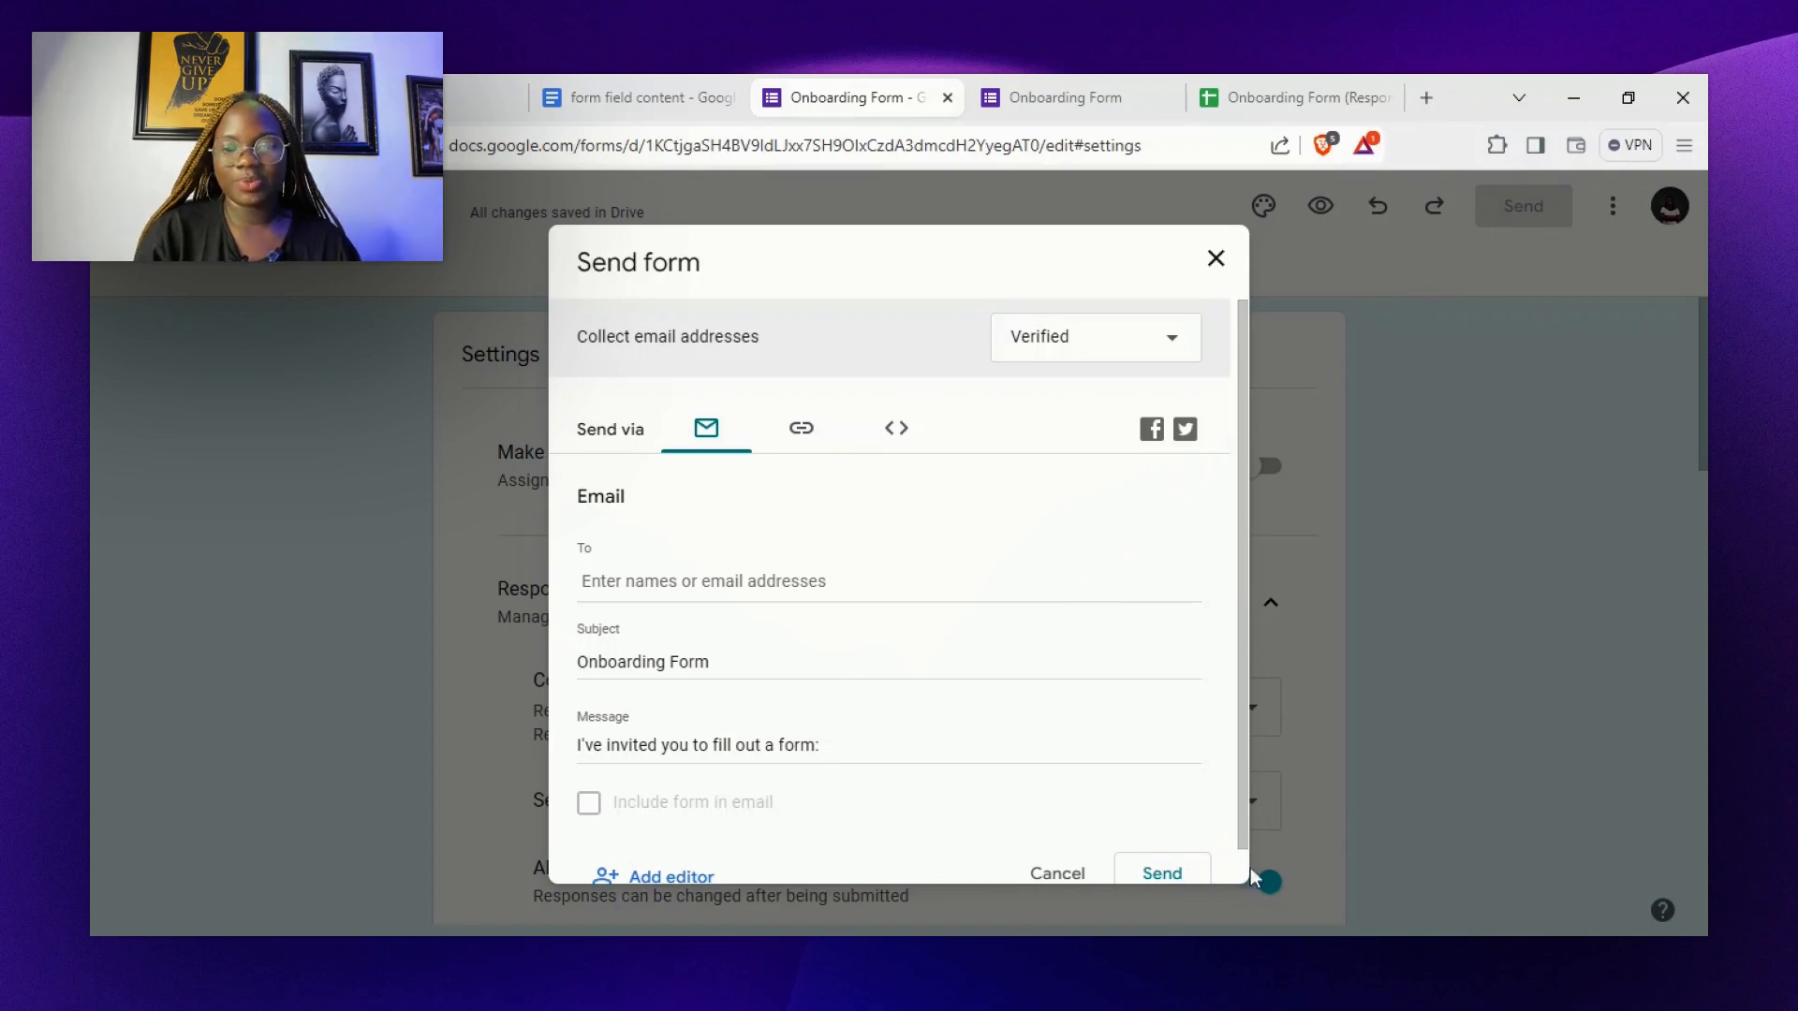
scroll(1246, 869, down, 1)
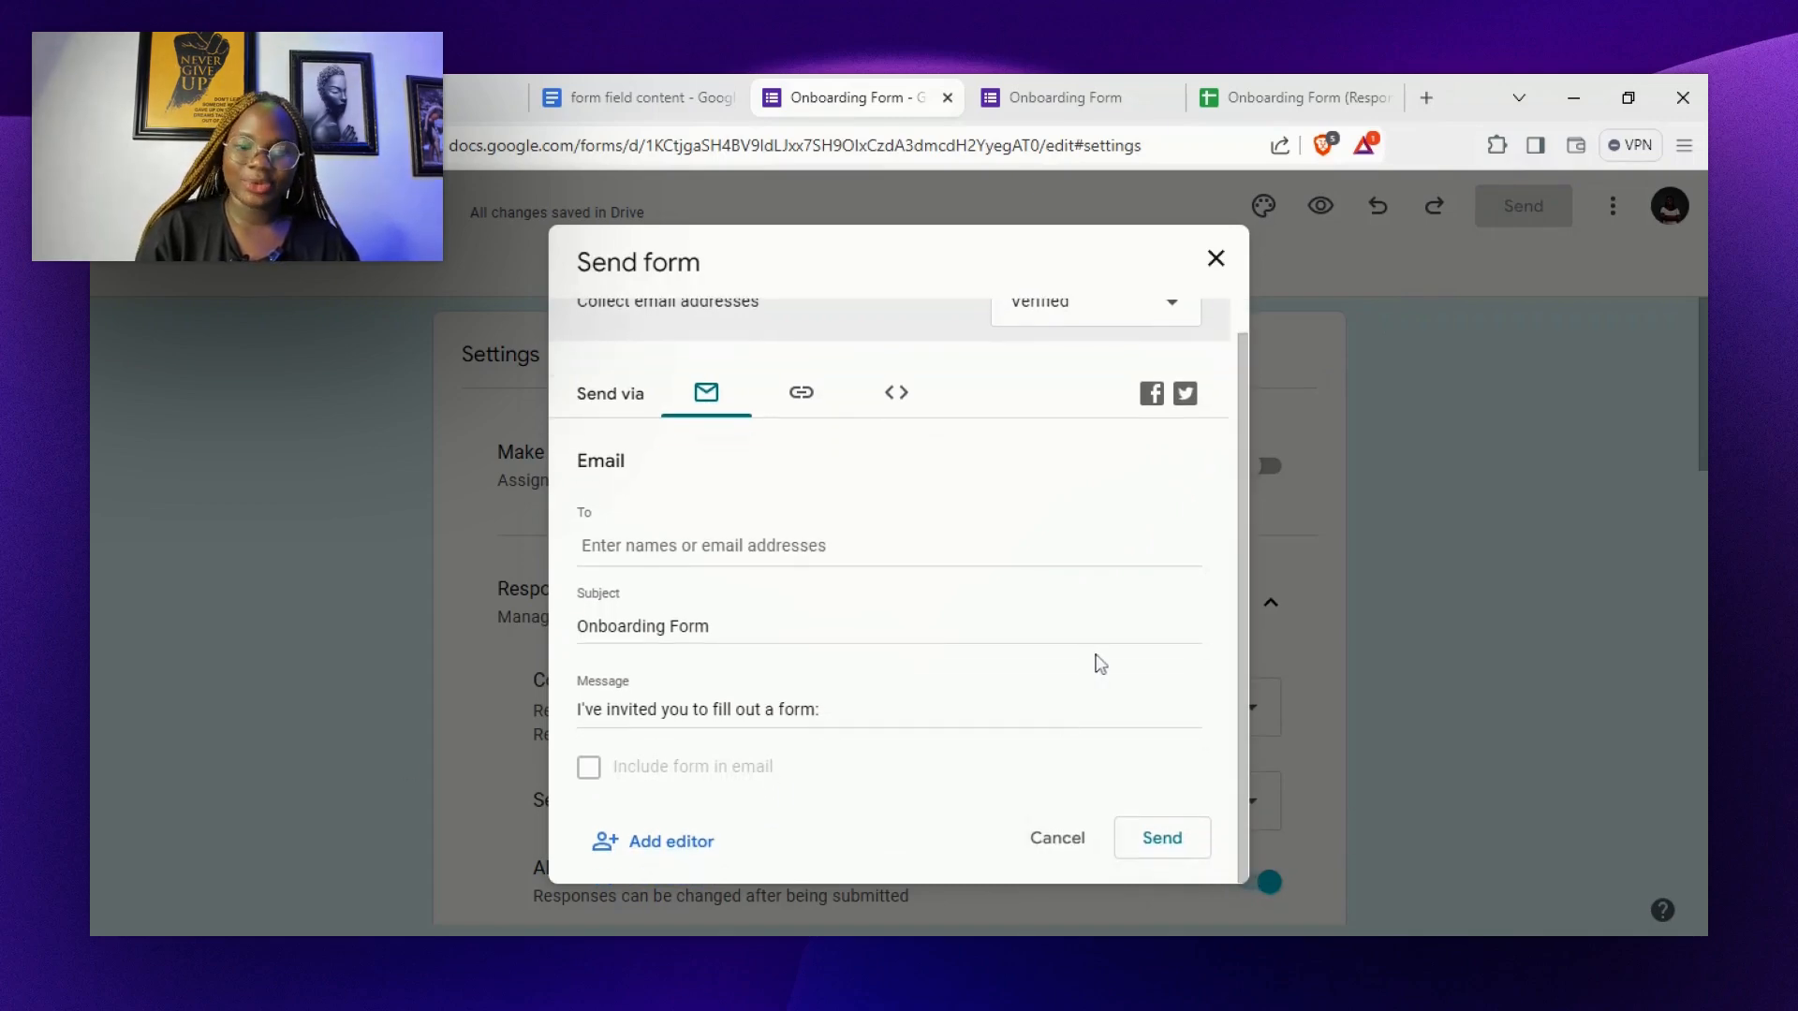
click(843, 548)
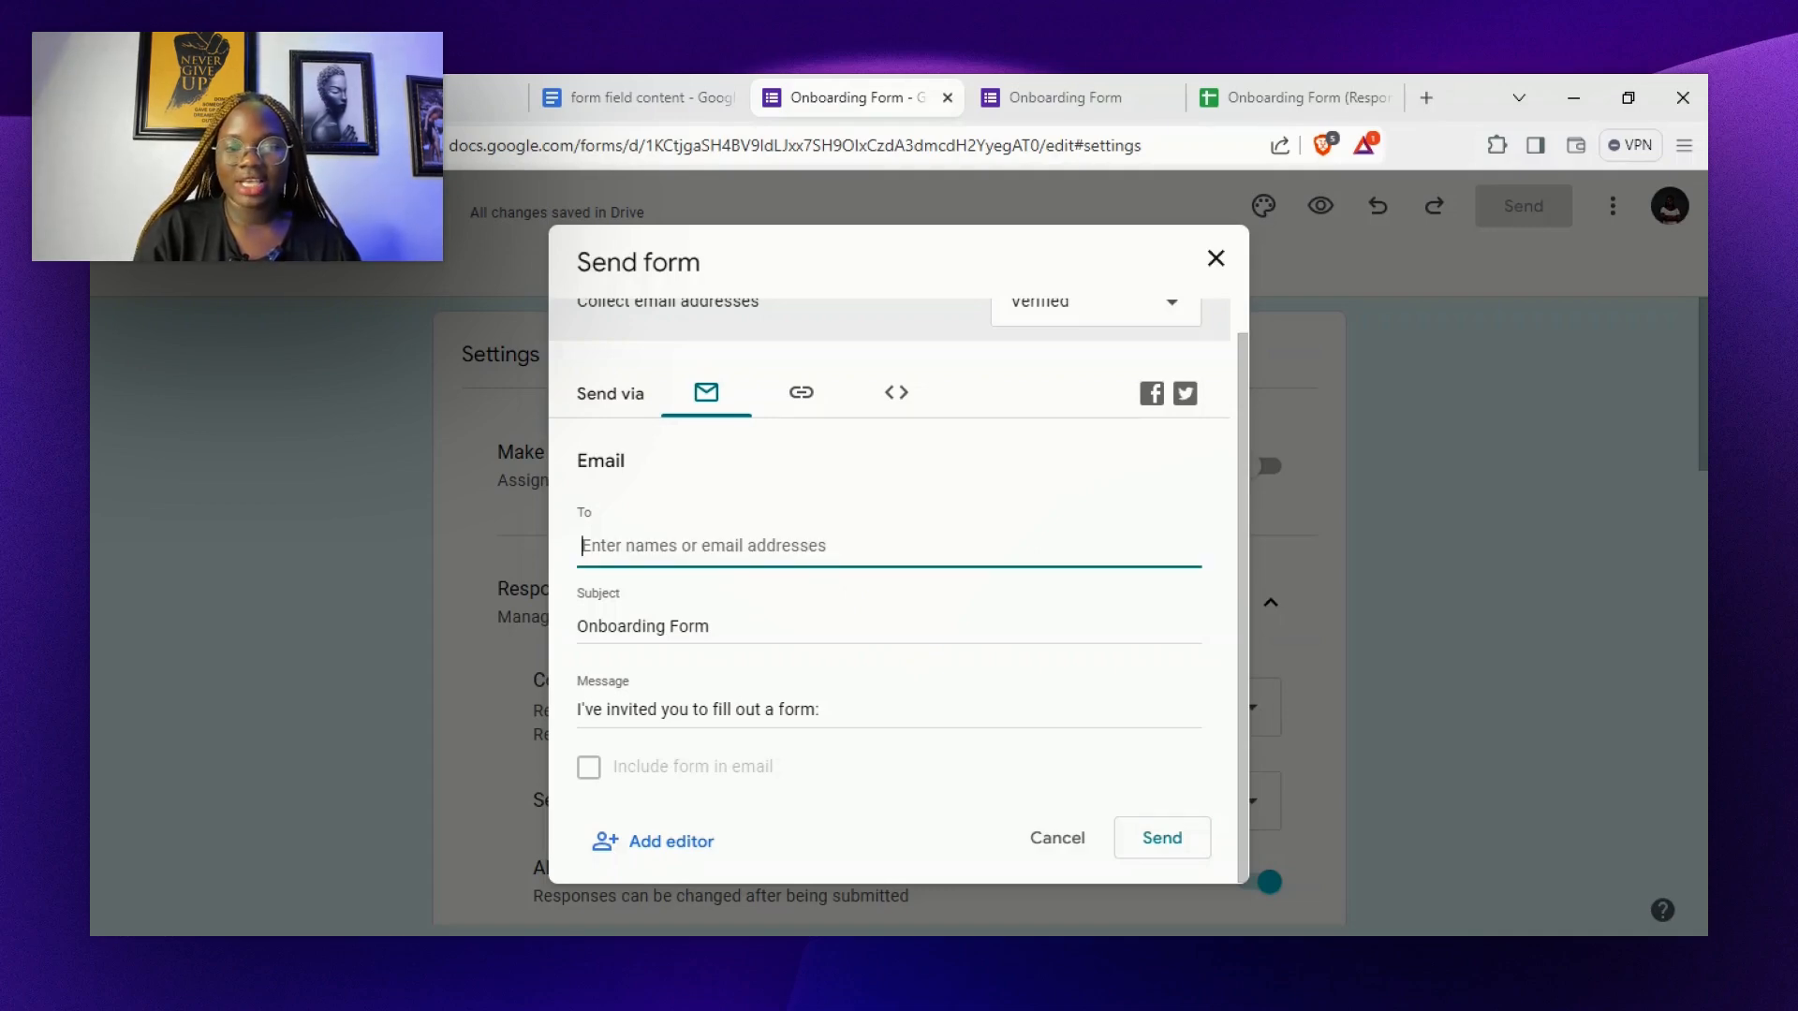
Show the form's shareable link as a shortened URL, check the HTML embed option, and close the sending options
click(803, 397)
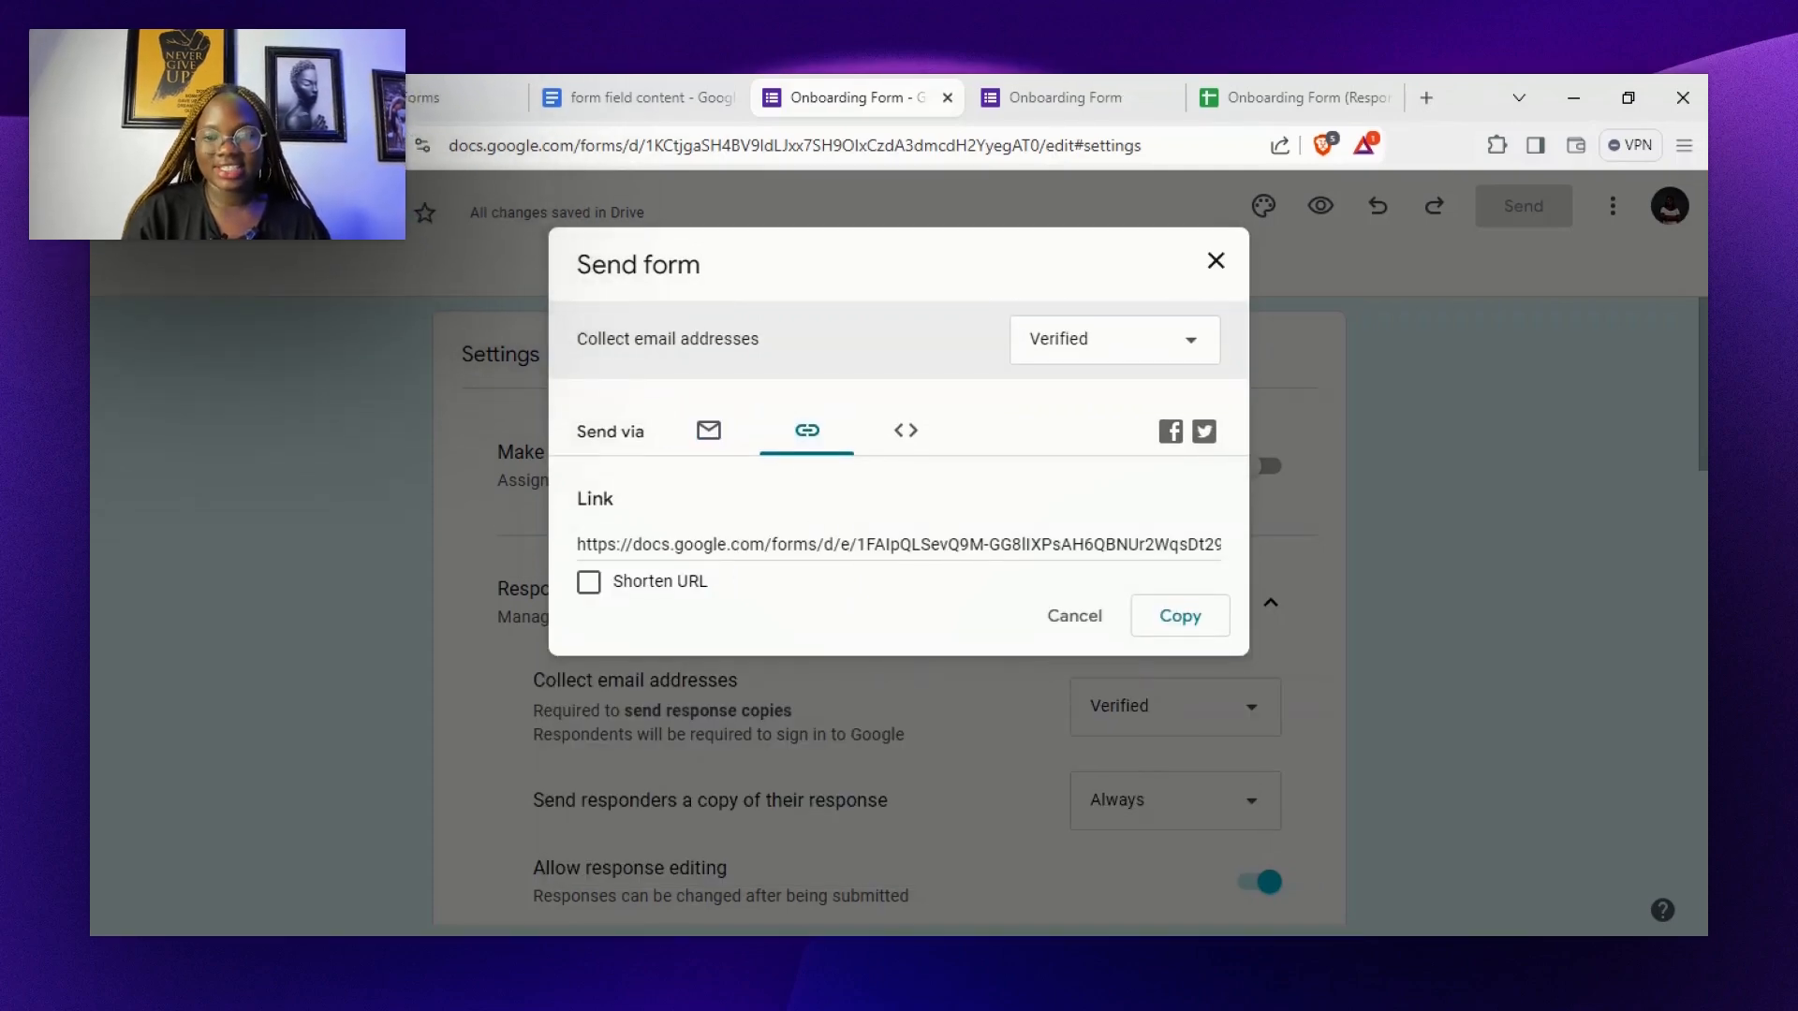
click(588, 586)
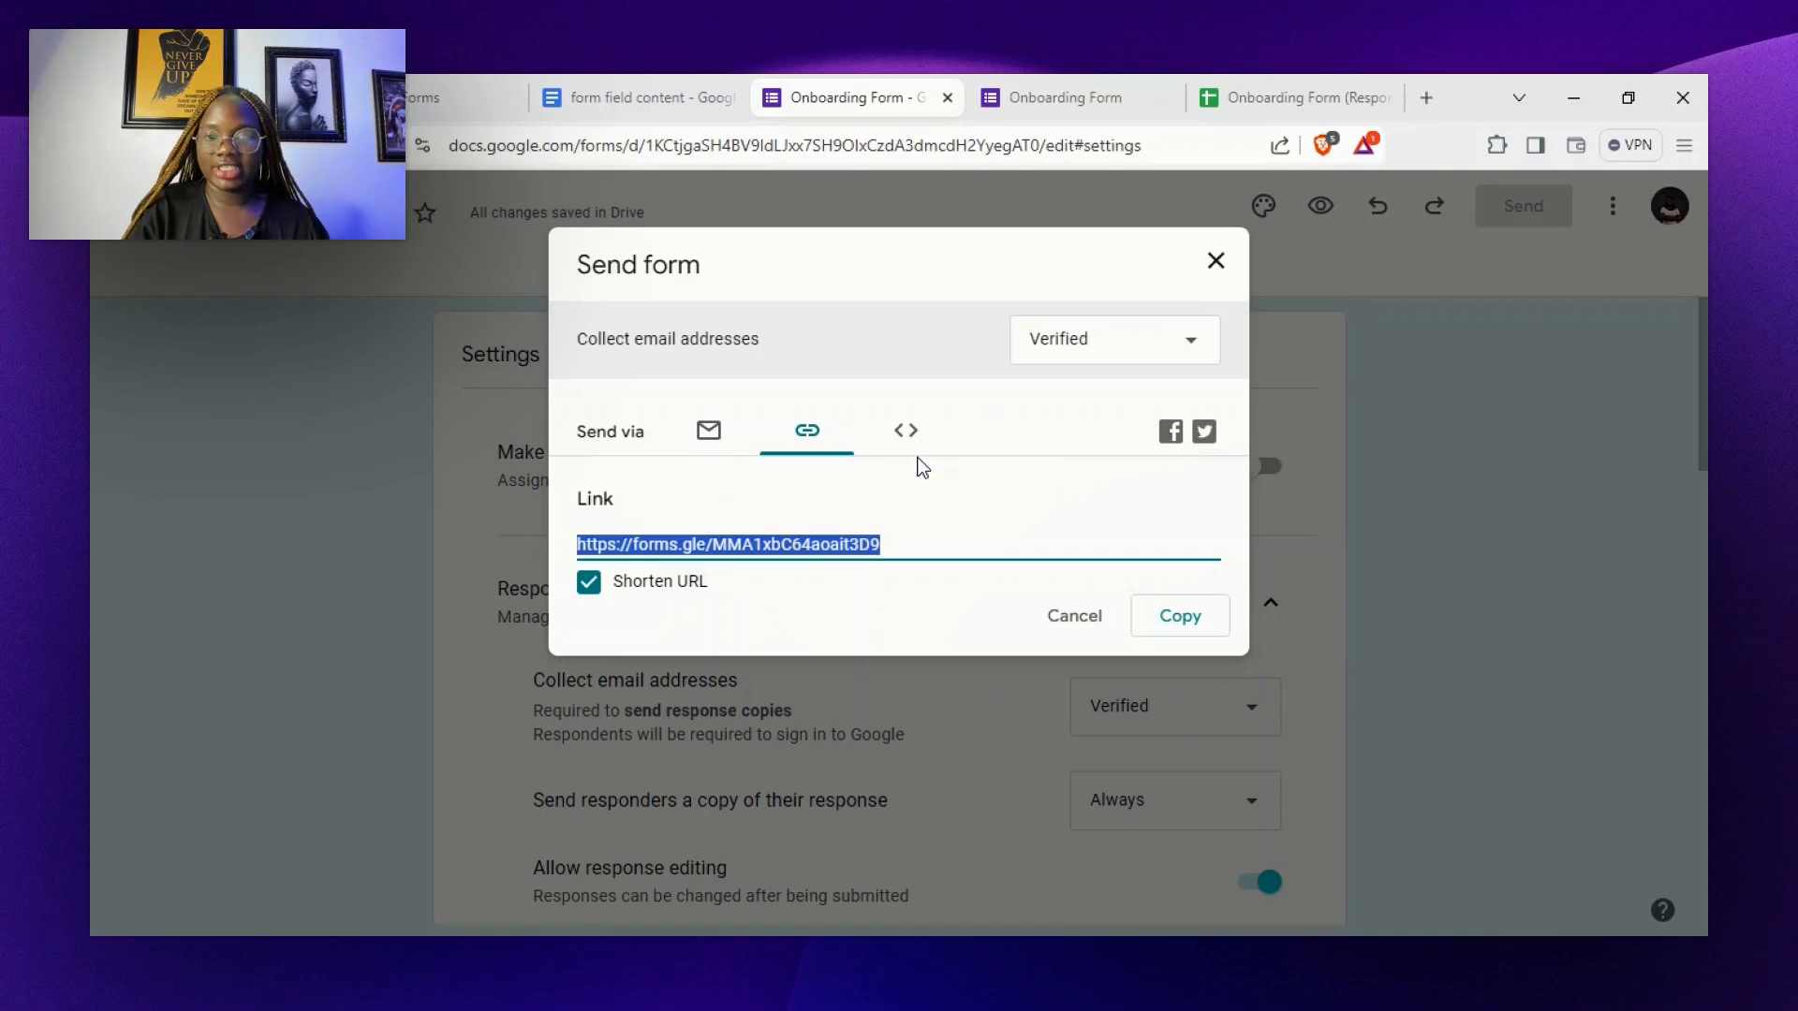
click(906, 431)
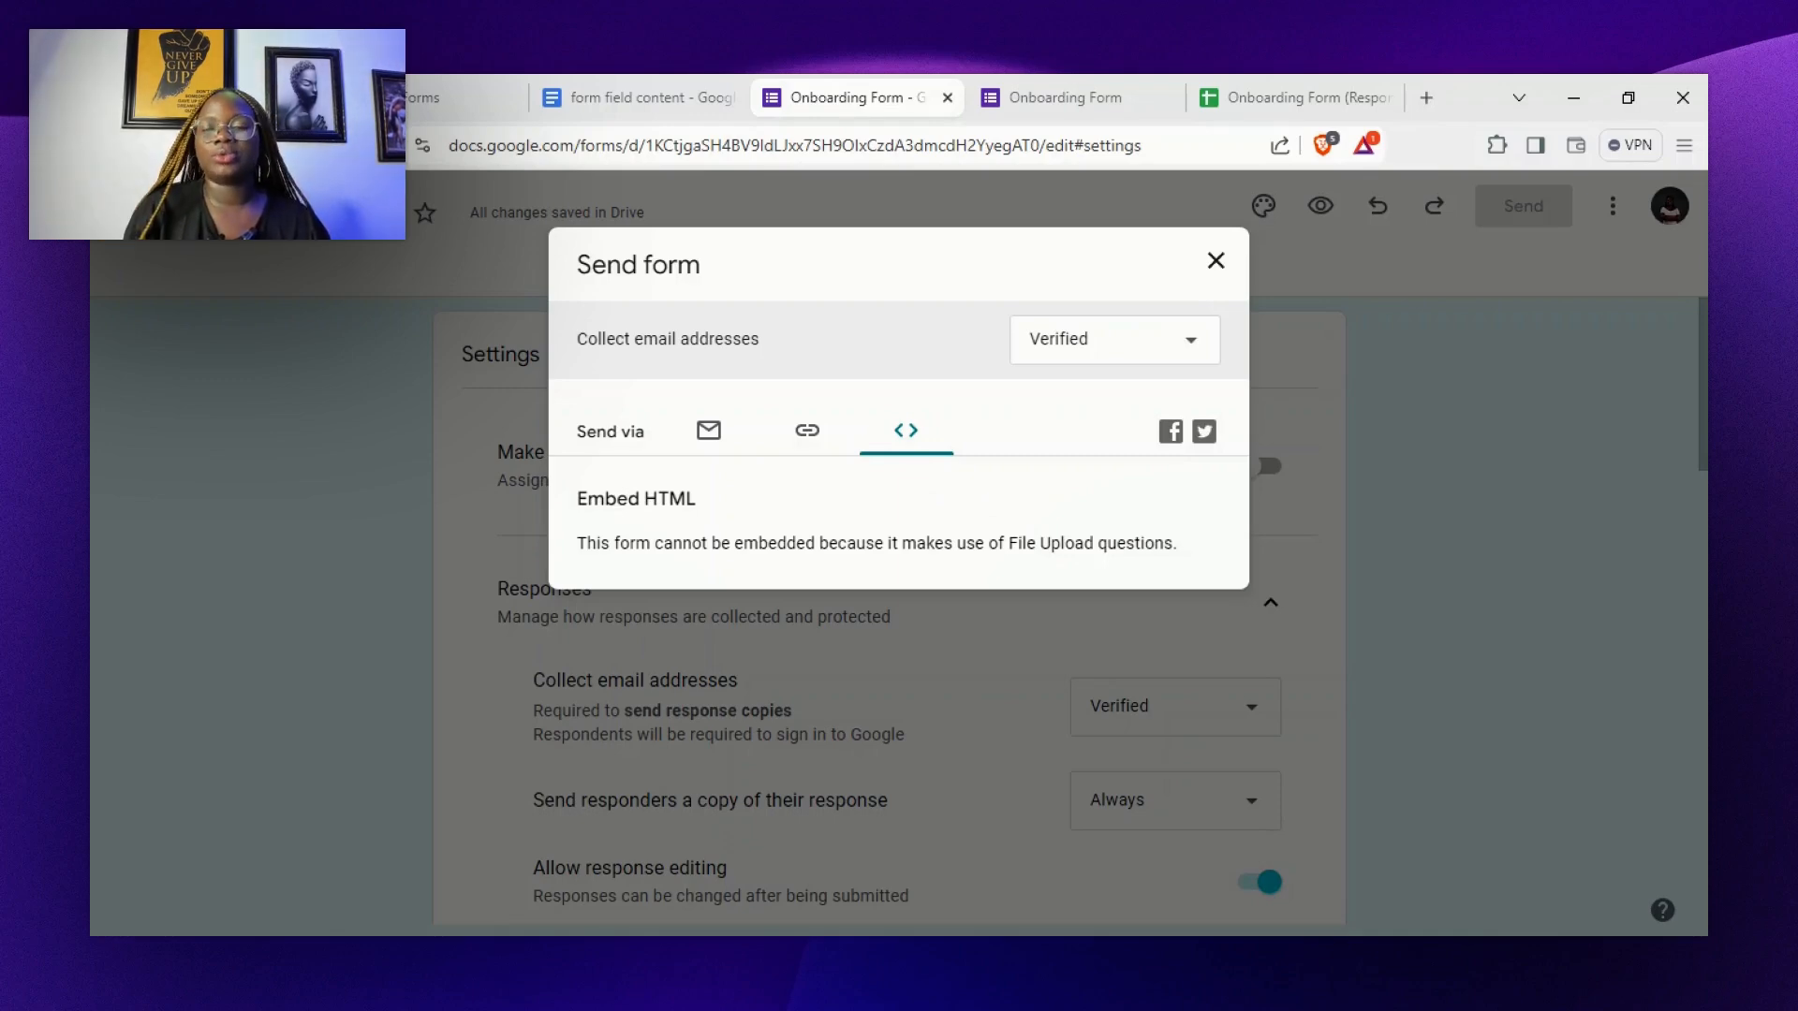
click(1217, 262)
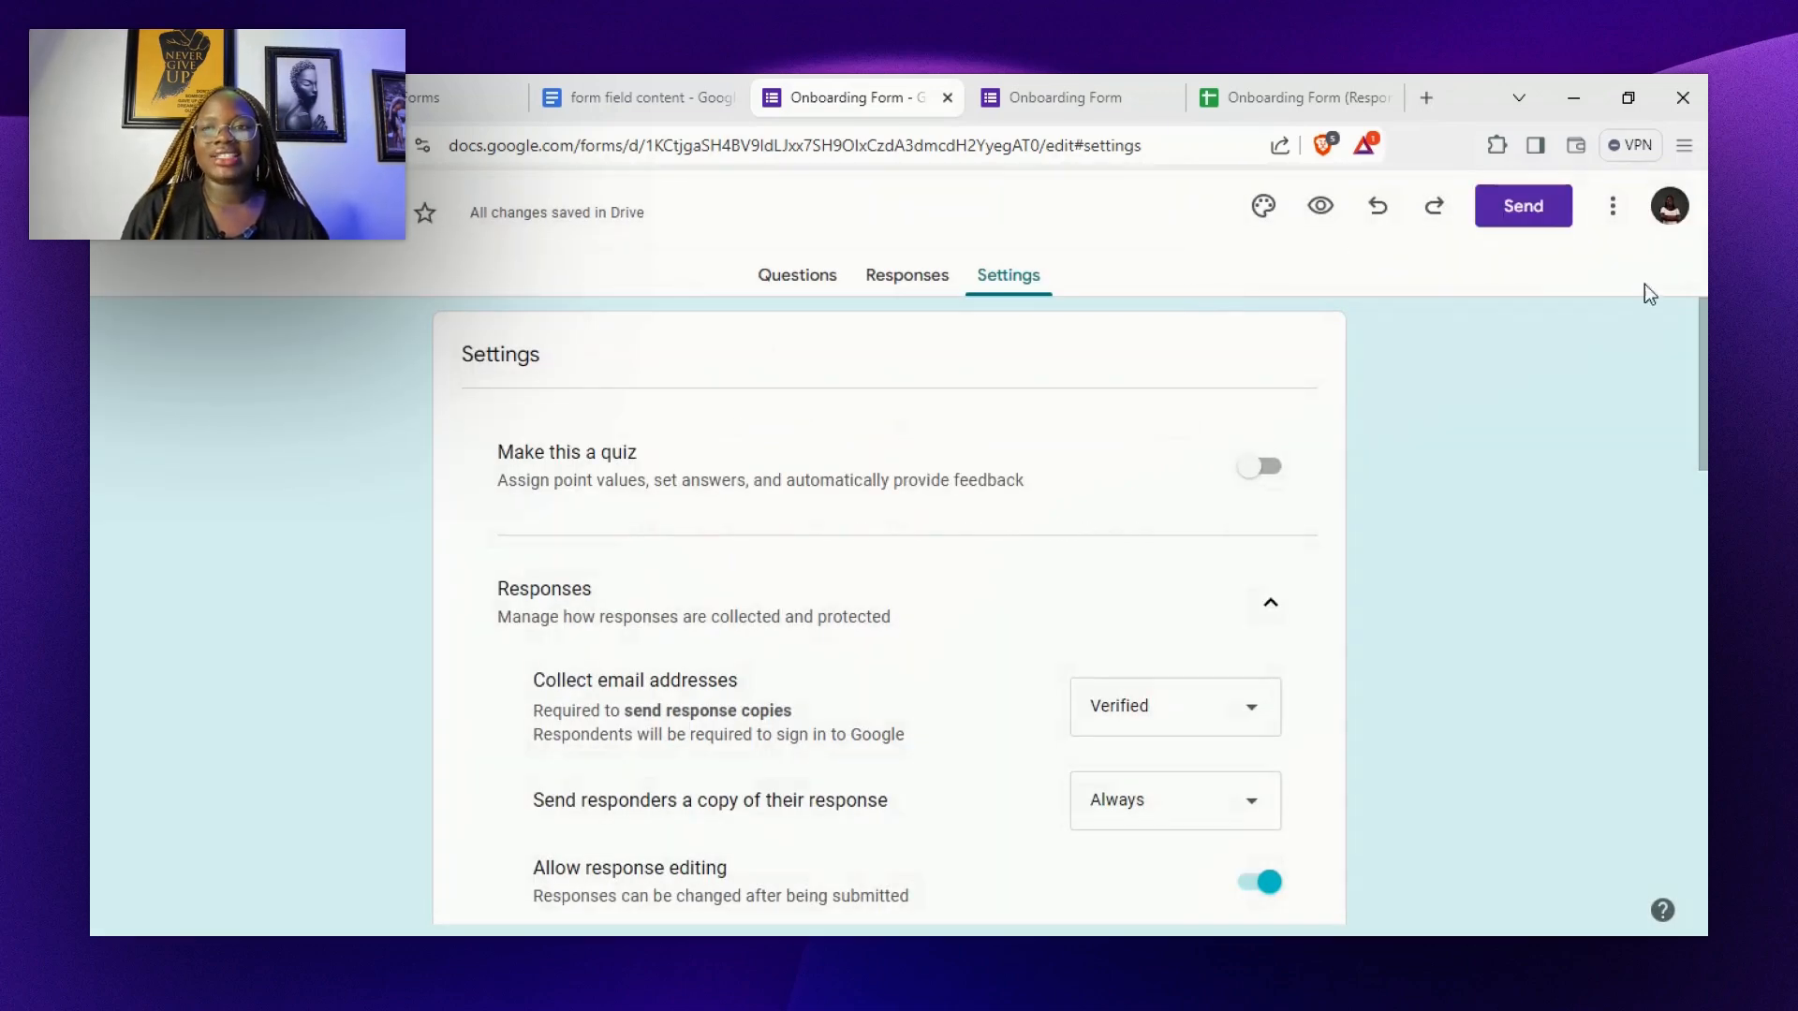